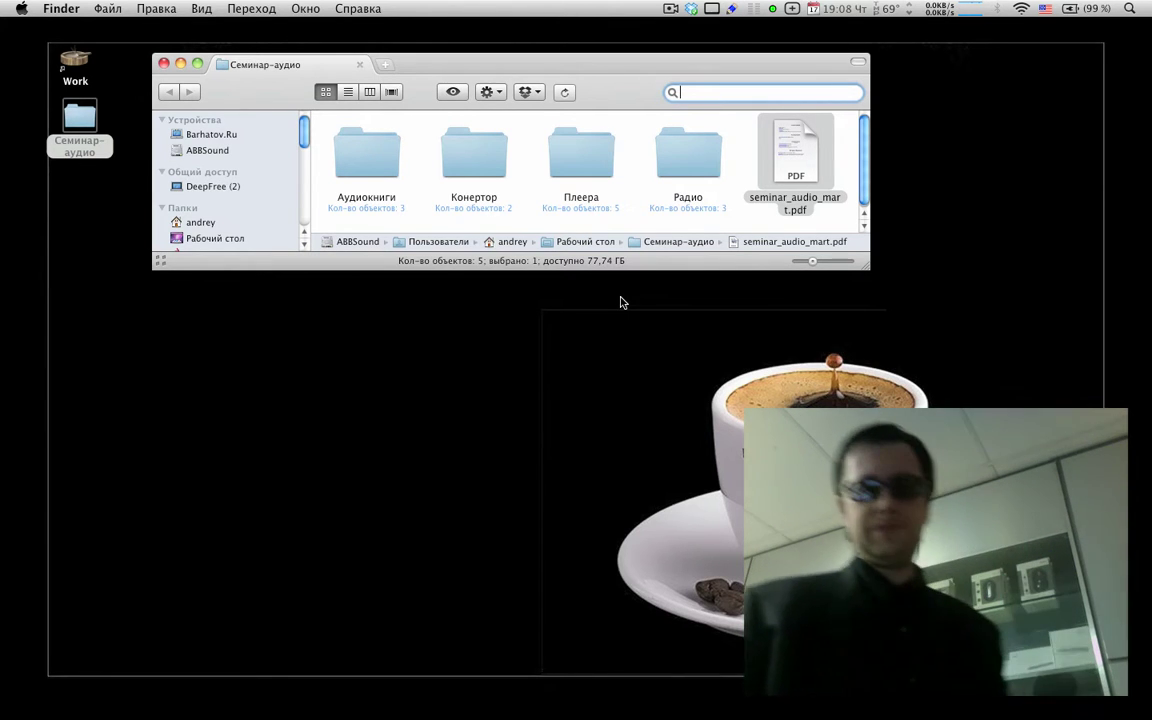
Step: Open seminar_audio_mart.pdf from the Семинар-аудио folder
mouse_move(420, 705)
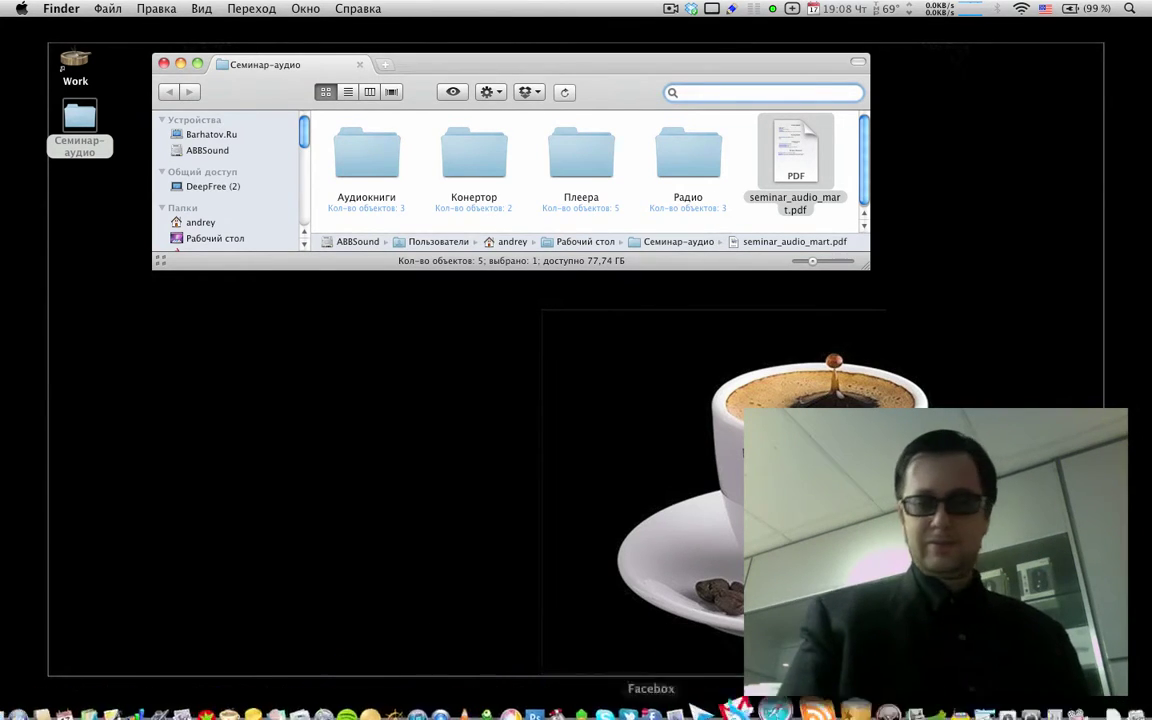
click(773, 163)
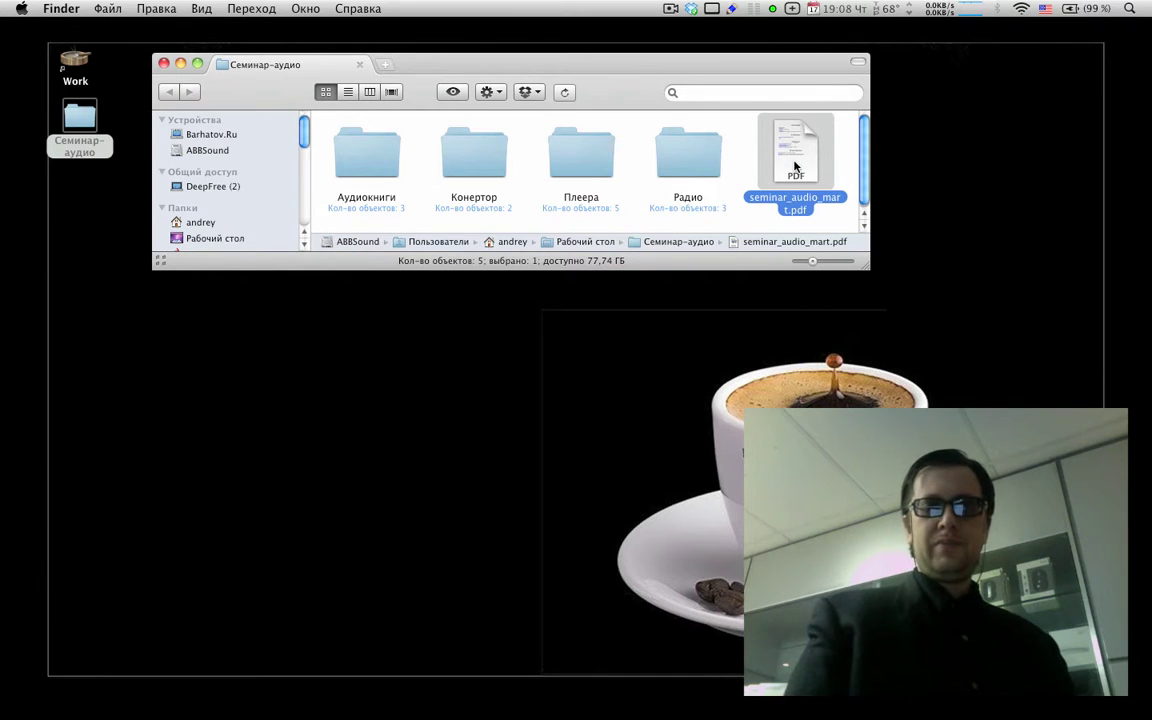
double_click(796, 166)
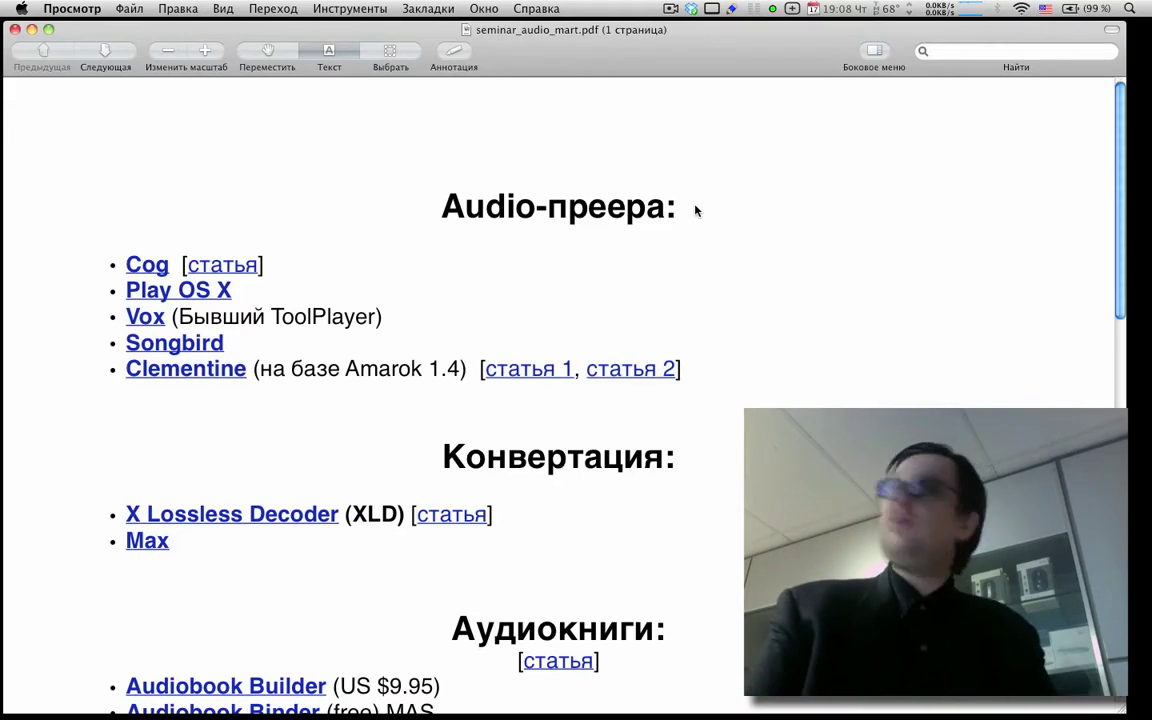
Step: Examine the PDF's lists of audio players, converters, audiobook tools and internet broadcasting apps, and minimize the document
scroll(697, 210, down, 6)
scroll(697, 210, up, 6)
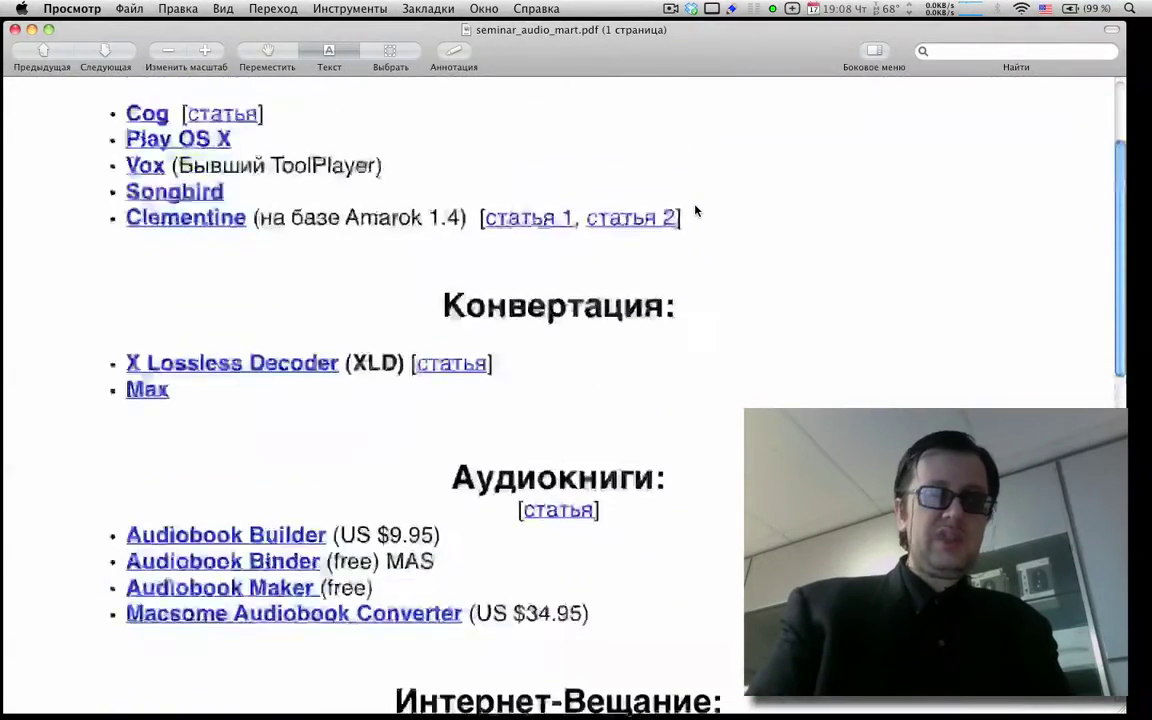
scroll(697, 210, down, 8)
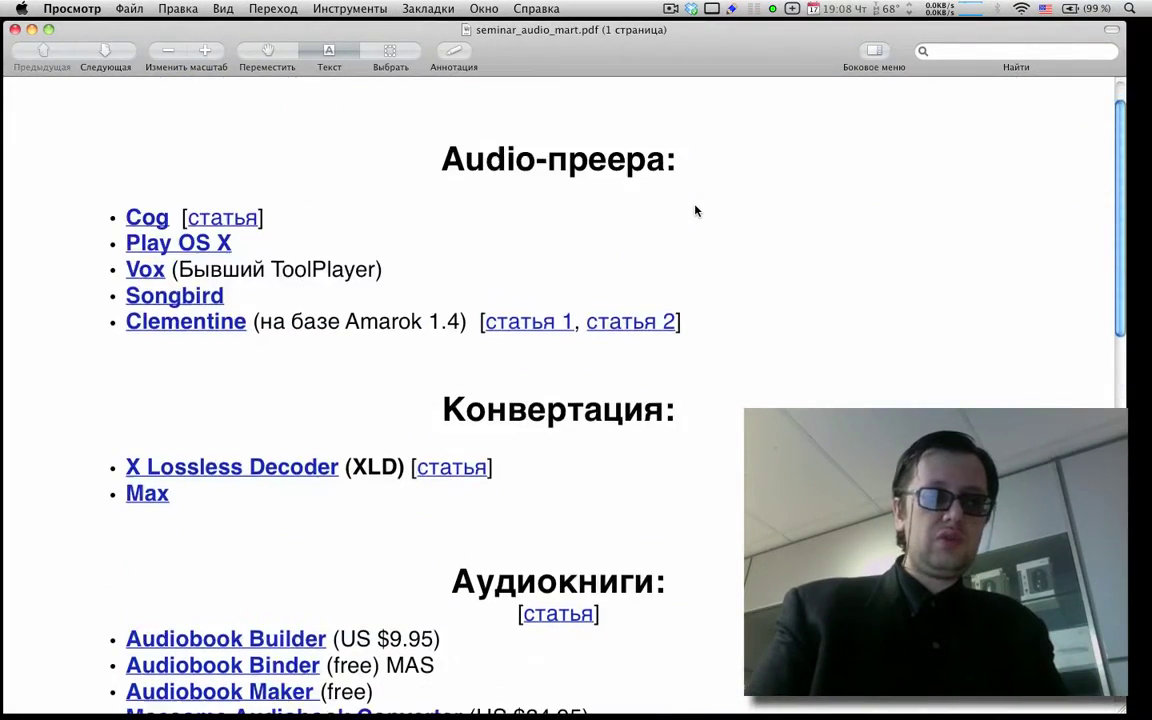
scroll(697, 210, up, 8)
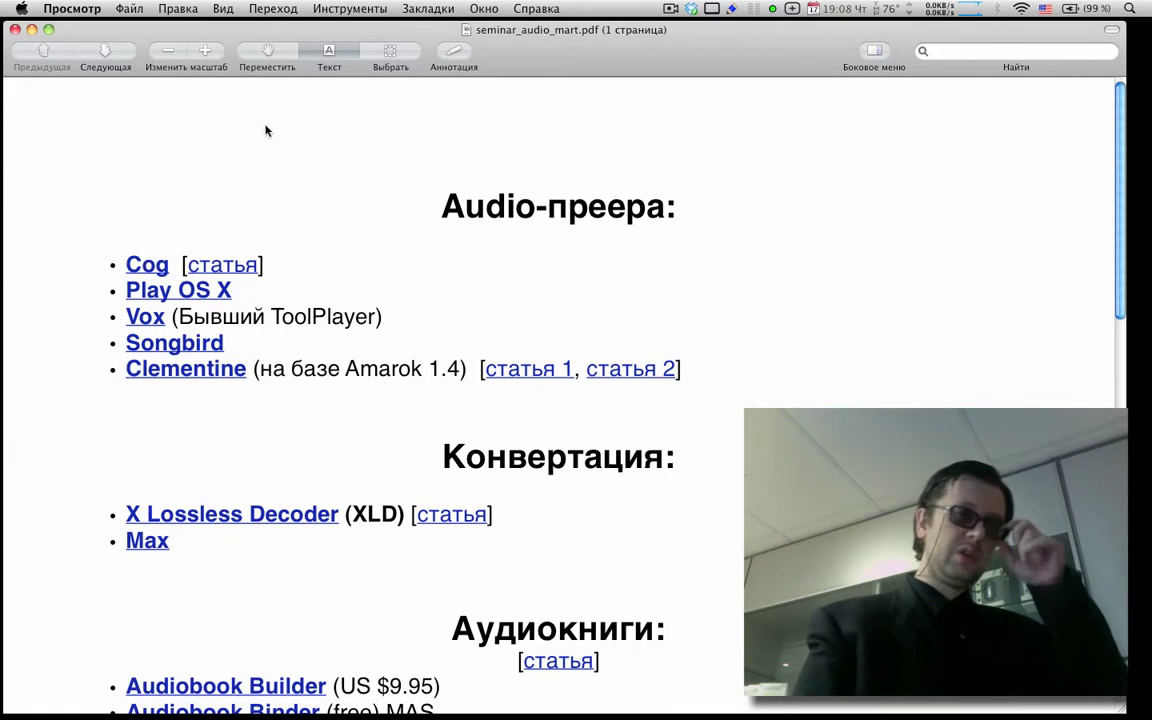
scroll(278, 154, down, 2)
scroll(278, 156, down, 5)
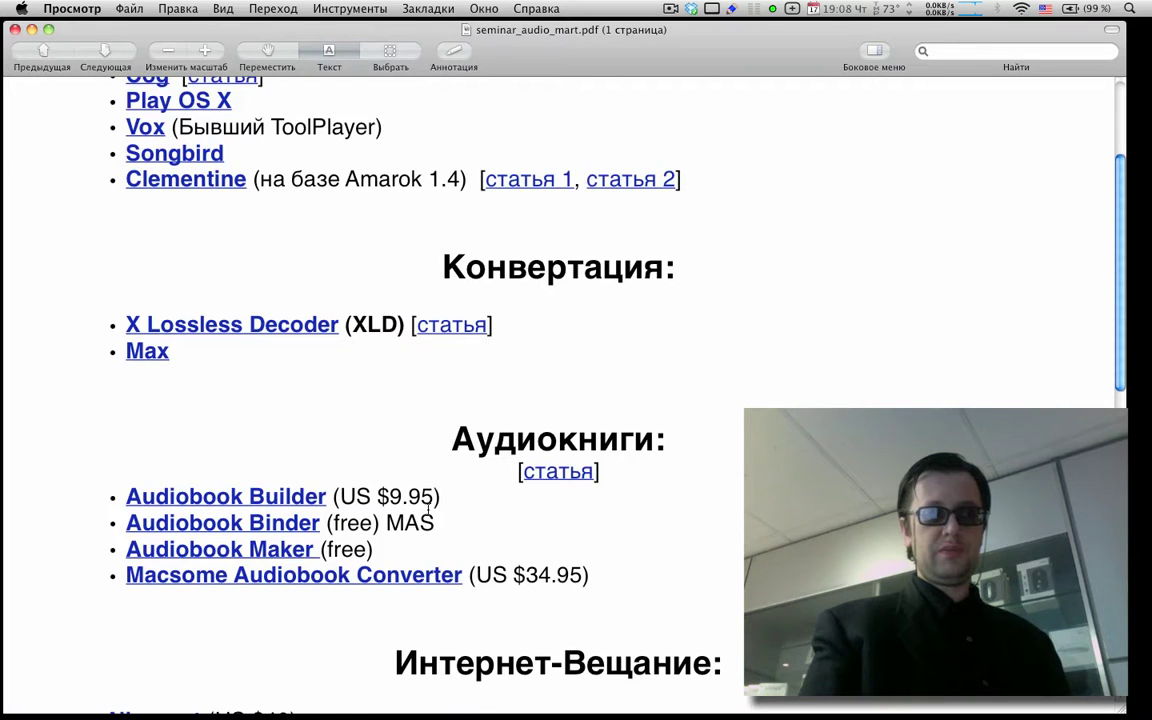
scroll(430, 515, down, 9)
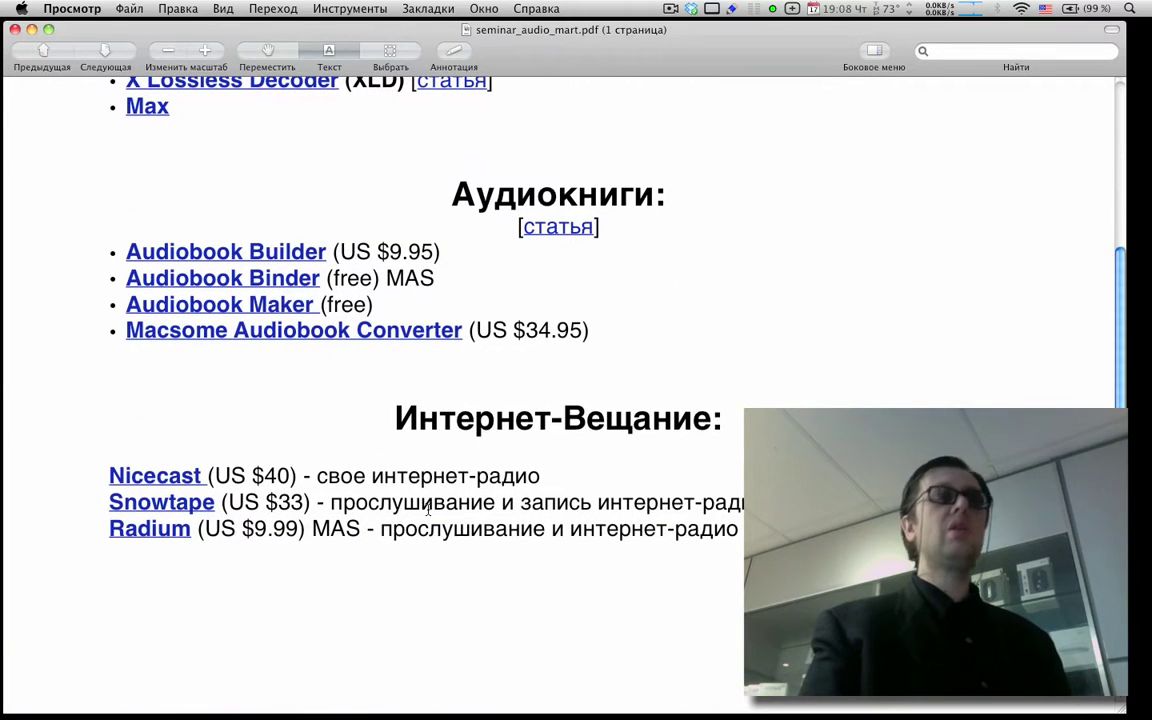
scroll(428, 510, up, 4)
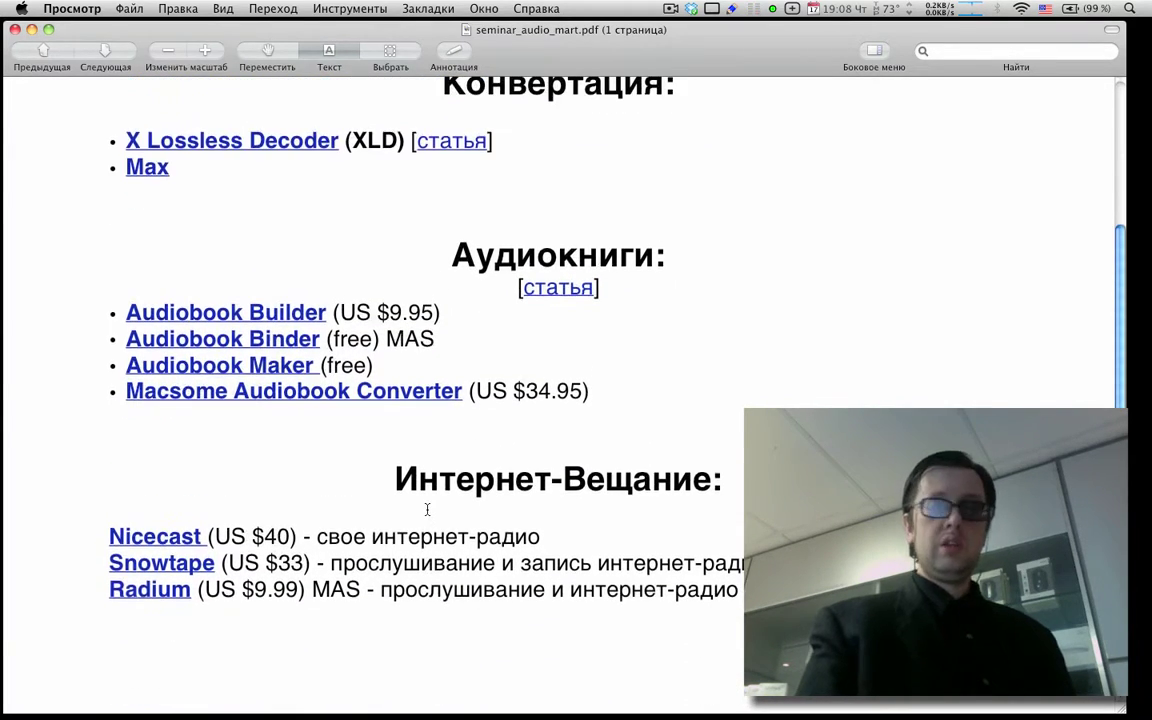
scroll(427, 510, up, 8)
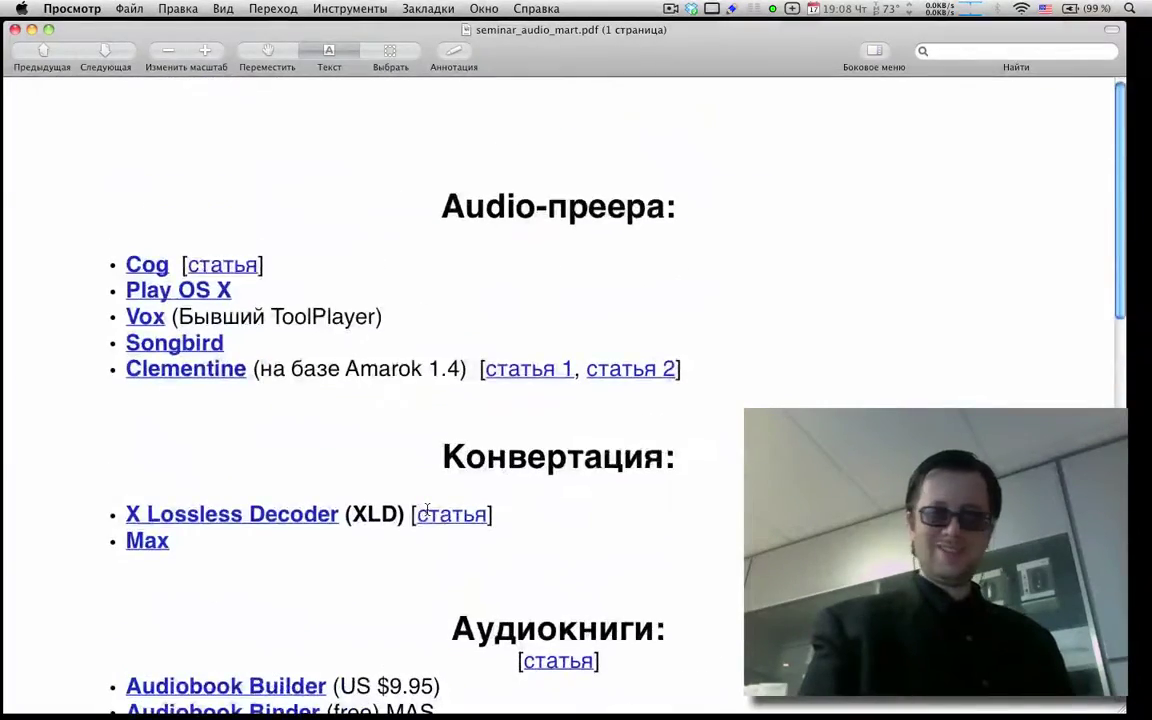
scroll(427, 510, down, 4)
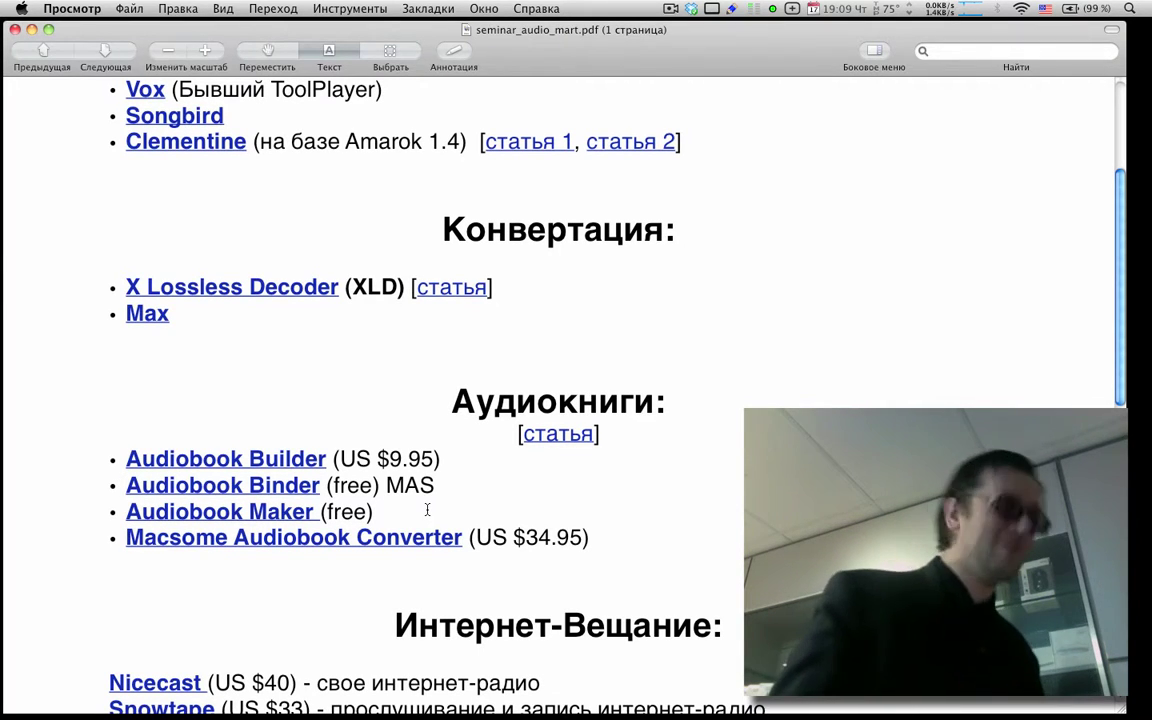
scroll(427, 510, down, 15)
scroll(427, 510, up, 14)
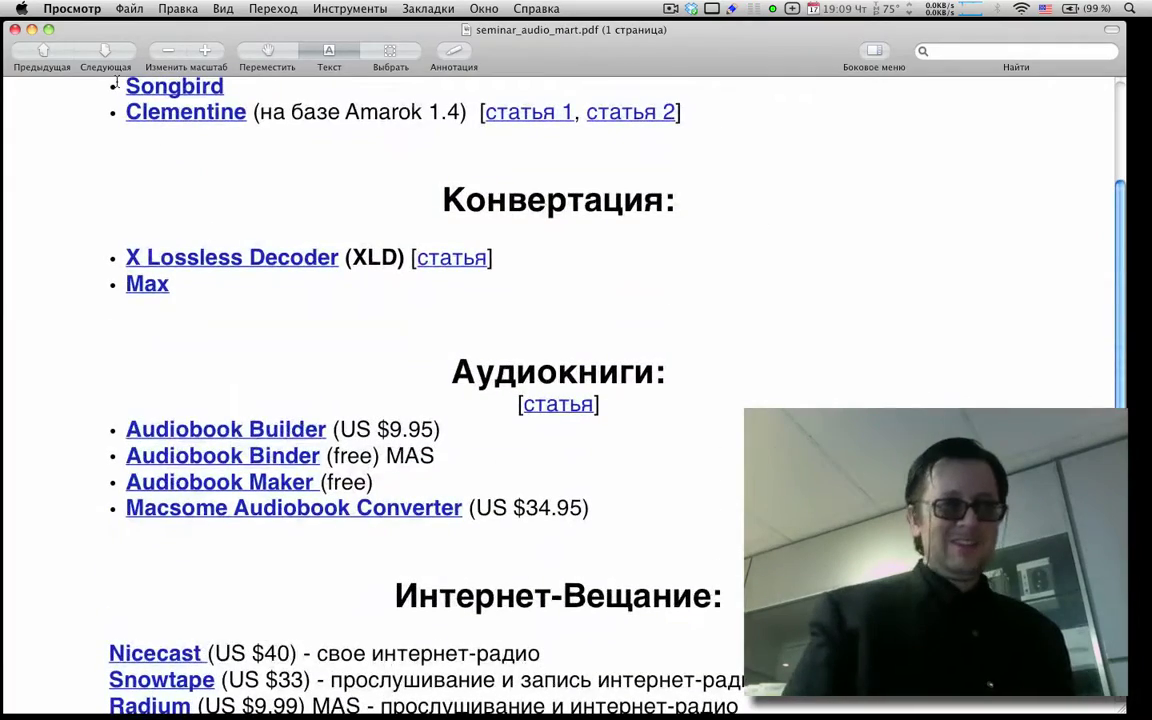
click(31, 30)
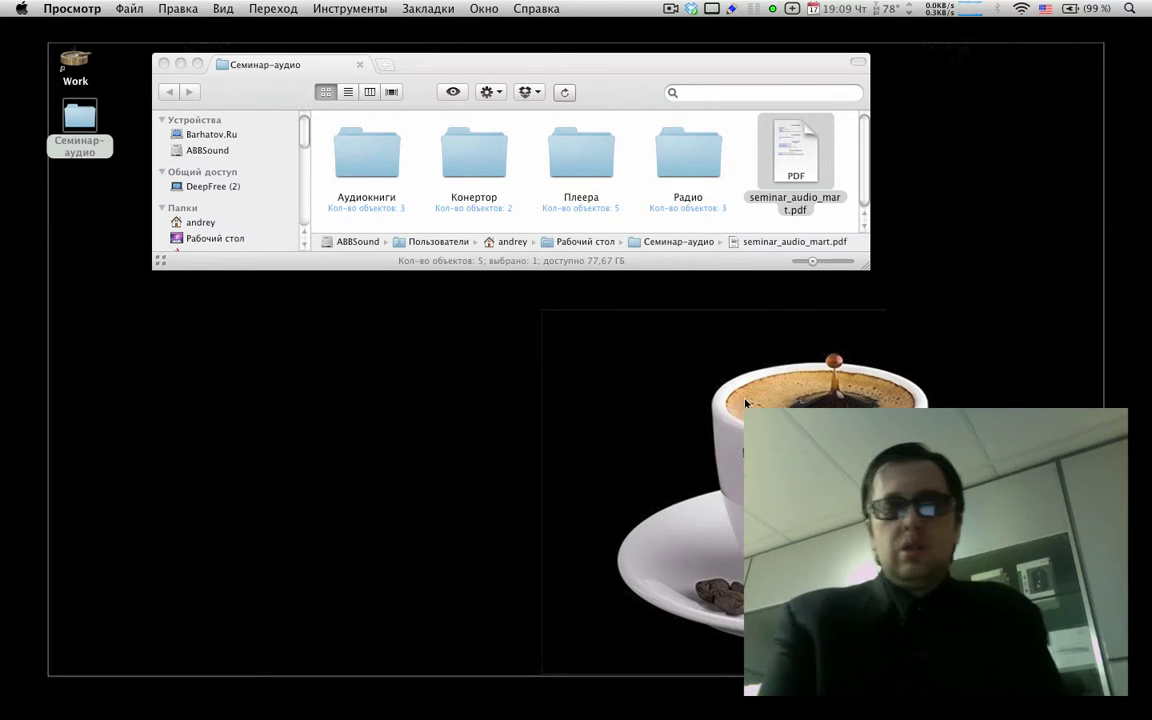
Step: Open the Плеера folder inside Семинар-аудио and enlarge its window slightly
right_click(480, 313)
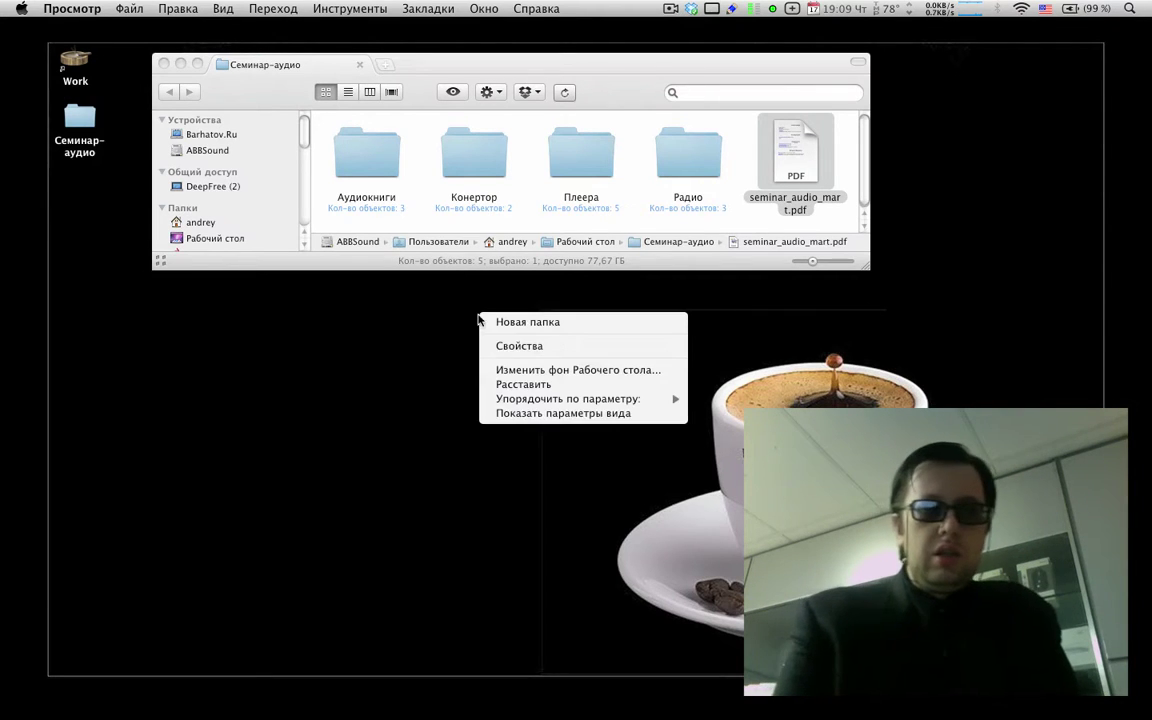
click(558, 142)
double_click(558, 142)
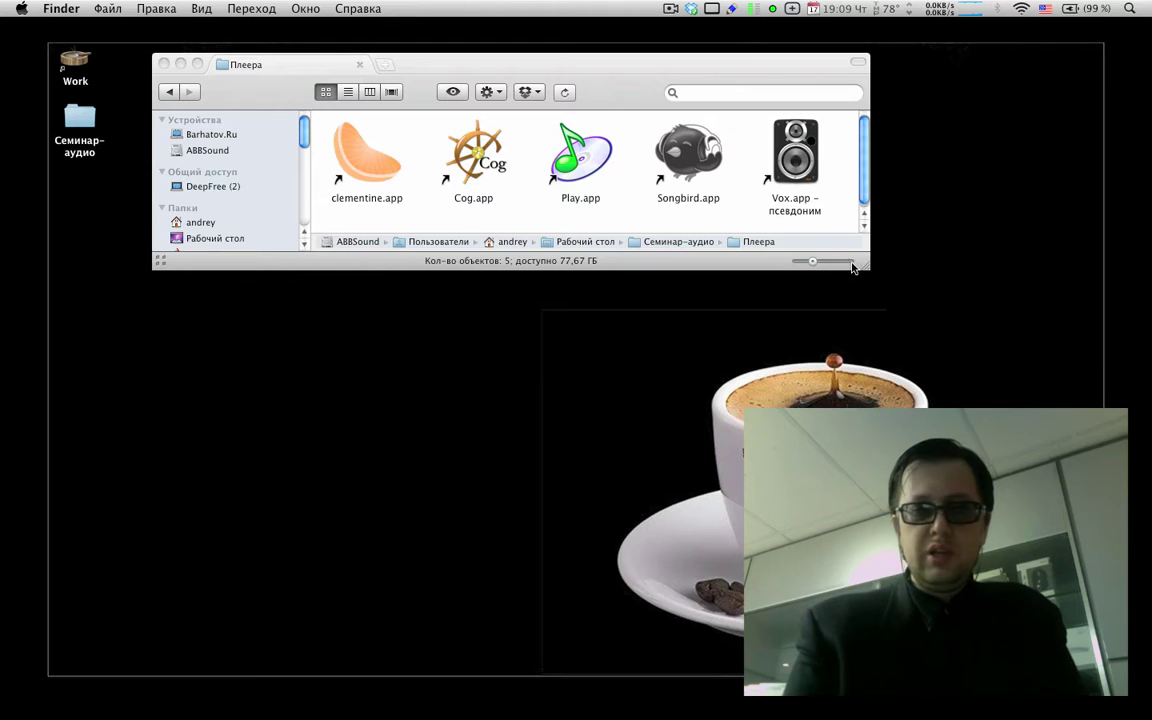
drag(866, 266, 906, 289)
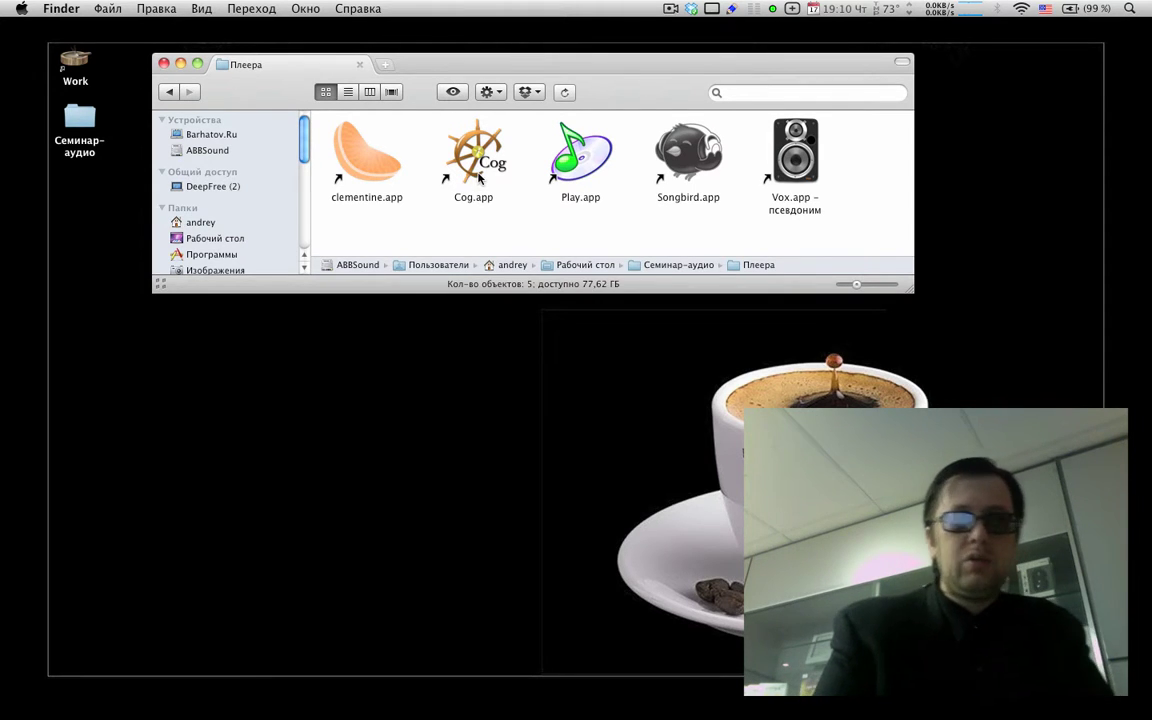
Step: Launch the Cog player from the Плеера folder
click(480, 178)
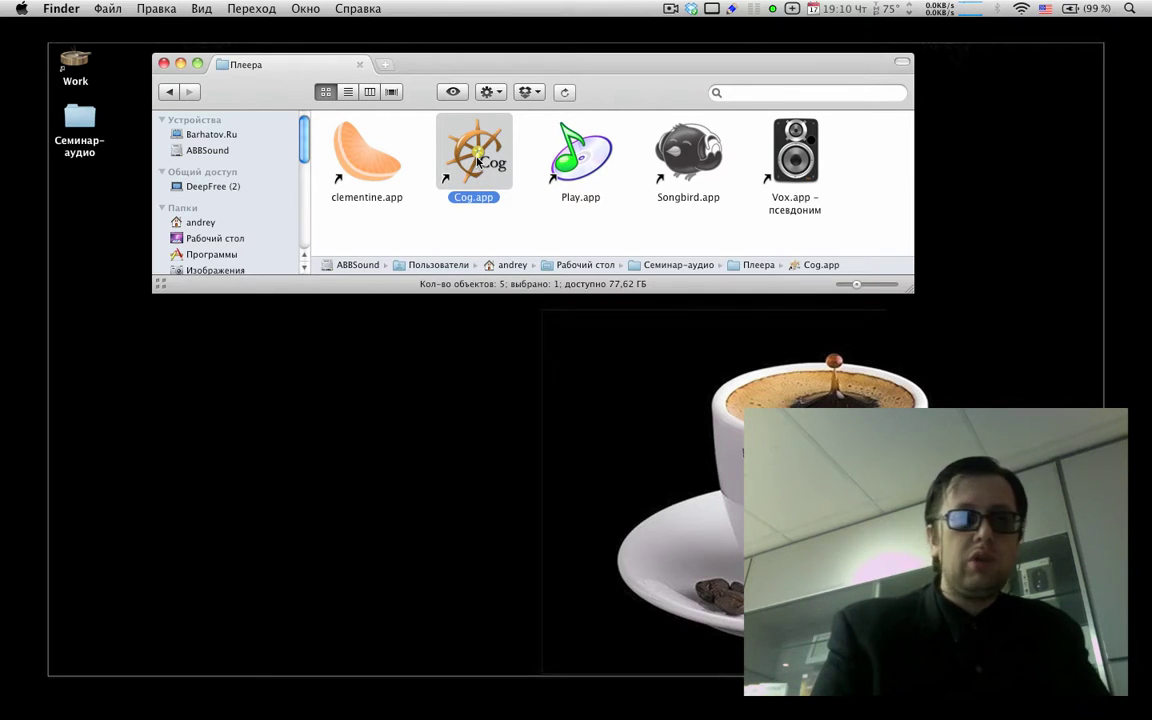
double_click(480, 162)
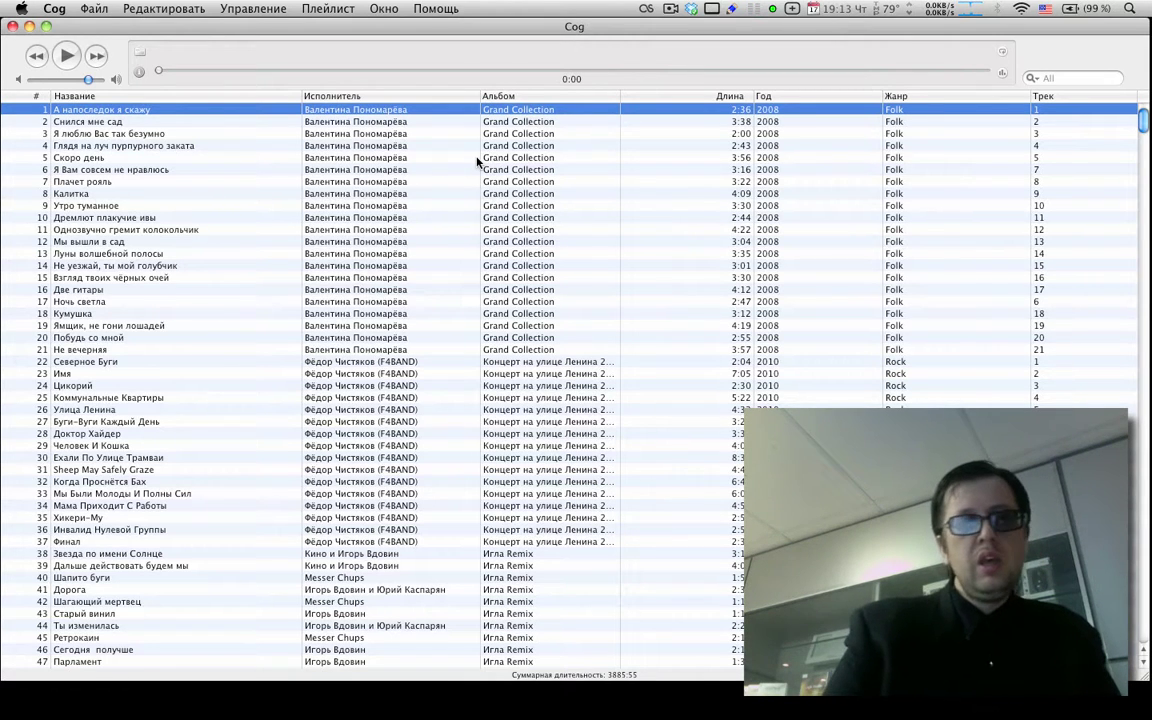
Step: Look through the tracks, artists and albums loaded in Cog's playlist, and return to the first track
scroll(473, 180, down, 5)
click(470, 195)
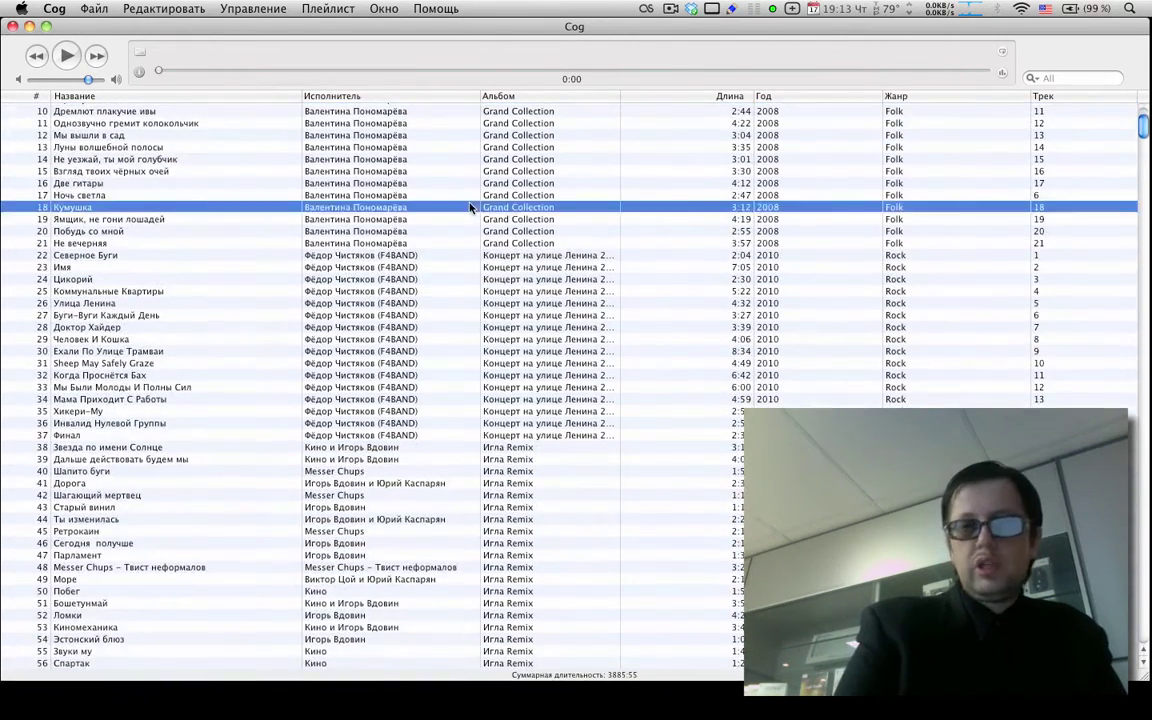
scroll(469, 207, up, 2)
scroll(470, 207, down, 8)
click(470, 207)
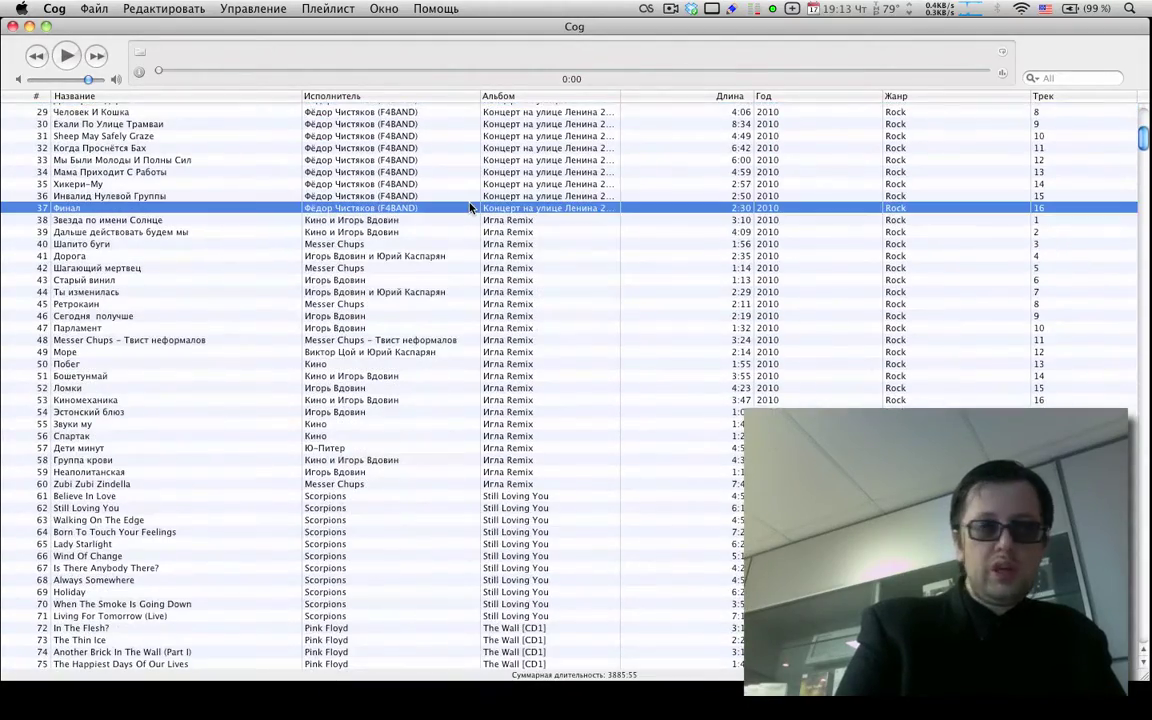
scroll(470, 207, up, 10)
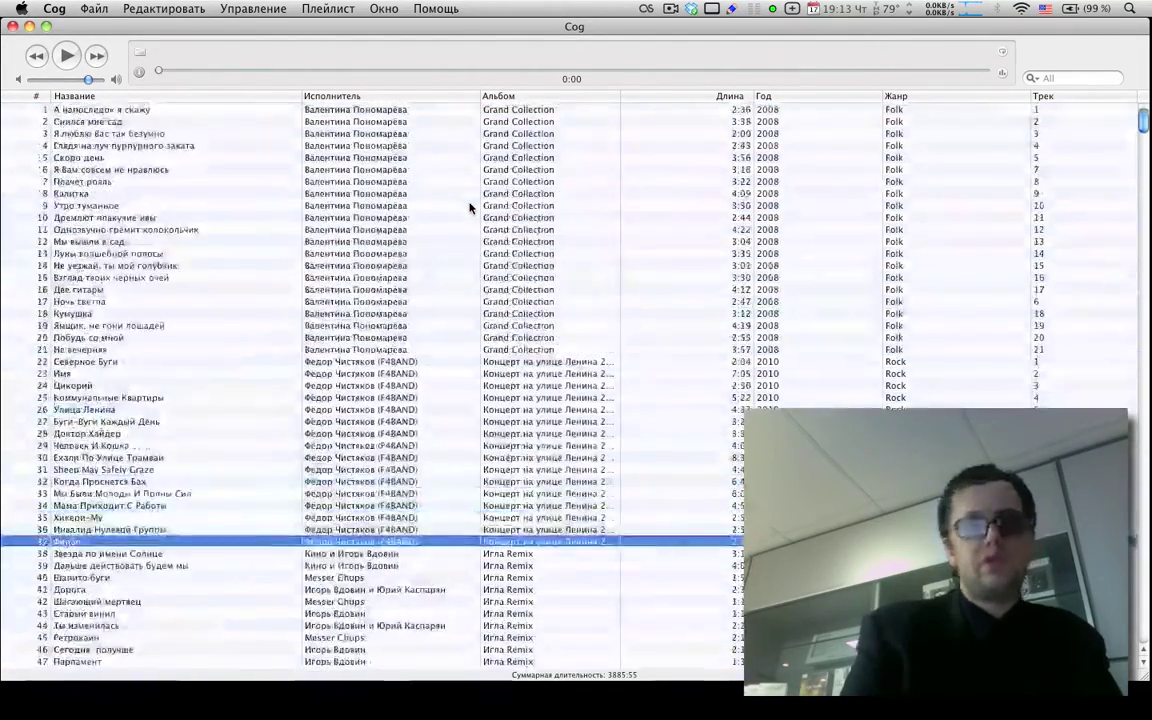
scroll(470, 207, down, 10)
scroll(470, 207, up, 10)
scroll(470, 207, down, 2)
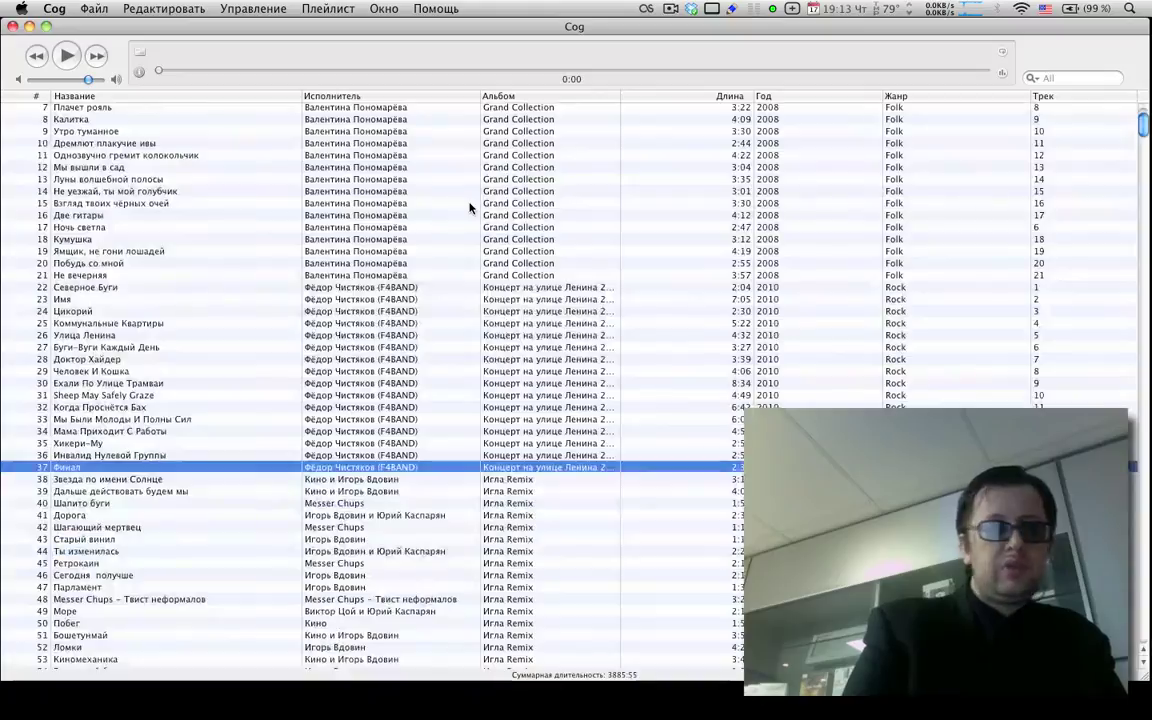
scroll(470, 207, down, 20)
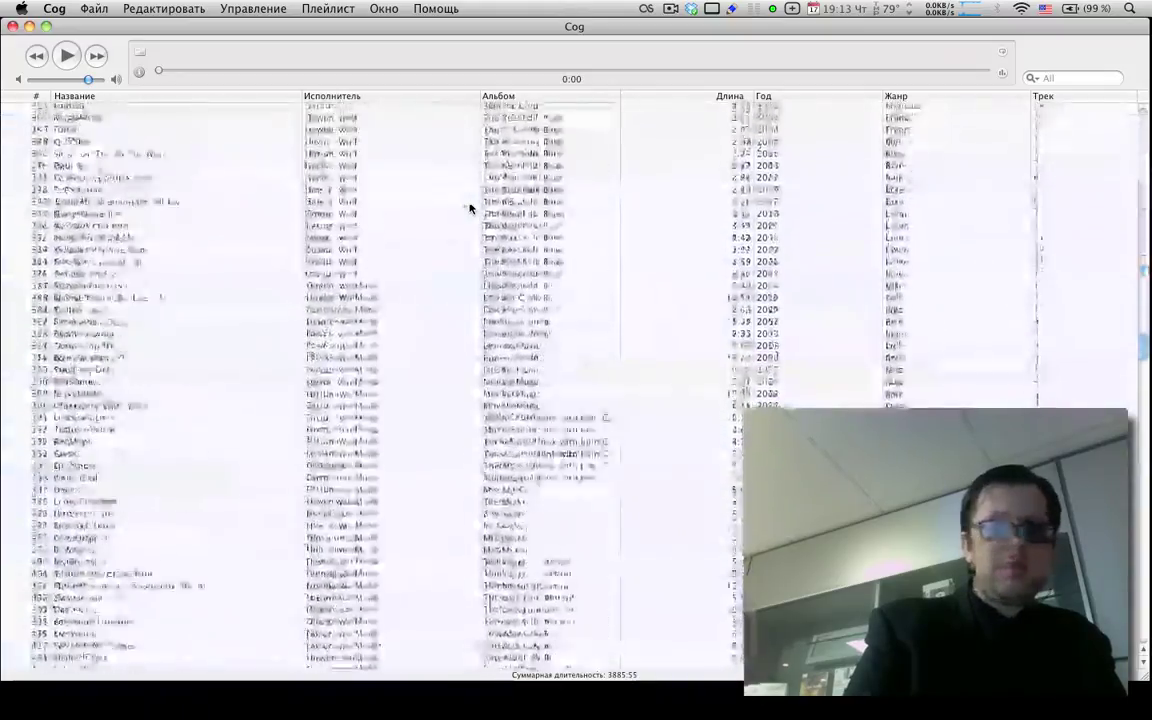
scroll(470, 207, down, 20)
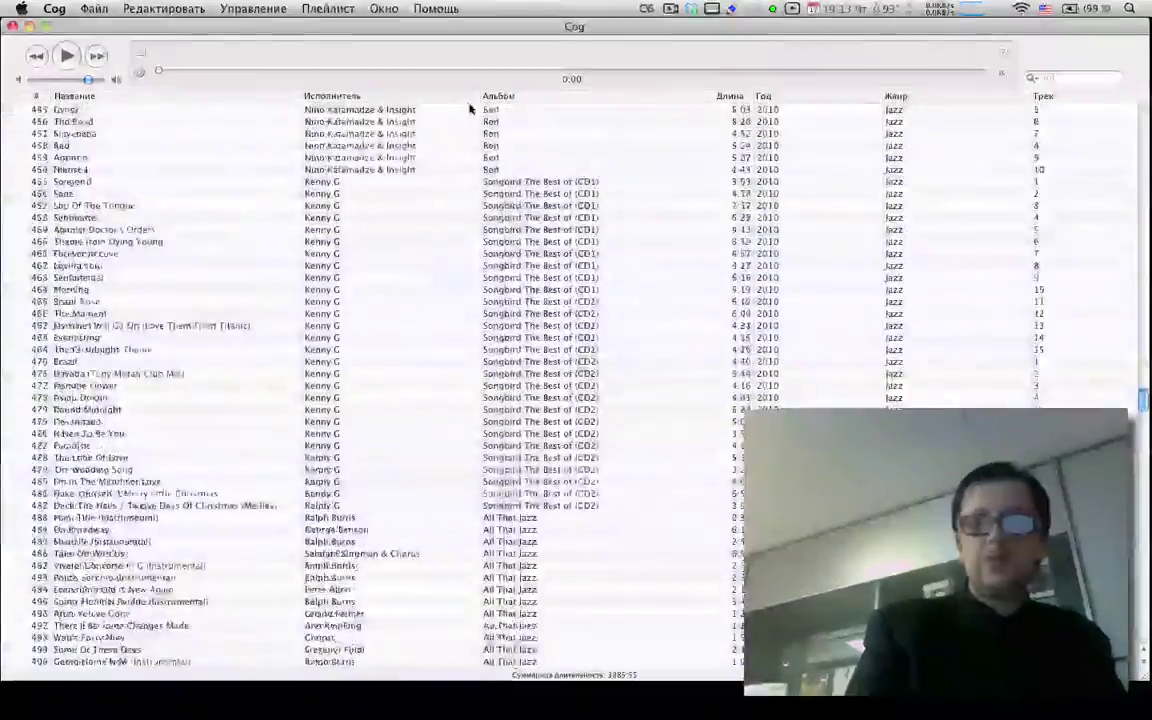
scroll(470, 108, up, 20)
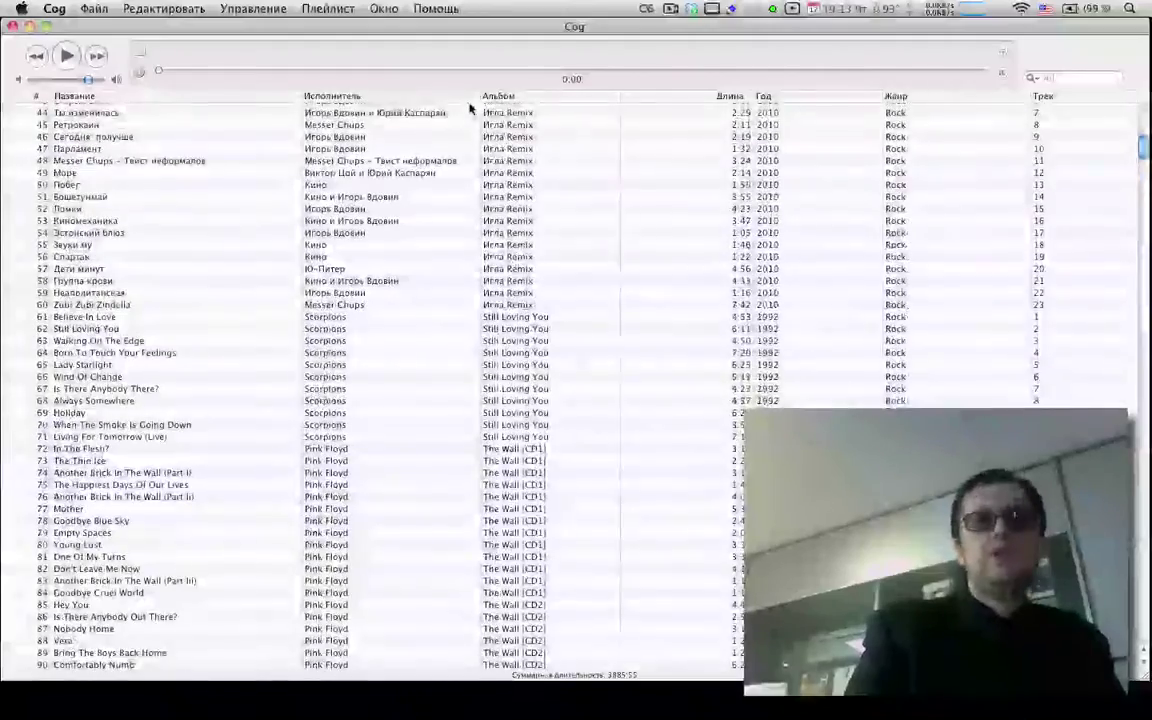
scroll(470, 108, up, 2)
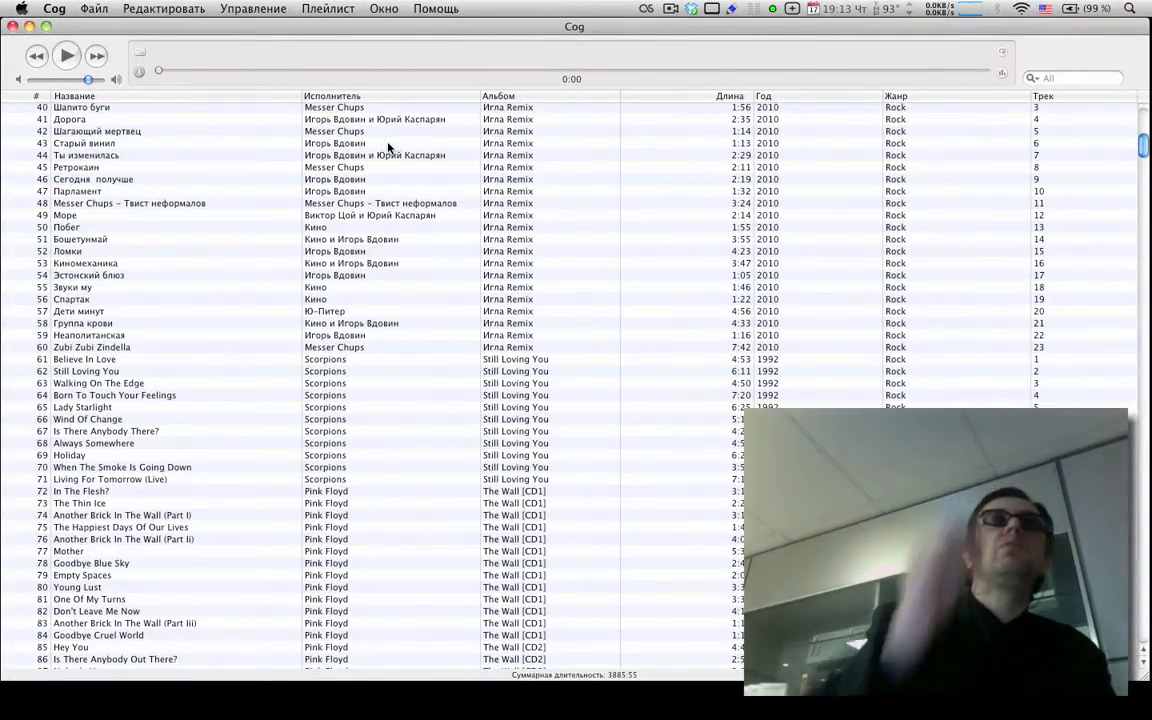
scroll(389, 147, up, 12)
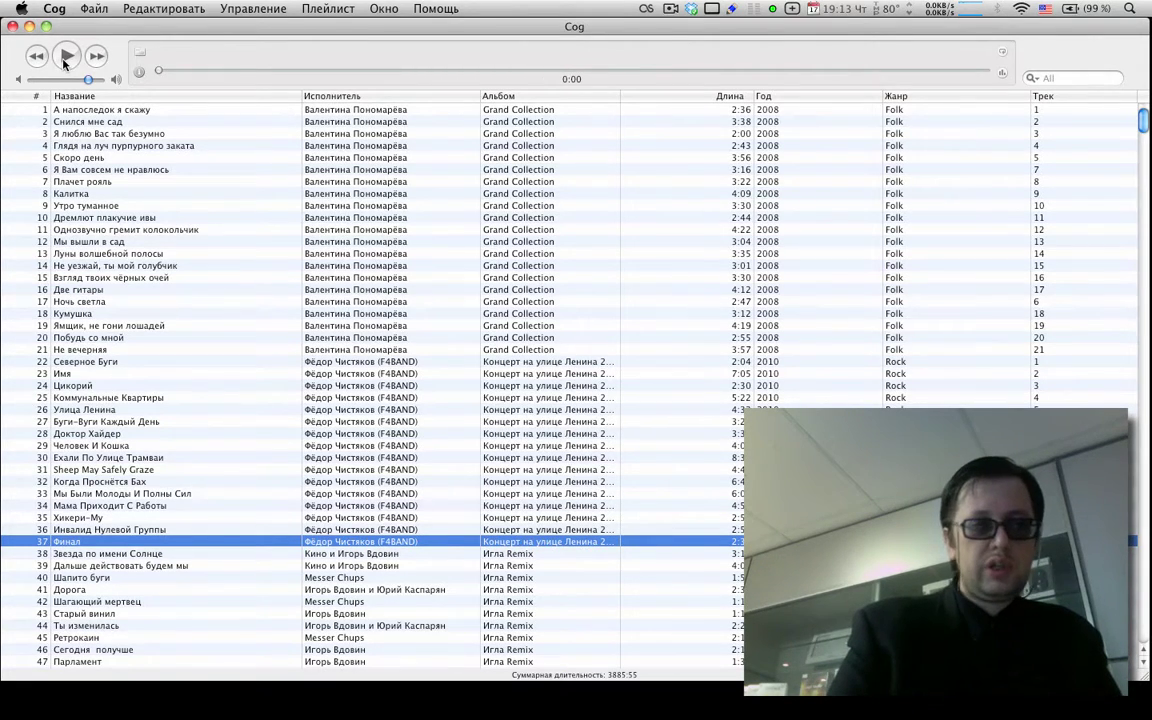
Step: Play the track "Я Вам совсем не нравлюсь" at several positions up to about three quarters of its length, and pause it
double_click(157, 170)
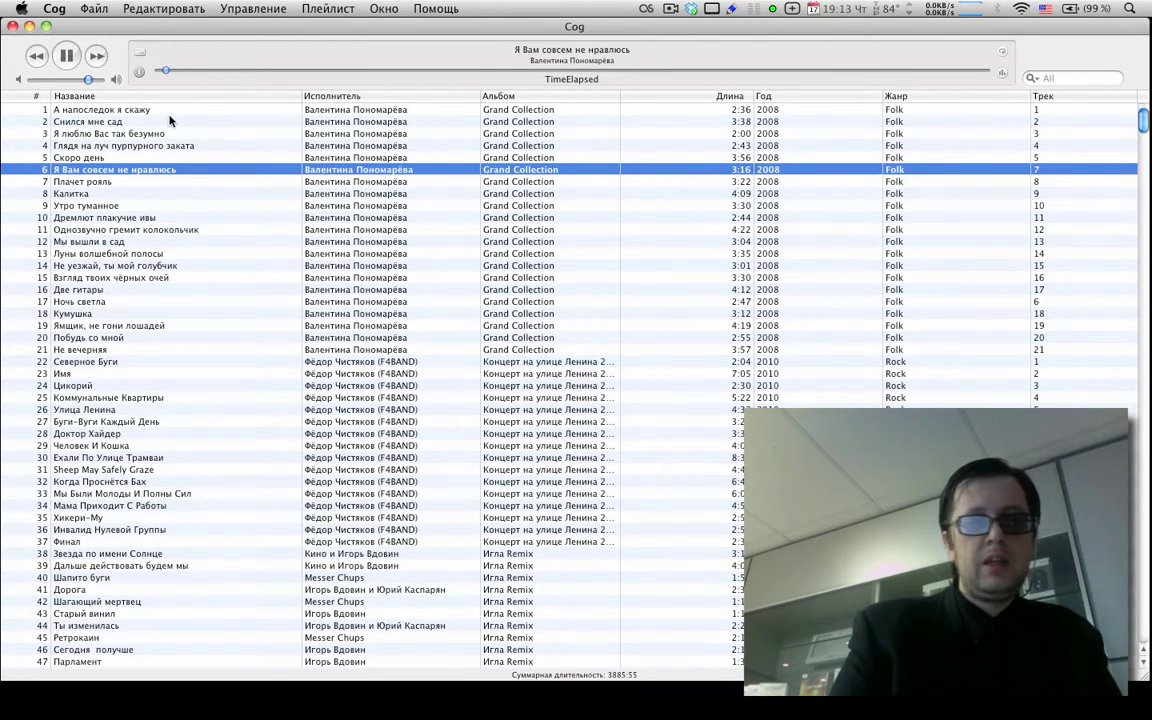
click(262, 69)
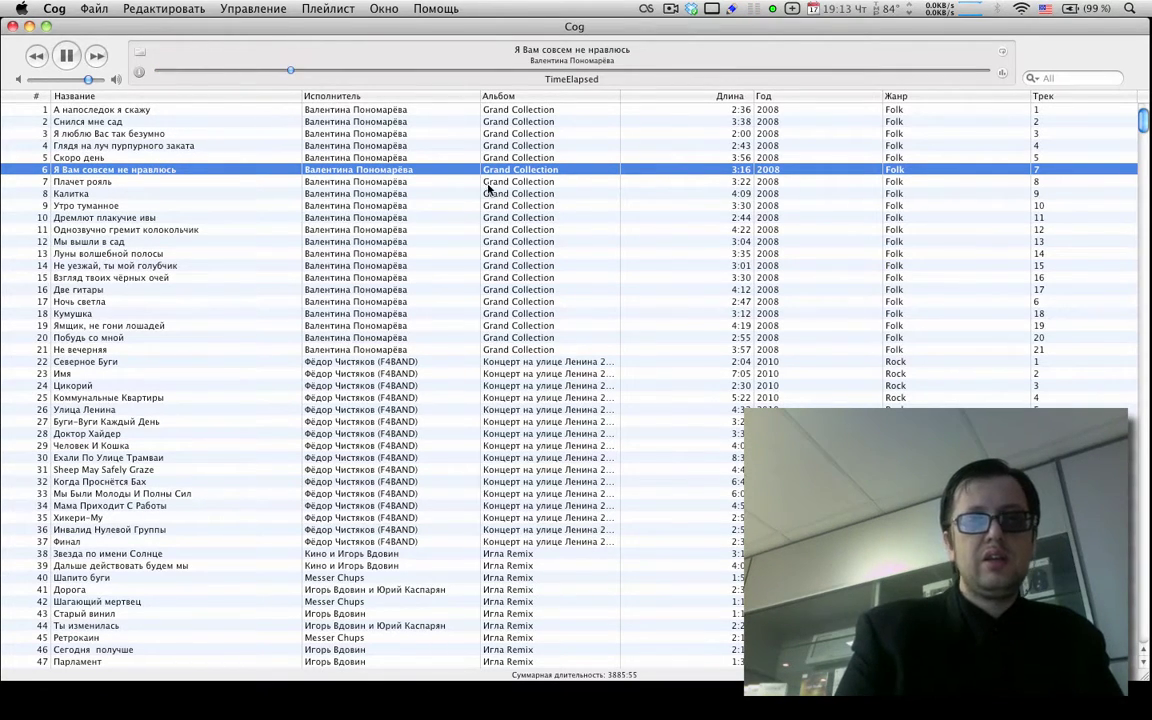
click(633, 71)
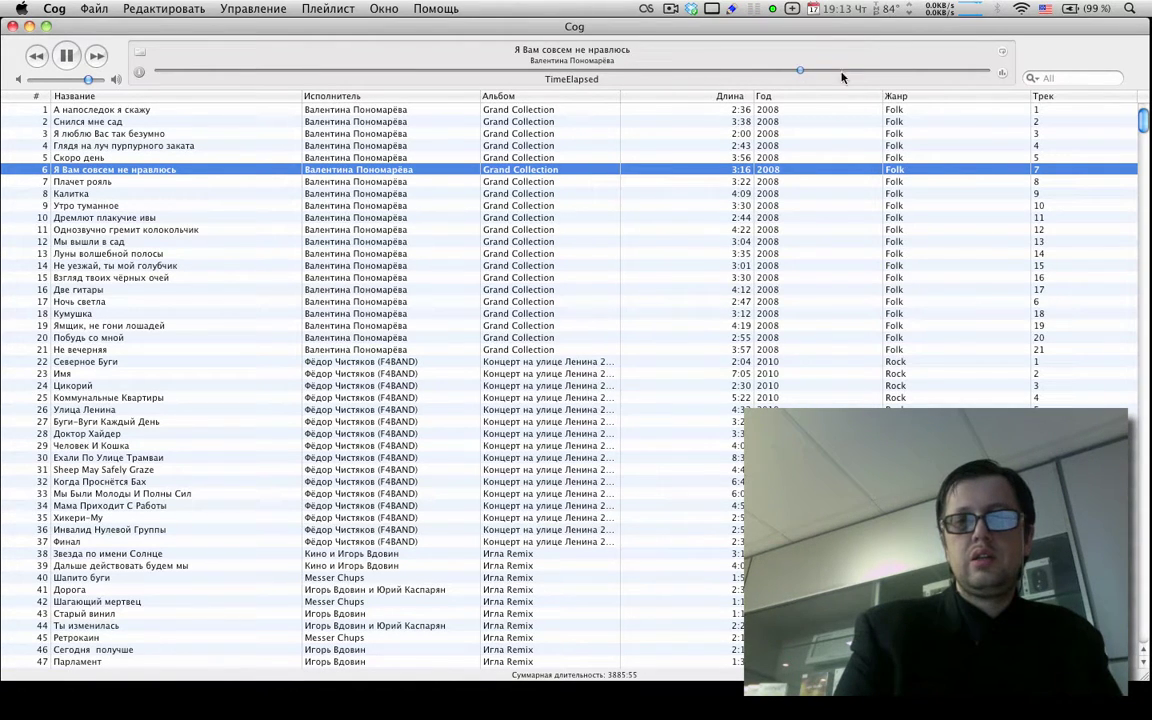
click(802, 71)
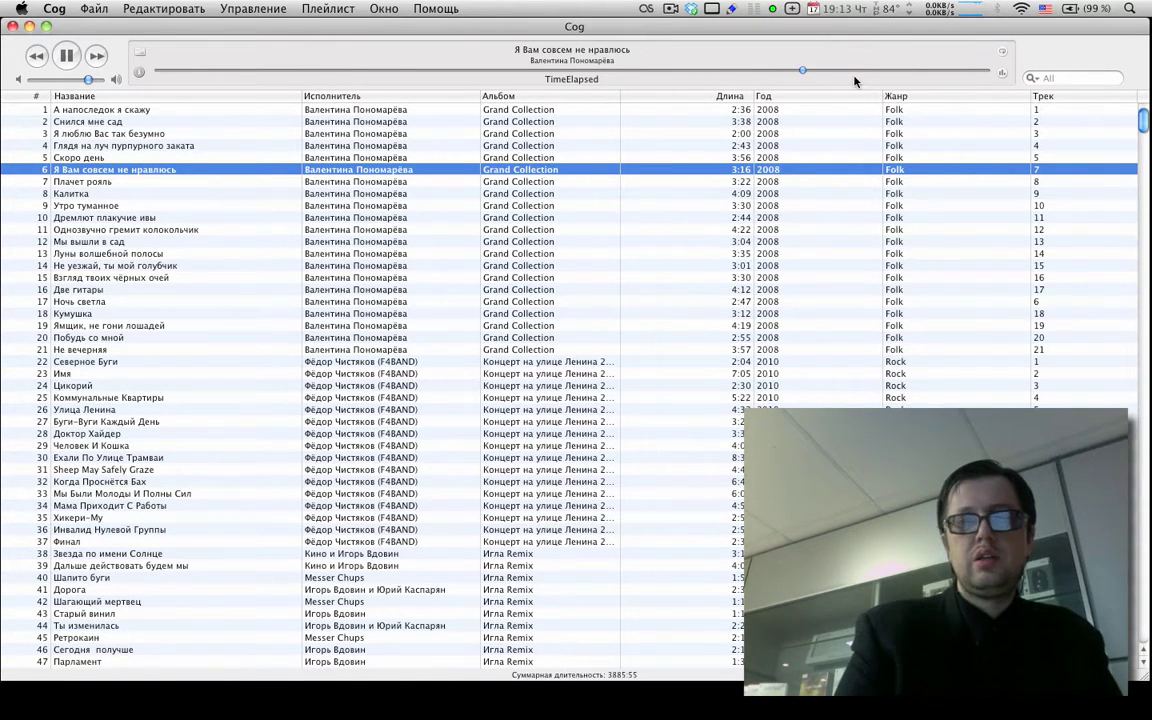
click(70, 54)
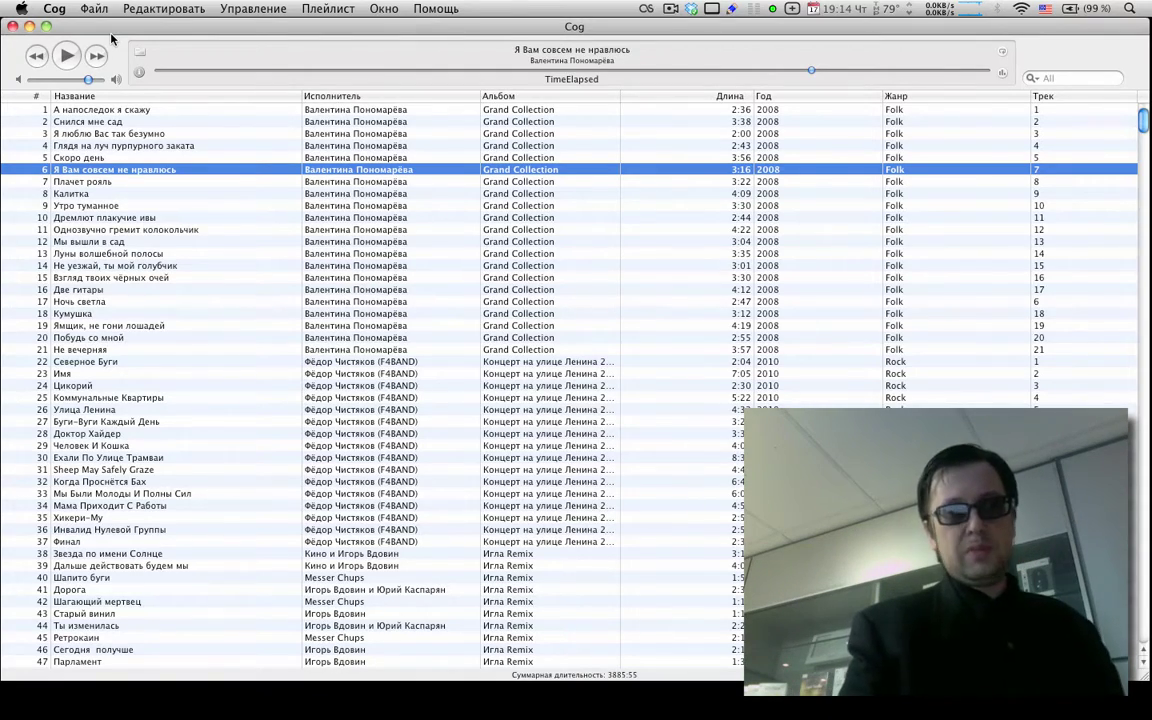
Step: Look through the rest of Cog's playlist as far as the jazz albums, and quit the player
scroll(235, 200, down, 15)
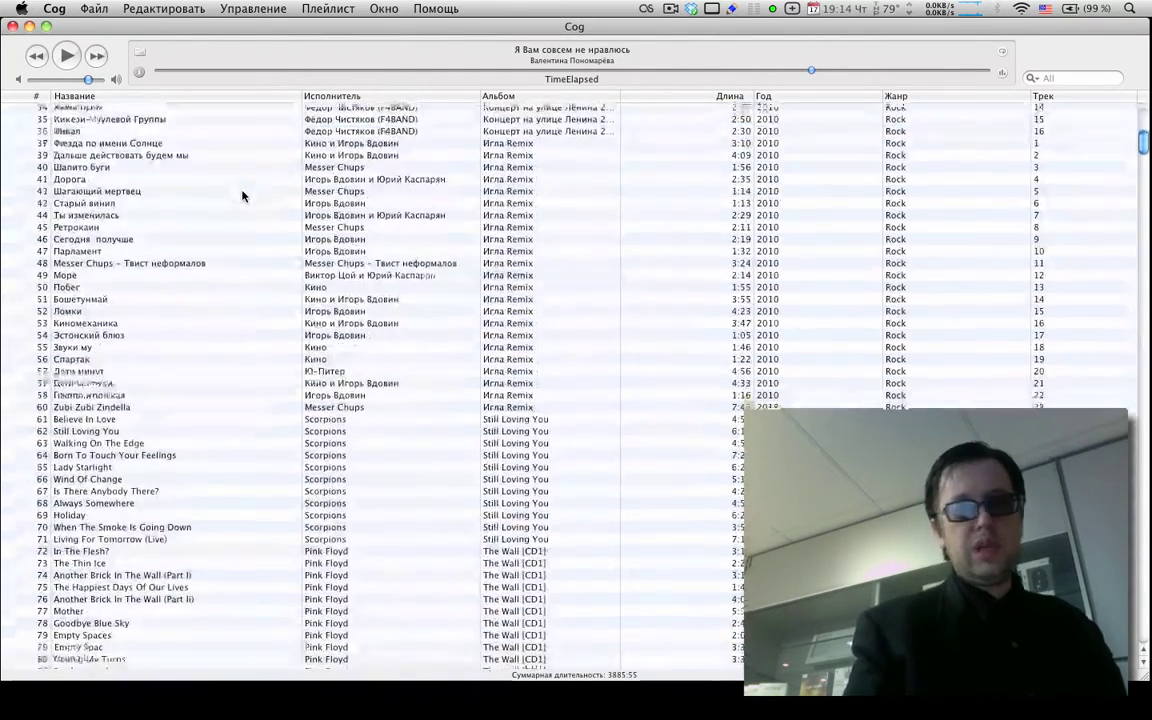
scroll(242, 196, down, 11)
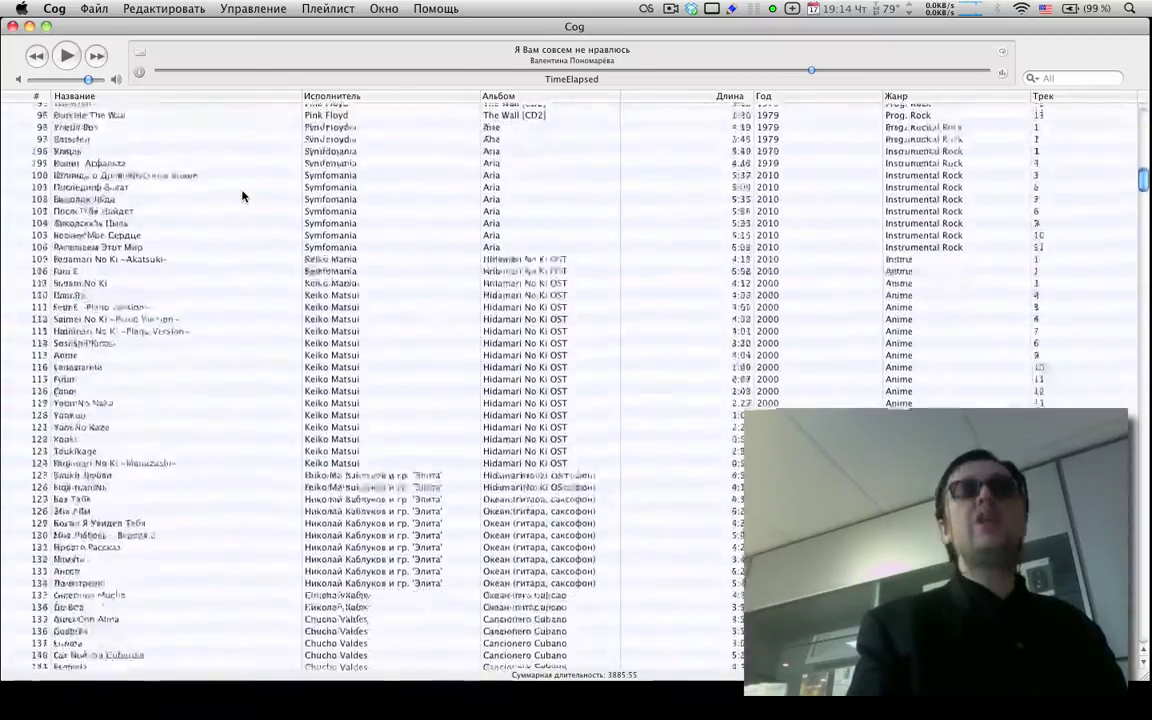
scroll(242, 196, down, 15)
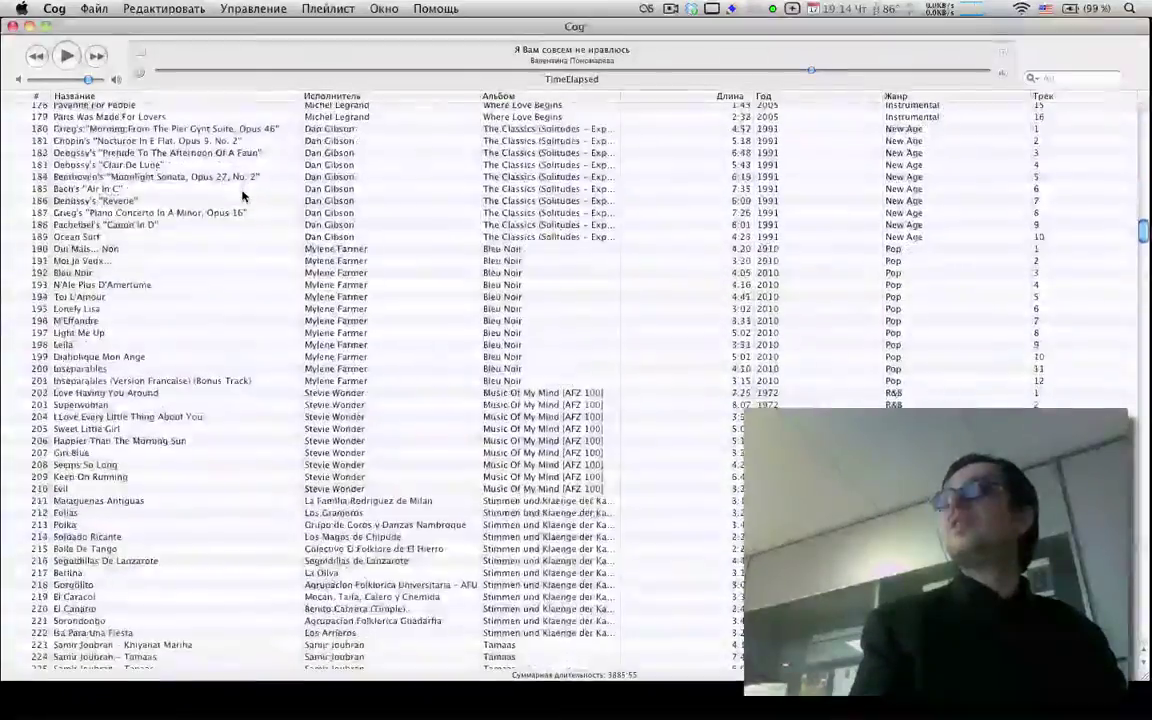
scroll(242, 196, down, 20)
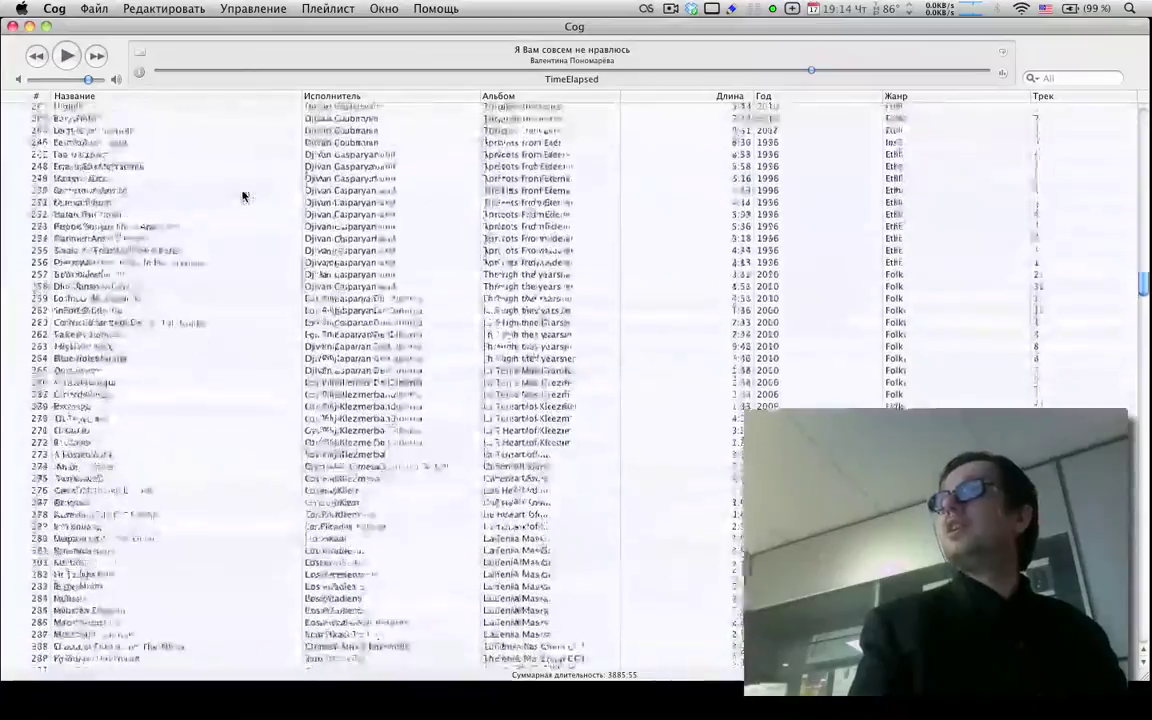
scroll(242, 196, down, 16)
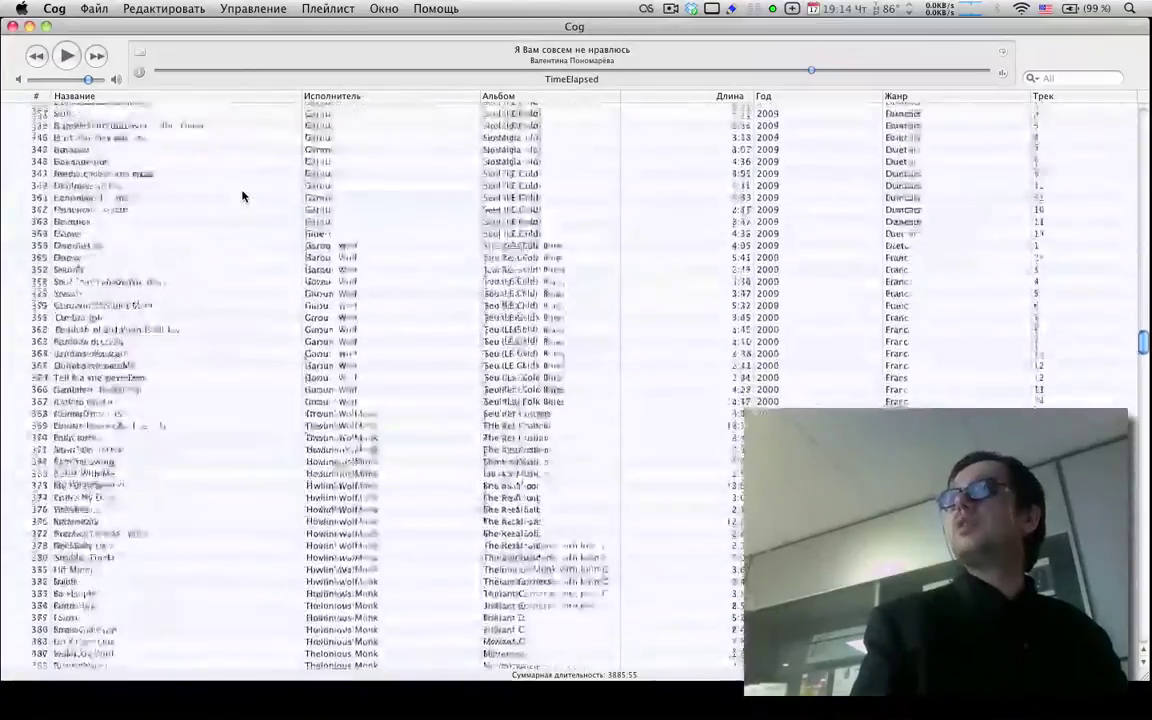
scroll(242, 196, down, 10)
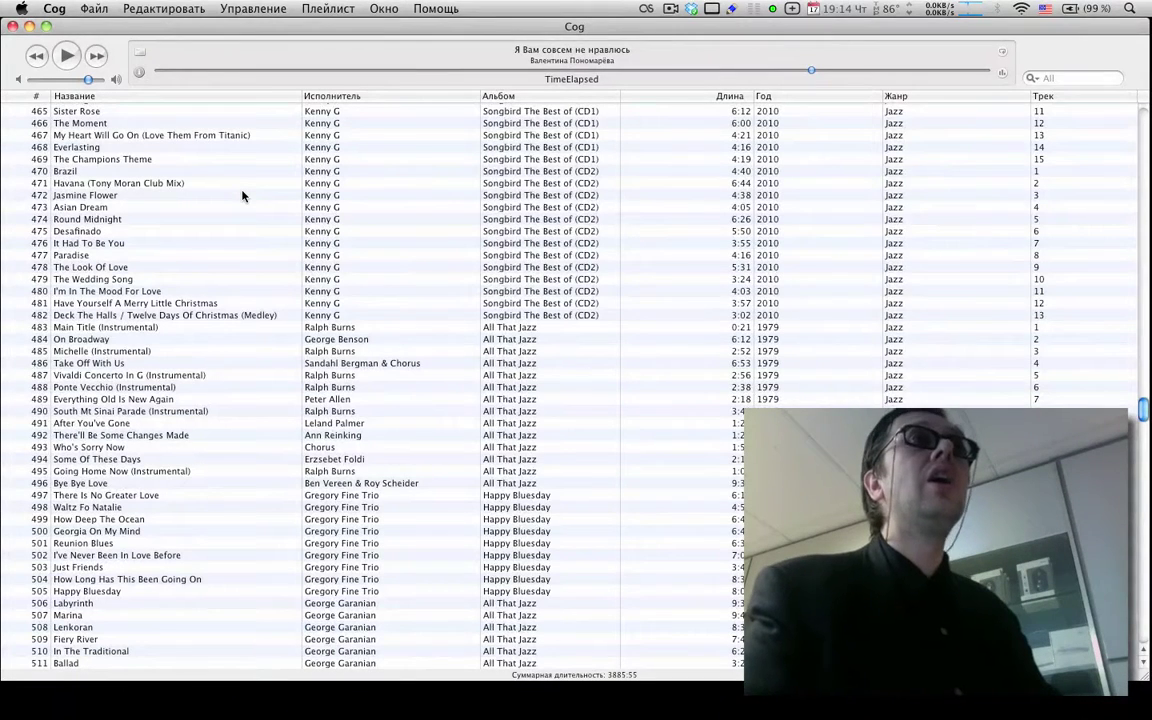
key(super+q)
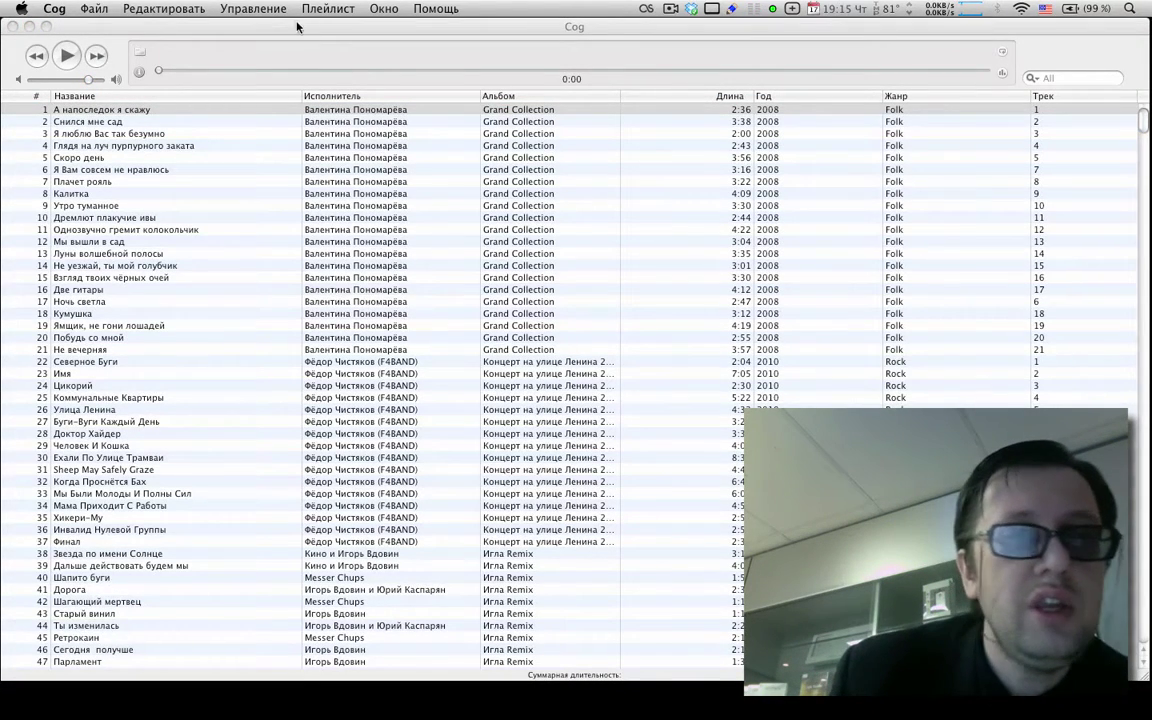
Step: Open Cog's preferences, close the Last.fm and playlist windows covering them, and move the preferences below the Плеера window
click(57, 10)
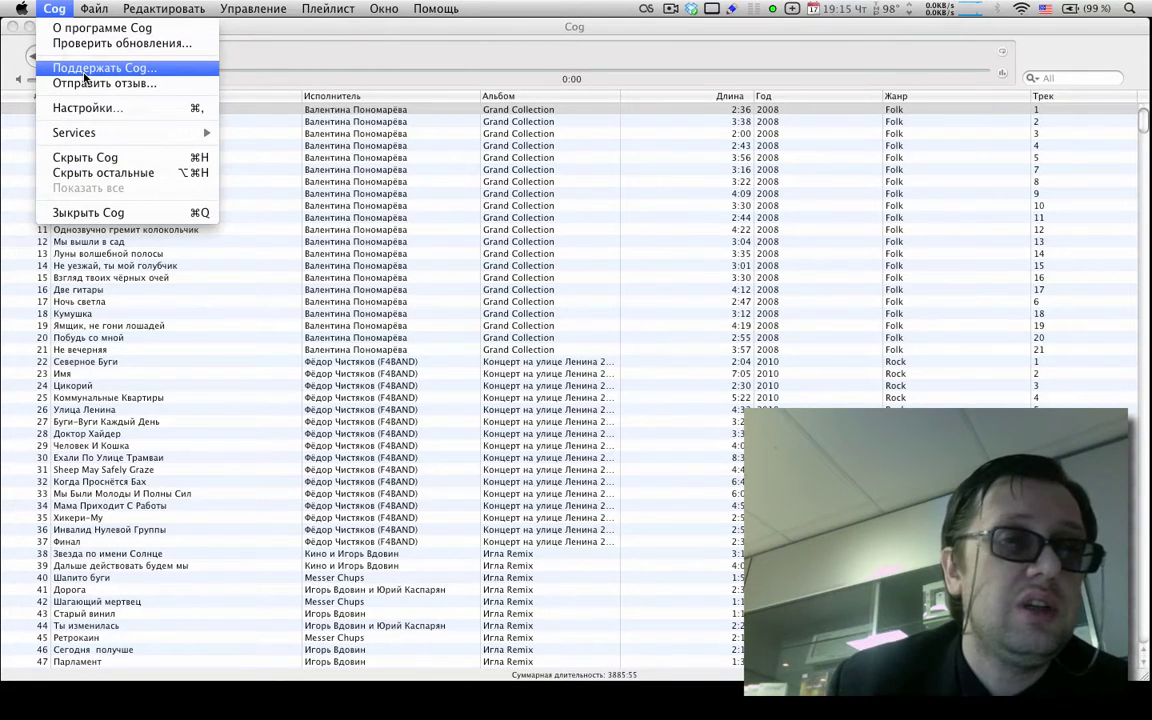
click(84, 108)
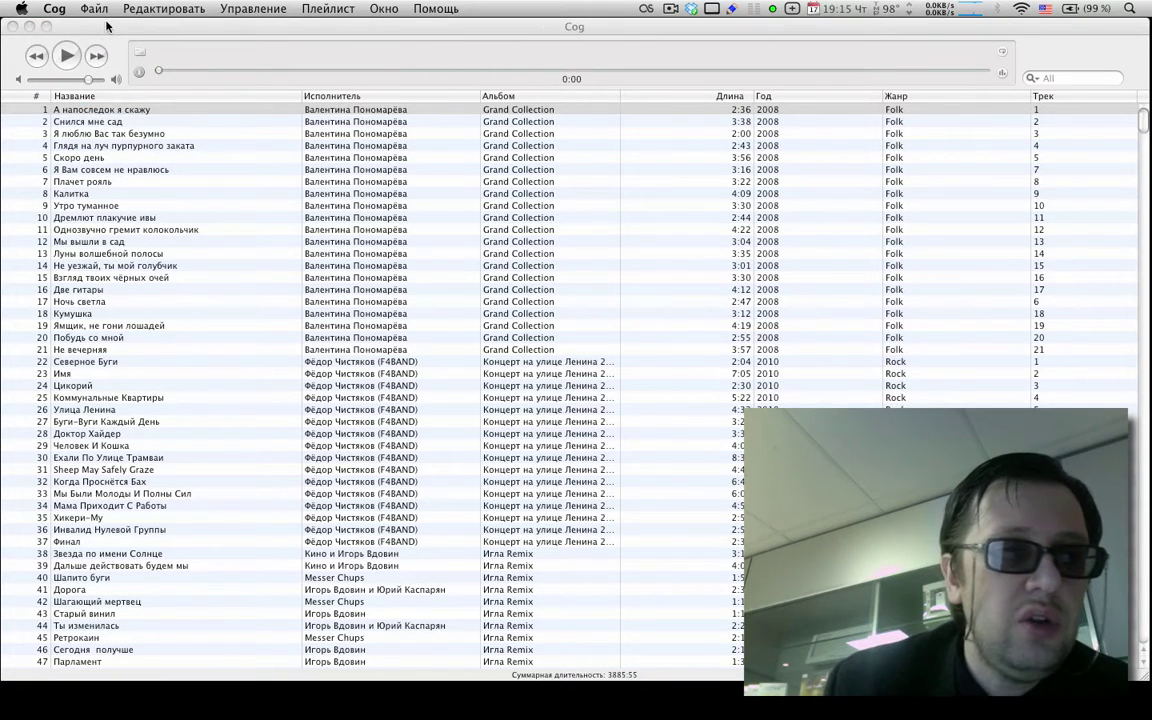
drag(107, 25, 107, 72)
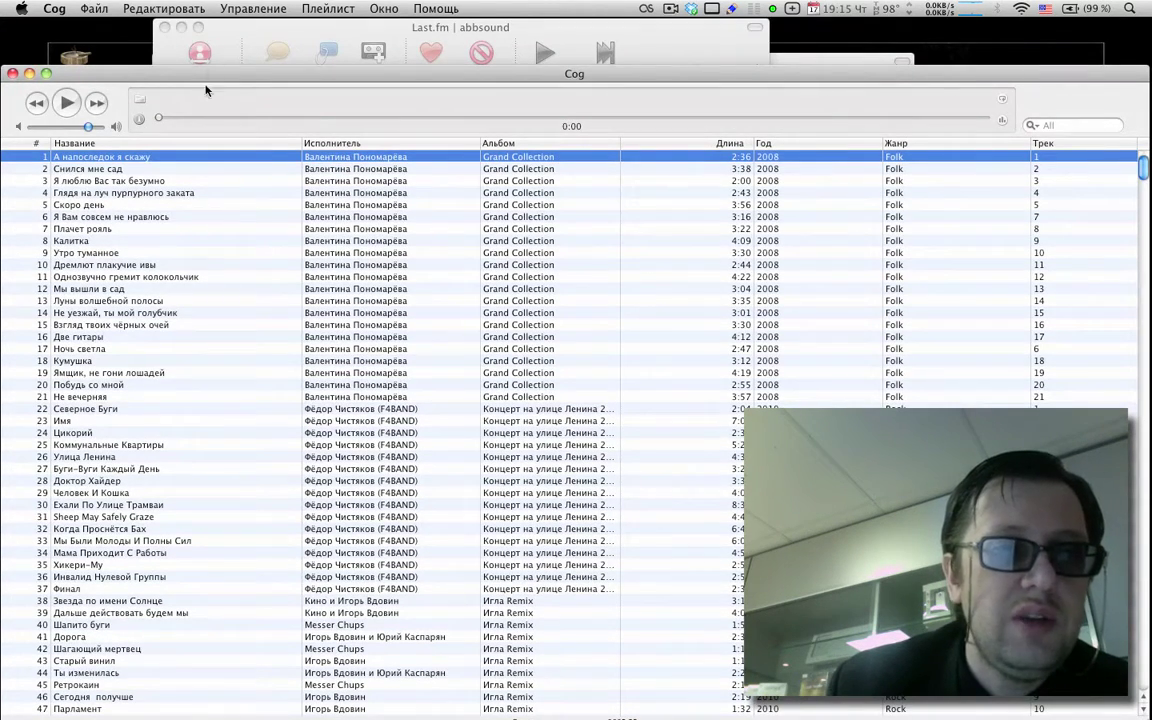
drag(199, 79, 243, 171)
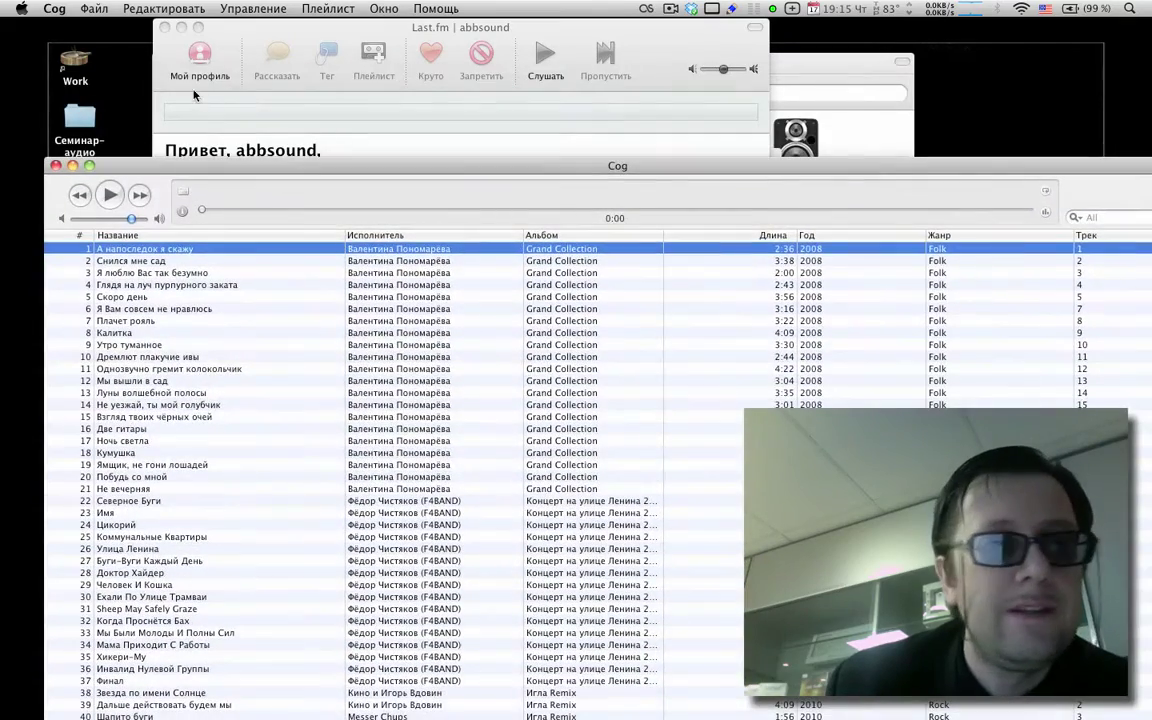
click(166, 28)
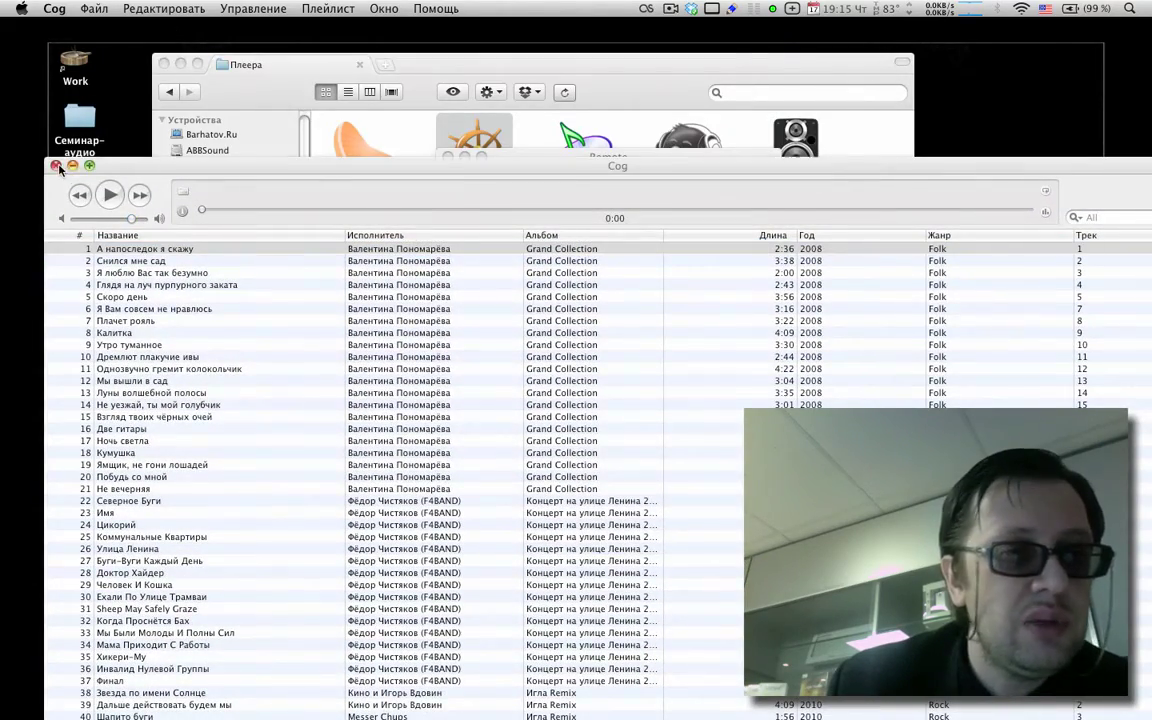
click(57, 166)
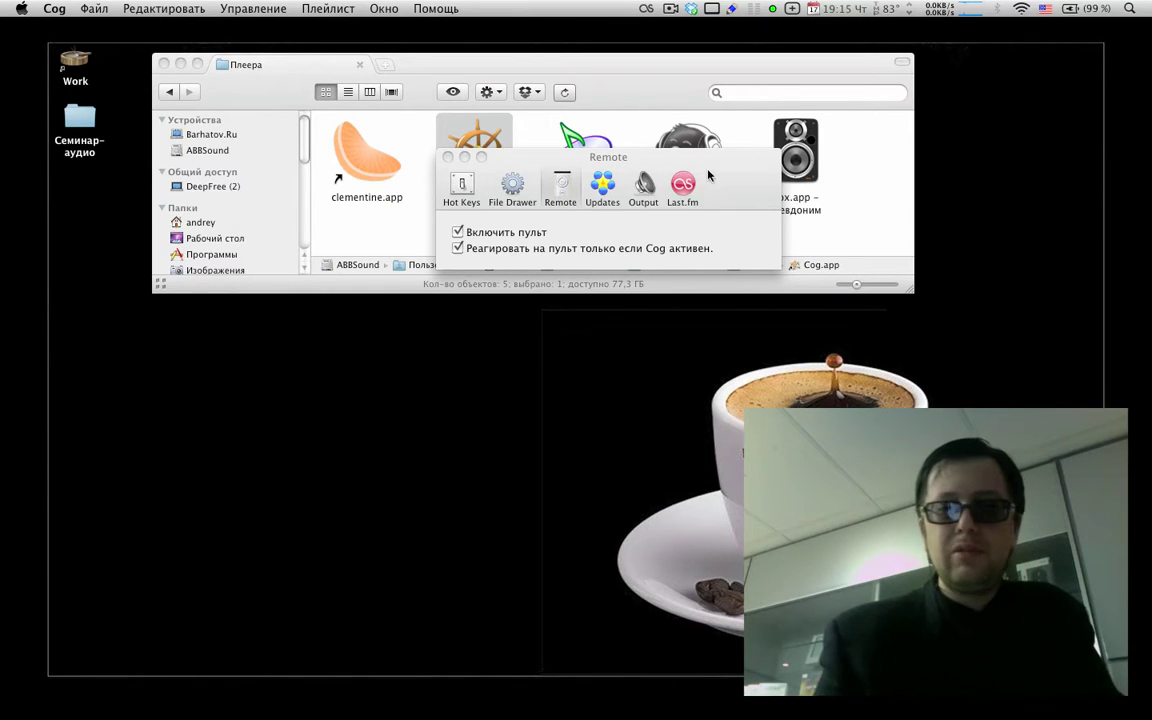
drag(708, 176, 622, 400)
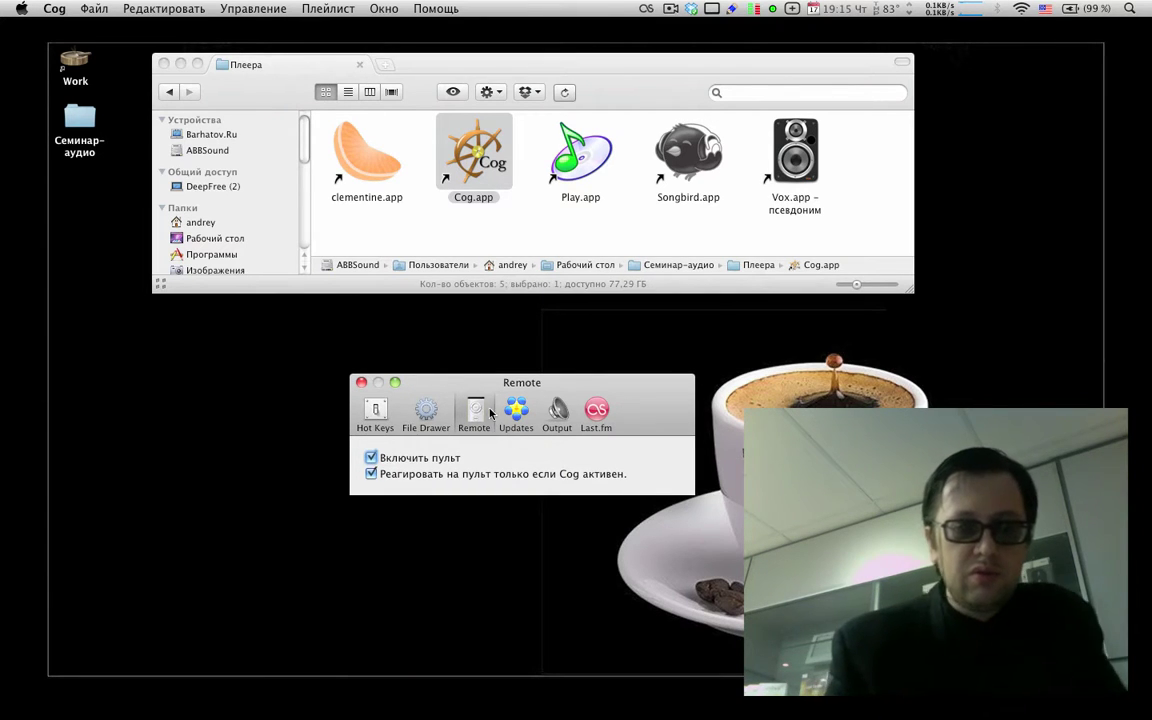
Step: Look through Cog's Last.fm, Output, Updates, Remote, File Drawer and Hot Keys preferences, and close them
click(597, 412)
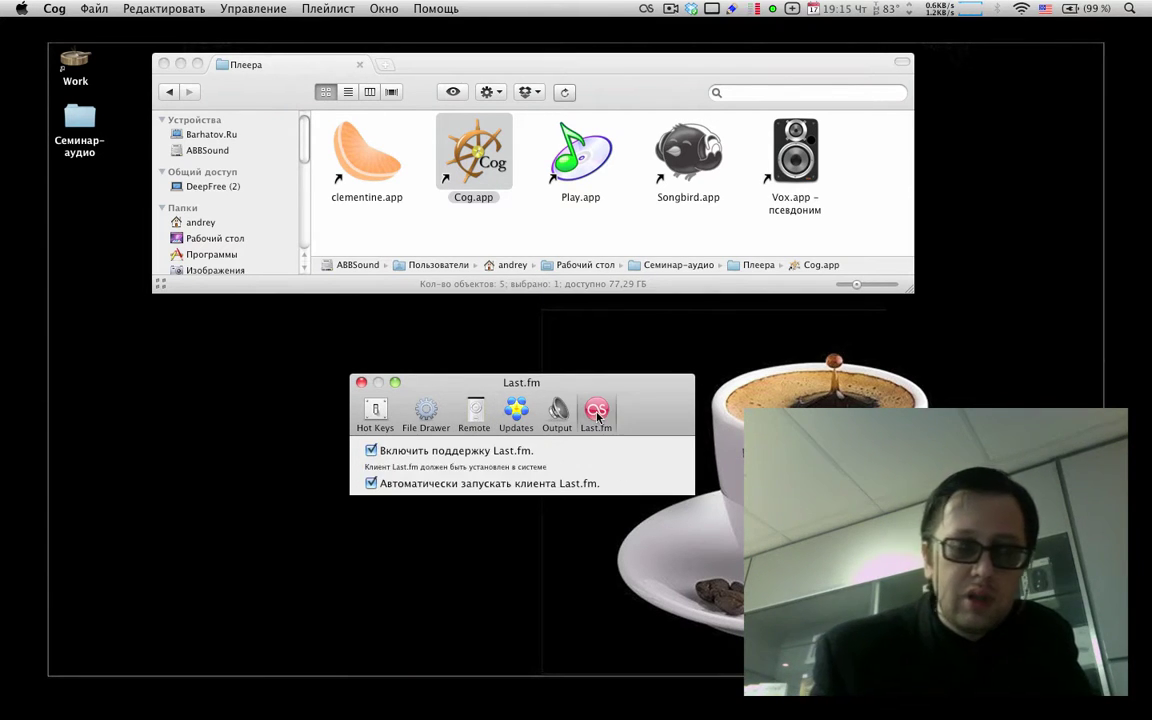
click(559, 412)
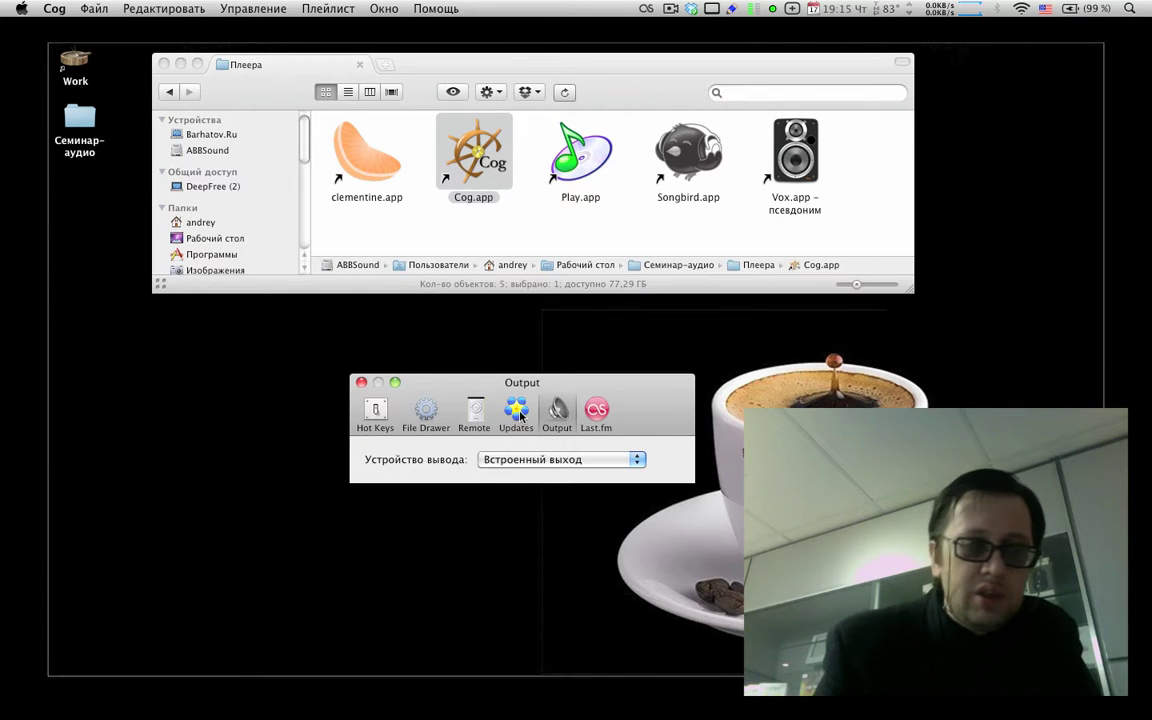
click(518, 414)
click(477, 414)
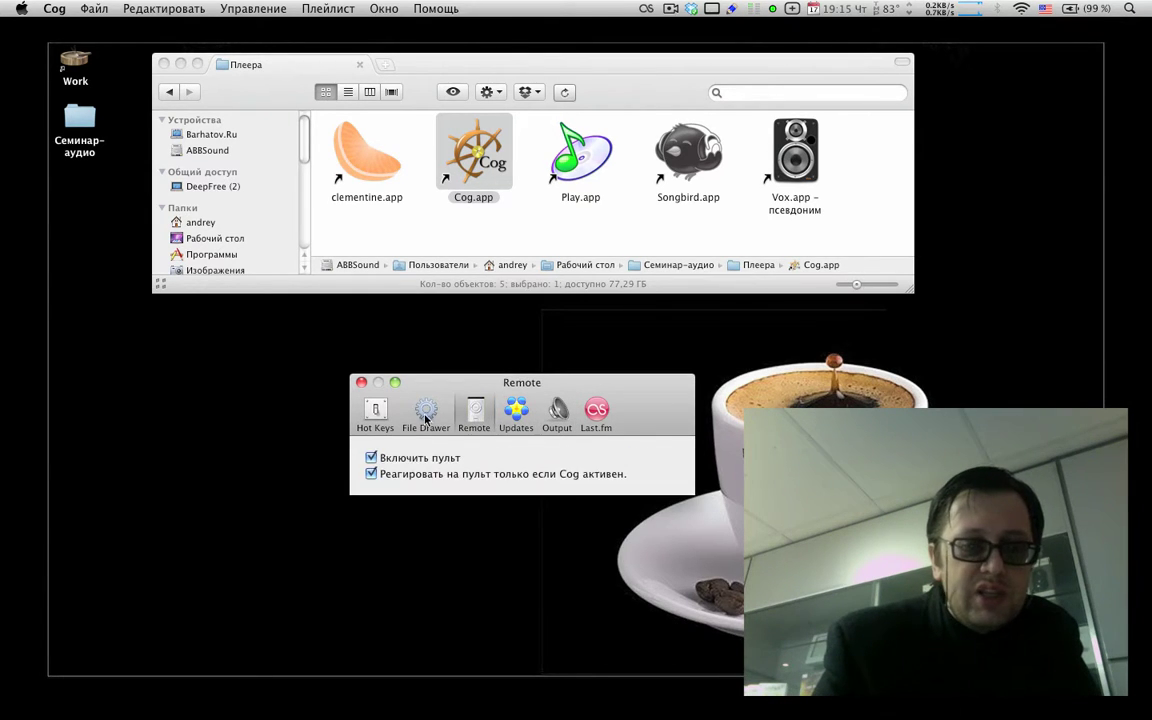
click(426, 412)
click(378, 414)
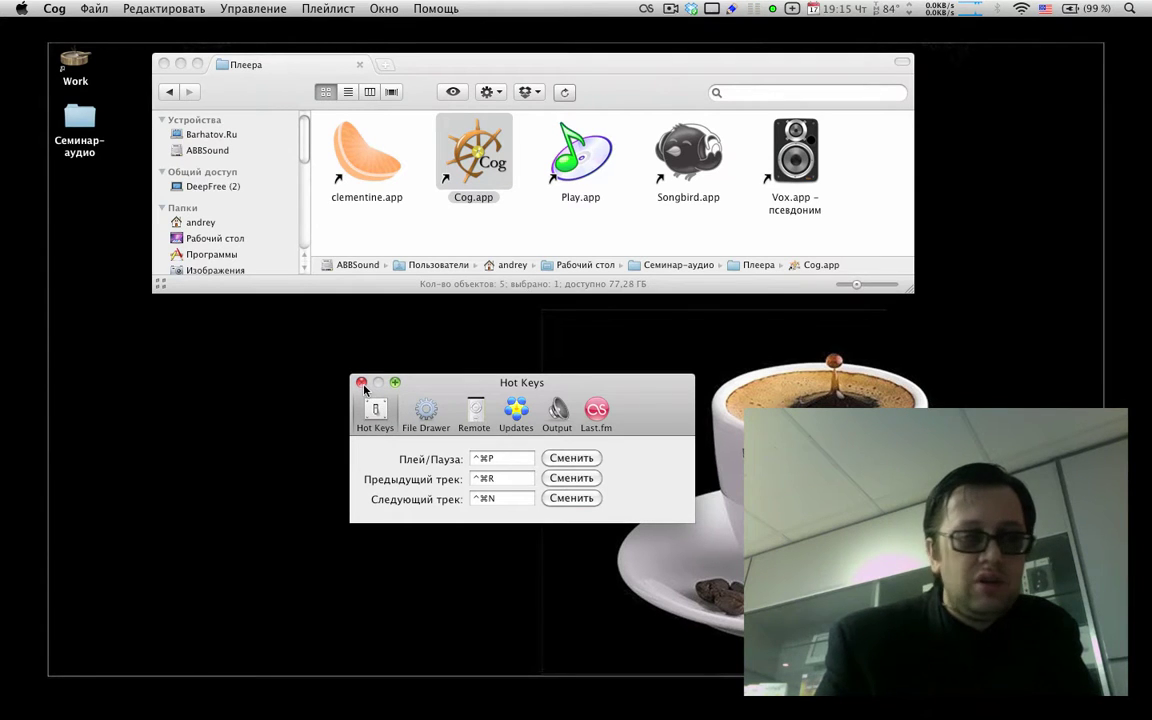
click(362, 384)
Step: Bring Cog's playlist window back for a last look and quit the player
mouse_move(395, 700)
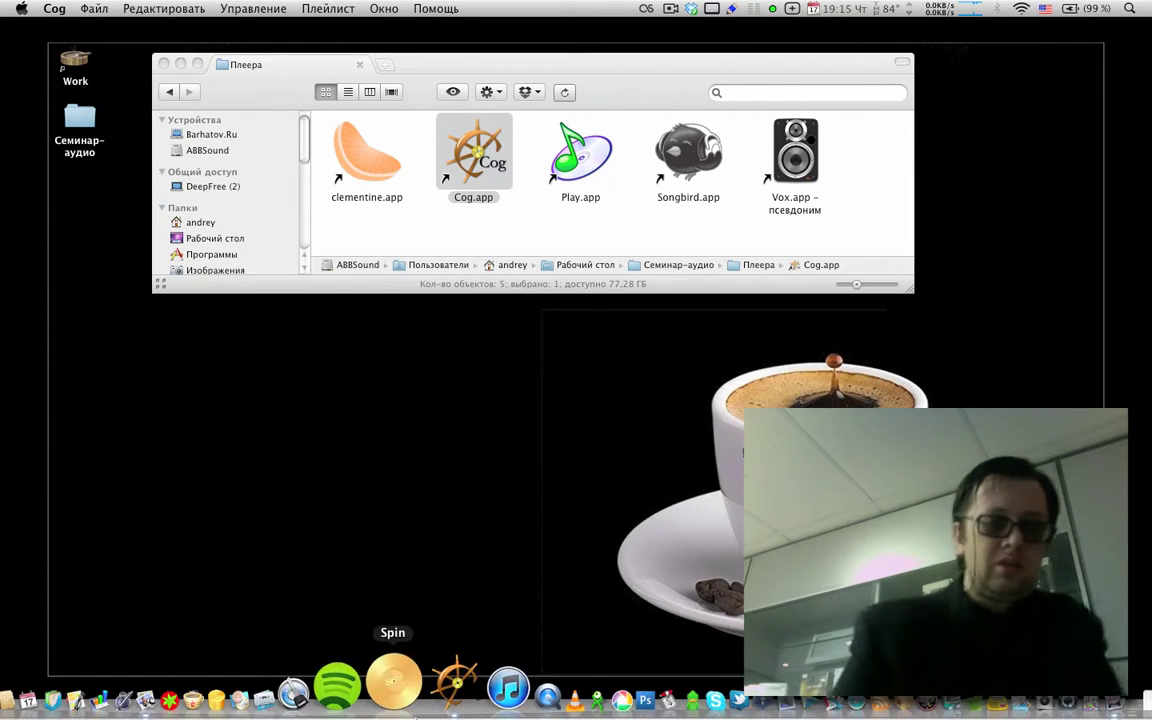
click(432, 688)
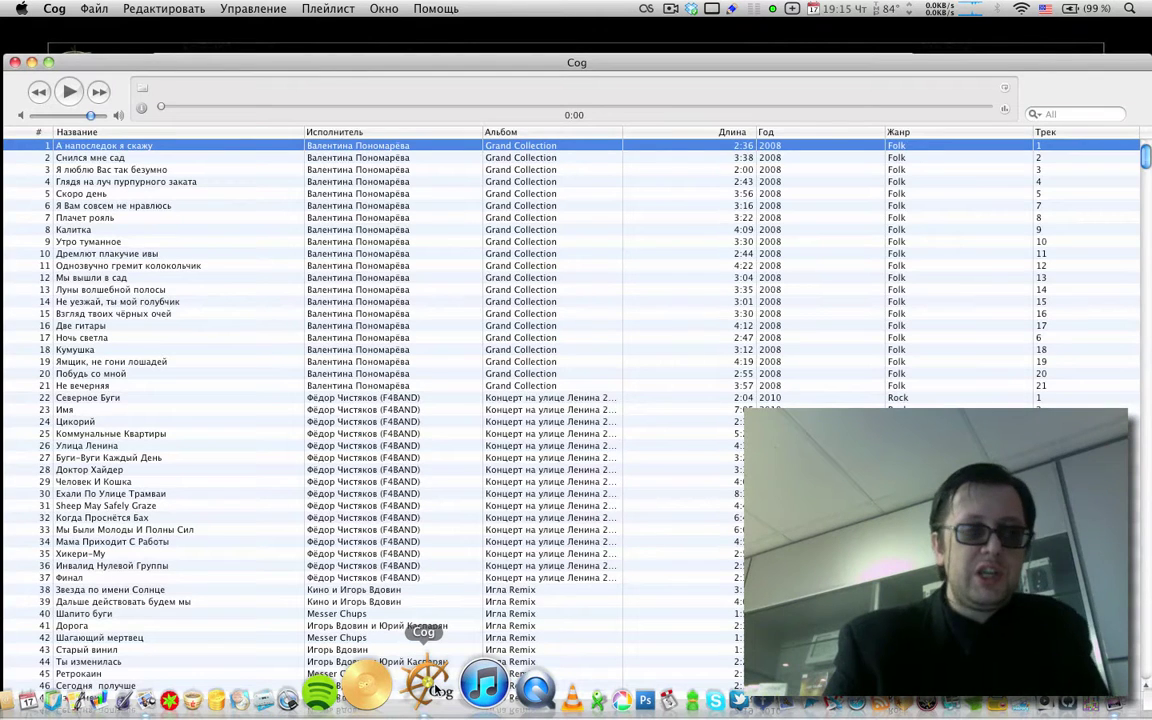
key(super+q)
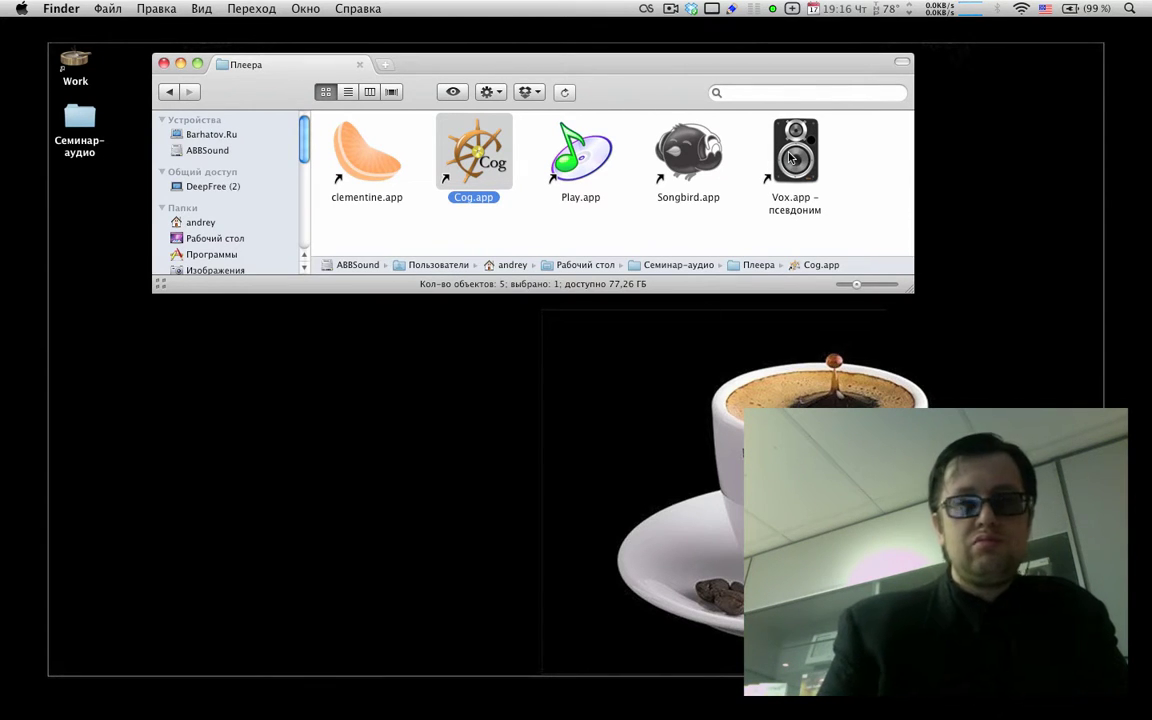
Step: Launch the Vox player from the Плеера folder, close the folder window and reposition the player on the desktop
double_click(789, 156)
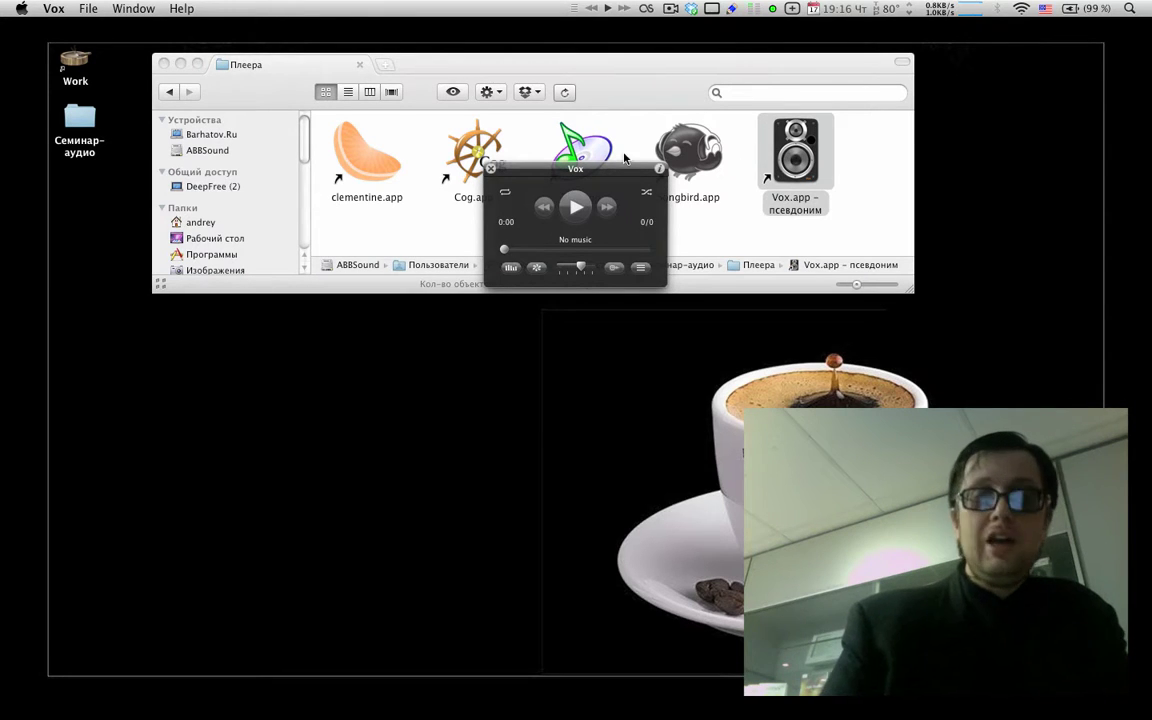
drag(416, 69, 332, 489)
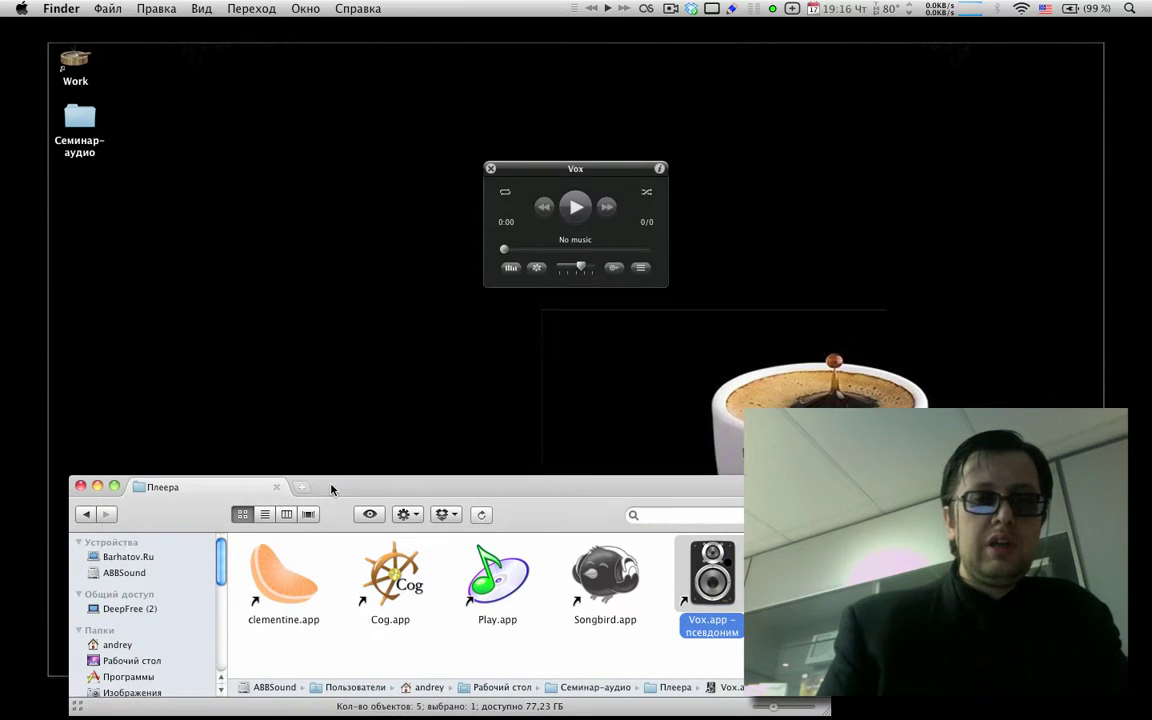
click(81, 487)
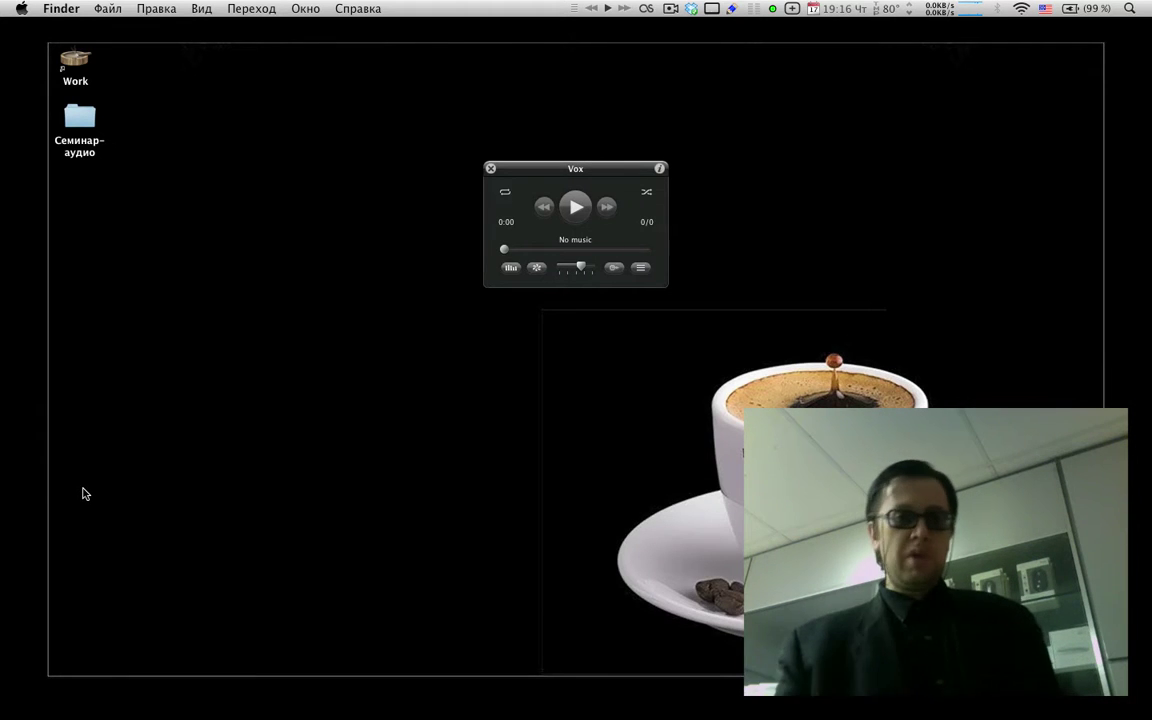
drag(555, 162, 437, 116)
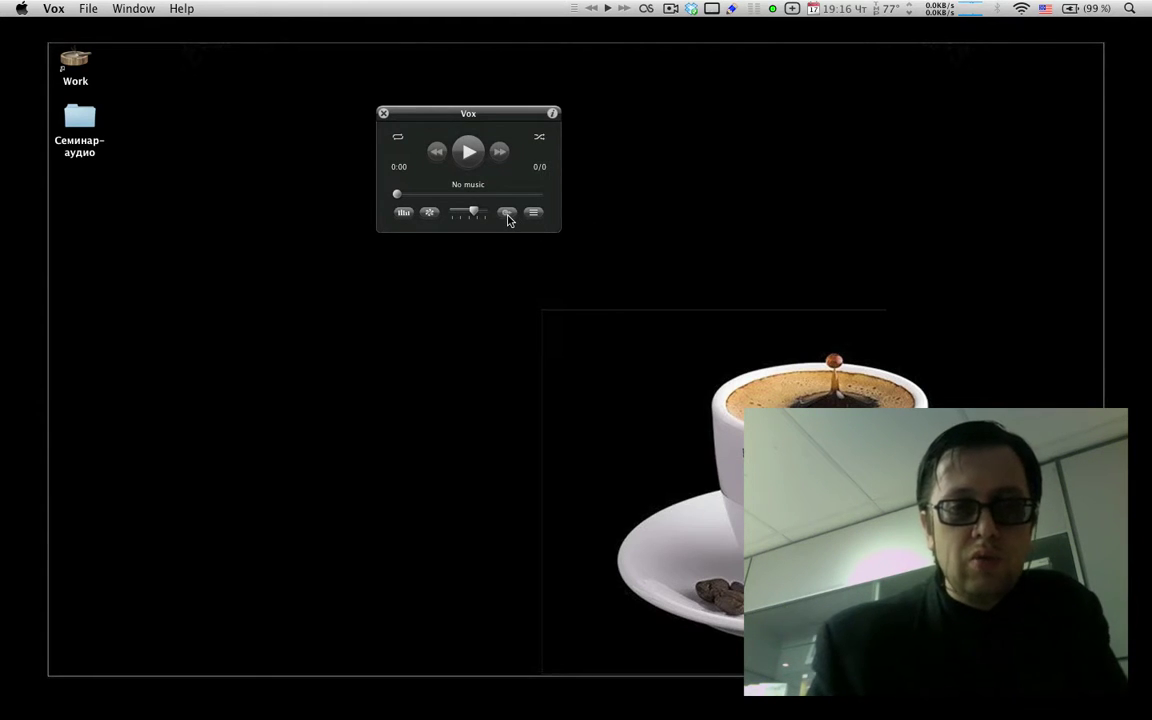
Step: Add Apple's AUDynamicsProcessor to Vox's effects list and close its editor
click(430, 213)
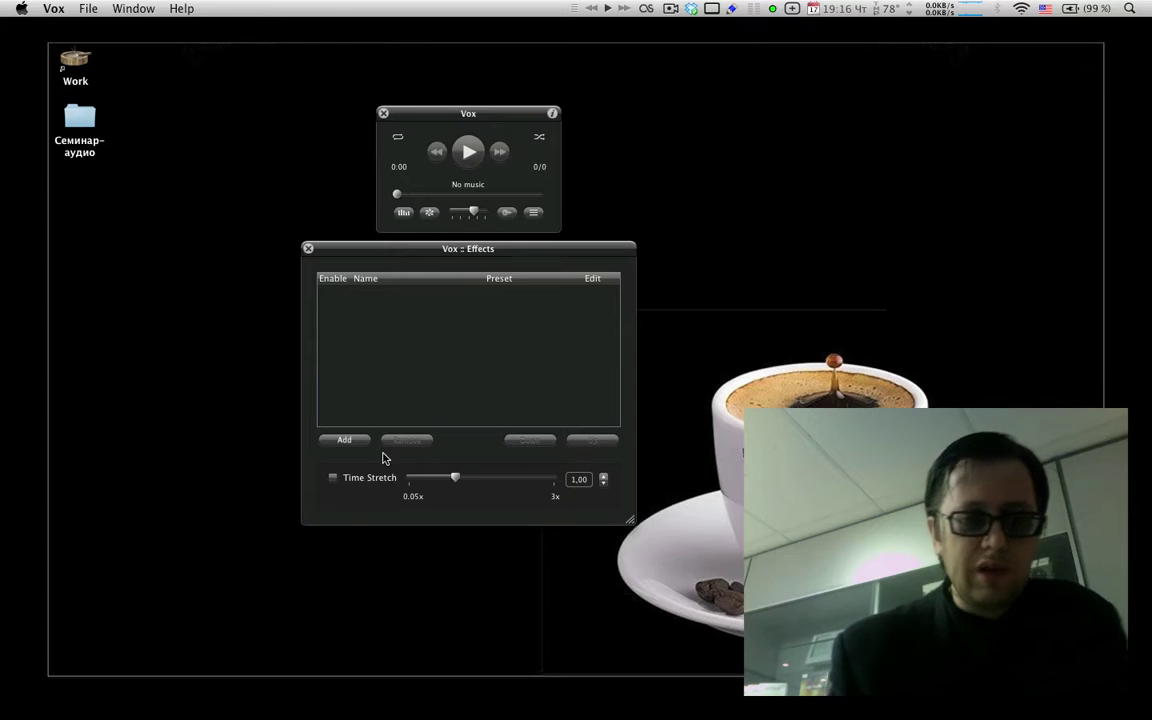
click(344, 441)
mouse_move(379, 459)
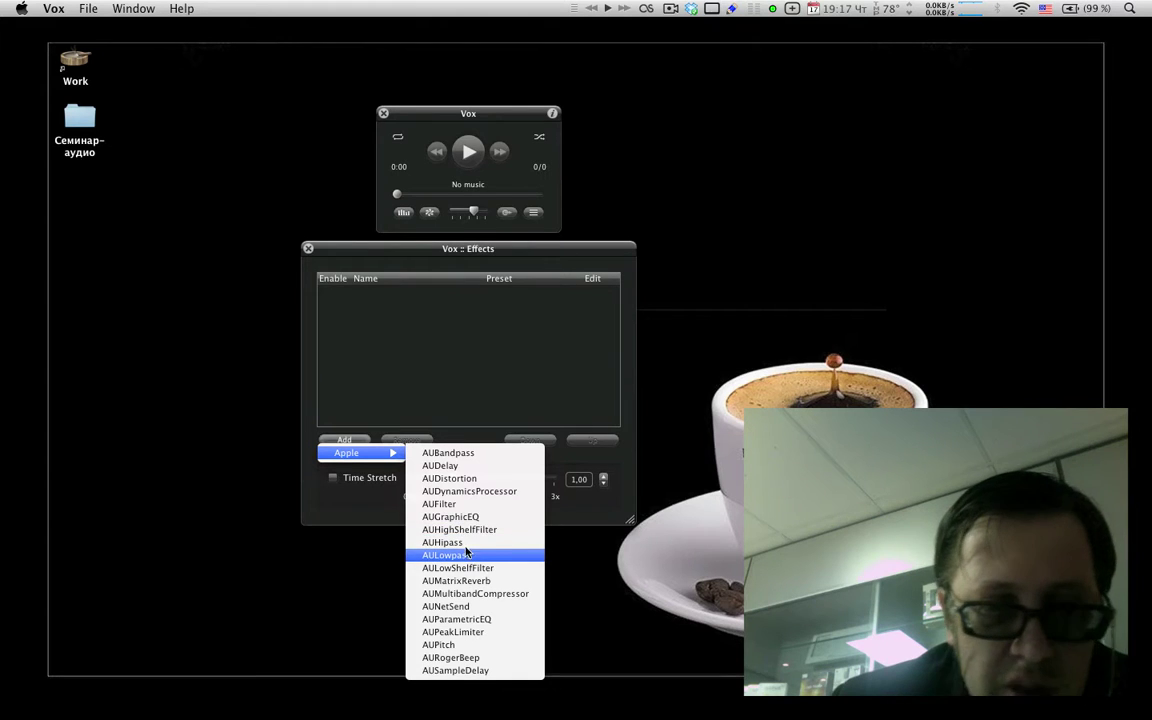
click(462, 491)
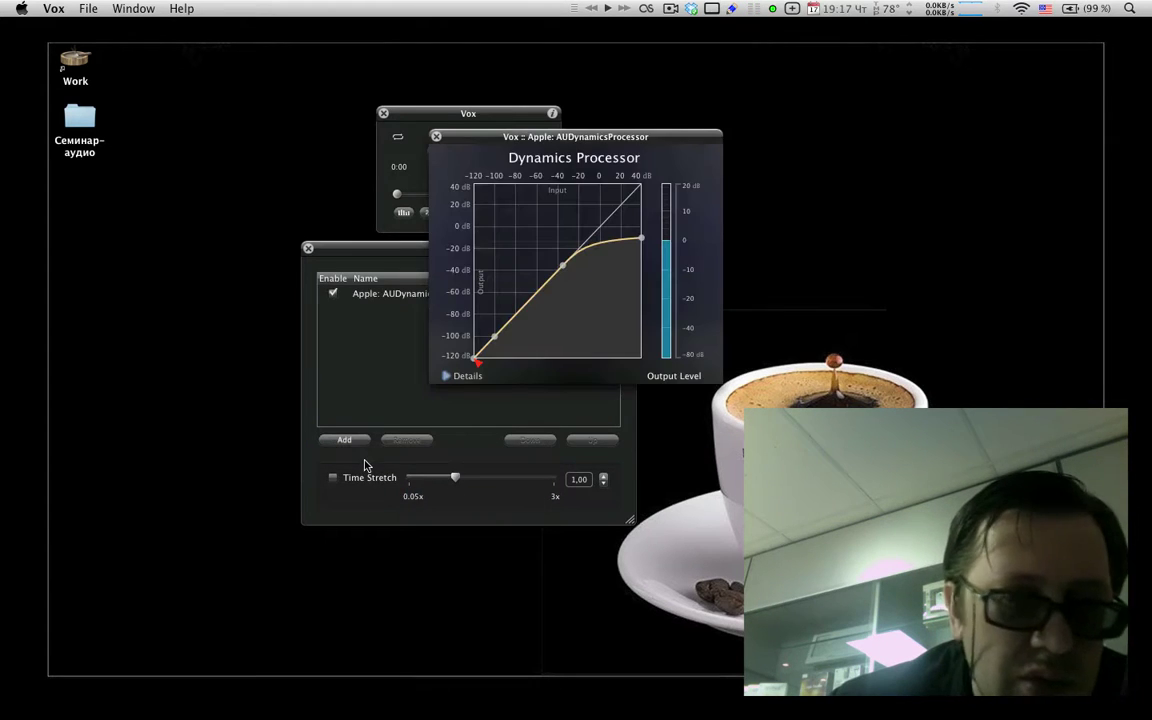
click(436, 137)
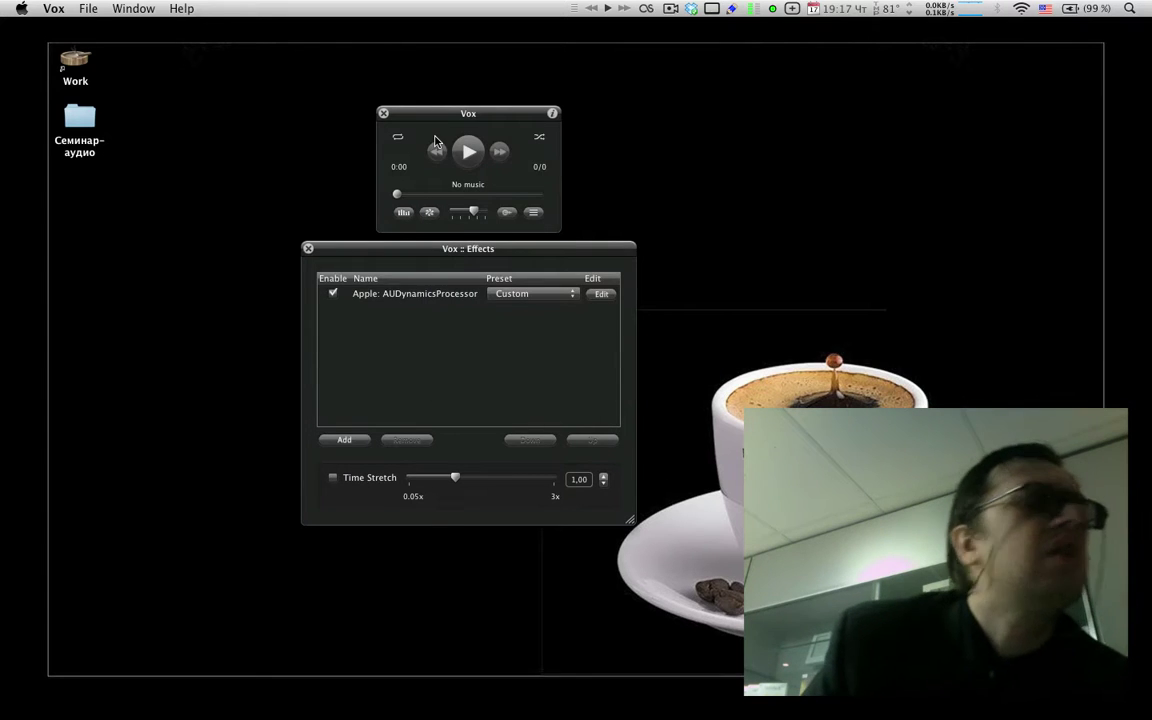
Step: Add Apple's AUNetSend as a second effect and close its settings
click(346, 441)
mouse_move(352, 452)
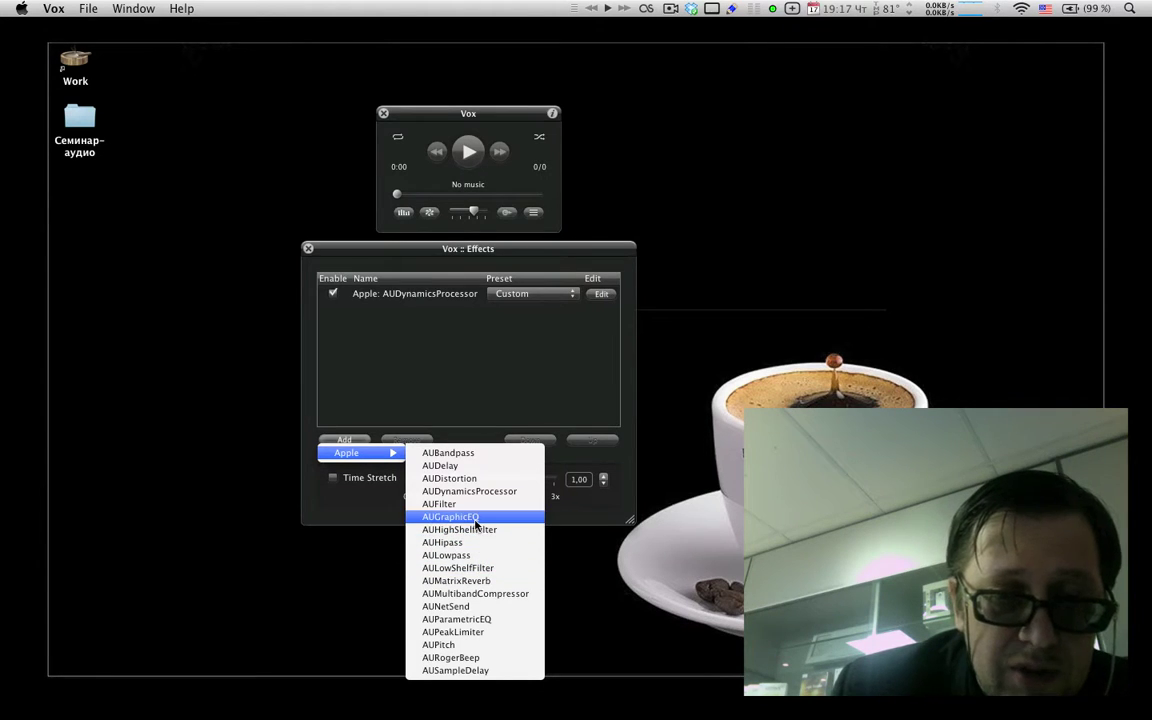
click(474, 607)
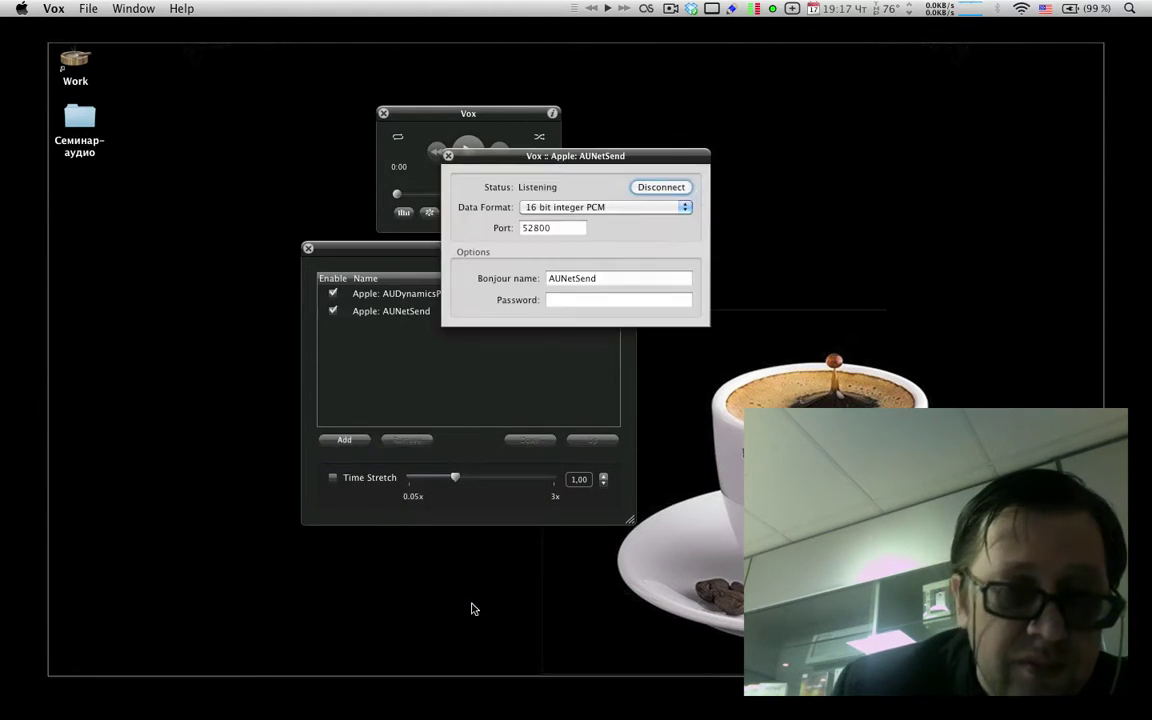
click(448, 157)
Step: Remove AUNetSend and AUDynamicsProcessor from Vox's effects list, and close the Effects window
click(414, 318)
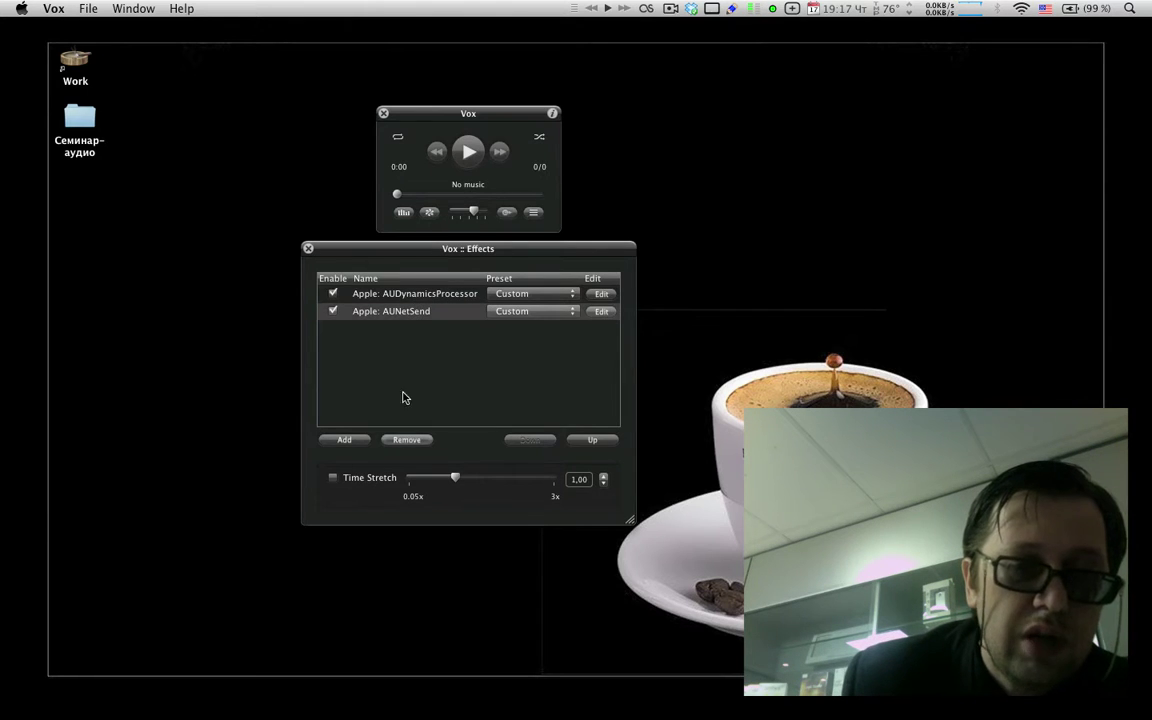
key(BackSpace)
click(391, 305)
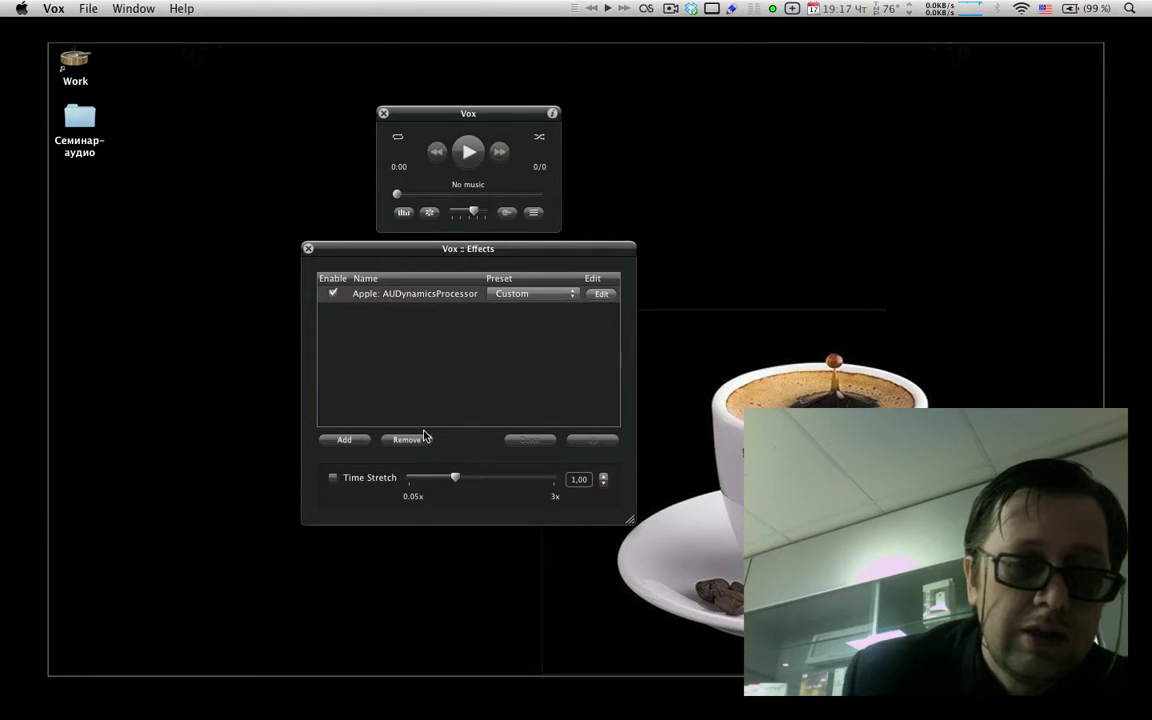
click(406, 440)
click(309, 249)
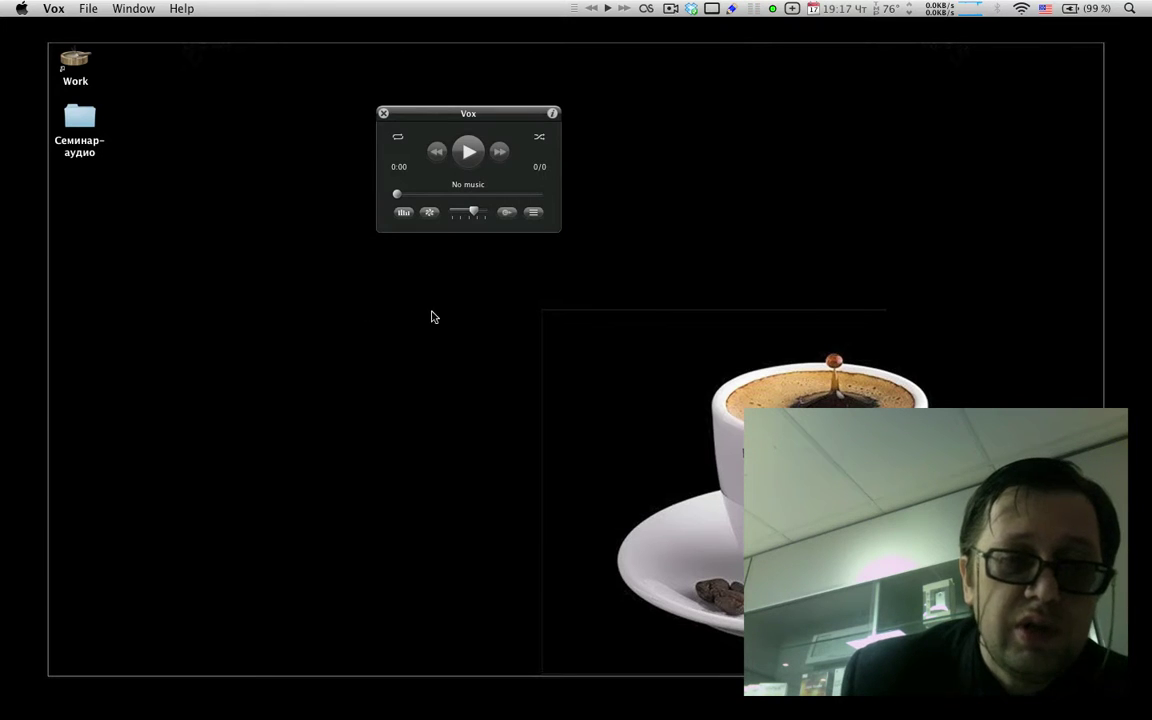
Step: Show Vox's equalizer, look through its list of presets and close the equalizer
click(403, 213)
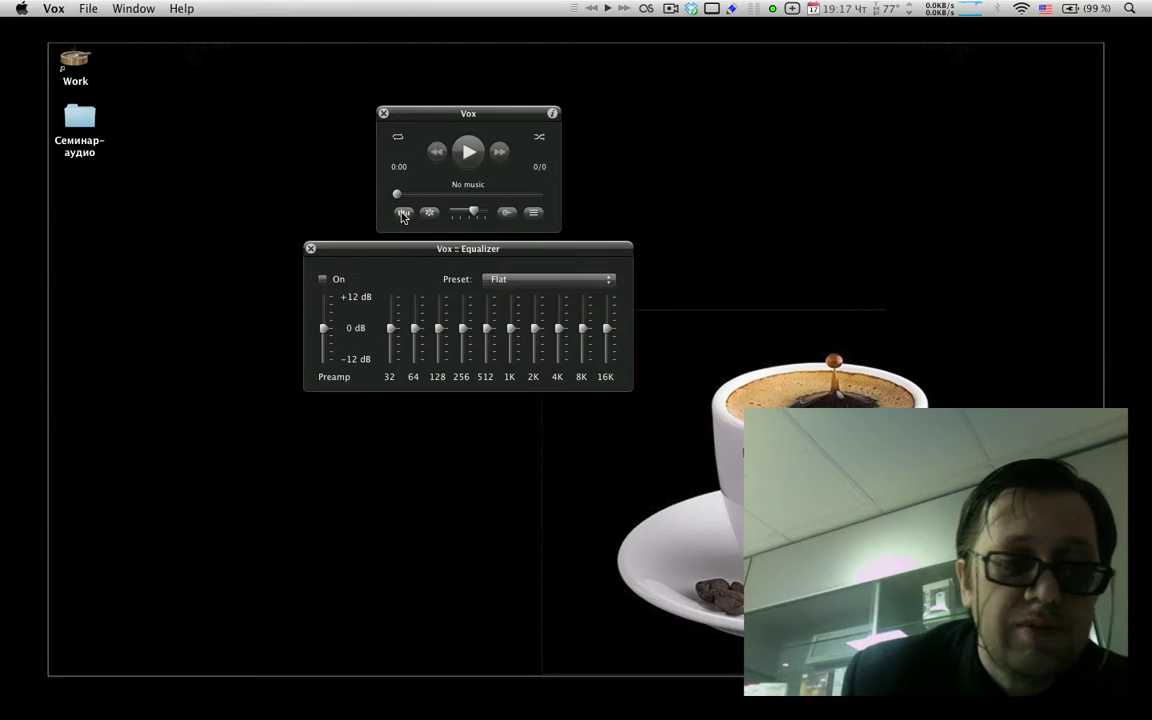
click(505, 283)
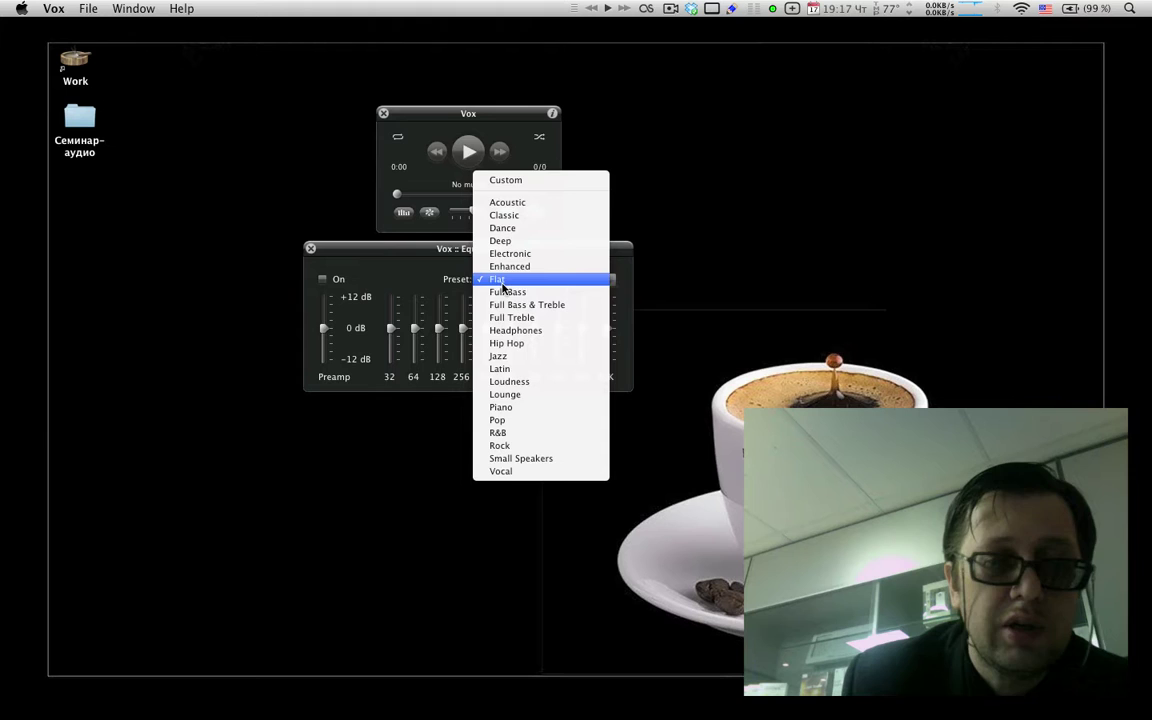
click(388, 267)
click(310, 249)
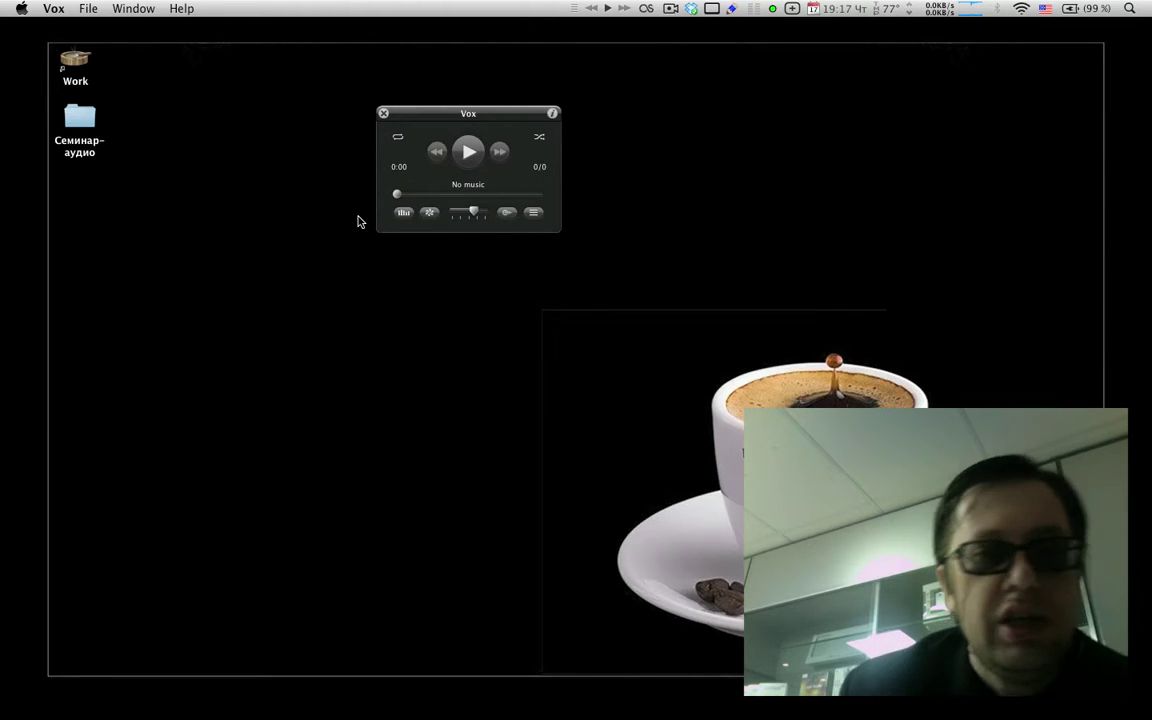
Step: Load all tracks from the Jacques Brel folder "1961-1962 - Concert a L'Olympia" under Chanson in the Музыка folder into Vox
click(532, 215)
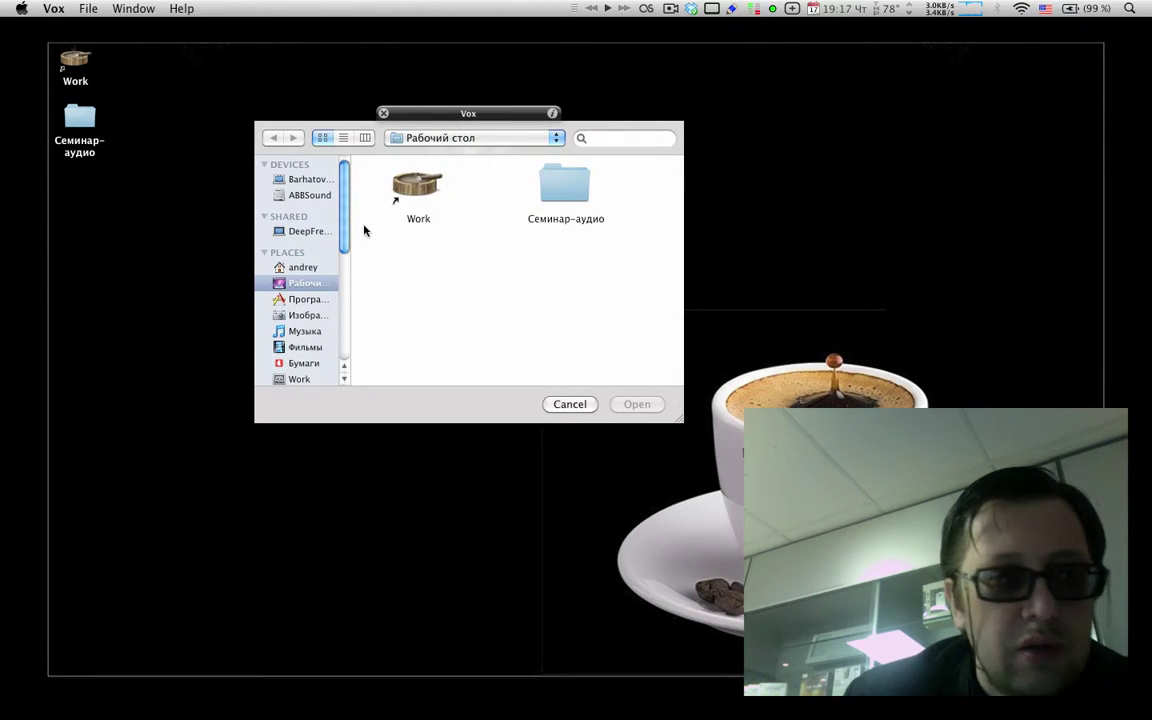
scroll(302, 275, down, 3)
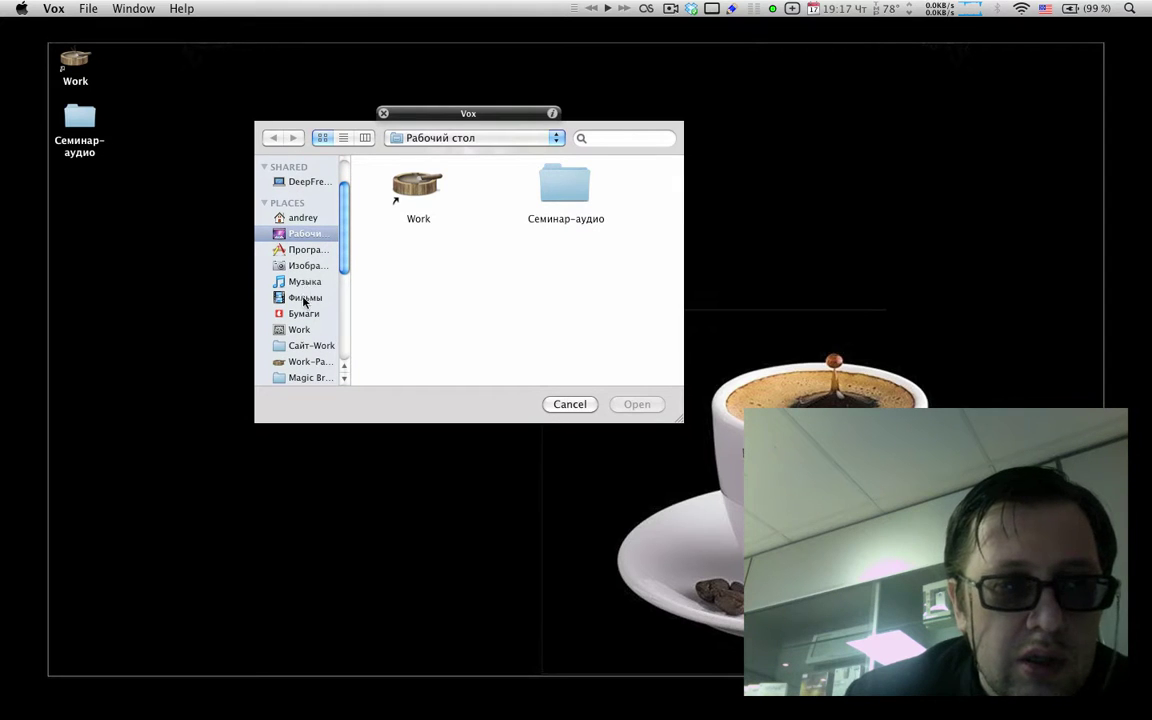
click(305, 282)
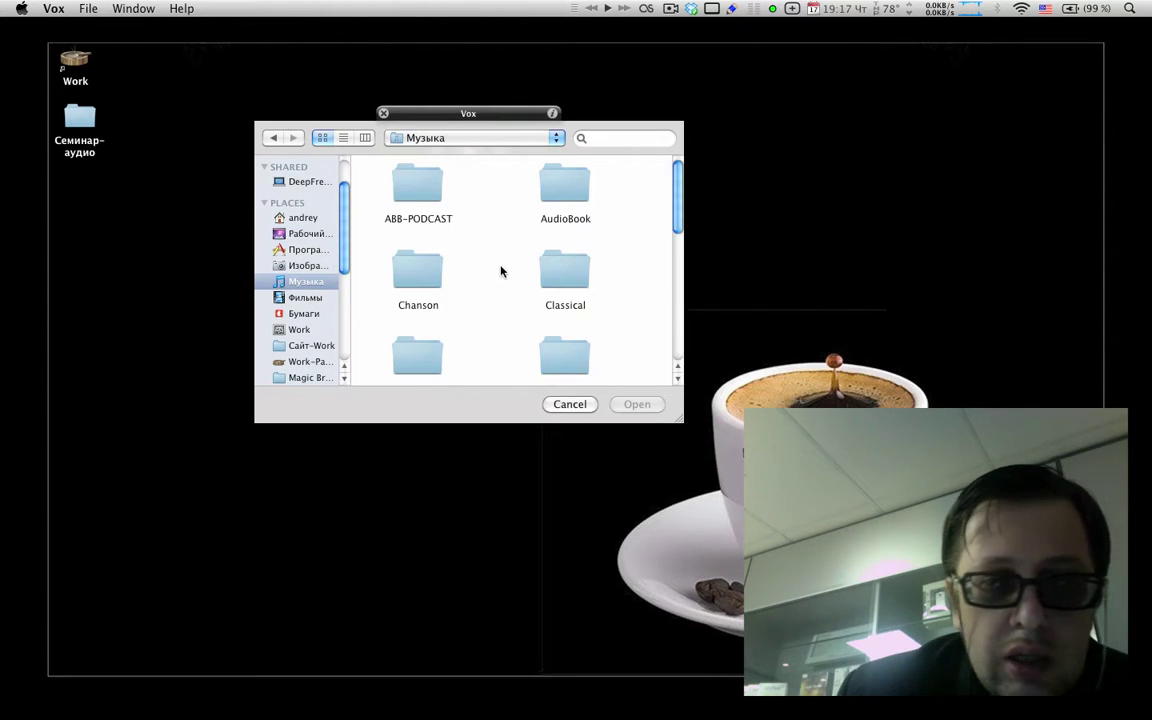
scroll(501, 270, down, 5)
scroll(501, 270, up, 3)
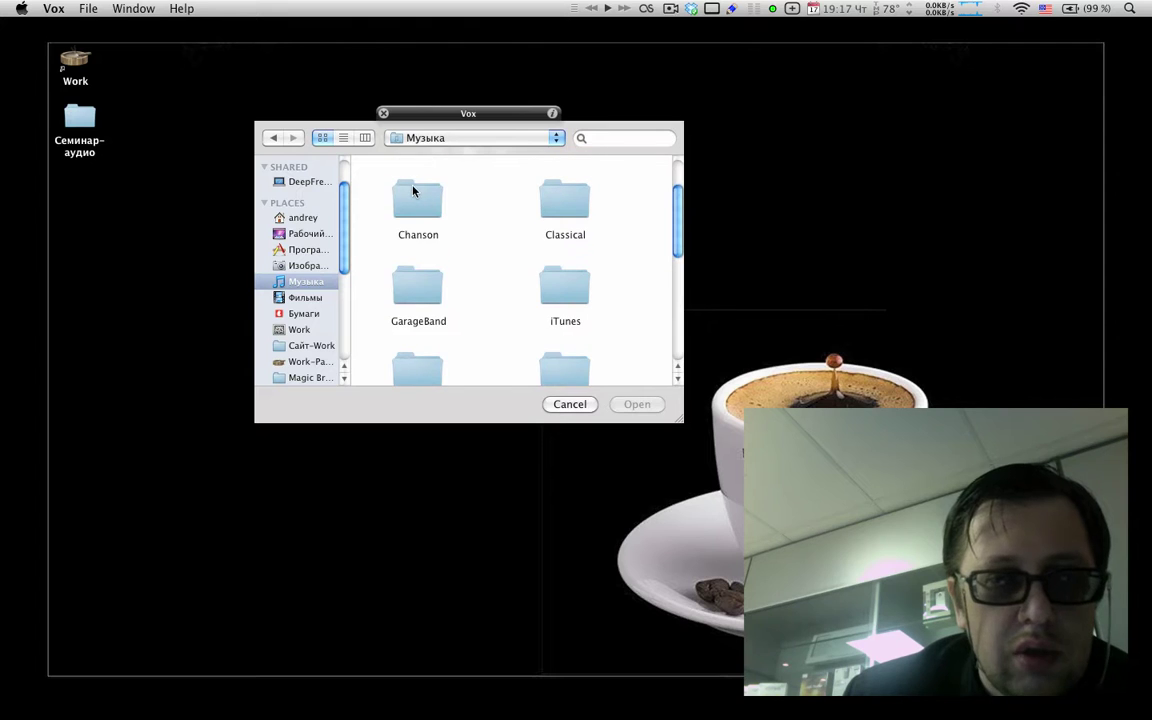
double_click(411, 192)
double_click(433, 194)
click(430, 192)
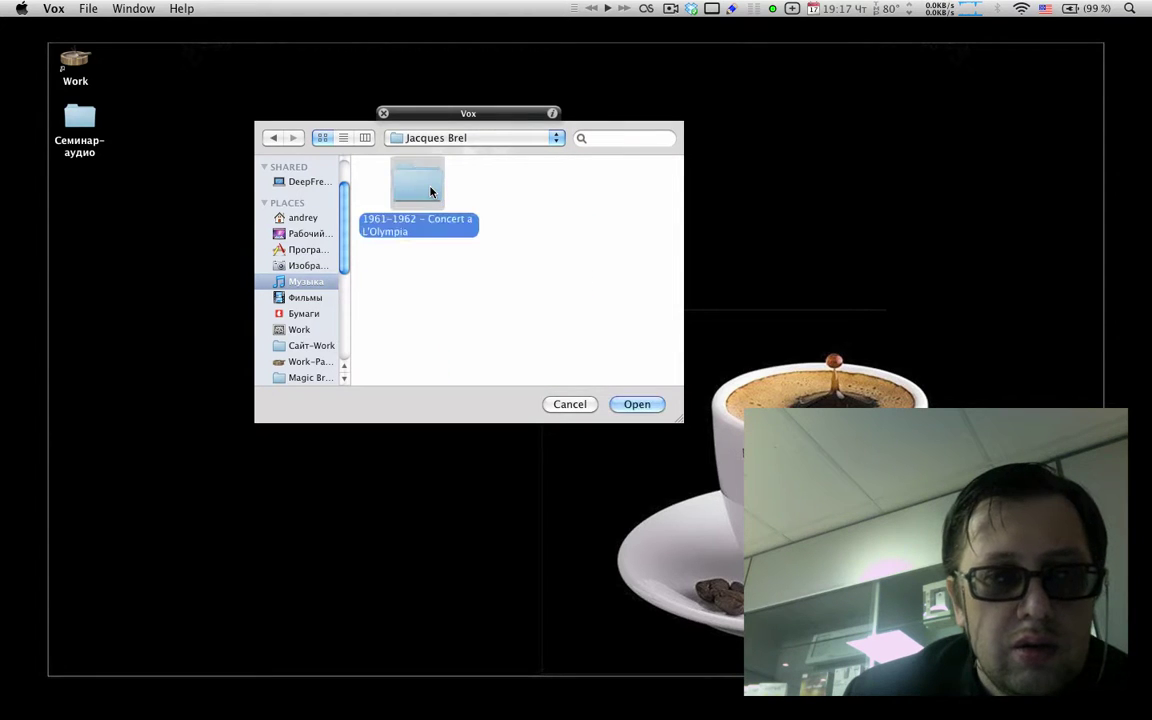
key(Return)
drag(381, 179, 616, 397)
click(626, 404)
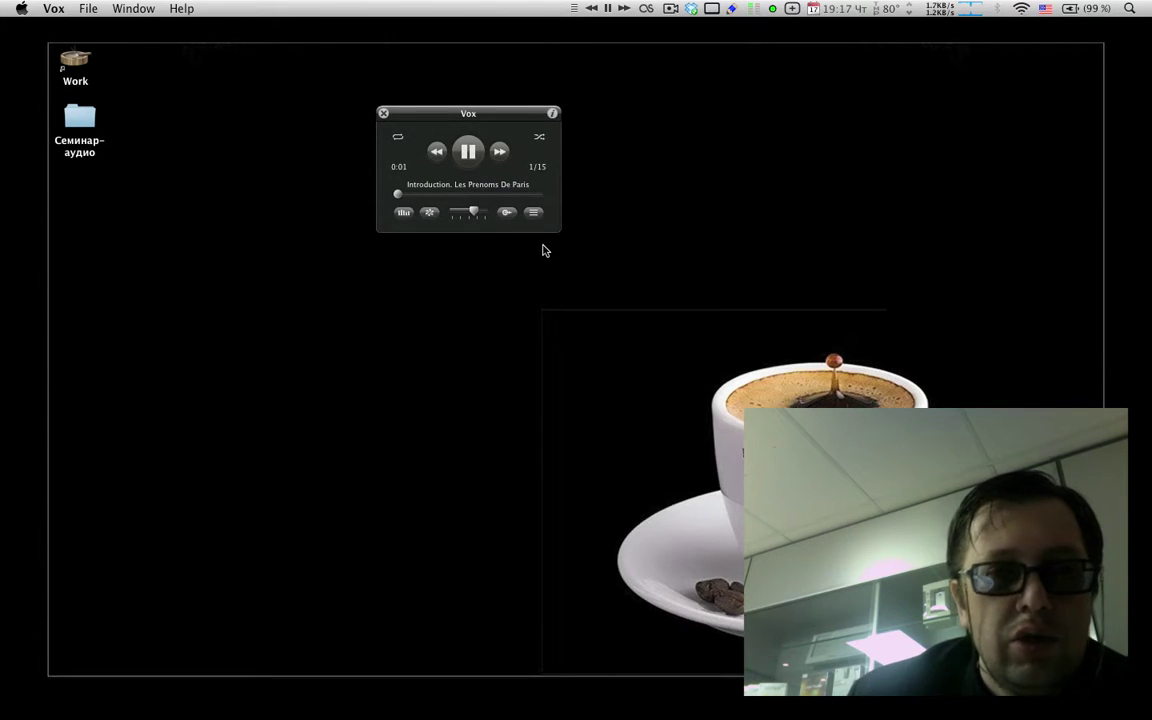
Step: Lower the playback volume in Vox, then view the playlist and dismiss it
drag(474, 212, 457, 214)
click(534, 214)
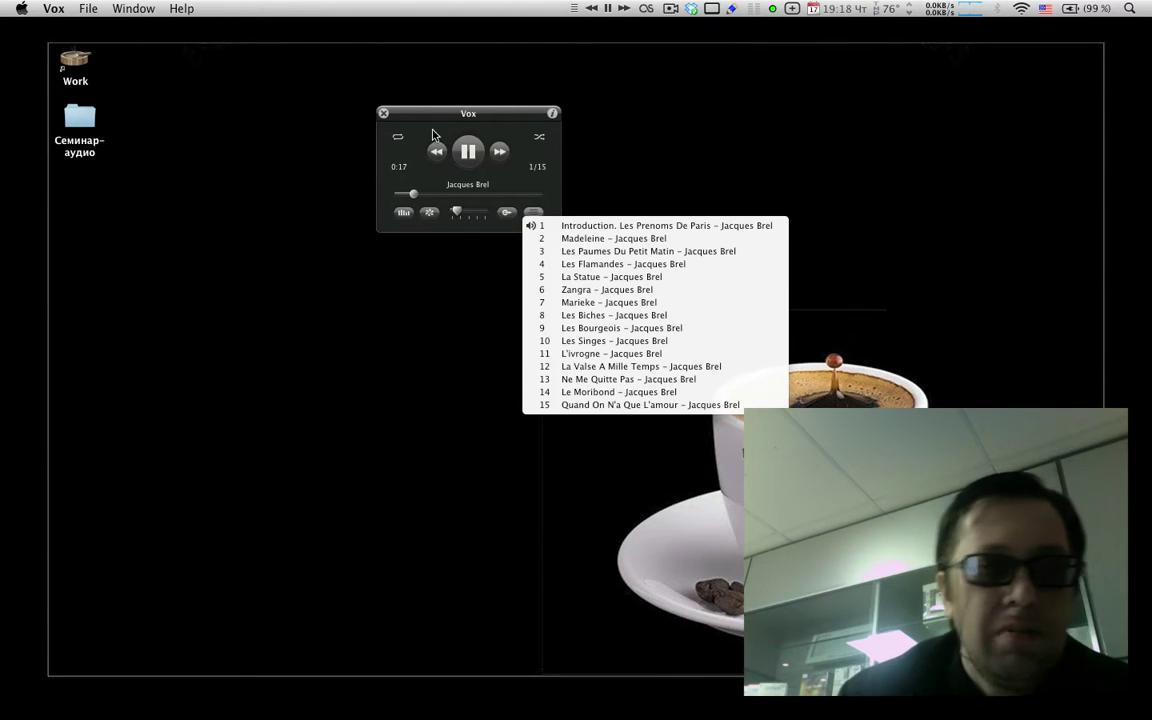
click(379, 124)
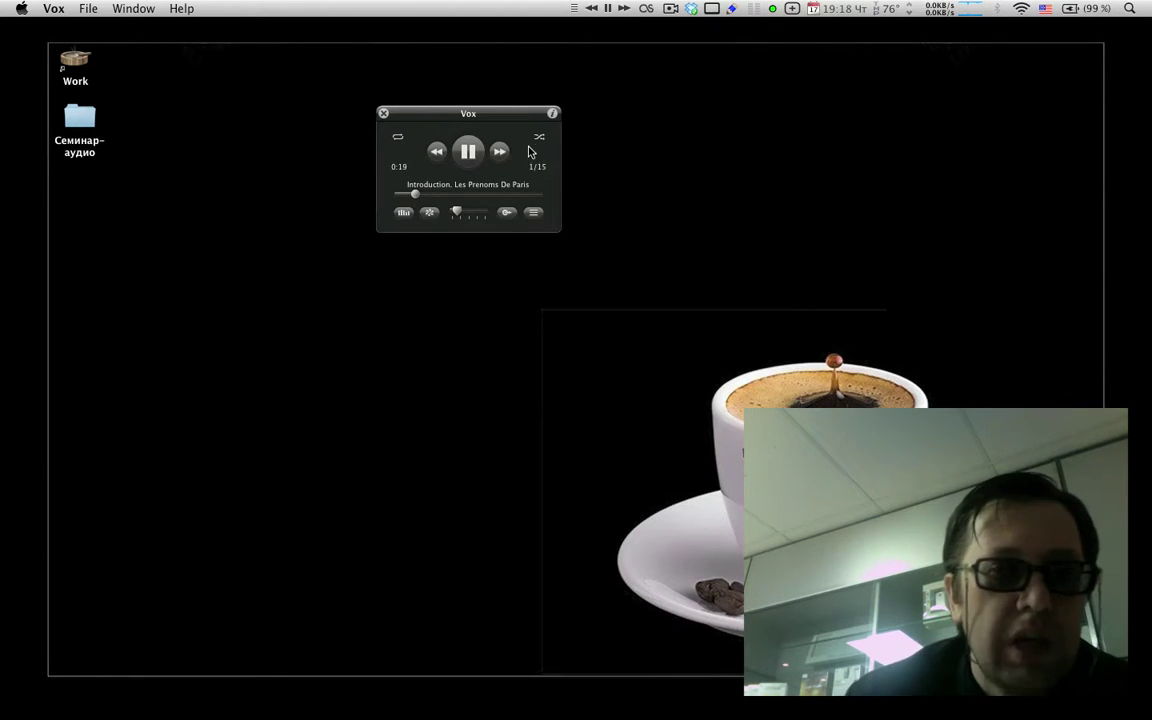
Step: Pause the track, close the player window, and start and pause playback with Vox's menu bar controls
click(470, 151)
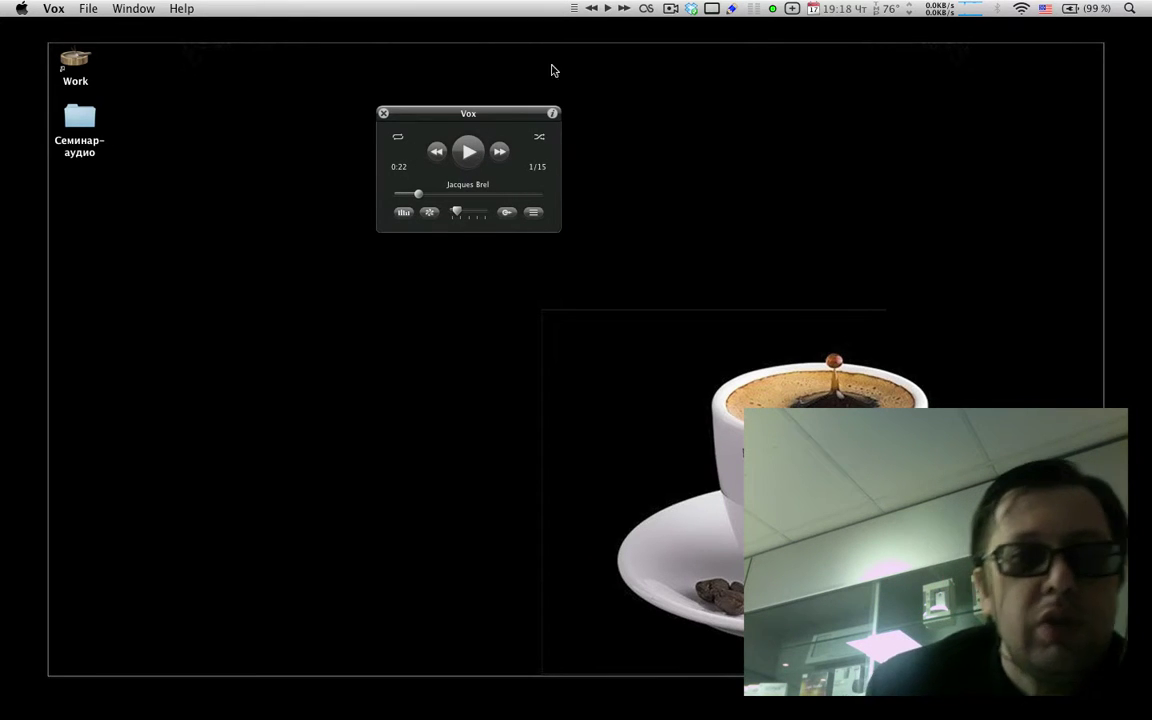
click(384, 114)
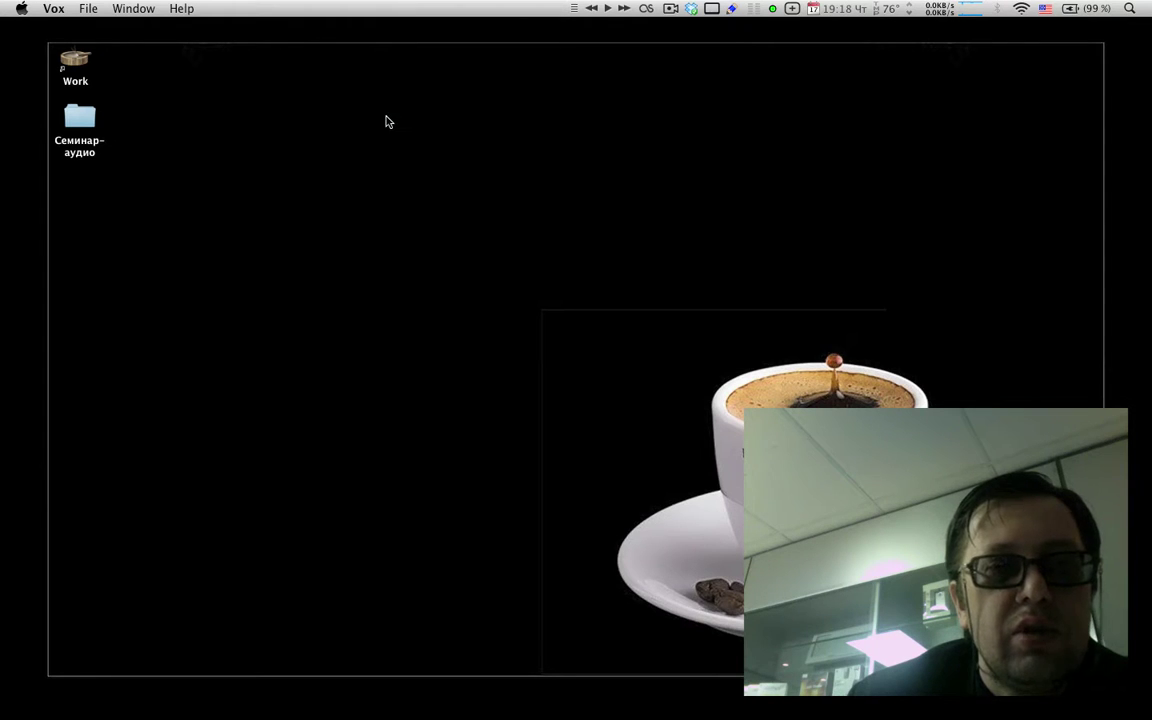
click(605, 10)
click(606, 10)
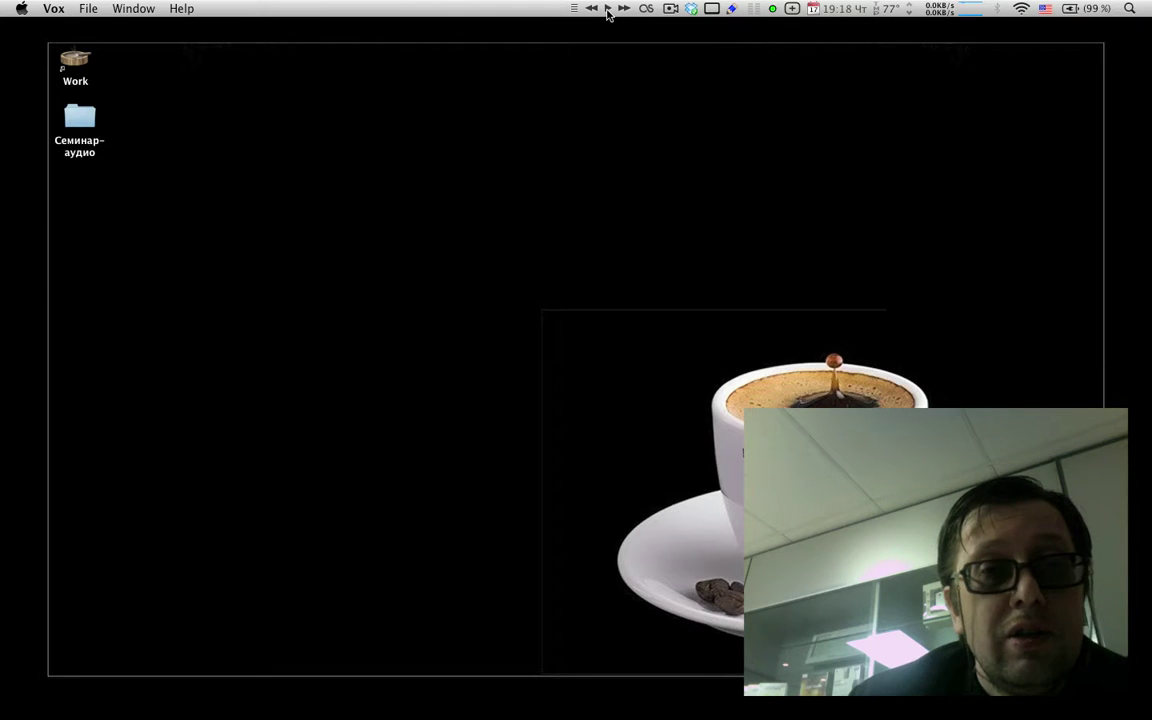
Step: Bring back the Vox player window and quit Vox
click(478, 705)
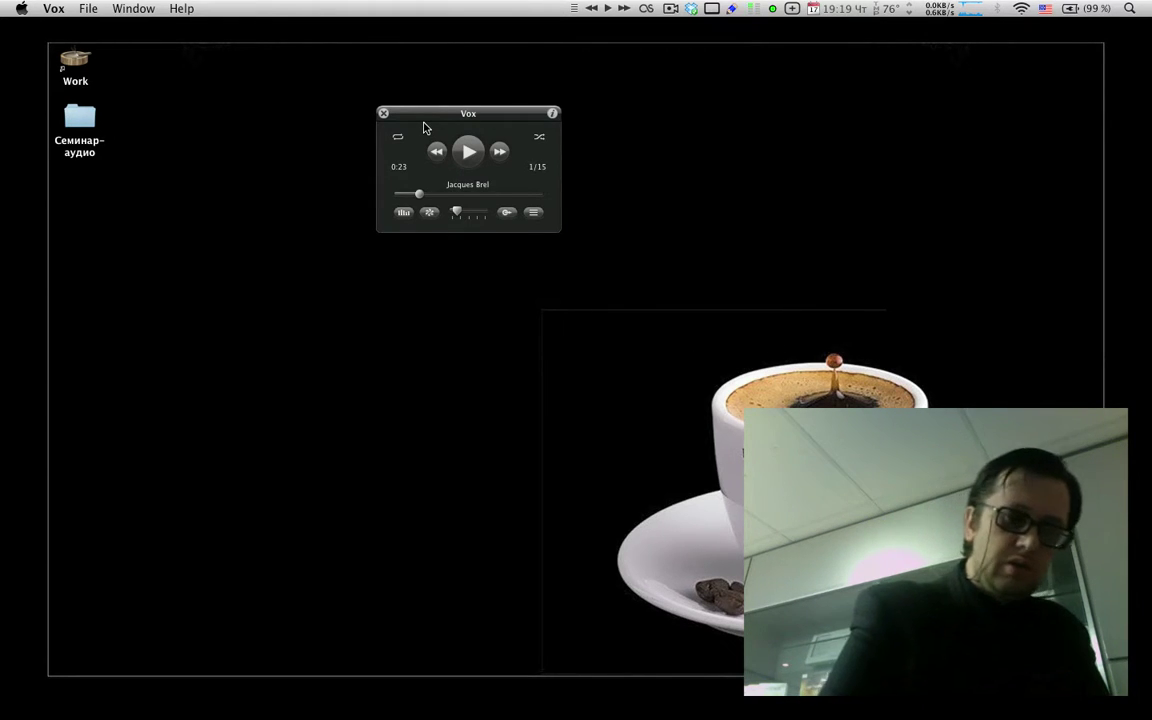
key(super+q)
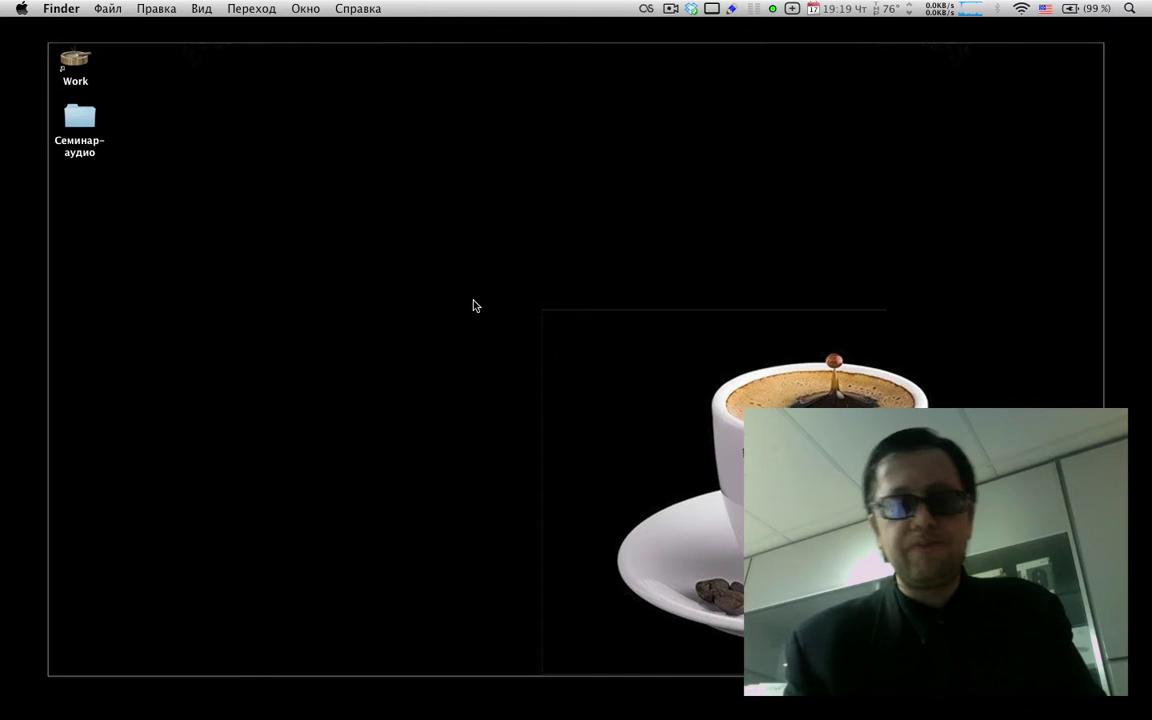
Step: Launch the Play player from the Плеера folder inside Семинар-аудио and close the folder window
double_click(72, 141)
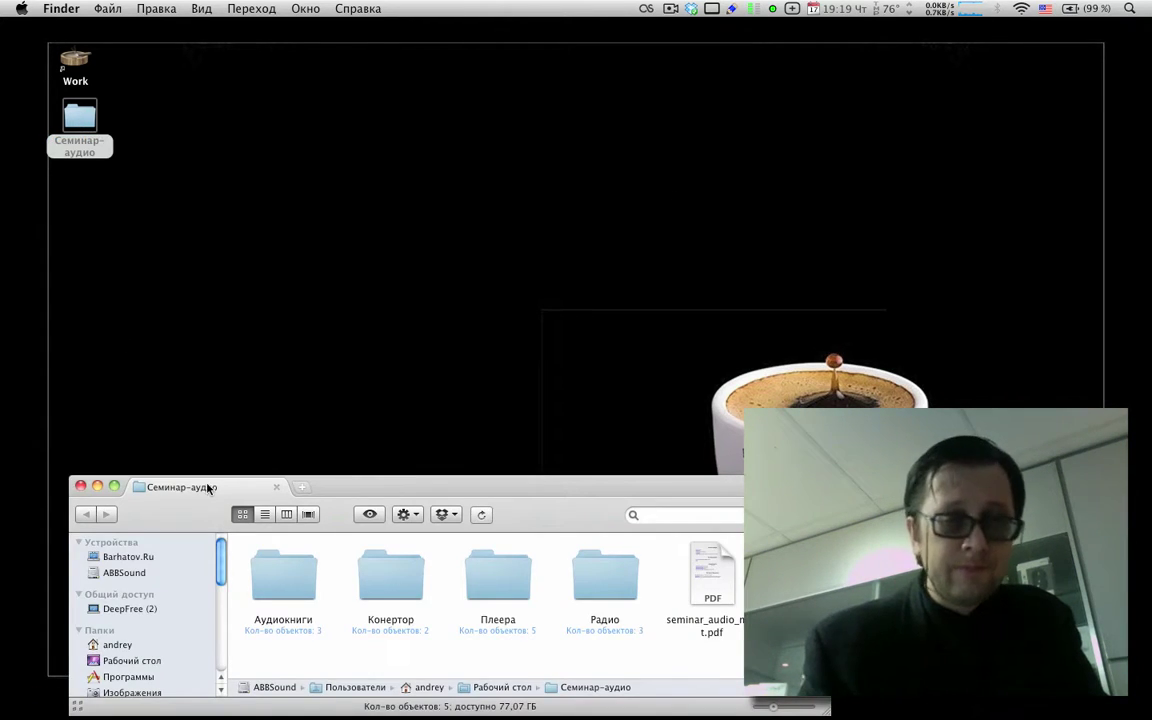
drag(195, 487, 170, 260)
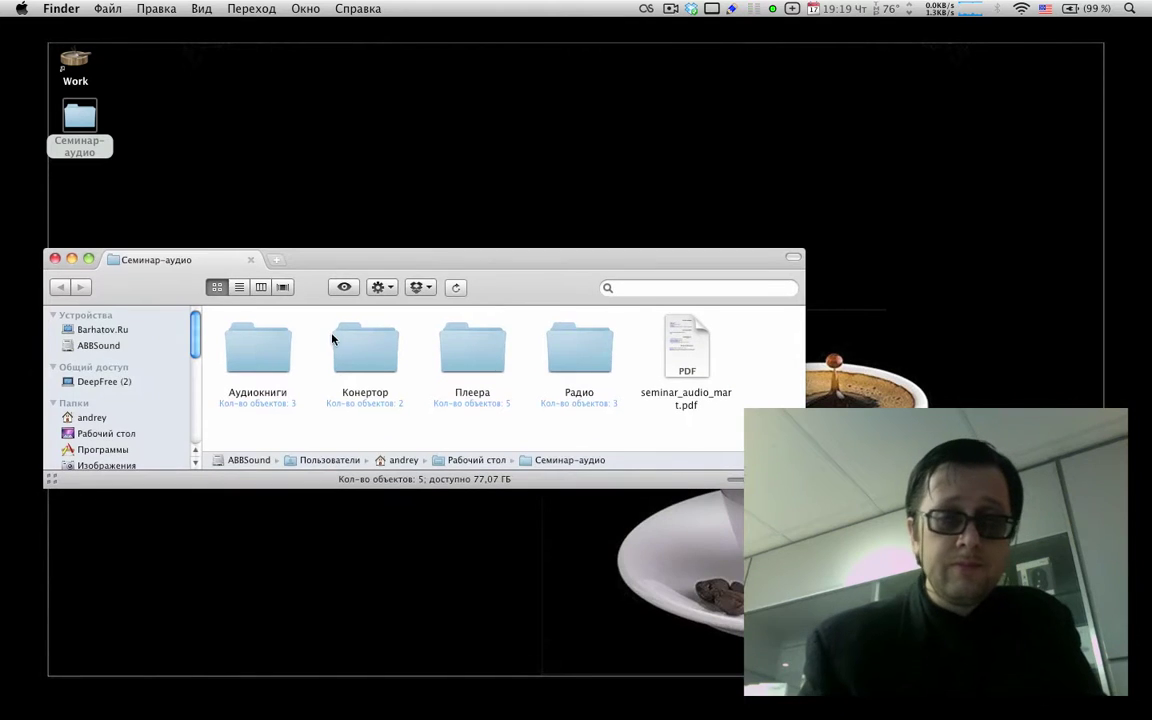
double_click(465, 348)
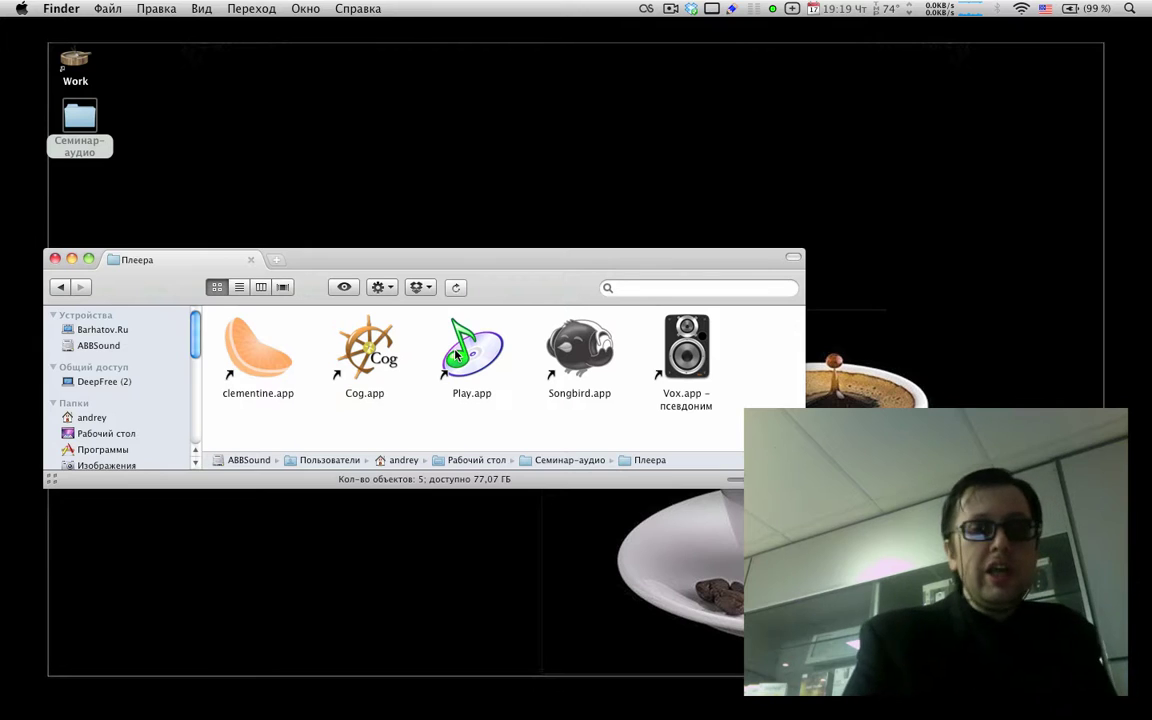
double_click(456, 354)
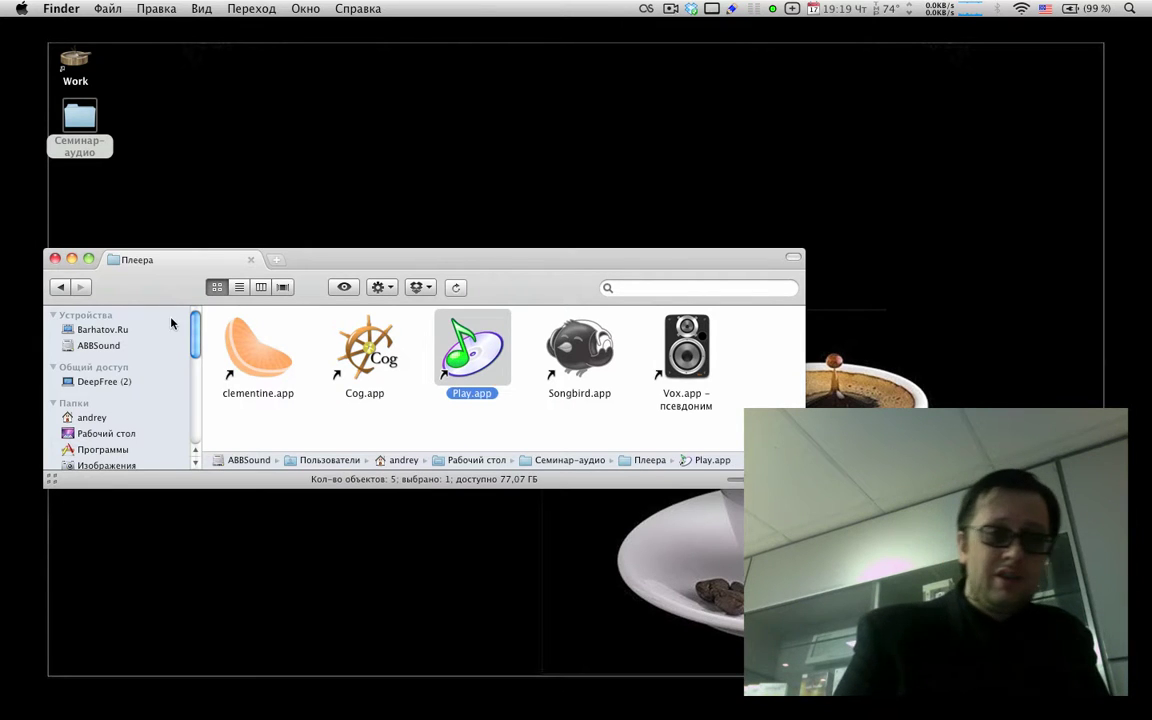
drag(140, 293, 125, 374)
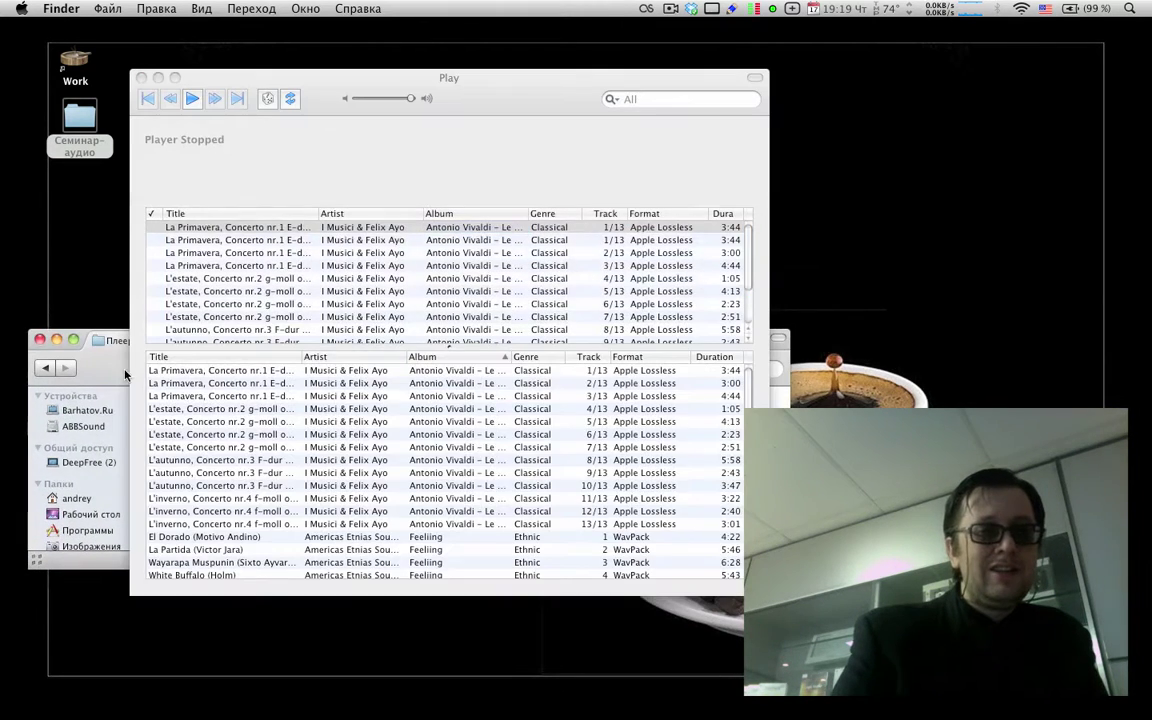
click(47, 341)
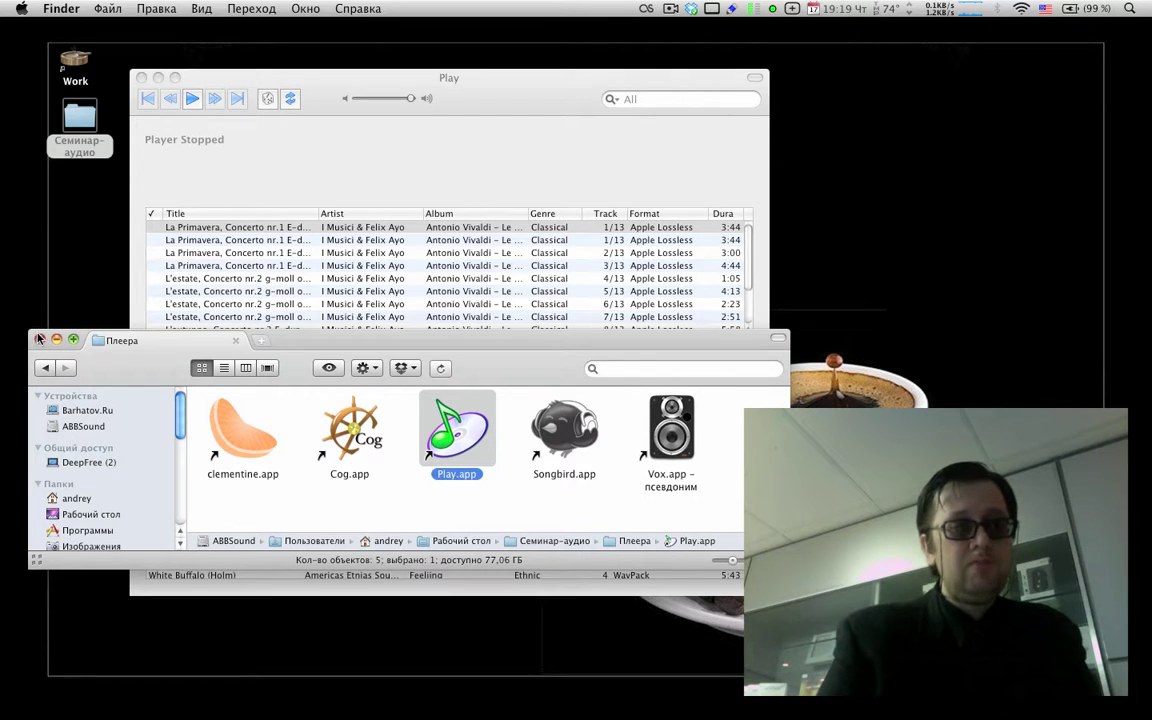
click(40, 340)
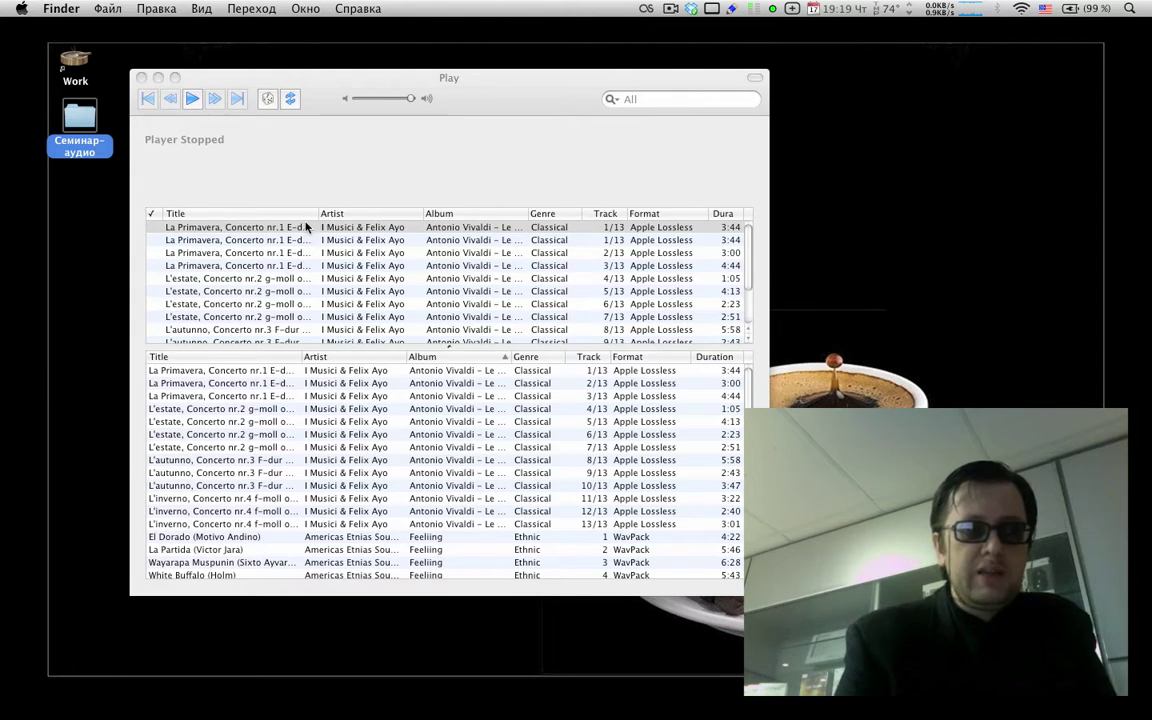
Step: Bring the Play window to the front and reposition it on the desktop
click(254, 234)
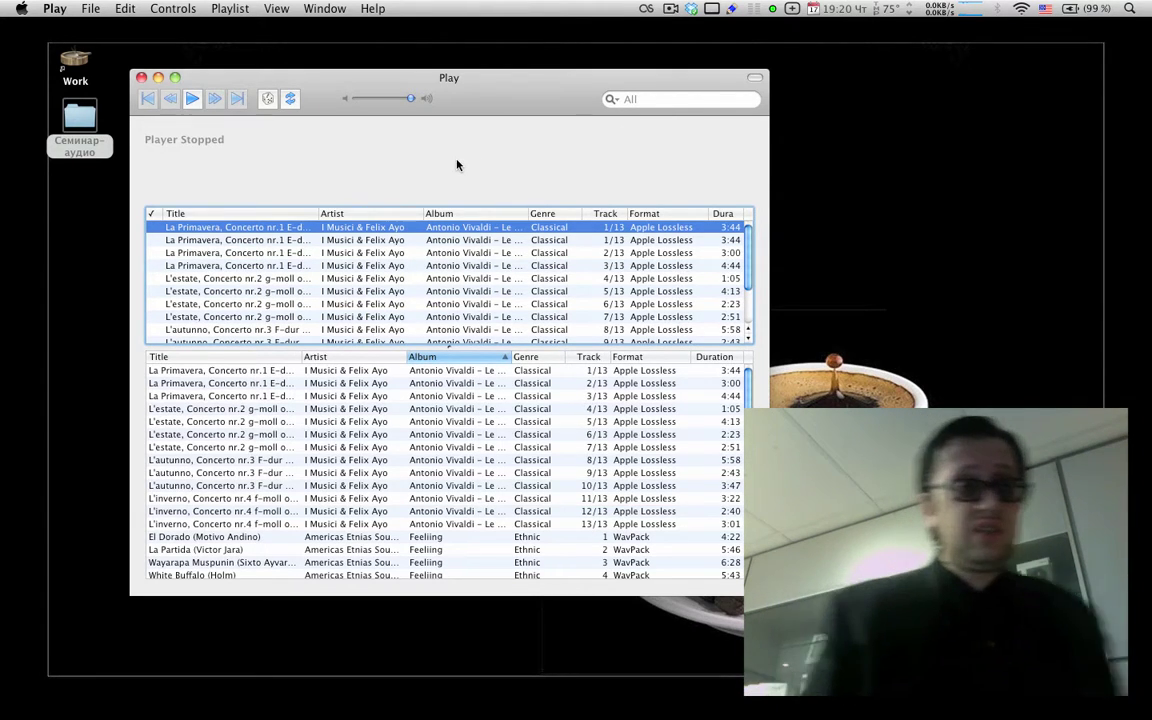
drag(537, 113, 522, 90)
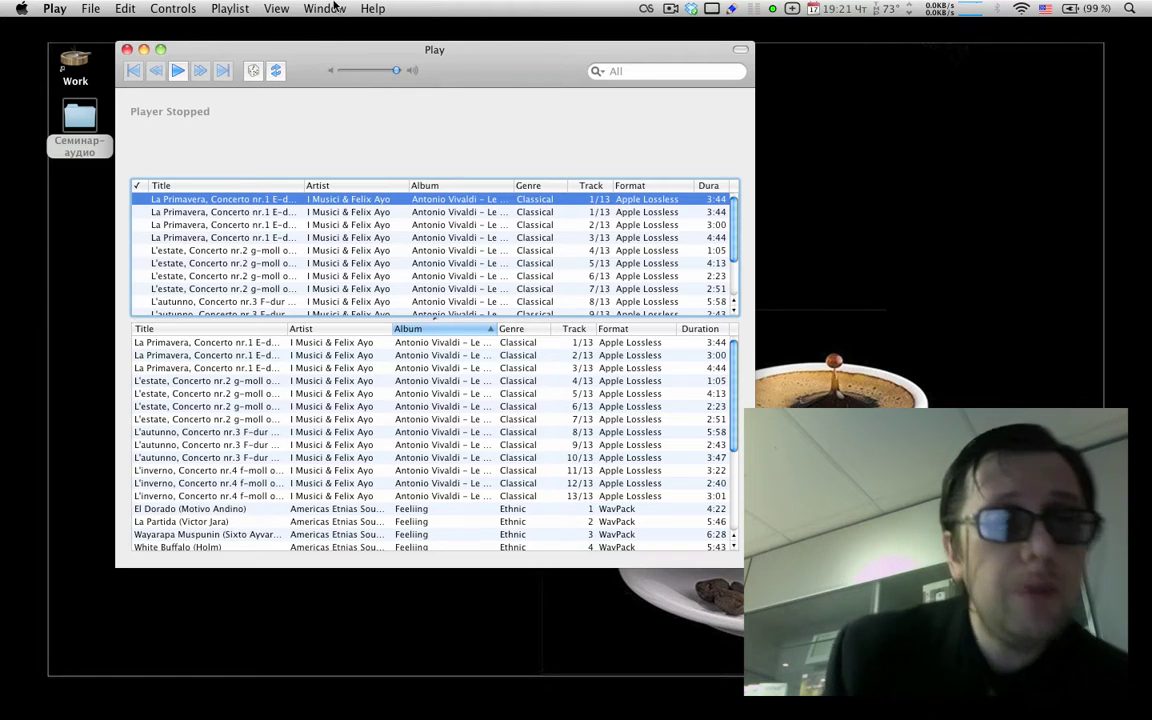
Step: View the metadata of the first La Primavera track in the play queue and close the editor without changes
click(275, 10)
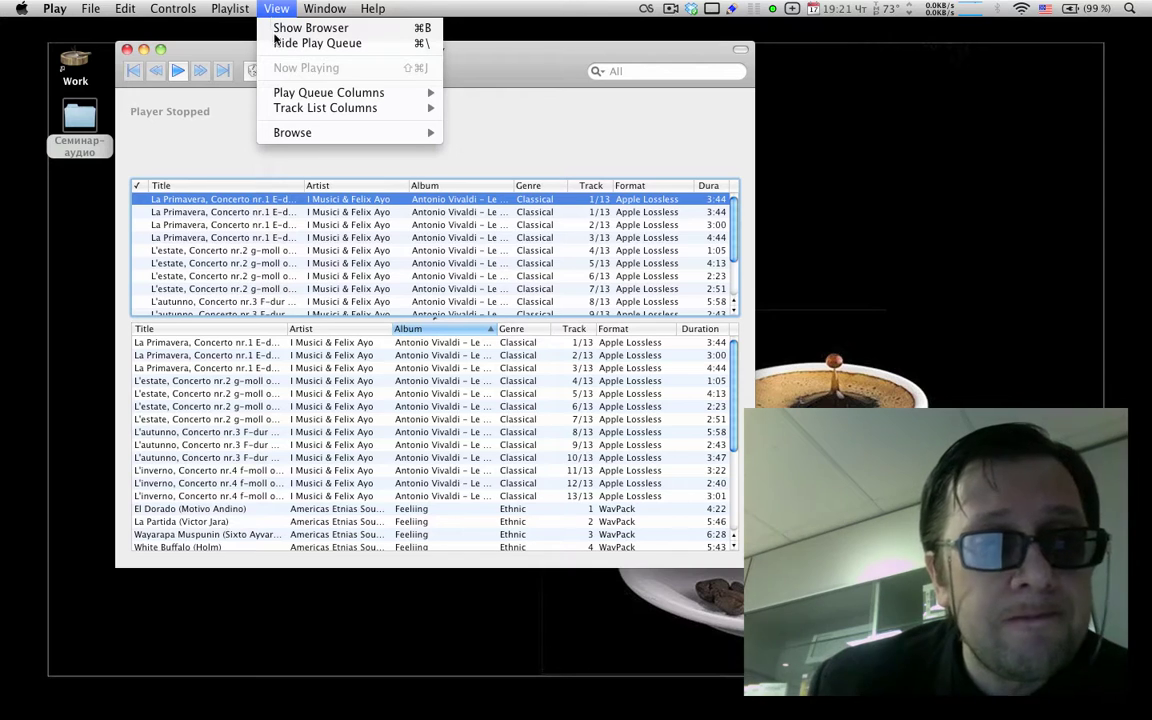
mouse_move(82, 15)
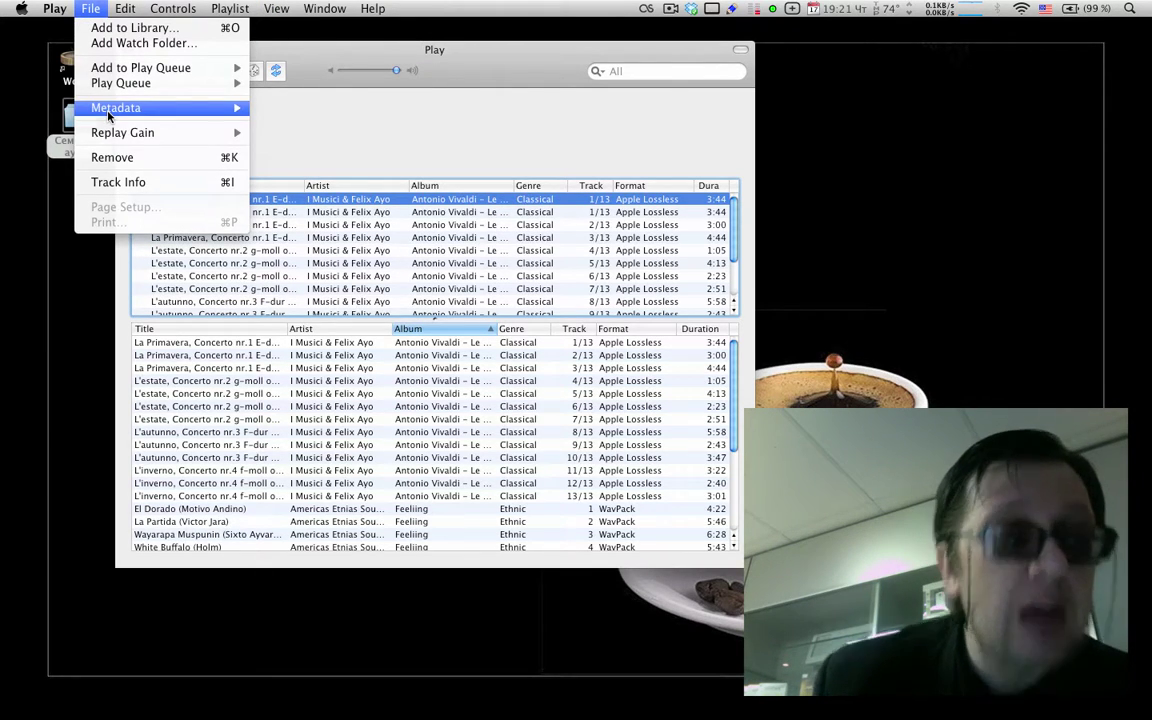
click(285, 196)
click(94, 12)
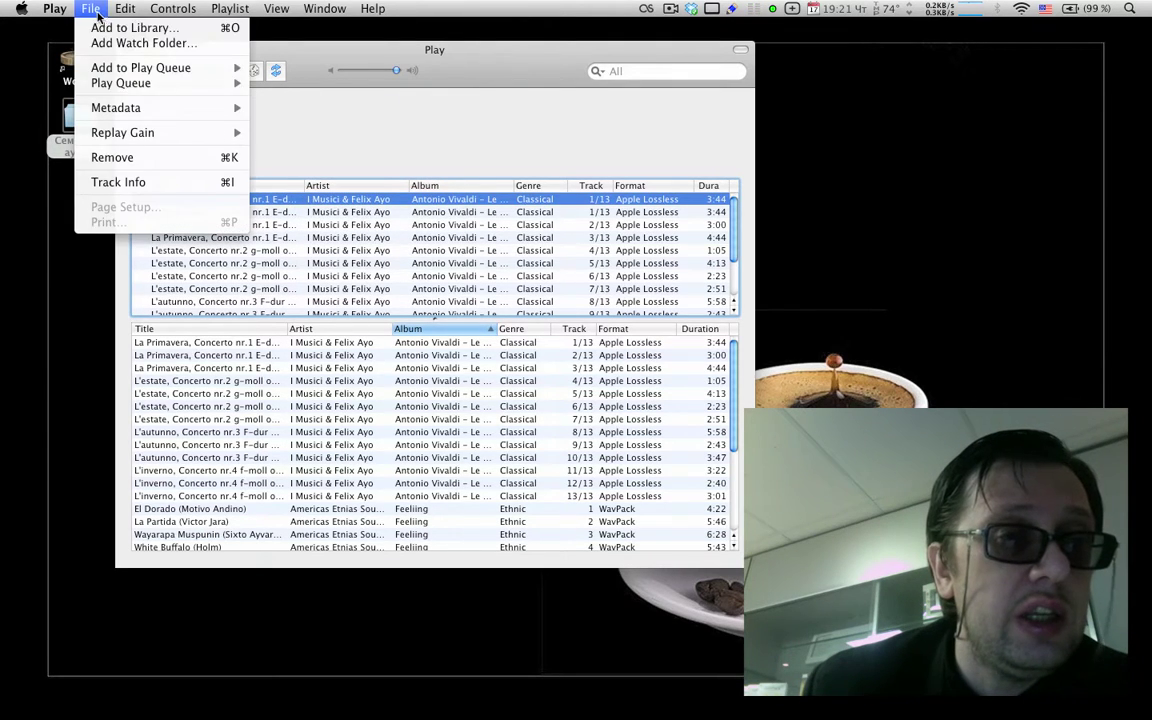
mouse_move(116, 88)
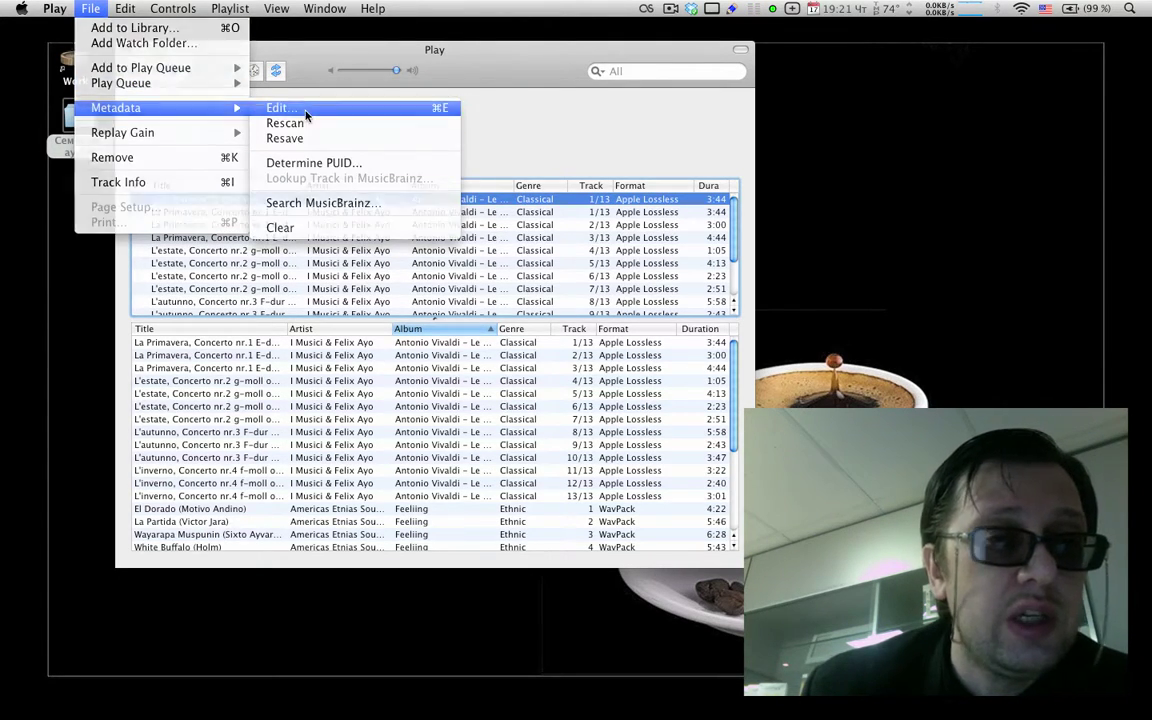
click(295, 106)
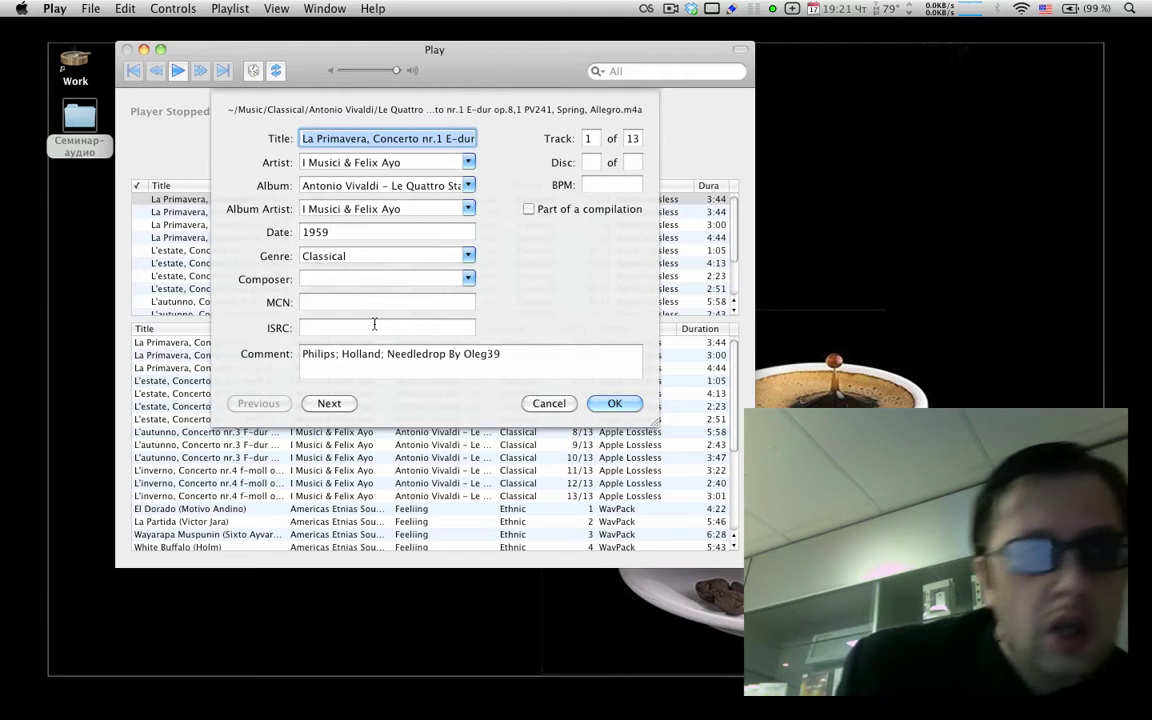
click(548, 403)
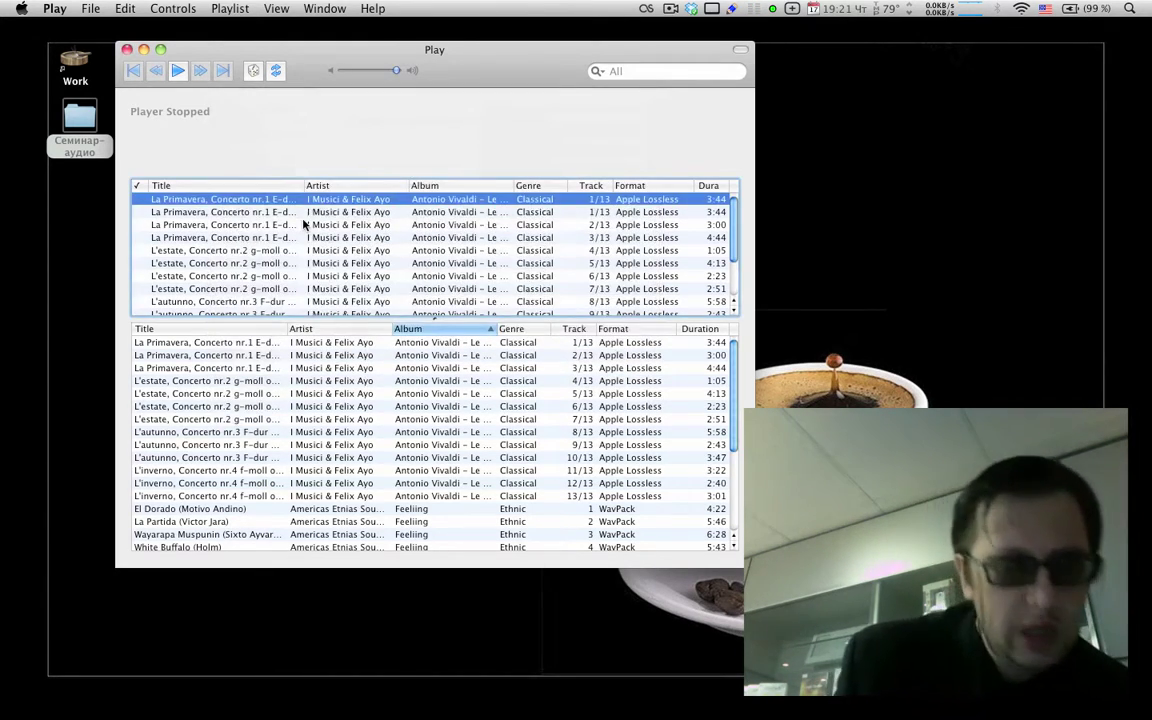
Step: Select the first four tracks in the play queue and open the metadata editor for them together
key(shift+Down)
key(shift+Down)
key(shift+Down)
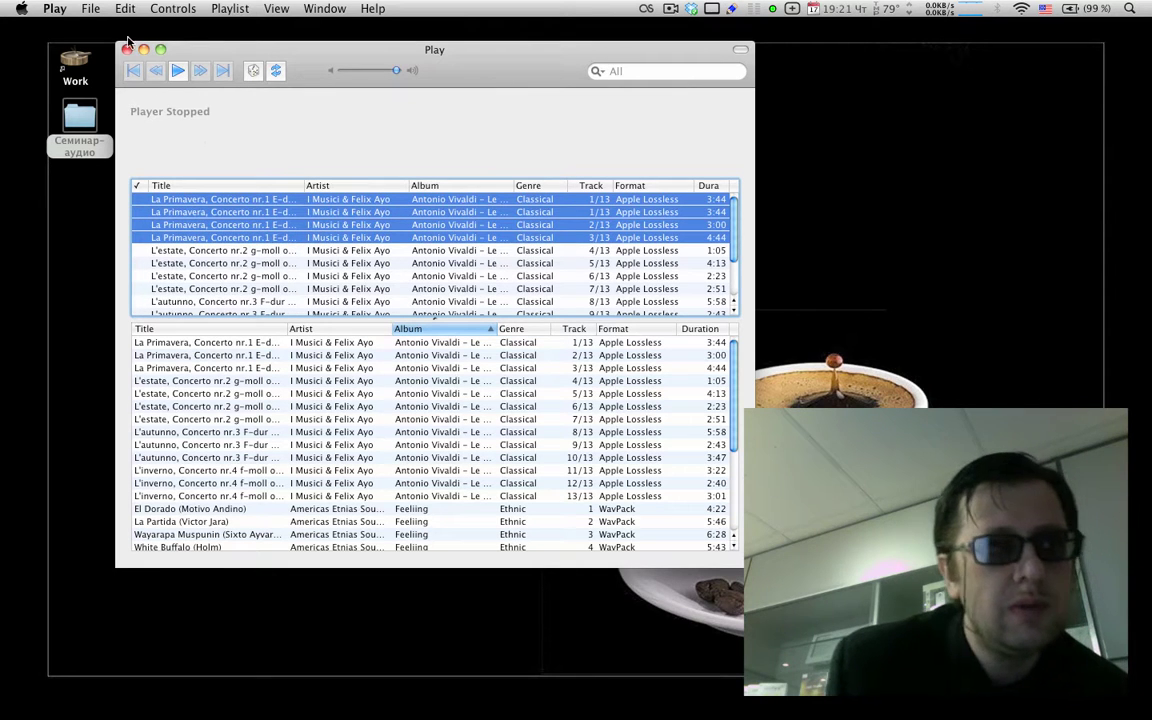
click(84, 11)
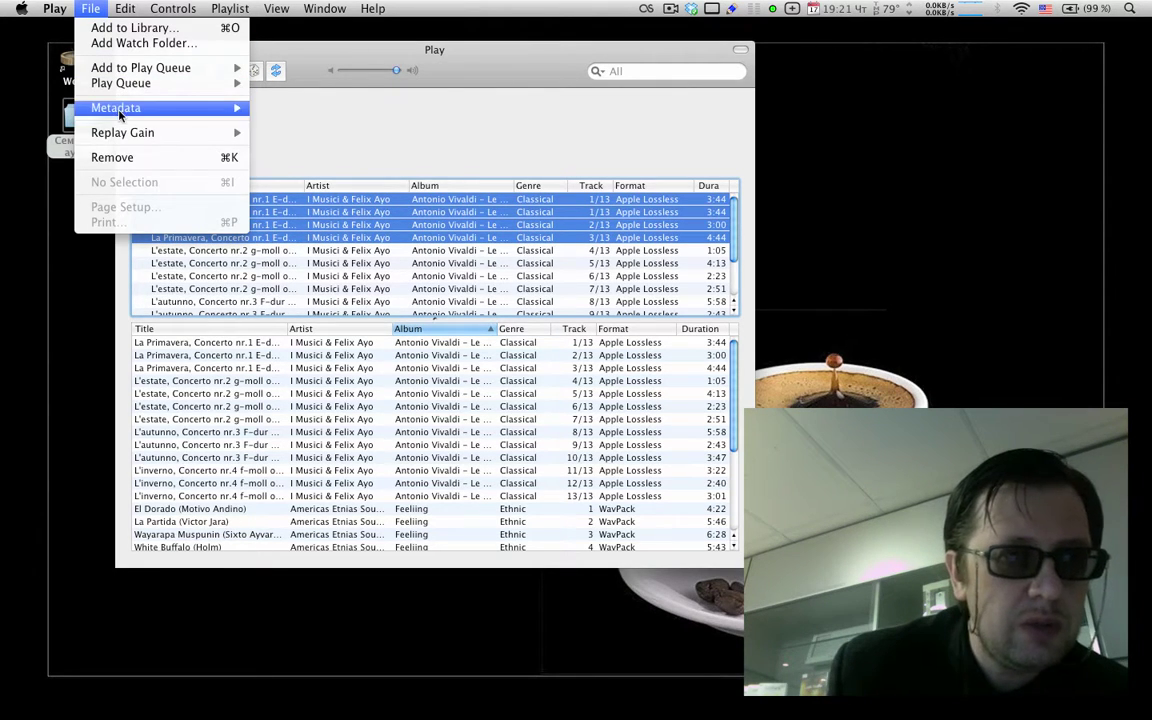
mouse_move(115, 107)
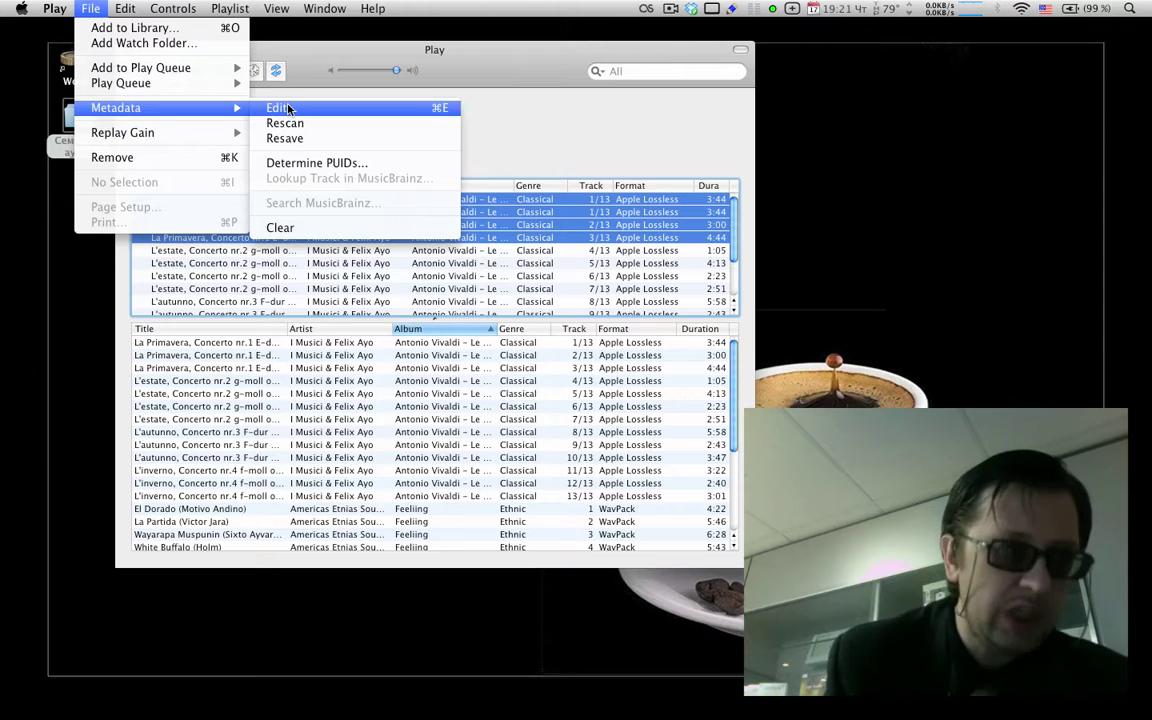
click(287, 108)
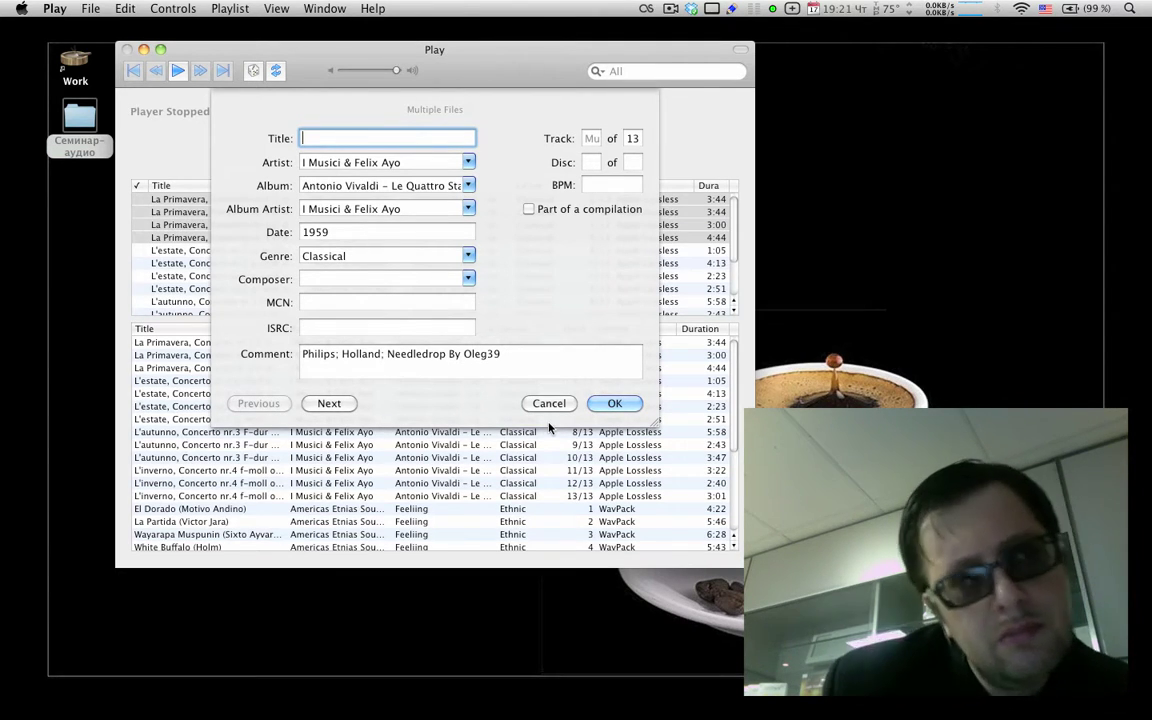
Step: Check which metadata commands are available during multi-track editing and close the editor for the four tracks without changes
key(Tab)
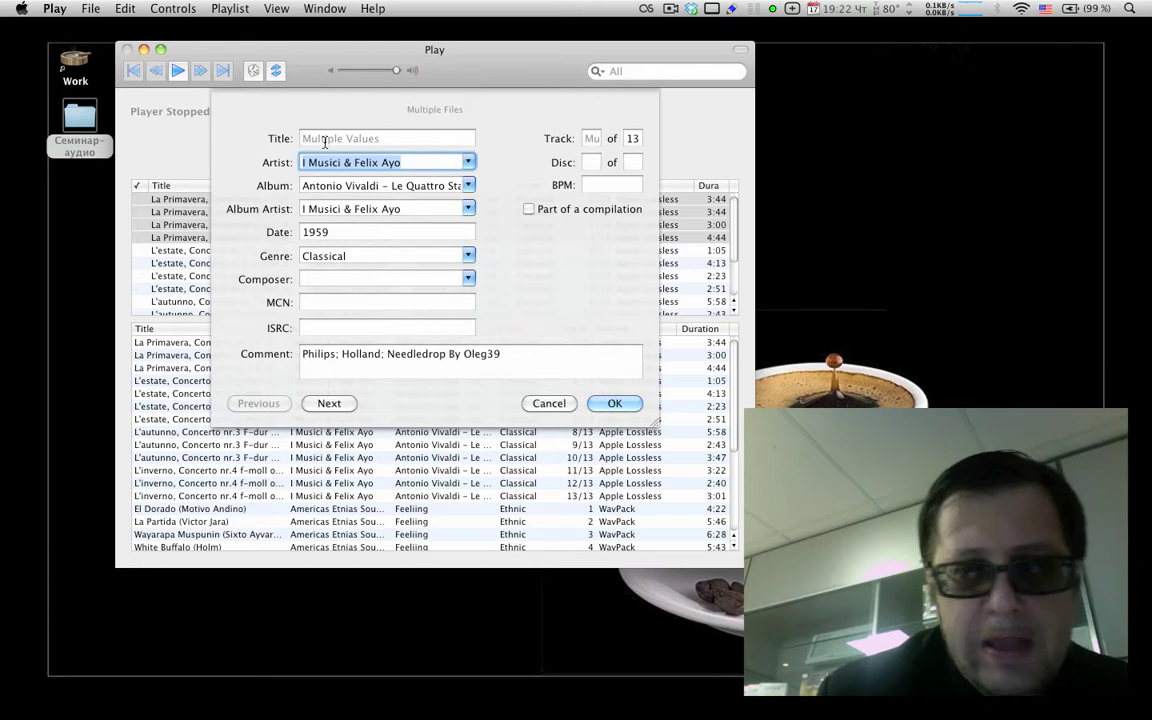
click(122, 8)
mouse_move(127, 106)
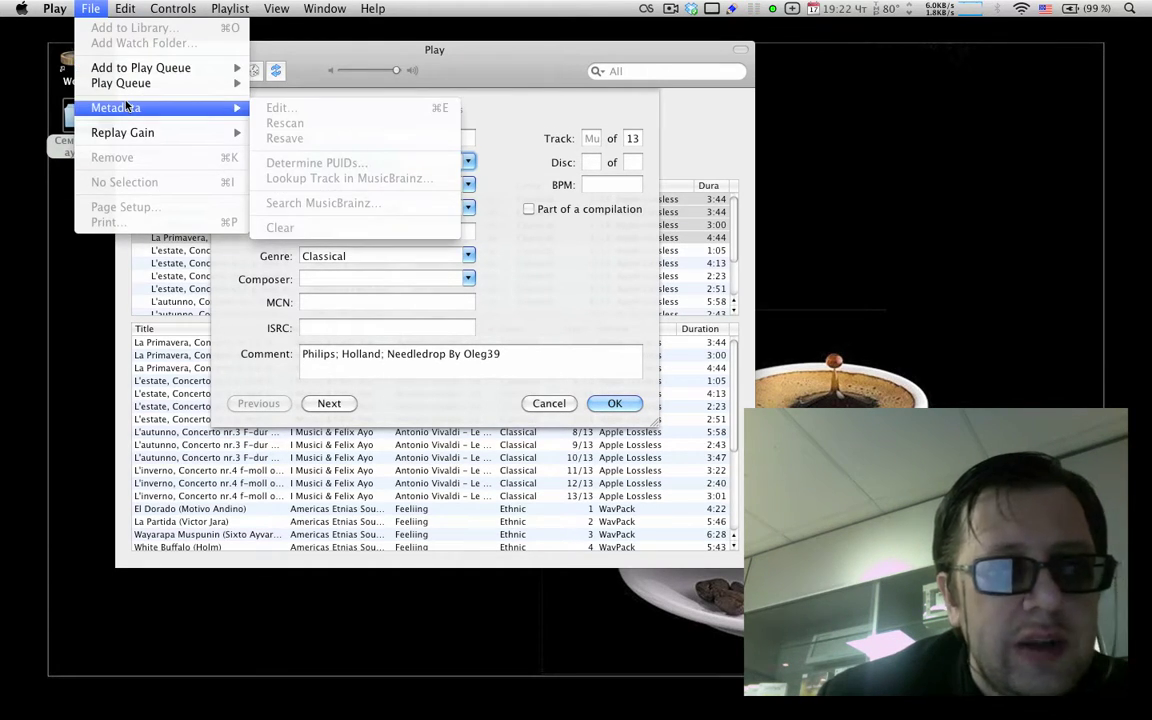
click(572, 224)
click(535, 408)
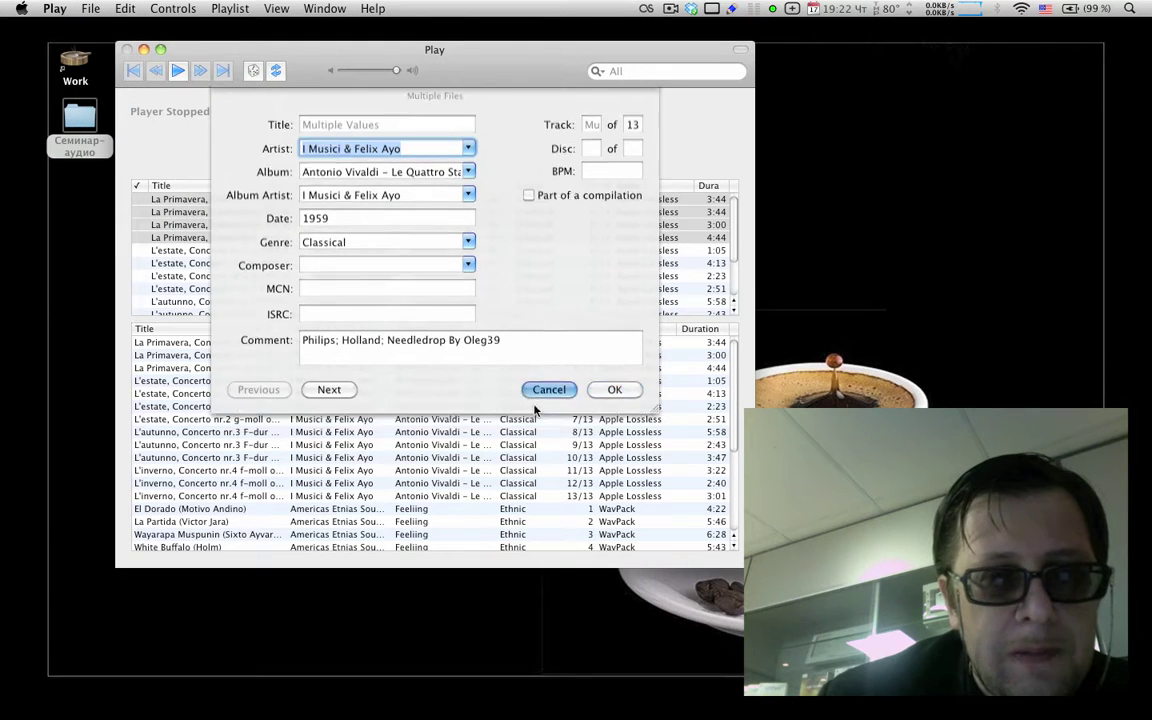
Step: Determine the PUIDs of the four selected tracks and review the remaining metadata commands available for them
click(80, 8)
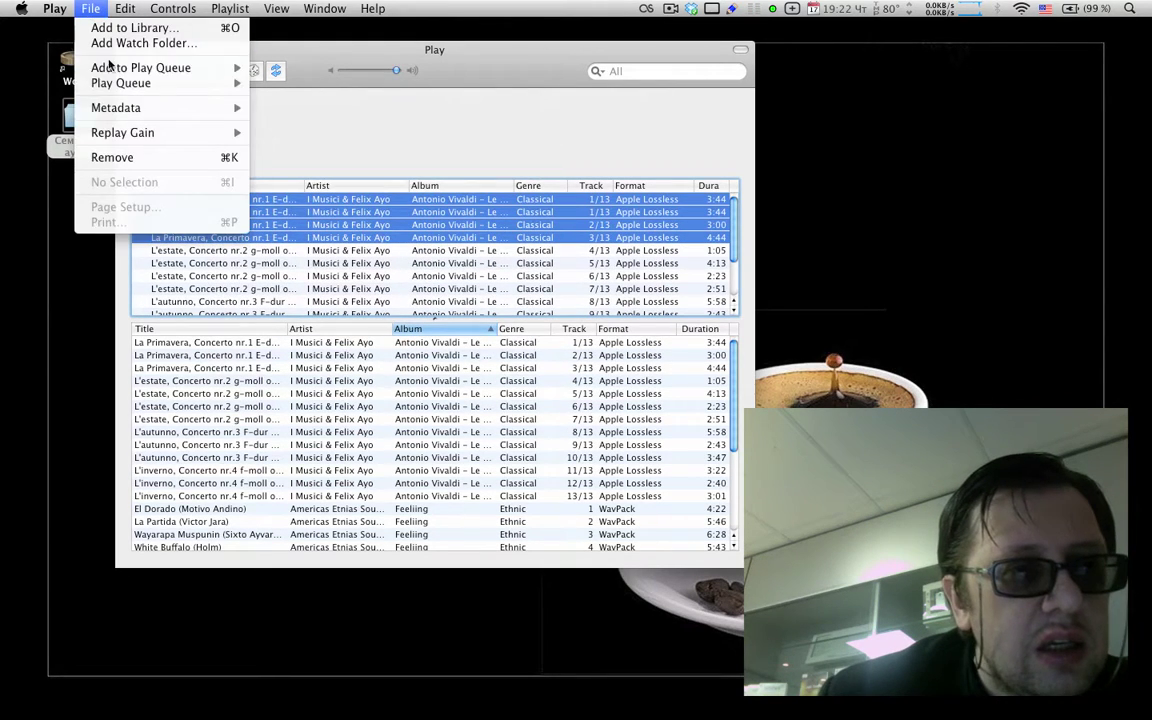
mouse_move(127, 110)
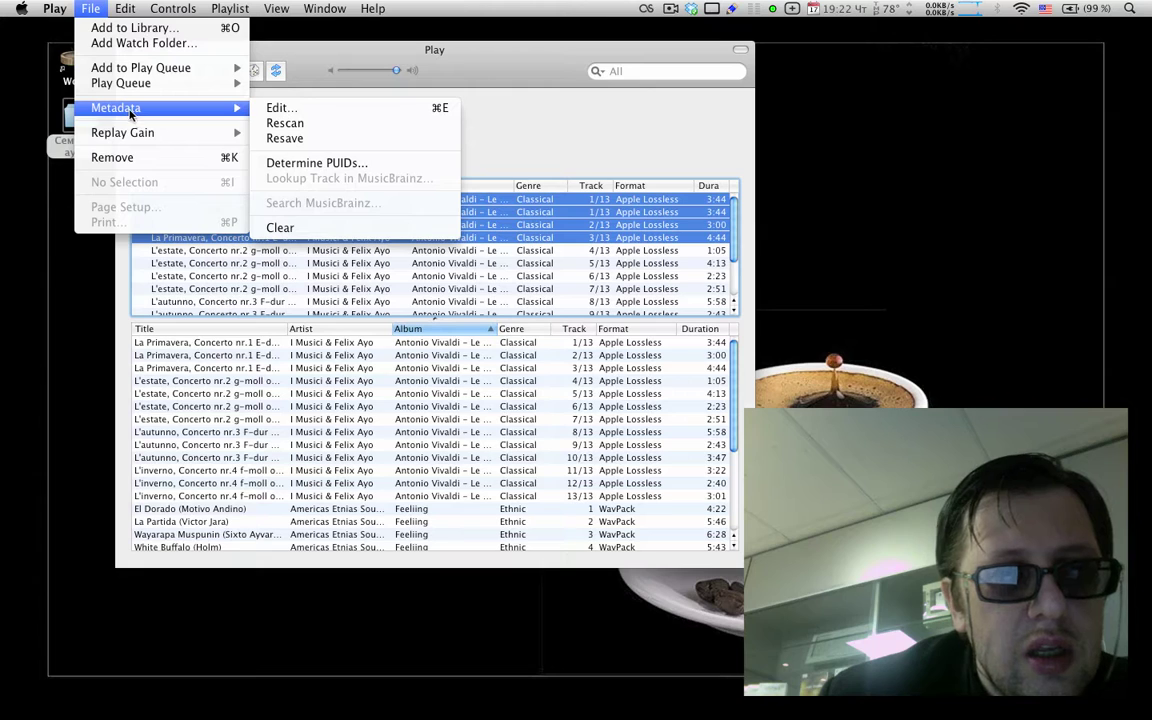
click(316, 163)
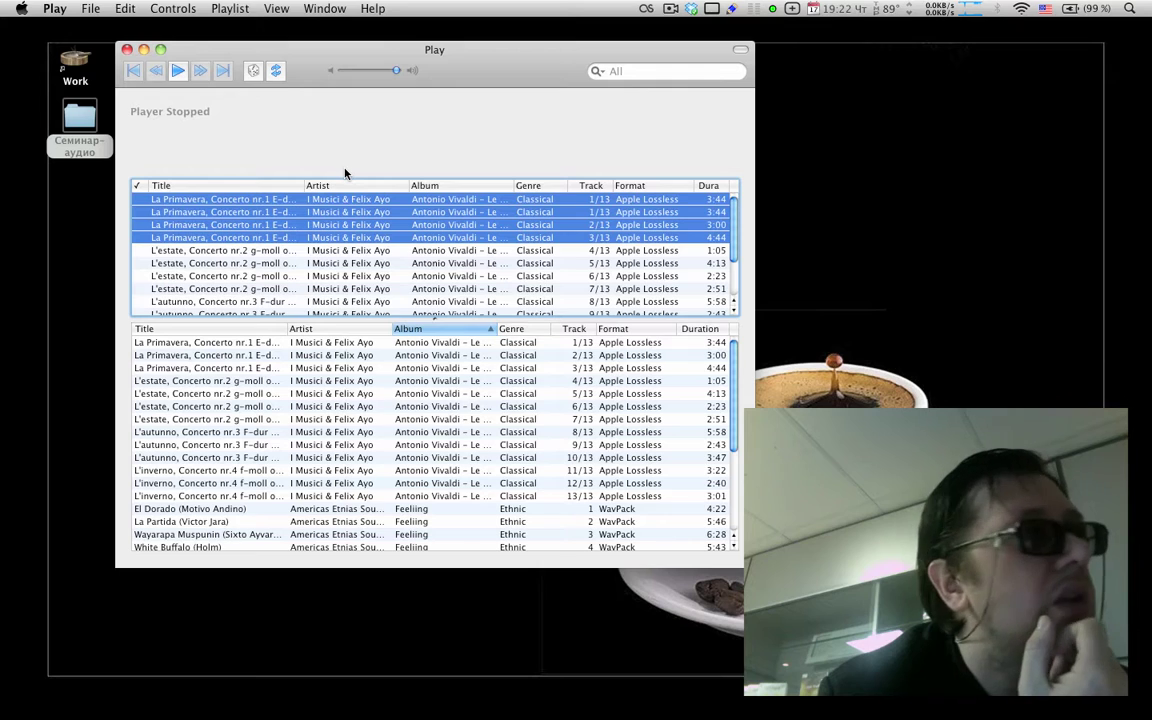
click(90, 8)
mouse_move(115, 112)
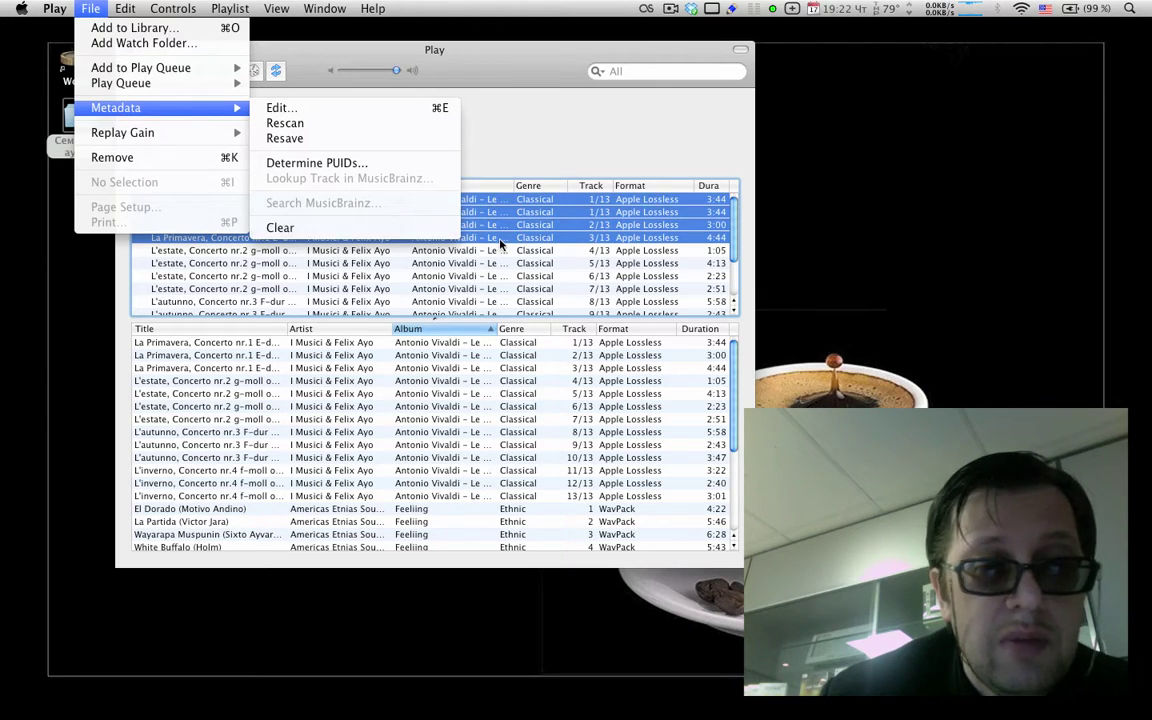
click(448, 226)
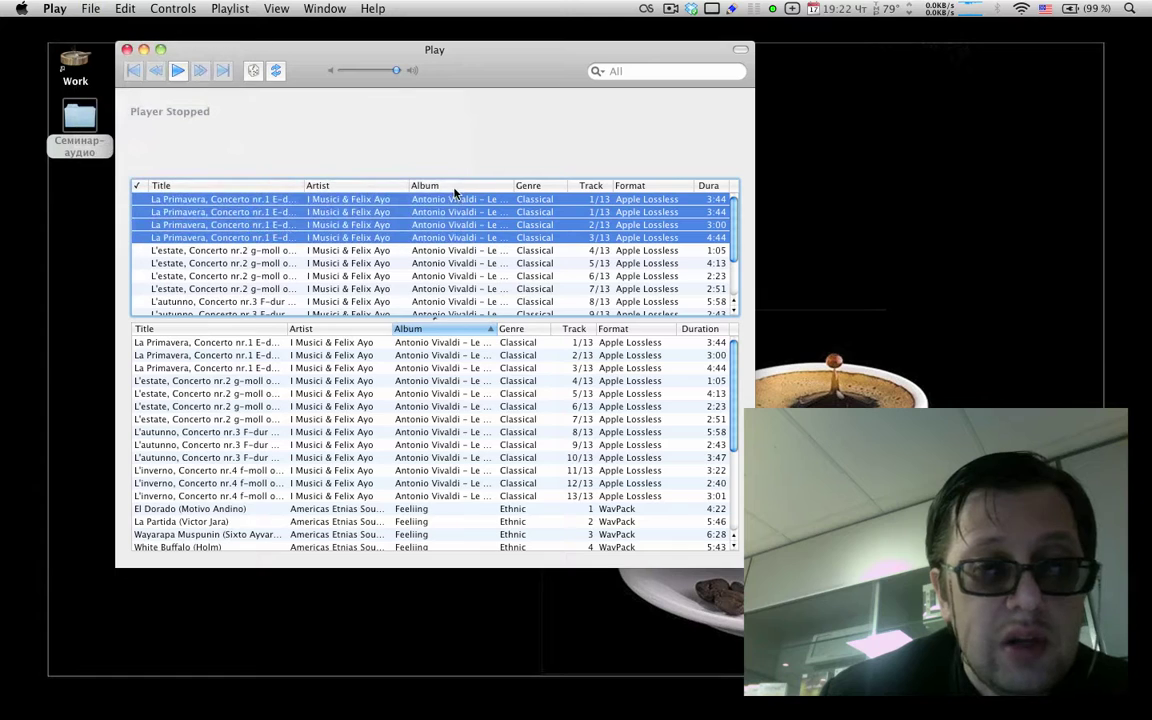
Step: Select the first L'estate track in the play queue and review the commands for managing the queue
click(424, 250)
click(90, 9)
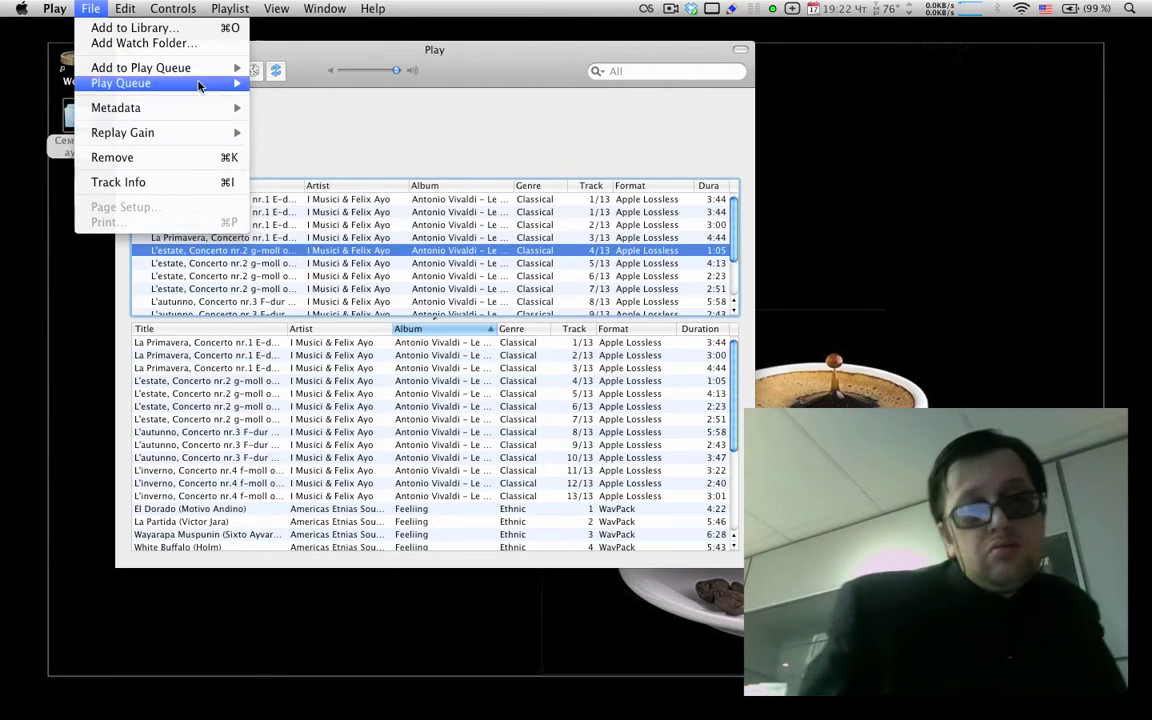
mouse_move(200, 86)
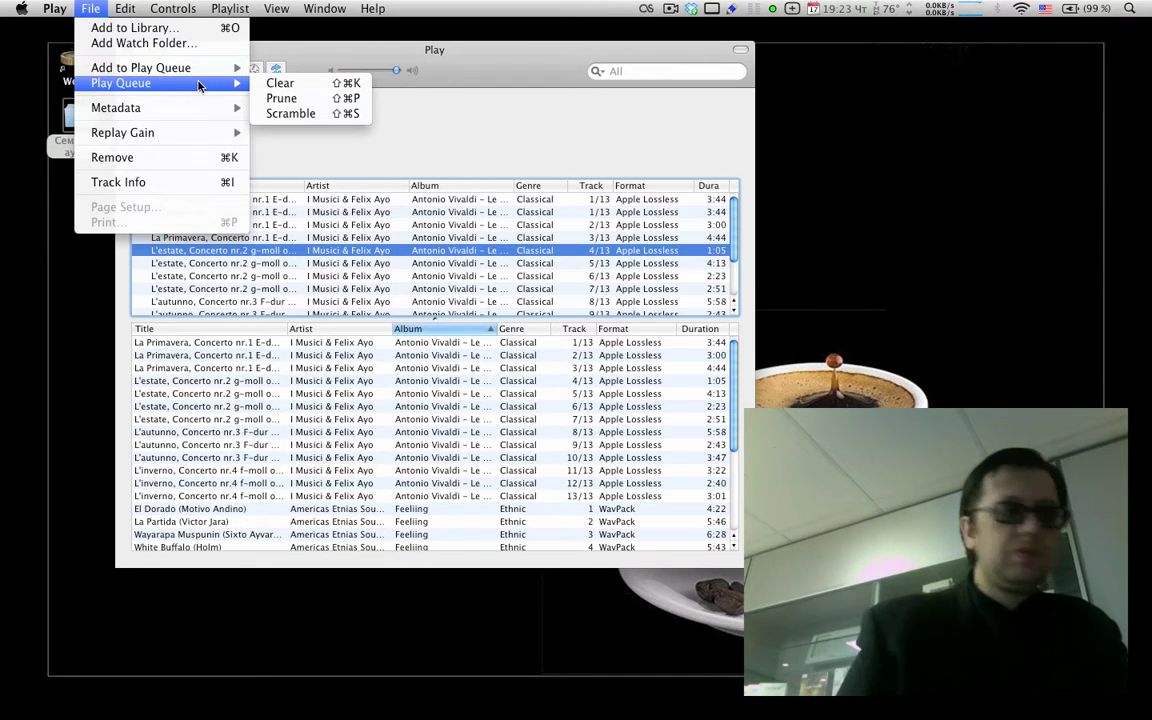
click(505, 108)
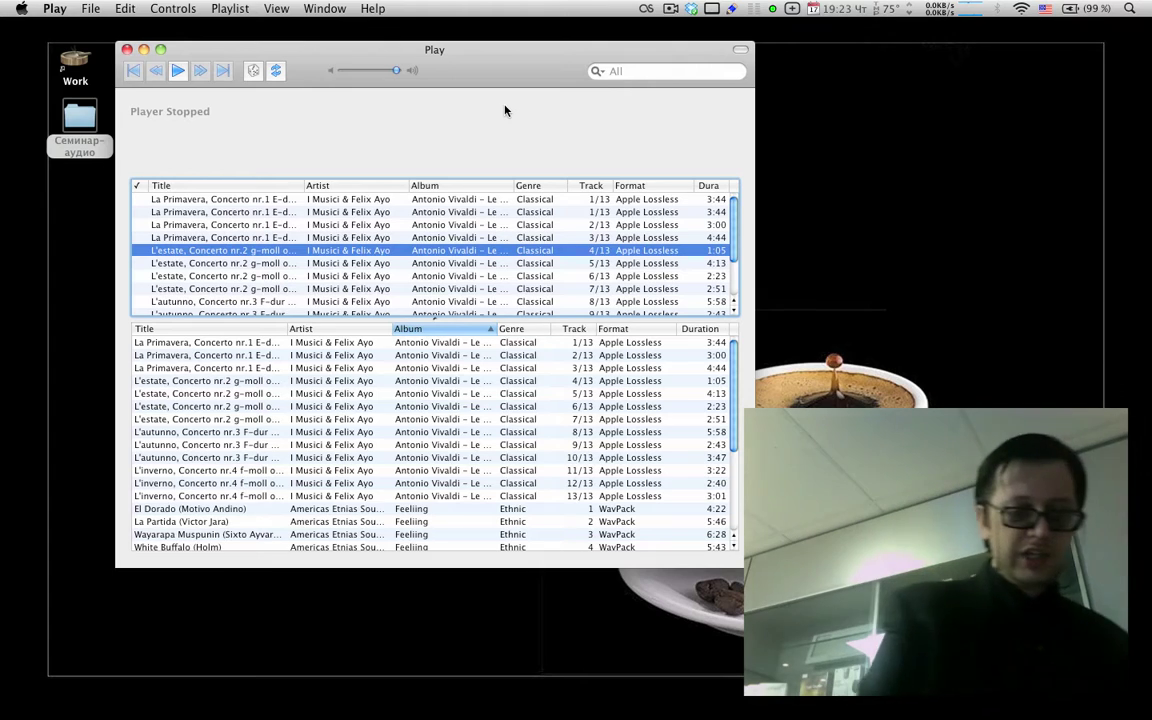
Step: Quit Play, launch Songbird from the Плеера folder inside Семинар-аудио, and maximize its window
key(super+q)
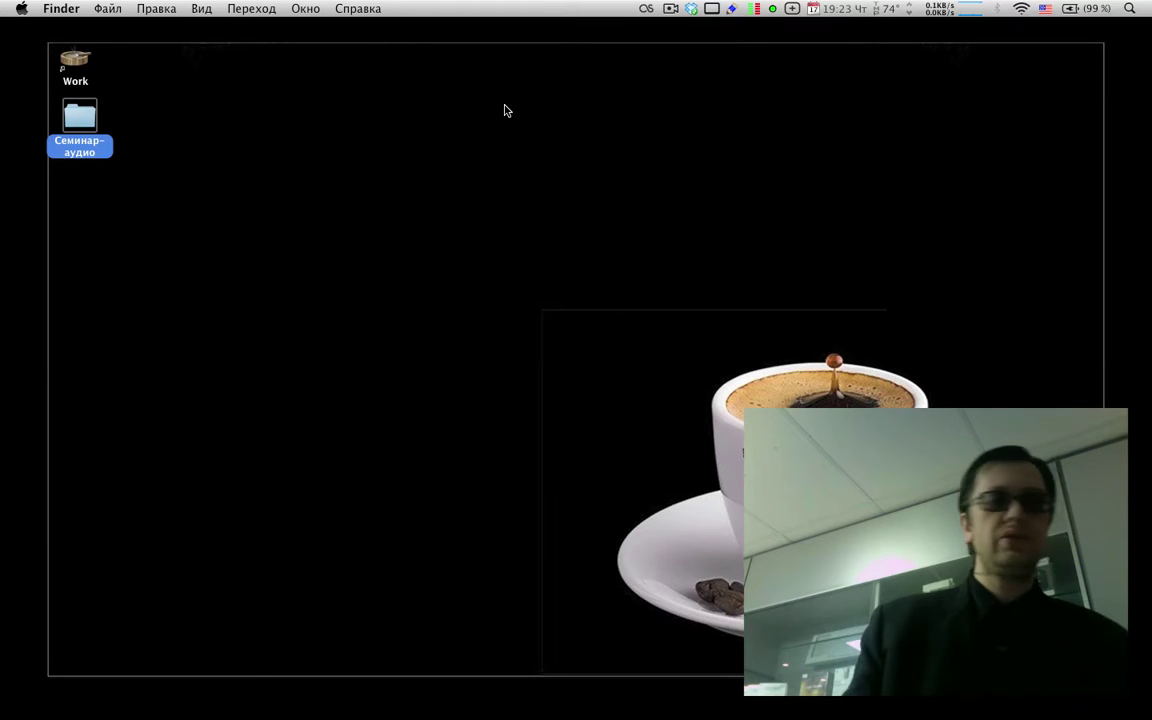
click(82, 135)
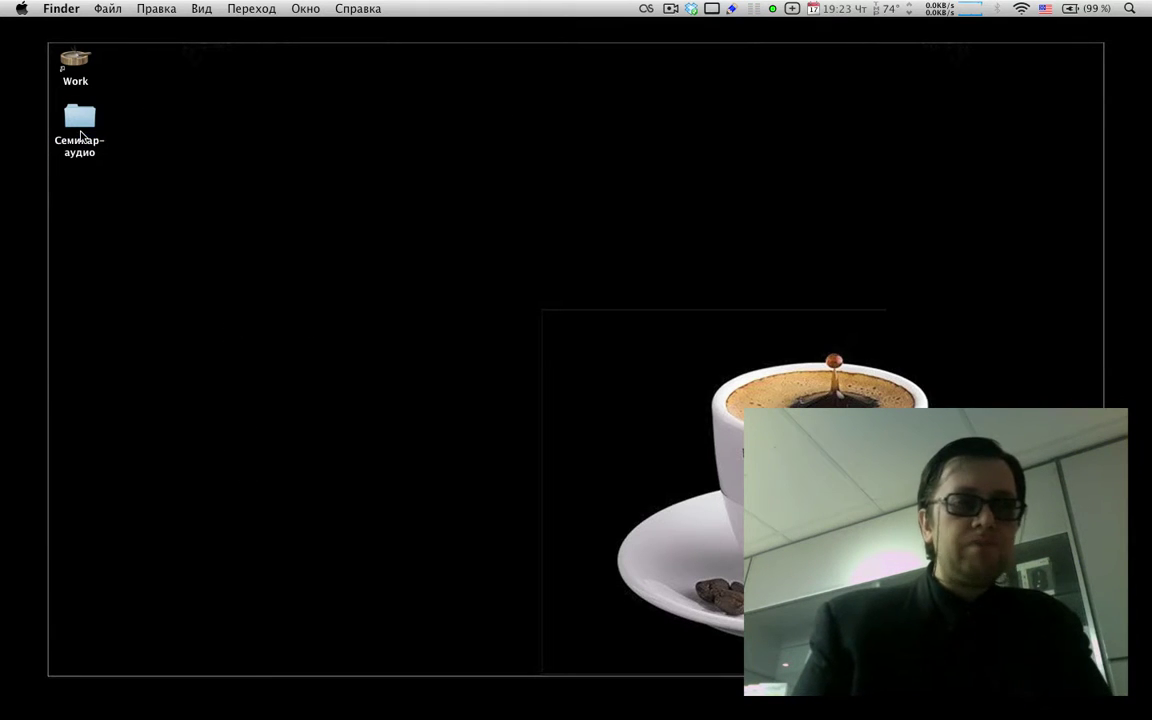
double_click(82, 130)
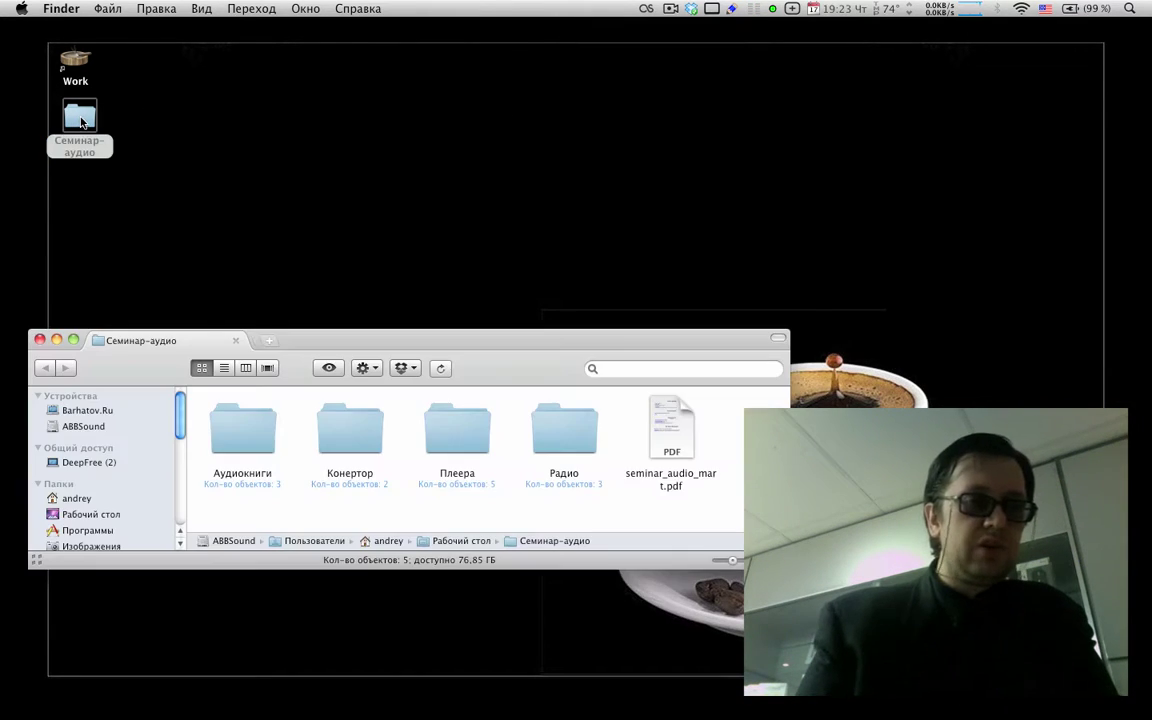
drag(552, 340, 590, 137)
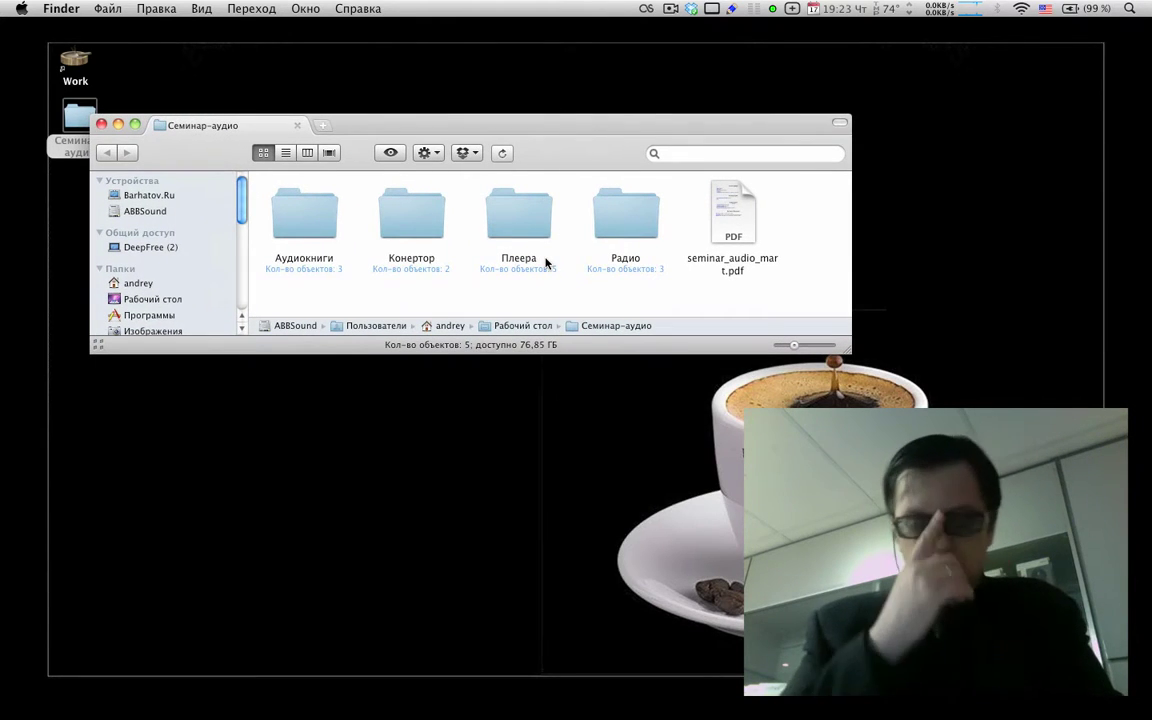
double_click(518, 220)
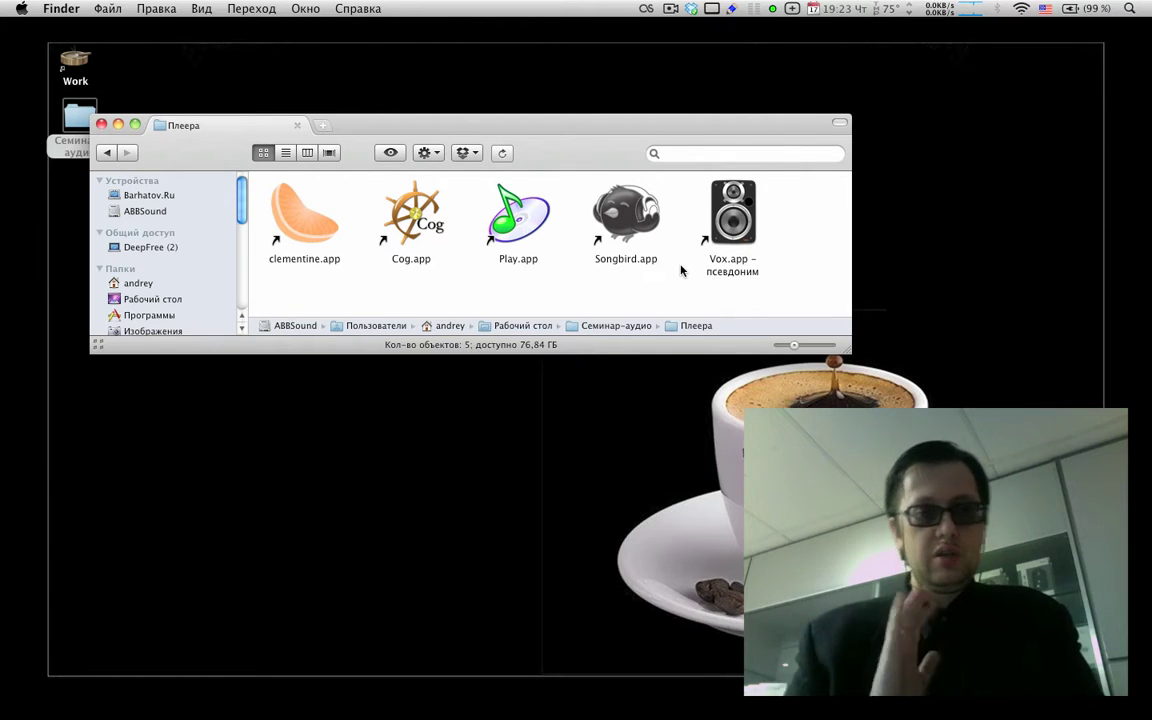
click(615, 231)
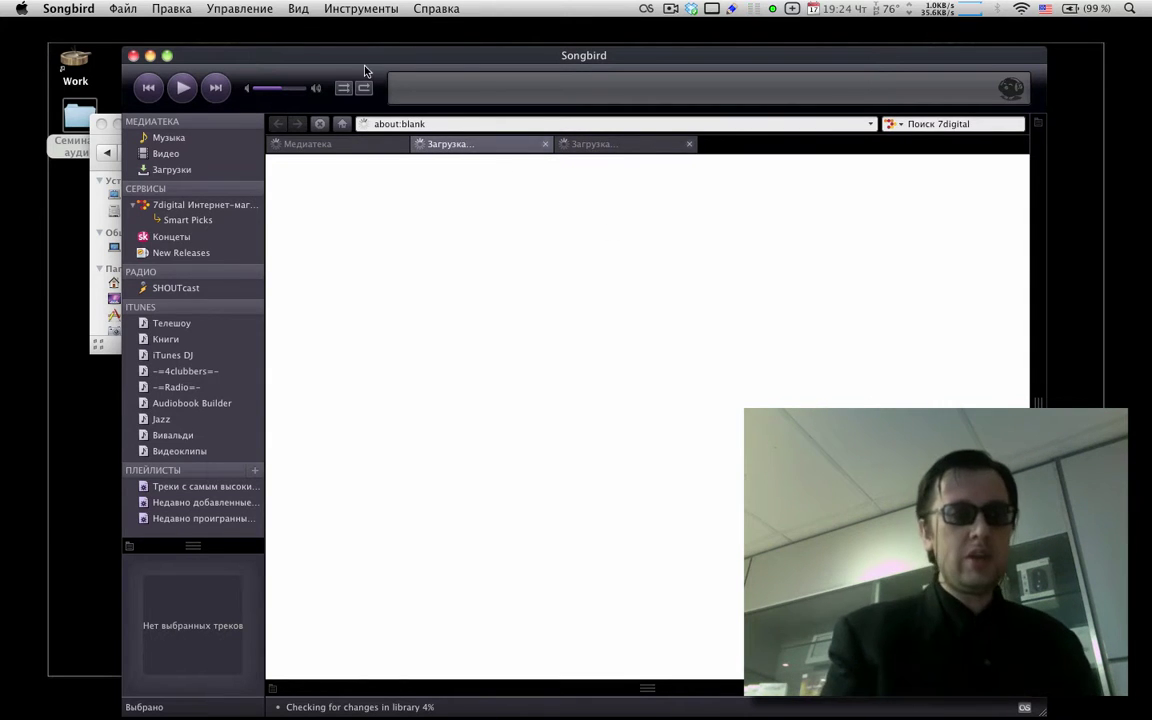
click(168, 56)
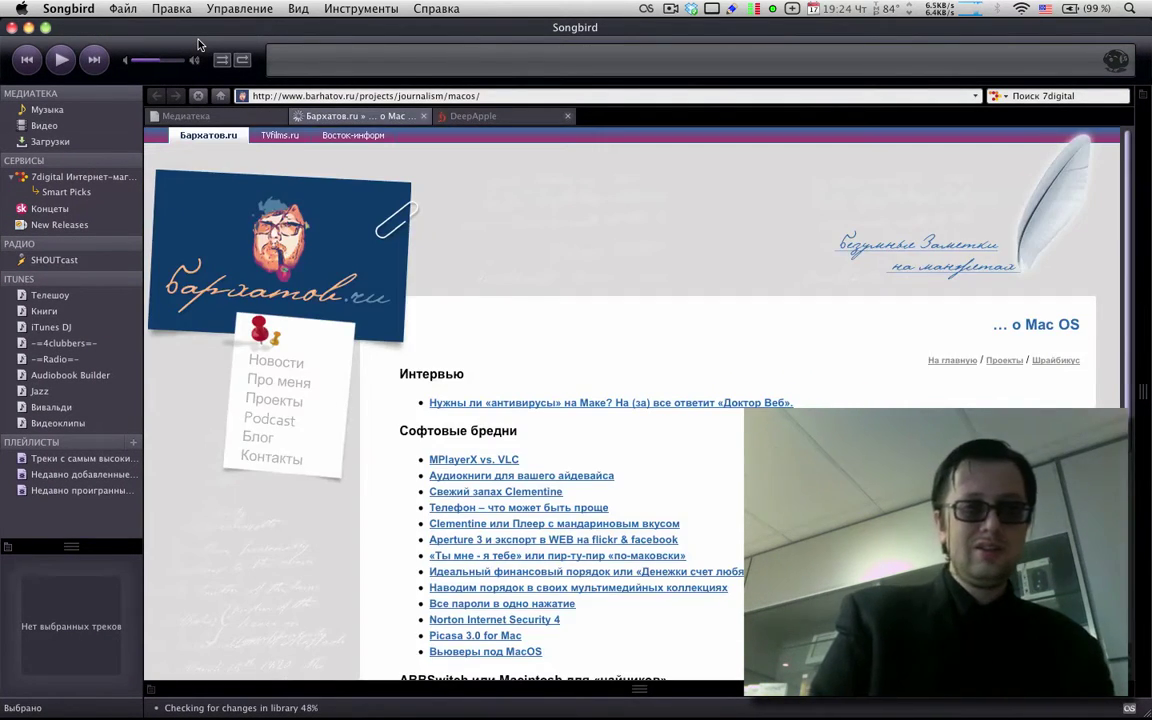
Step: View the track list in Songbird's library and look through the Mac OS articles page open in the neighbouring tab
click(245, 118)
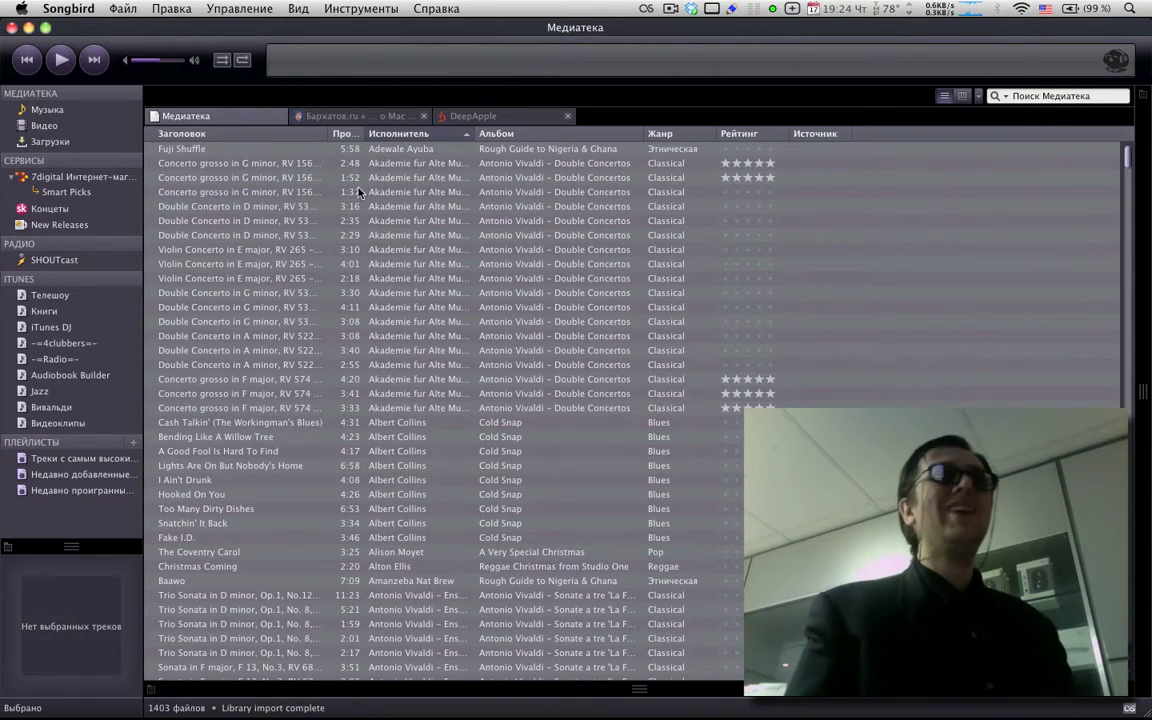
click(334, 117)
scroll(451, 241, down, 5)
scroll(451, 241, up, 5)
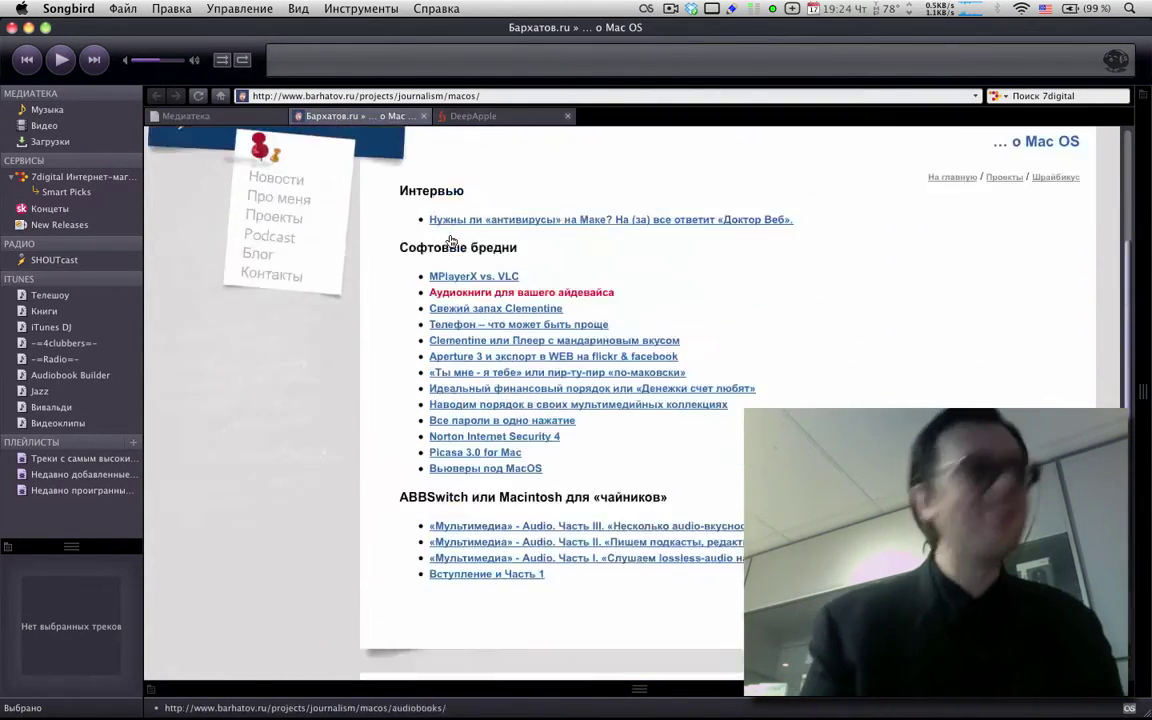
Step: Return to the library and play the track Fuji Shuffle
click(224, 118)
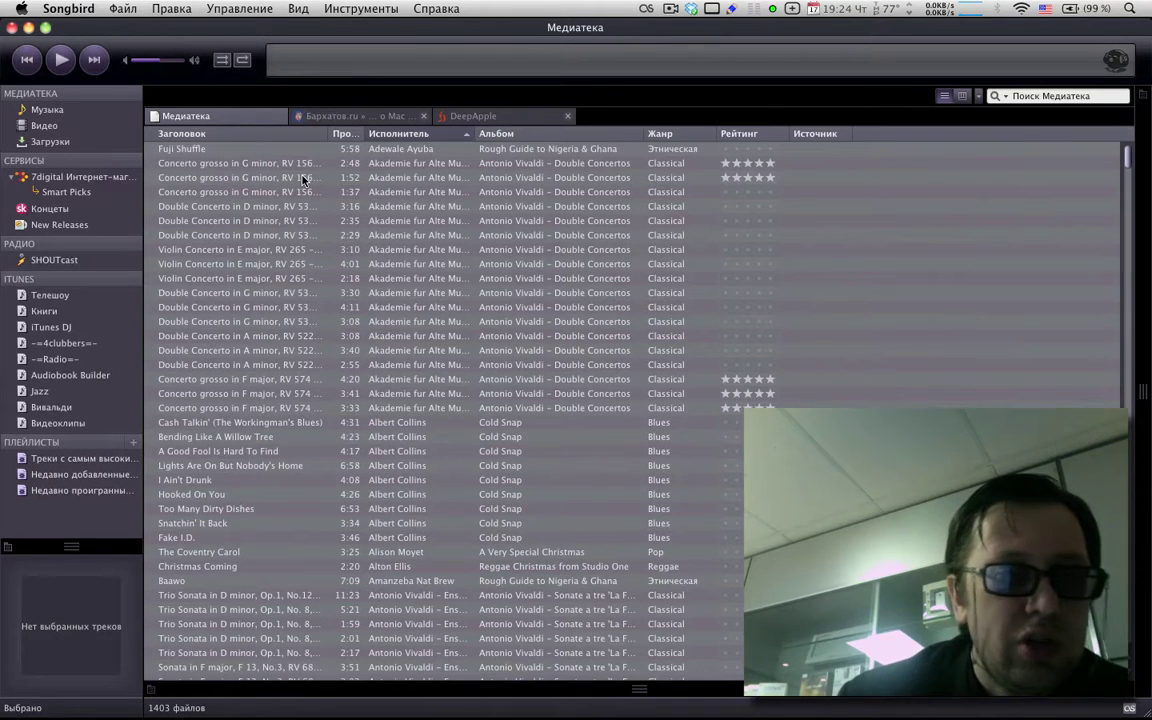
double_click(245, 148)
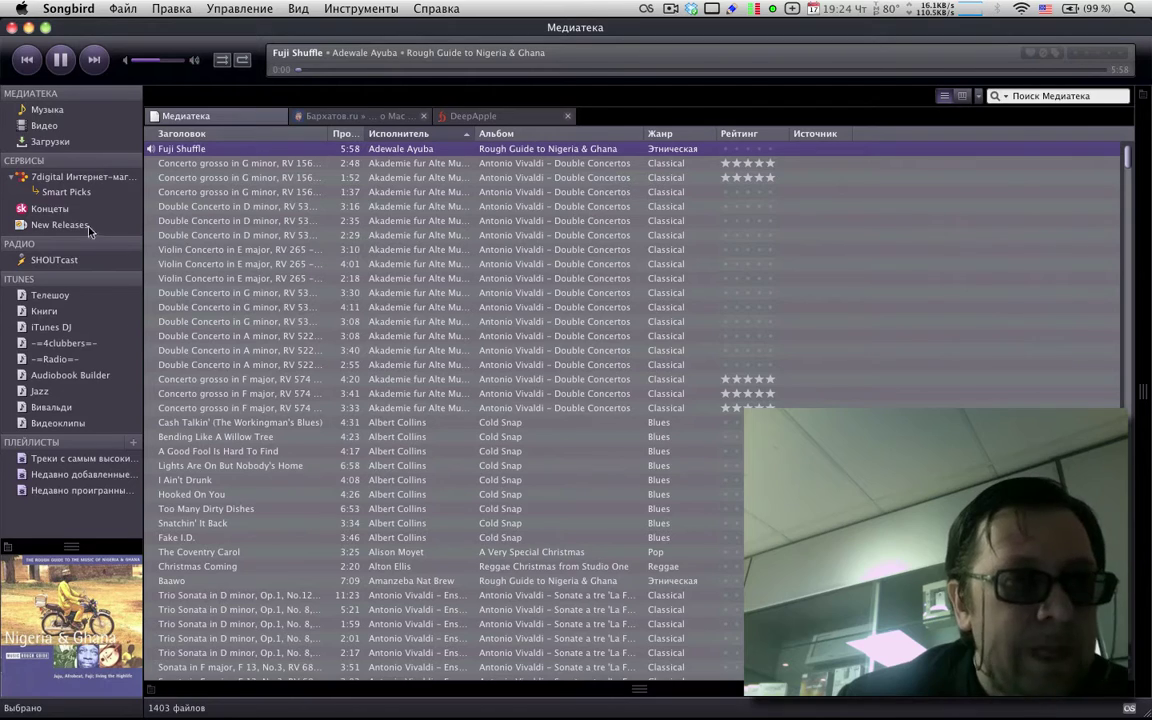
Step: Demonstrate hiding the album artwork pane and showing it again, returning the window to its maximized size
drag(203, 40, 217, 40)
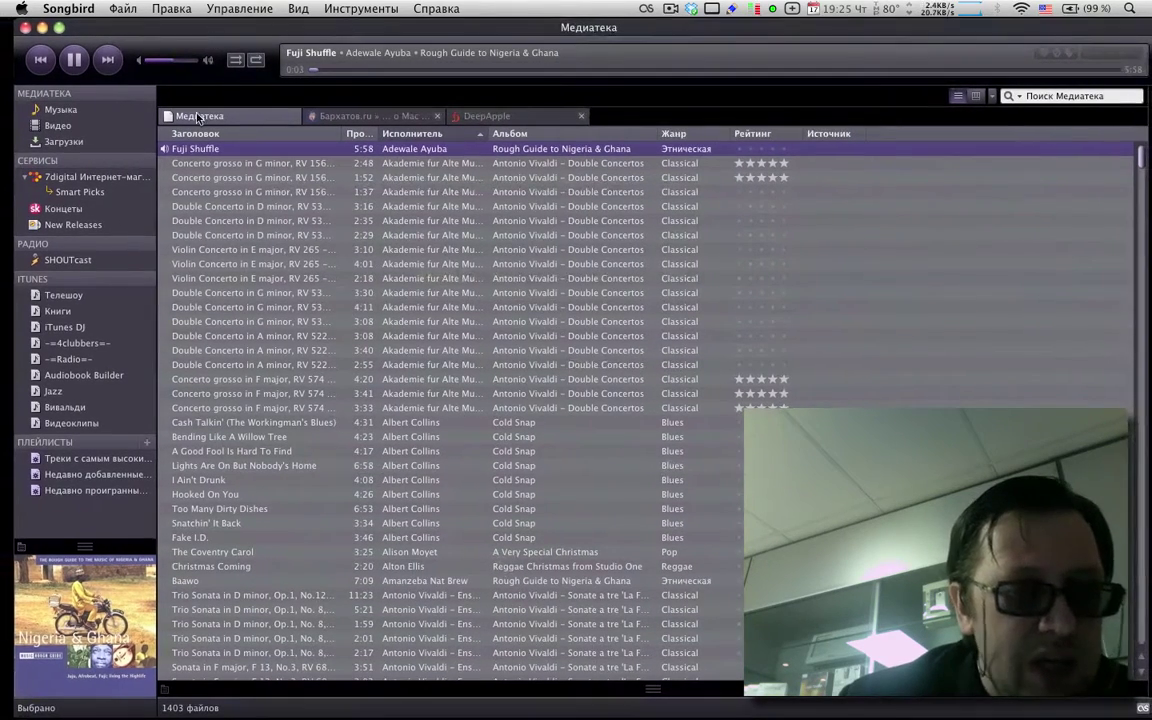
click(85, 548)
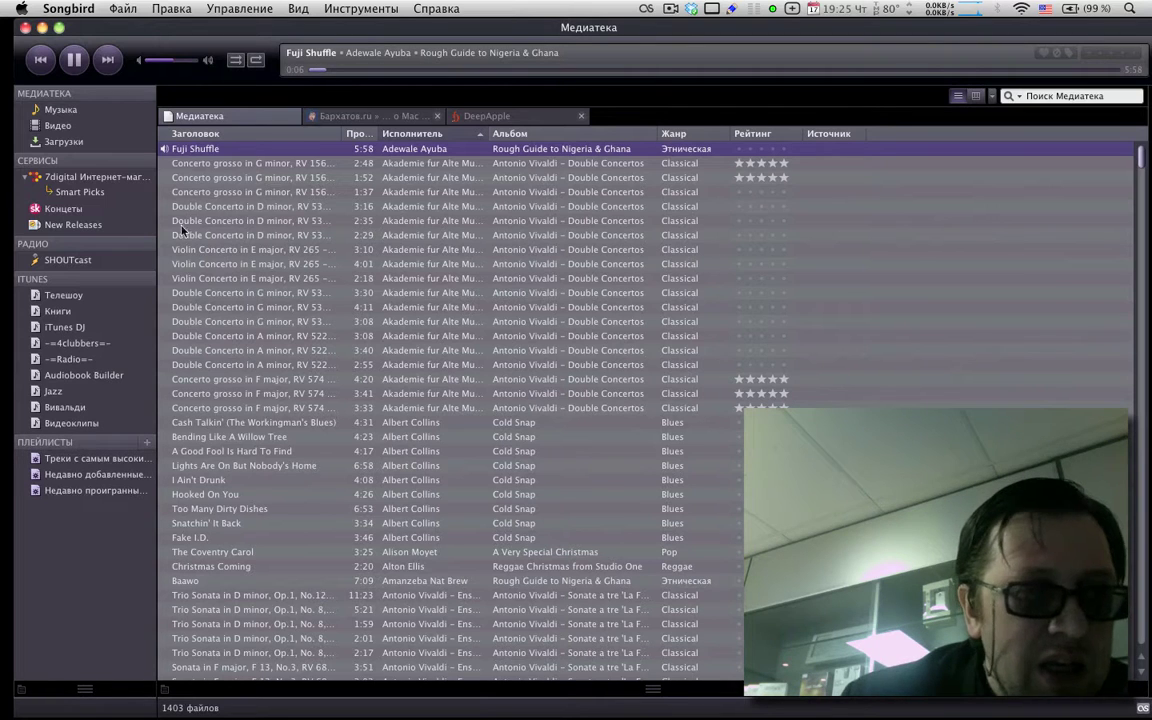
click(154, 61)
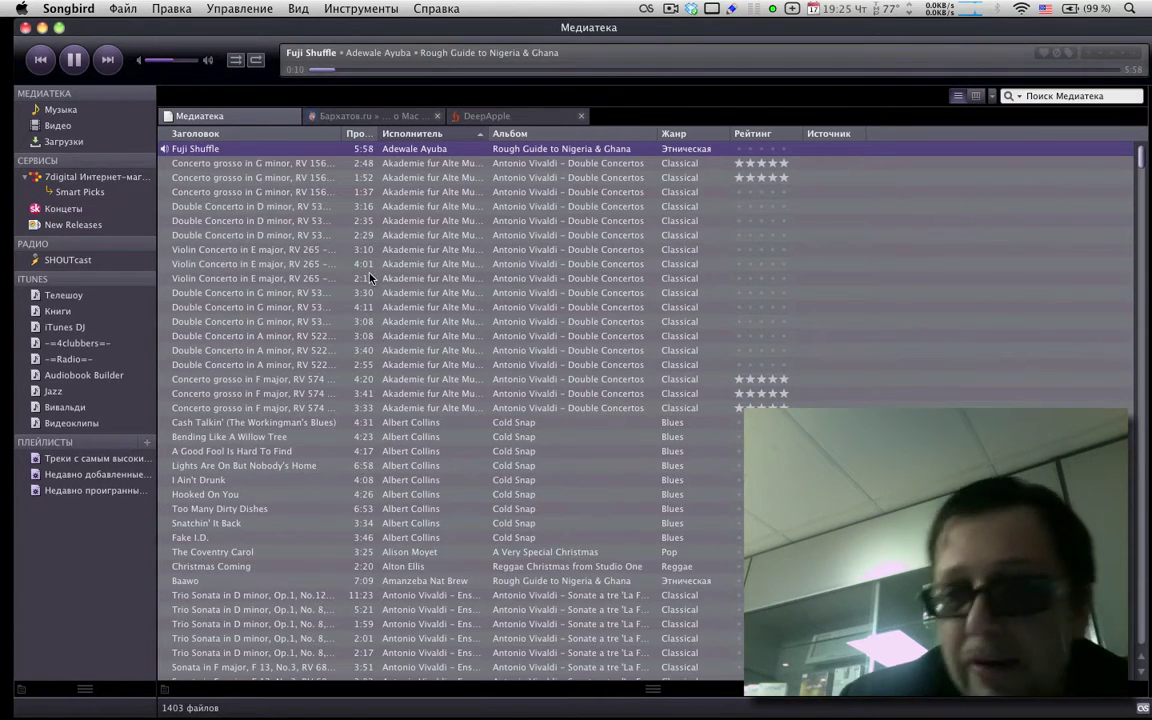
click(59, 31)
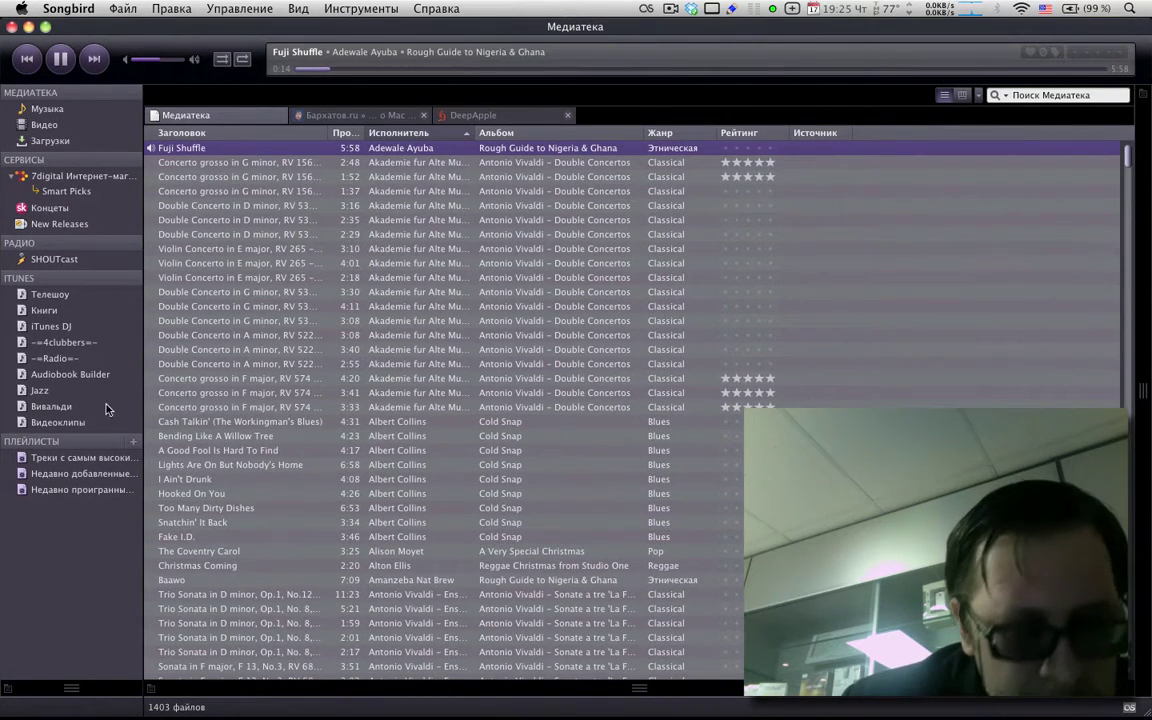
click(69, 689)
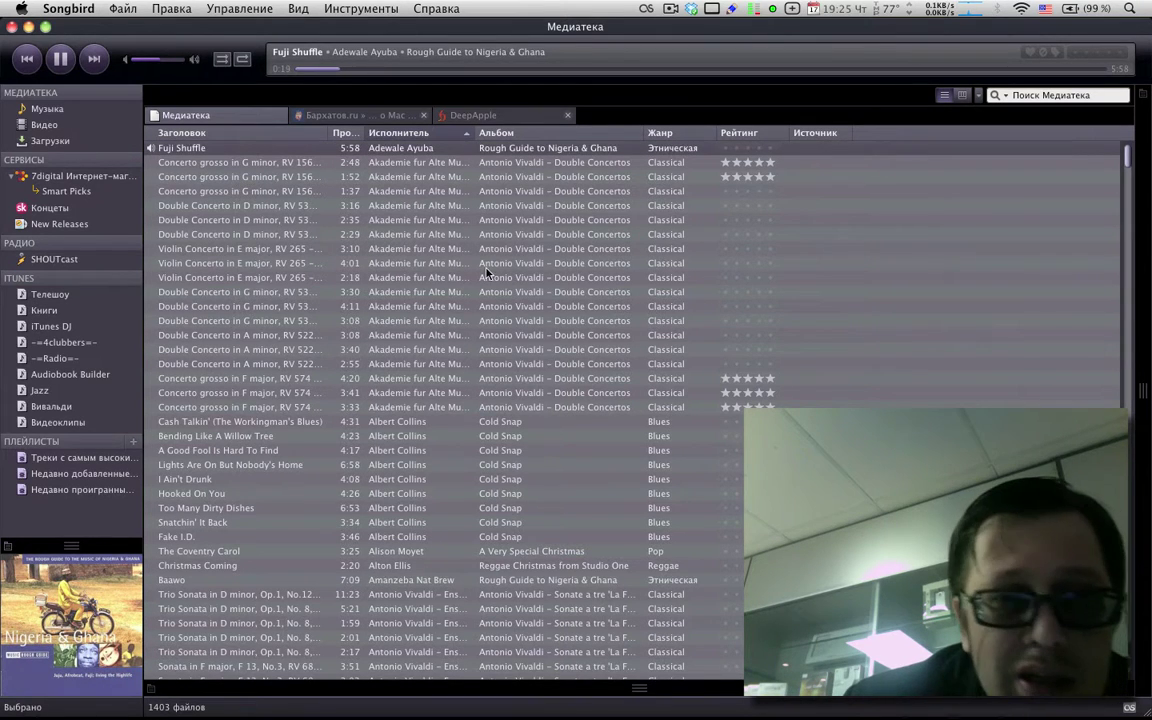
Step: Open 7digital Smart Picks, enable recommendations based on the library, and lower the playback volume
click(208, 151)
click(60, 191)
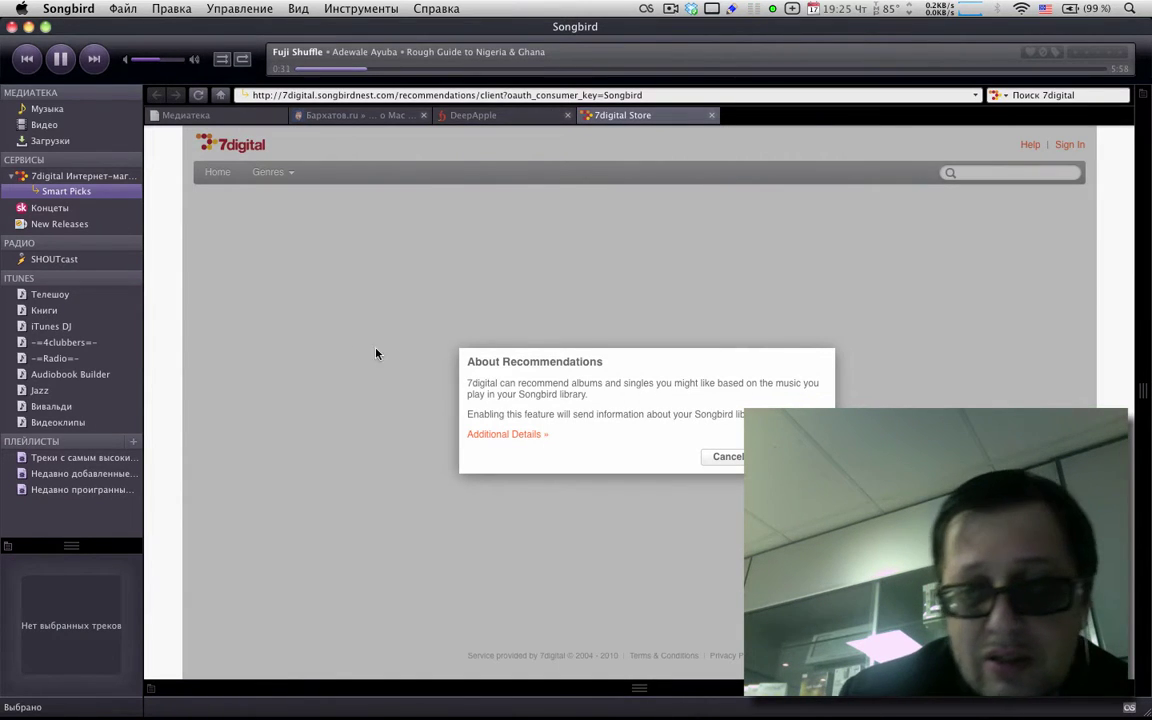
click(733, 456)
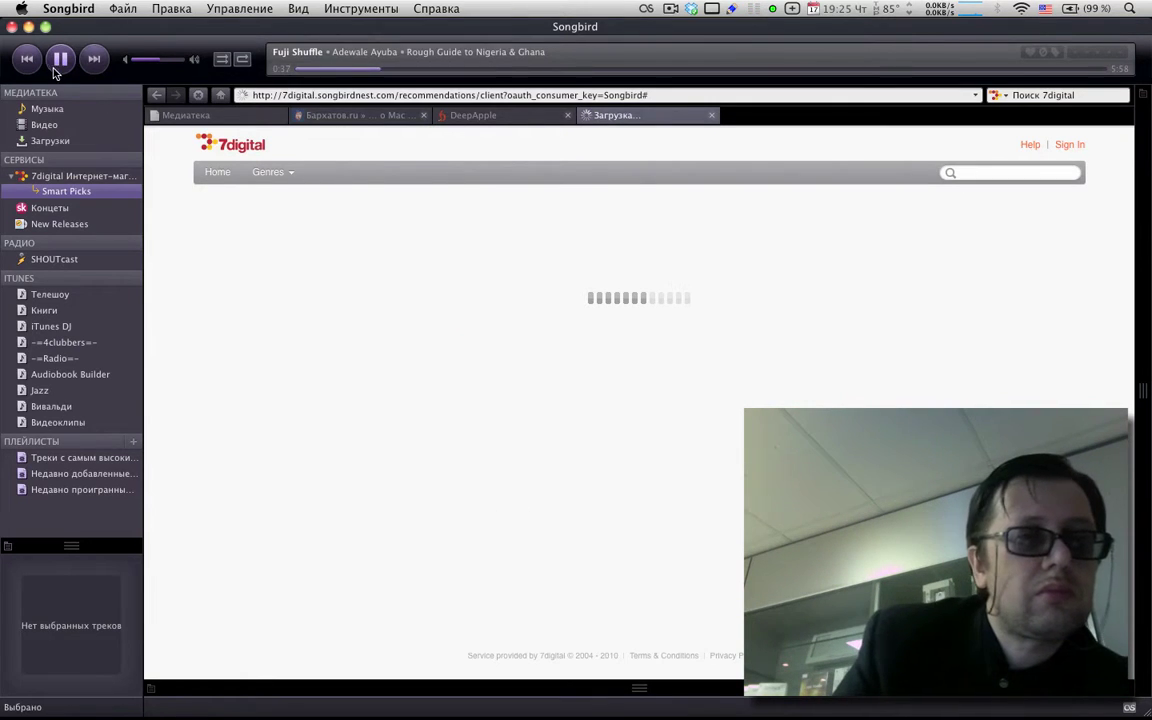
click(135, 60)
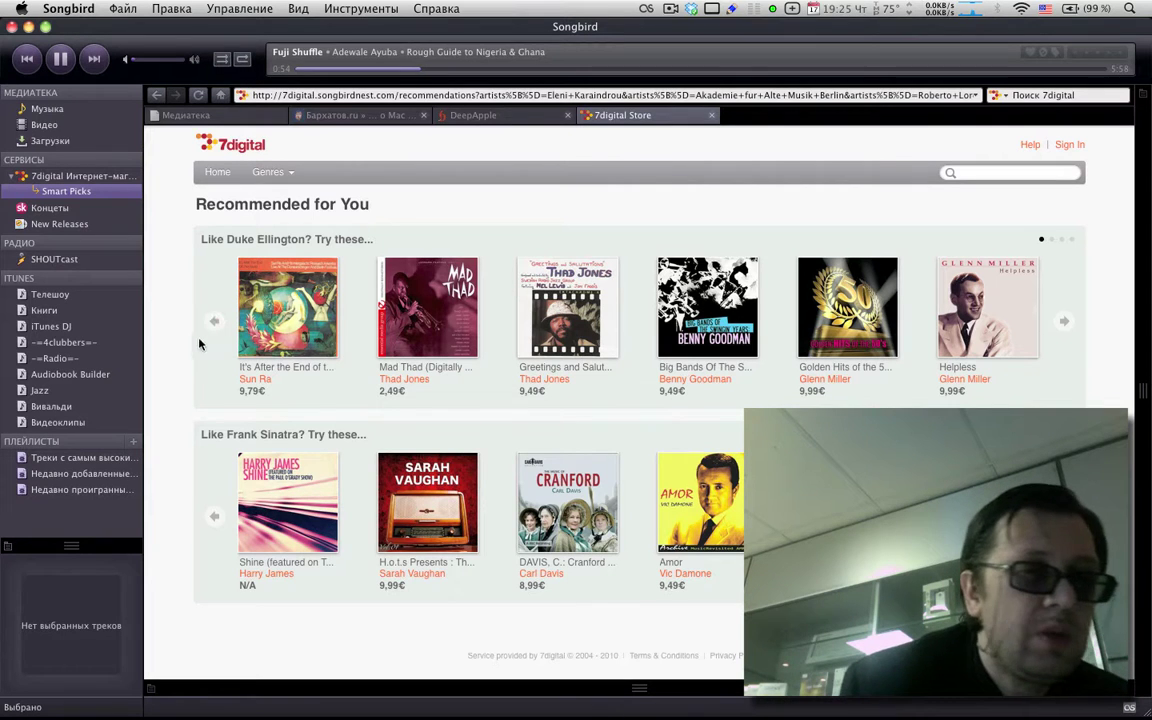
Step: Open the SHOUTcast radio directory and review the view, tools, playback control and file commands
click(60, 259)
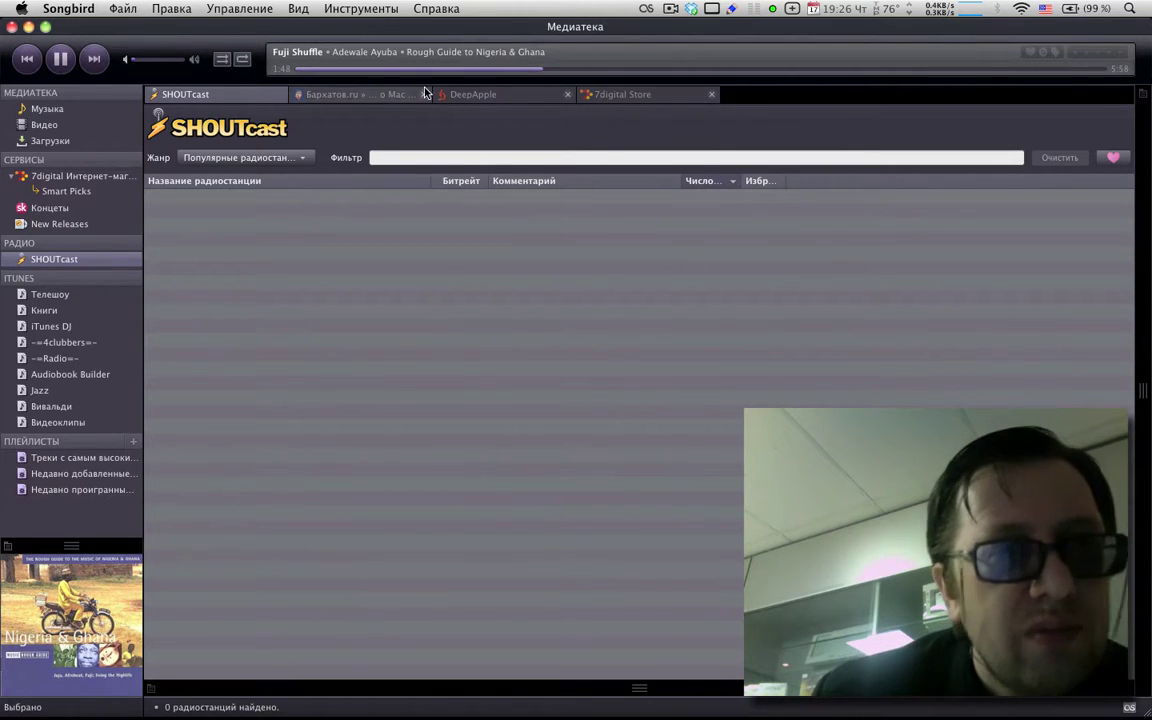
click(297, 9)
mouse_move(296, 29)
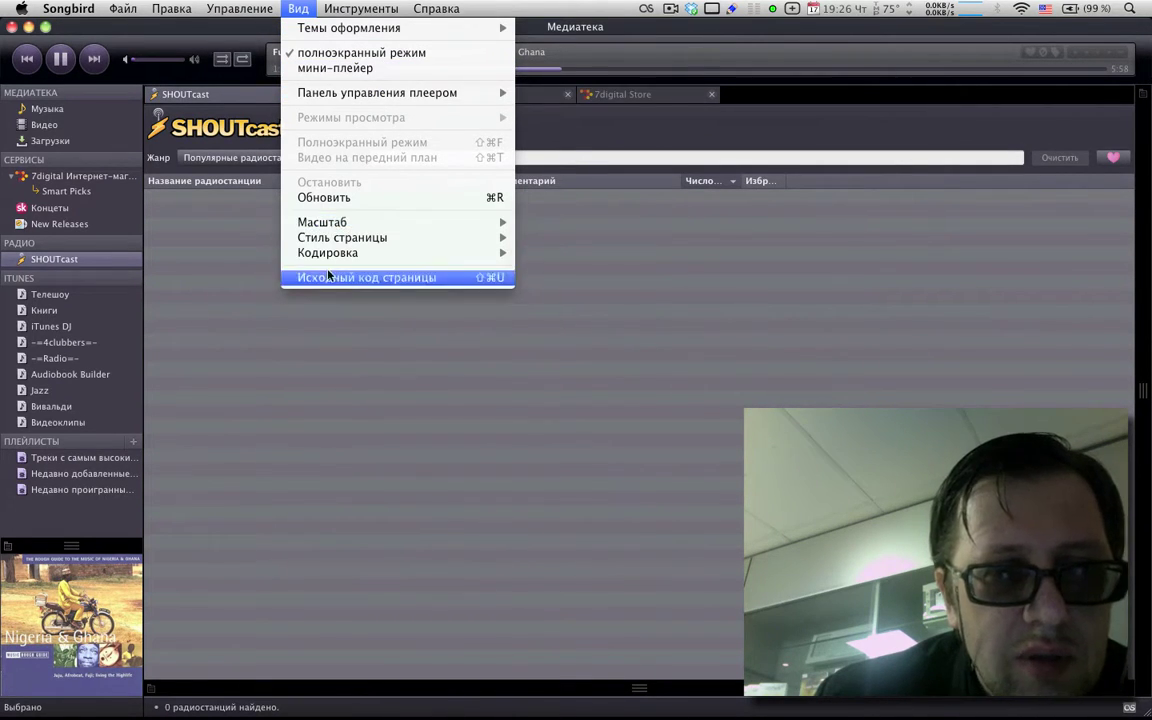
mouse_move(335, 11)
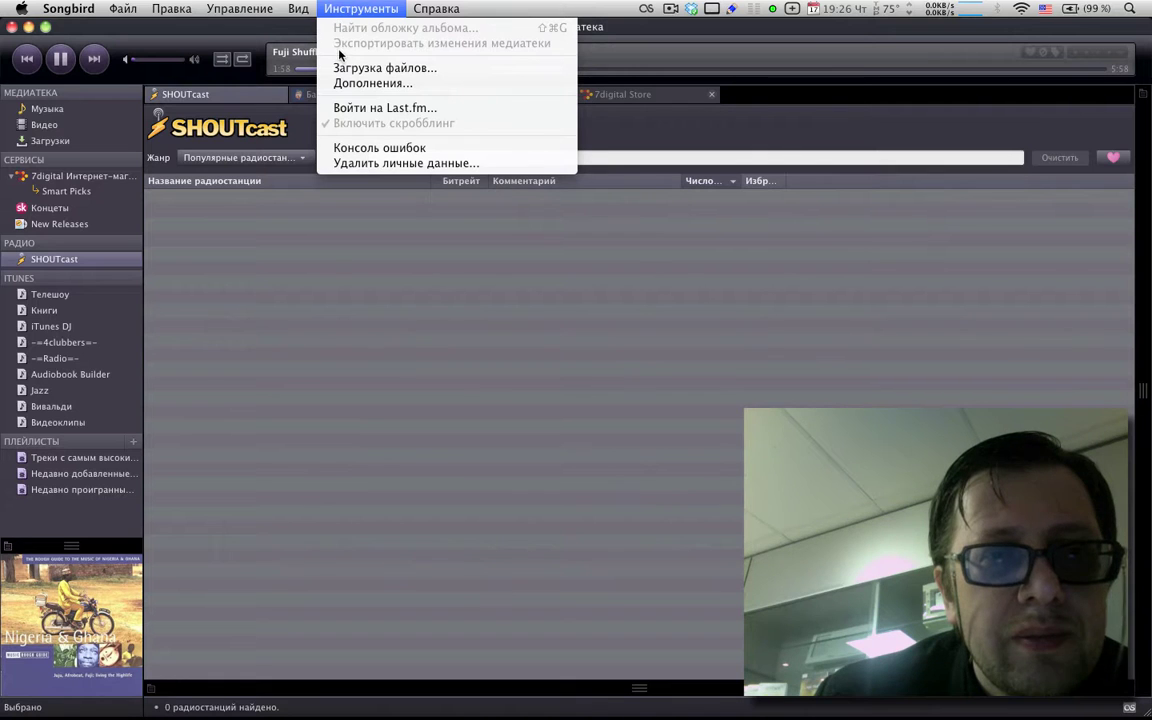
mouse_move(245, 7)
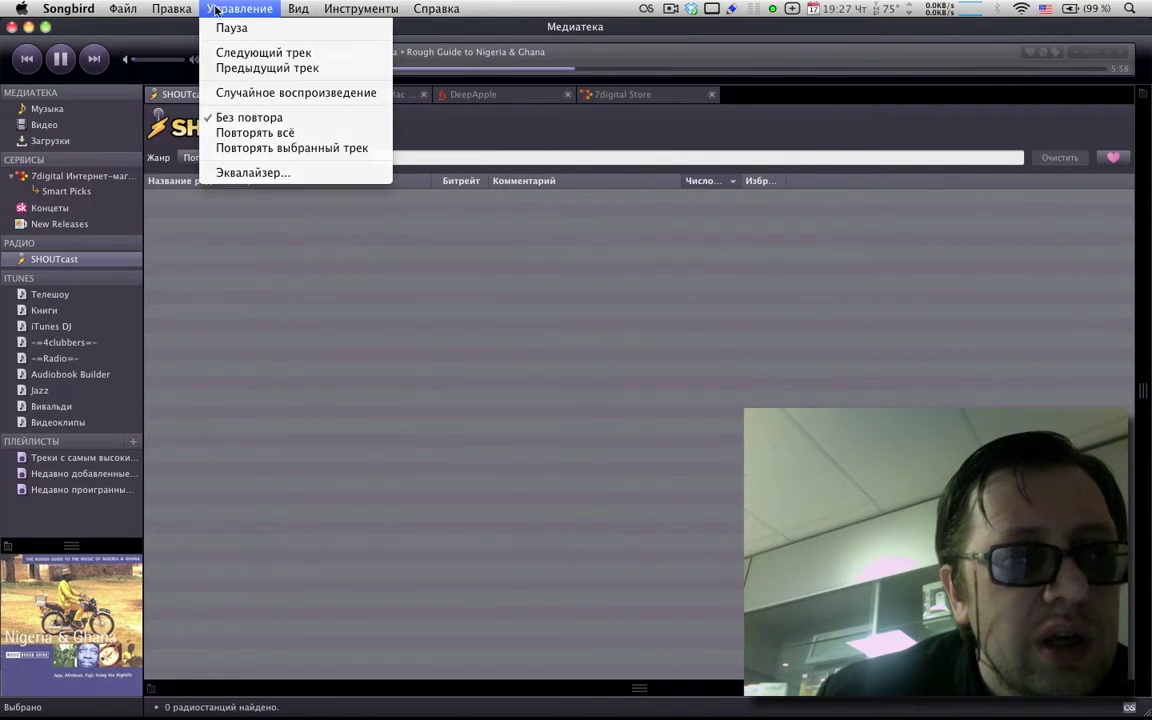
mouse_move(142, 8)
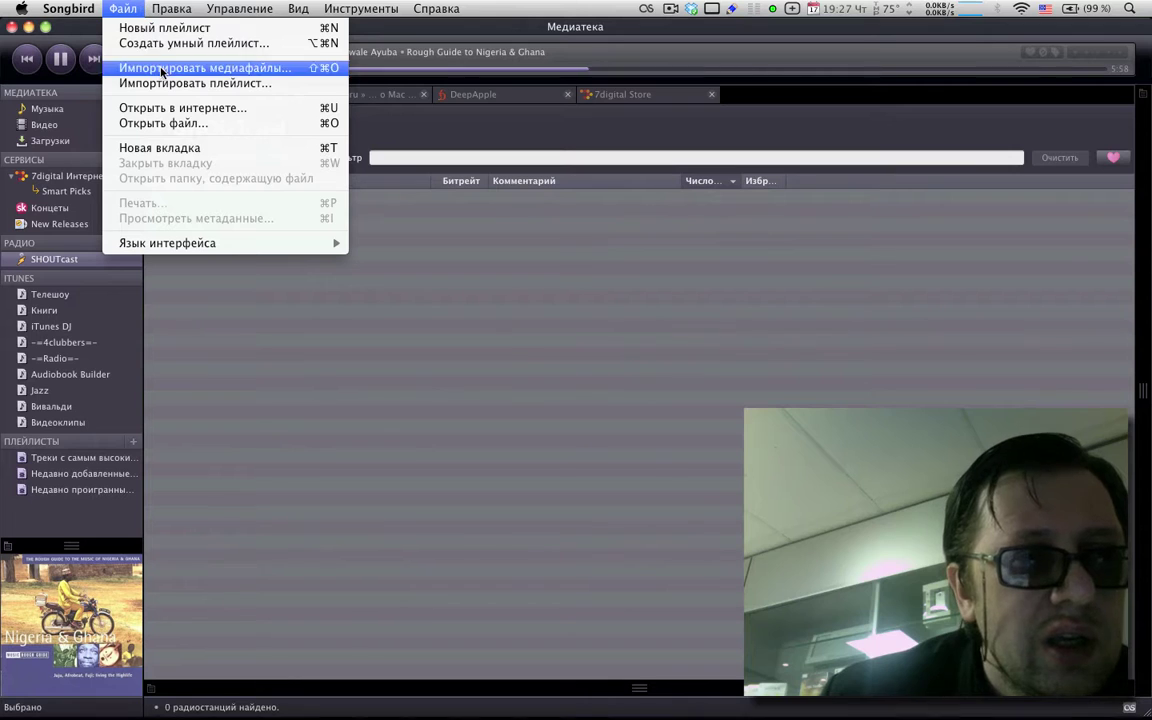
Step: Bring up and dismiss the prompt for playing media from a URL, and review the player control placement and encoding options
click(164, 110)
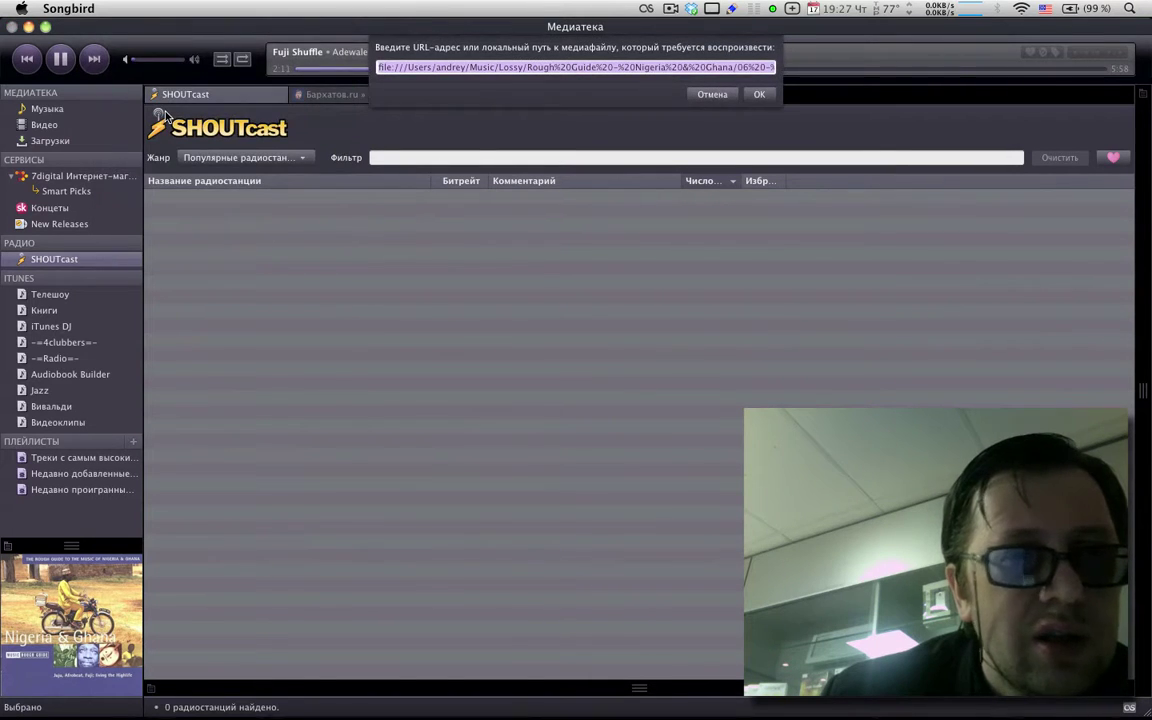
click(712, 94)
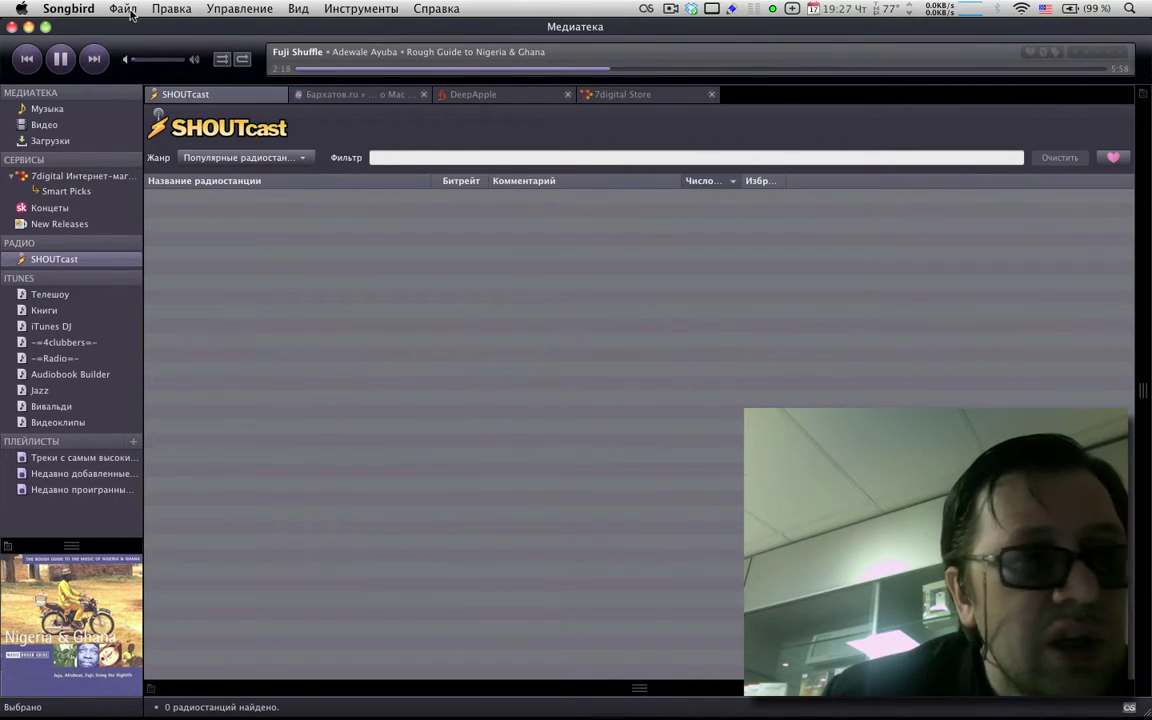
click(306, 8)
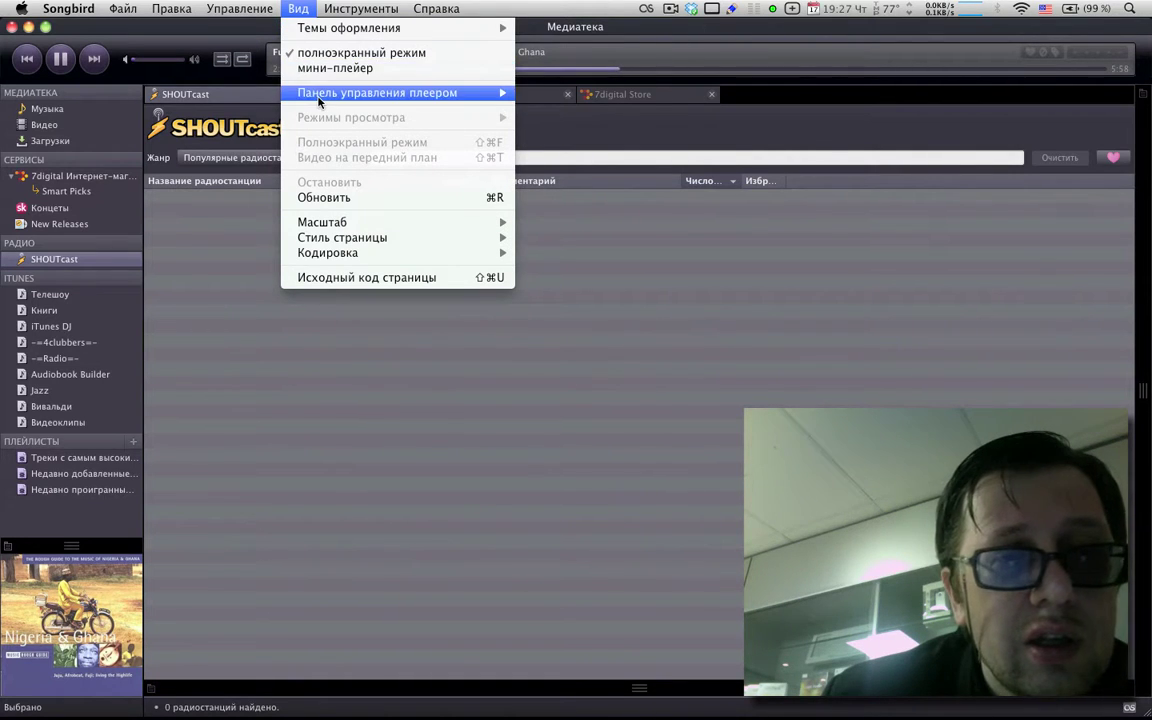
mouse_move(319, 101)
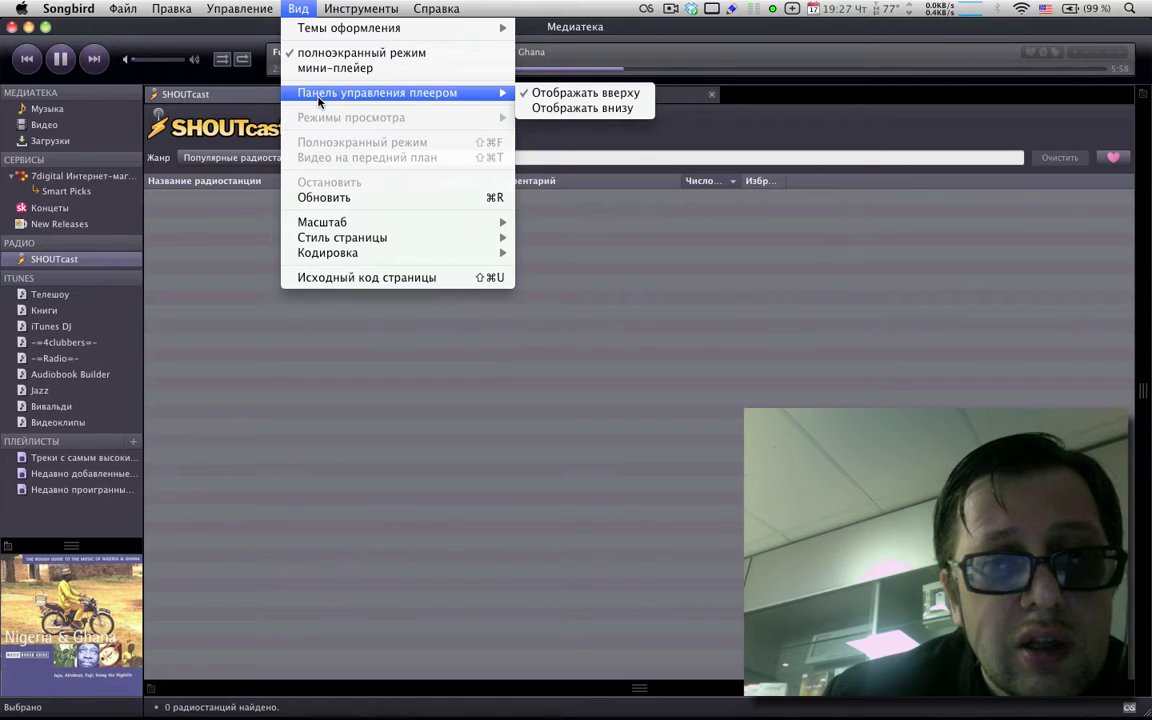
mouse_move(339, 226)
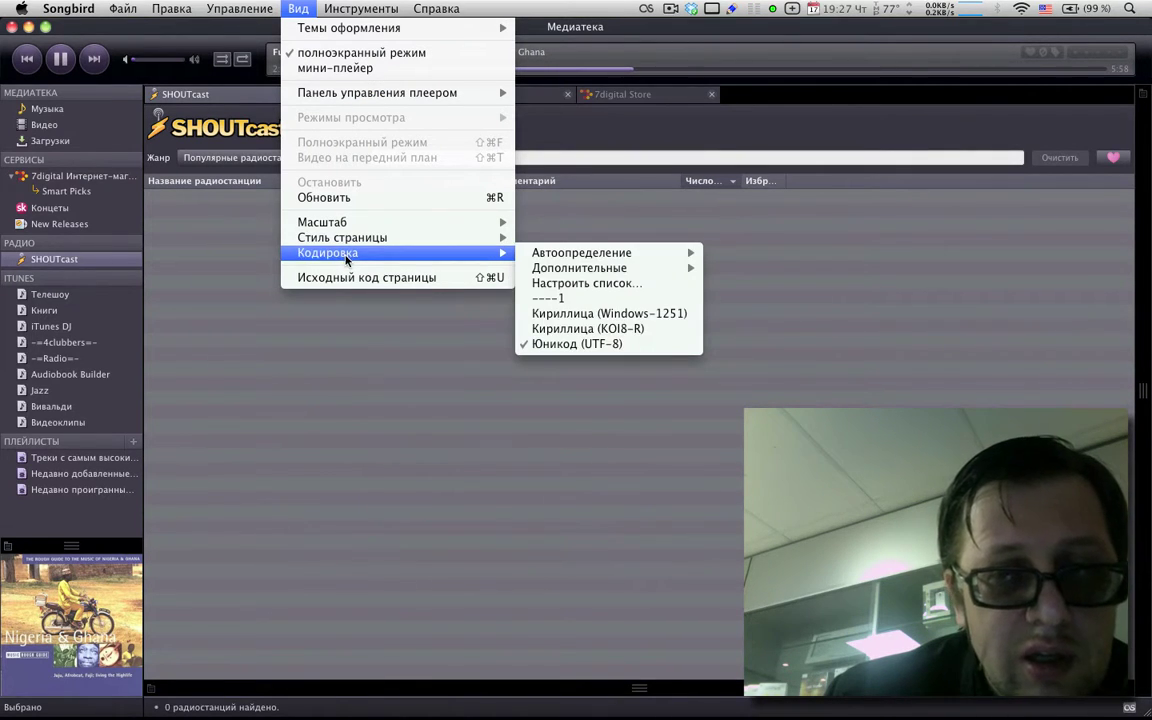
click(365, 406)
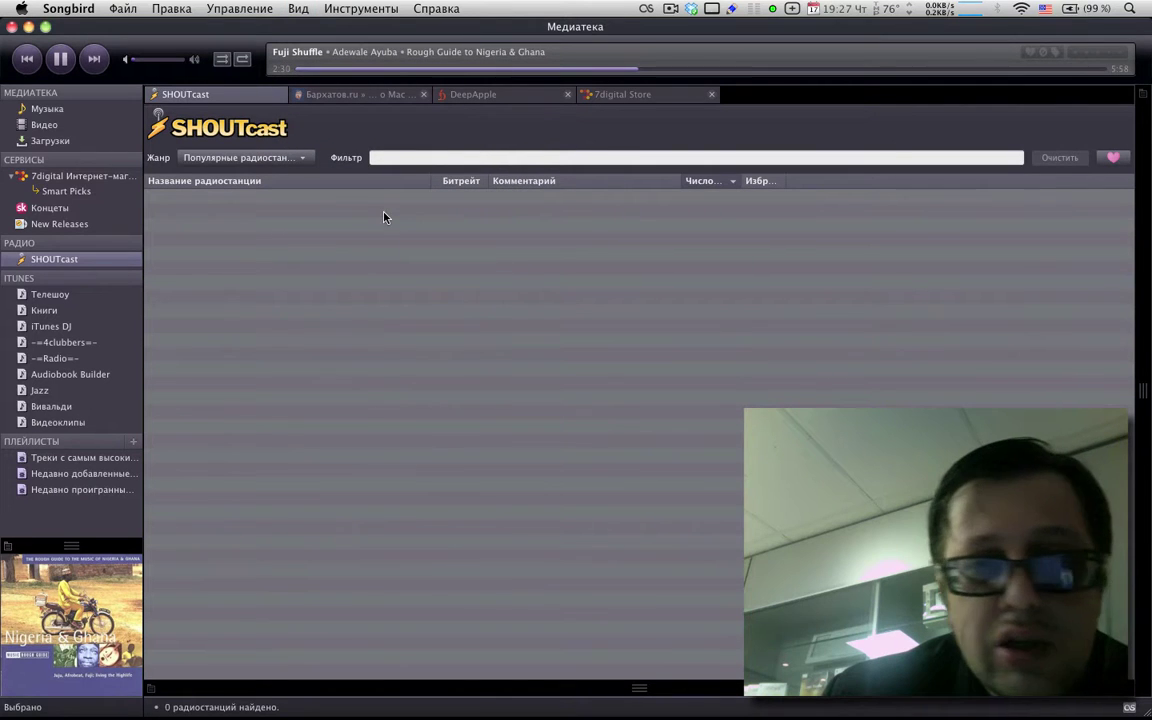
Step: View the open Mac OS articles page and the 7digital Store page, returning the store to its previous page
click(355, 94)
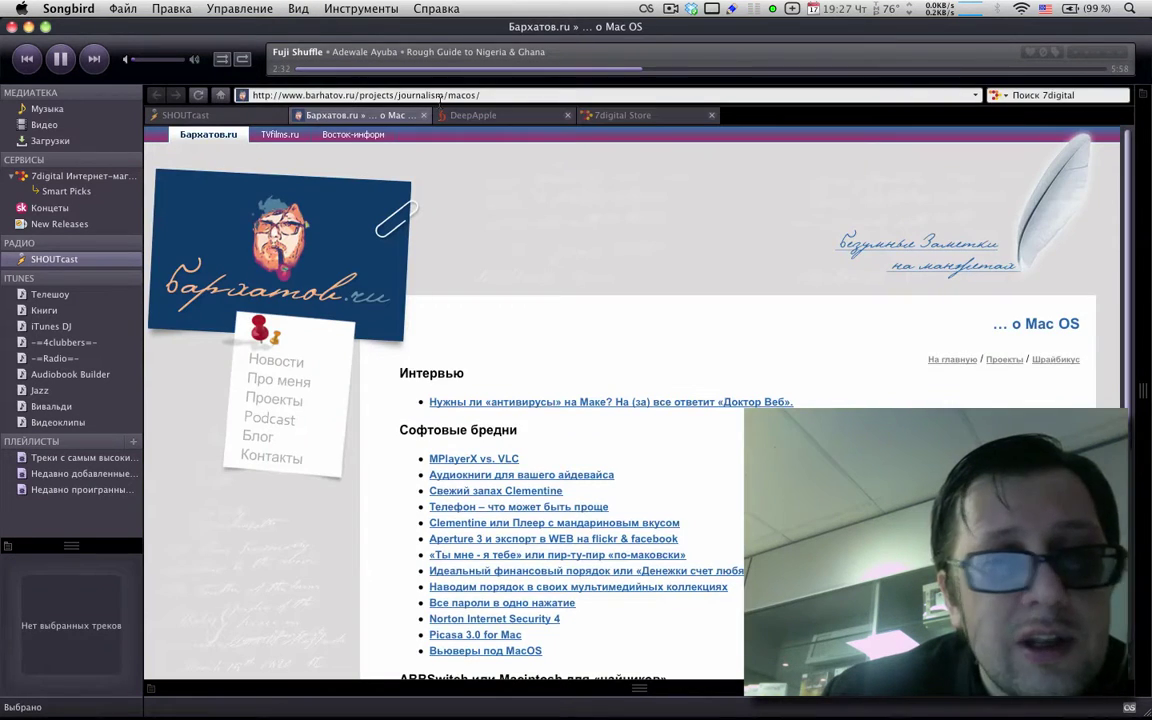
click(615, 115)
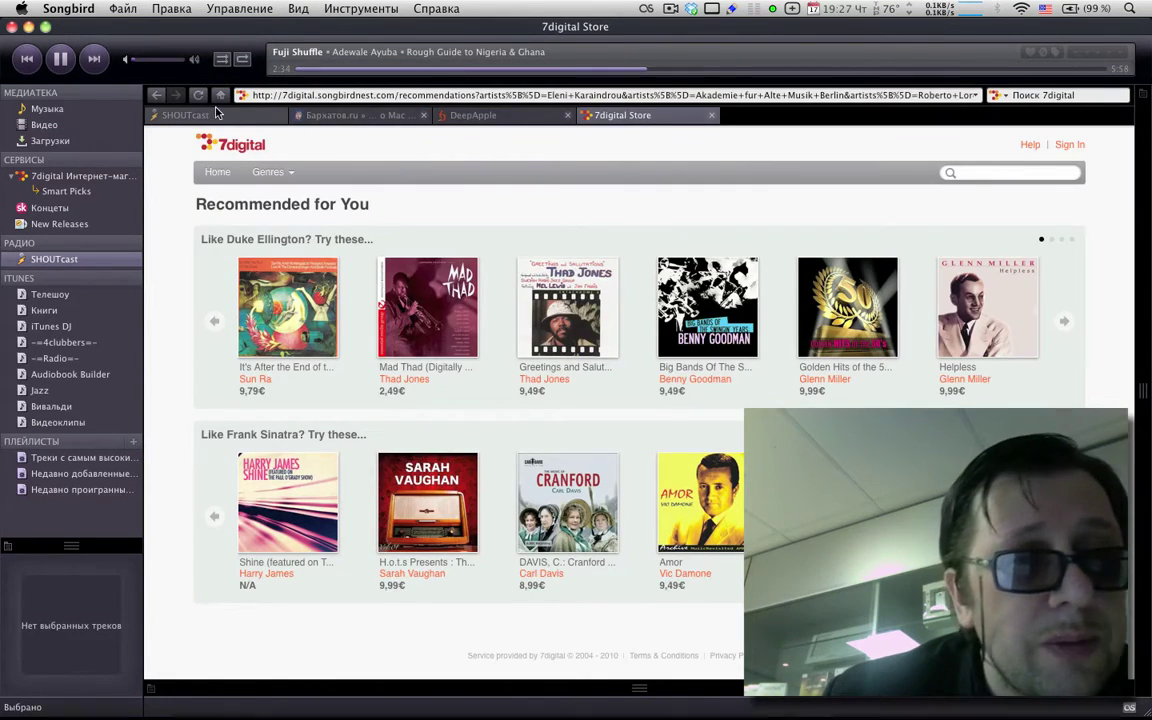
click(157, 95)
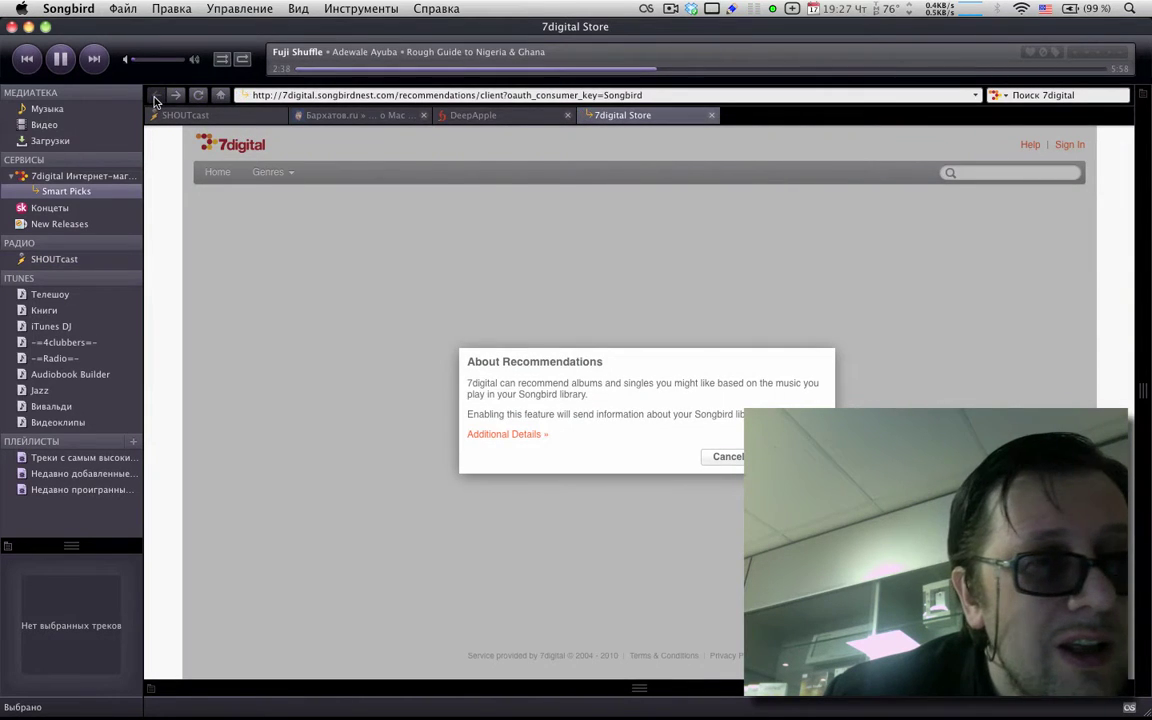
Step: View the library's Видео, Музыка and Загрузки sections, ending on the music list
click(54, 126)
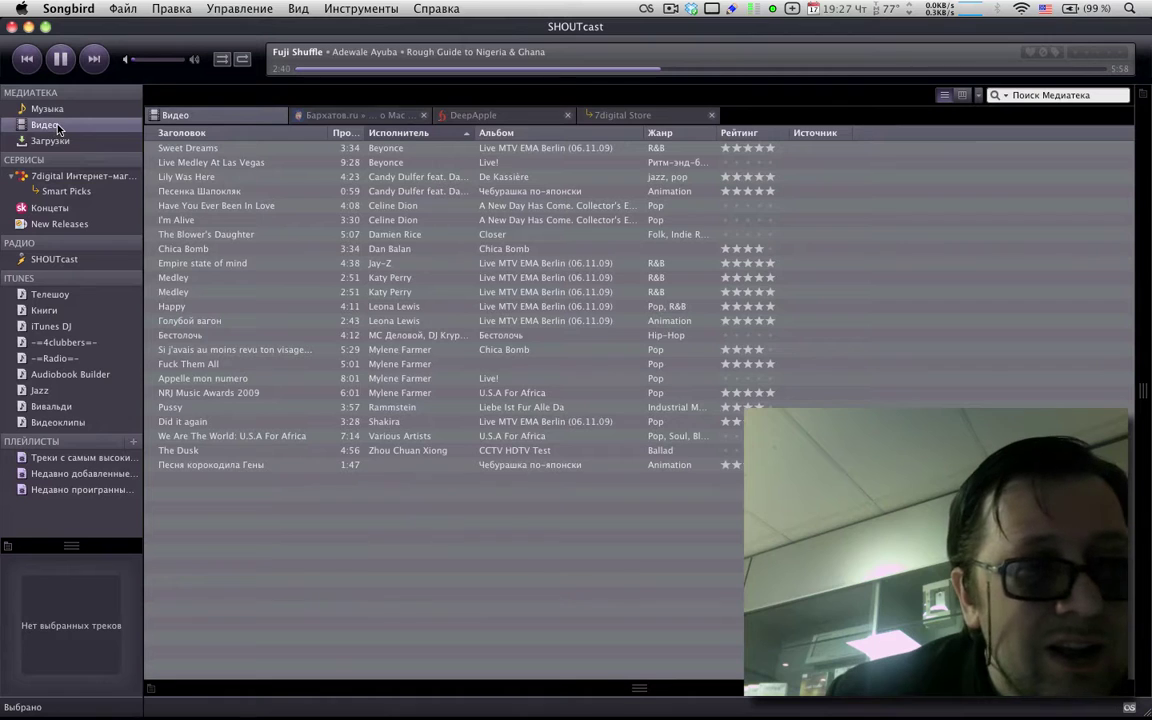
click(48, 110)
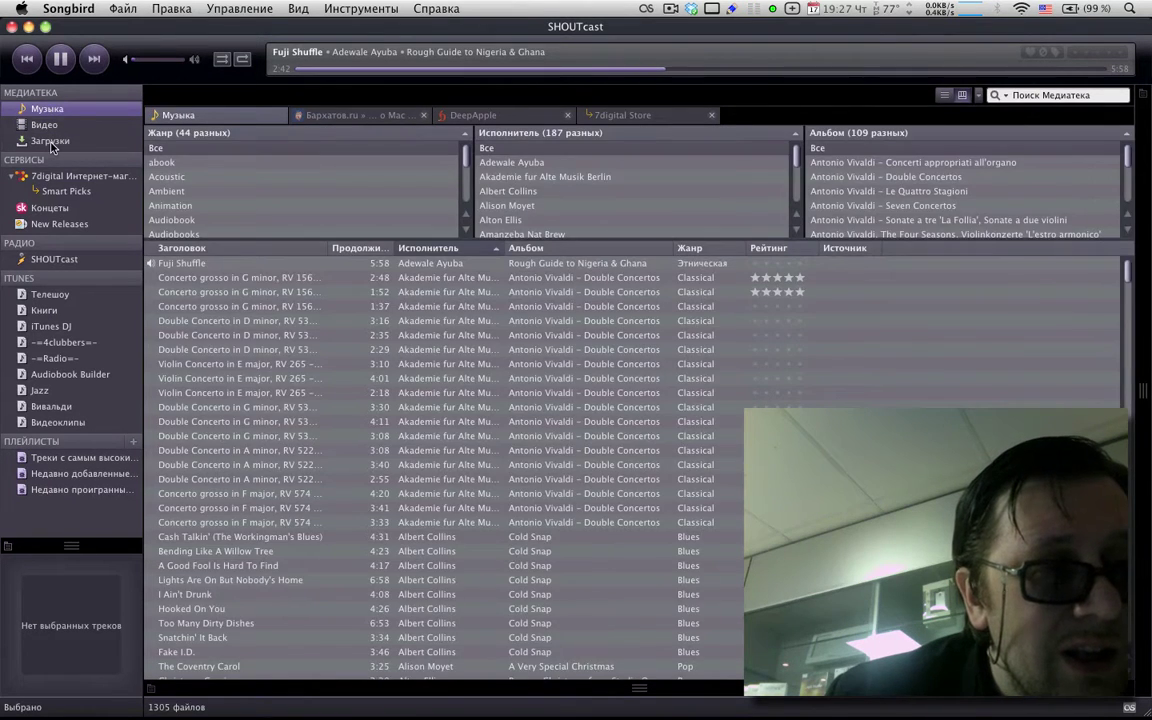
click(50, 138)
click(50, 110)
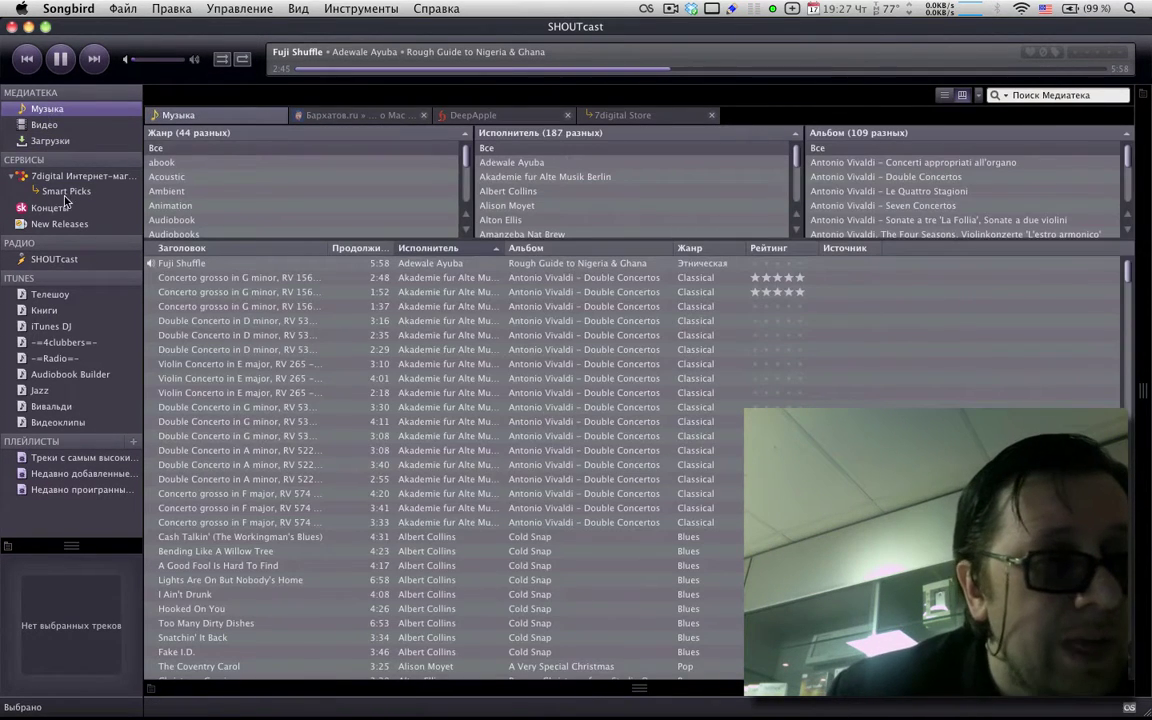
Step: View the New Releases and Concerts service pages, and collapse the album artwork pane
click(58, 222)
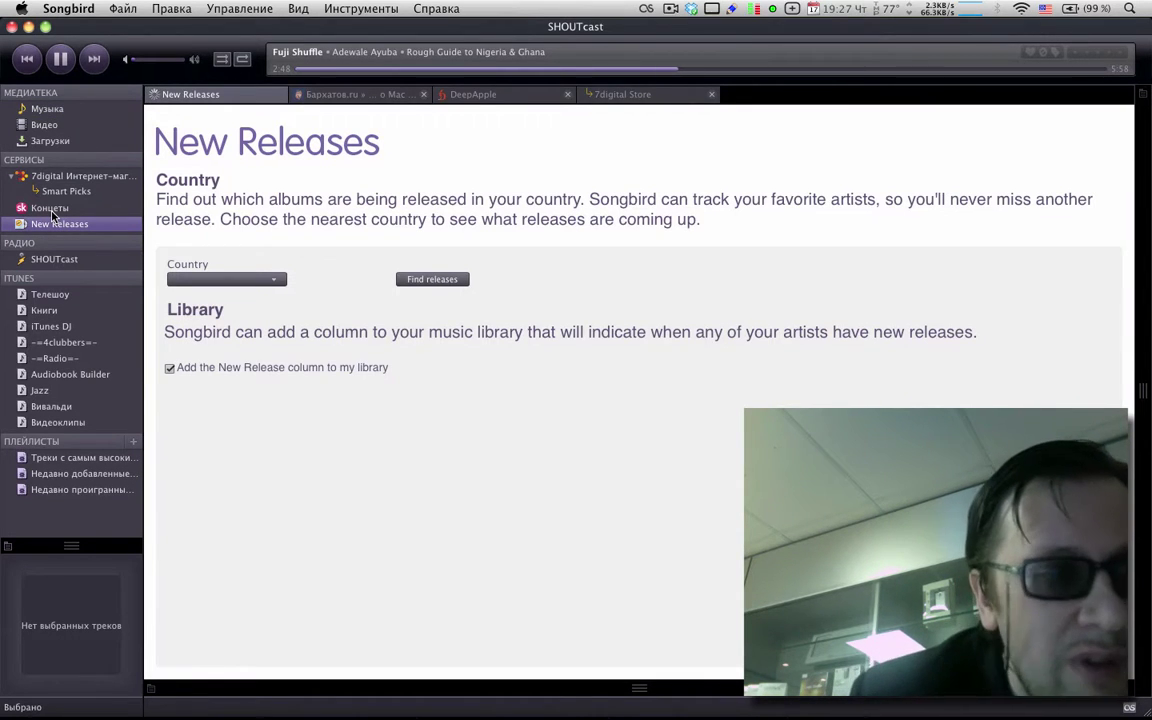
click(50, 209)
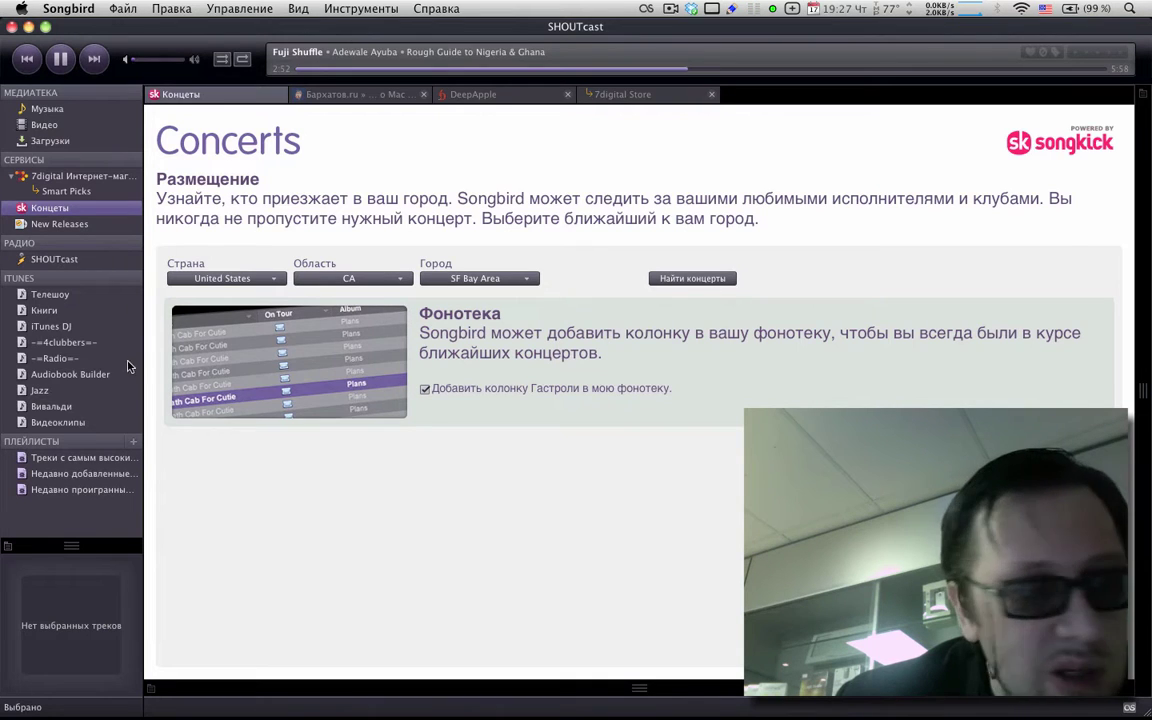
click(82, 546)
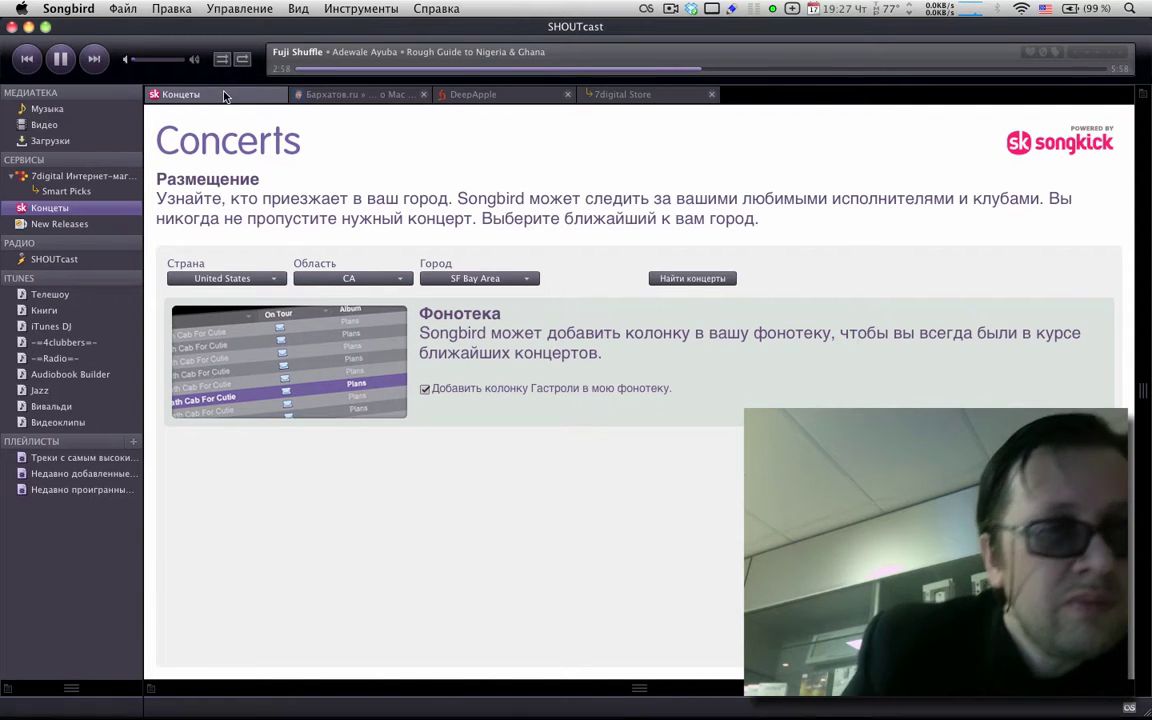
click(242, 60)
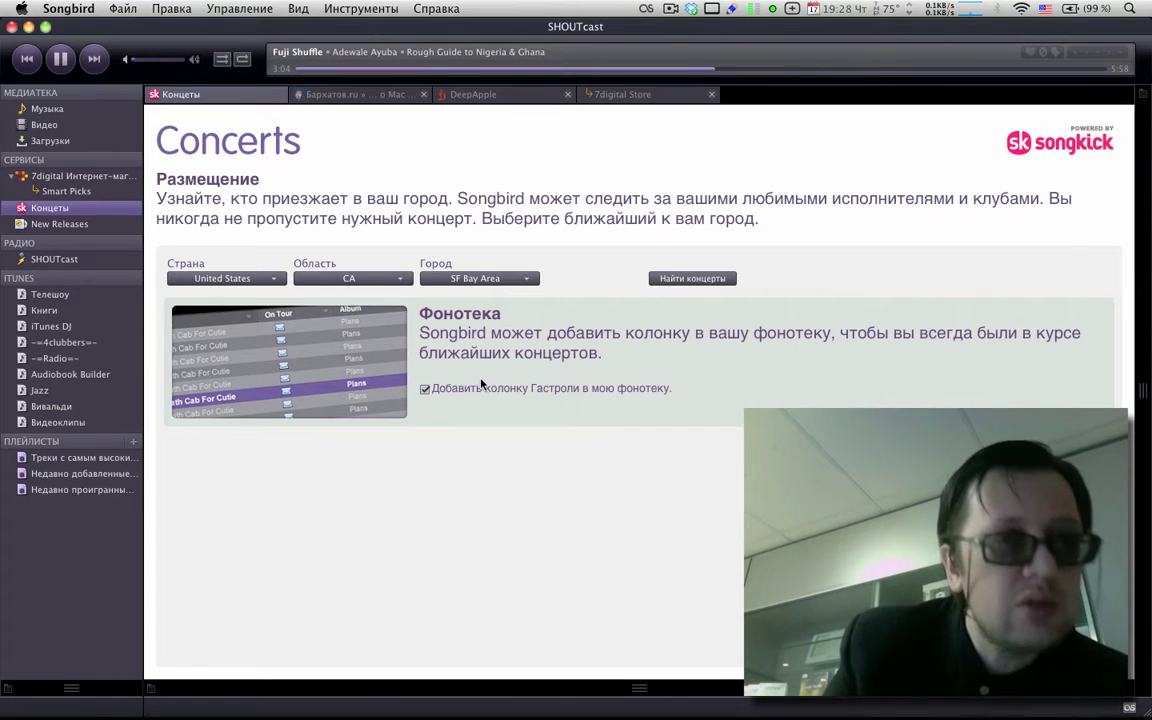
Step: Examine the SHOUTcast, Веб-контент and Дополнительно sections of the preferences, and close the preferences window
click(70, 9)
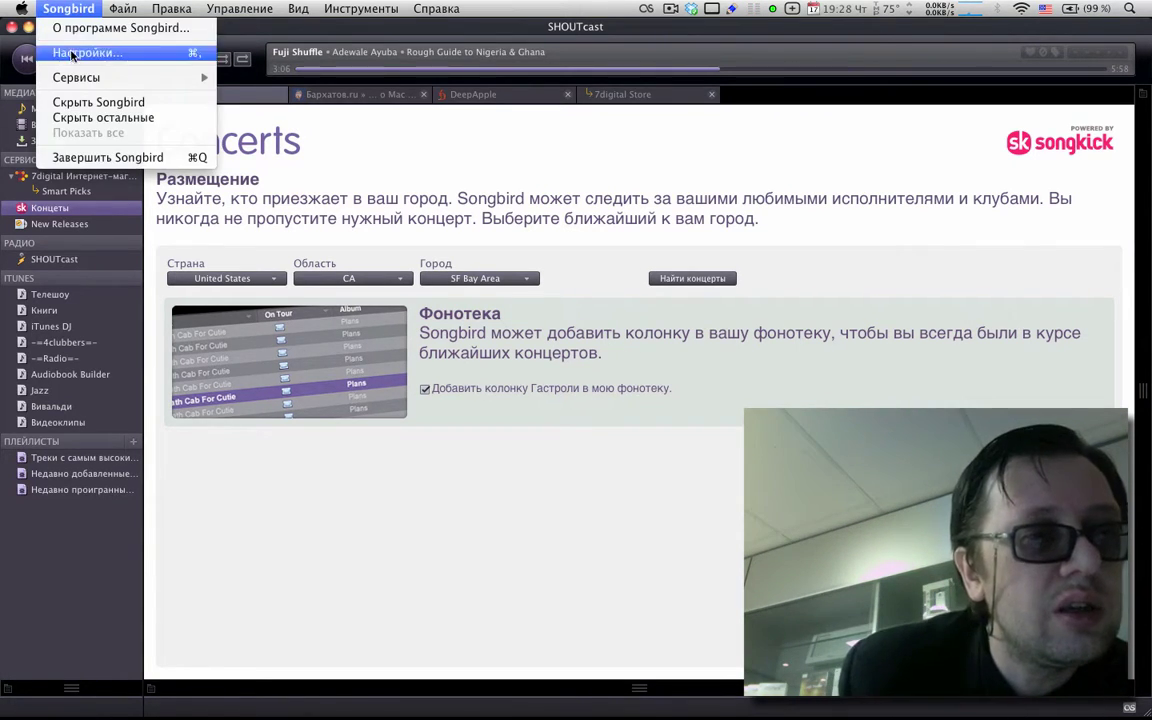
click(66, 52)
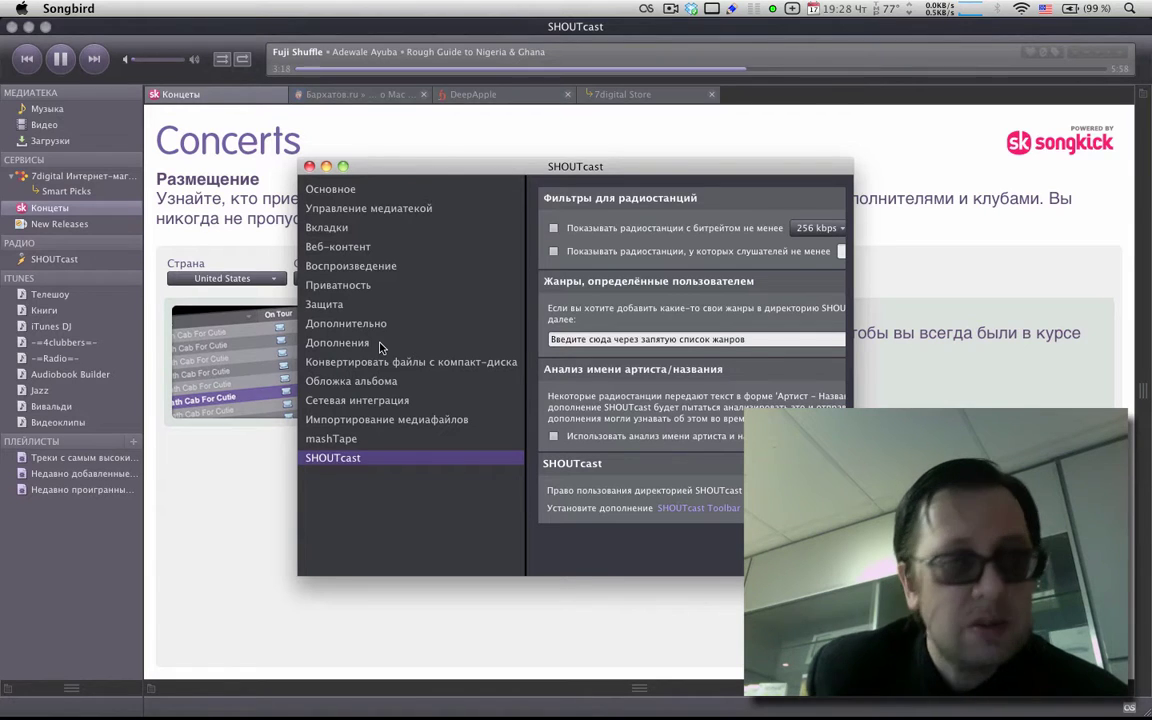
click(352, 250)
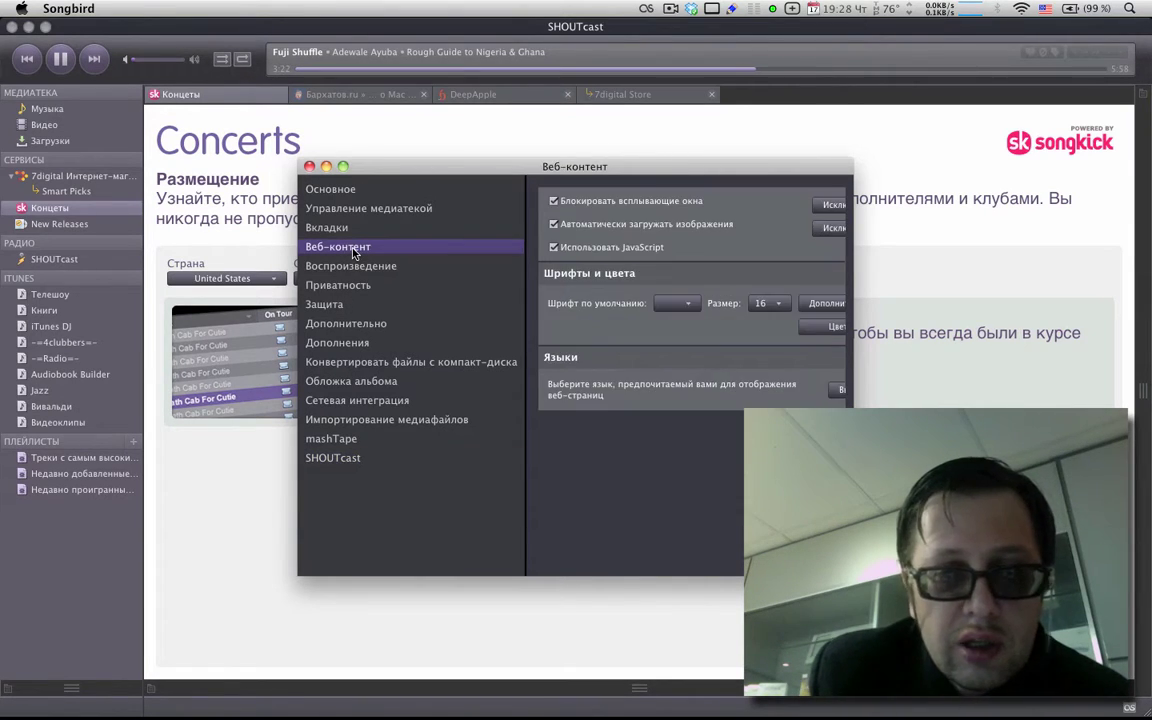
click(350, 326)
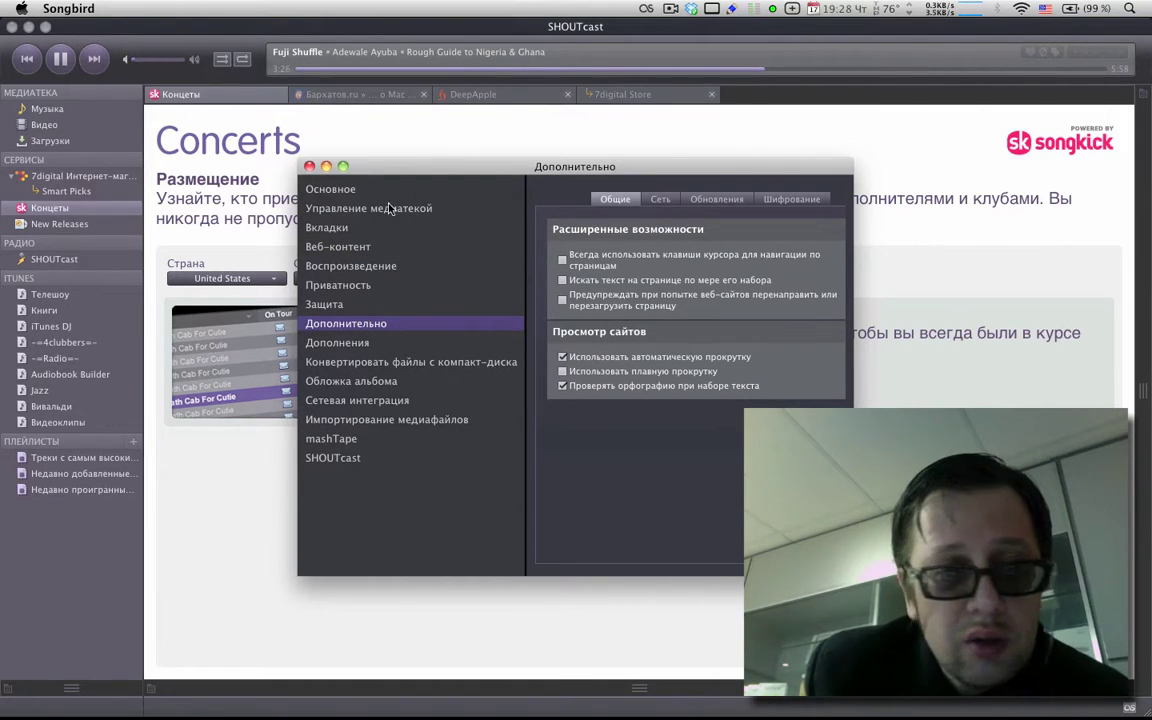
click(309, 166)
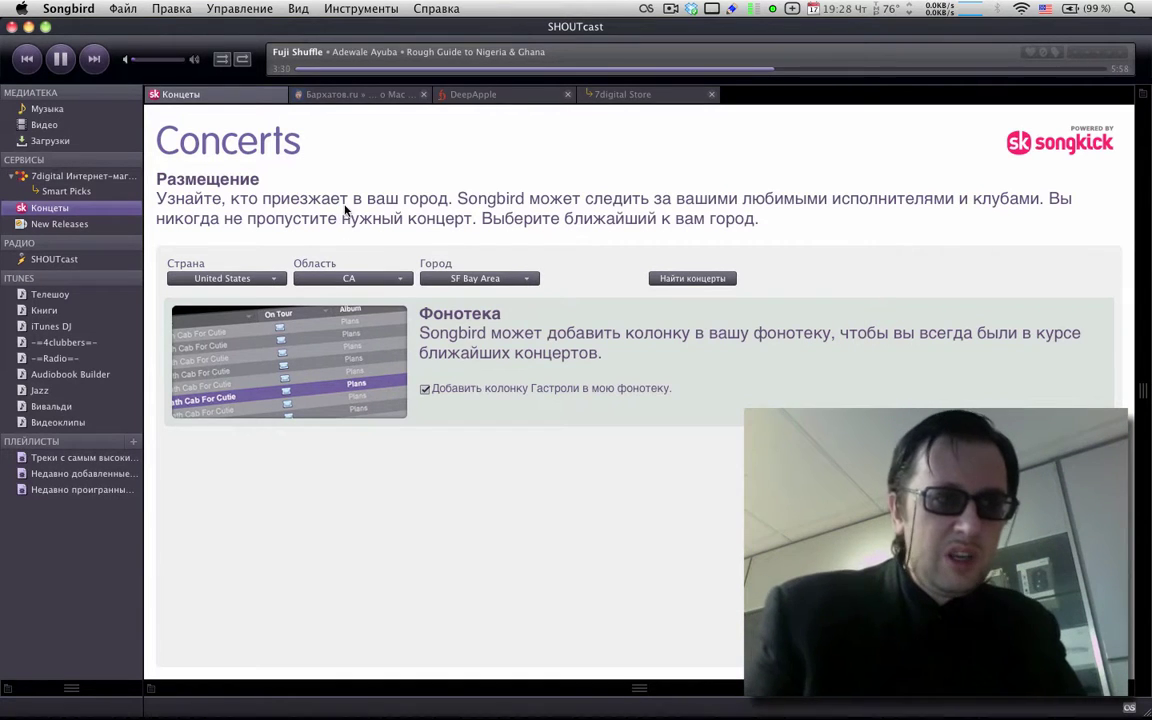
Step: Glance at the Mac OS articles and Concerts pages, and browse the music library's track list
click(305, 92)
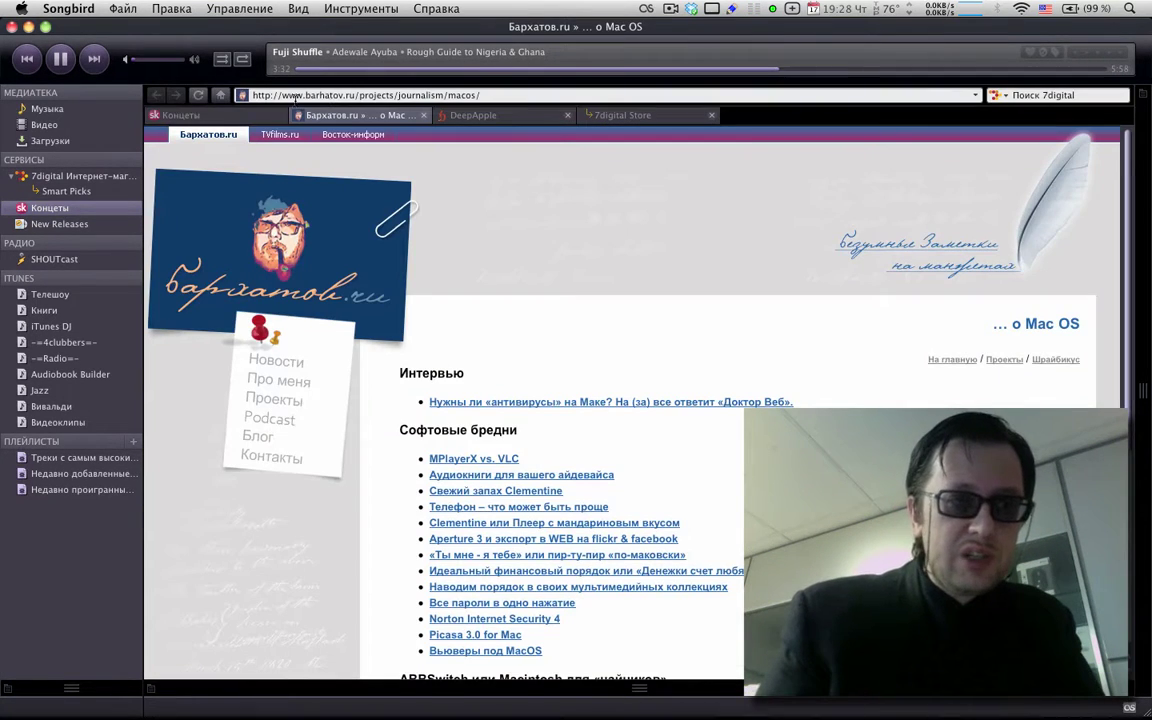
click(212, 95)
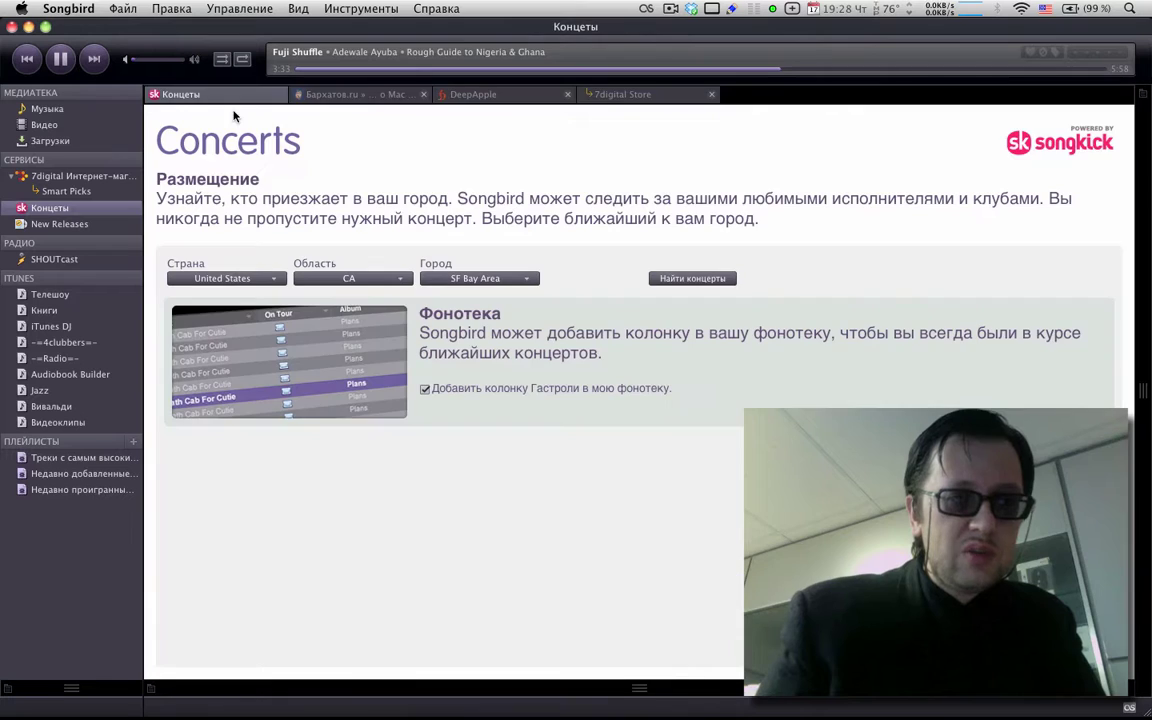
click(56, 108)
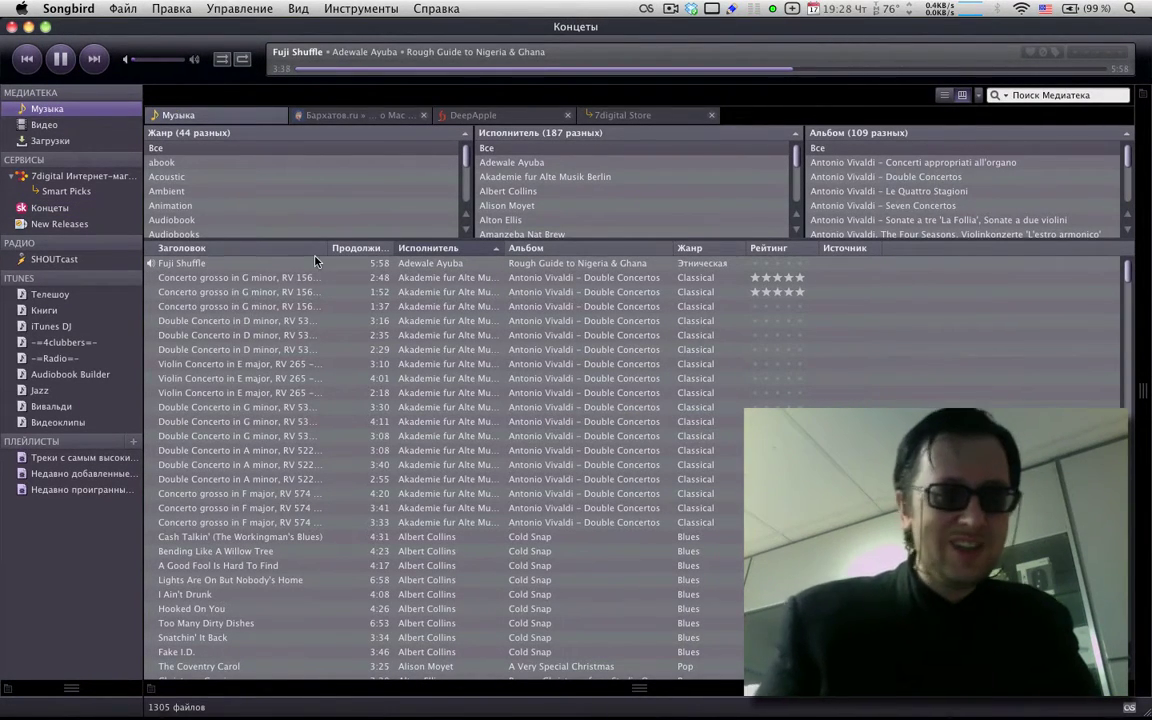
scroll(356, 287, down, 3)
scroll(397, 323, up, 3)
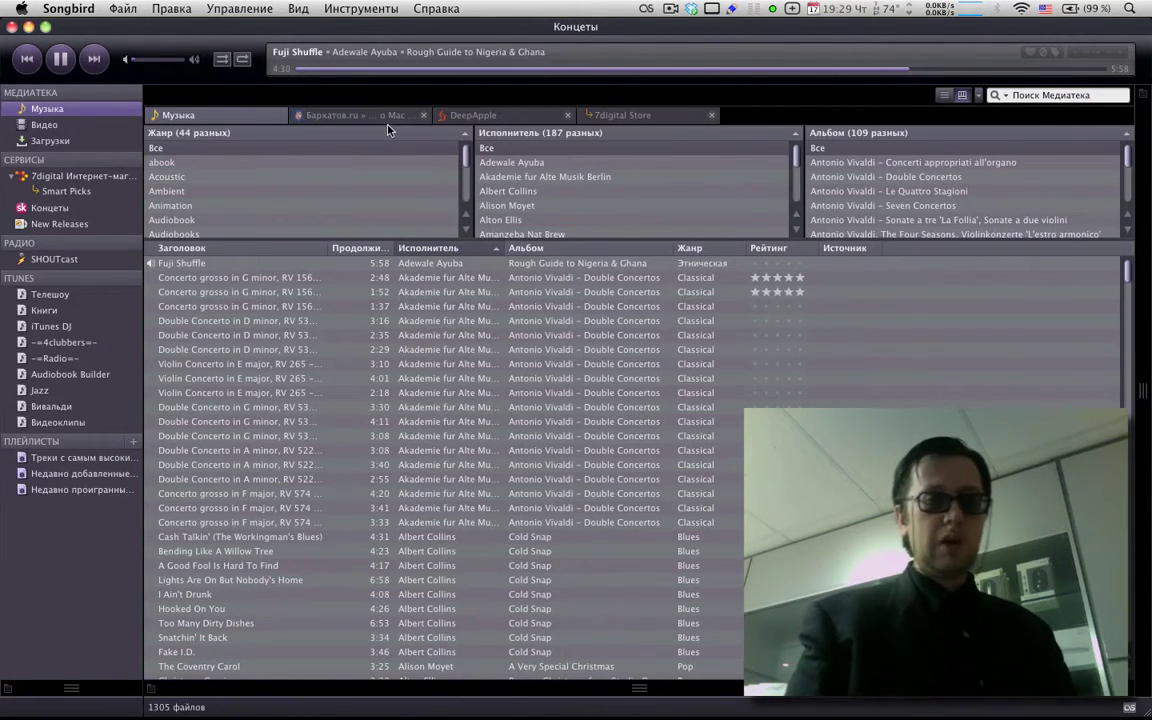
Step: Show the Mac OS articles page and look through the news on the DeepApple site
click(346, 114)
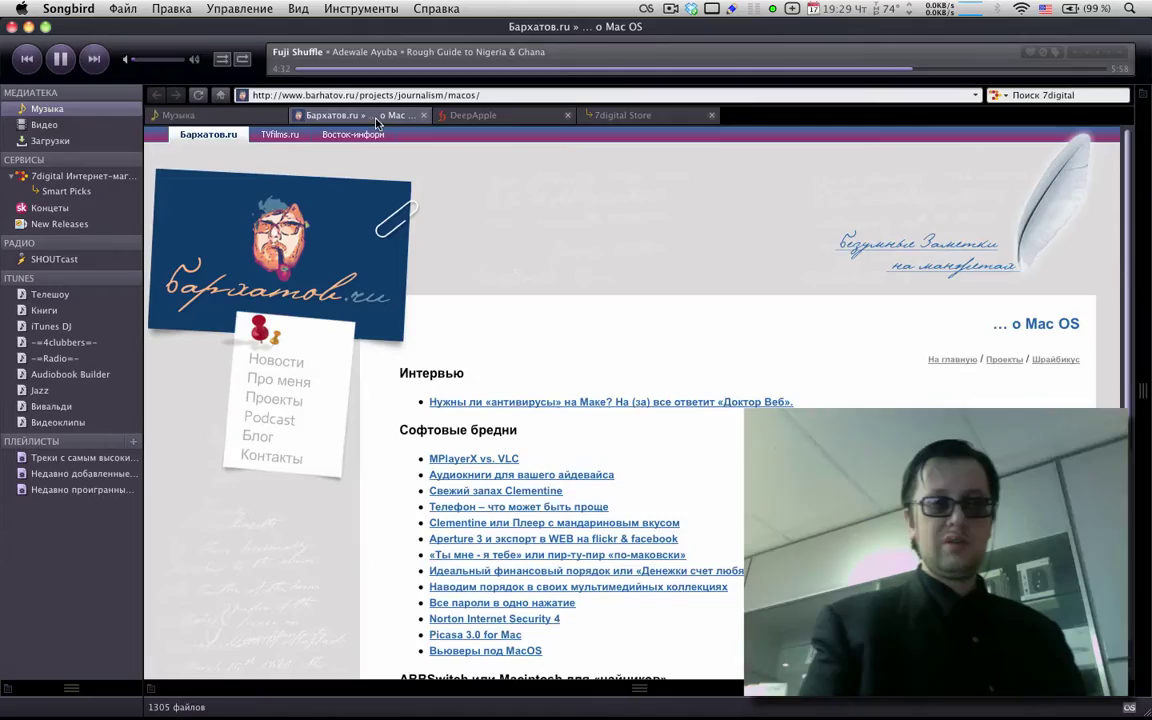
click(478, 116)
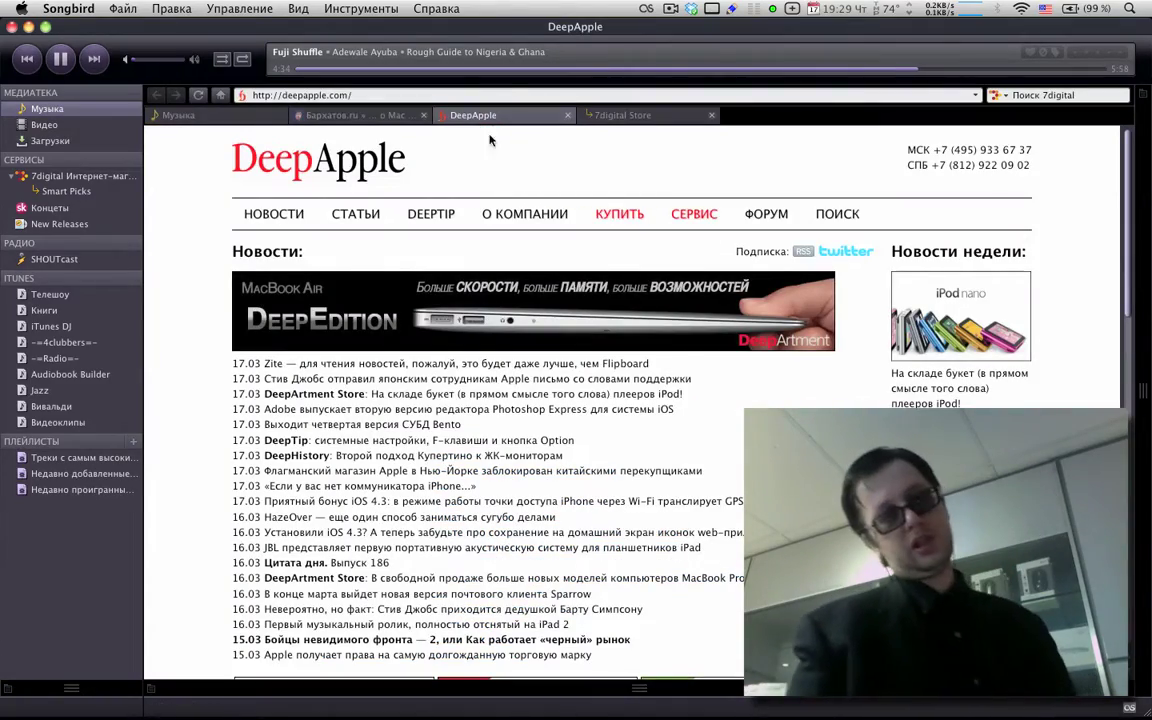
scroll(550, 300, down, 10)
scroll(600, 390, up, 10)
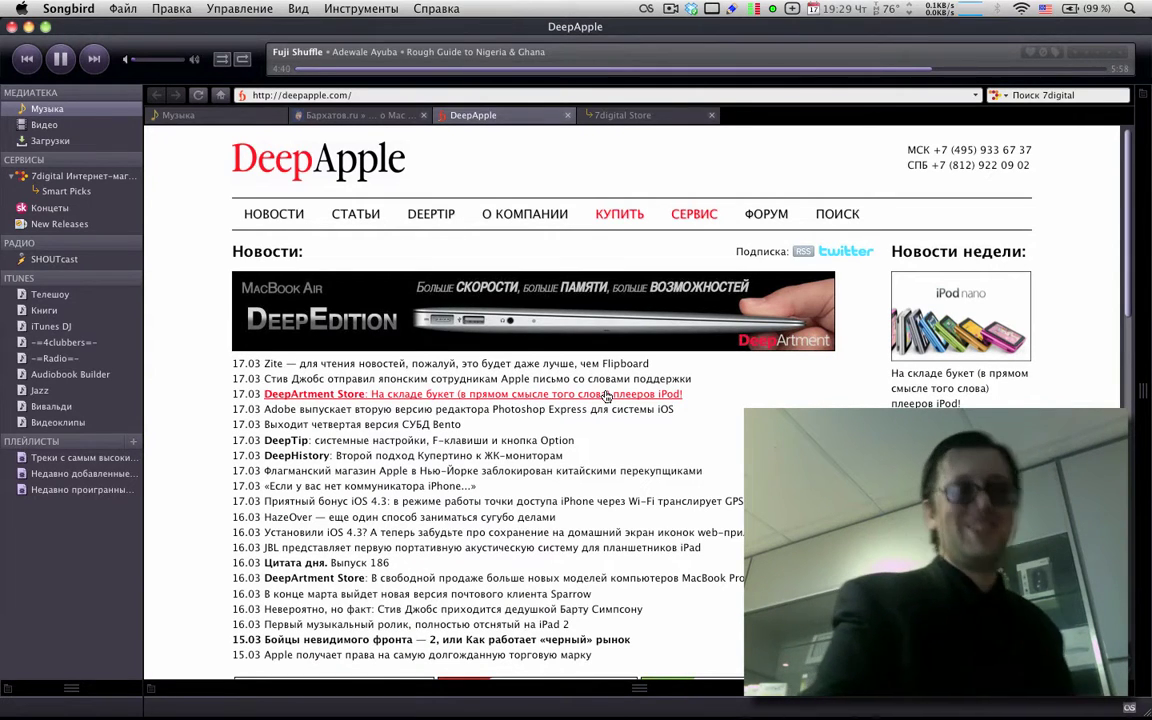
Step: Minimize the Songbird window and switch to Finder's Плеера folder
key(super+m)
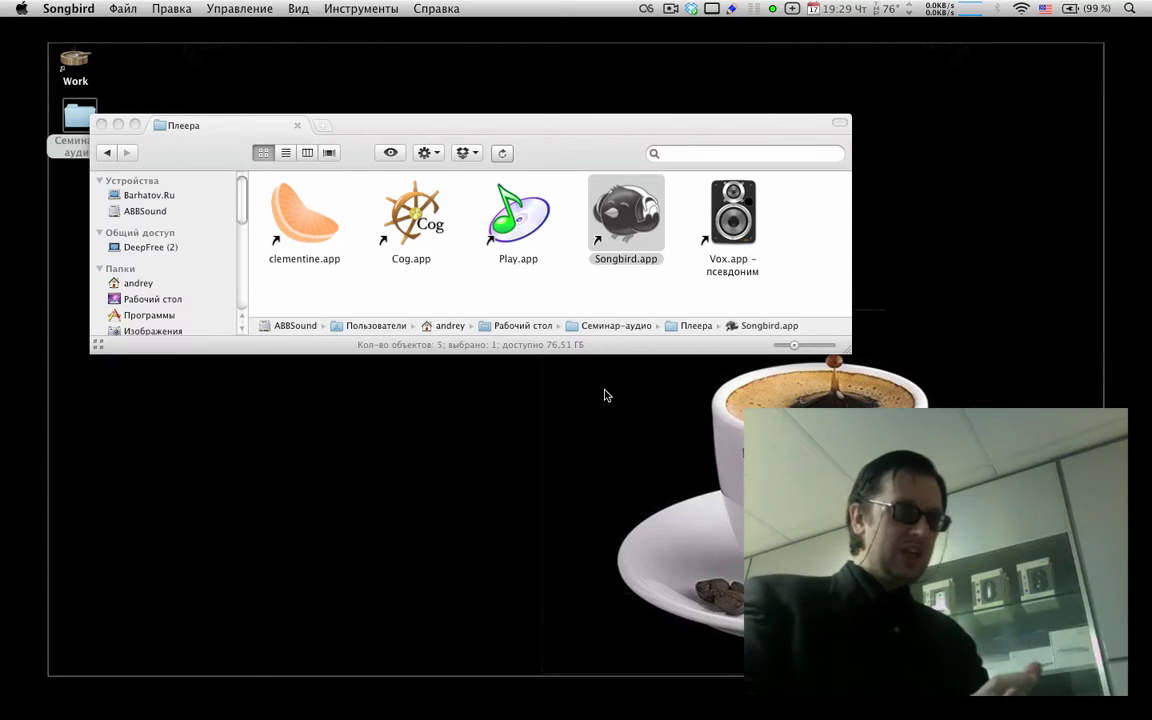
key(super+Tab)
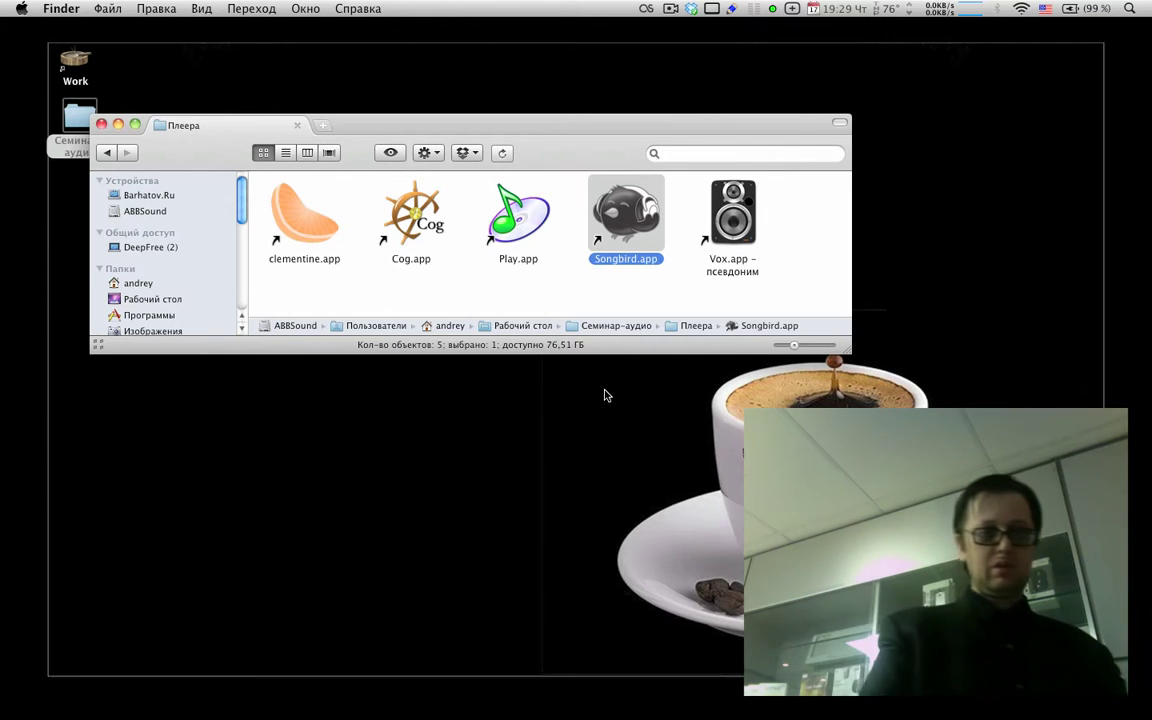
Step: Launch Clementine from the Плеера folder, reposition its window on the desktop, and turn on the Kittens extension
click(303, 223)
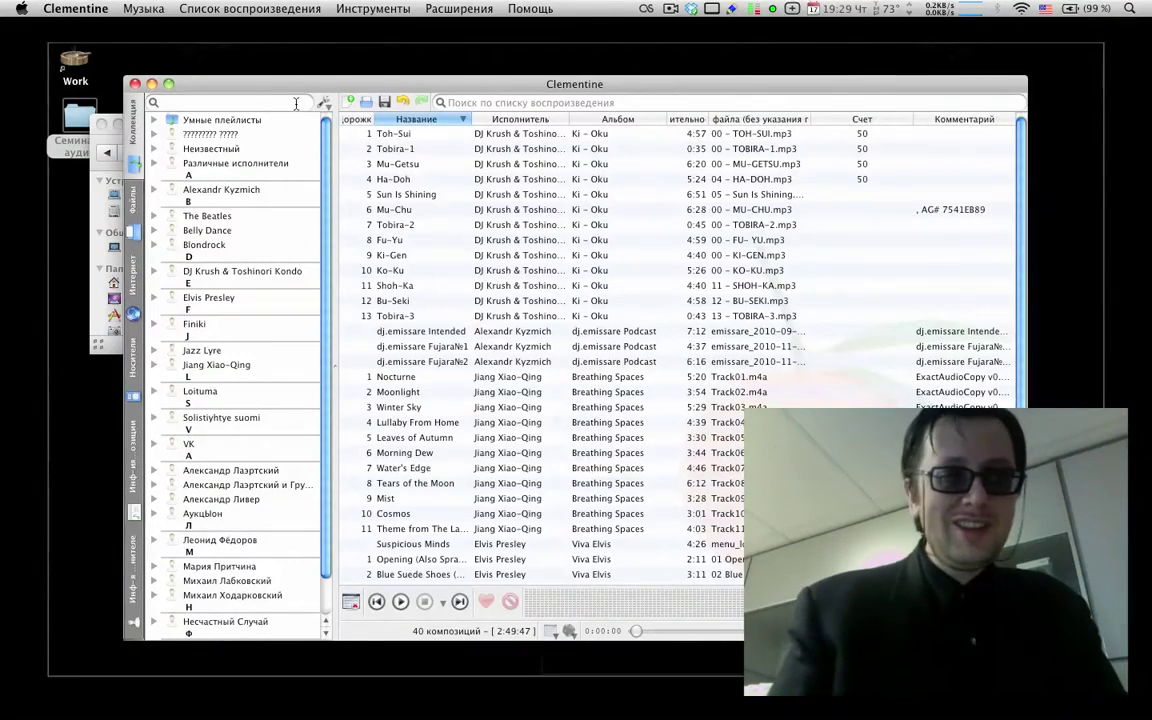
drag(278, 88, 250, 70)
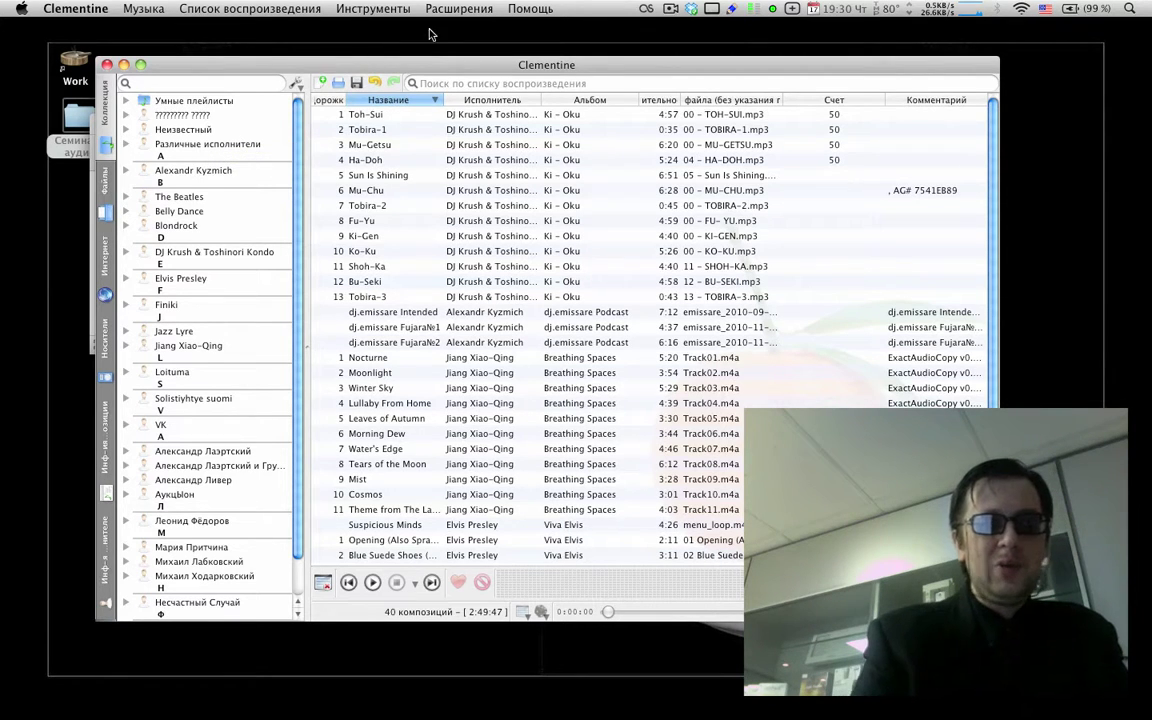
click(455, 9)
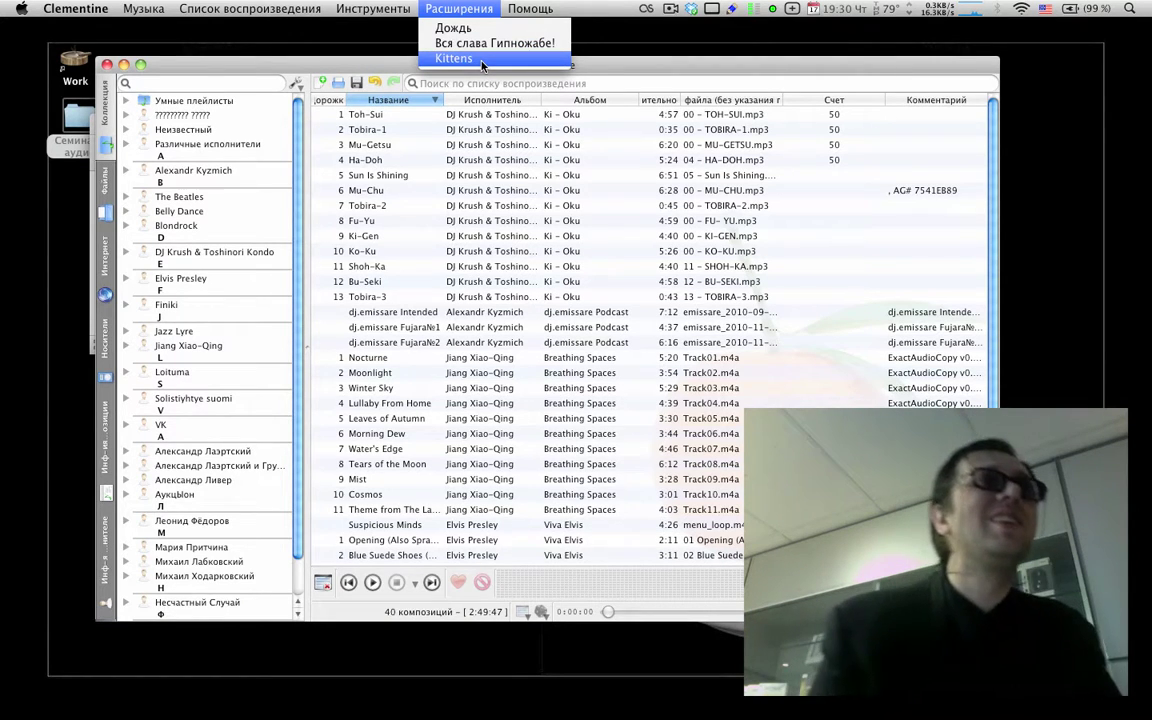
click(193, 77)
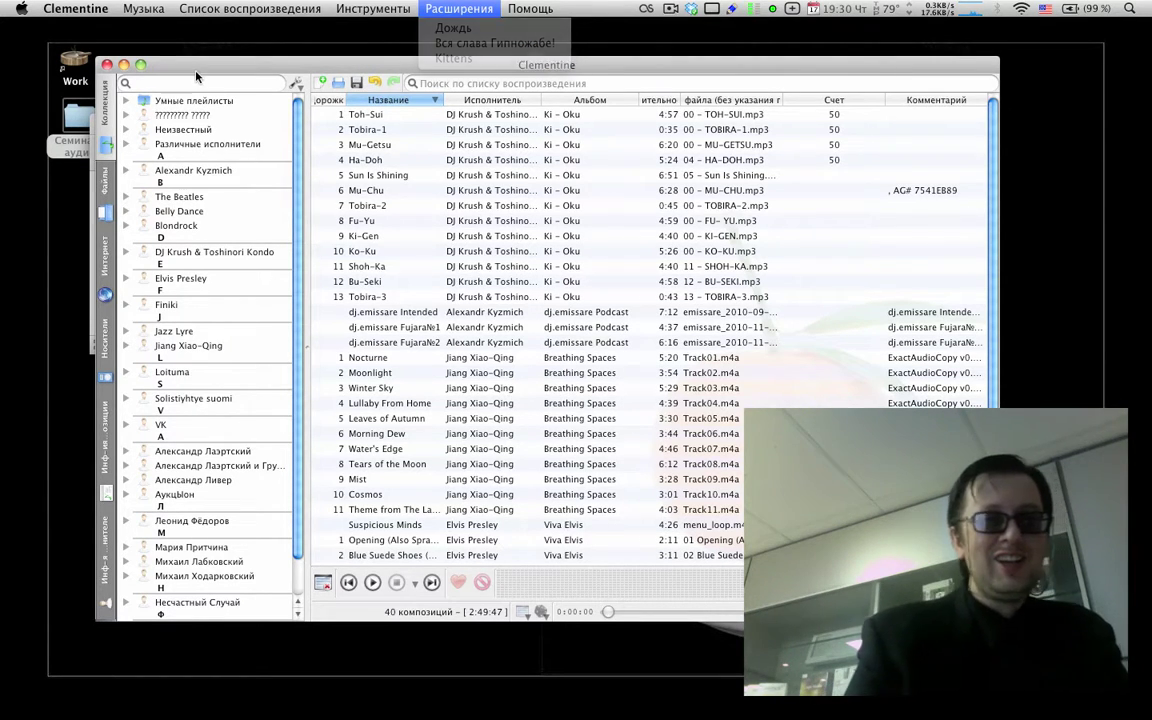
click(427, 8)
click(466, 64)
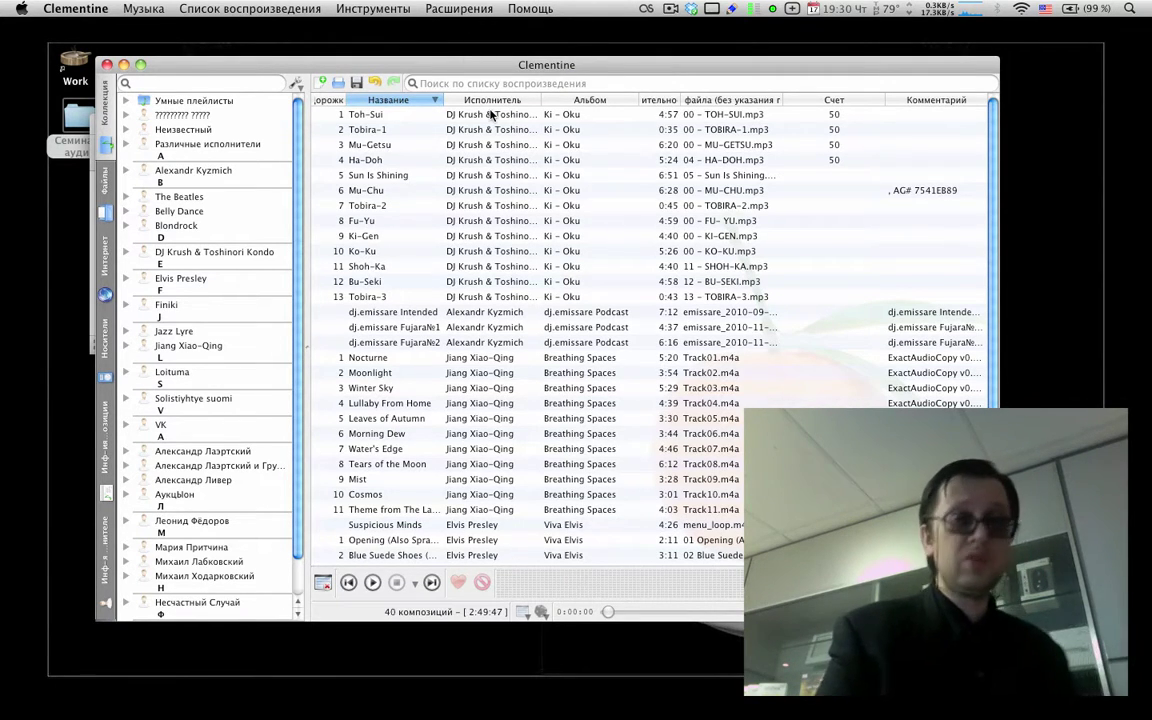
Step: Play the track Toh-Sui and turn on the Дождь and «Вся слава Гипножабе!» extensions
double_click(385, 115)
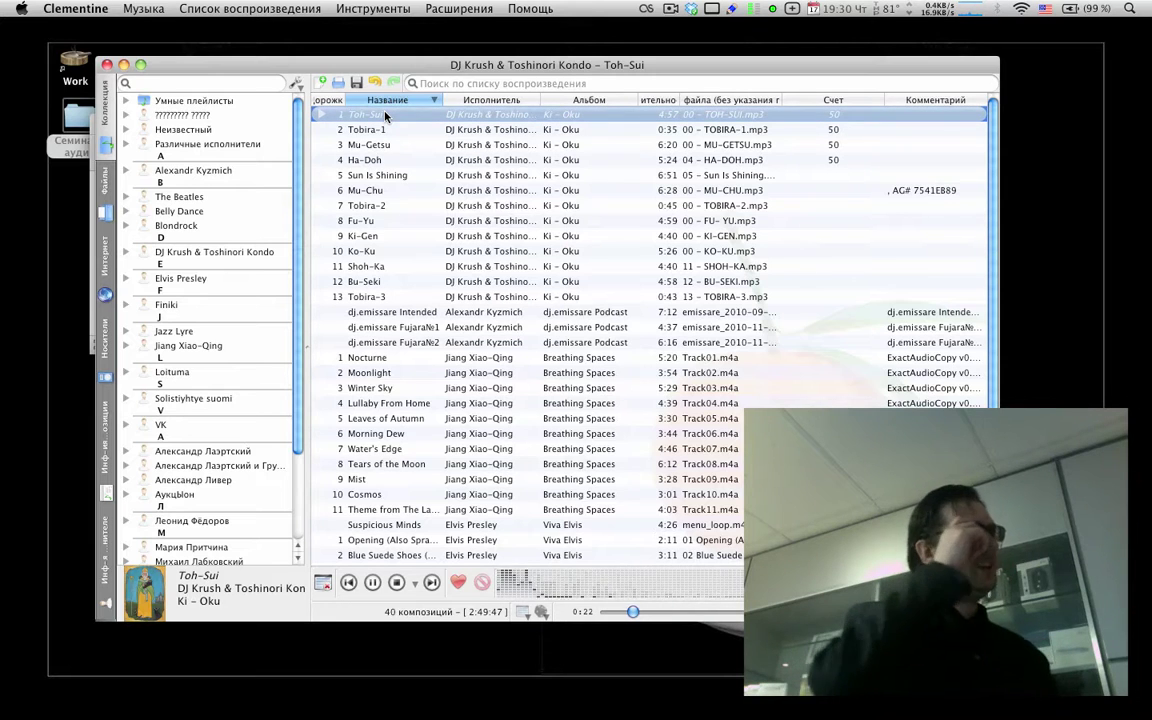
click(479, 8)
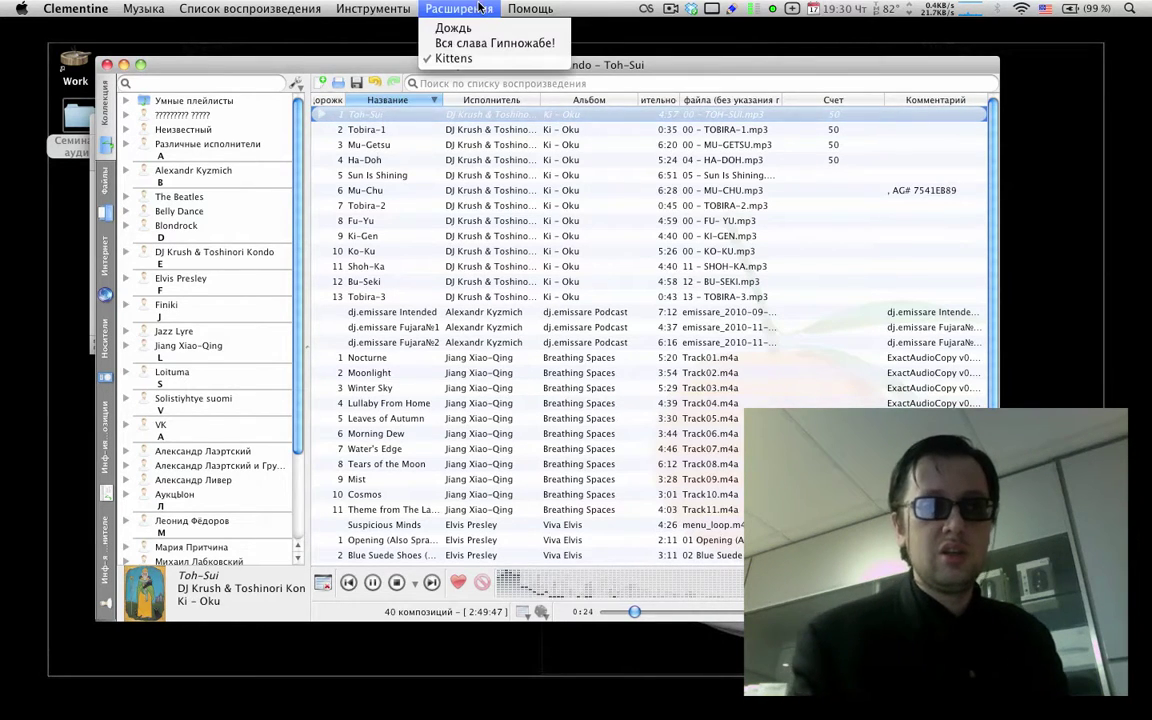
click(465, 28)
click(472, 10)
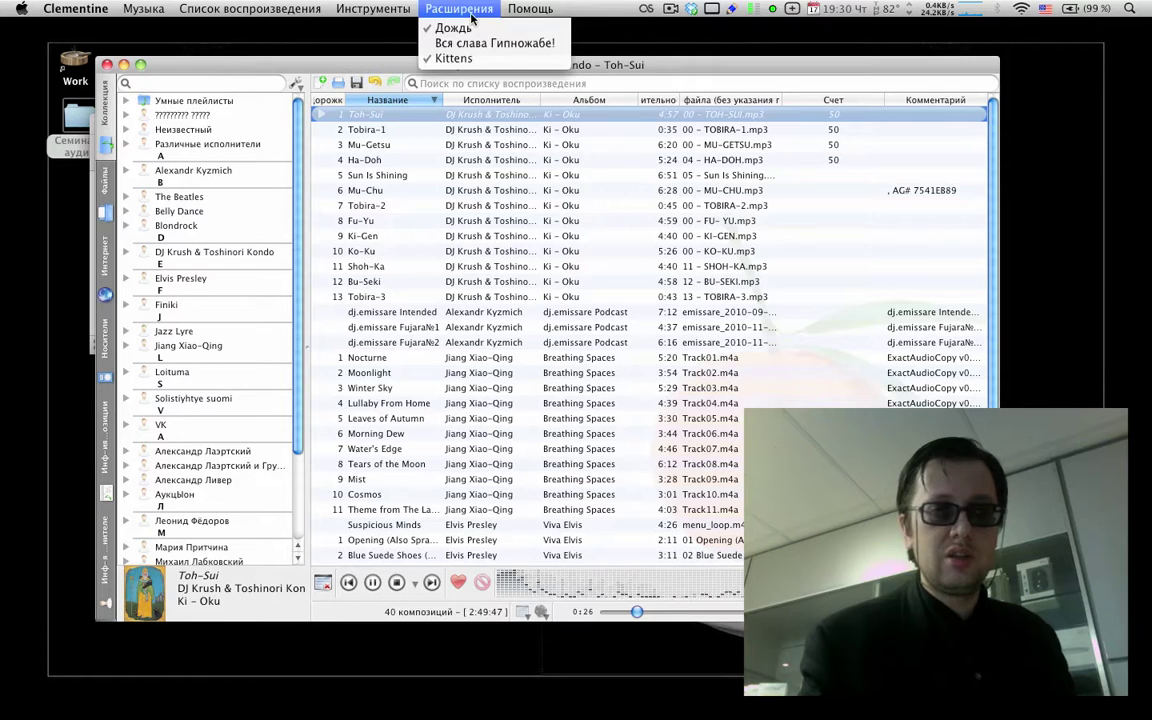
click(470, 43)
Step: Turn off the «Вся слава Гипножабе!», Дождь and Kittens extensions
click(465, 9)
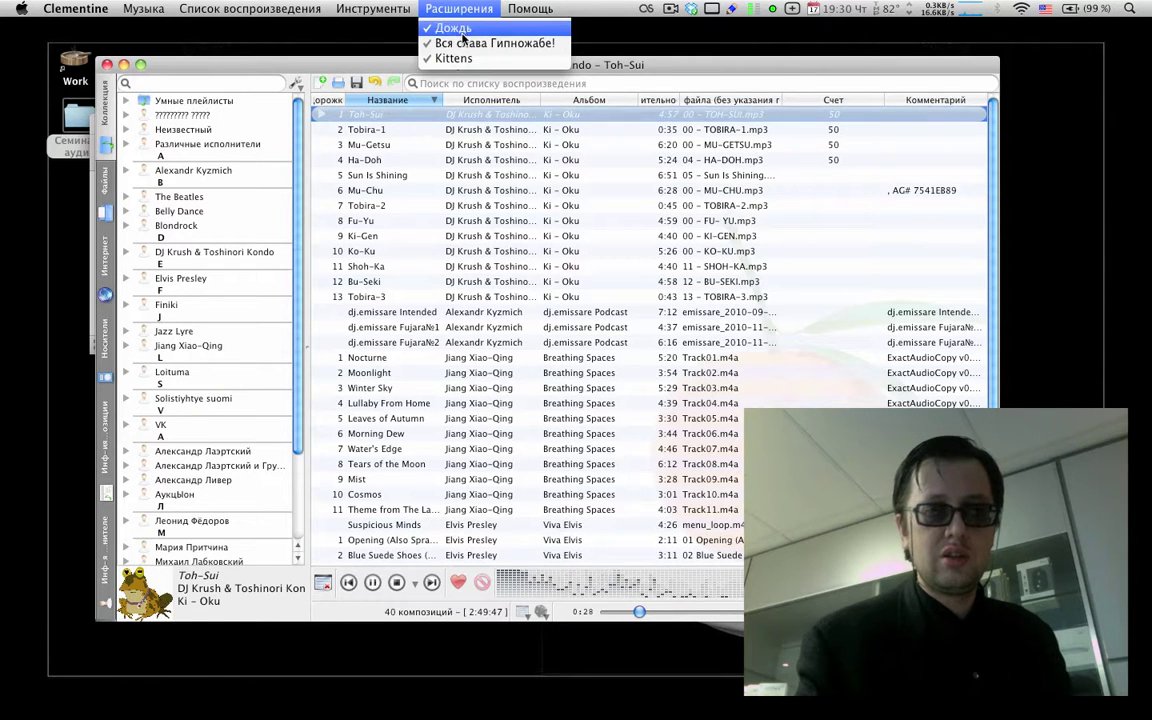
click(463, 43)
click(460, 9)
click(460, 9)
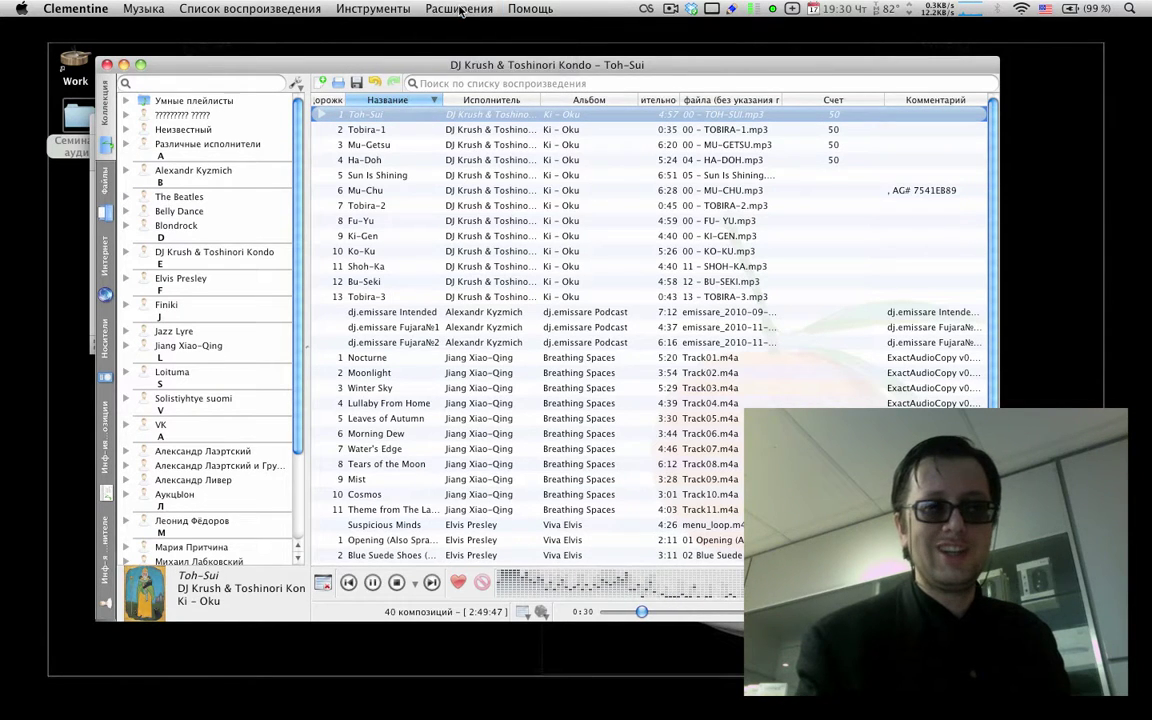
click(460, 9)
click(460, 9)
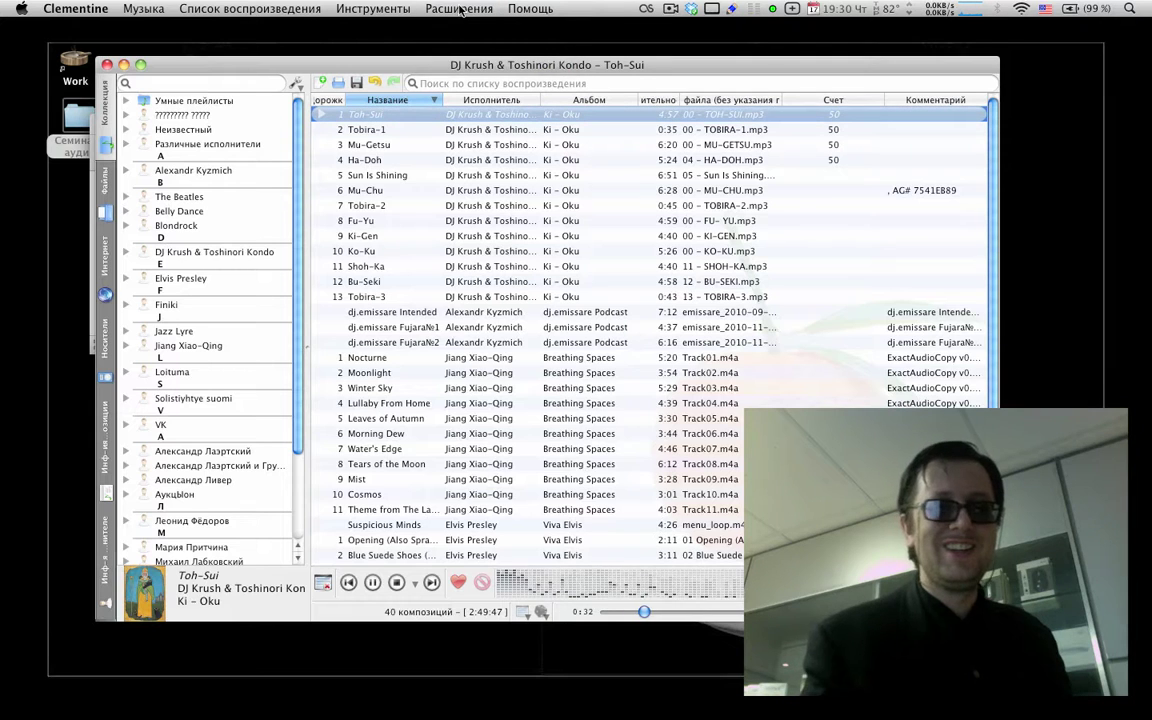
Step: Turn the «Вся слава Гипножабе!» extension on and off once more, and pause the playing track
click(460, 9)
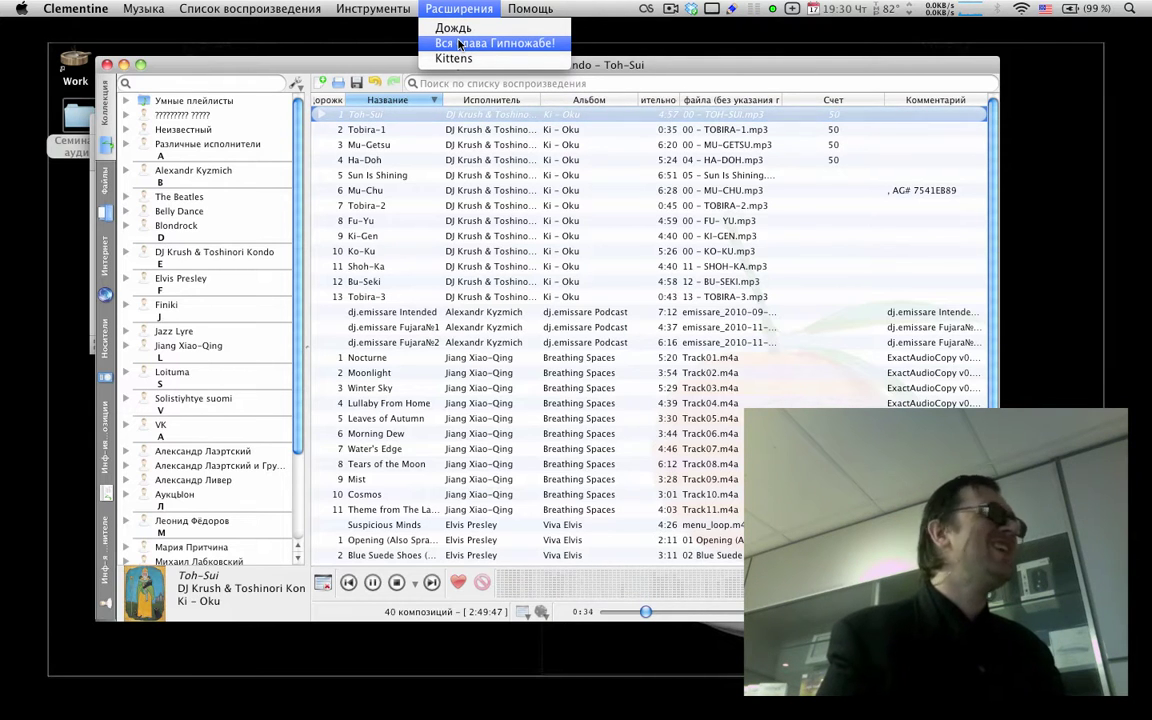
click(459, 44)
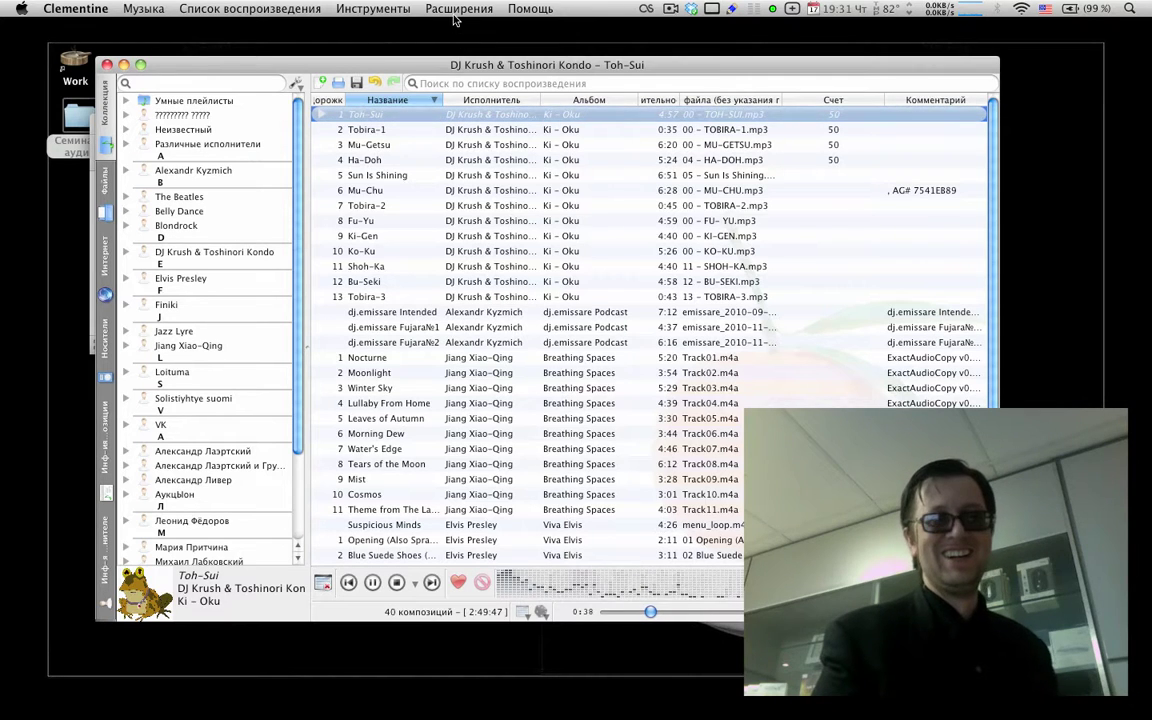
click(459, 9)
click(458, 44)
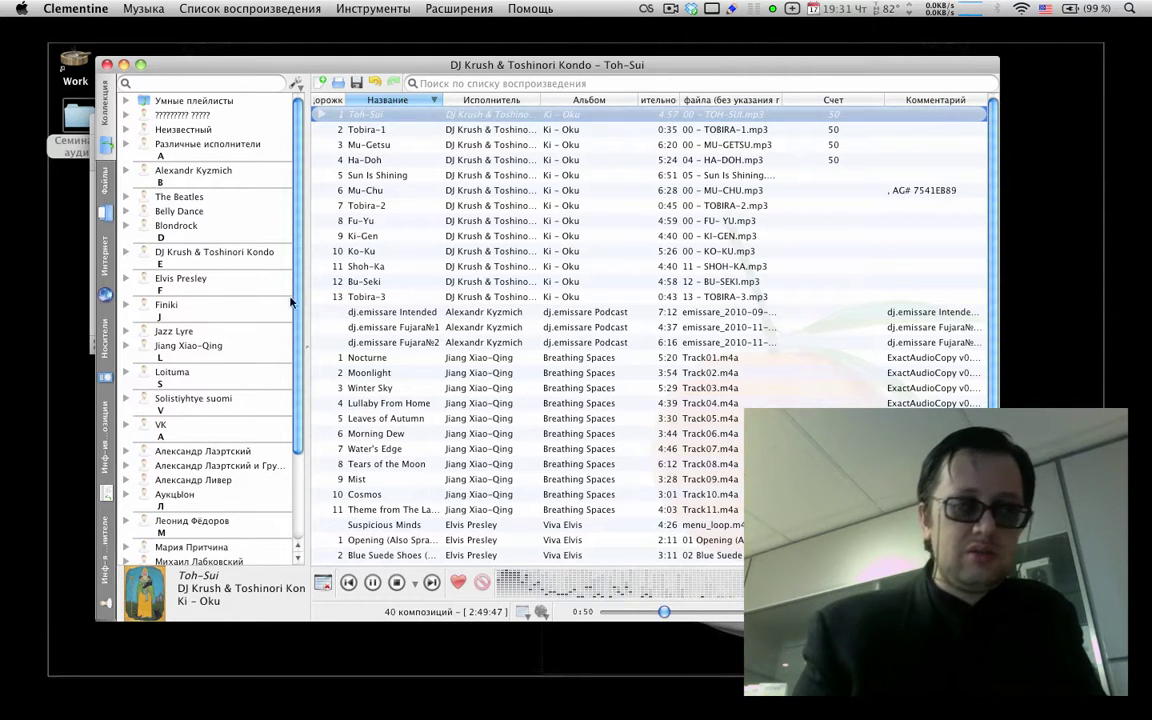
click(373, 584)
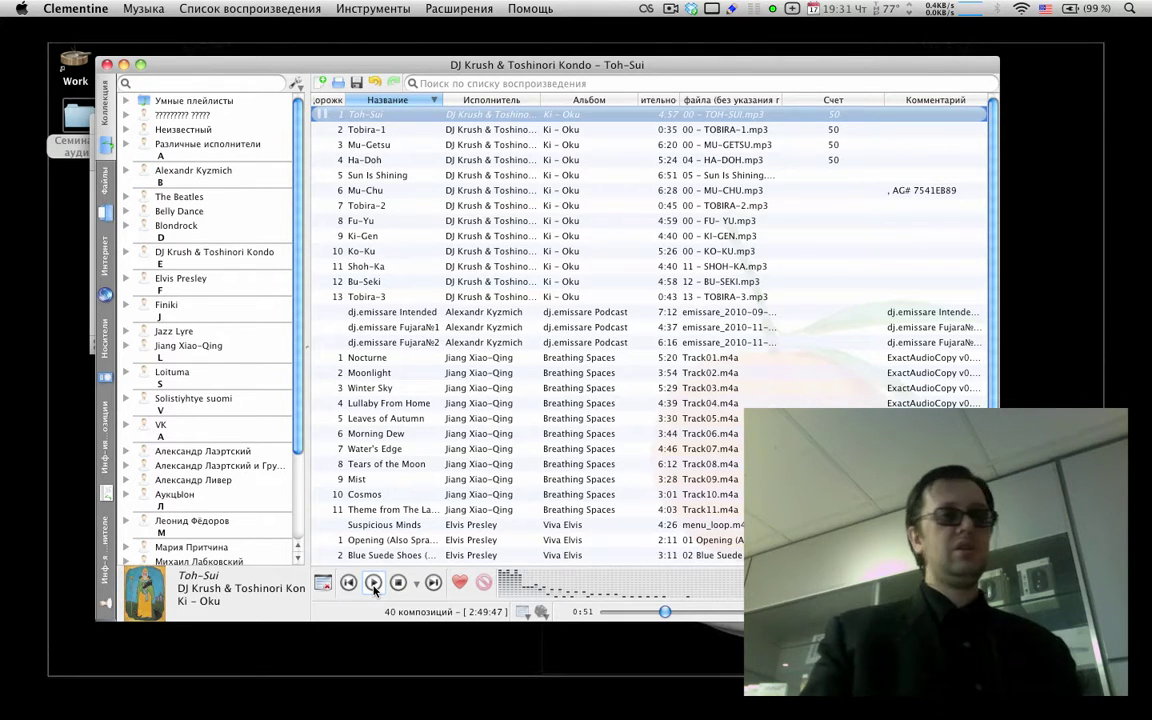
Step: In Finder, move the Lossy folder from the Музыка folder onto the desktop, and switch back to Clementine
double_click(73, 118)
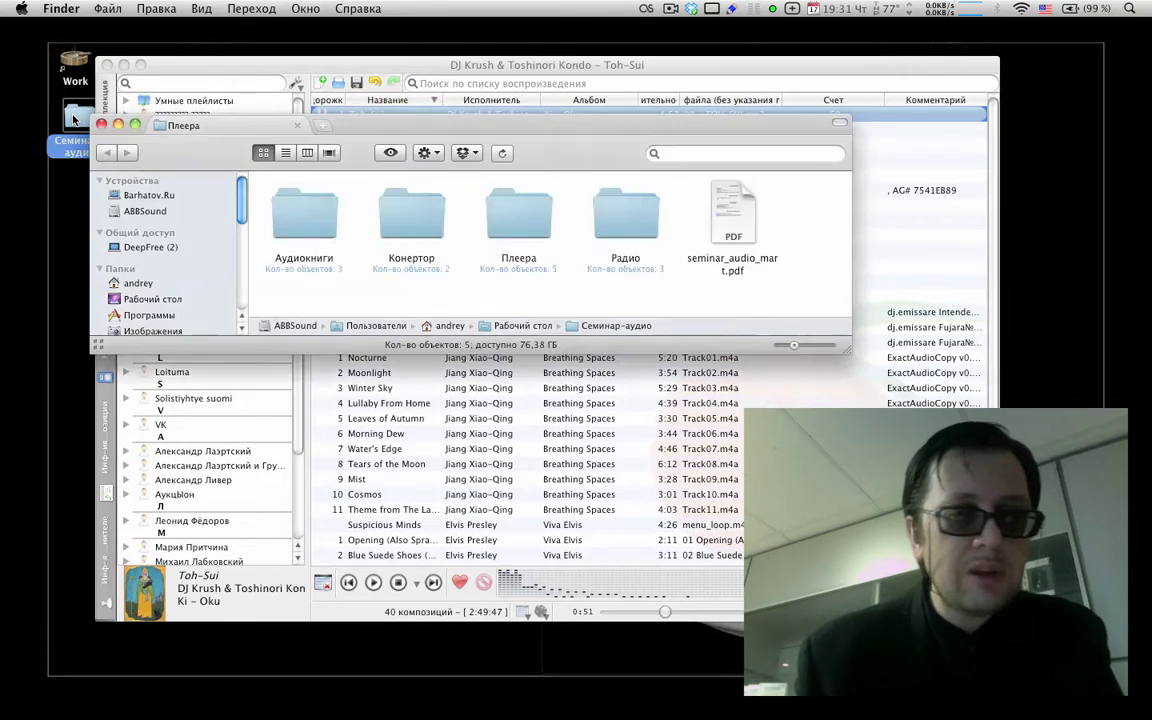
scroll(179, 249, down, 3)
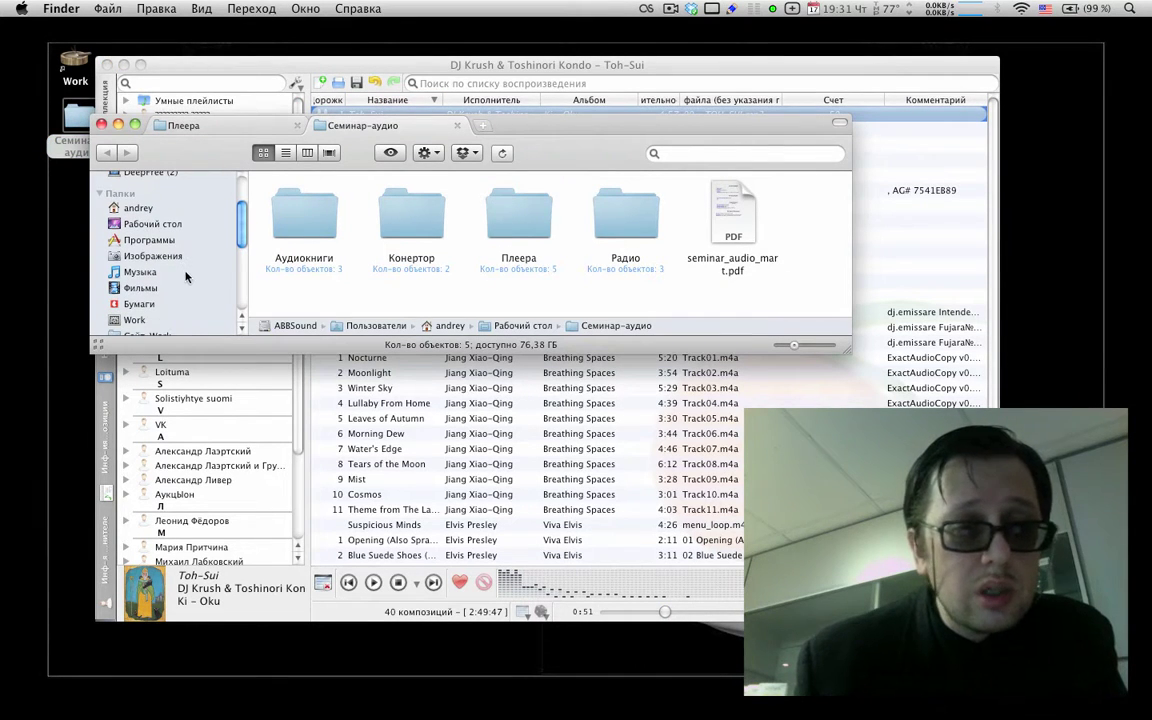
click(142, 271)
scroll(407, 217, down, 5)
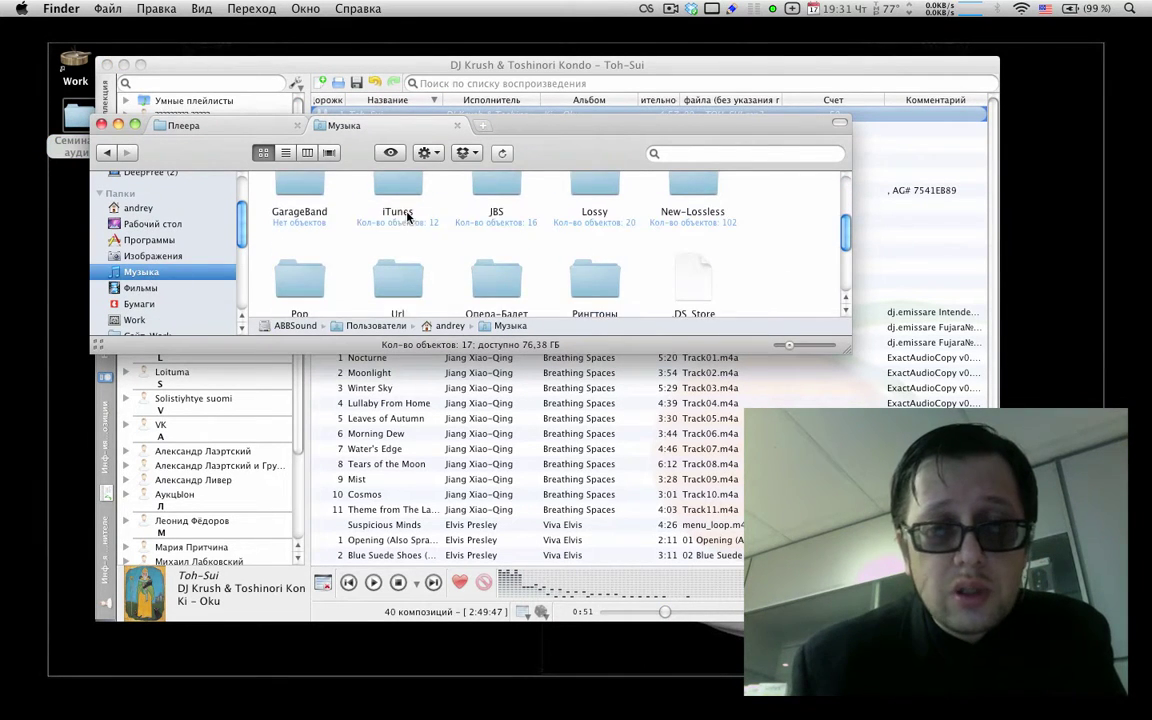
scroll(407, 217, up, 1)
drag(595, 195, 1048, 146)
click(786, 67)
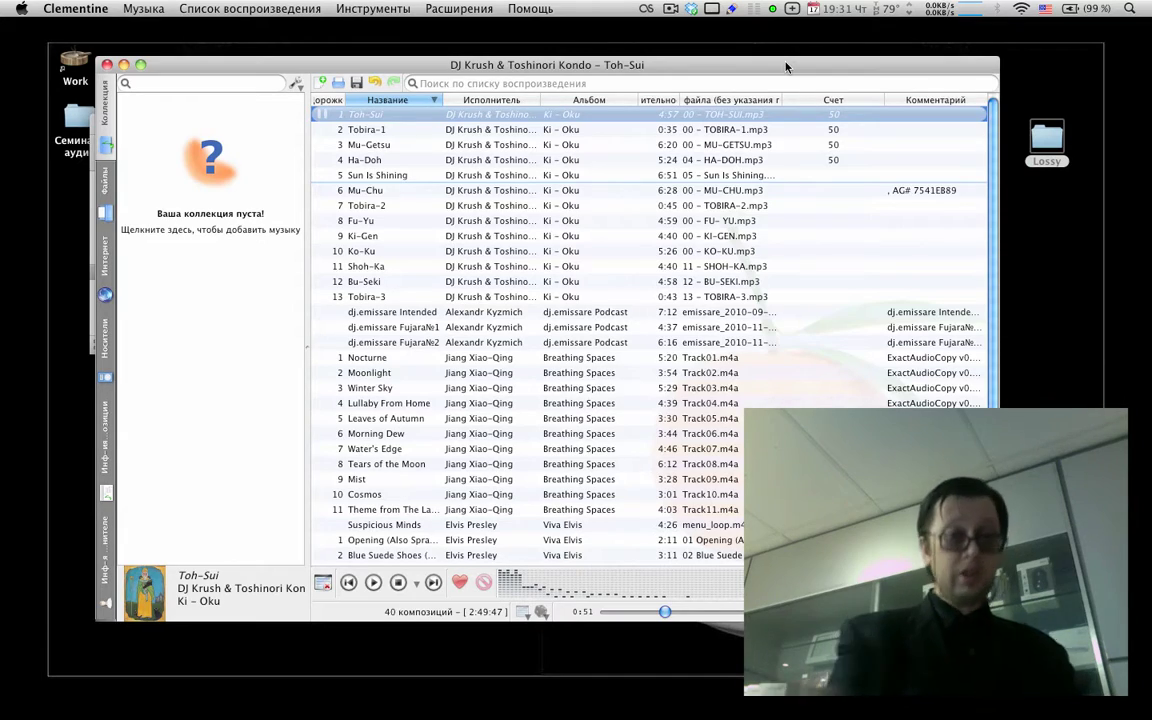
Step: Move the Lossy folder from the desktop back into Finder's Музыка folder, and return to Clementine
key(F9)
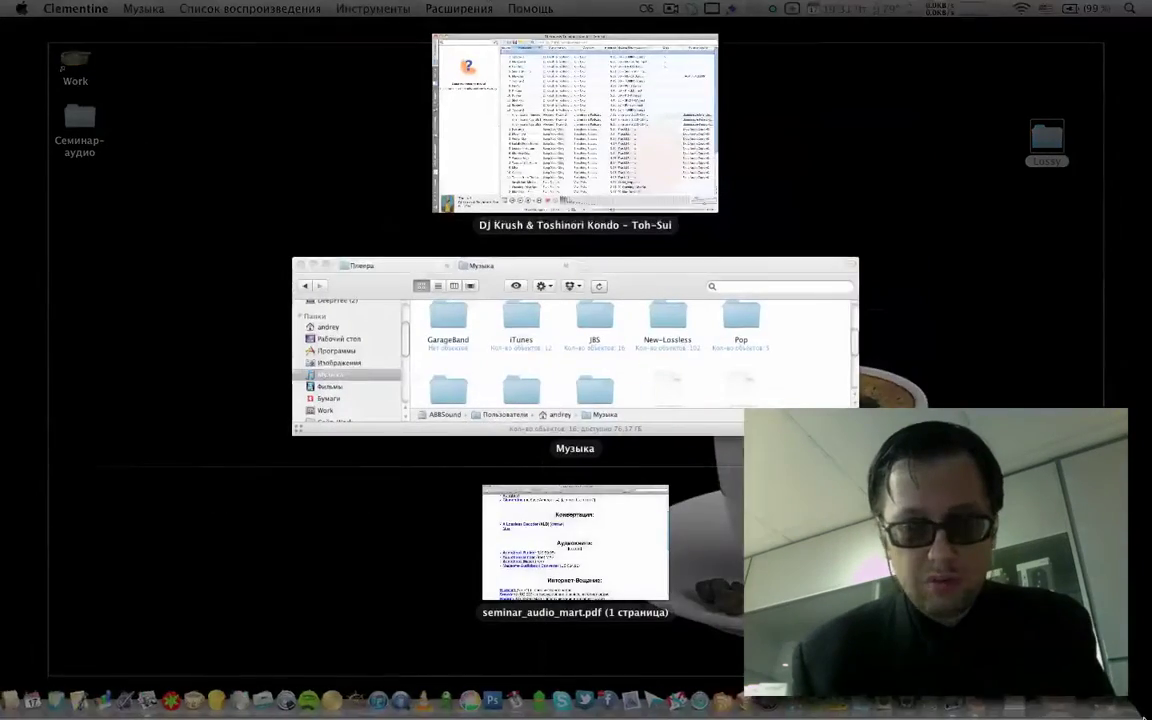
click(689, 393)
drag(1047, 140, 715, 290)
click(690, 80)
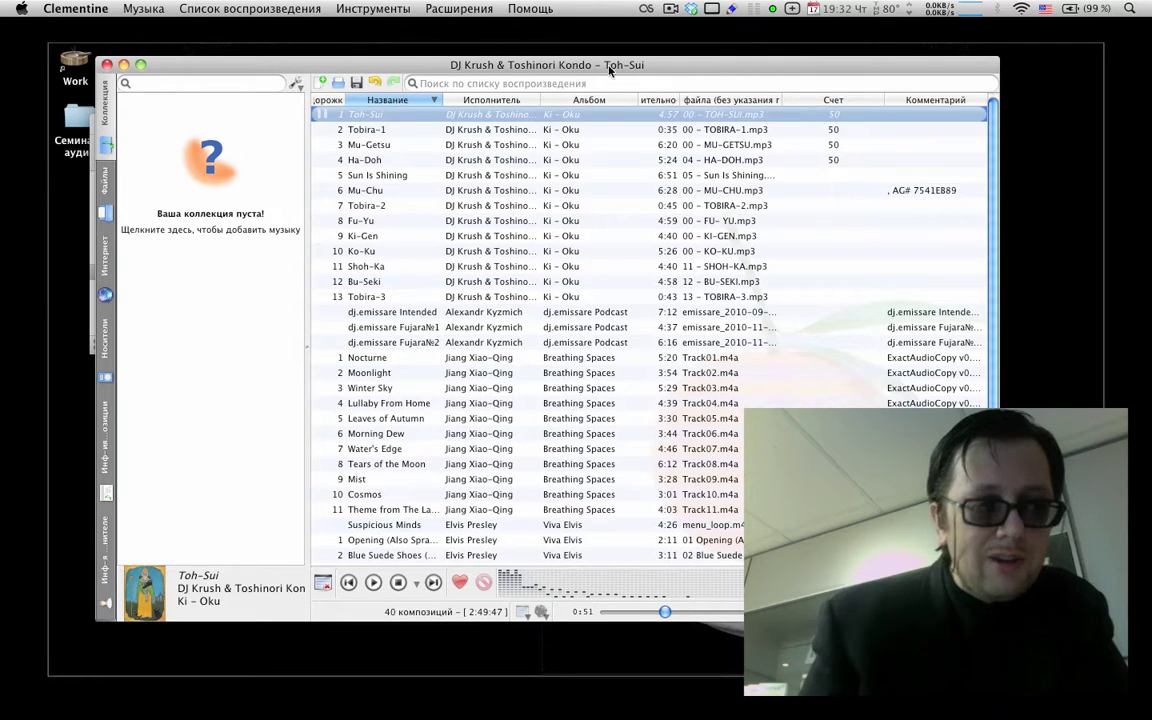
Step: Check which folders the Музыкальная коллекция settings search for music, and close the settings window
click(264, 275)
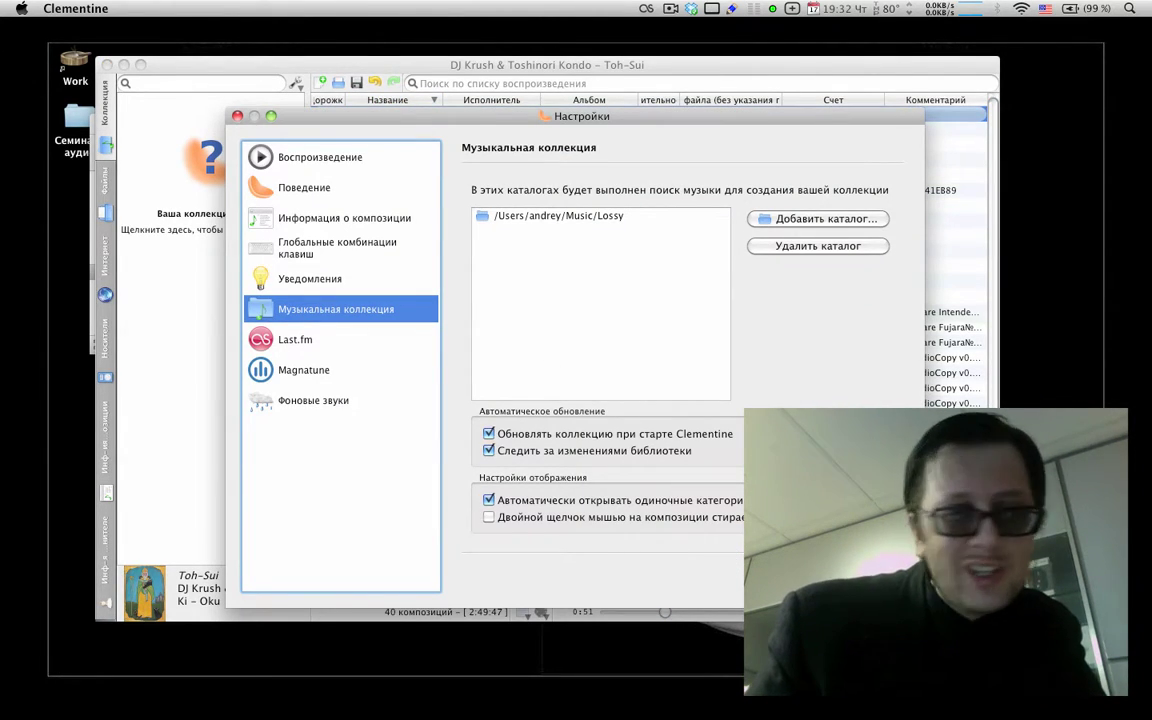
key(Escape)
click(173, 335)
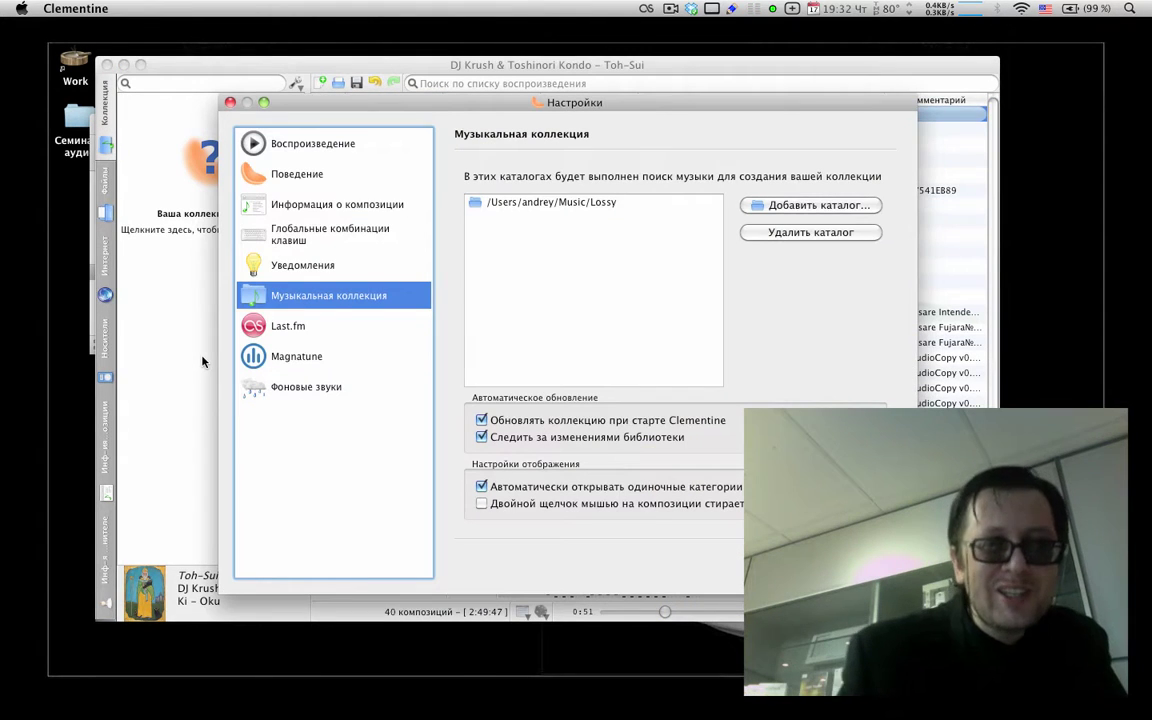
key(Escape)
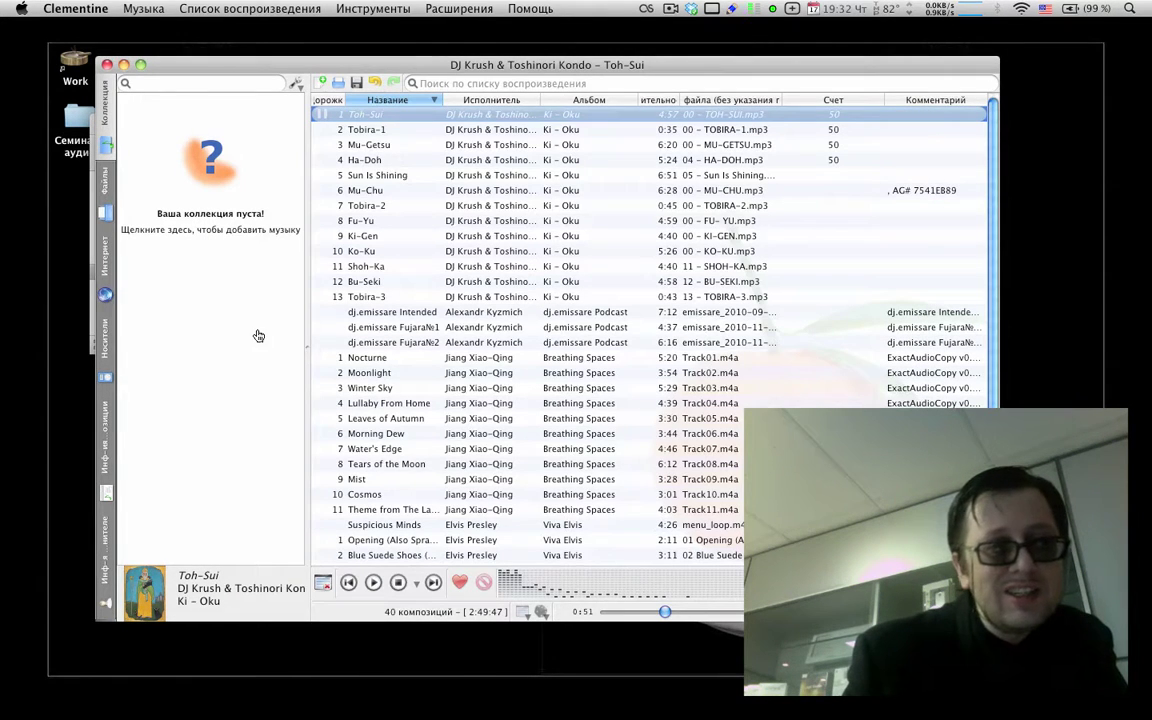
Step: Try switching the sidebar between the Файлы and Коллекция views, ending on Коллекция
click(106, 171)
click(104, 150)
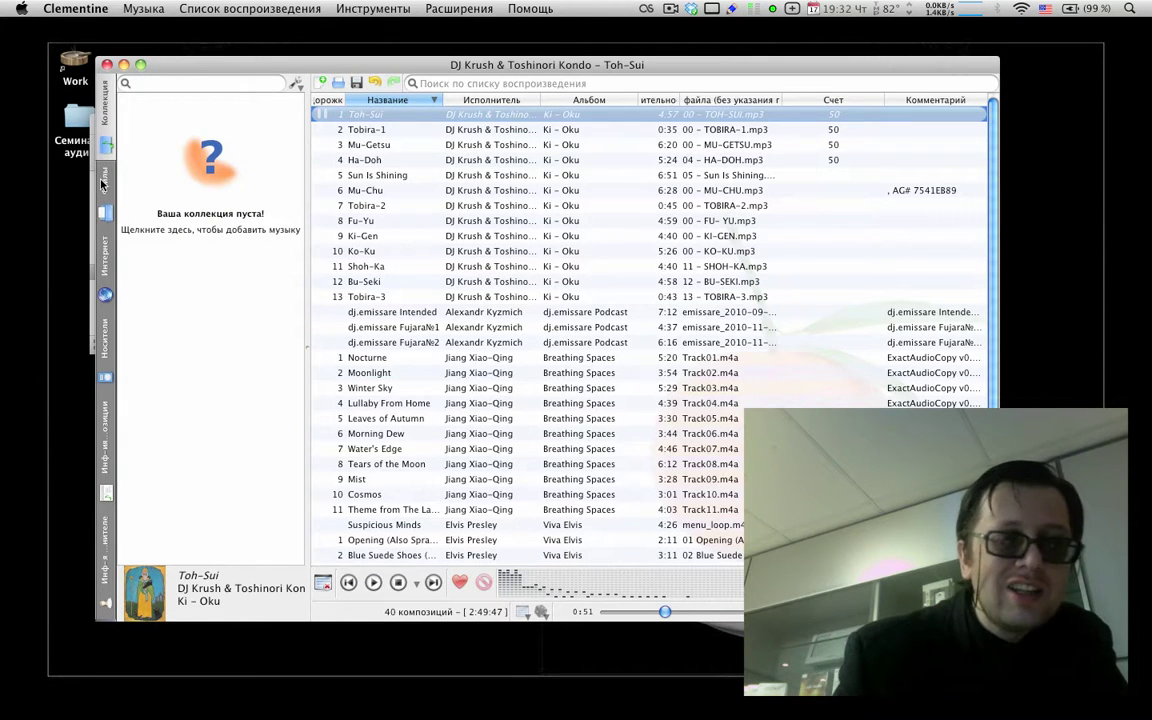
click(101, 183)
click(105, 114)
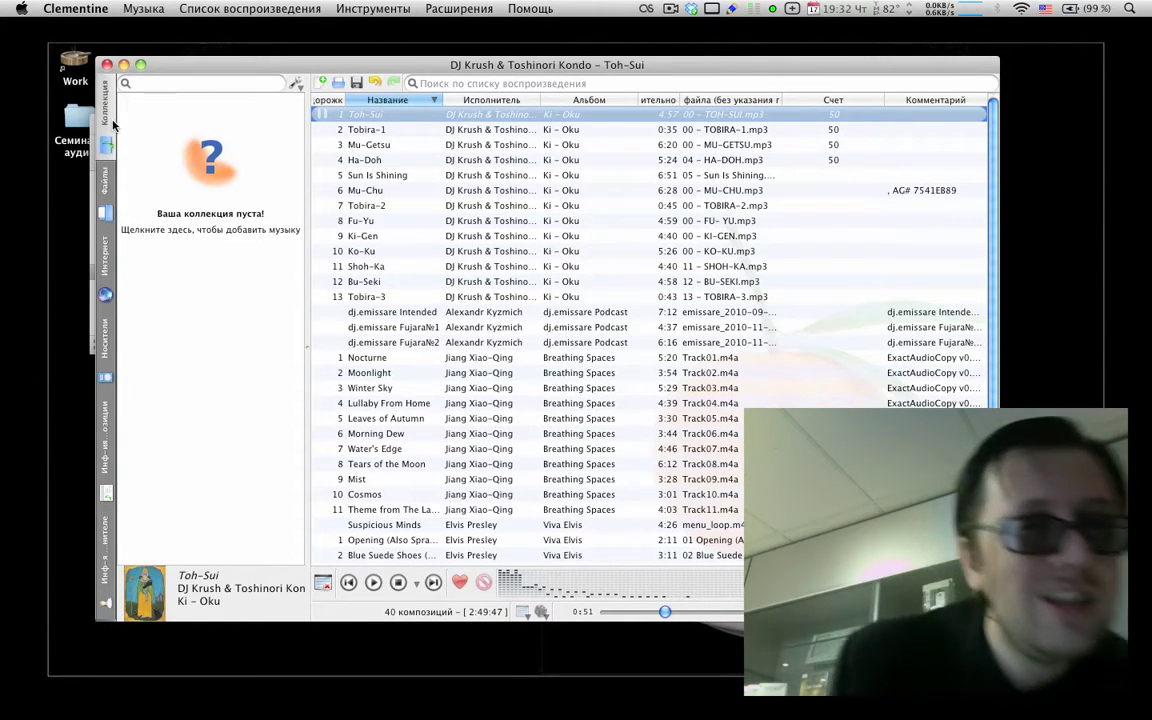
Step: Remove the Lossy folder from the search folders in the Музыкальная коллекция settings
click(197, 230)
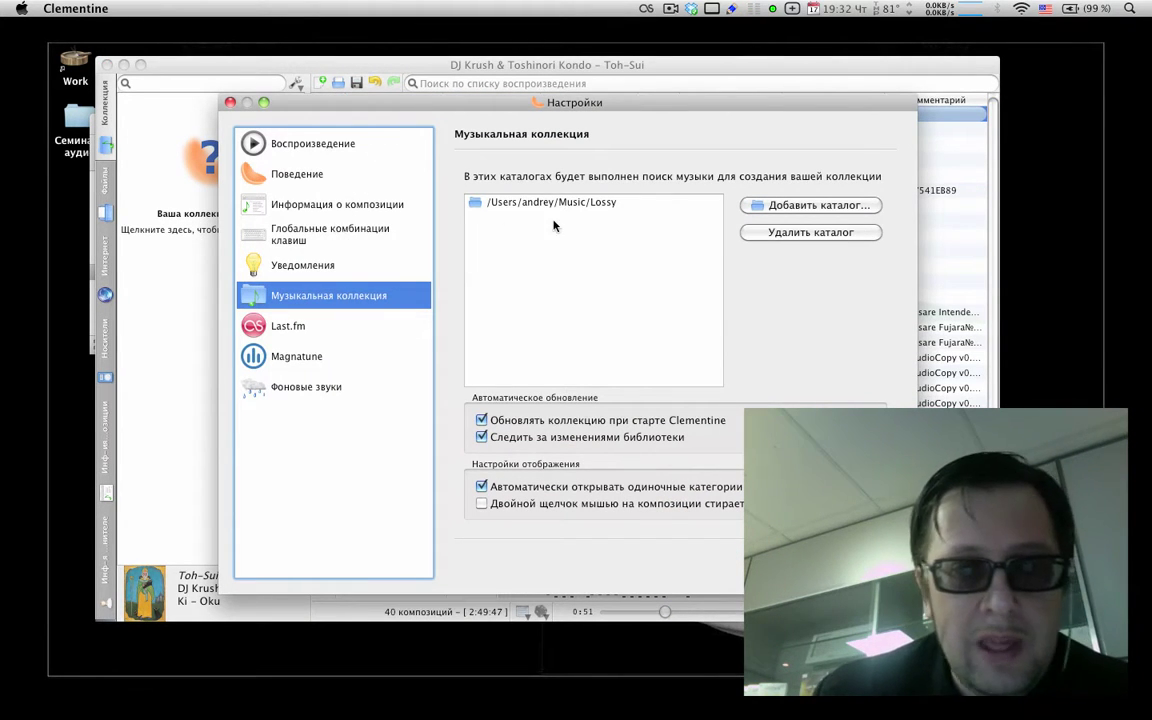
click(490, 202)
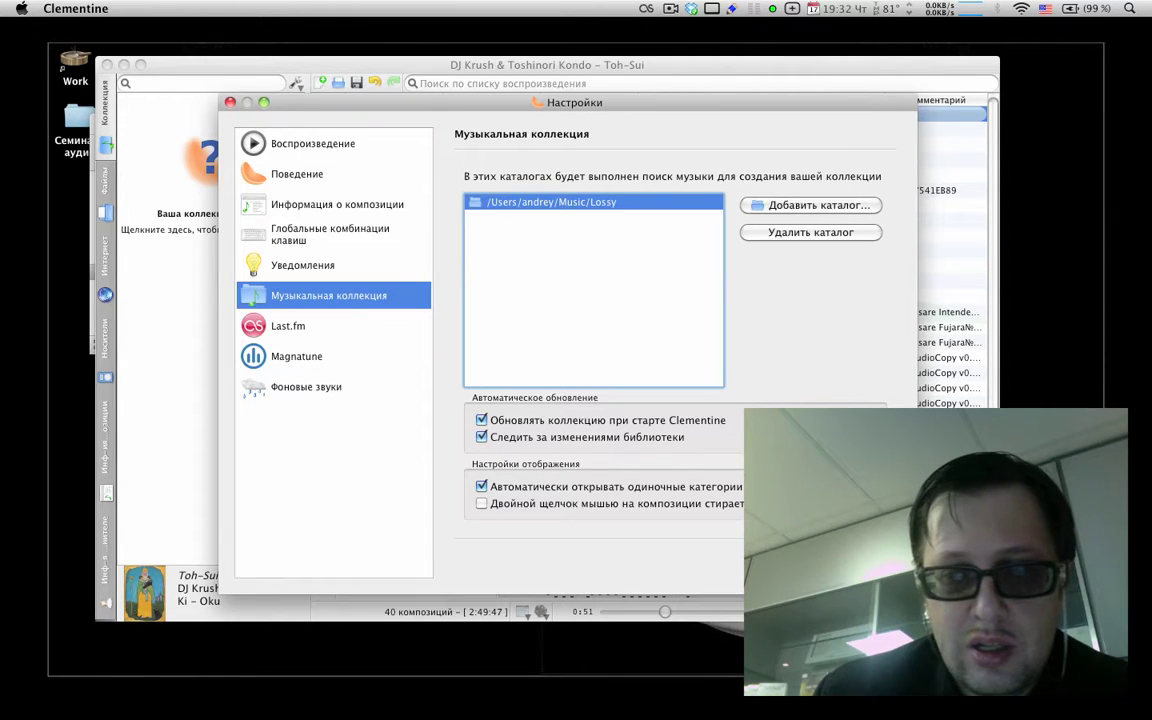
key(Return)
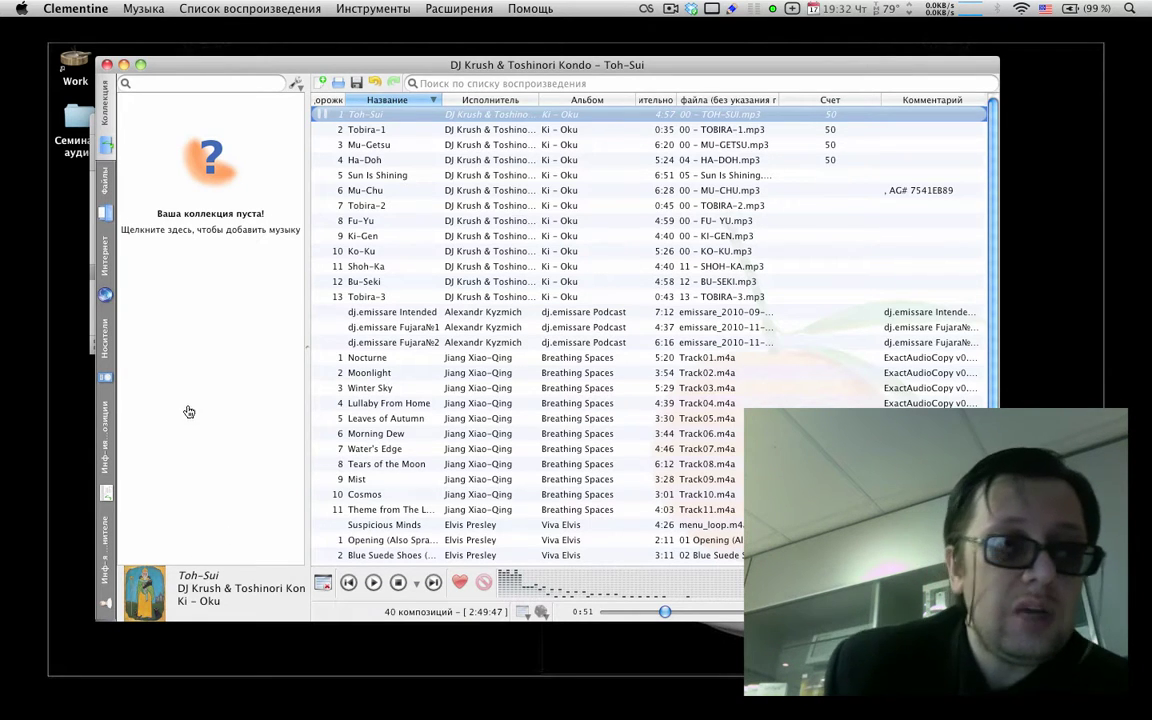
click(86, 12)
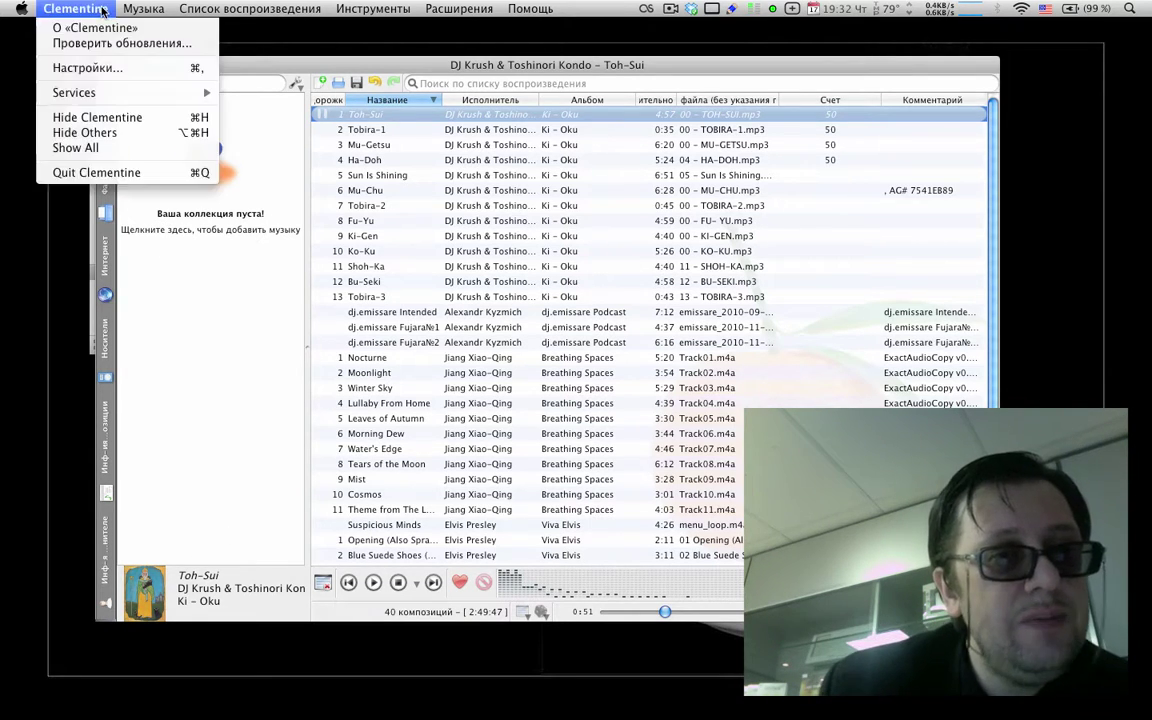
click(102, 69)
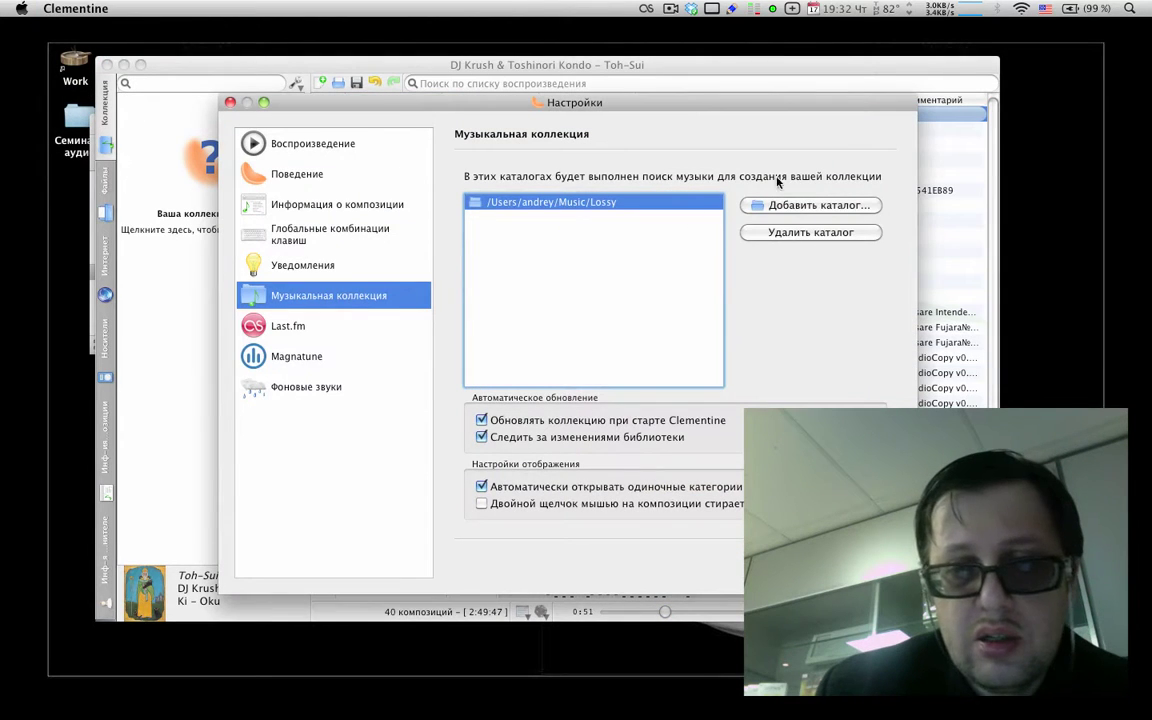
click(783, 234)
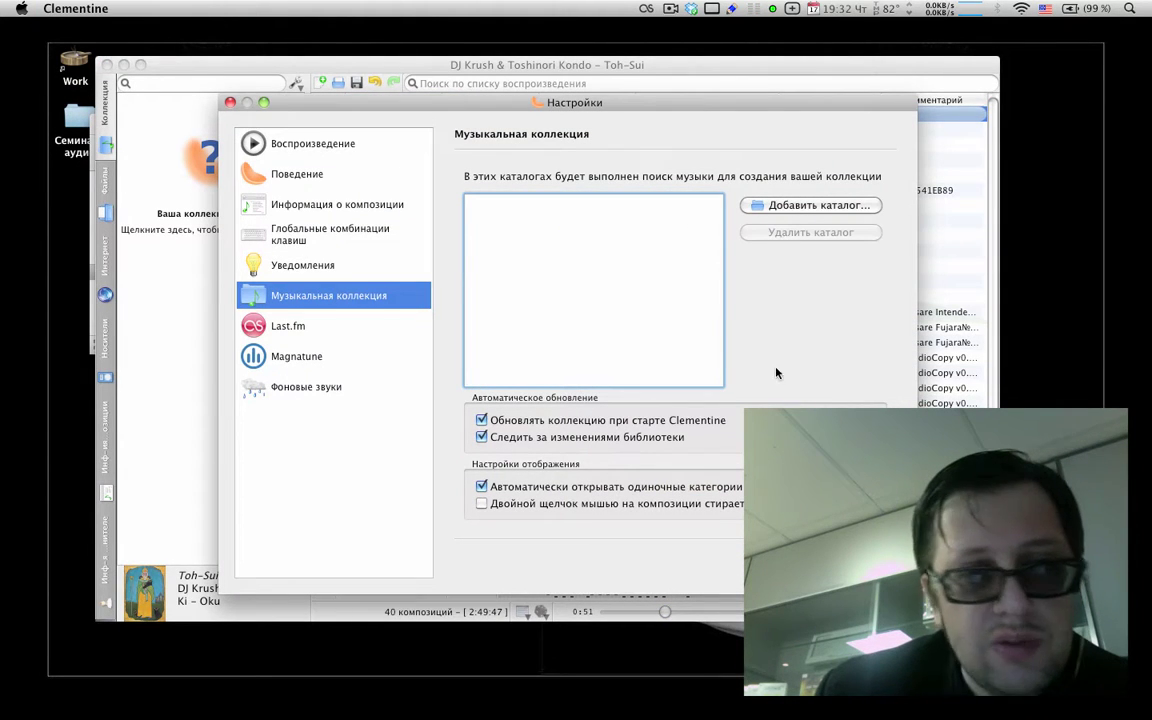
Step: Add the Lossy folder from Музыка to the music collection's search folders and close the settings
click(764, 208)
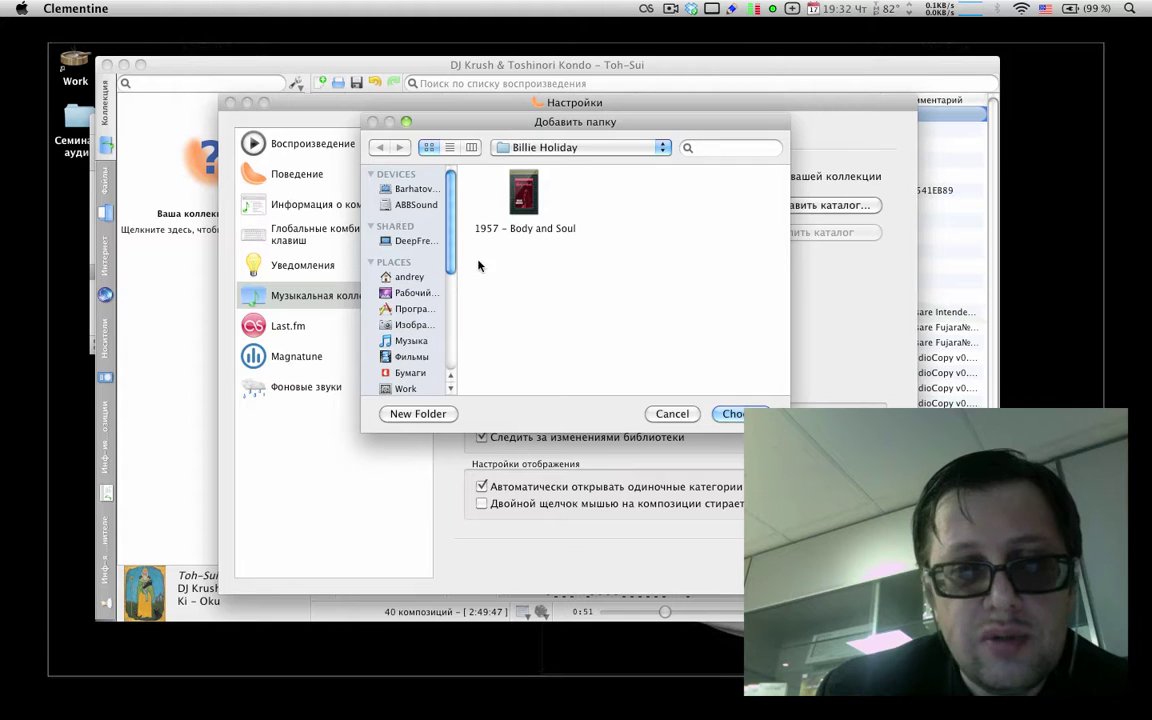
click(415, 309)
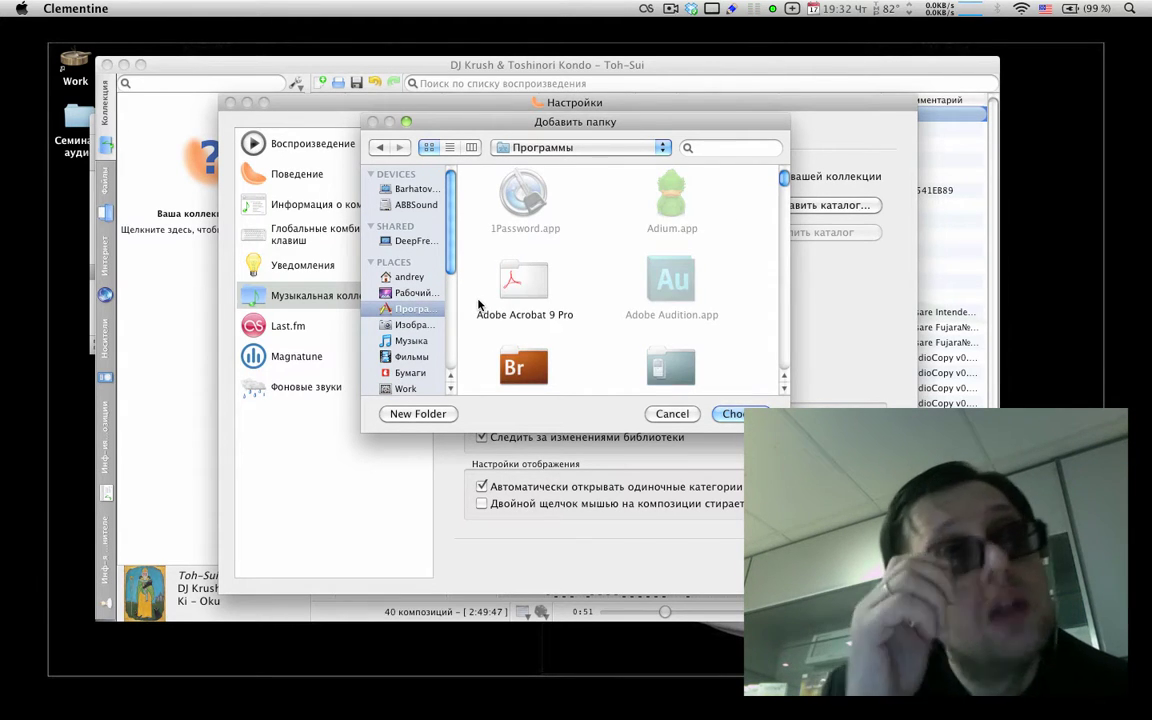
scroll(540, 298, down, 5)
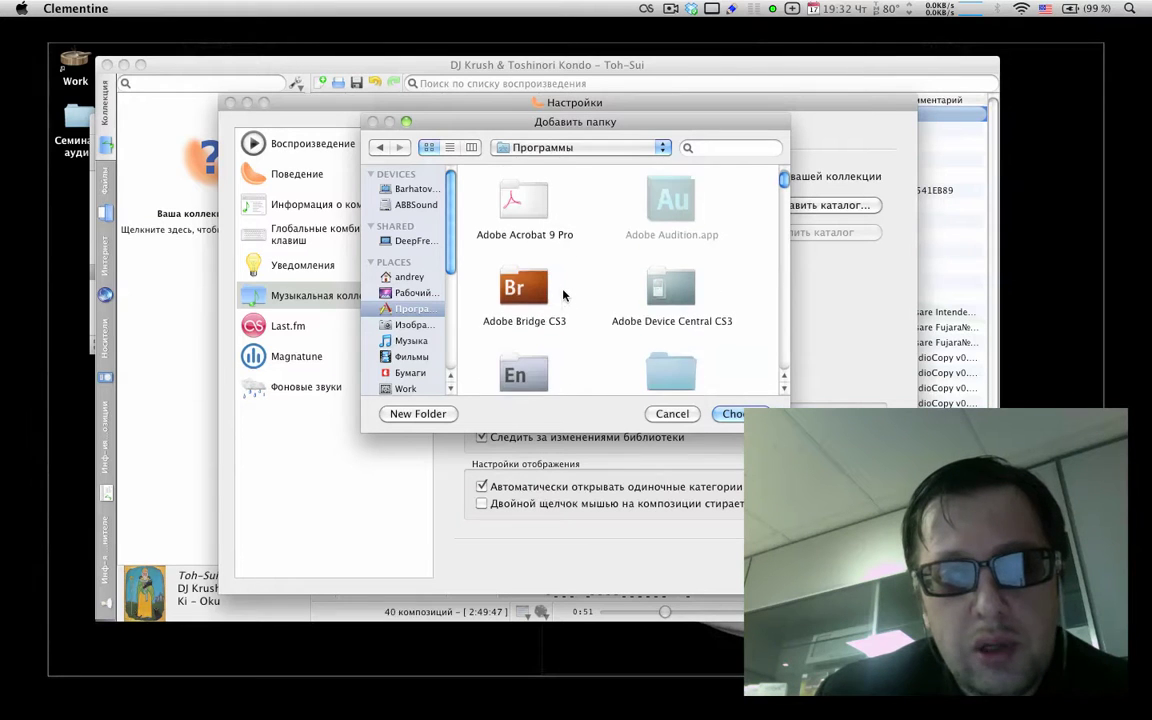
scroll(565, 295, down, 3)
scroll(566, 224, up, 5)
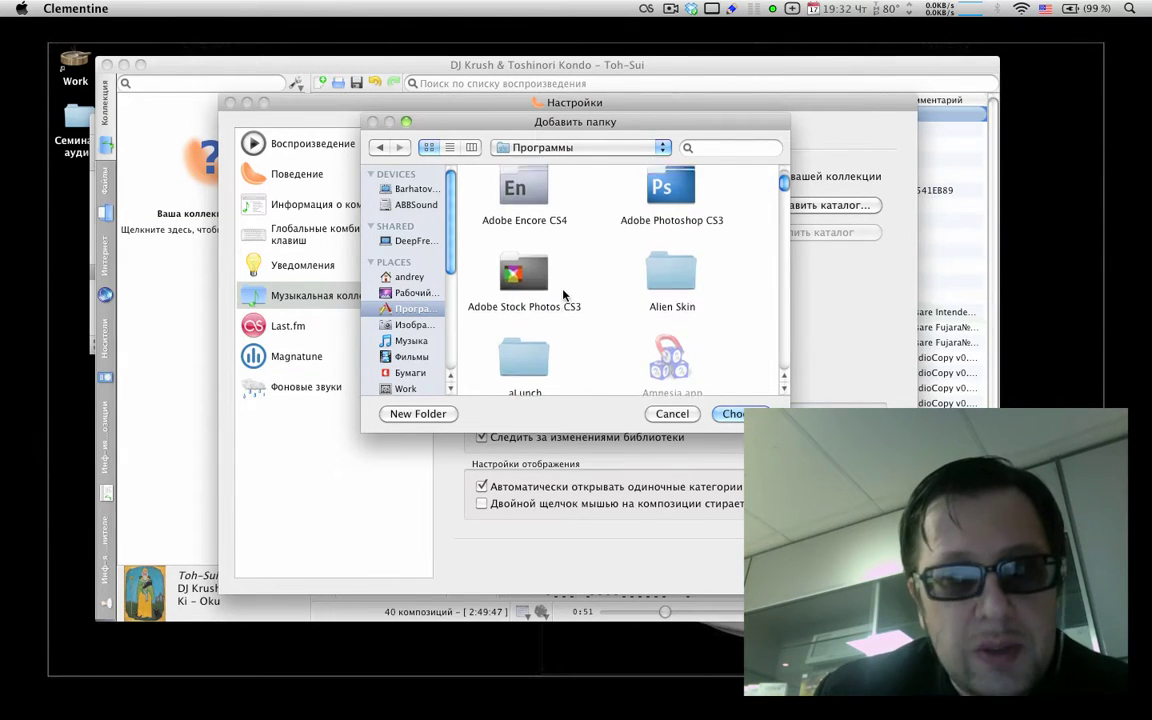
click(410, 324)
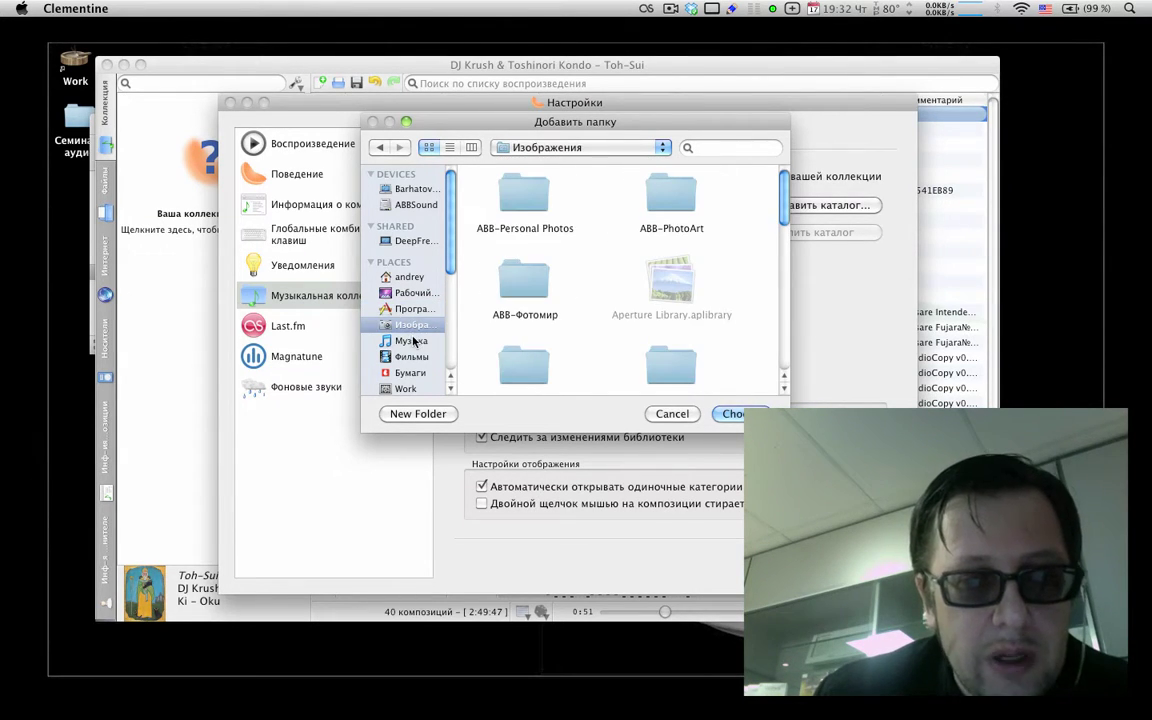
click(411, 340)
scroll(560, 338, down, 3)
scroll(580, 320, down, 3)
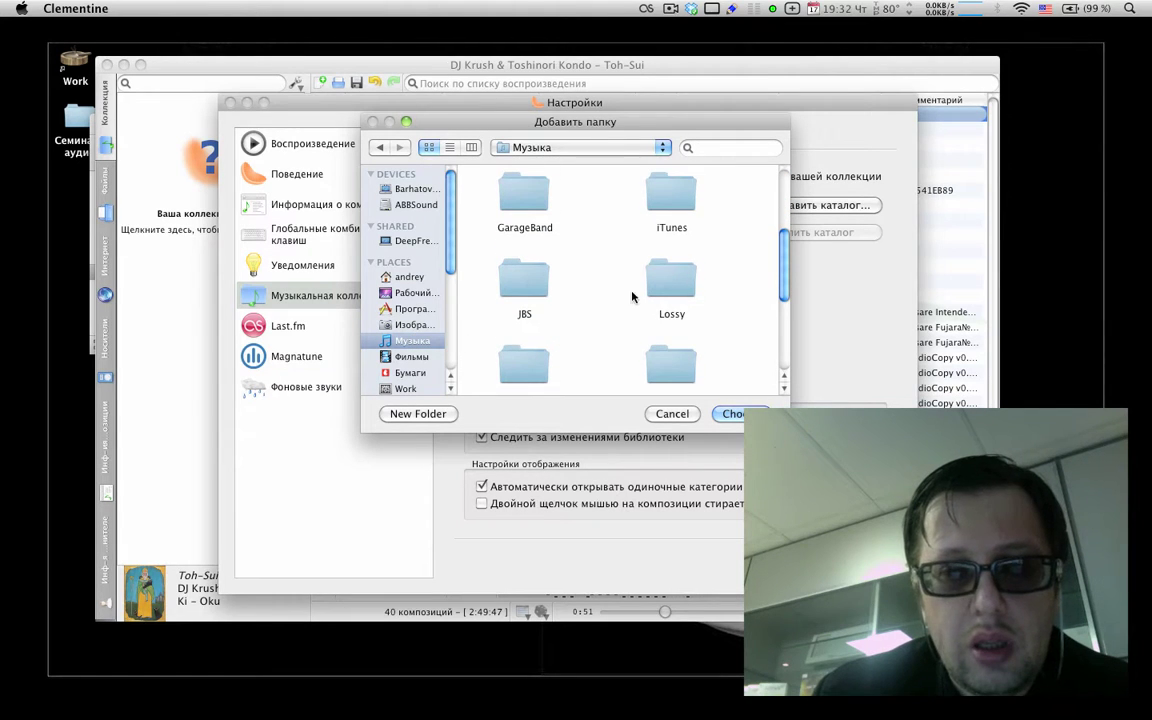
click(671, 285)
key(Return)
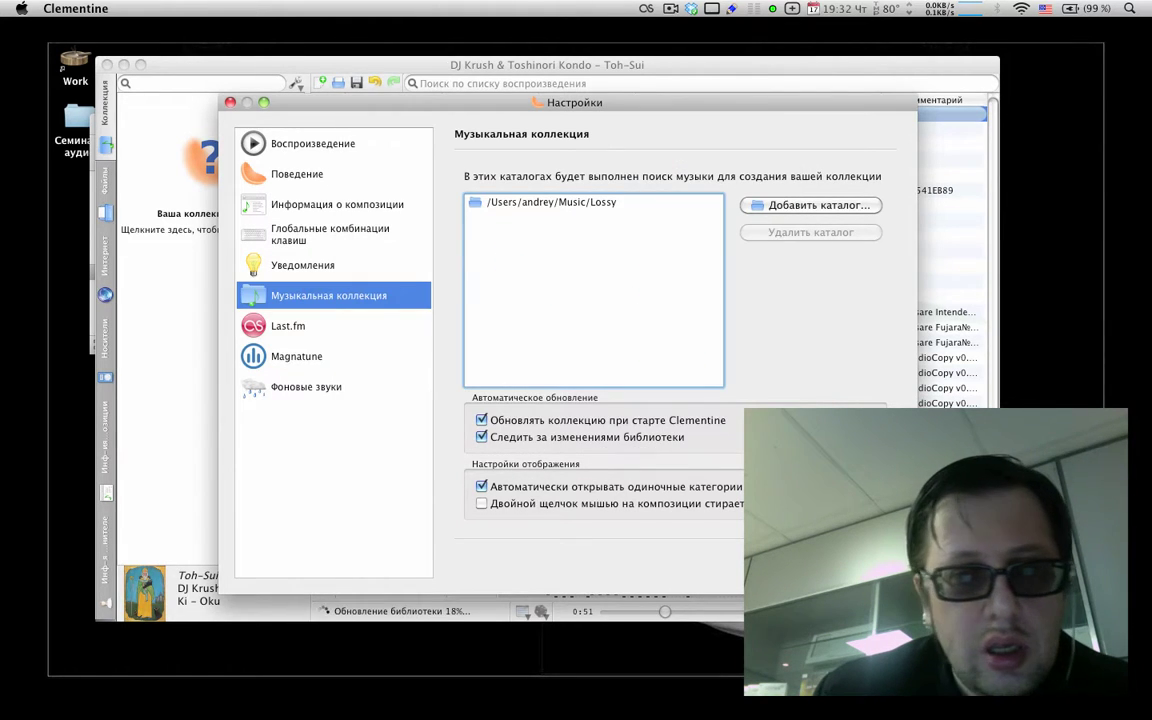
key(Return)
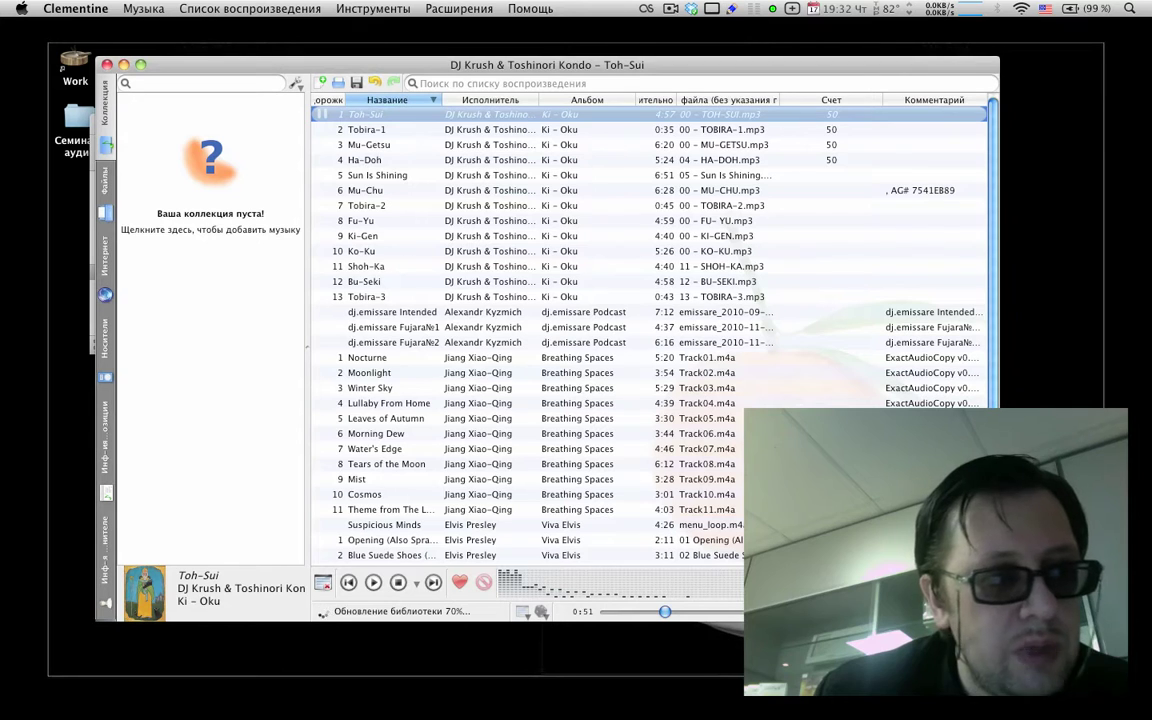
Step: Switch to Finder, return to the Плеера folder and launch clementine.app again
key(super+h)
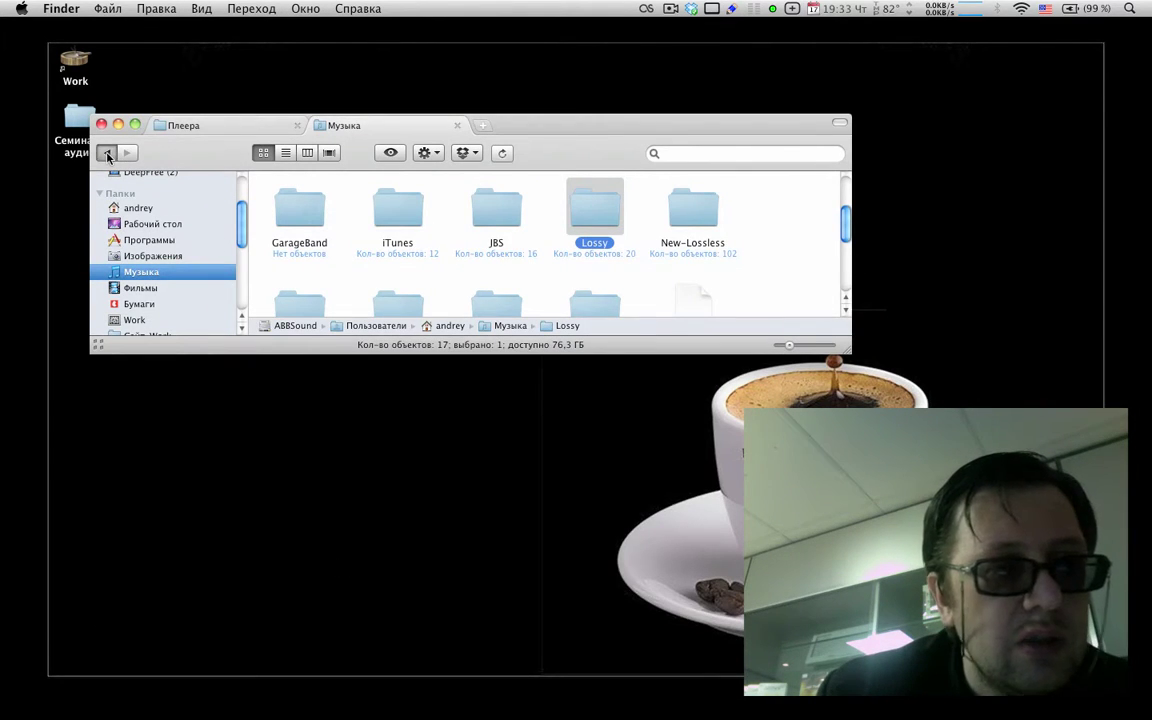
click(108, 153)
double_click(505, 220)
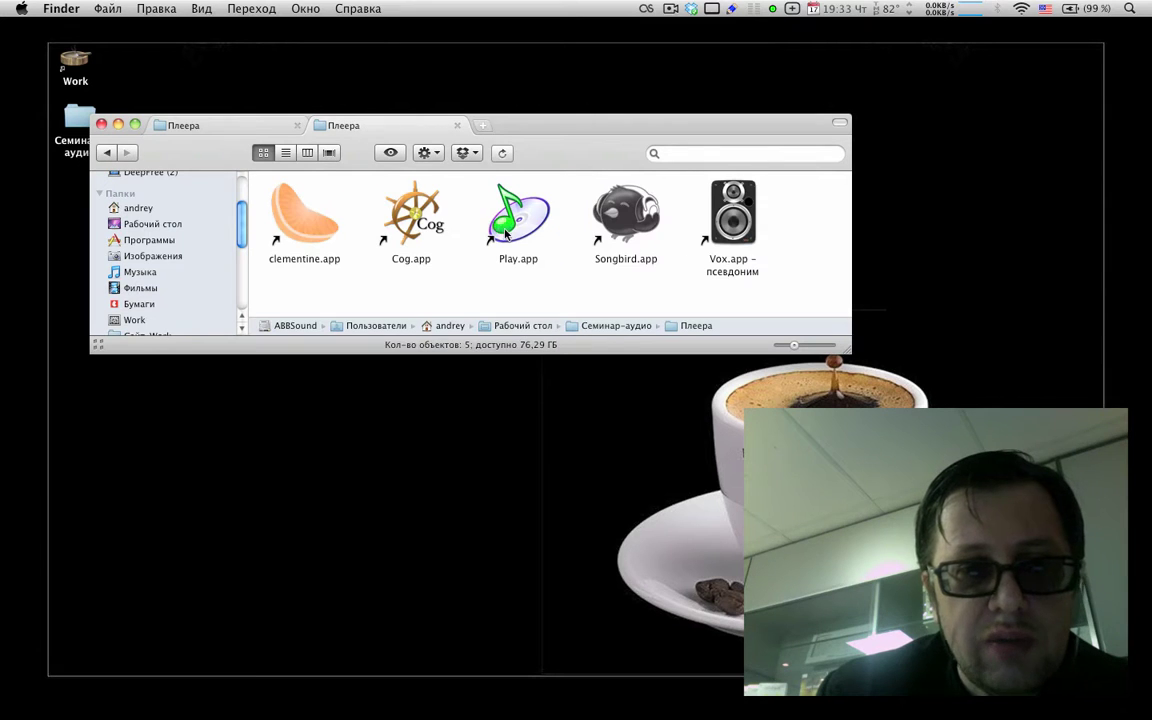
double_click(306, 227)
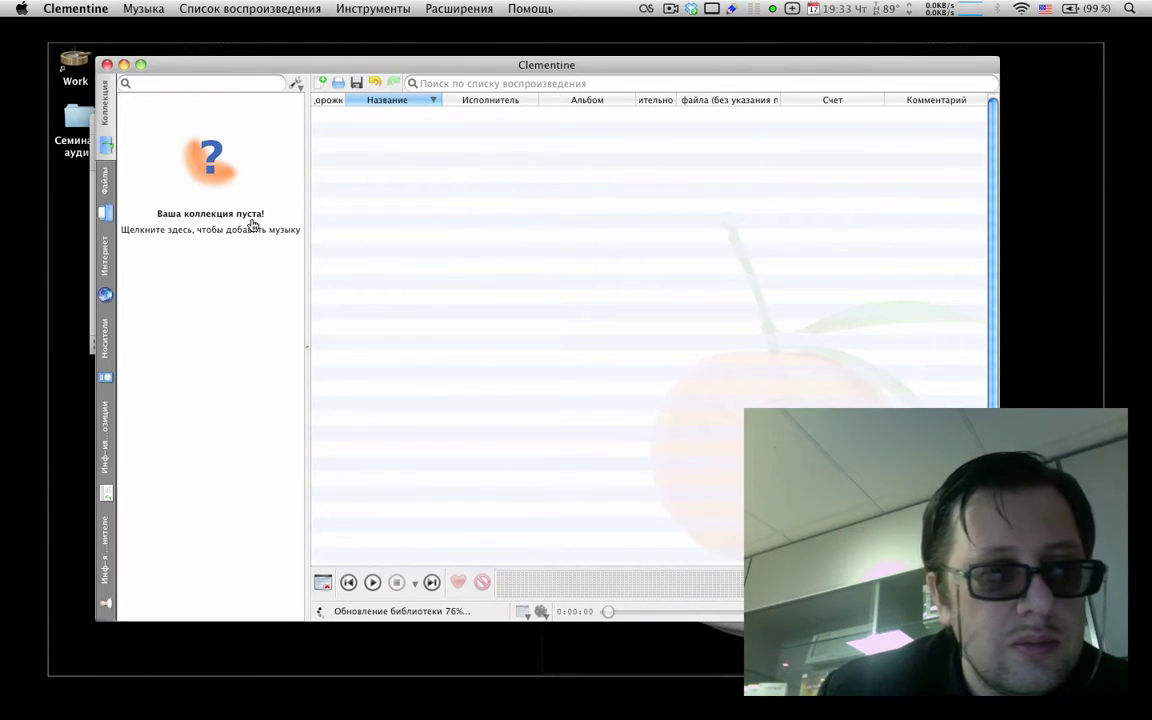
Step: Check the Lossy folder entry in the Музыкальная коллекция settings and close them
click(253, 226)
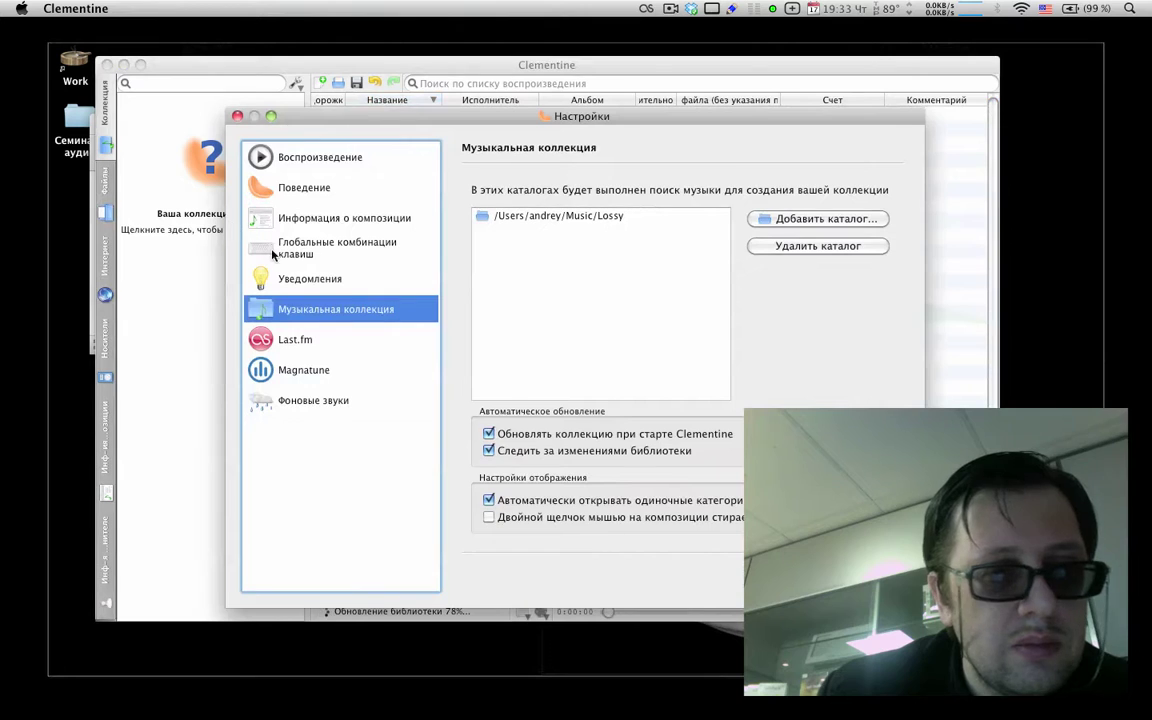
click(530, 214)
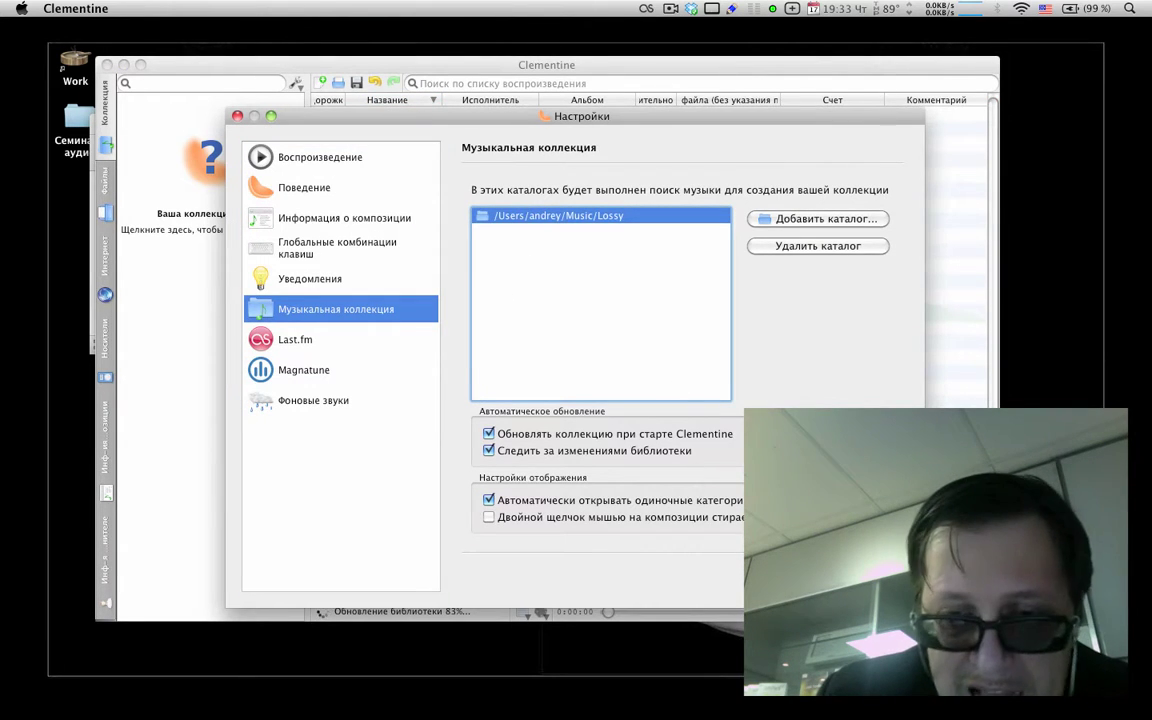
key(Return)
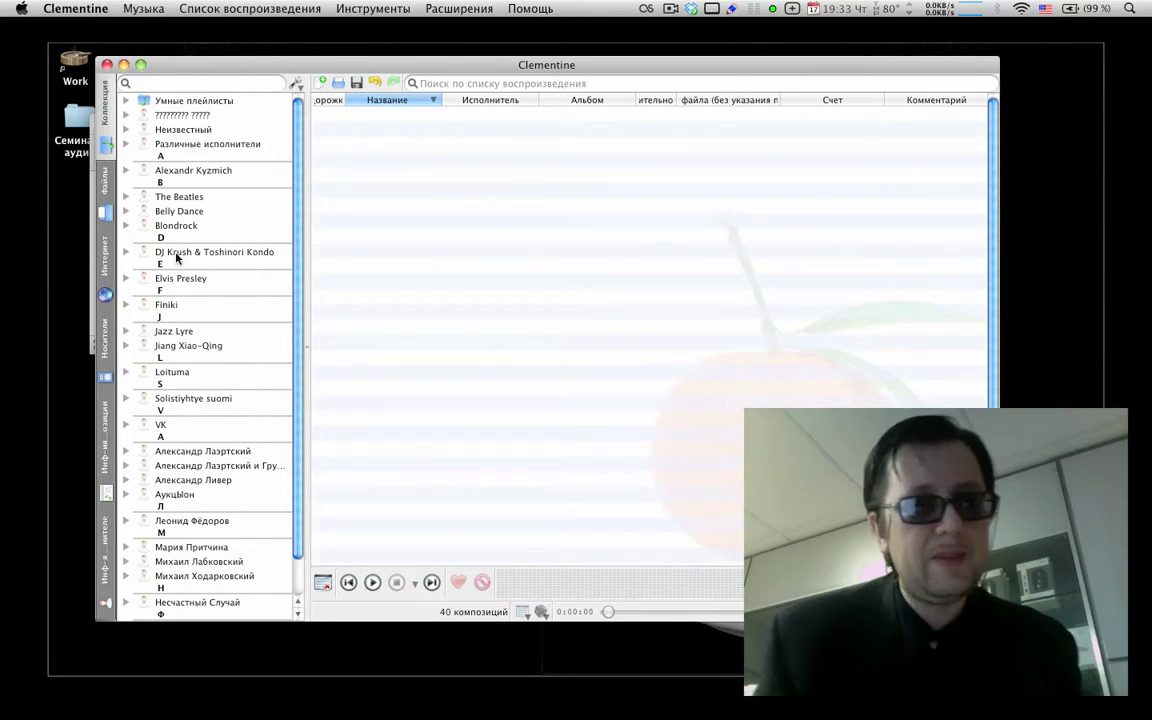
Step: Add the dj.emissare Podcast artist's tracks from the collection to the playlist, play dj.emissare Intended briefly and pause it
double_click(185, 171)
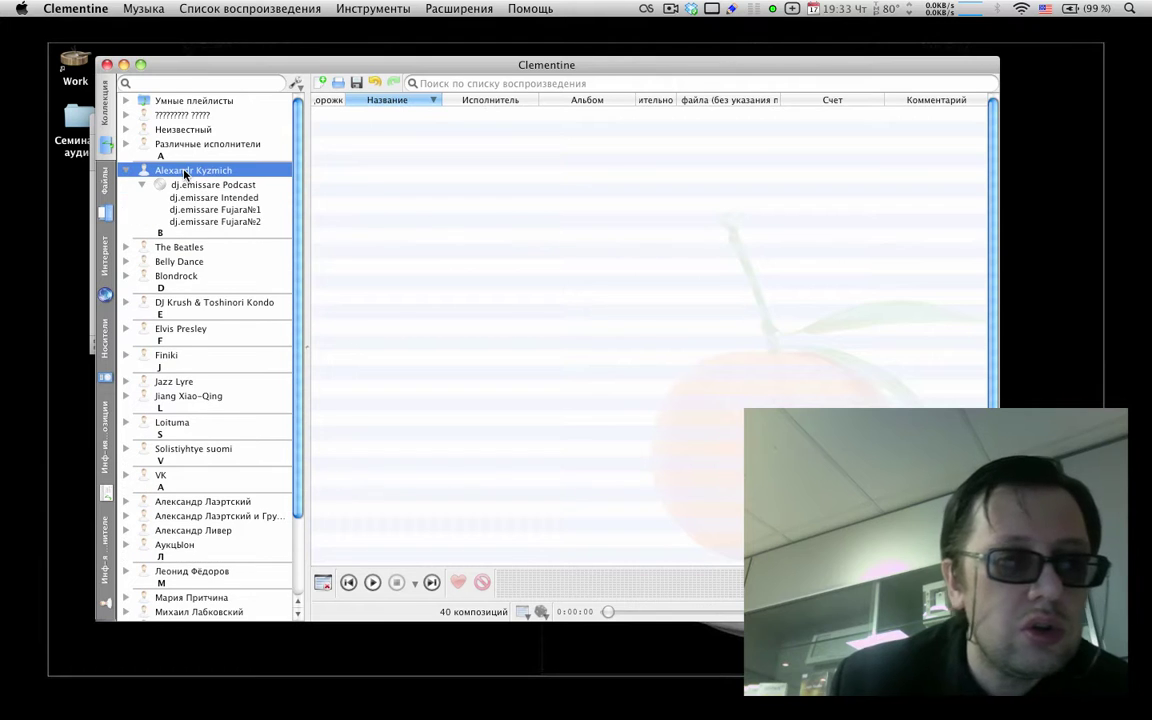
drag(185, 171, 394, 160)
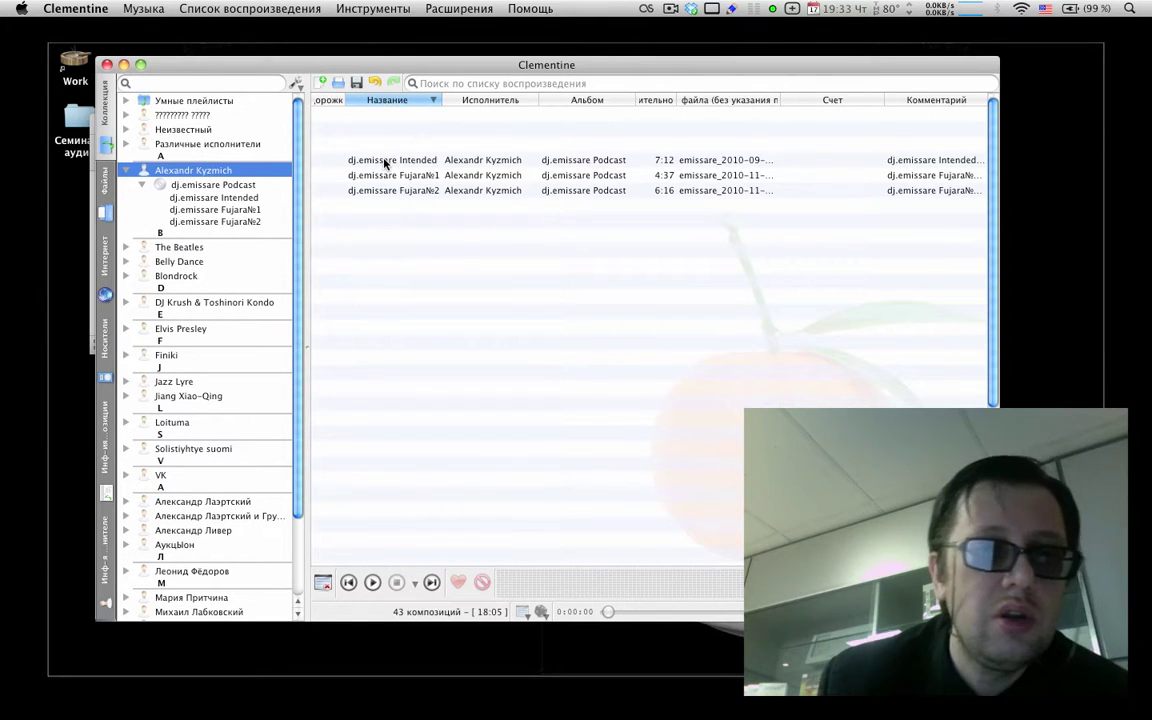
double_click(385, 163)
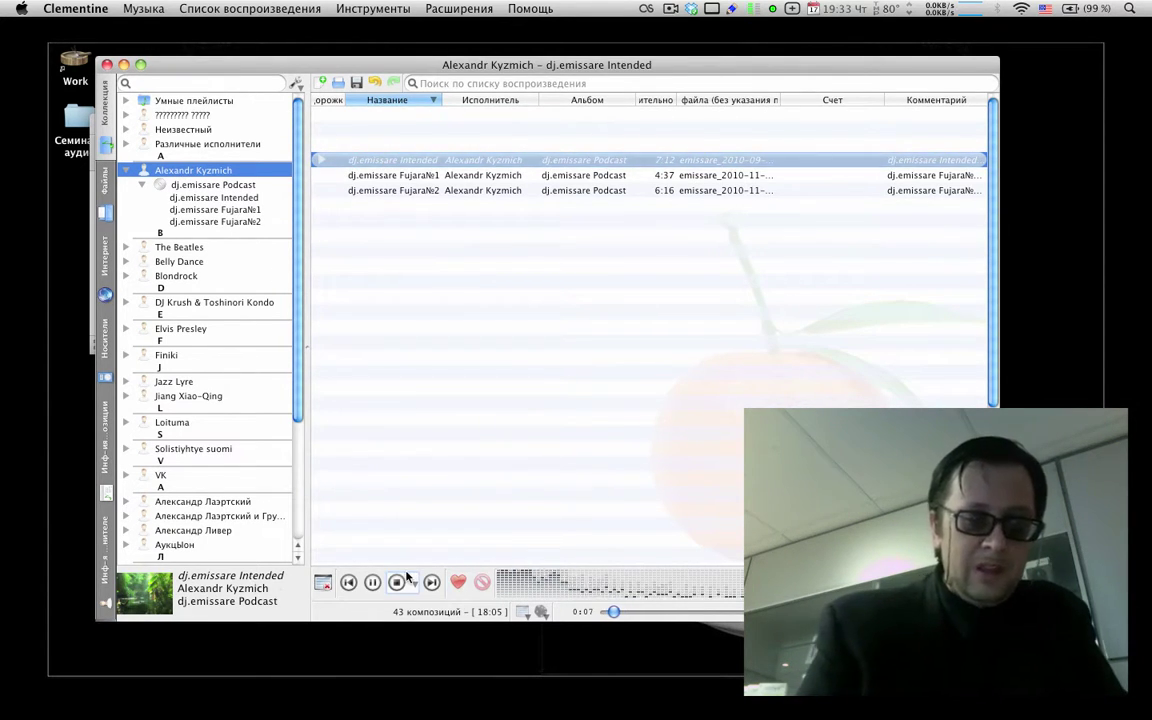
click(372, 582)
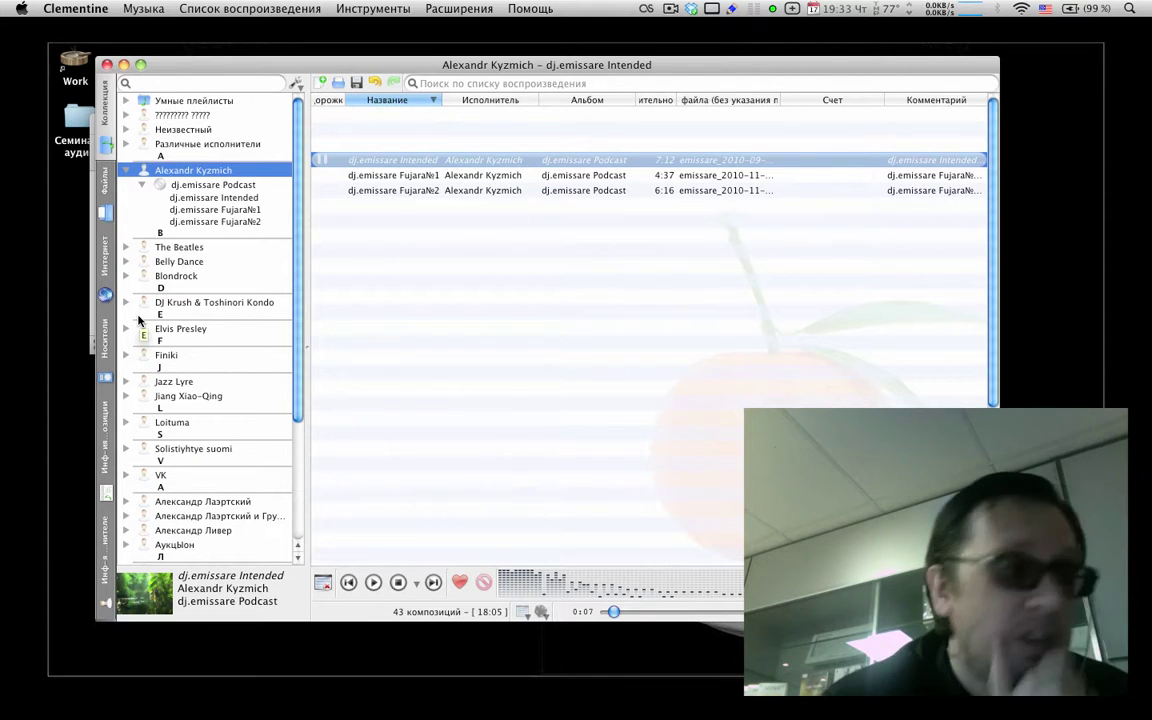
Step: View the song information and the Носители device list, selecting the SDMMC MA8123 USB 2.0 device
click(105, 412)
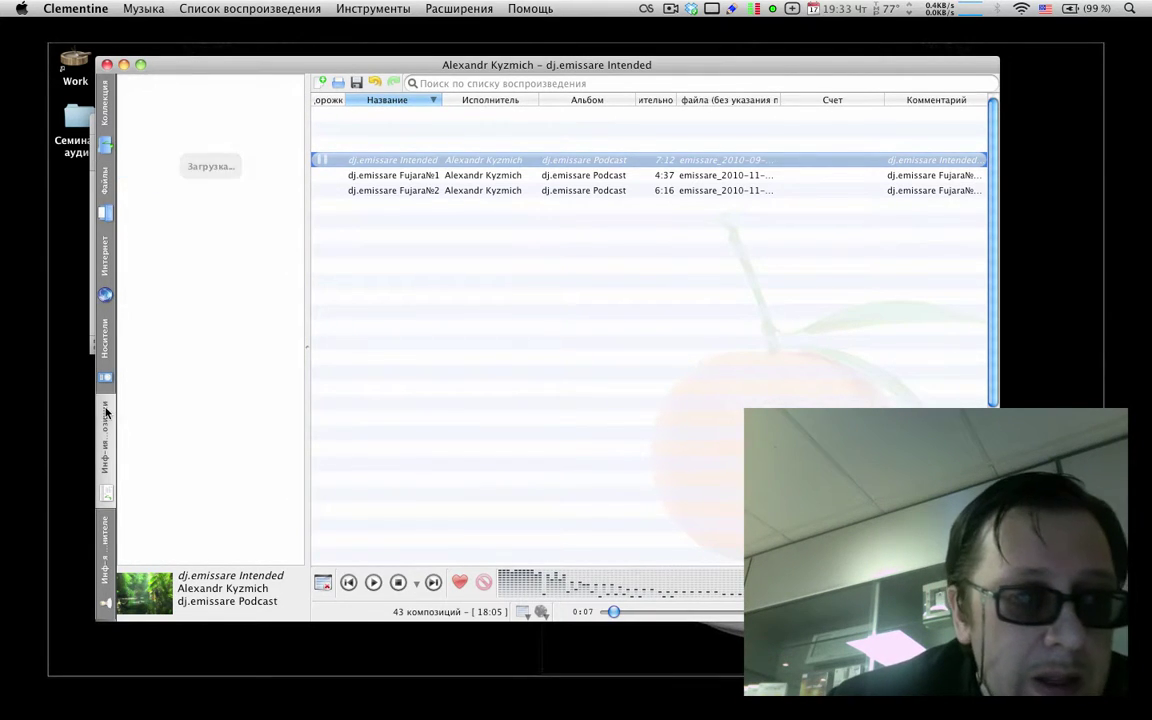
click(104, 358)
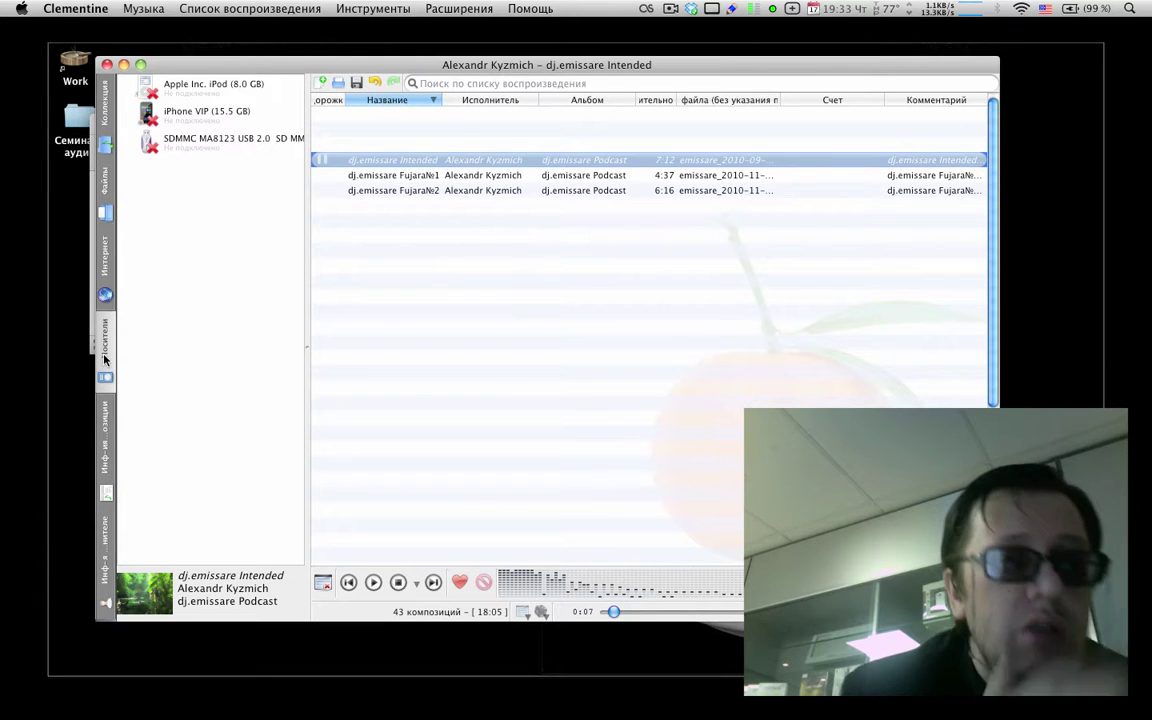
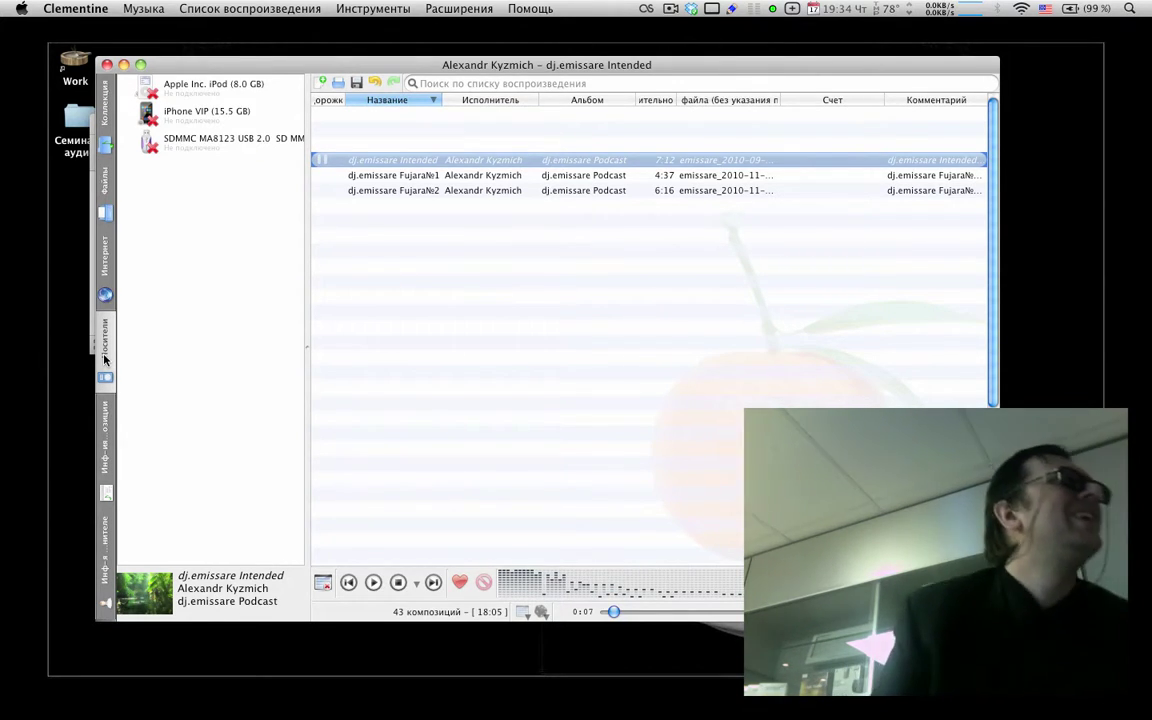
click(200, 140)
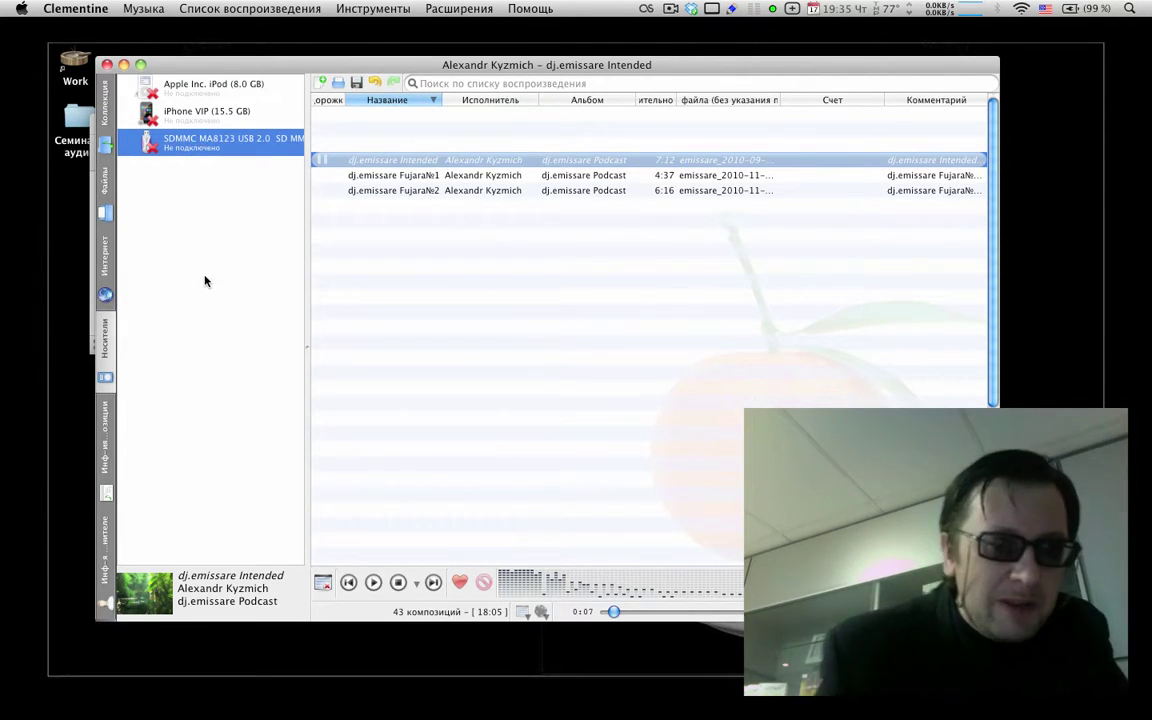
Step: Return to the Коллекция view, add Jiang Xiao-Qing's Breathing Spaces tracks to the playlist and play Nocturne
click(106, 102)
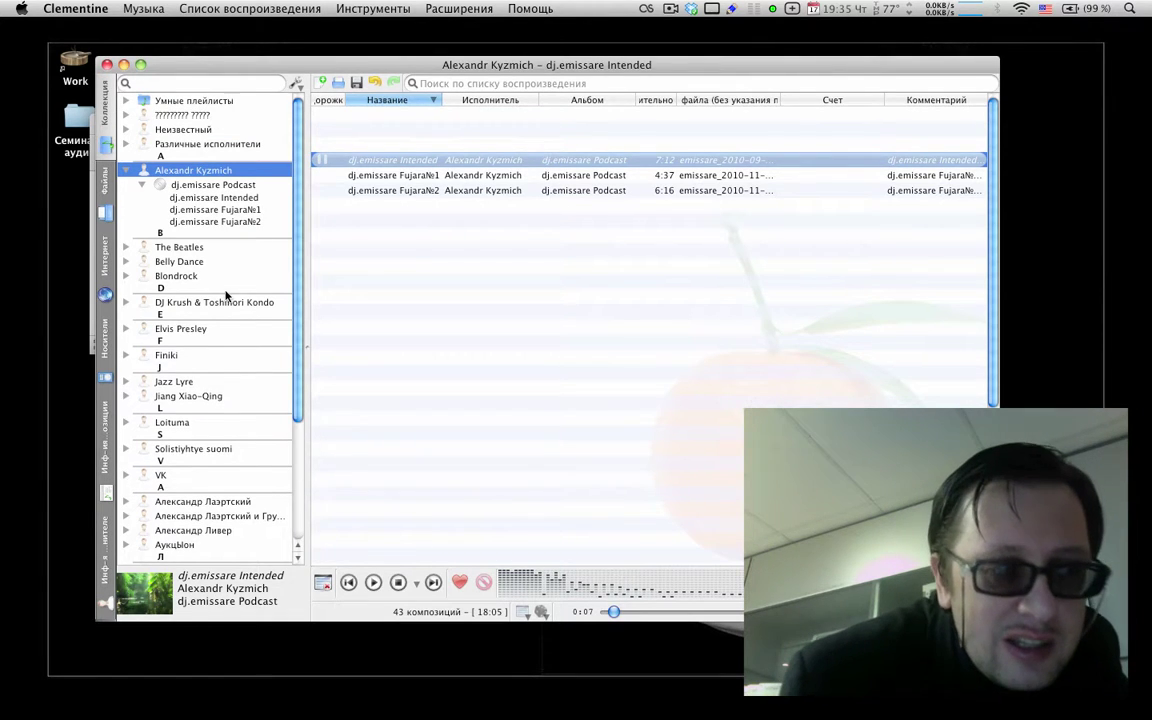
scroll(226, 295, down, 2)
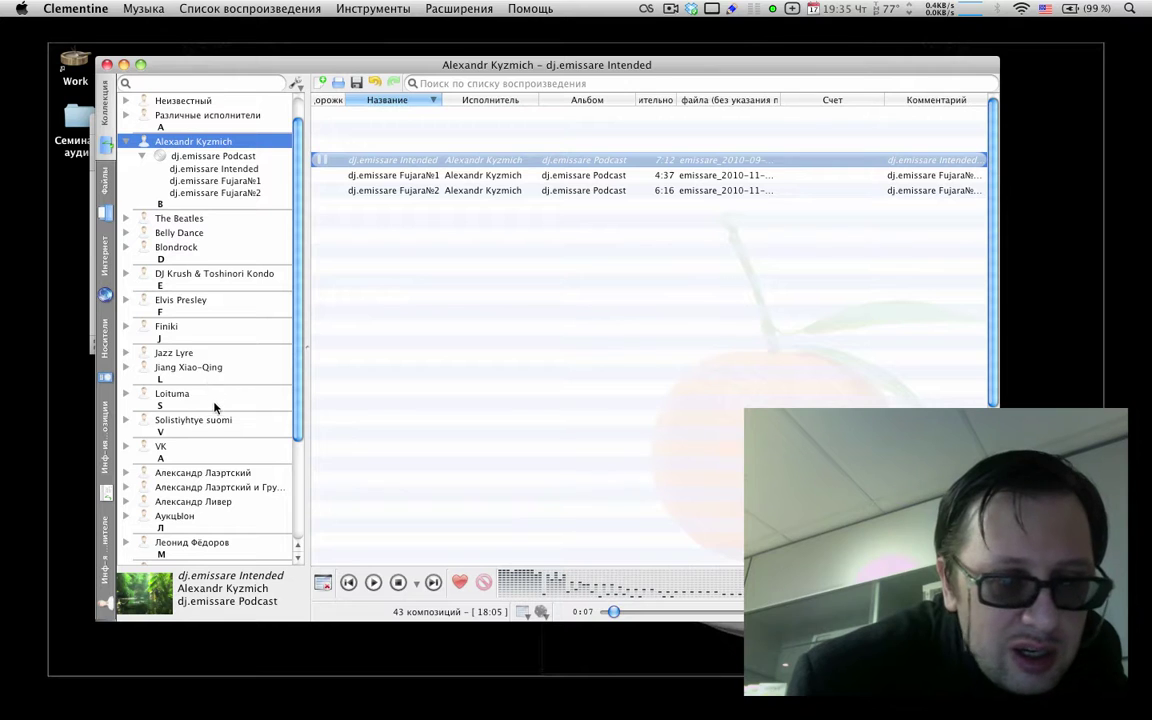
double_click(186, 367)
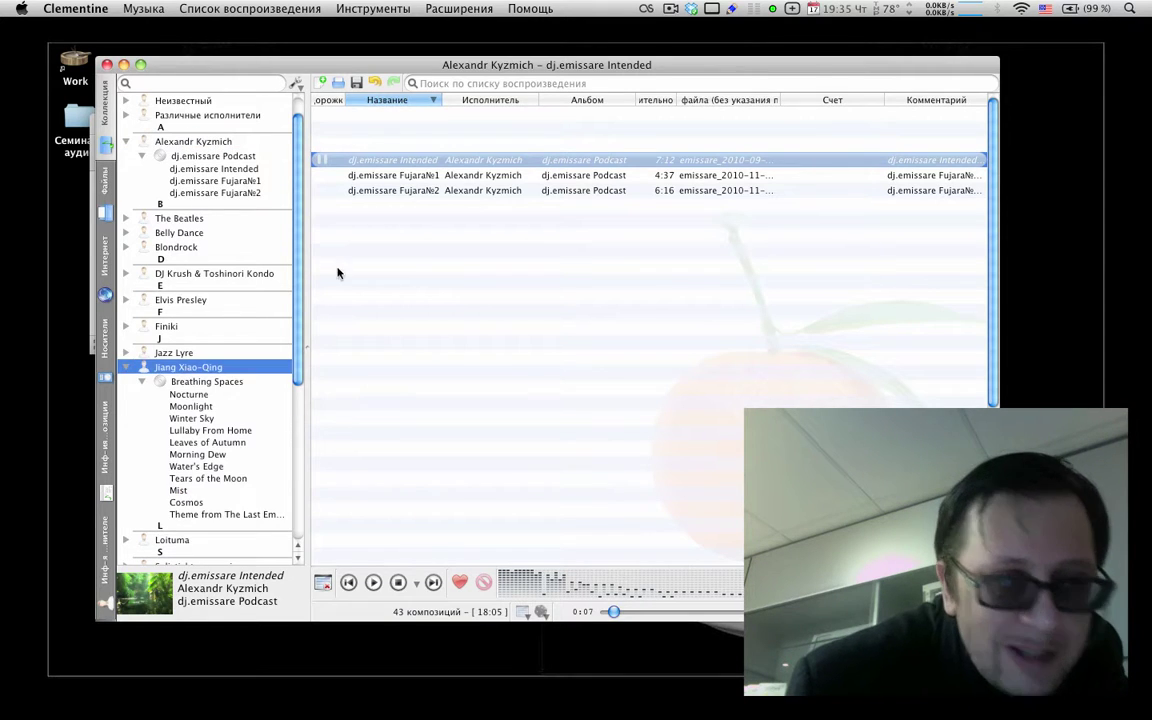
drag(200, 367, 430, 355)
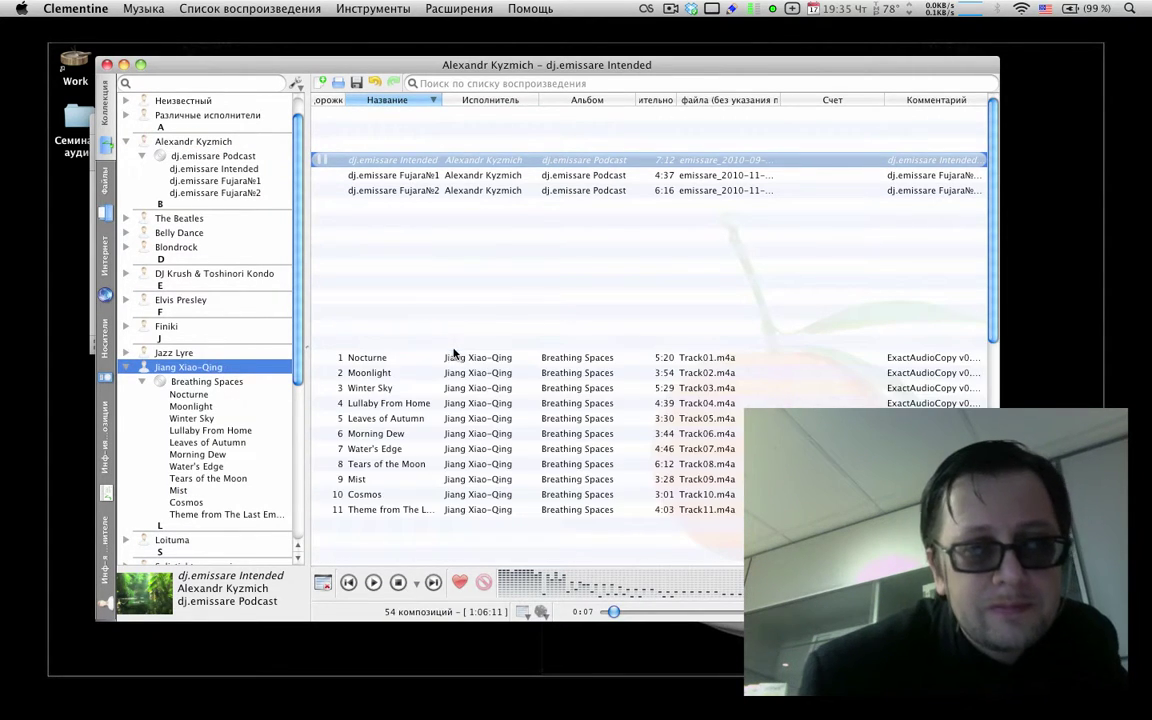
double_click(412, 358)
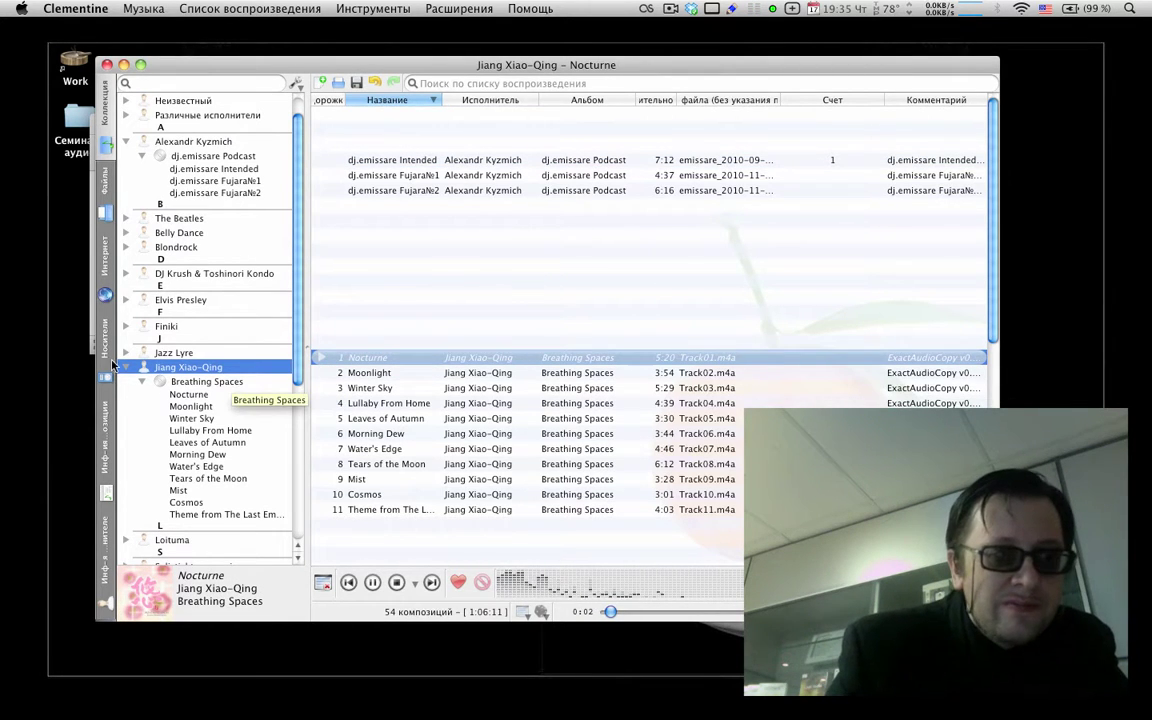
Step: Show the internet music sources in the Интернет view, and quit Clementine
click(102, 258)
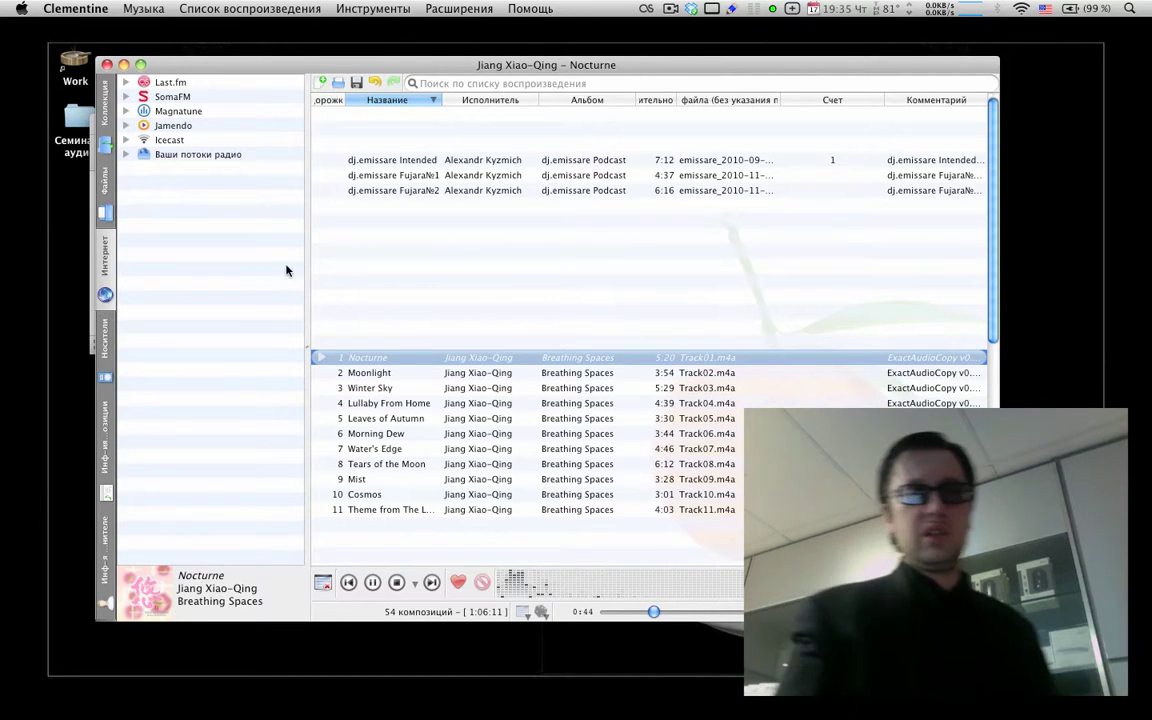
click(435, 15)
click(446, 30)
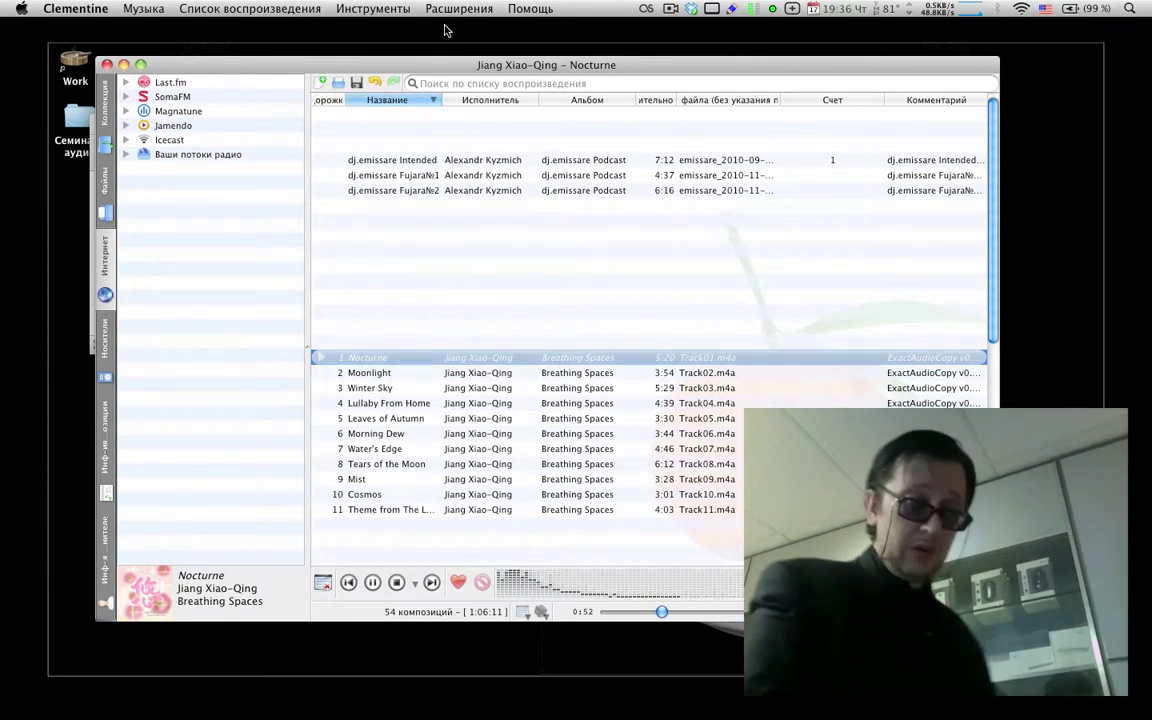
key(super+q)
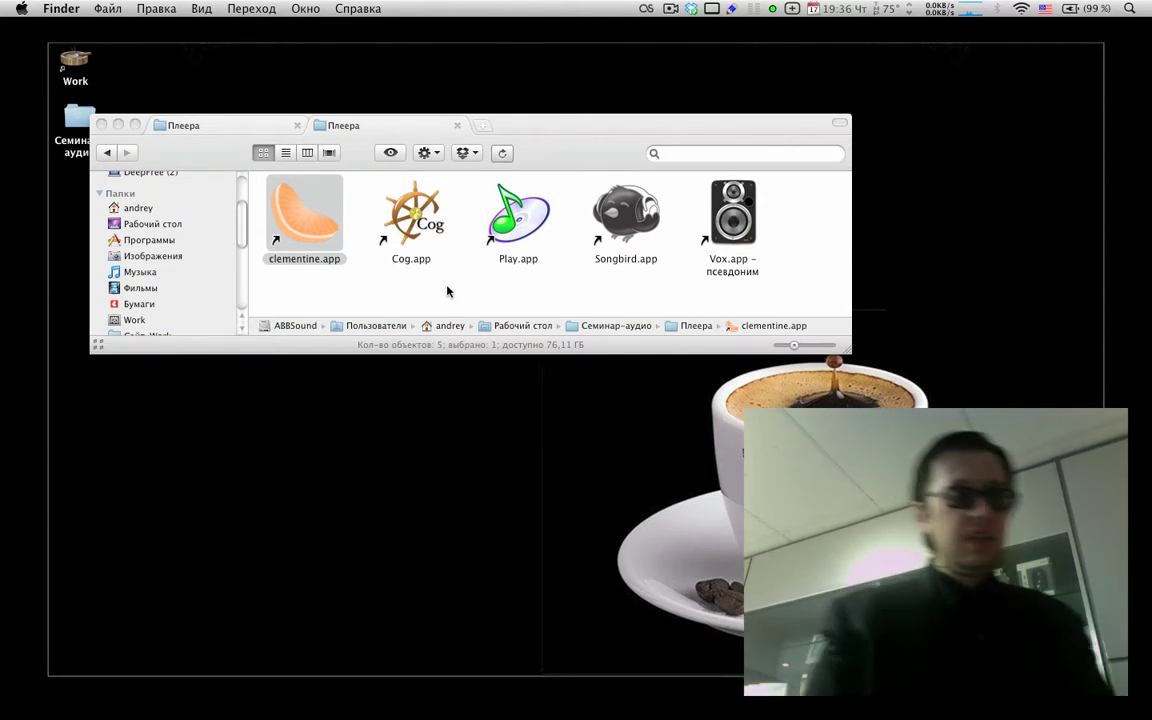
Step: Enlarge the Finder window slightly, open the Конертор folder in Семинар-аудио, and close the iTunes window showing the Gold Vol. 2 disc
click(447, 290)
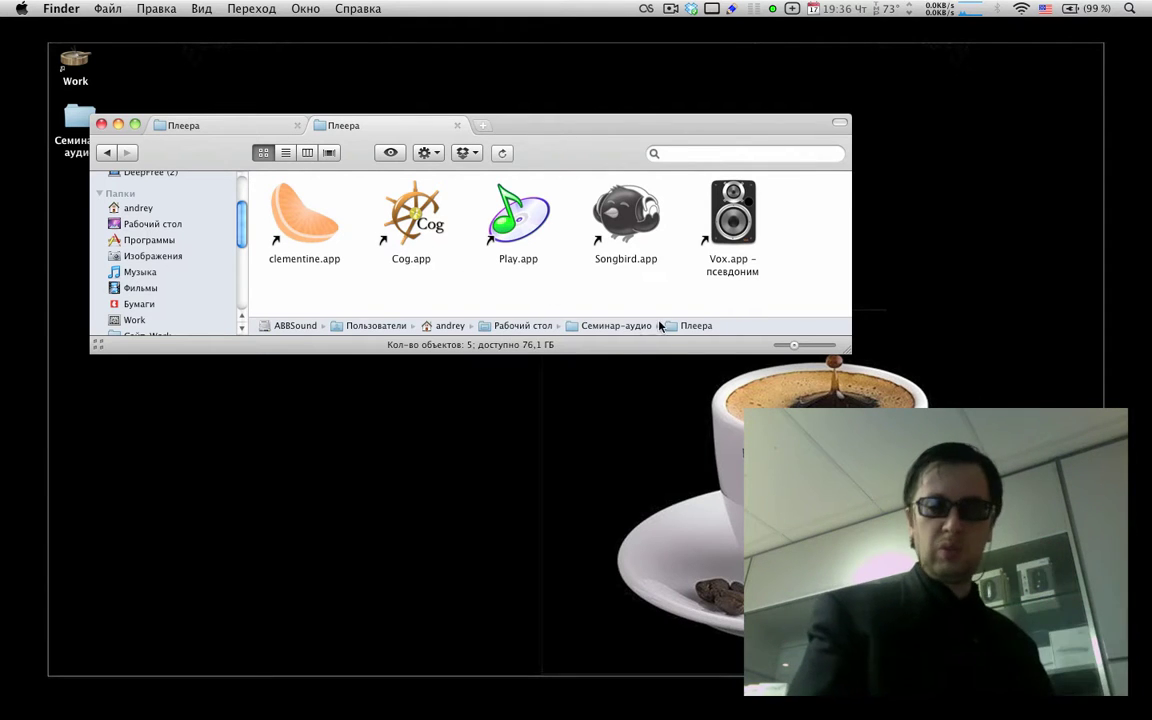
drag(847, 350, 860, 377)
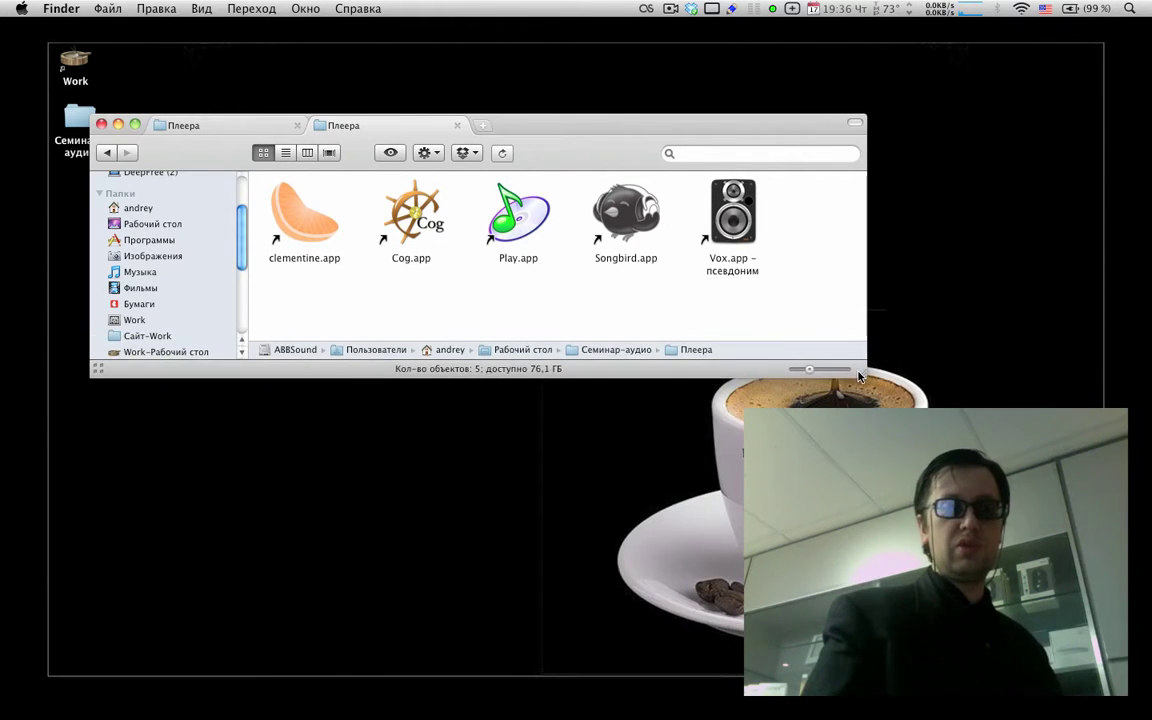
click(104, 153)
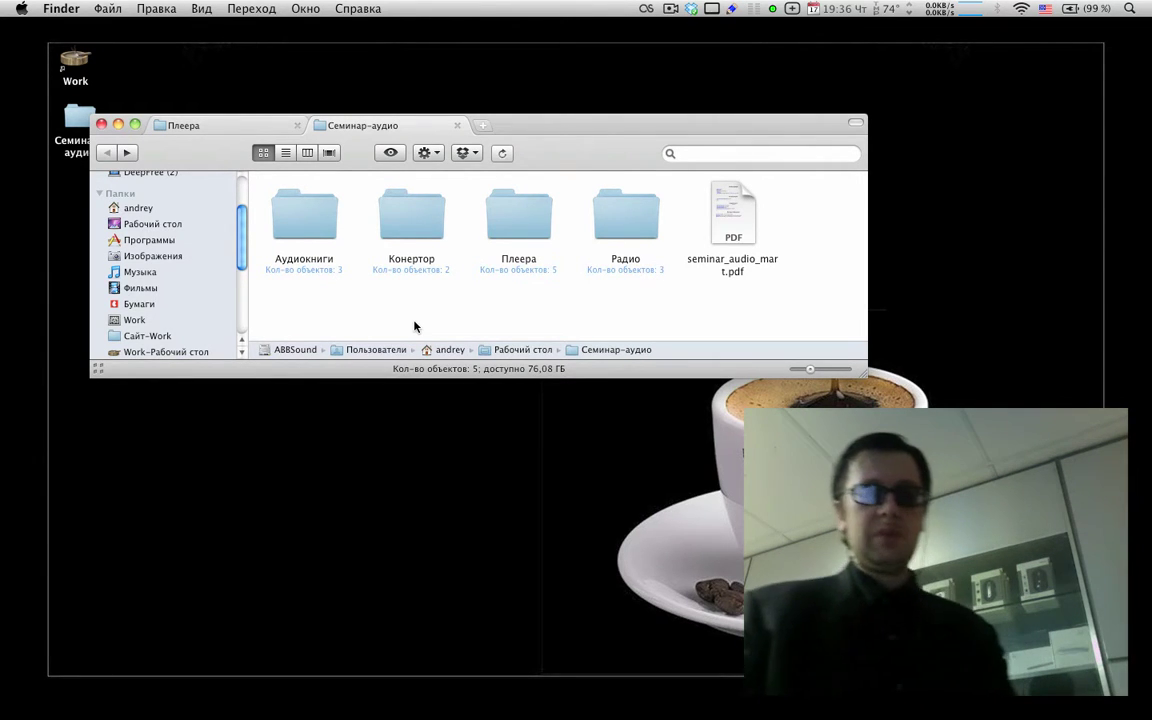
double_click(416, 233)
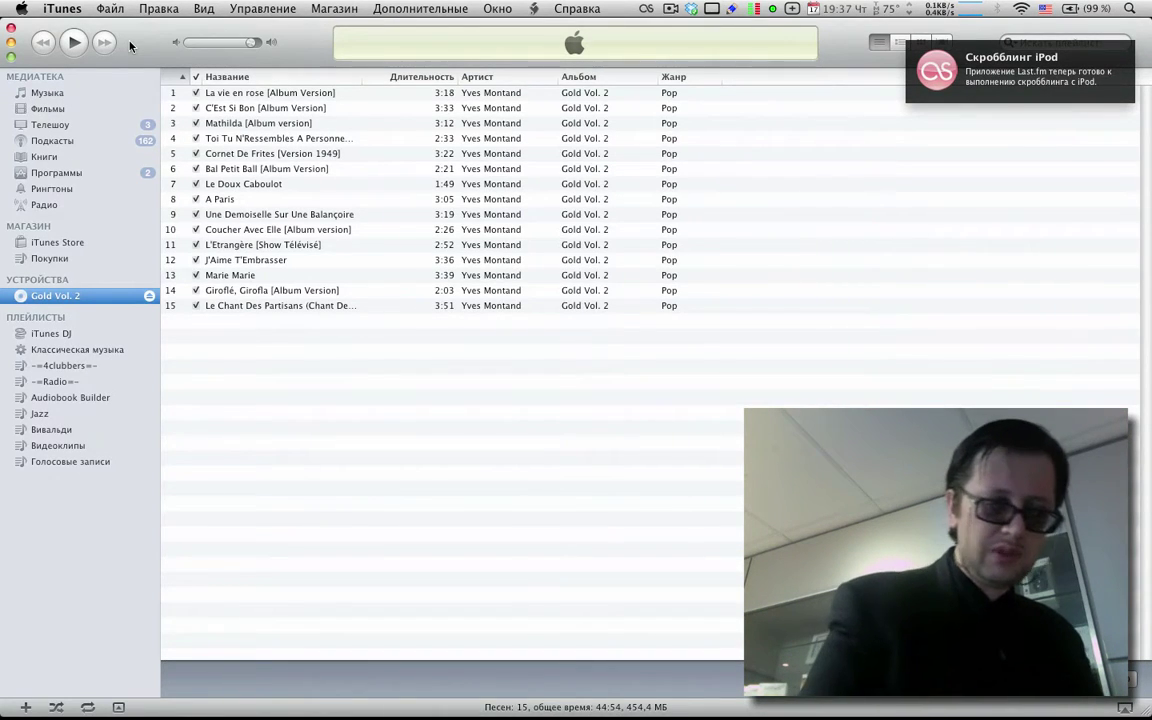
key(super+w)
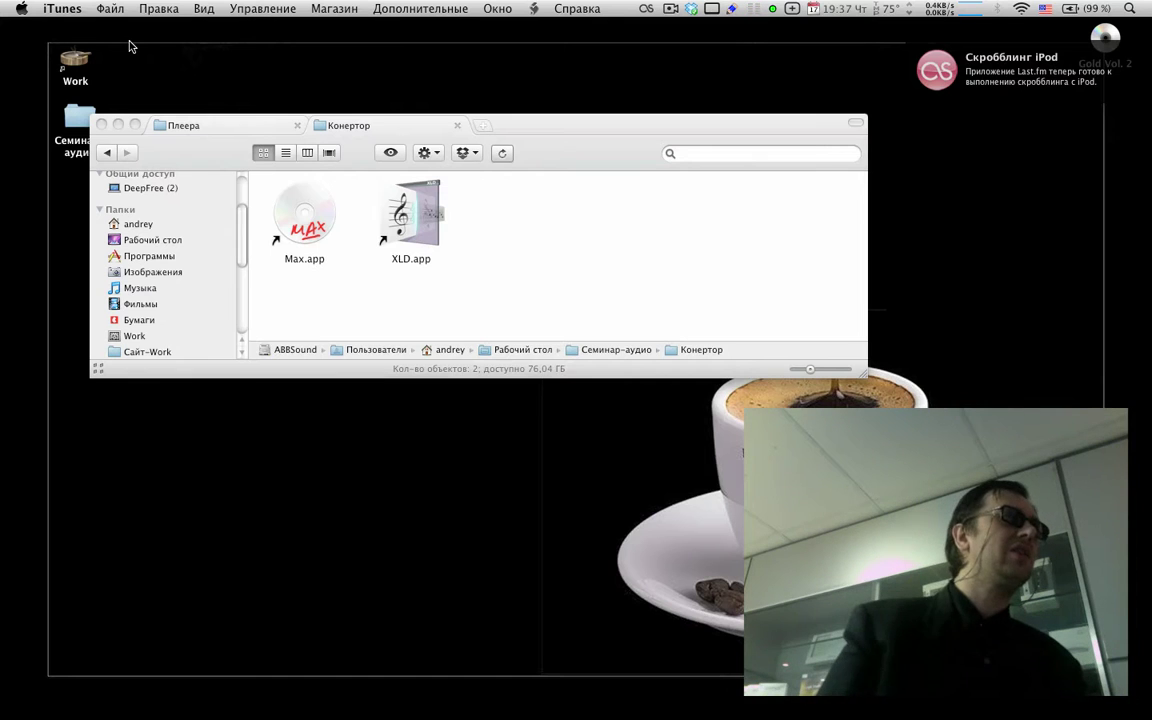
Step: Switch to Finder, launch XLD from the Конертор folder and show its general settings
key(super+Tab)
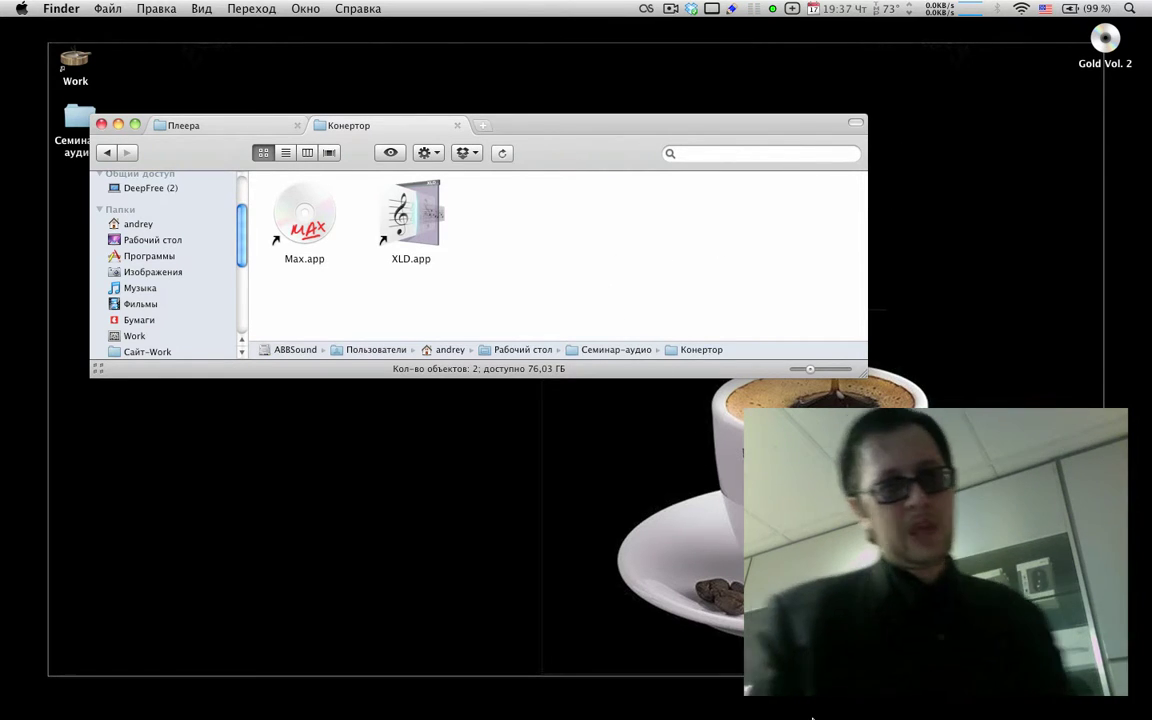
mouse_move(900, 712)
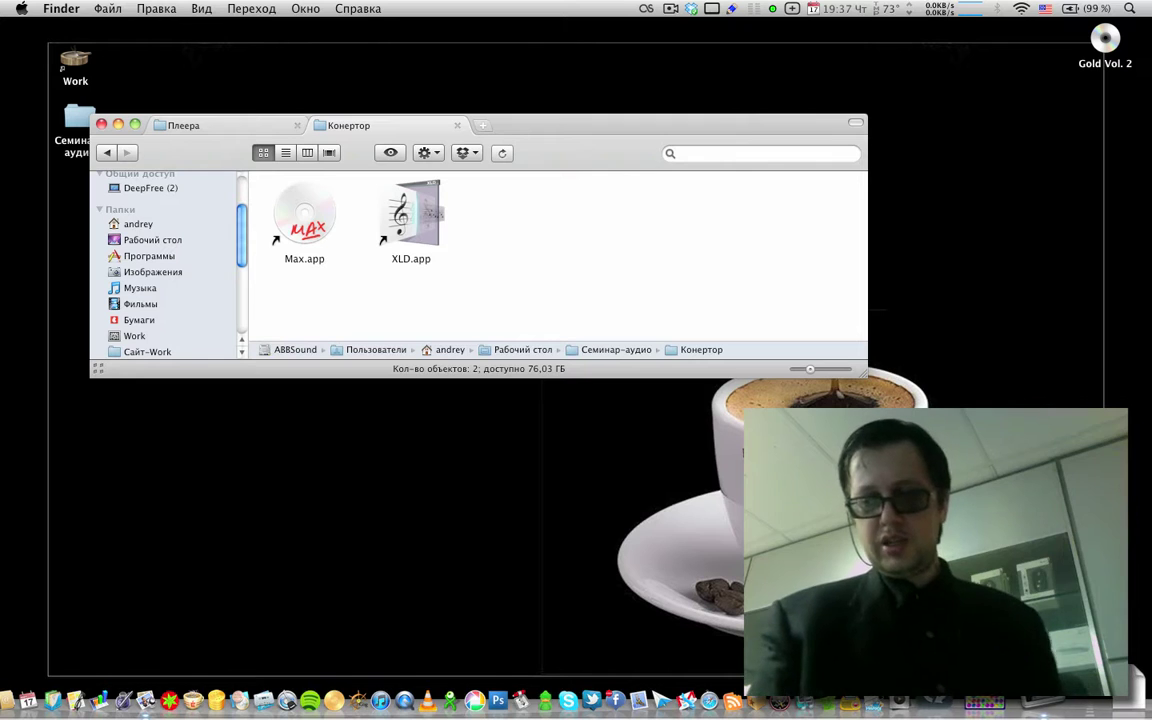
double_click(409, 231)
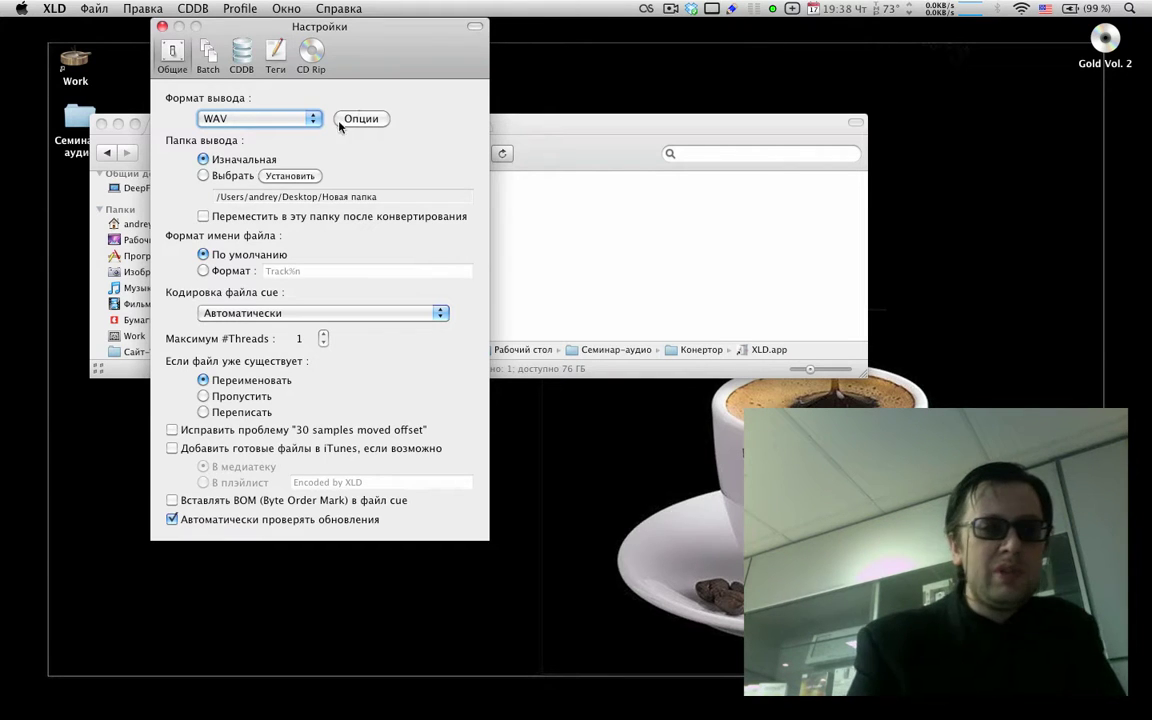
Step: Set the output format to Apple Lossless and view the sample rates offered in its options
click(262, 118)
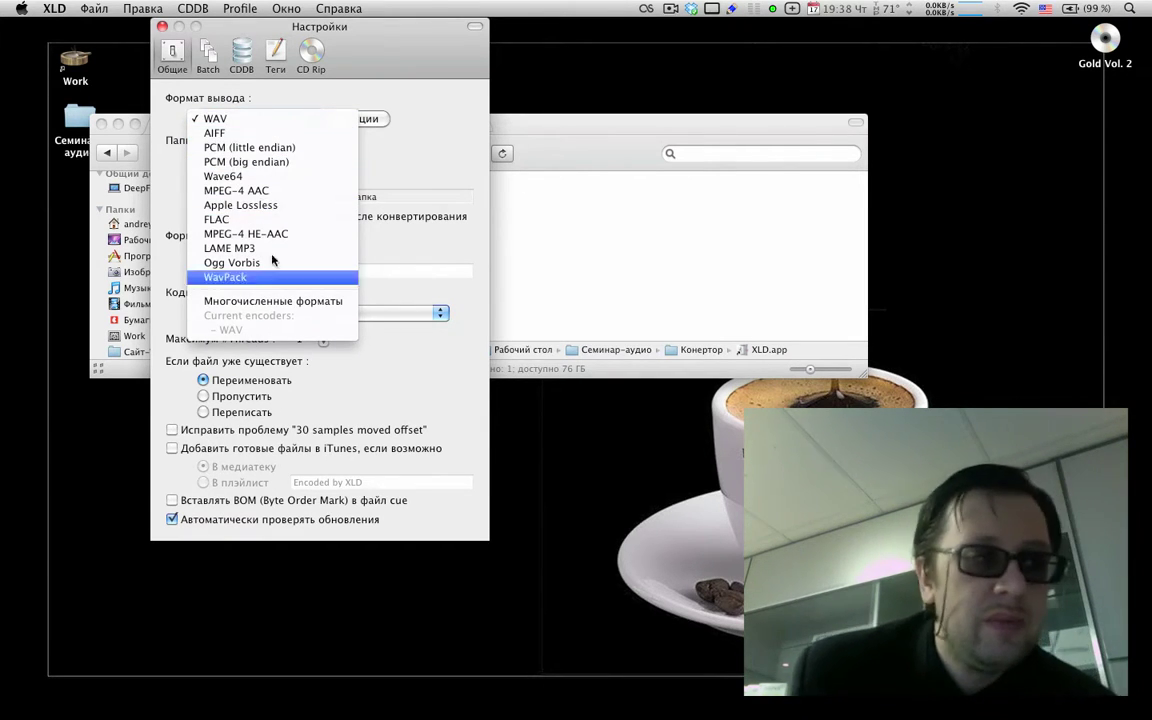
click(300, 207)
click(362, 119)
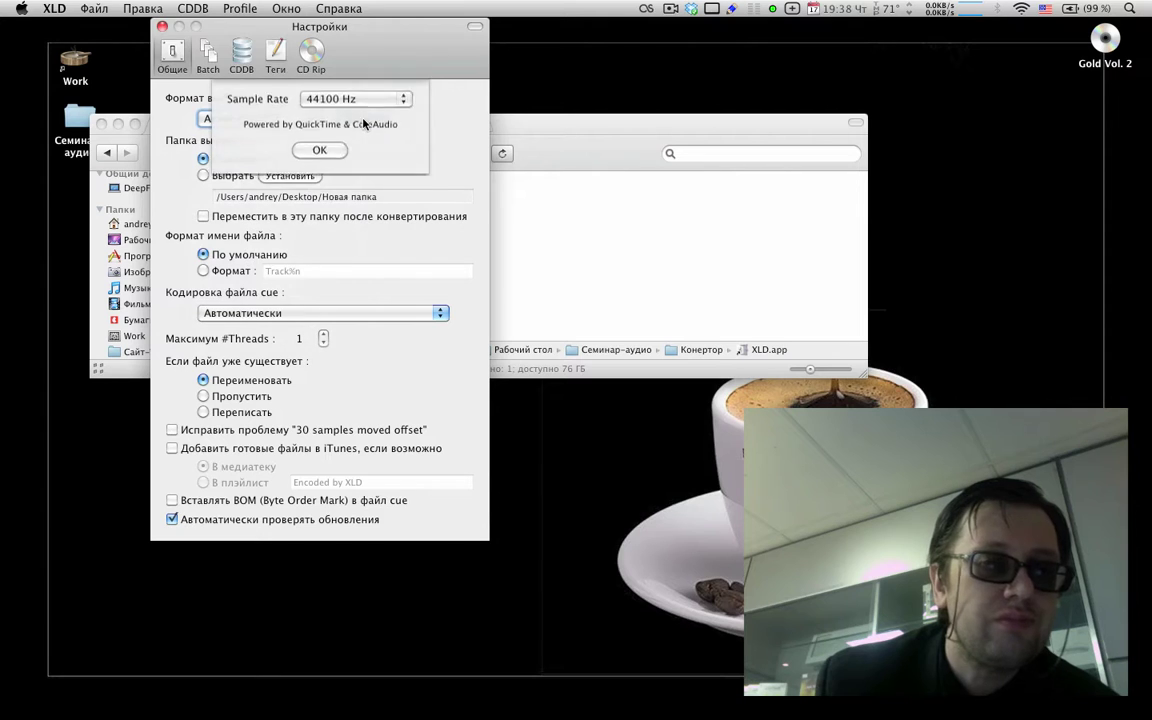
click(362, 104)
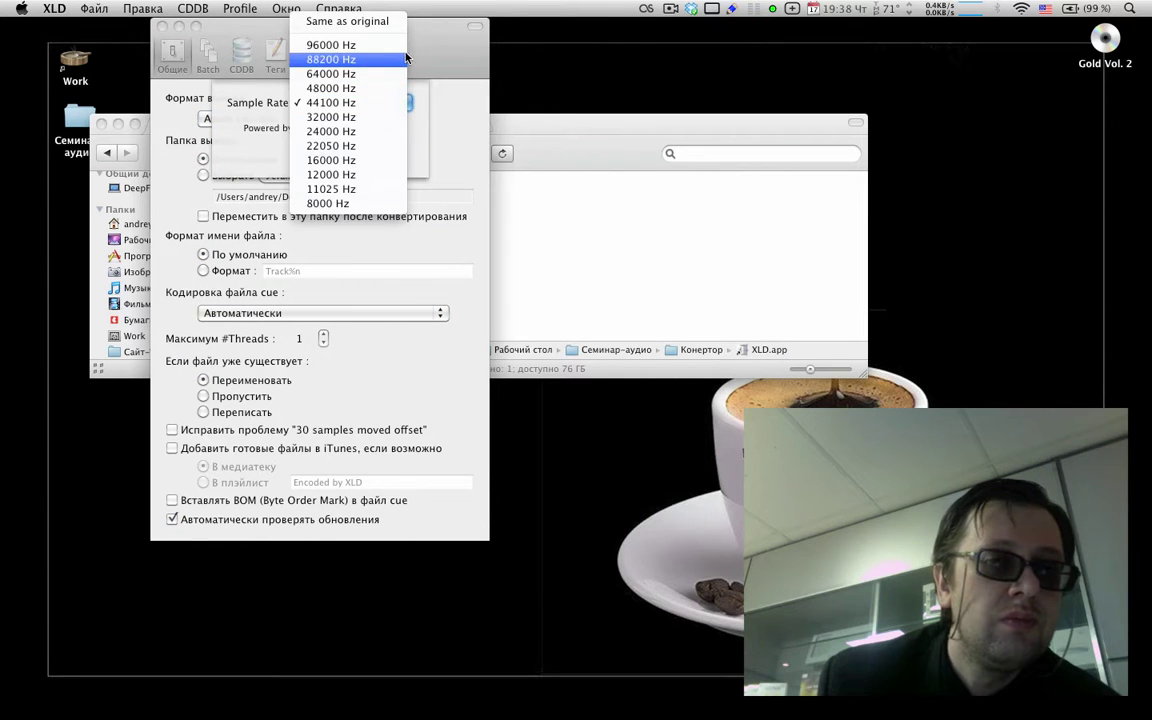
click(436, 158)
click(300, 151)
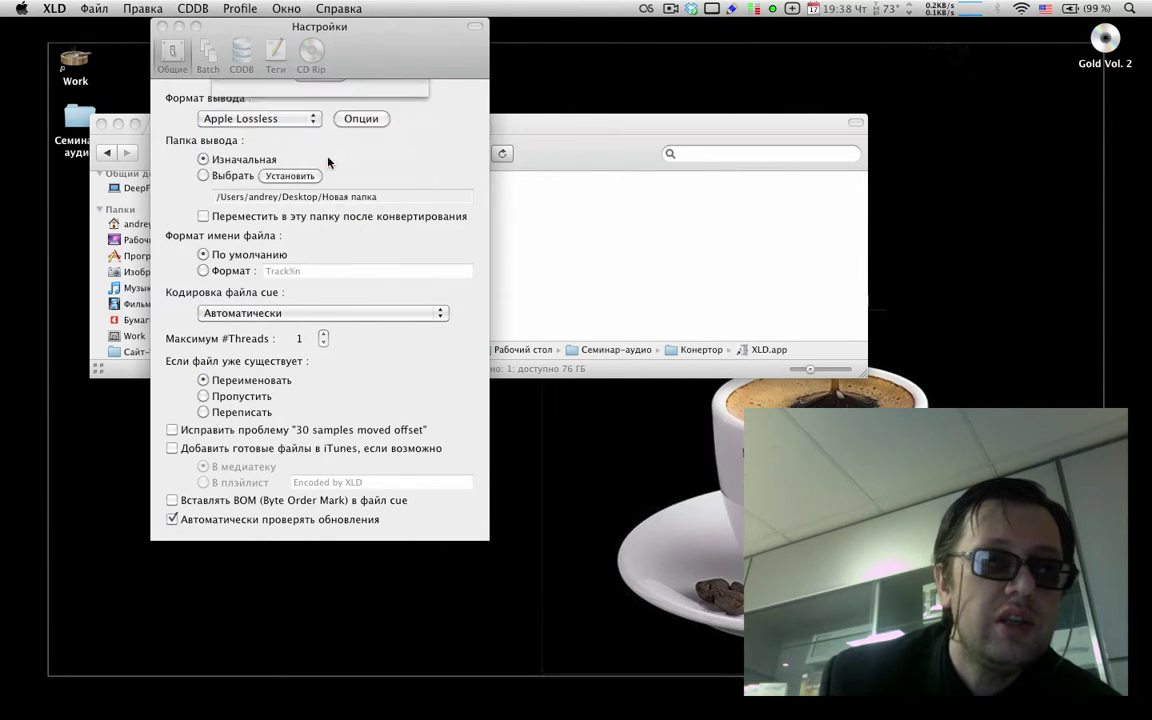
Step: Set the output format to LAME MP3 and review the CBR bitrate and encoding mode choices in its options
click(243, 117)
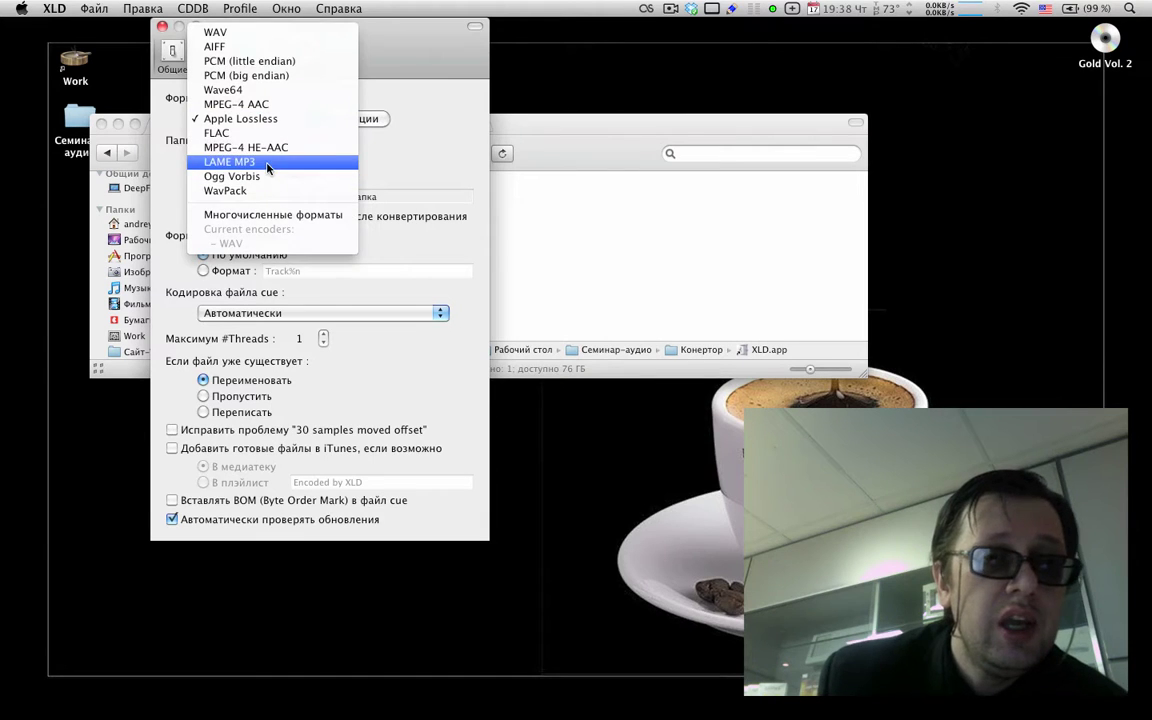
click(268, 162)
click(357, 127)
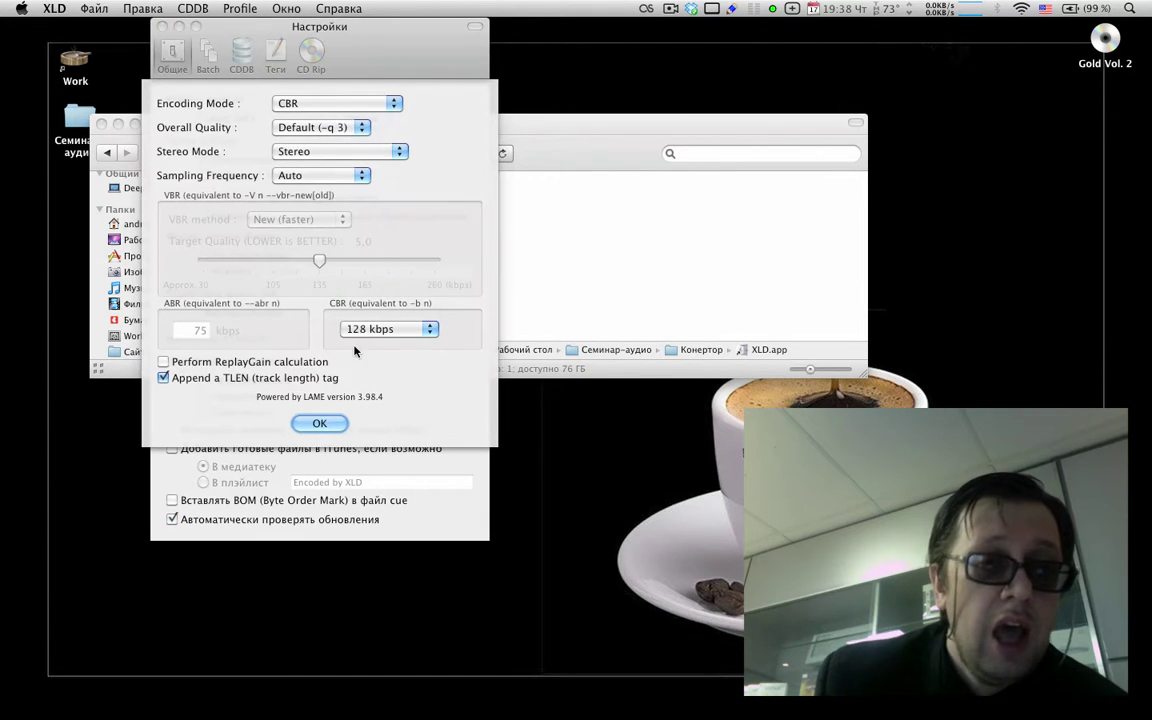
click(370, 330)
click(370, 330)
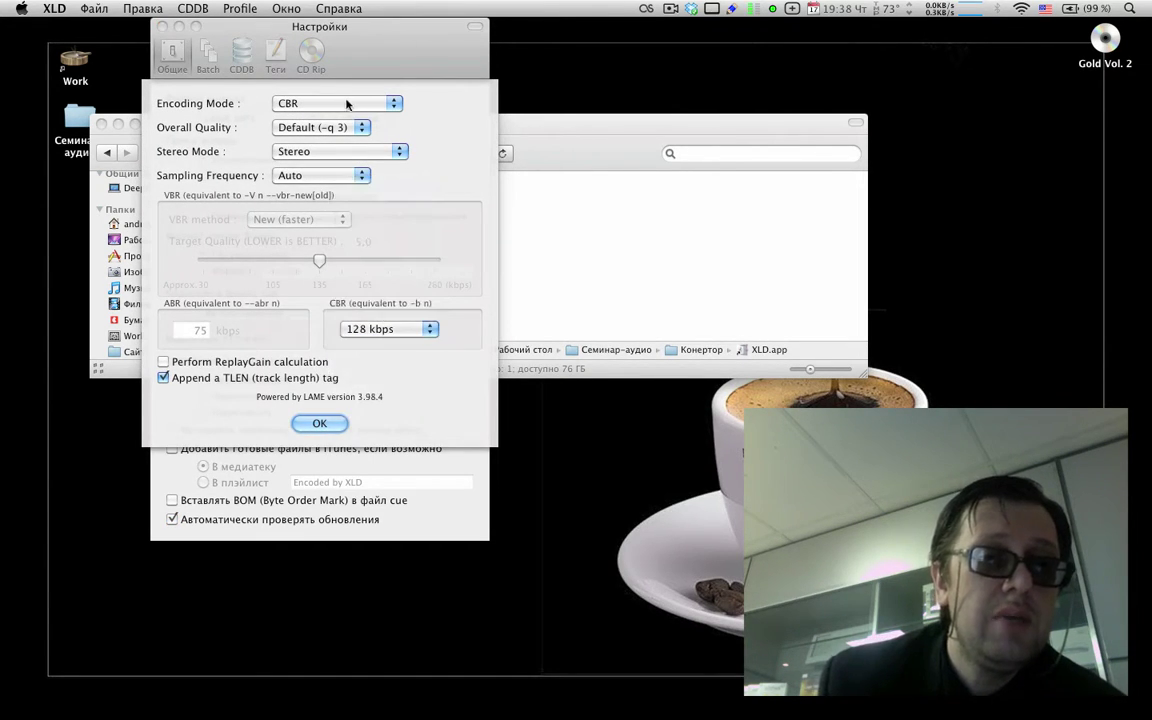
click(388, 103)
click(433, 122)
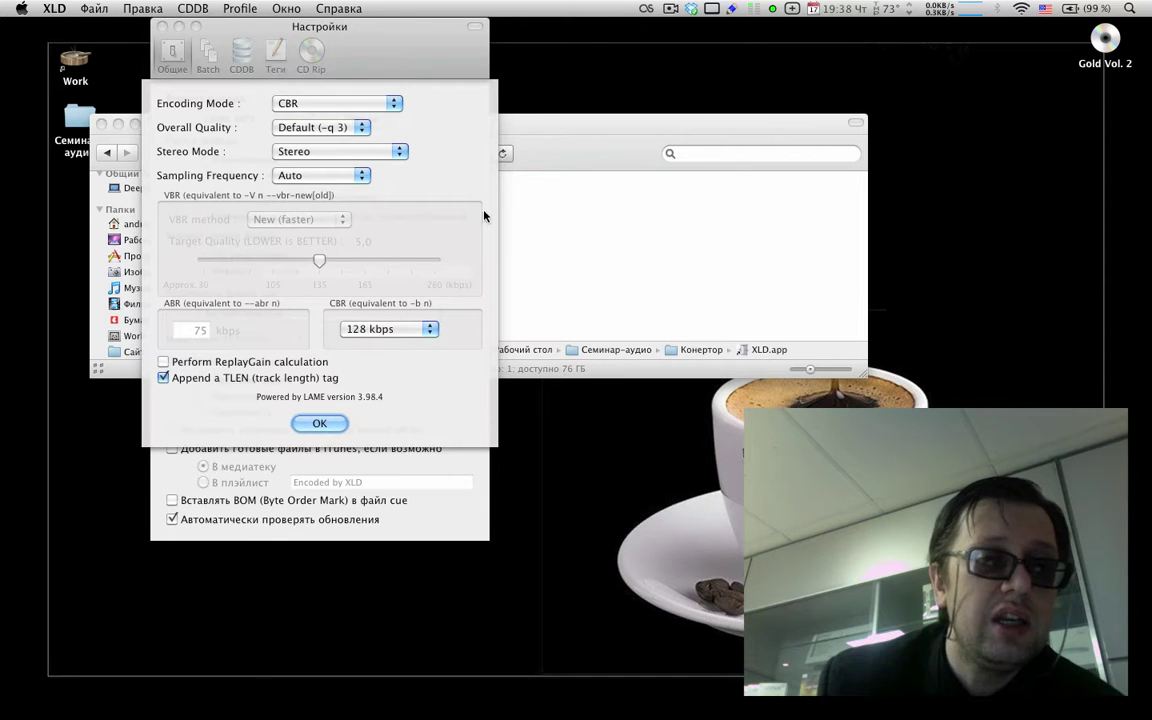
click(316, 424)
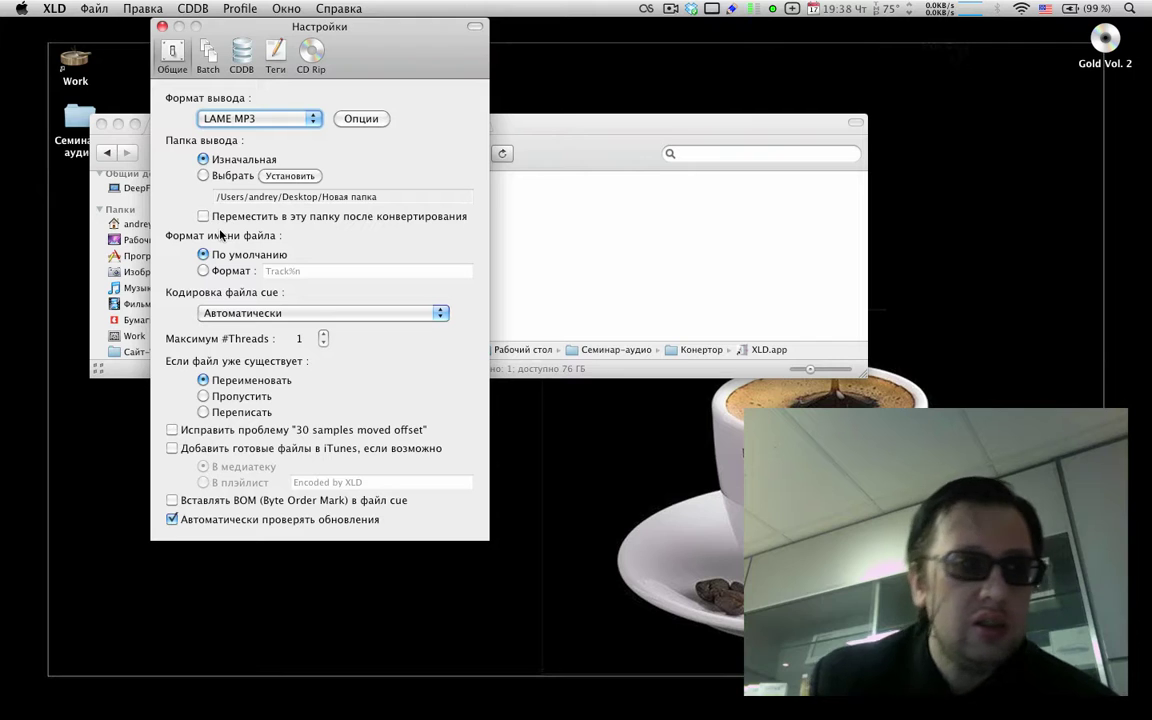
Step: Review the cue file encodings and the CDDB, Теги and CD Rip settings, and close the settings window
click(268, 314)
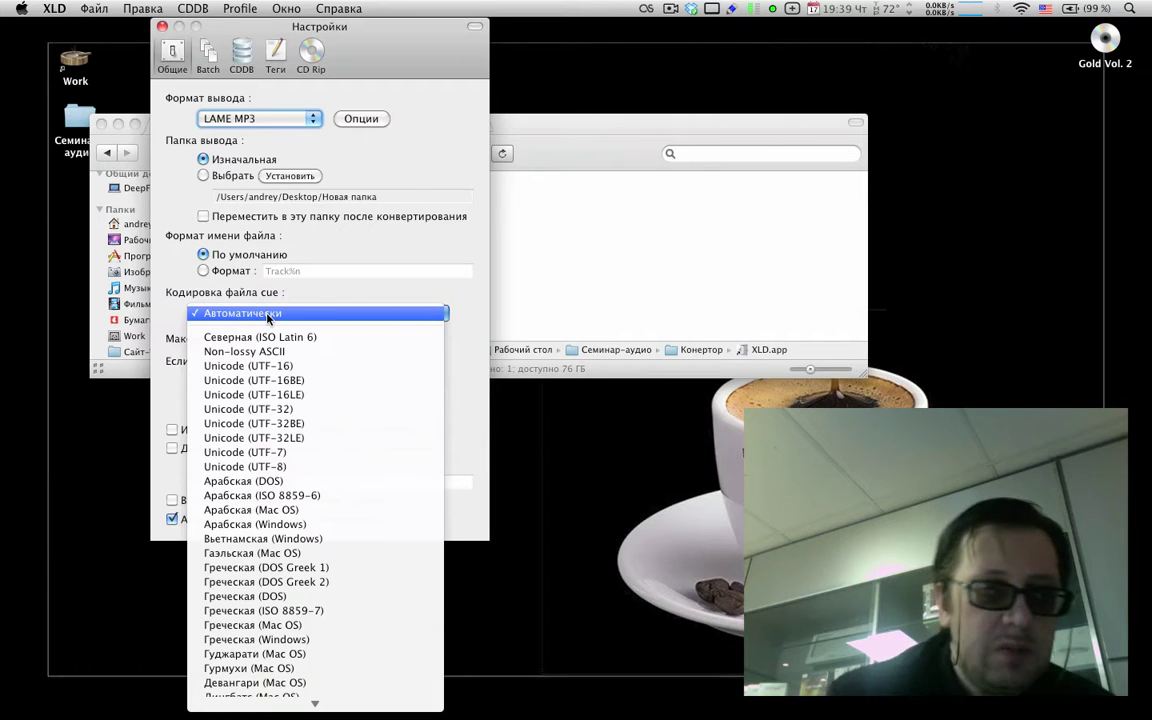
click(380, 122)
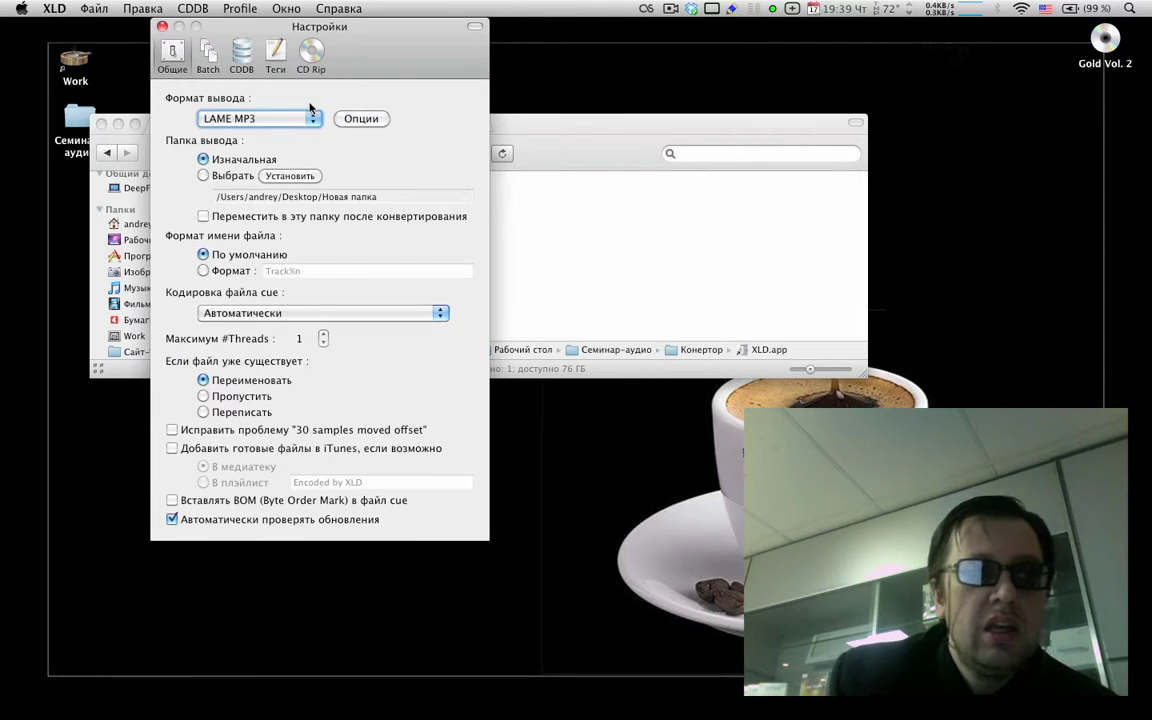
click(241, 57)
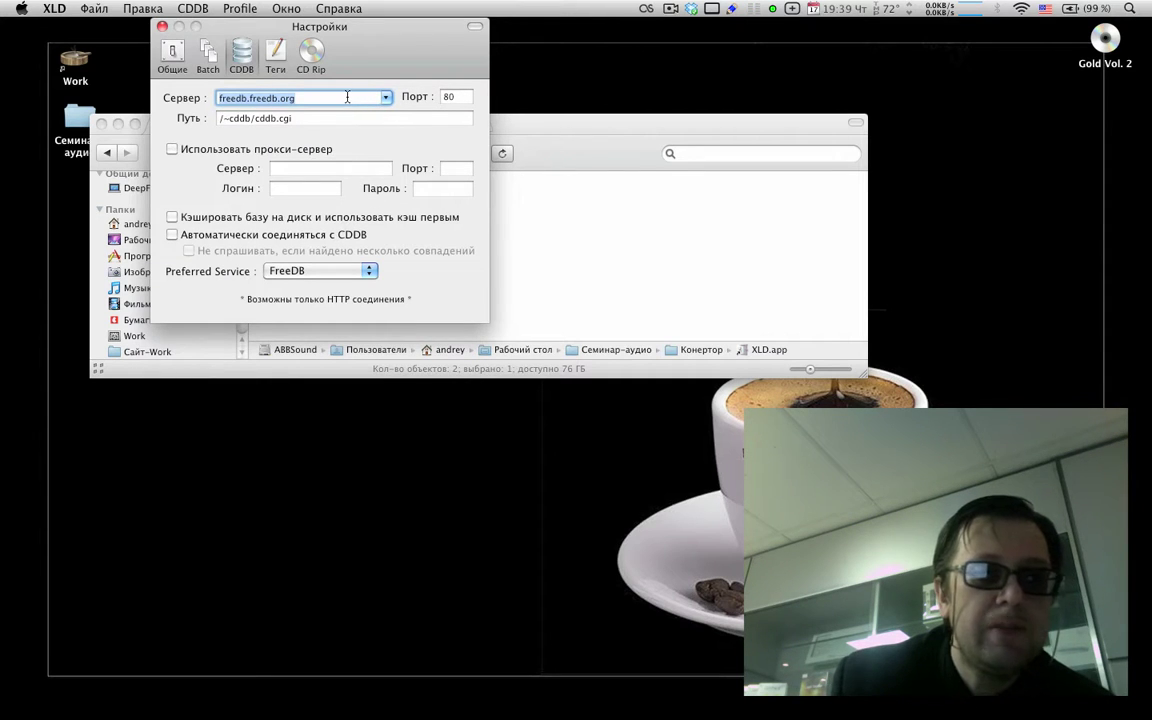
click(279, 62)
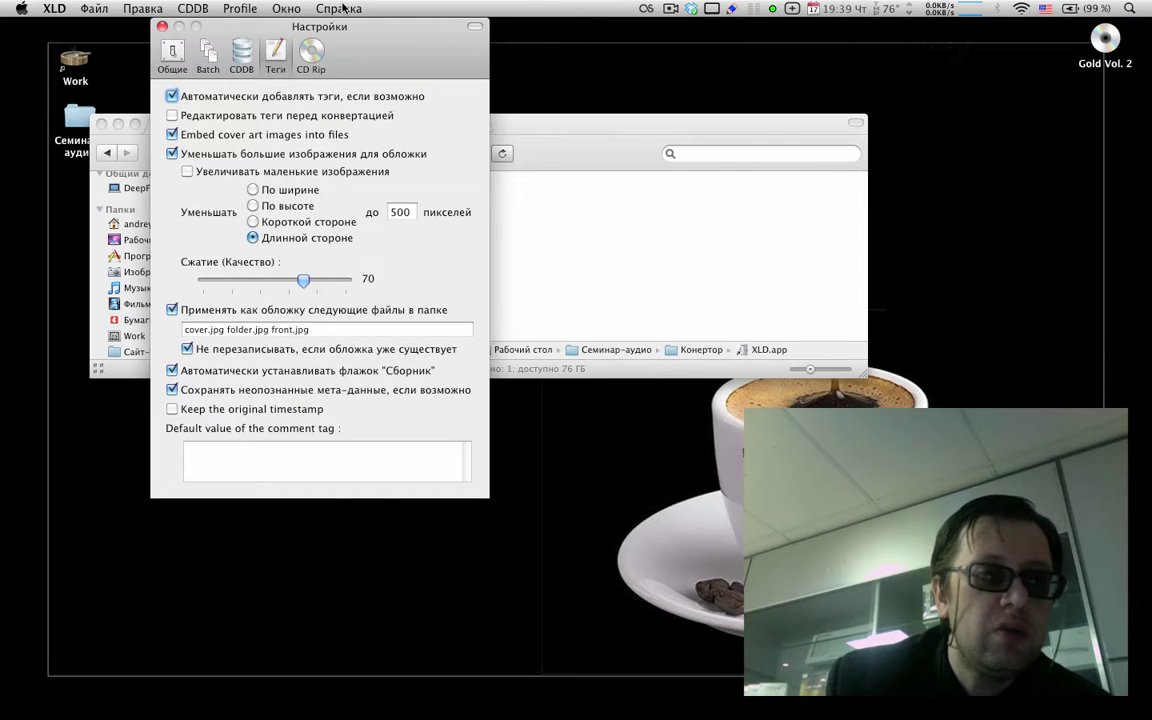
click(320, 52)
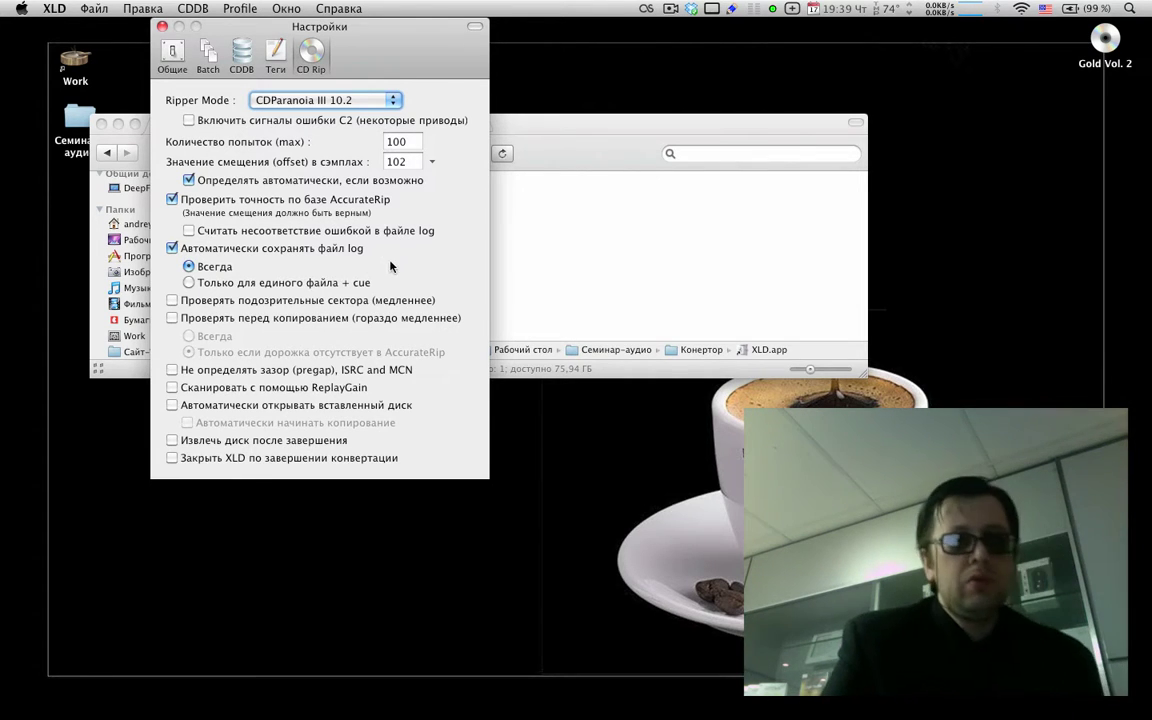
click(208, 55)
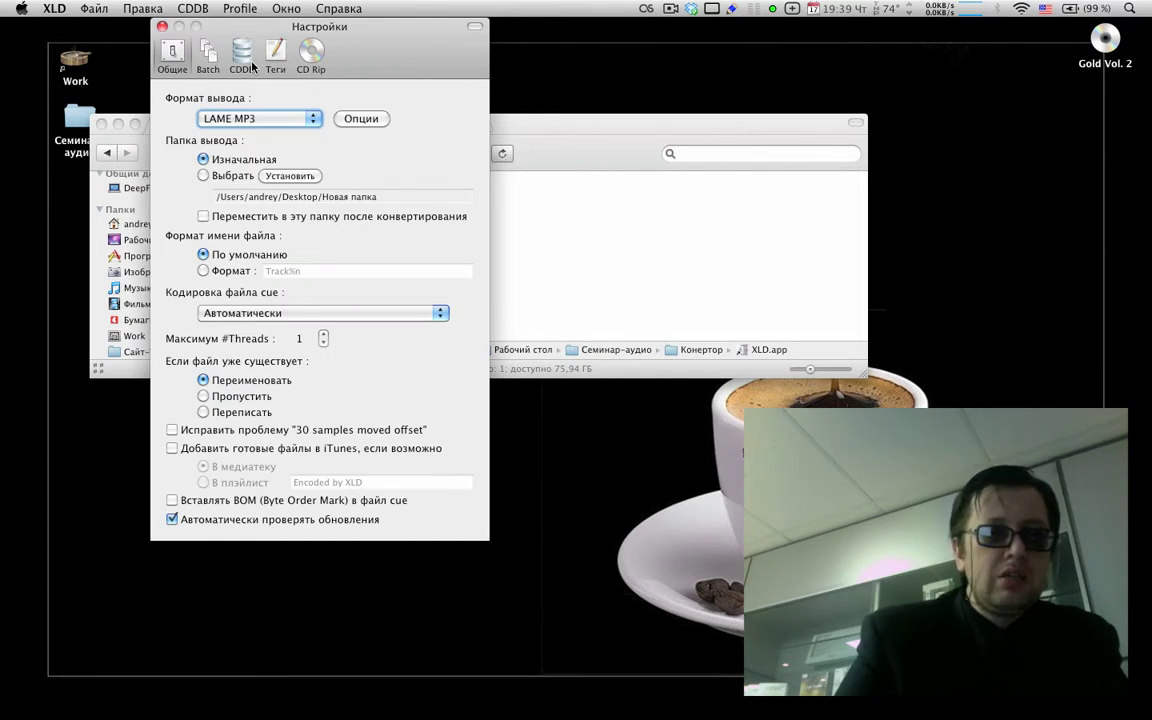
click(238, 54)
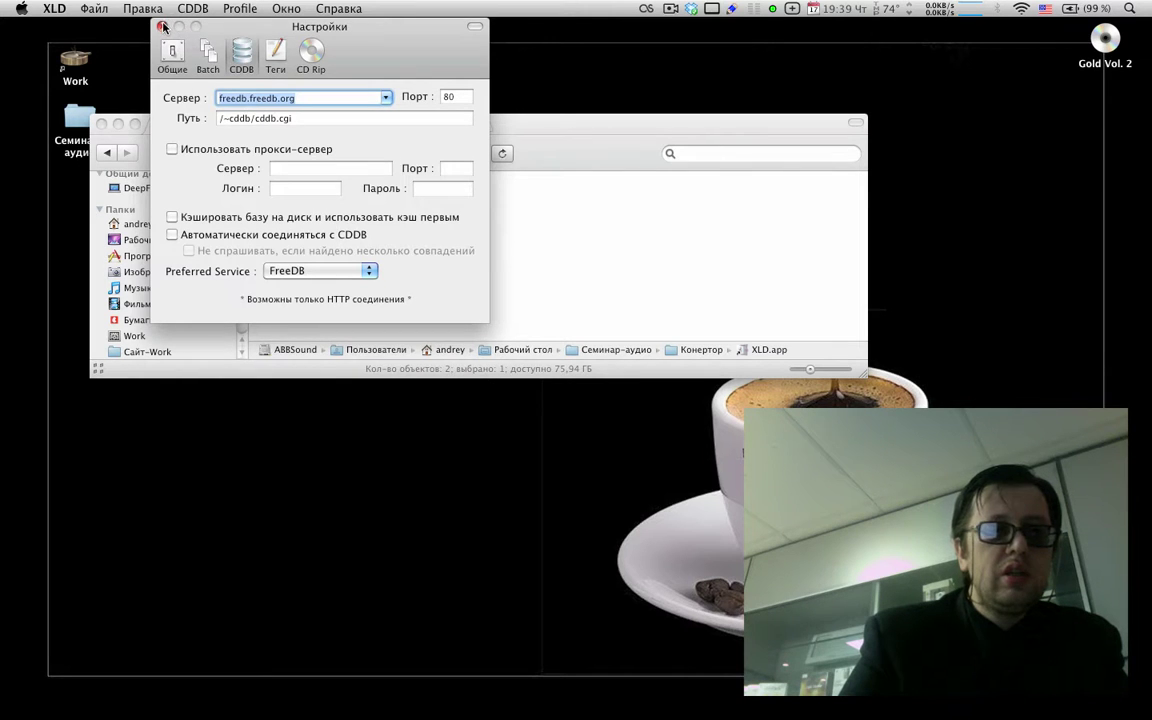
click(162, 26)
Step: Close the Finder window showing the Конертор folder
mouse_move(900, 712)
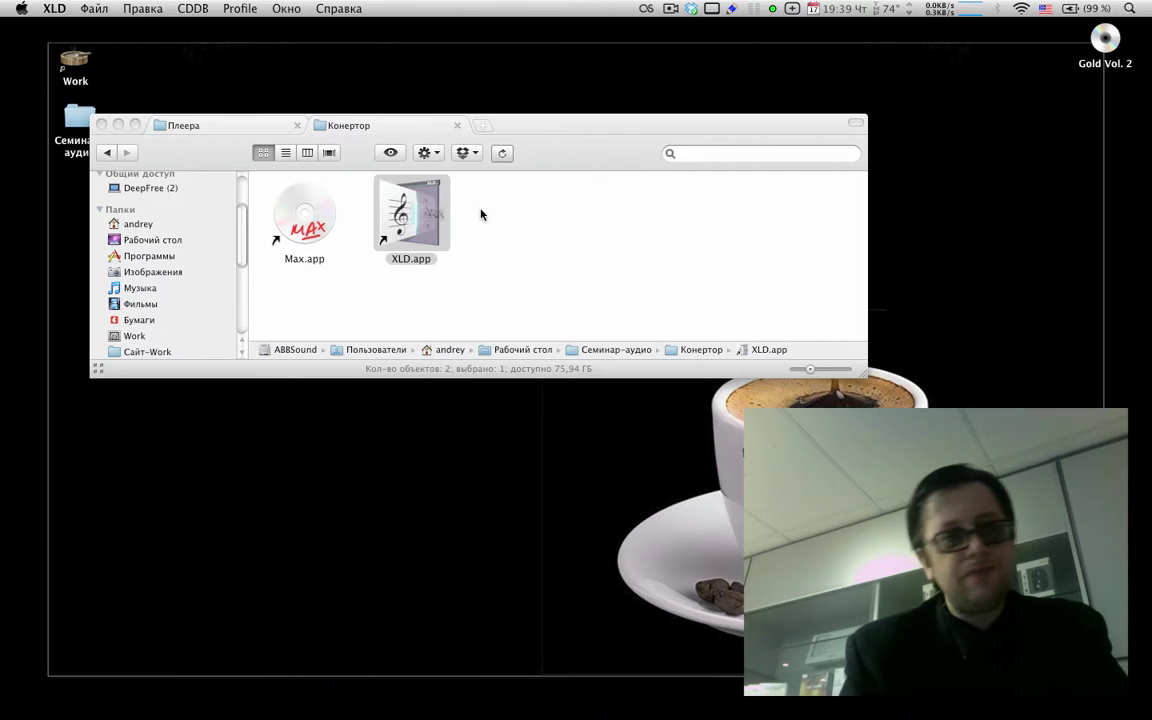
click(109, 125)
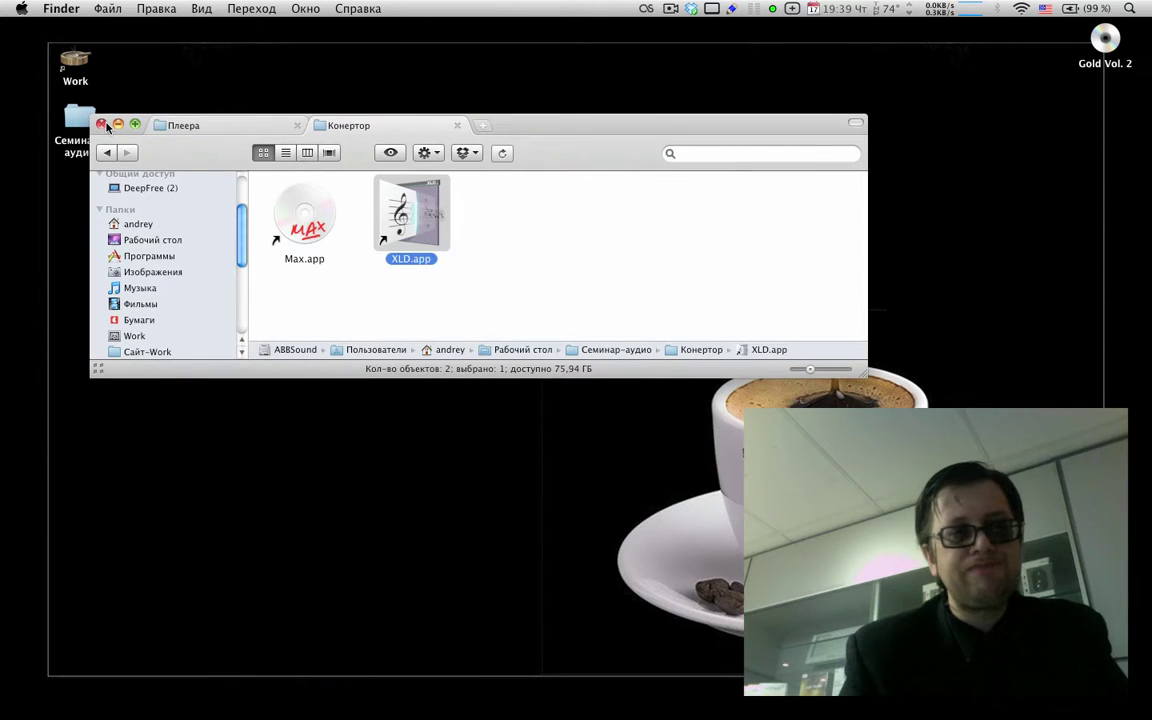
click(103, 125)
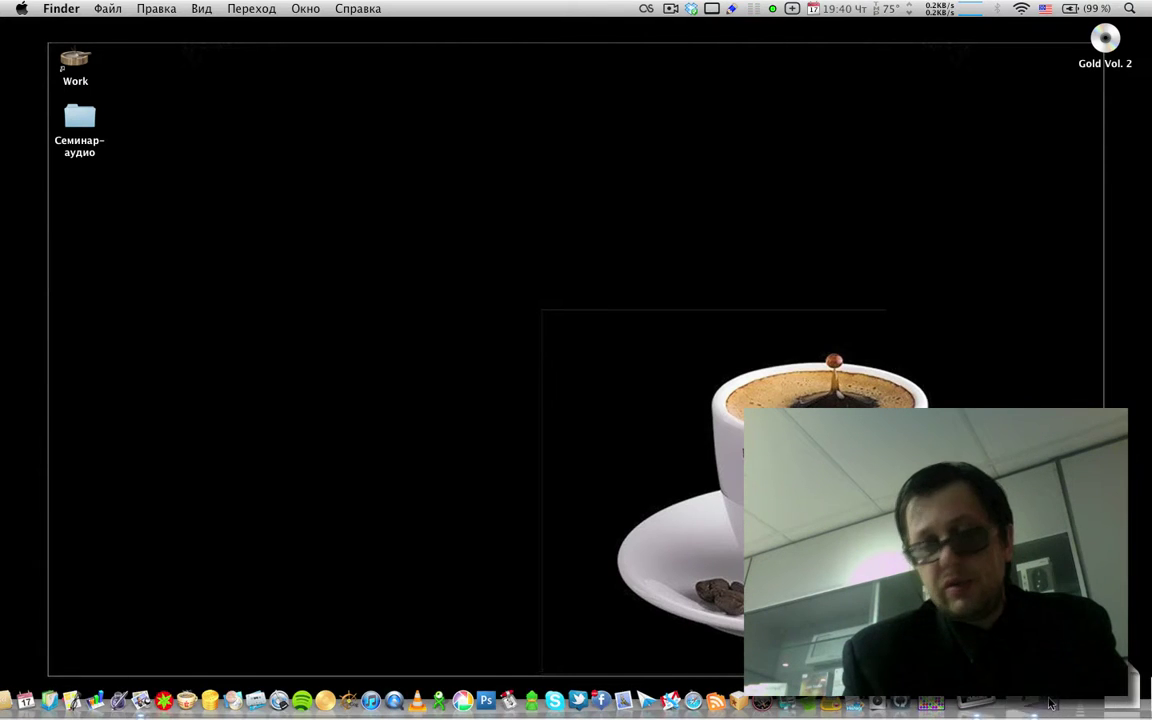
Step: Switch back to XLD, open the Gold Vol. 2 audio CD and shift its window clear of the webcam picture
click(1050, 703)
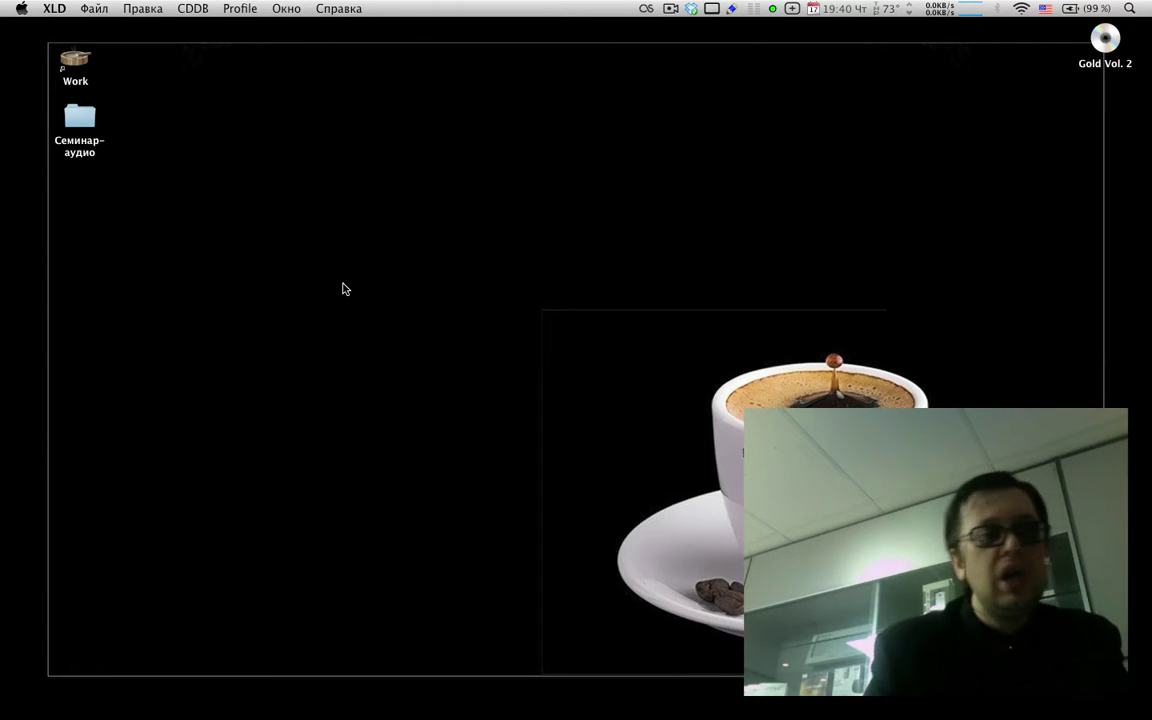
click(94, 10)
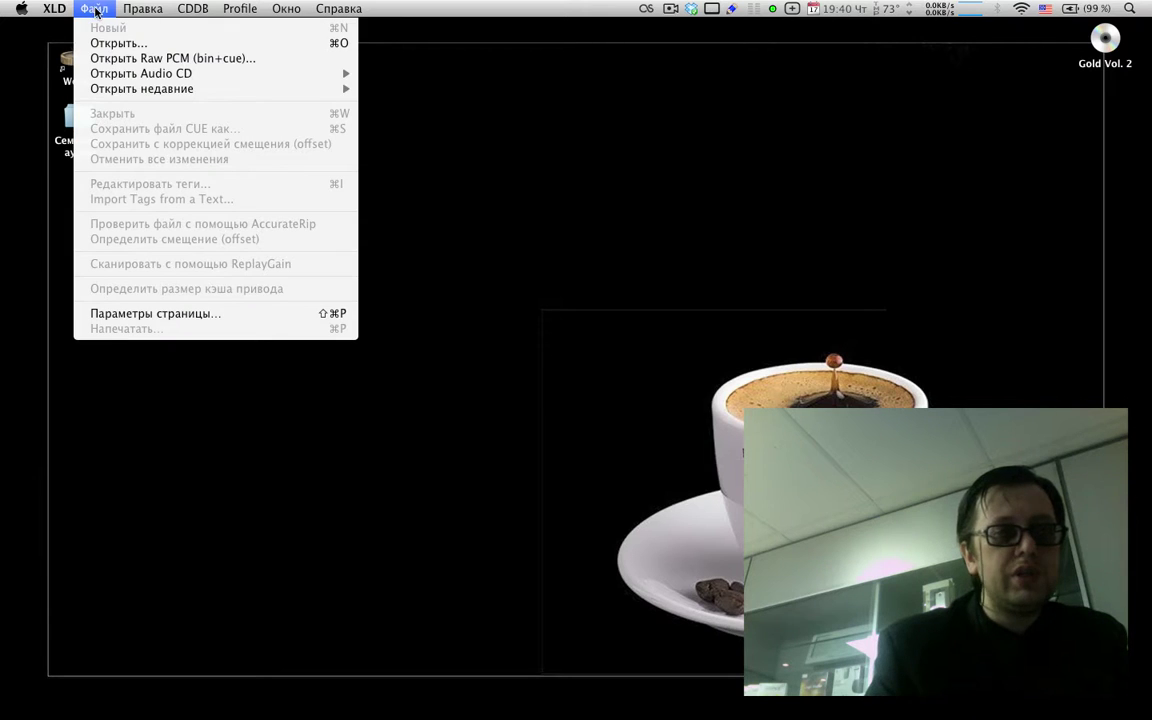
mouse_move(118, 74)
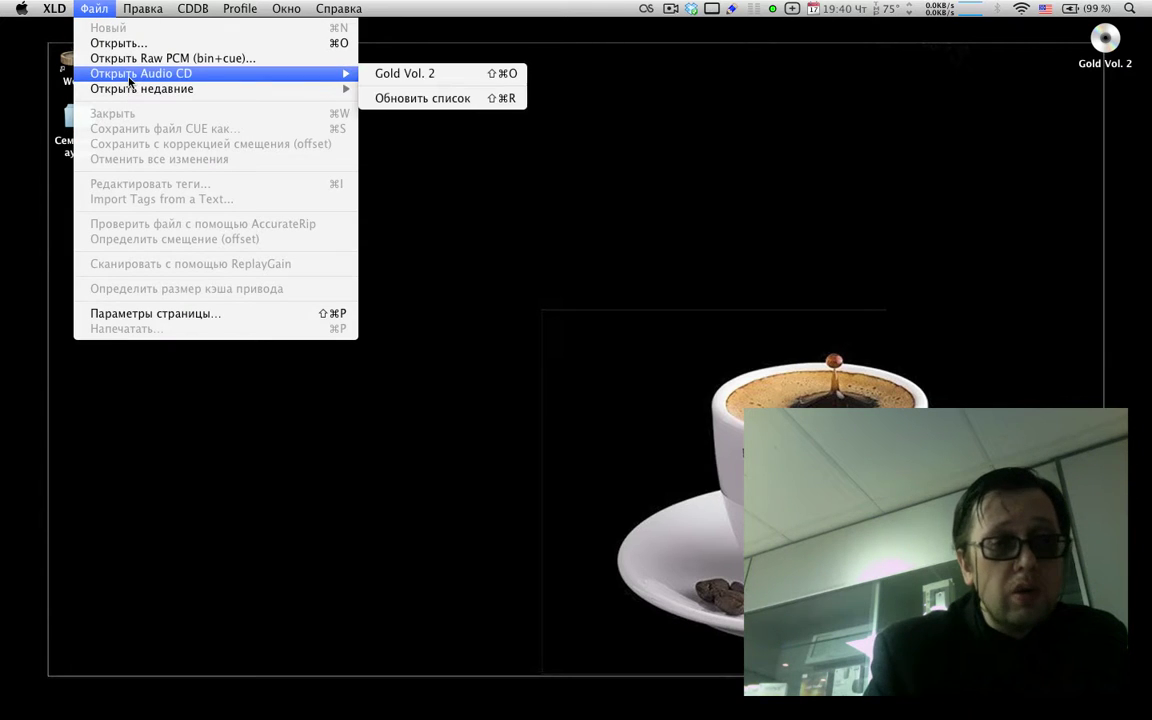
click(408, 75)
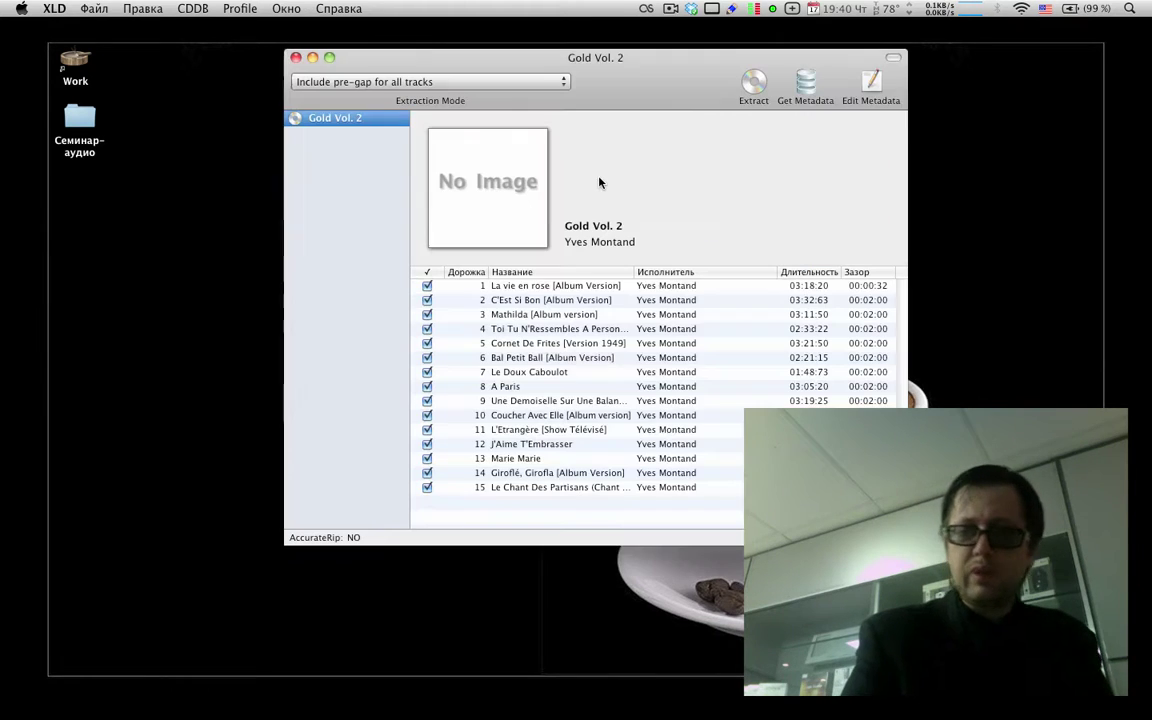
drag(633, 84, 536, 83)
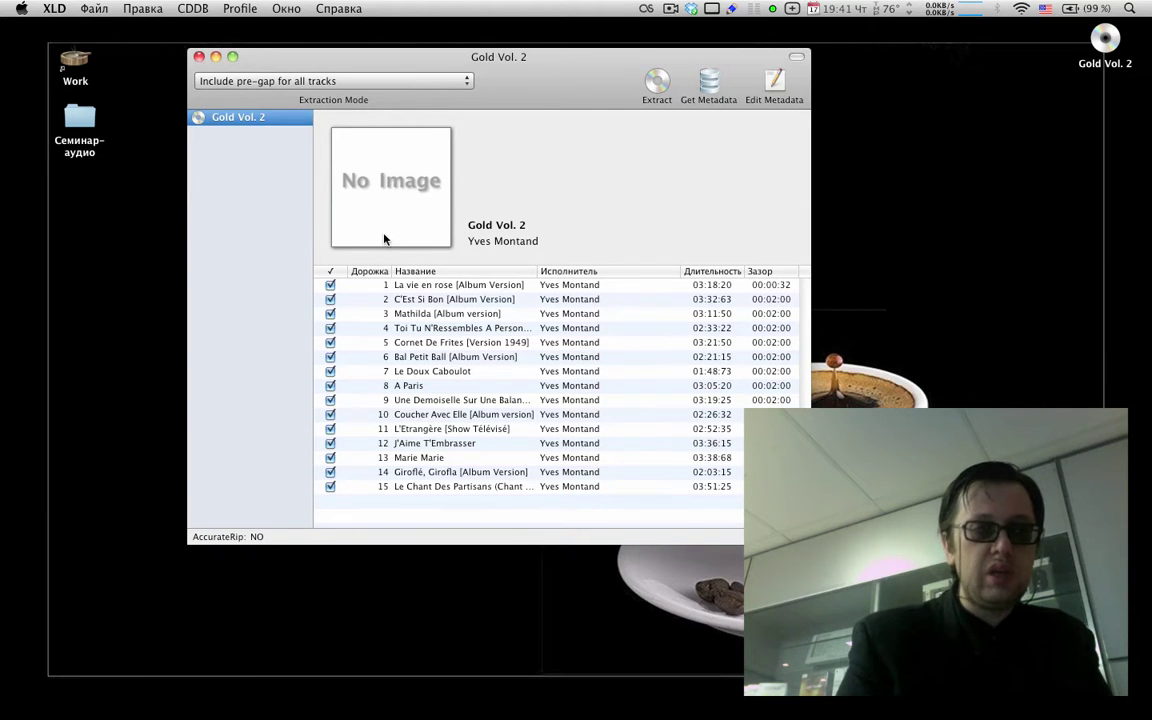
Step: Exclude all tracks of the disc from extraction except track 2, C'Est Si Bon
click(406, 288)
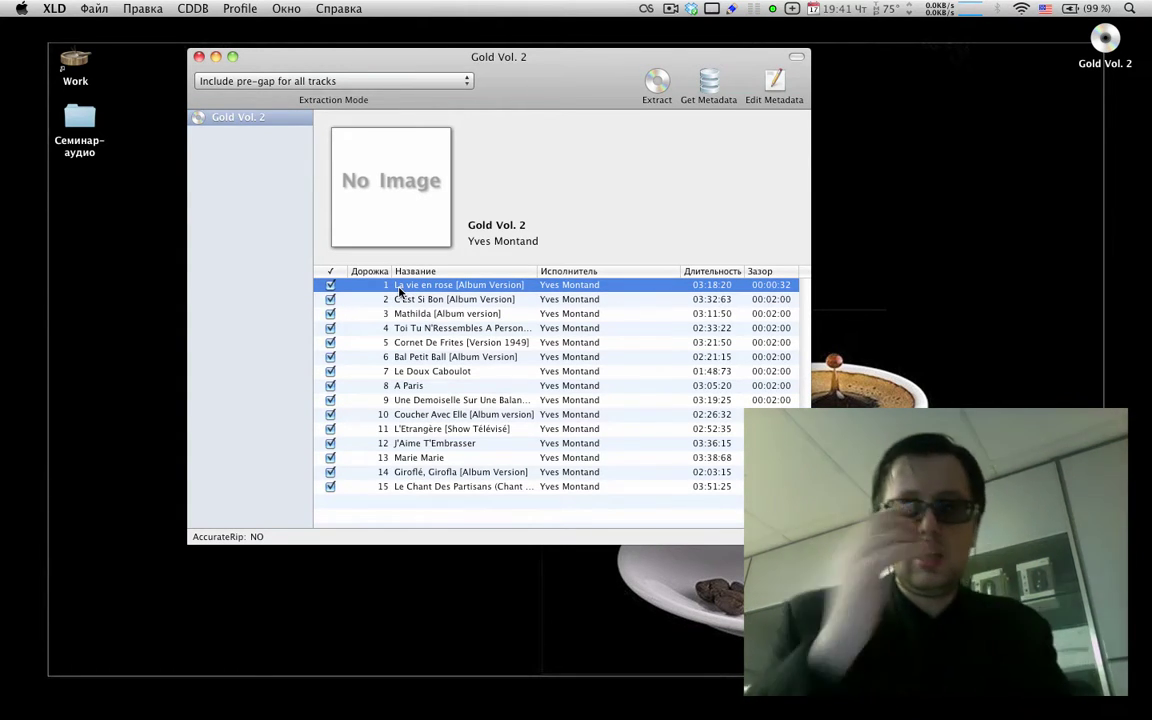
click(330, 286)
click(330, 313)
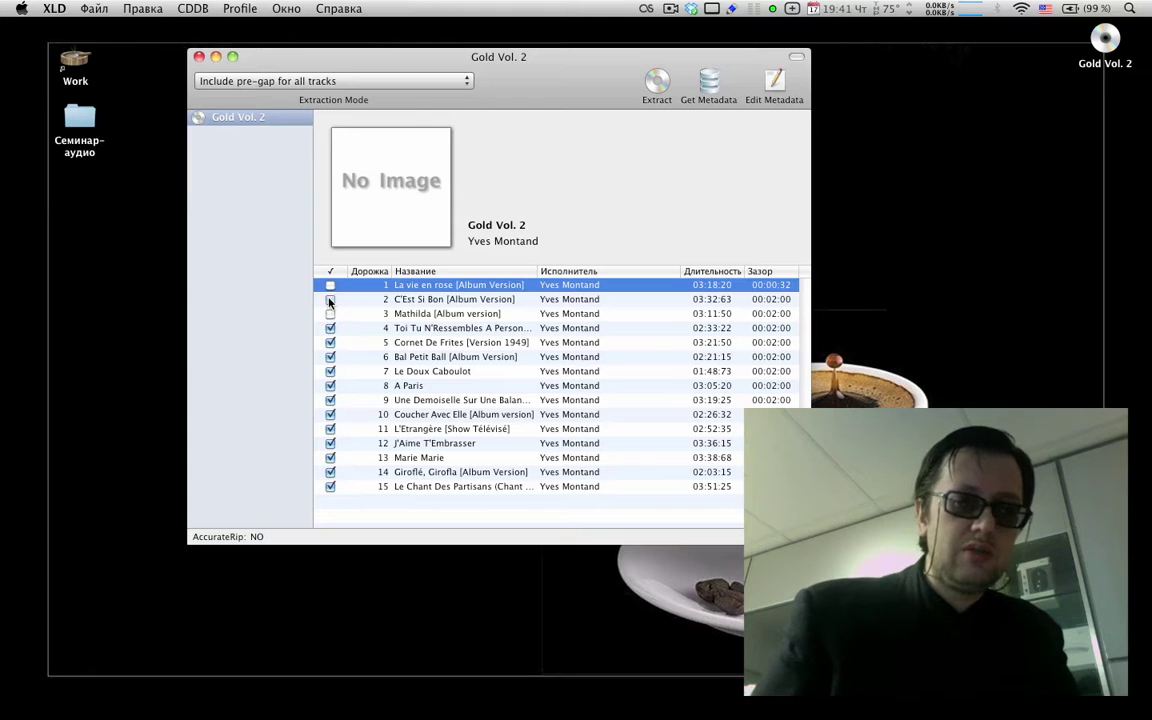
click(330, 328)
click(330, 487)
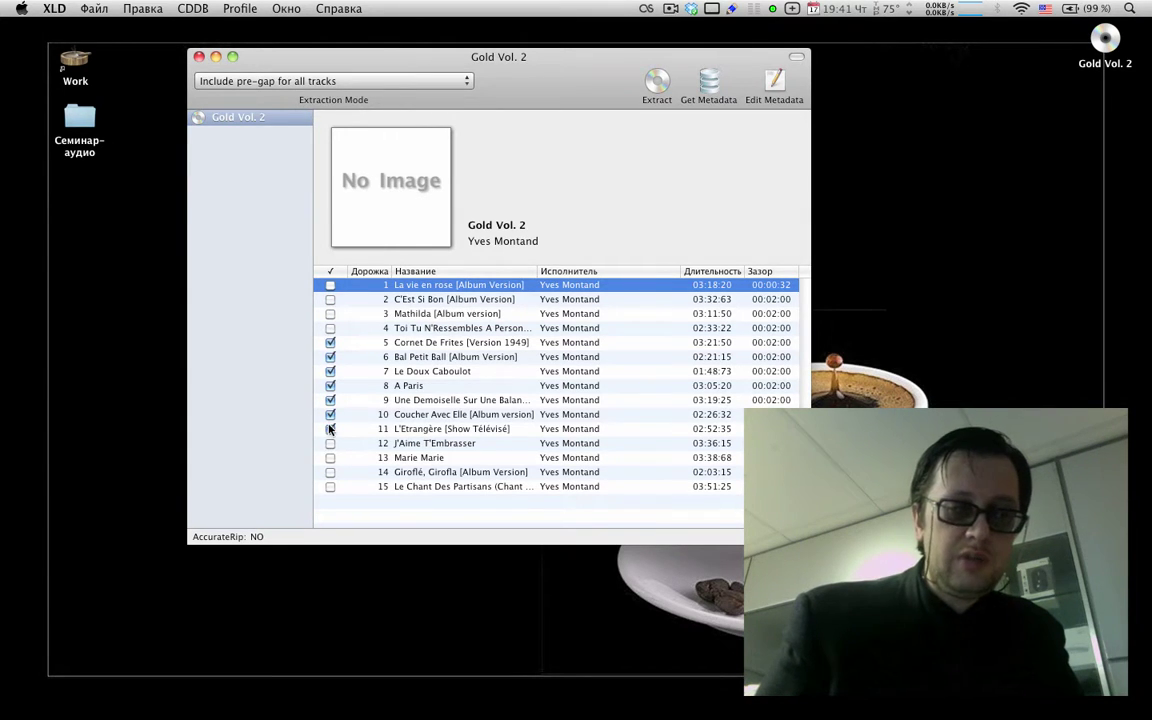
click(330, 414)
click(330, 385)
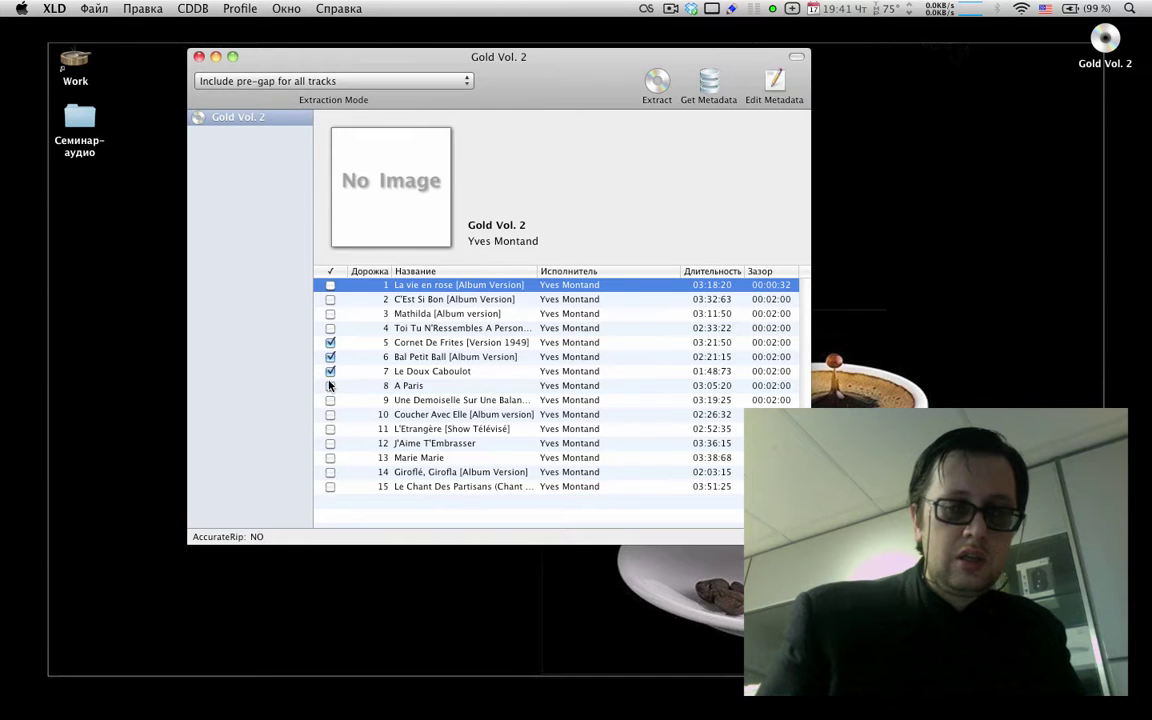
click(330, 357)
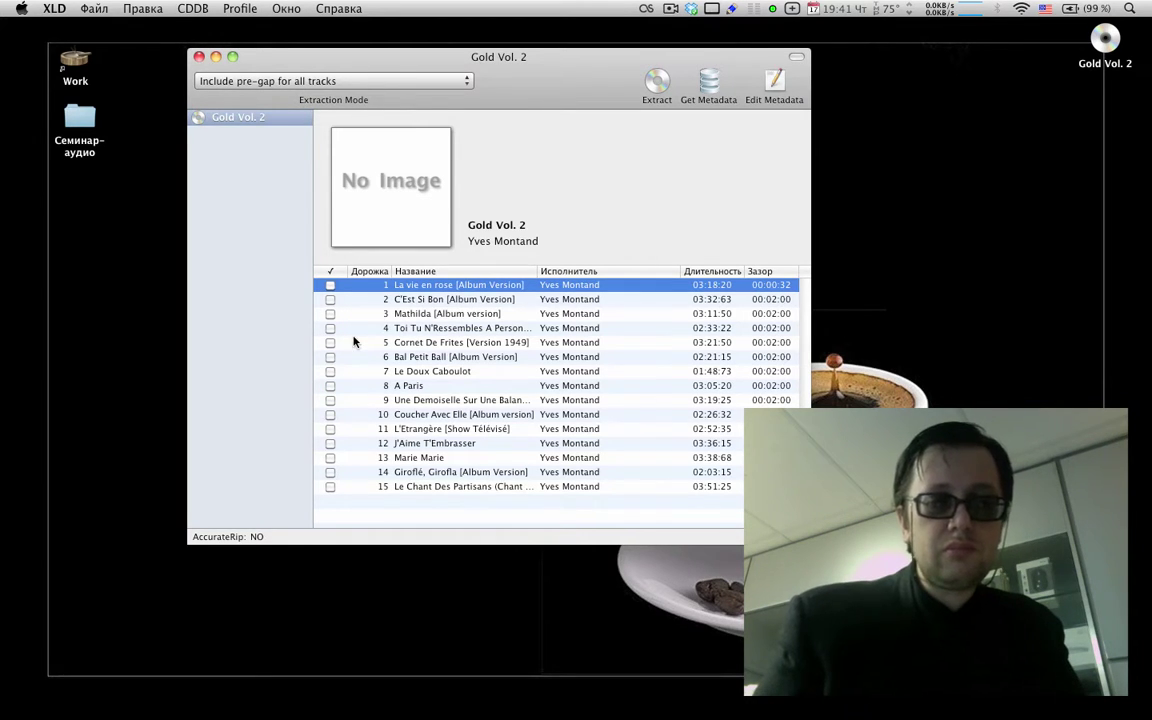
click(330, 299)
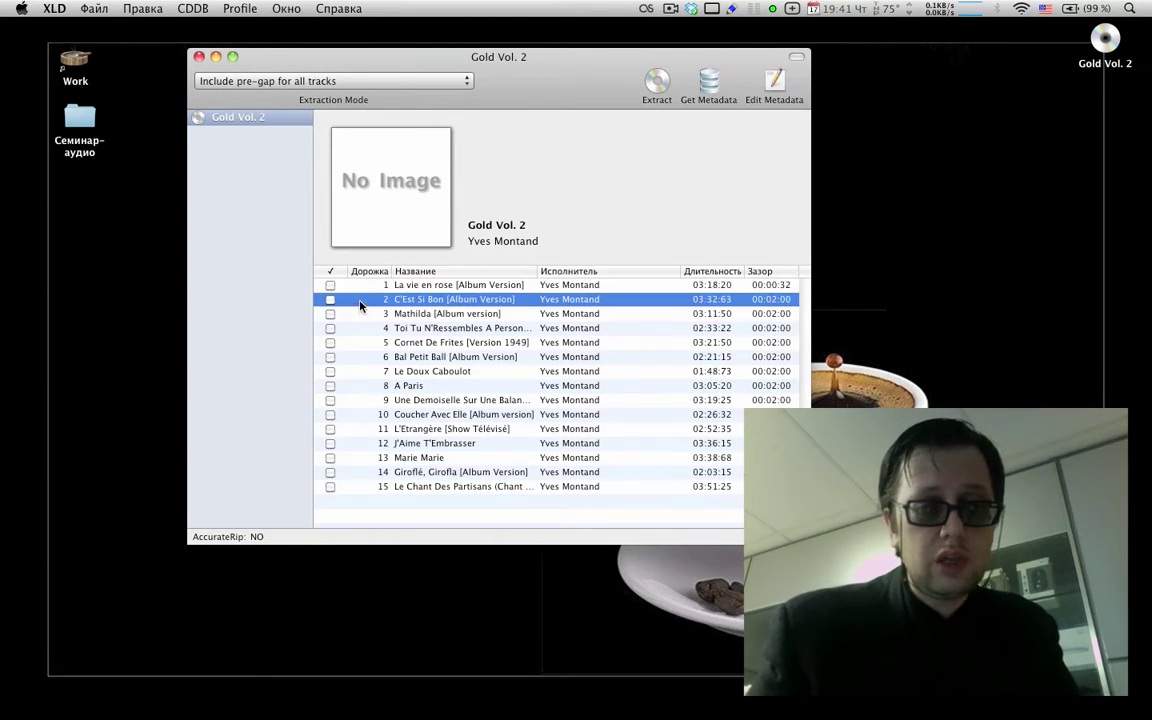
Step: Get the disc's metadata online, review the tags of track 2, C'est Si Bon, and dismiss them without saving
click(709, 88)
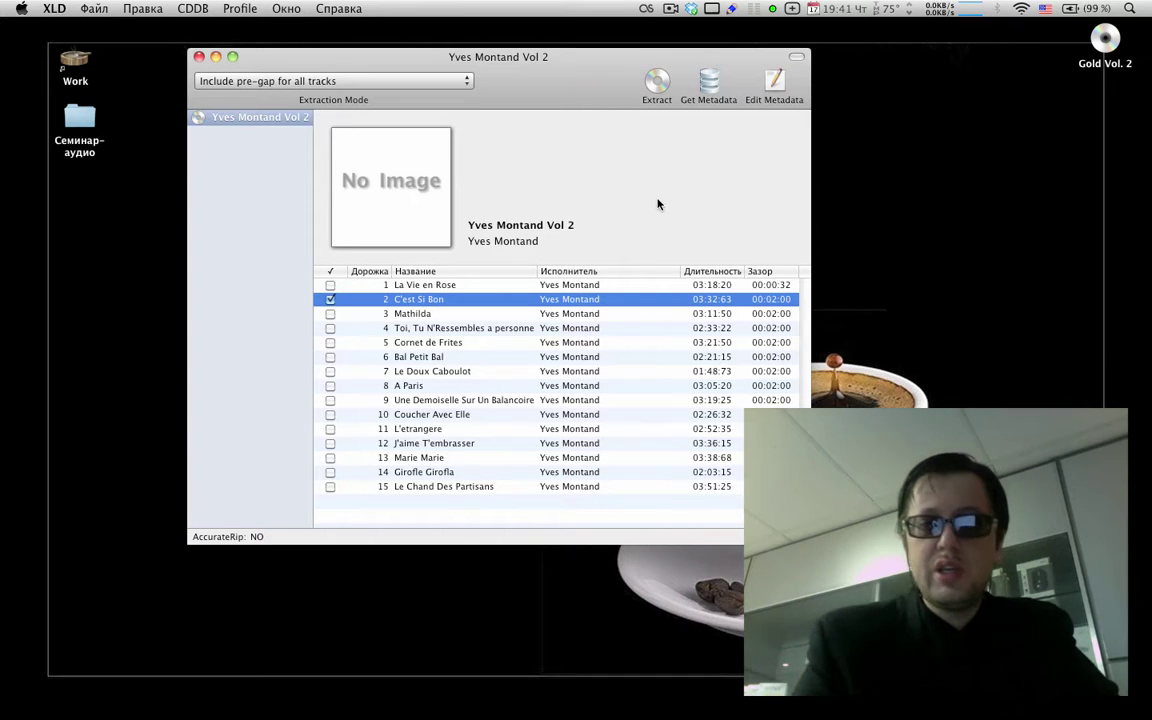
key(super+i)
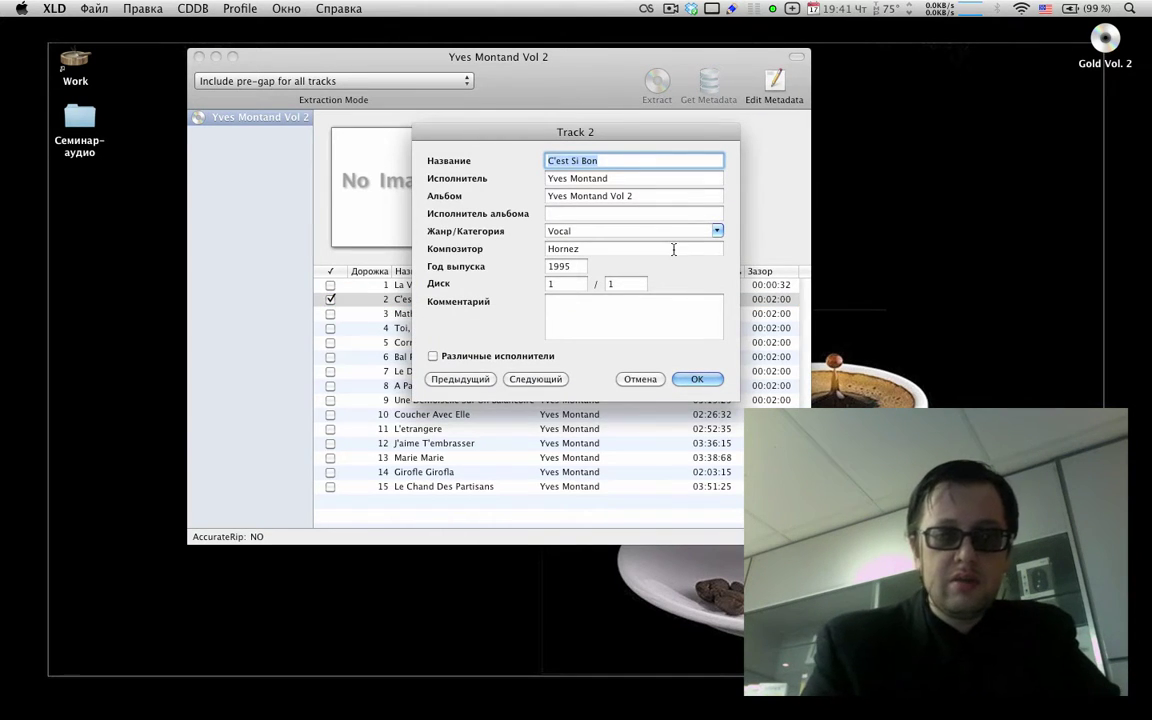
click(683, 300)
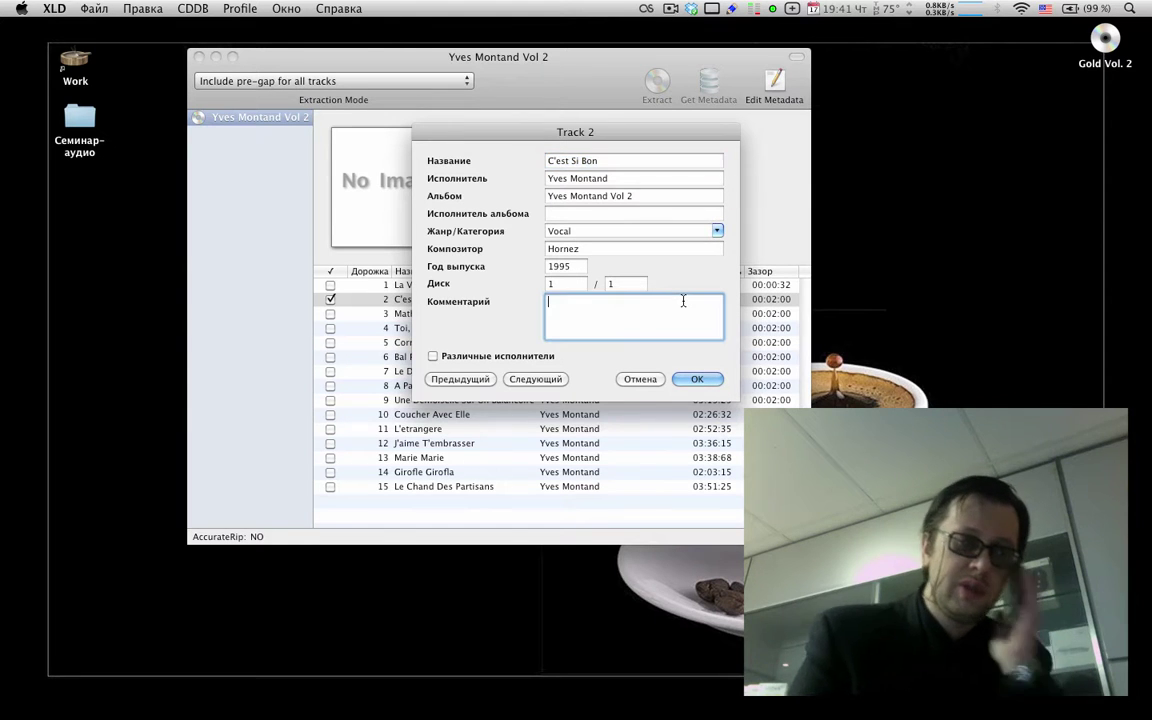
click(642, 381)
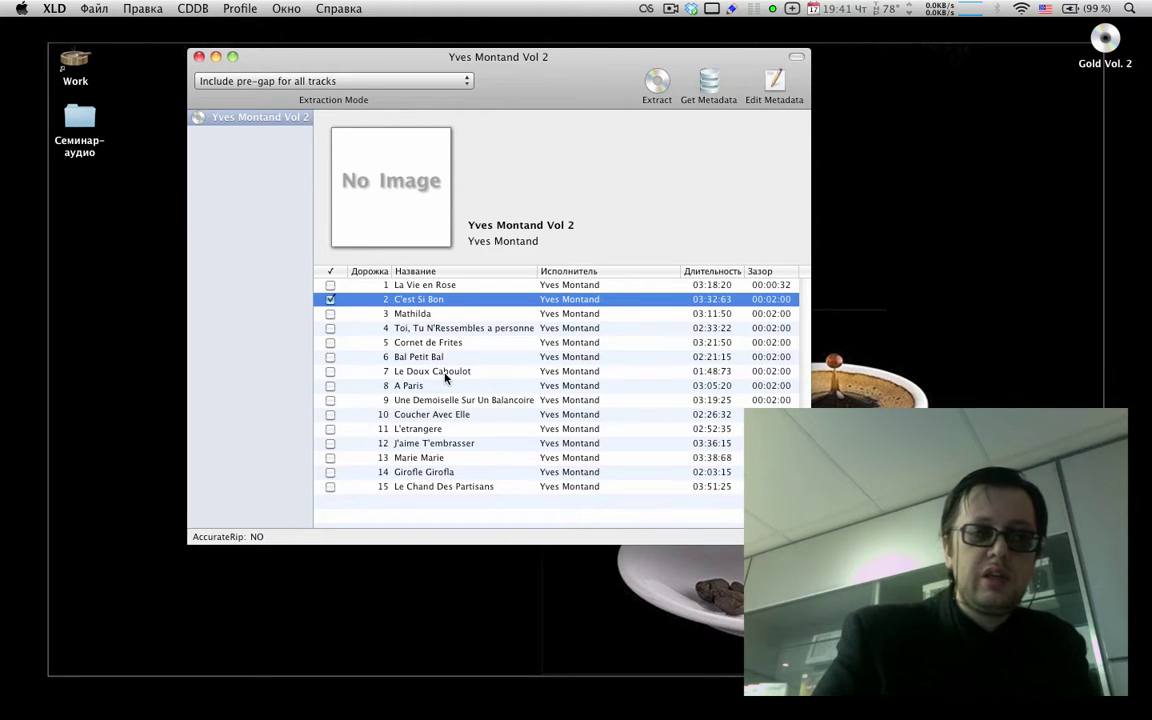
Step: Set Yul-Brynner-500.jpg from the Загрузки folder as the disc's cover image and close the Finder window
double_click(60, 140)
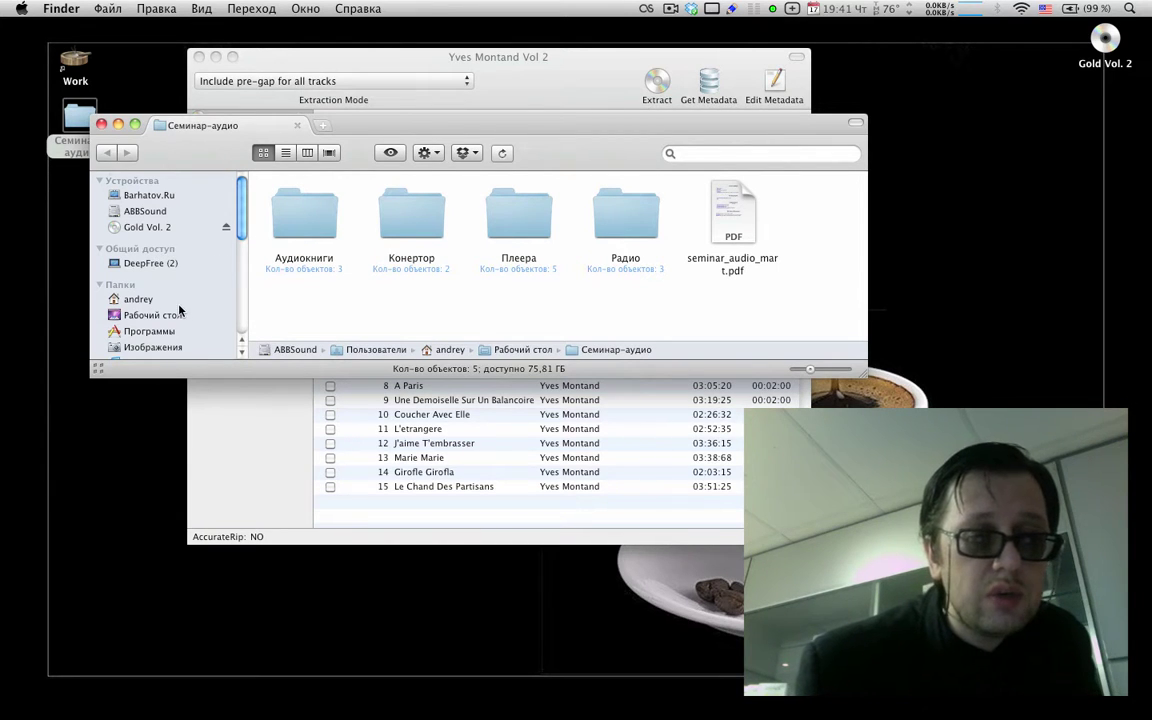
scroll(179, 312, down, 3)
scroll(156, 307, down, 3)
click(141, 304)
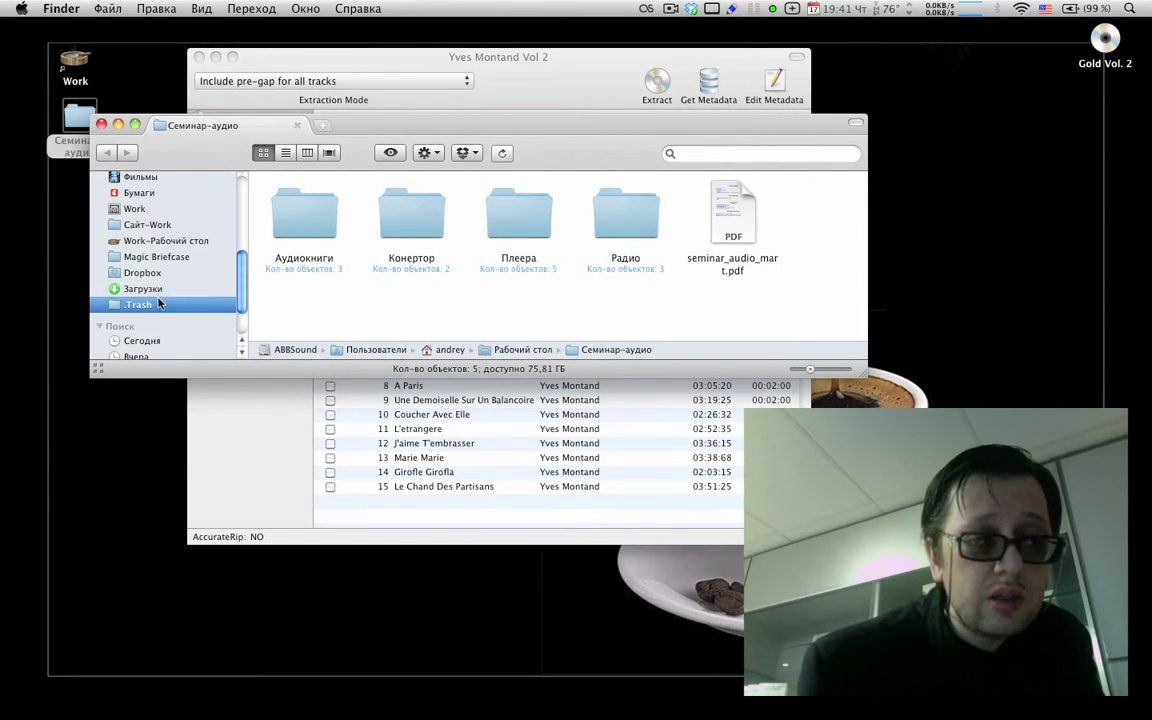
click(144, 288)
scroll(279, 318, down, 15)
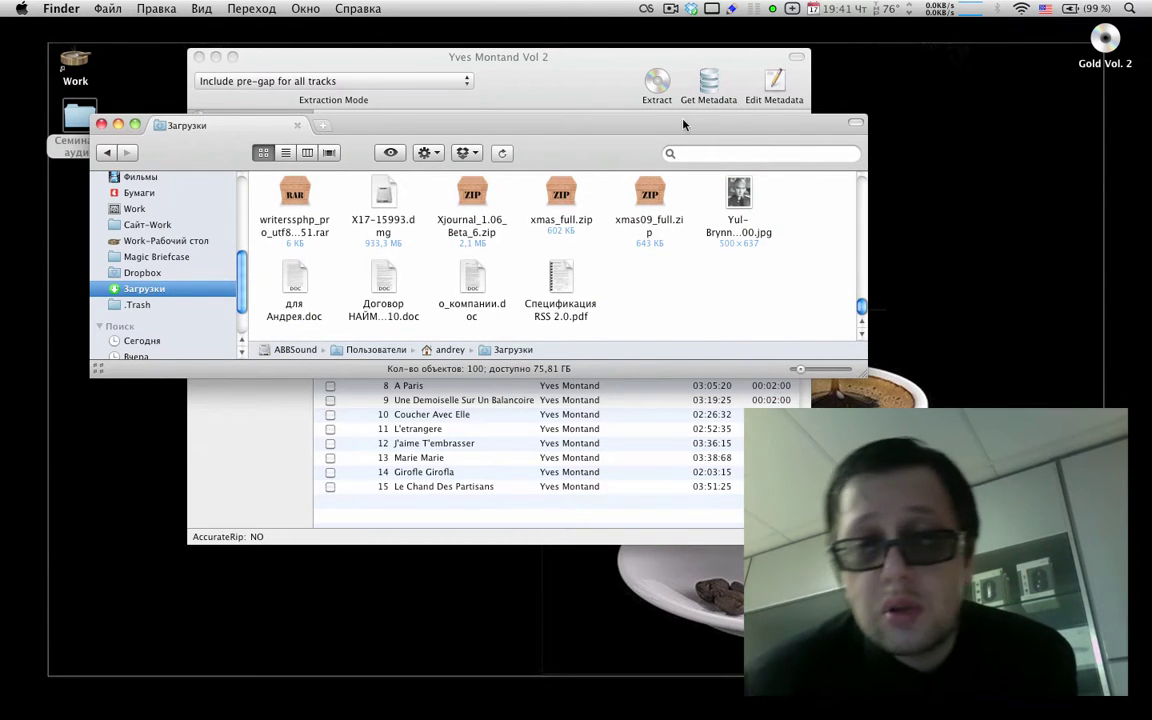
drag(648, 127, 631, 386)
drag(722, 452, 391, 187)
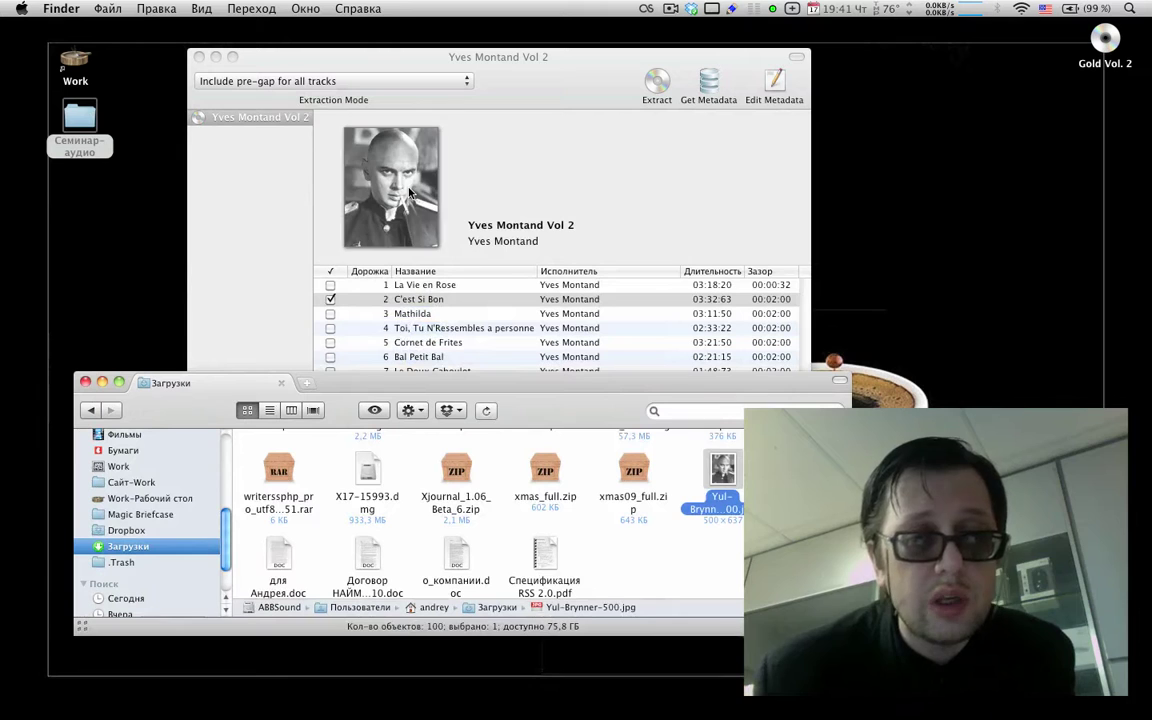
click(86, 383)
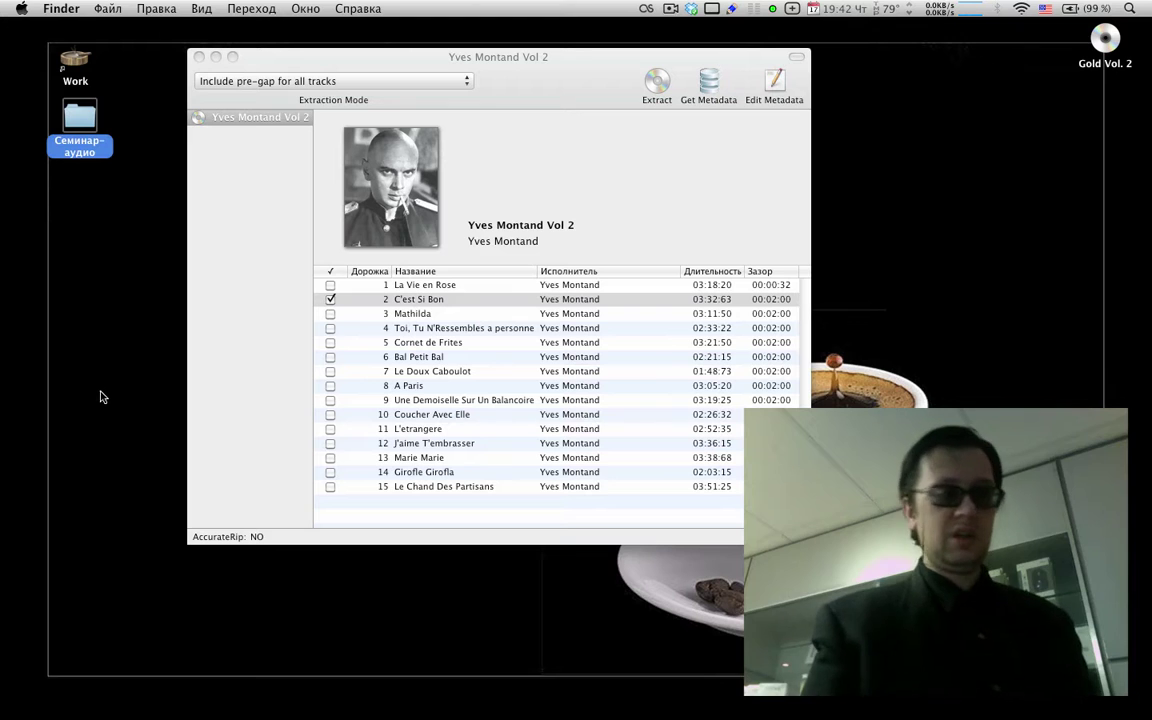
click(653, 89)
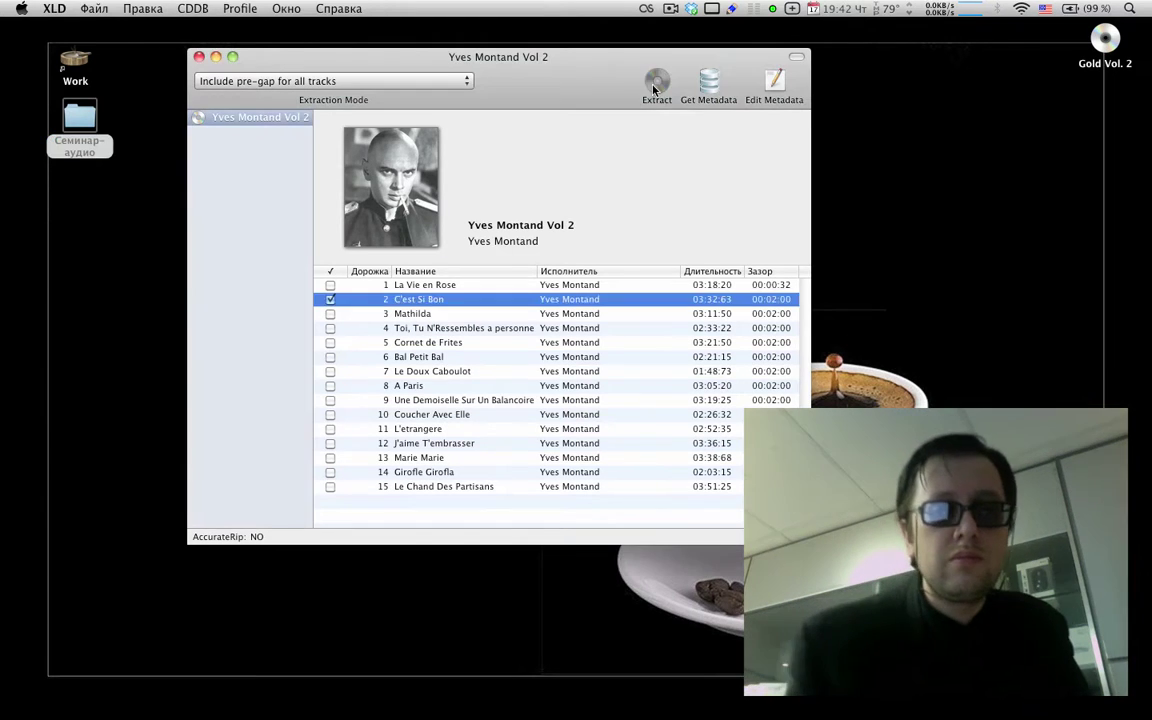
click(653, 89)
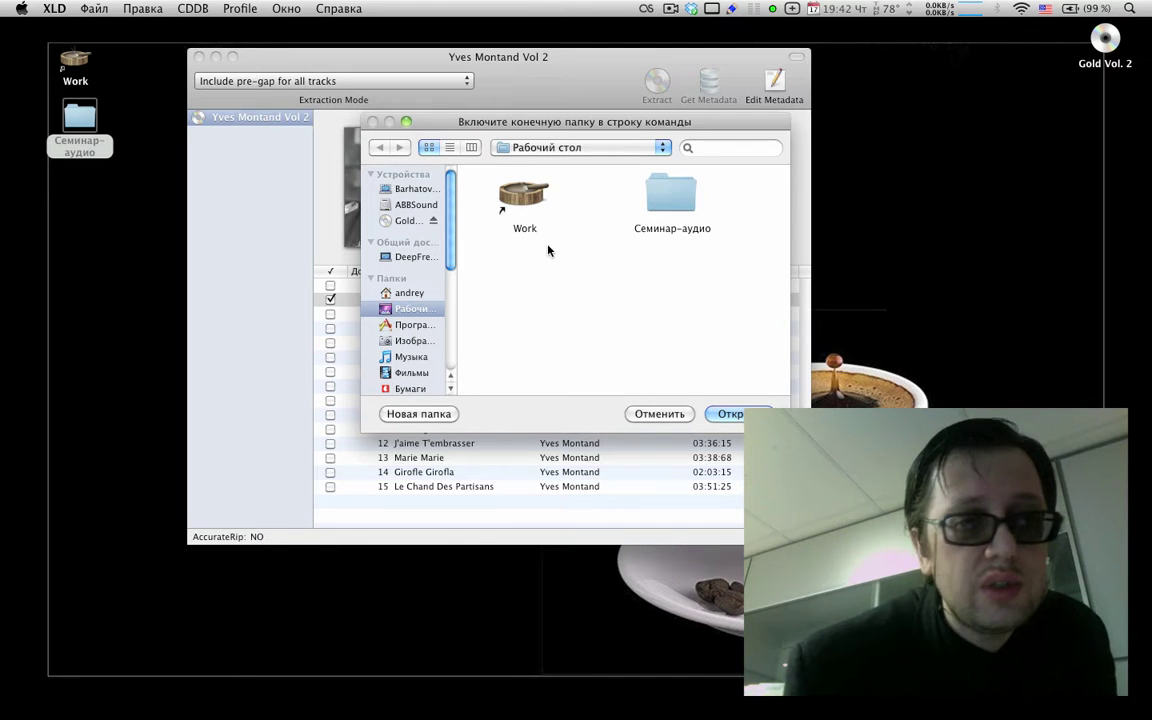
click(659, 413)
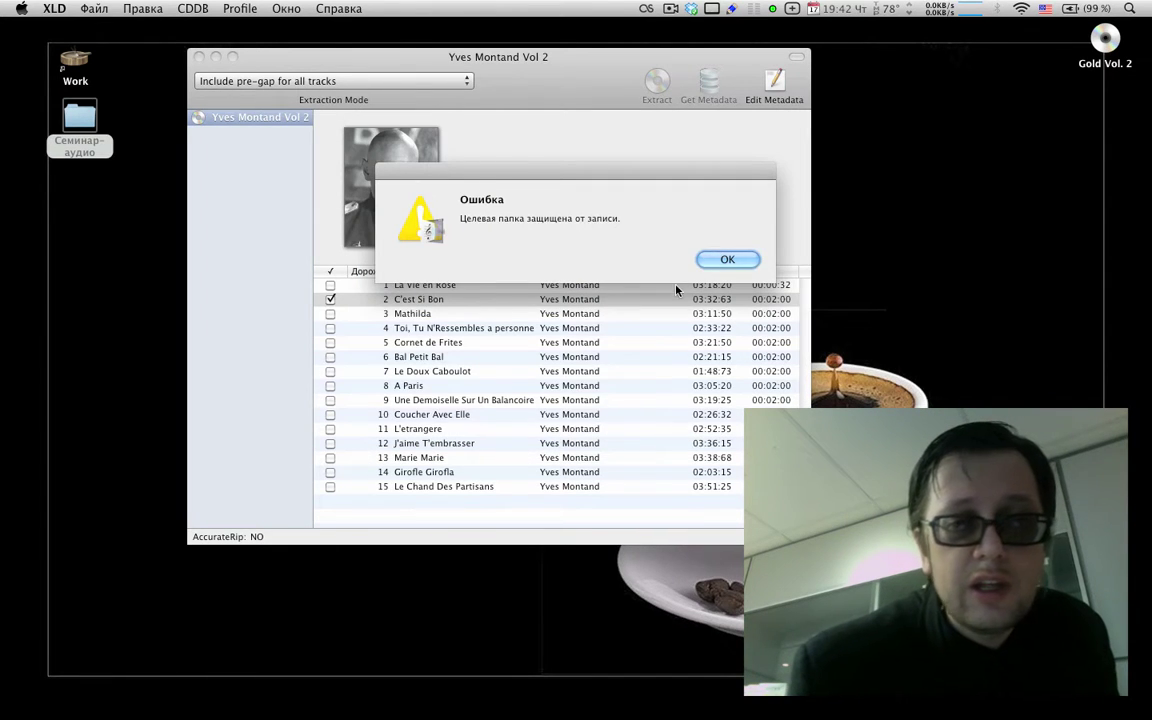
click(727, 260)
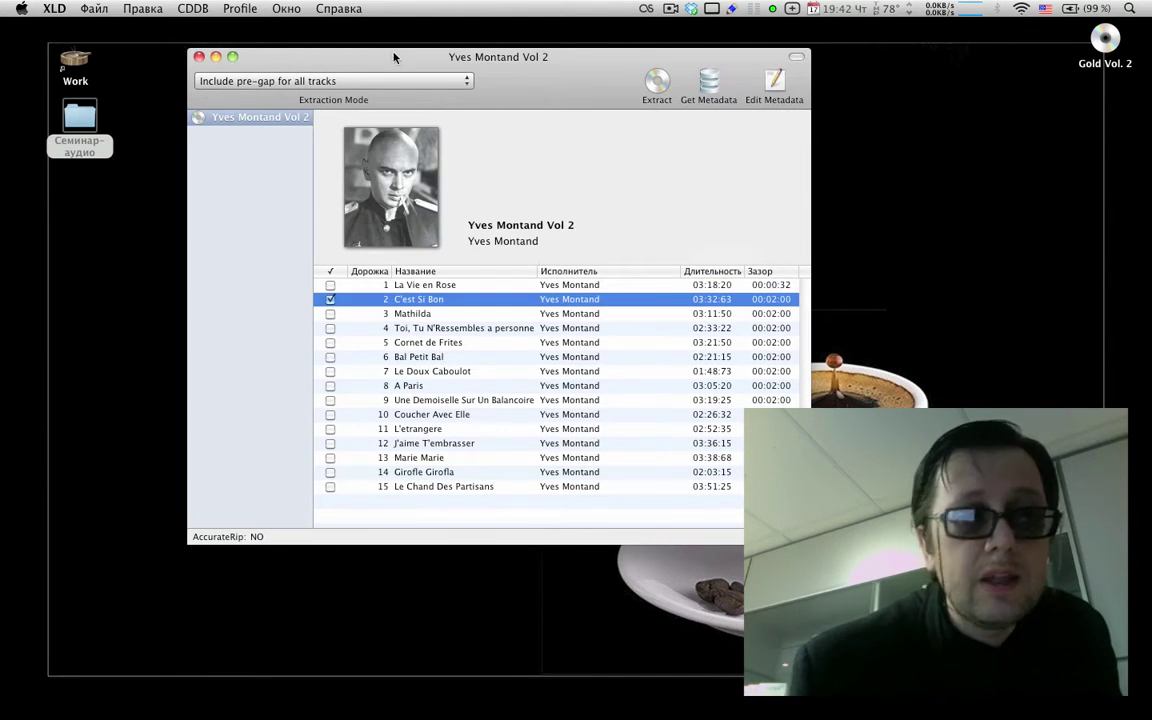
Step: Try the extraction mode Сохранить в виде единого файла + cue and return to Include pre-gap for all tracks
click(391, 80)
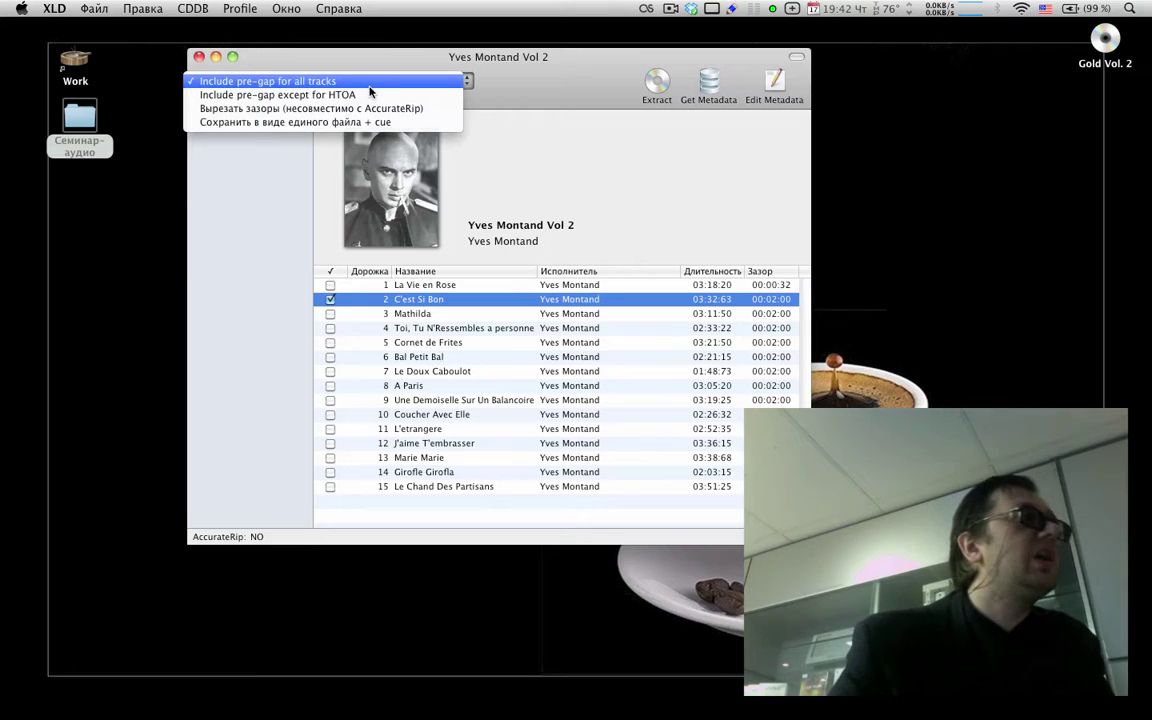
click(369, 88)
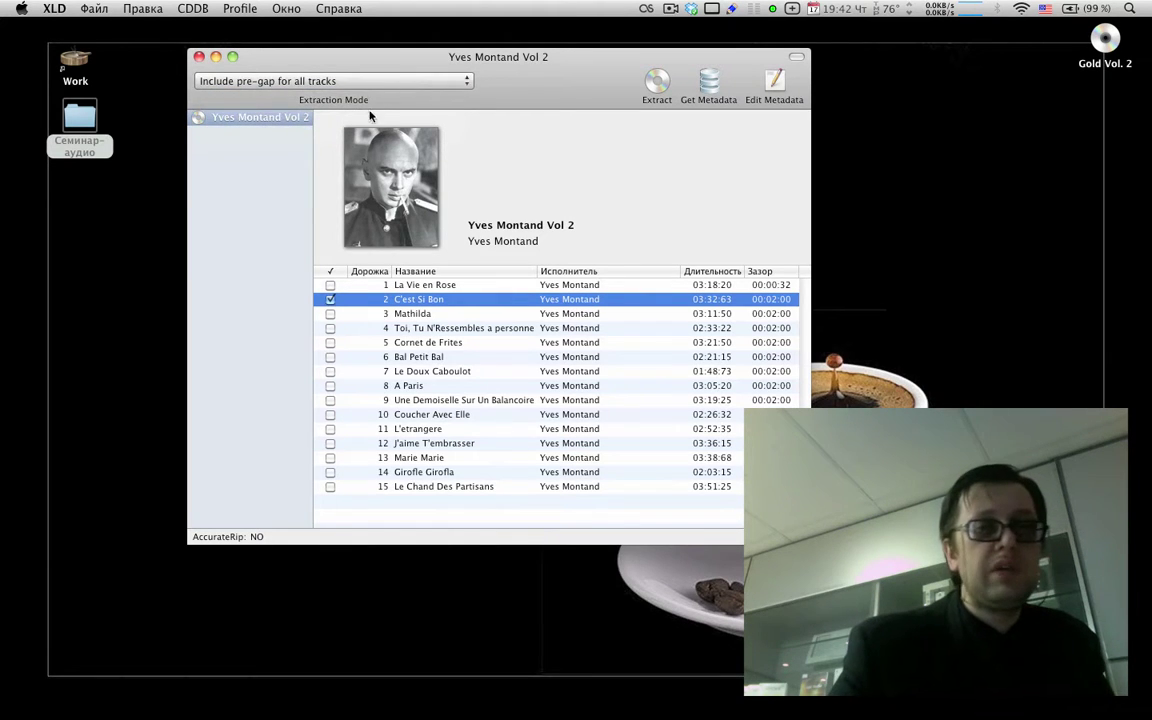
click(371, 85)
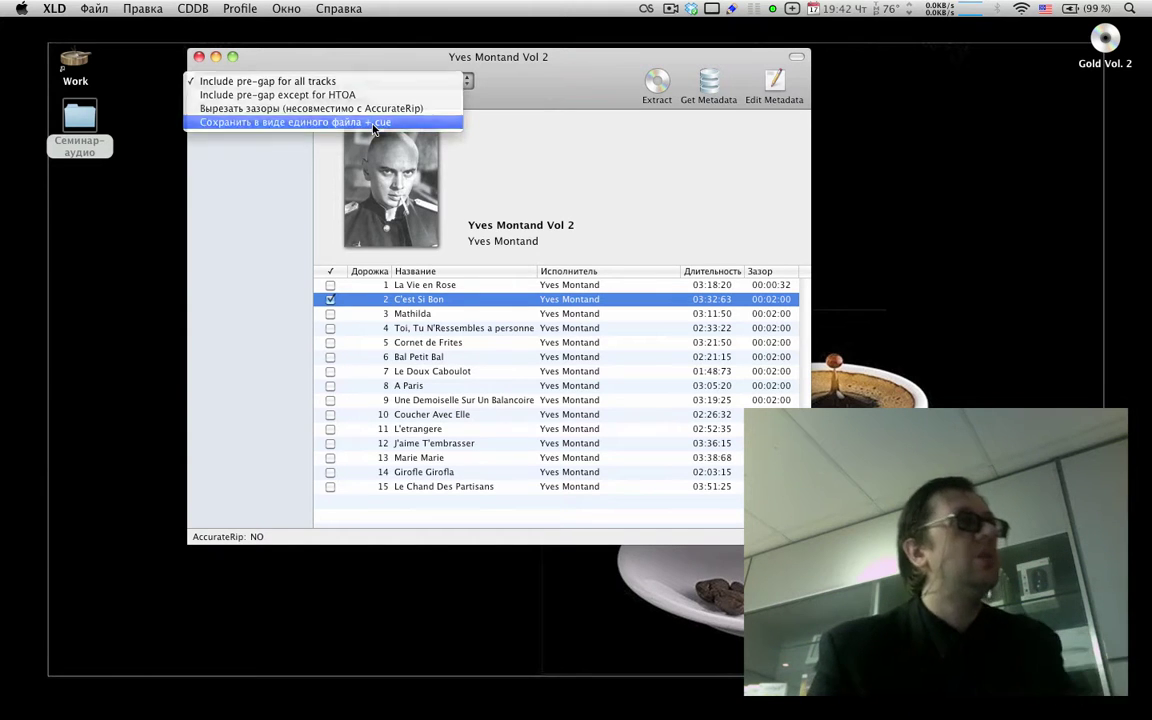
click(373, 122)
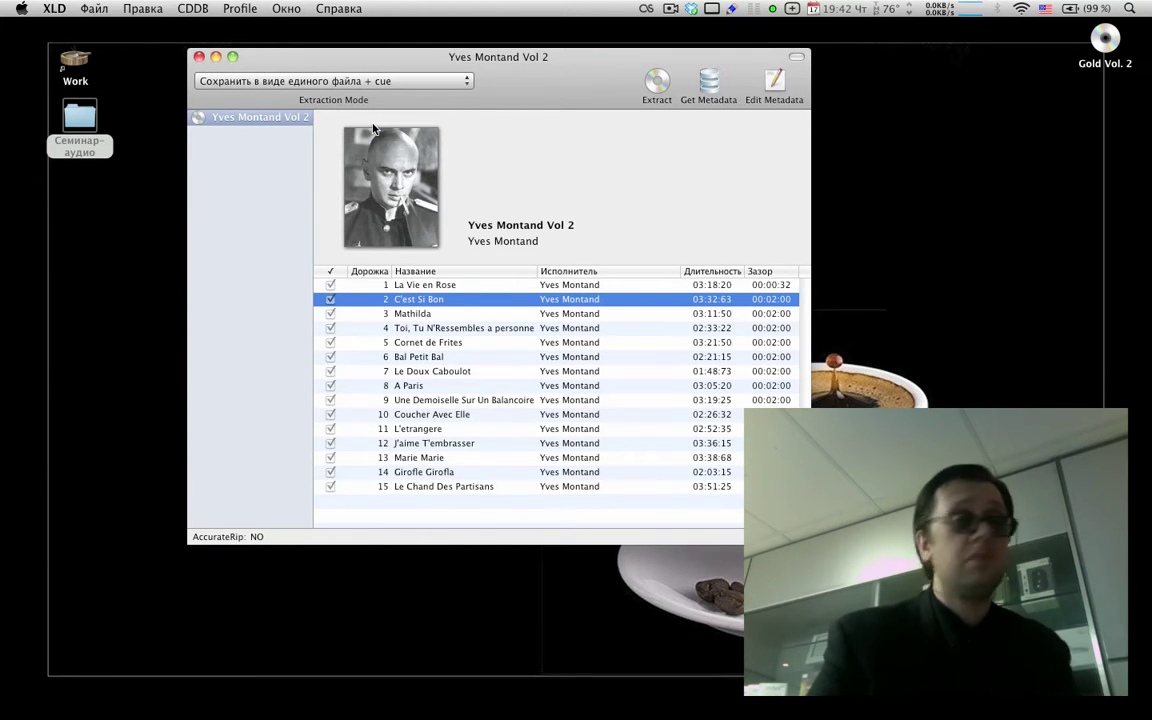
click(327, 84)
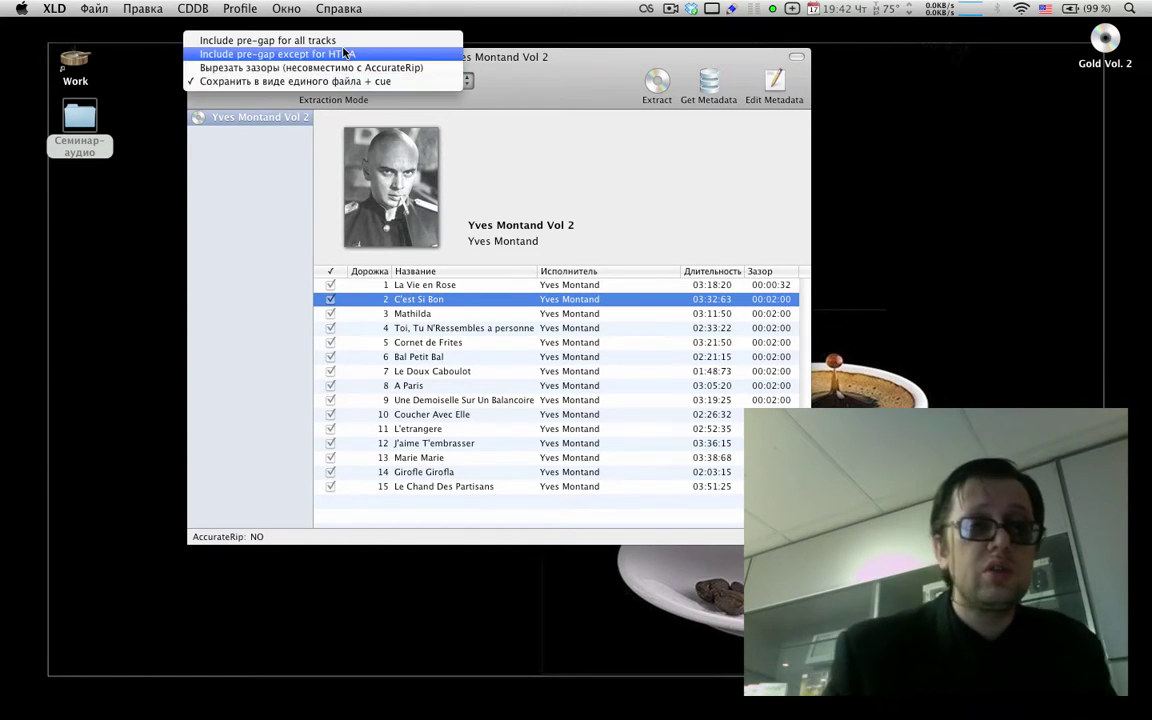
click(311, 41)
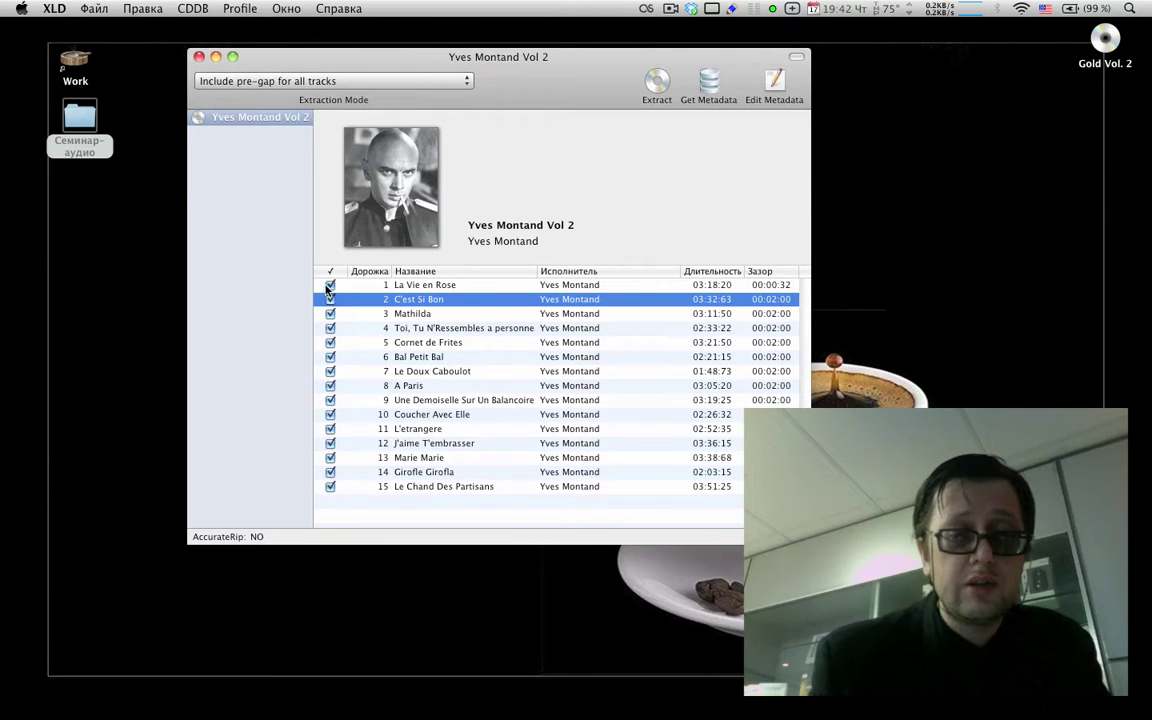
Step: Exclude every track of the disc from extraction again, keeping only track 2, C'est Si Bon
click(330, 313)
click(330, 328)
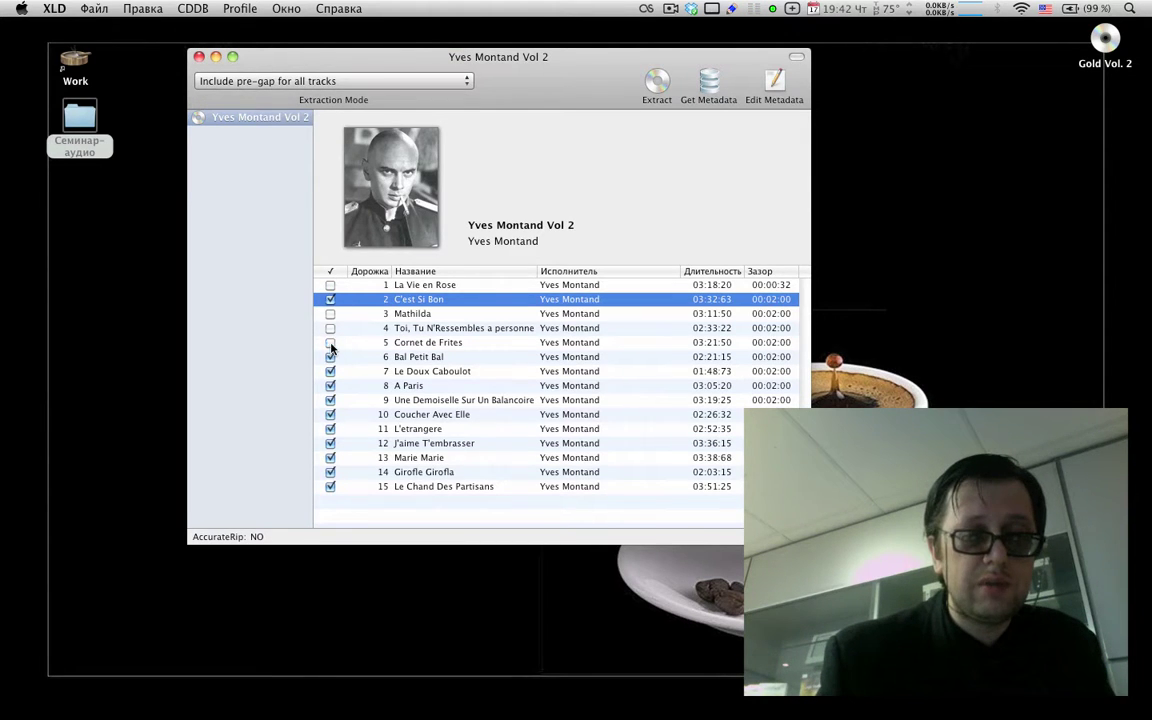
click(330, 371)
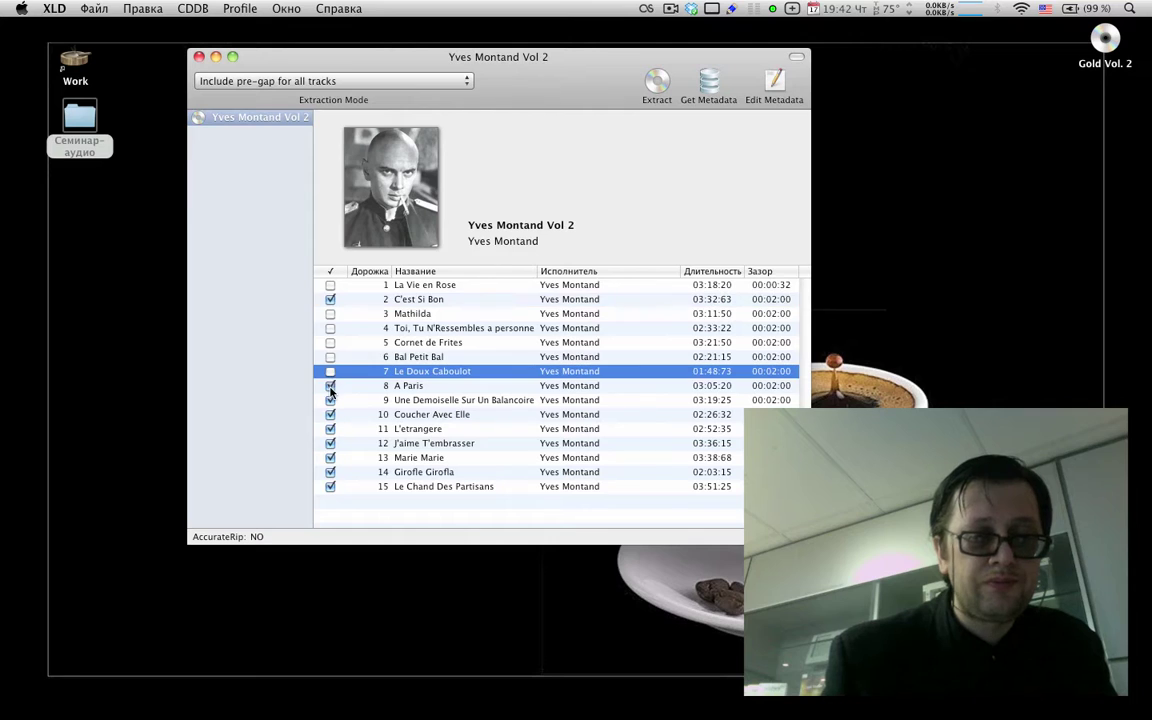
click(330, 400)
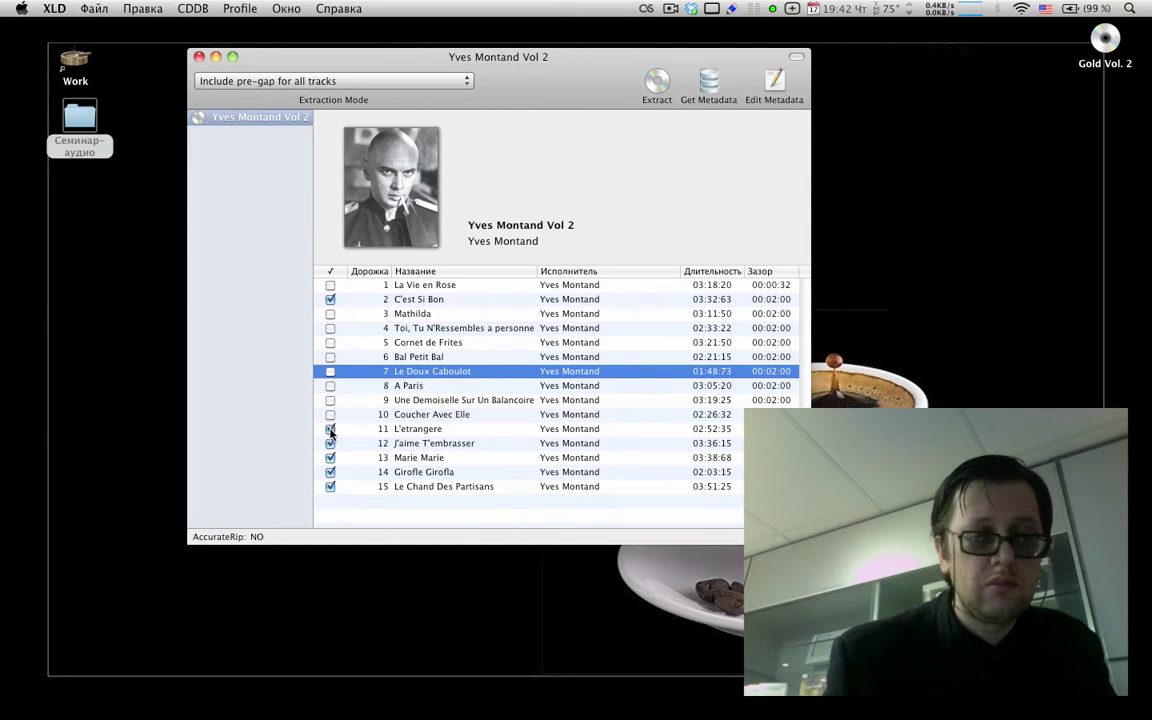
click(330, 443)
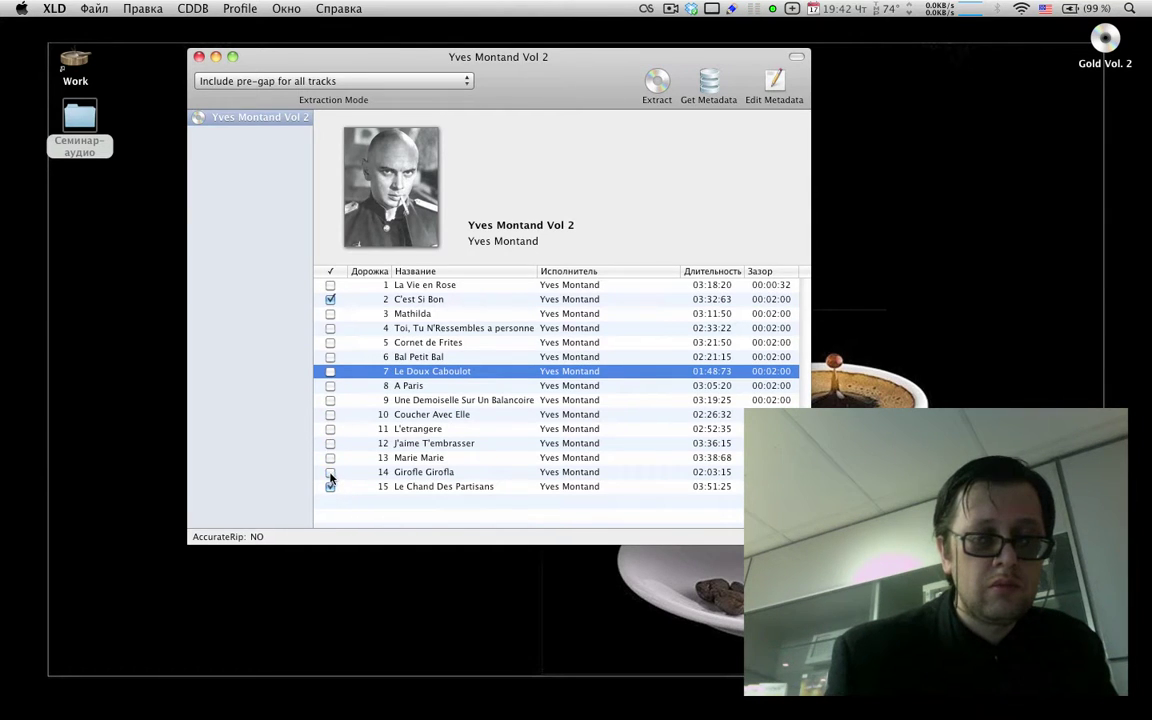
click(330, 487)
Step: Extract track 2, C'est Si Bon, into the Рабочий стол folder
click(396, 302)
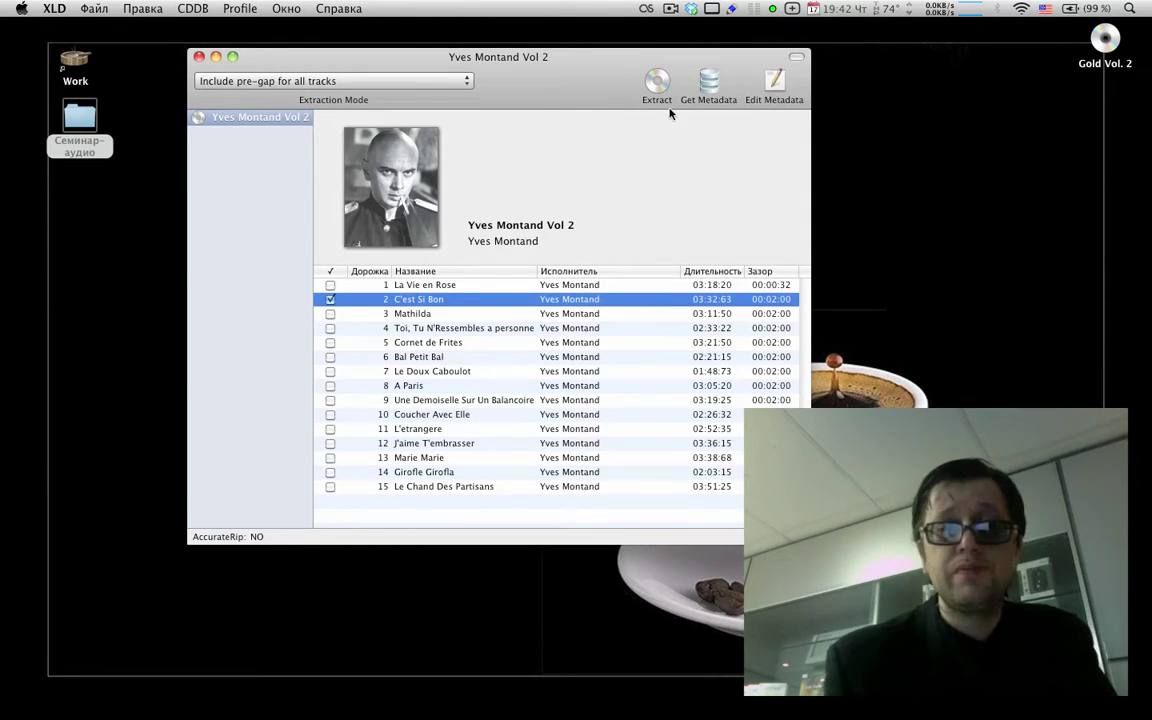
click(657, 84)
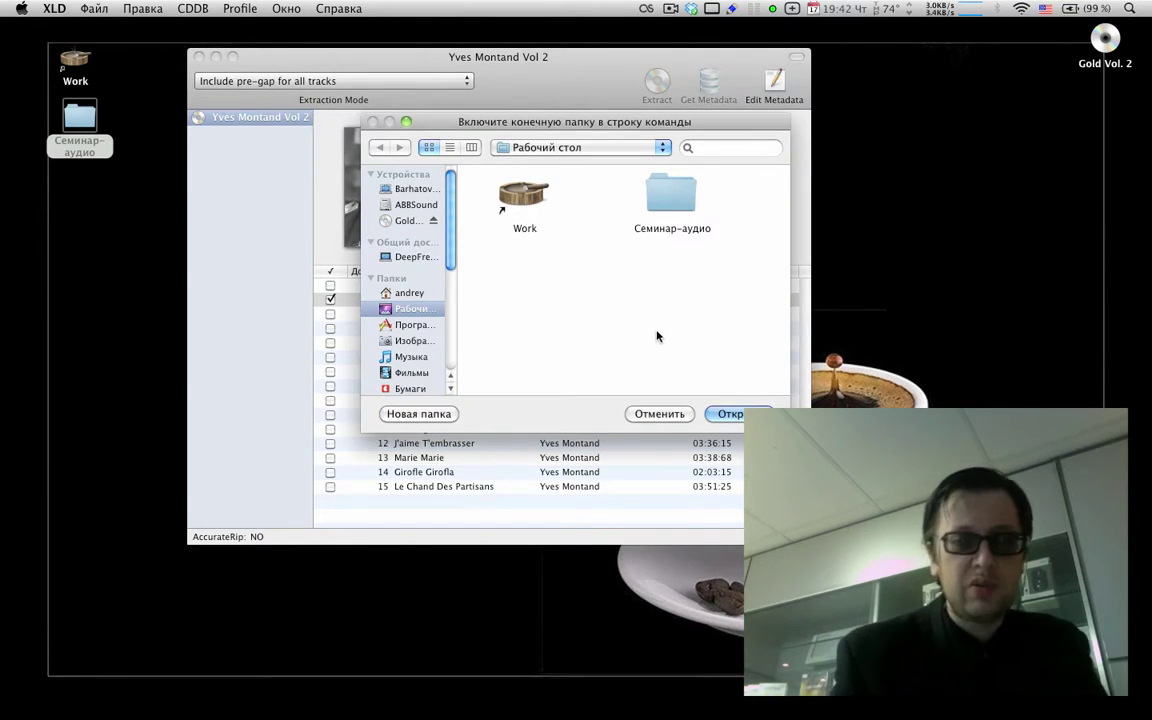
click(738, 414)
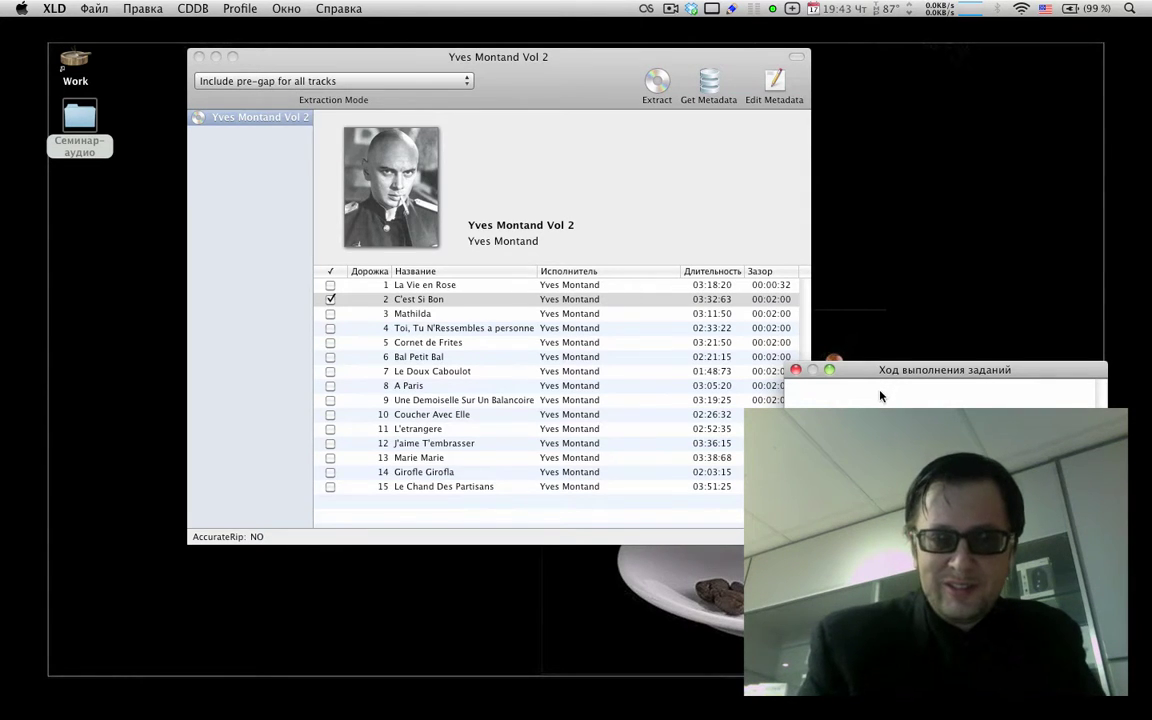
Step: Leave the XLD windows and switch to the other, empty desktop space
mouse_move(828, 716)
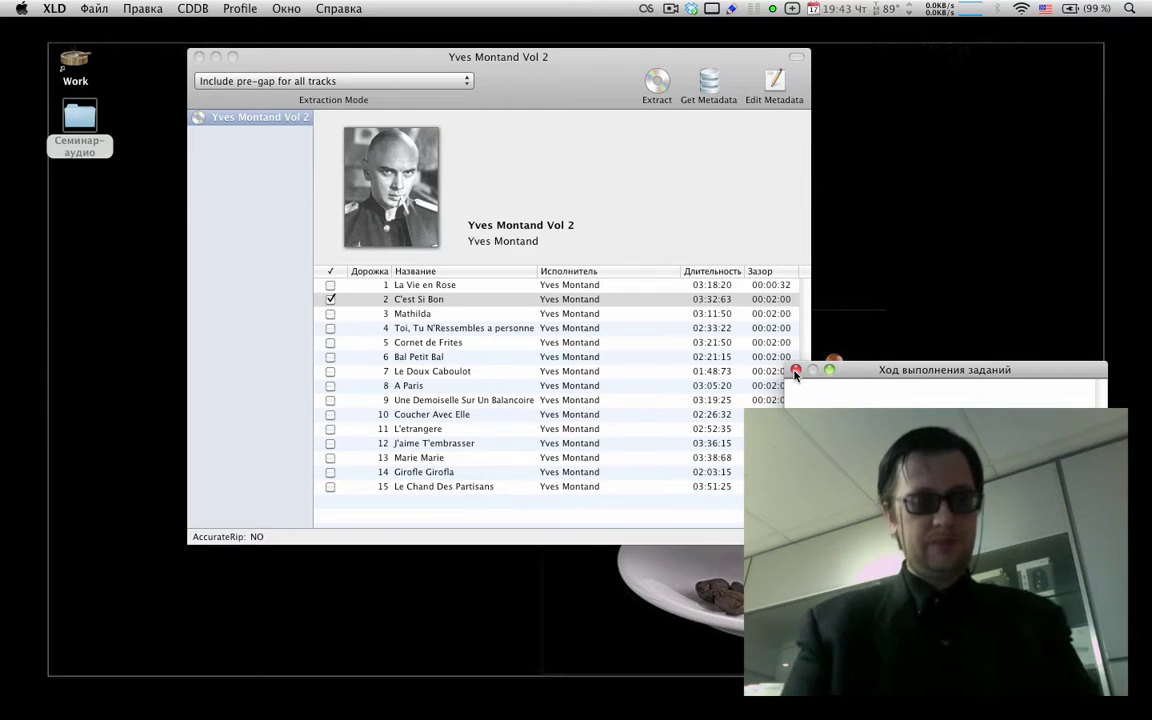
key(super+q)
mouse_move(668, 706)
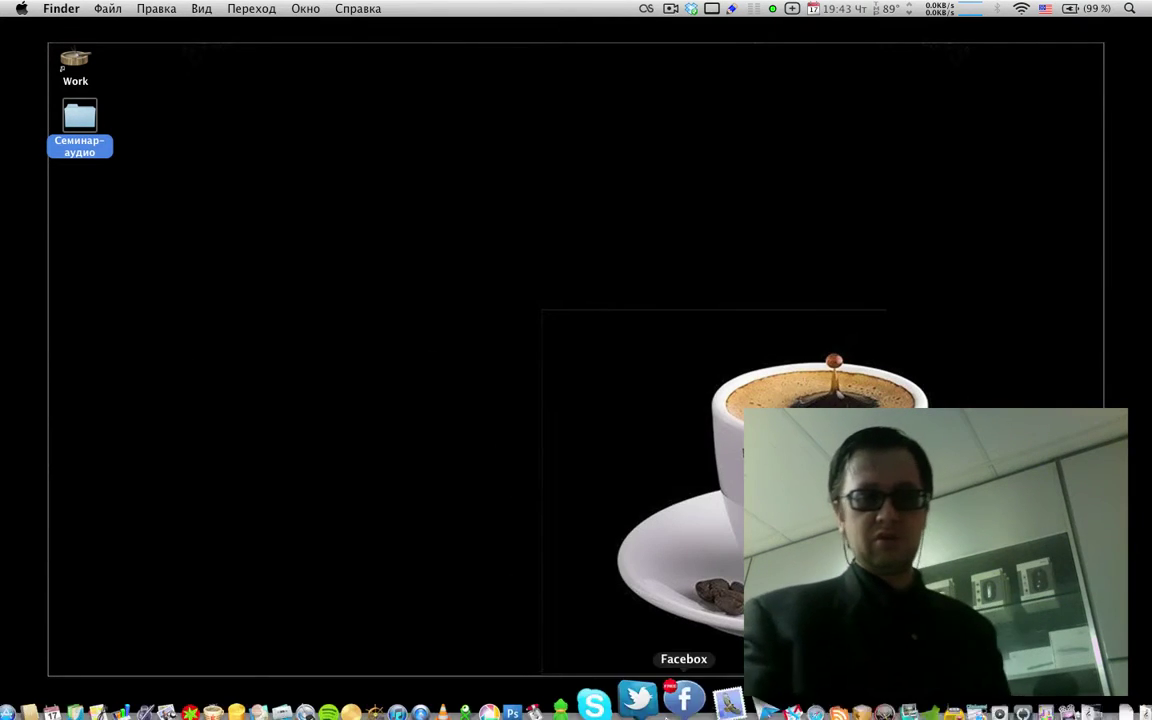
key(ctrl+Left)
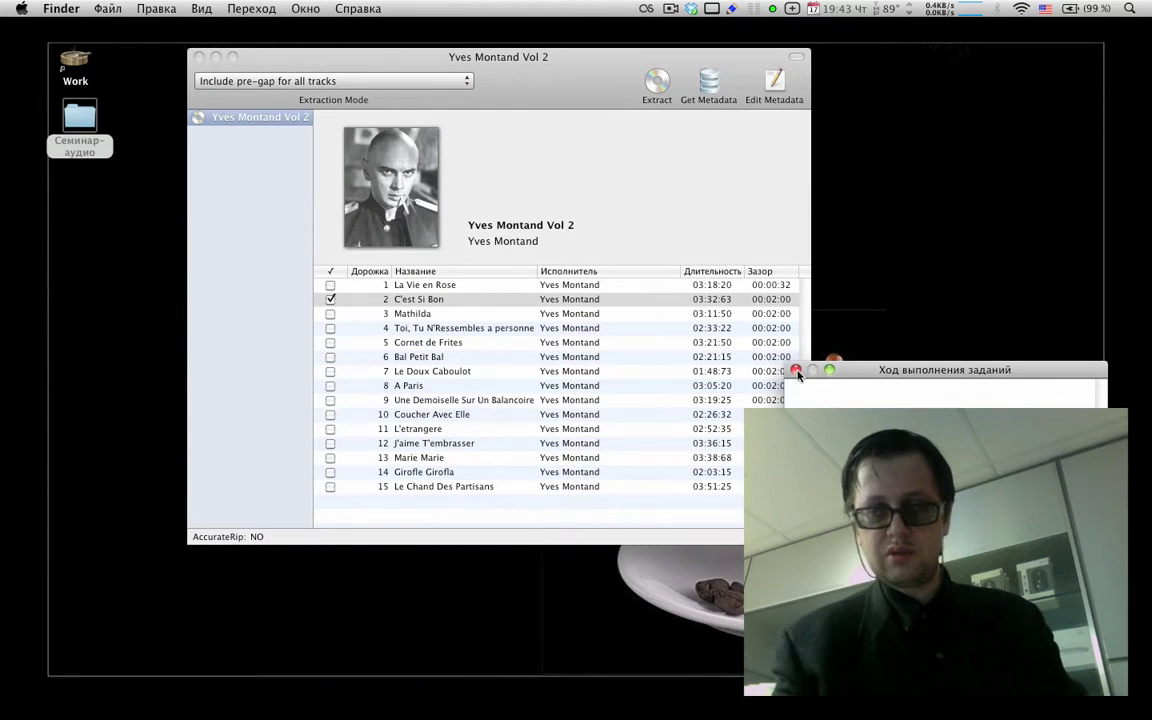
key(ctrl+Right)
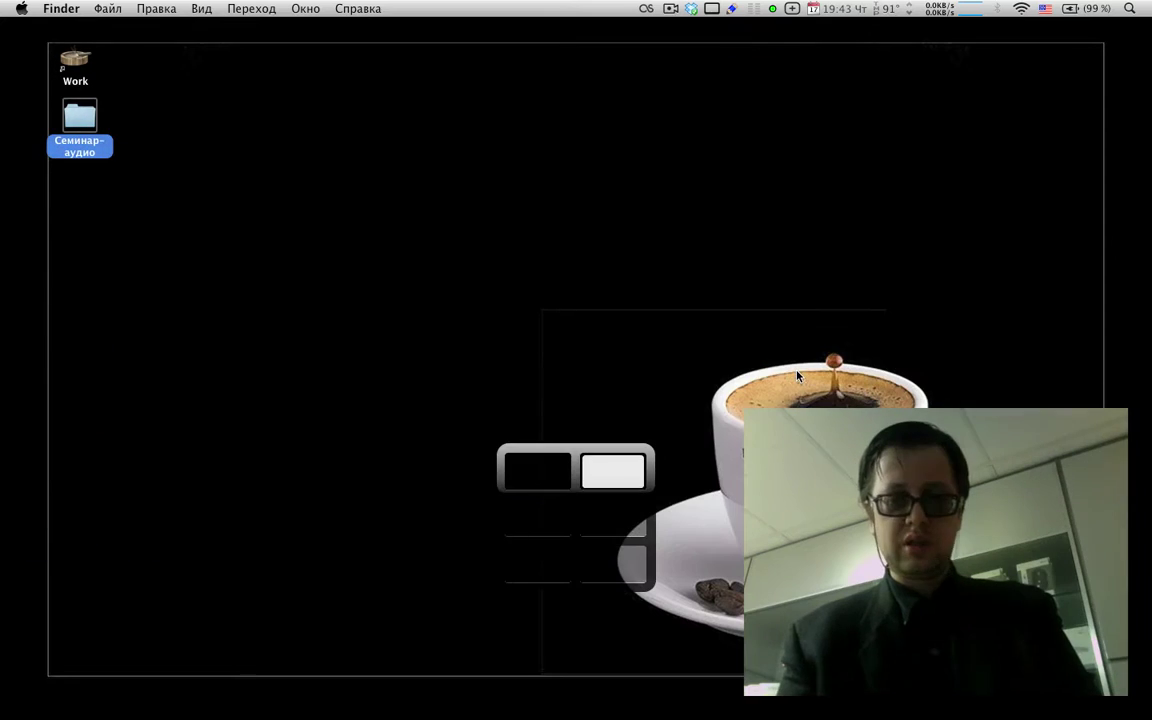
Step: Open the Конертор folder inside Семинар-аудио, reposition its window higher on the desktop and launch Max
double_click(80, 116)
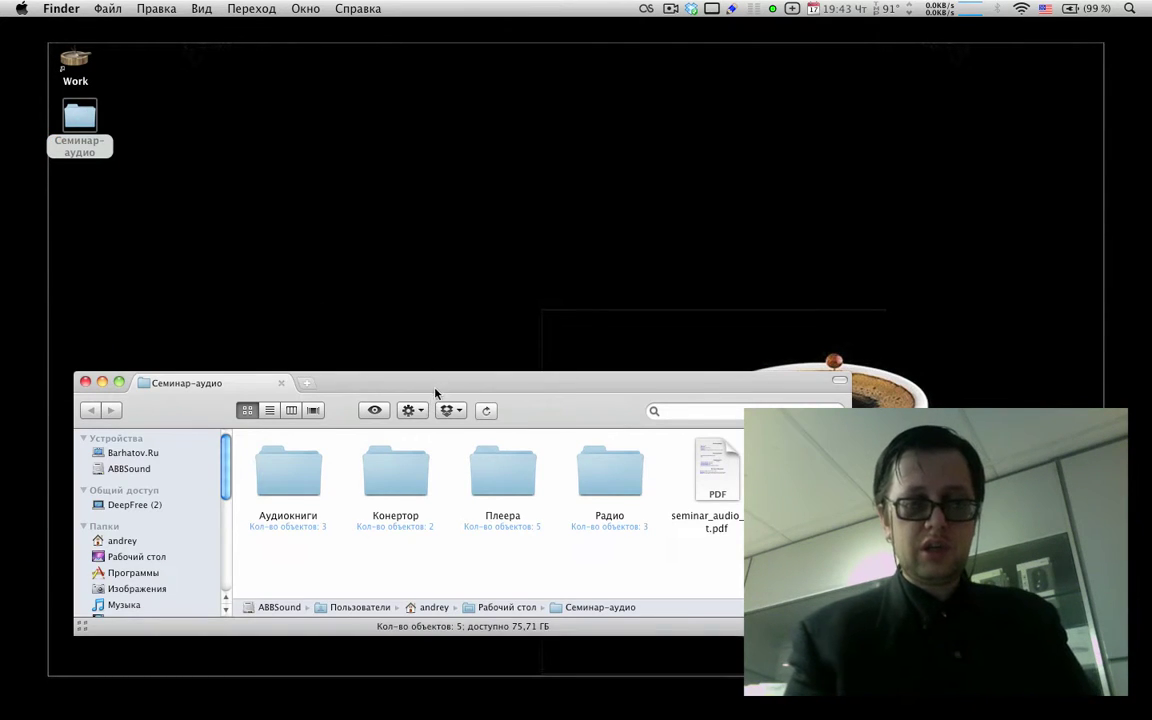
drag(435, 393, 428, 205)
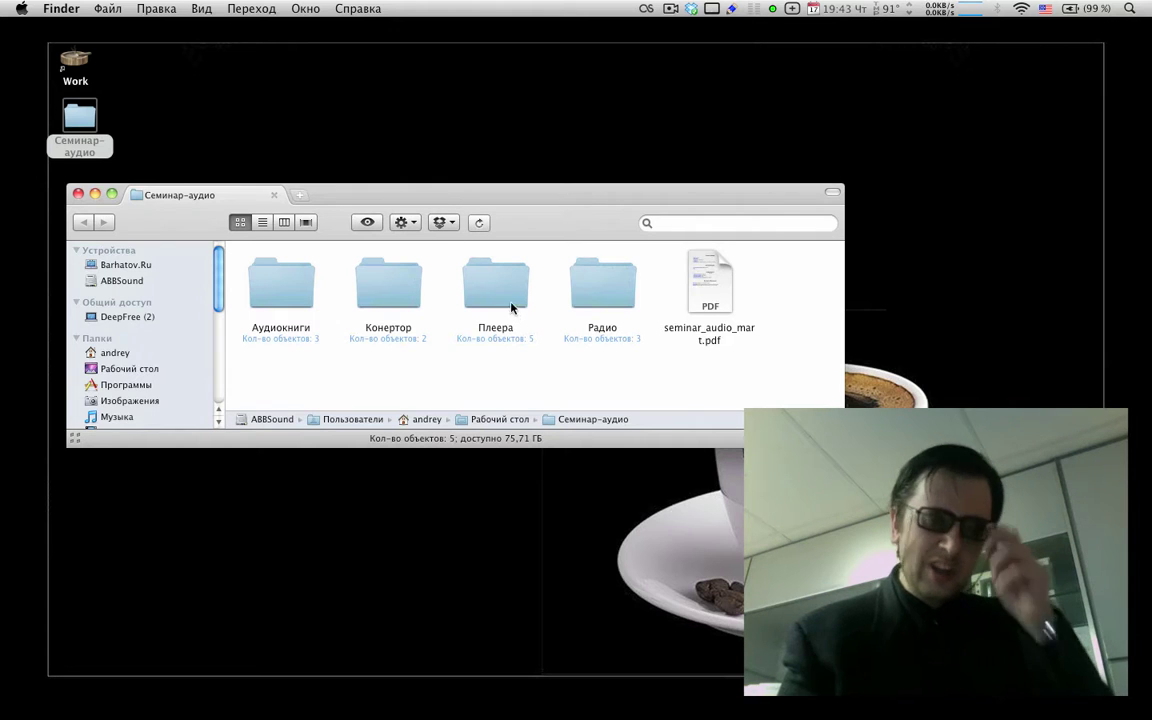
double_click(369, 288)
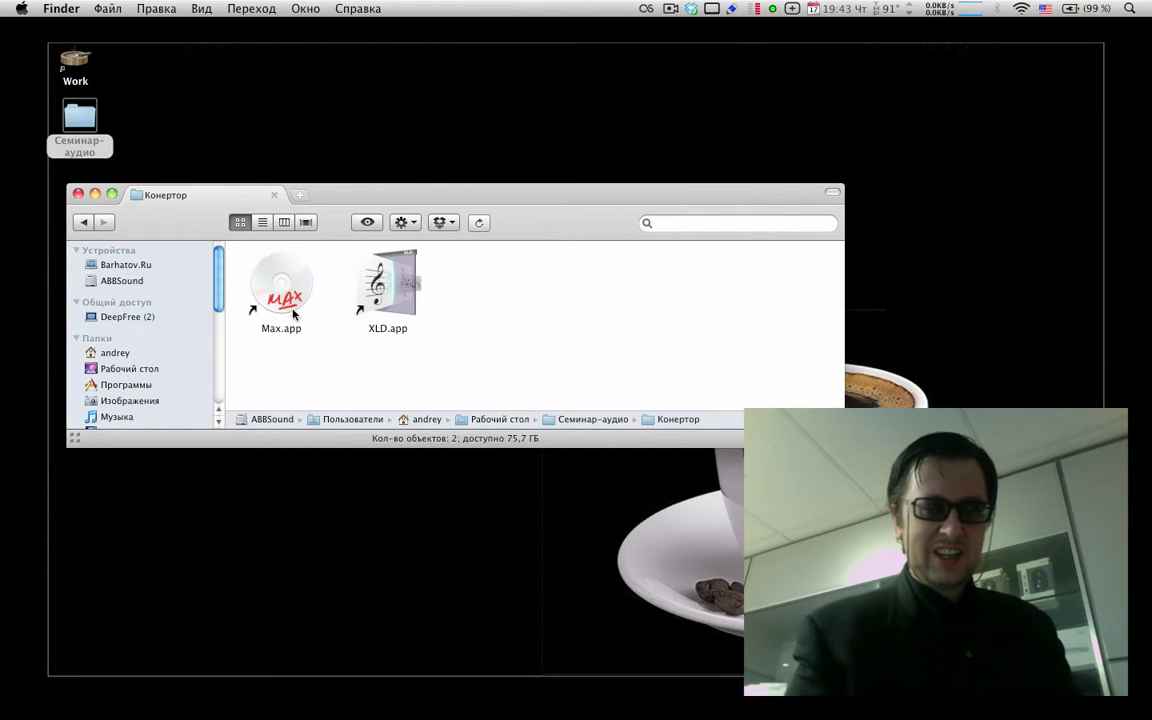
click(283, 292)
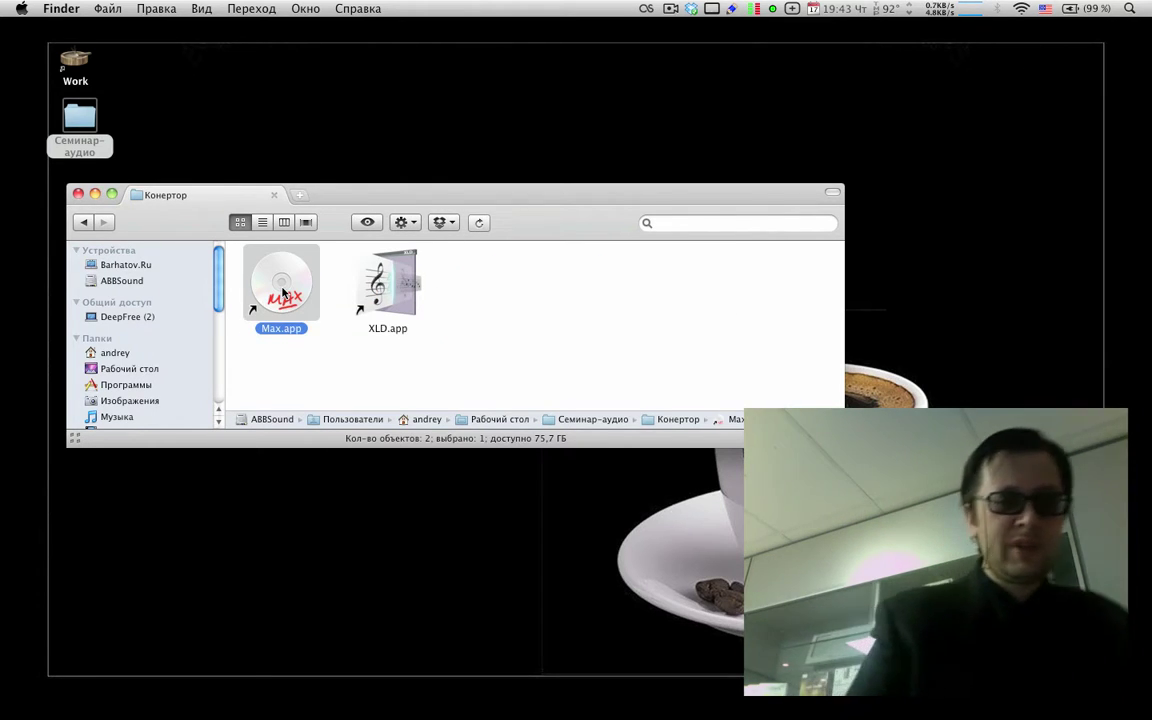
double_click(283, 292)
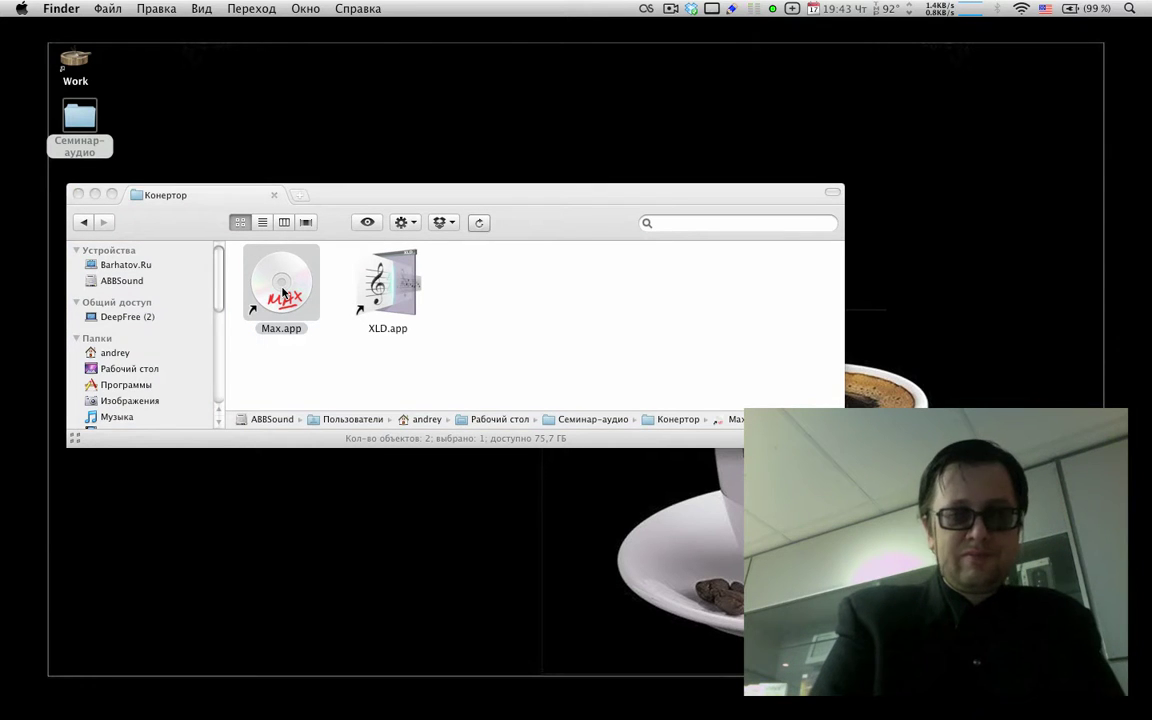
Step: Close Max's Compact Disc window on the other desktop space and return to the space showing the Конертор folder
mouse_move(940, 705)
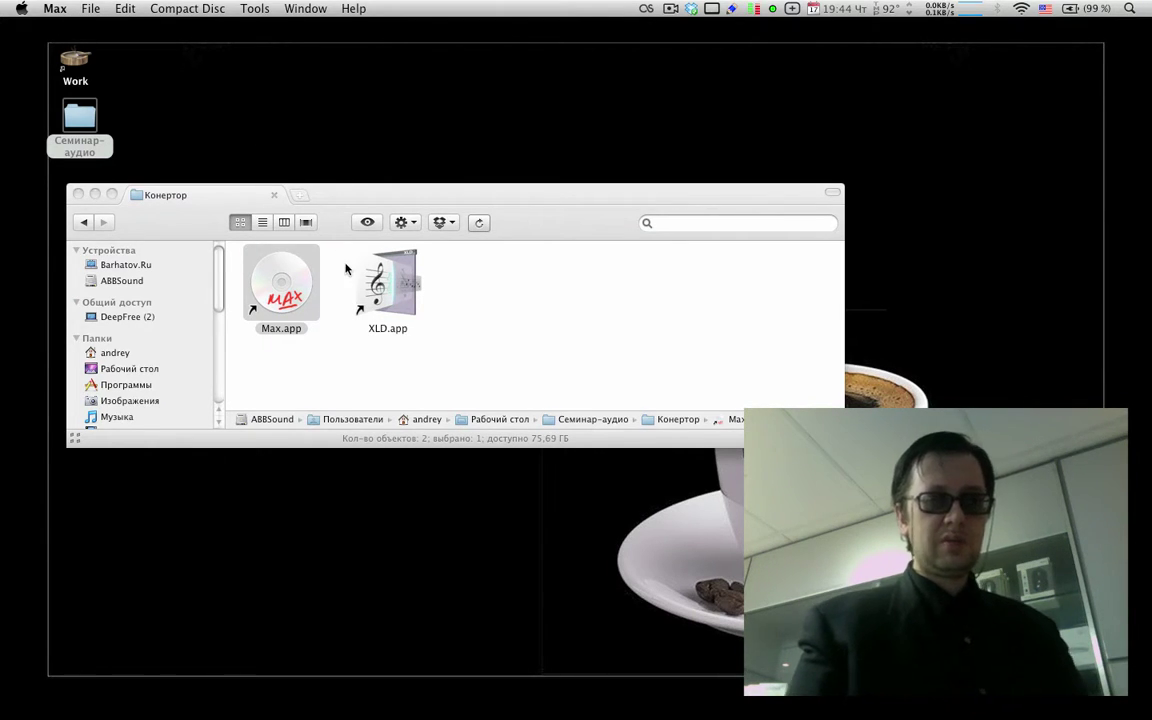
key(ctrl+Left)
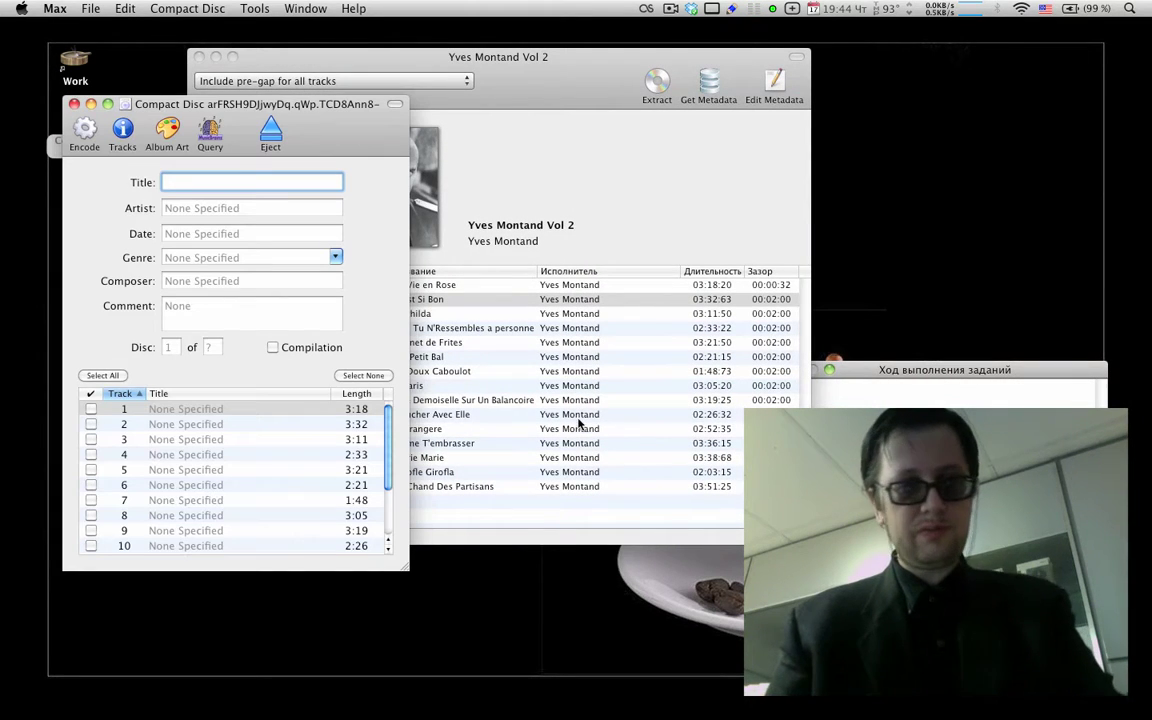
click(73, 103)
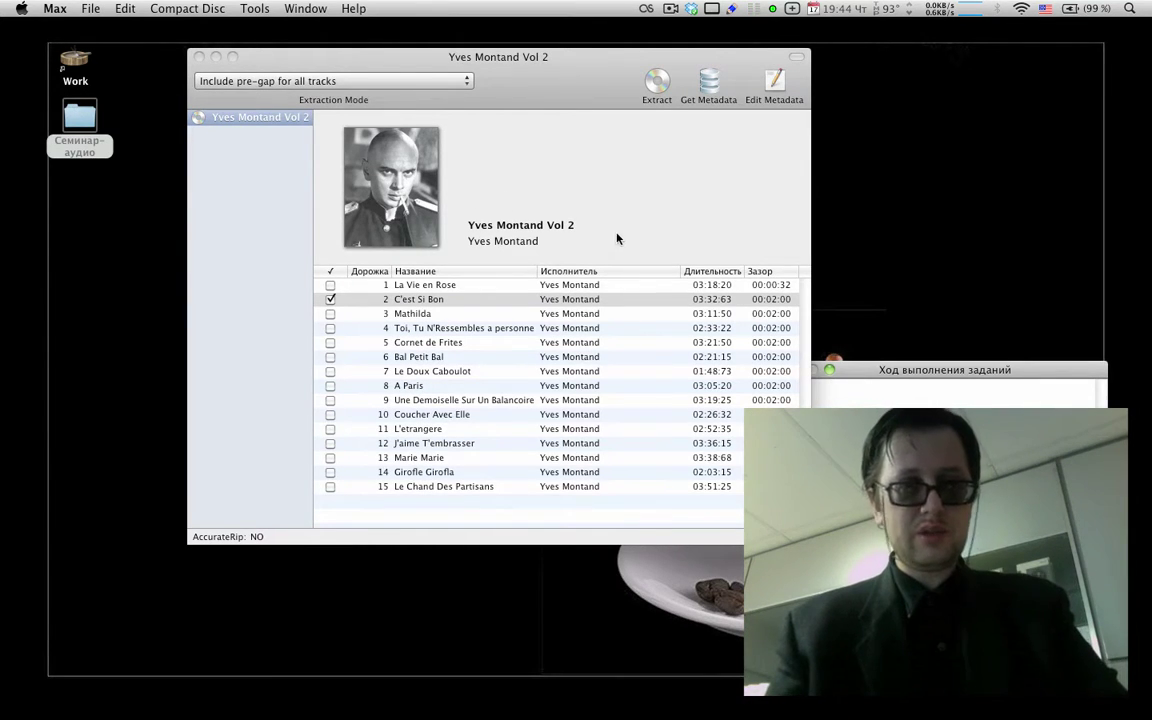
click(883, 405)
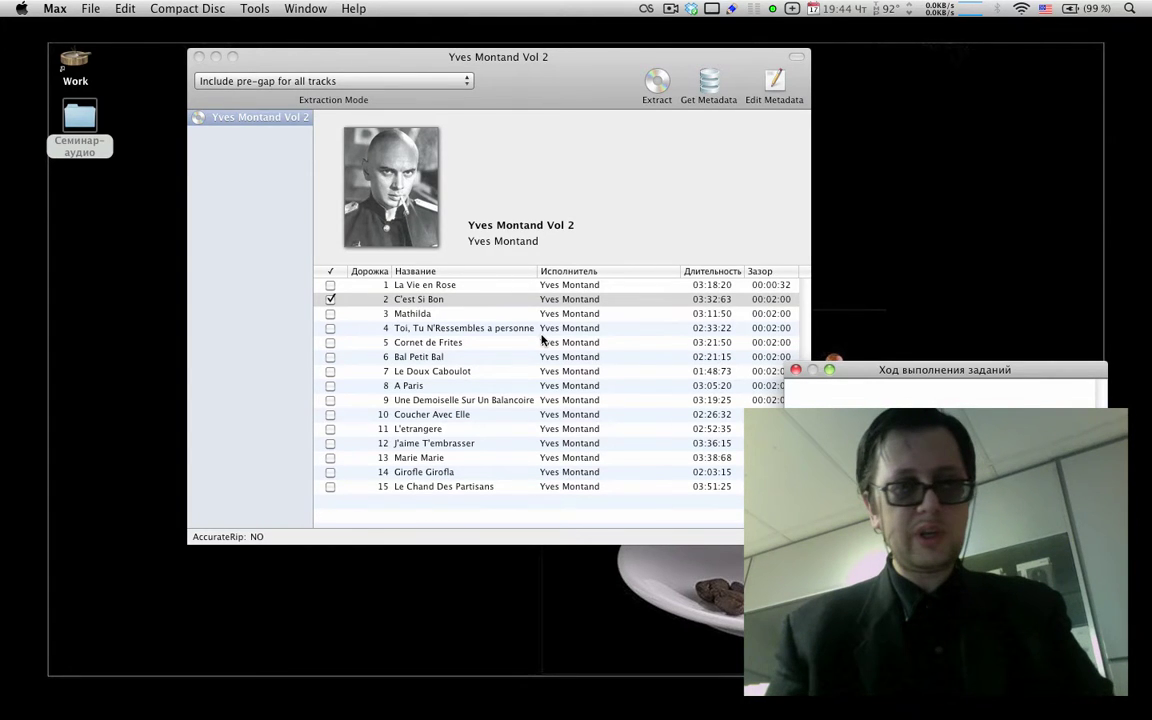
key(super+q)
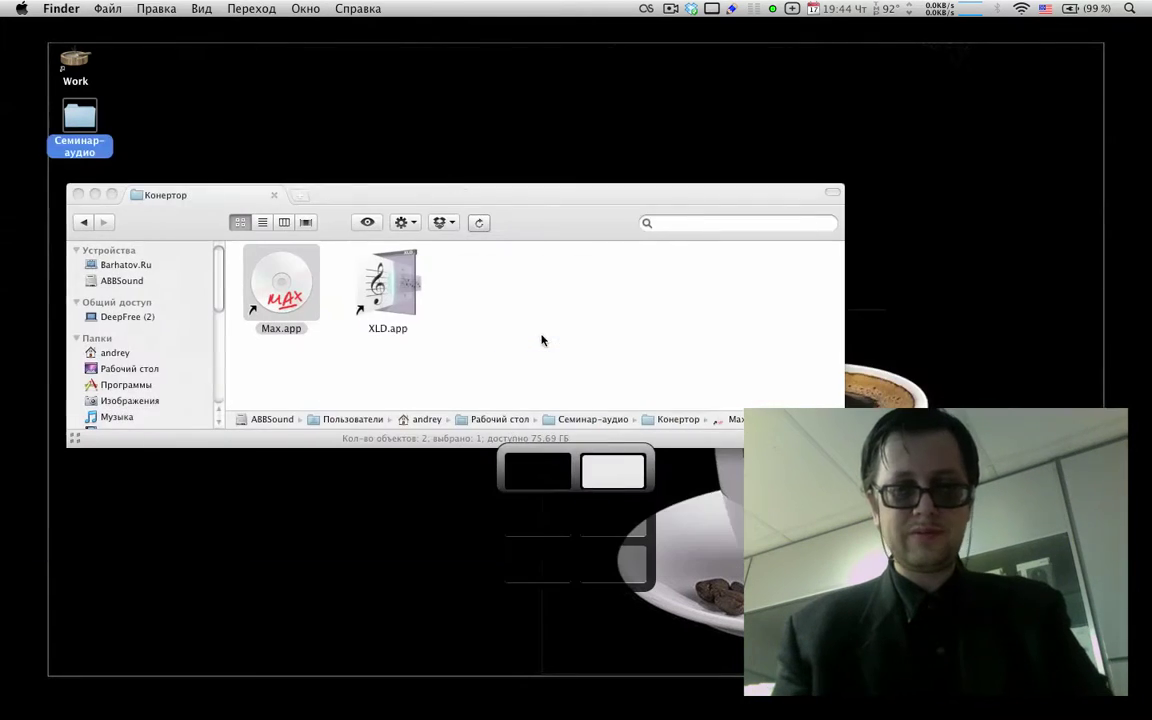
Step: Force XLD to quit, skip sending the report to Apple and close the force-quit window
click(19, 9)
mouse_move(88, 99)
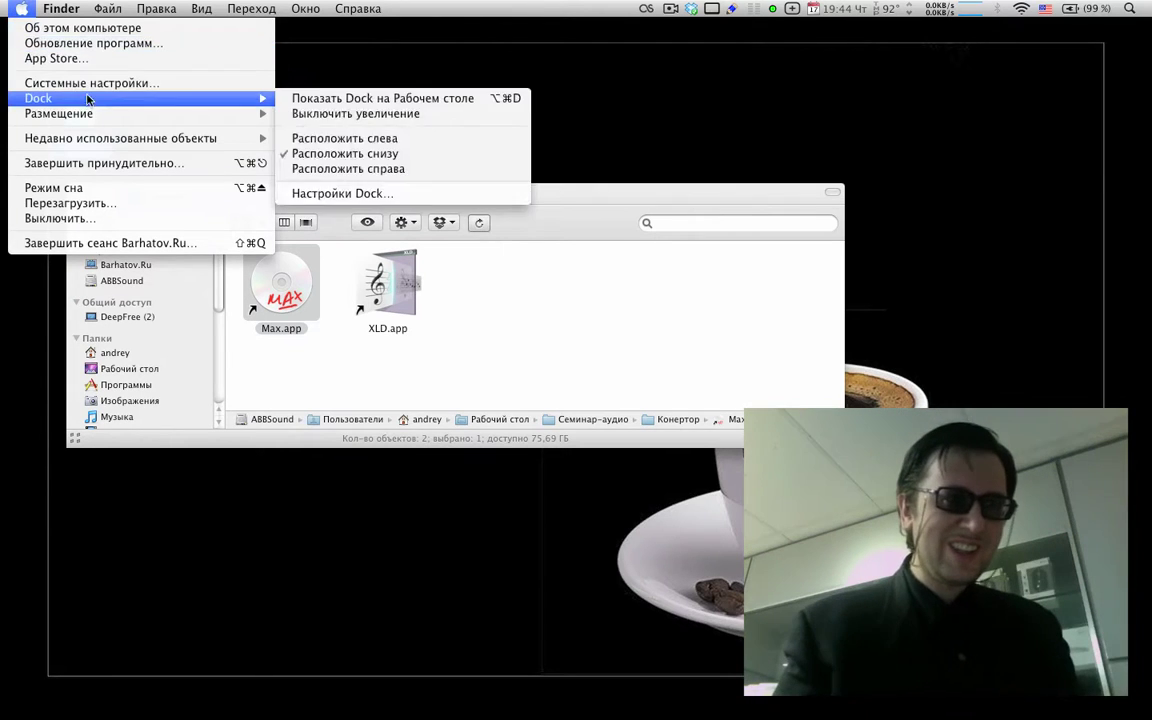
click(110, 163)
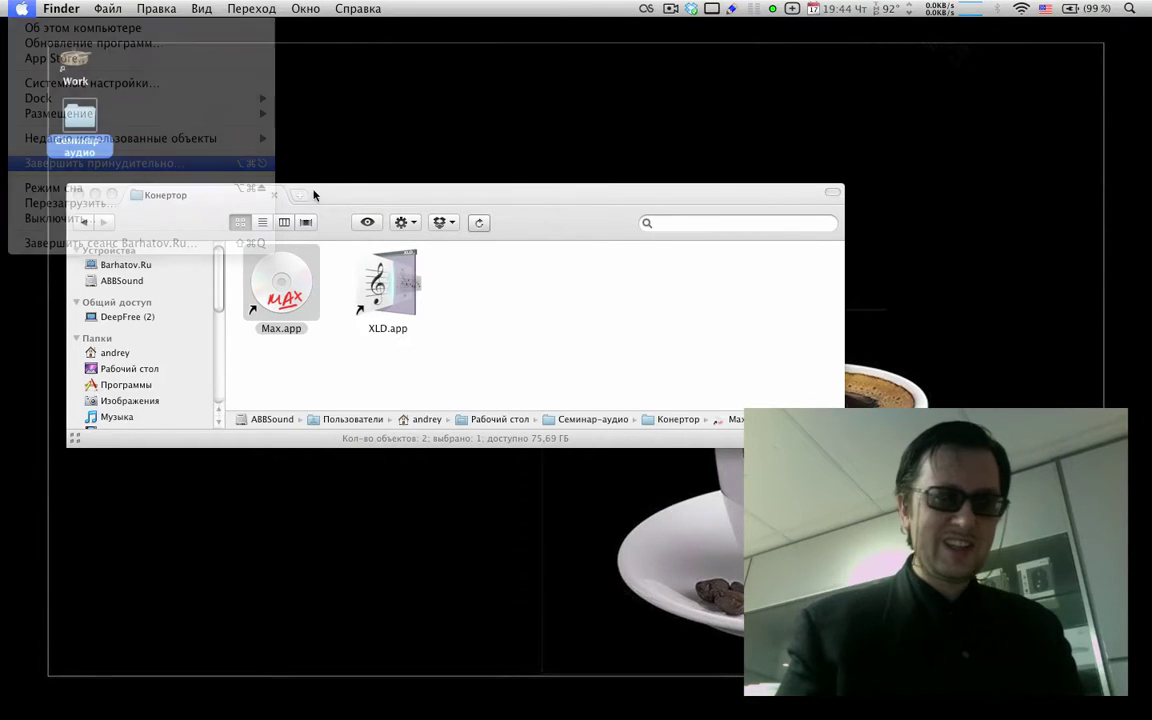
click(302, 479)
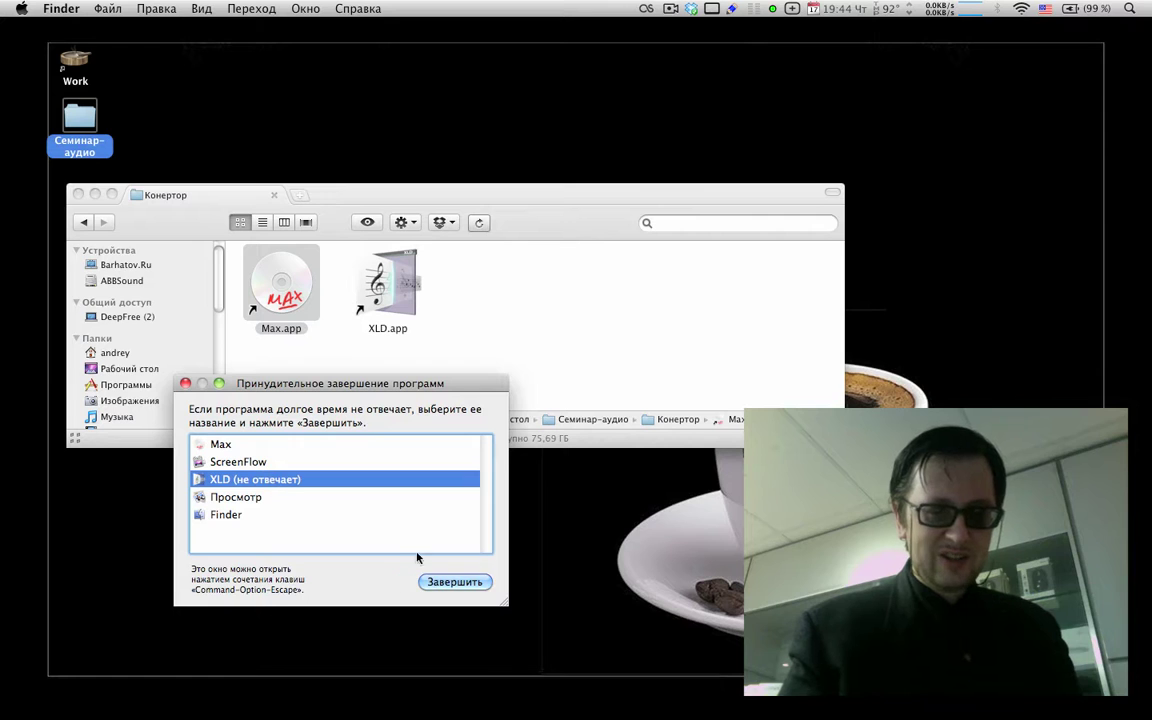
click(452, 581)
click(450, 479)
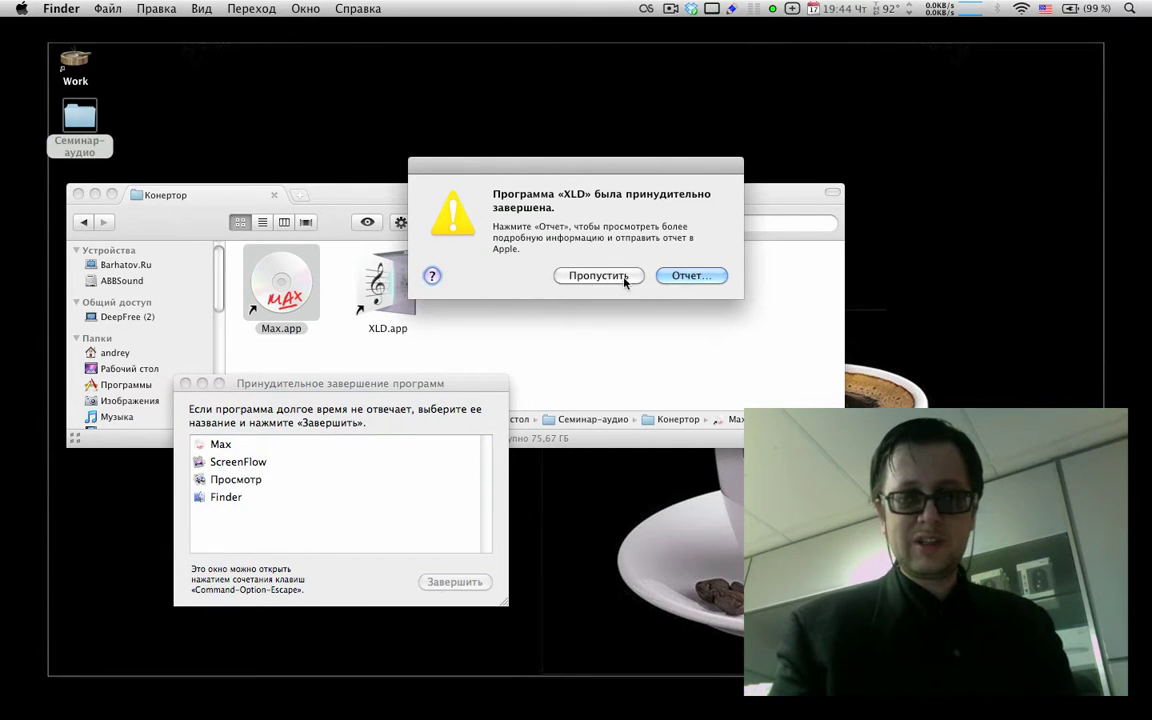
click(624, 278)
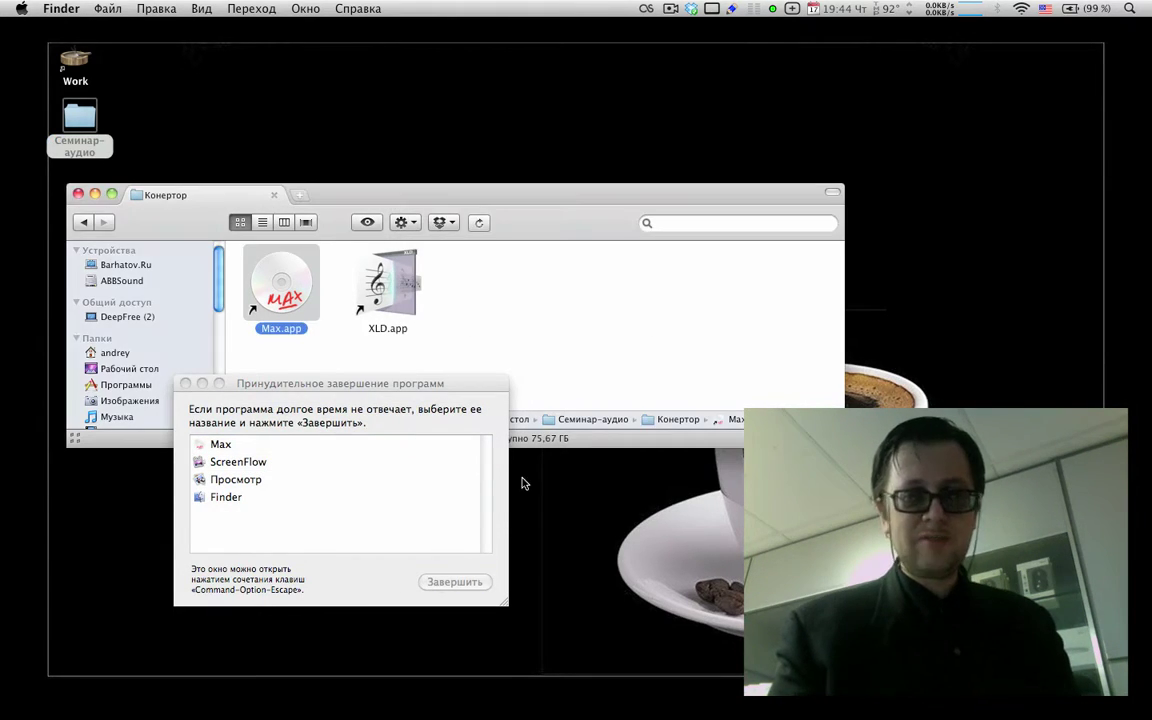
click(183, 383)
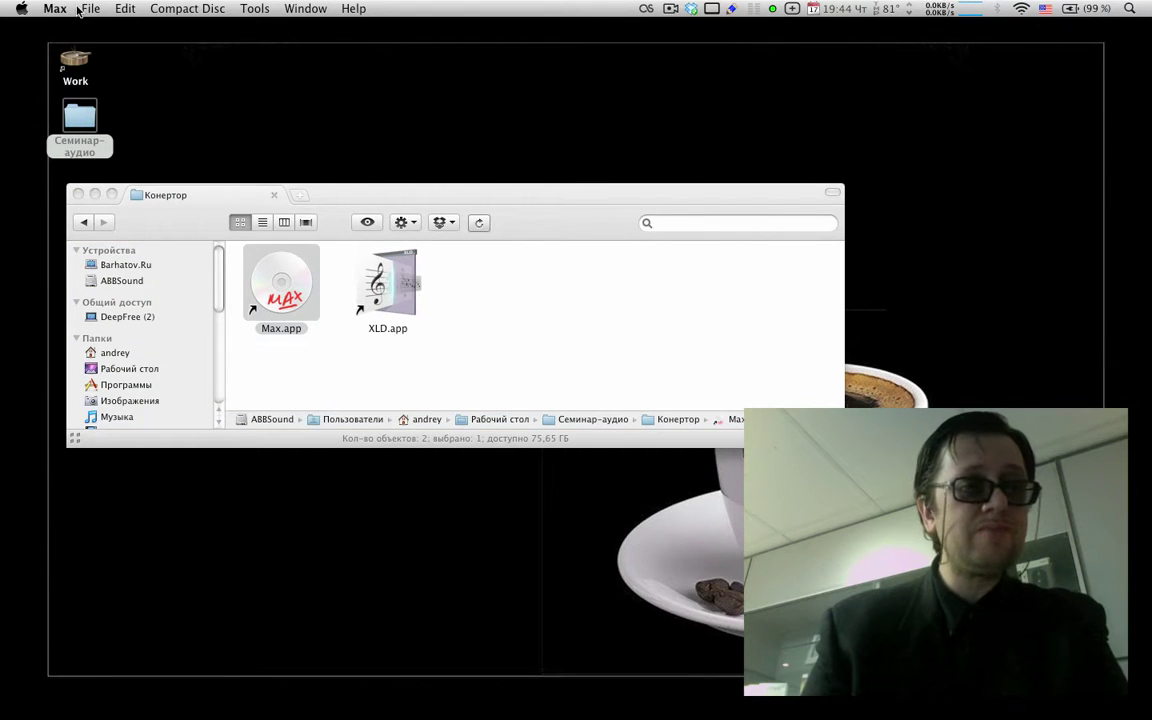
Step: Clear Max's list of recently opened .cdinfo files
click(90, 9)
mouse_move(110, 45)
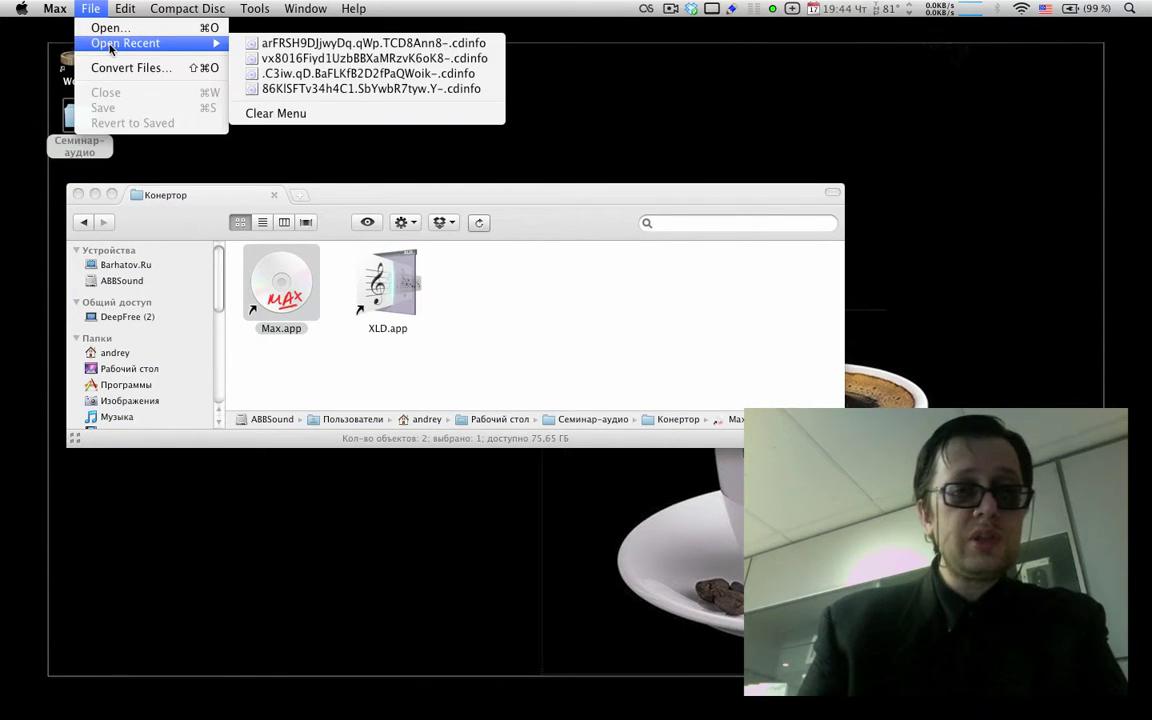
click(265, 117)
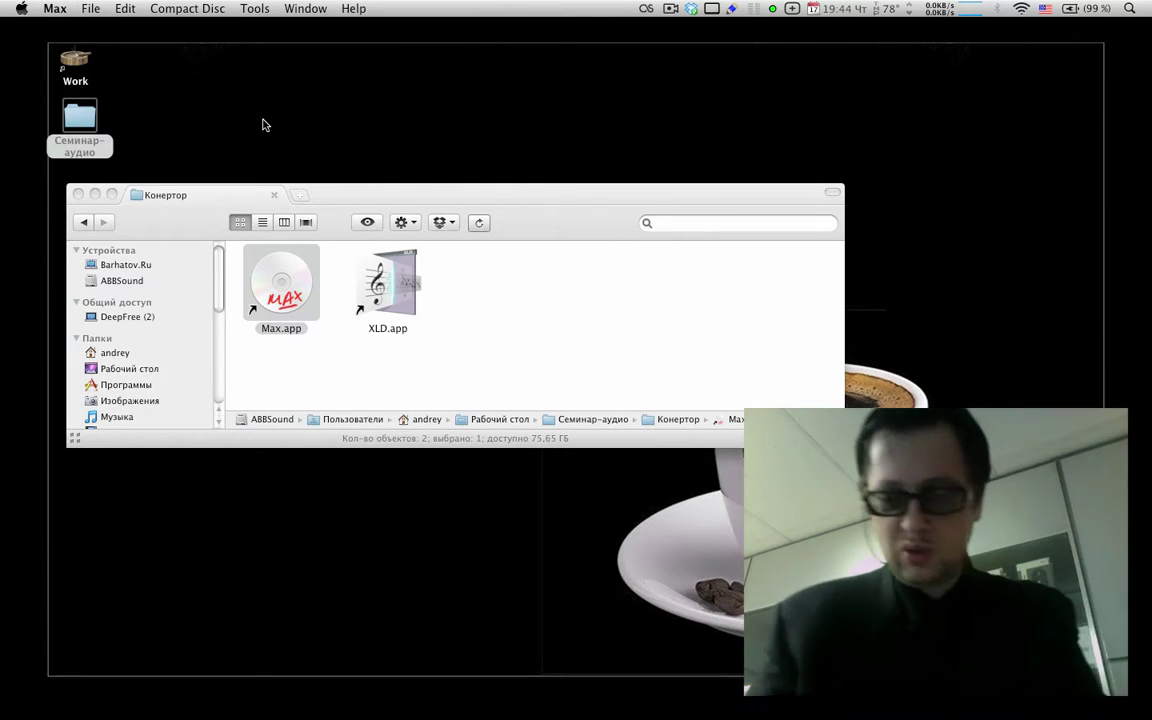
Step: Eject the disc and launch the Max converter from the Конертор folder
key(XF86Eject)
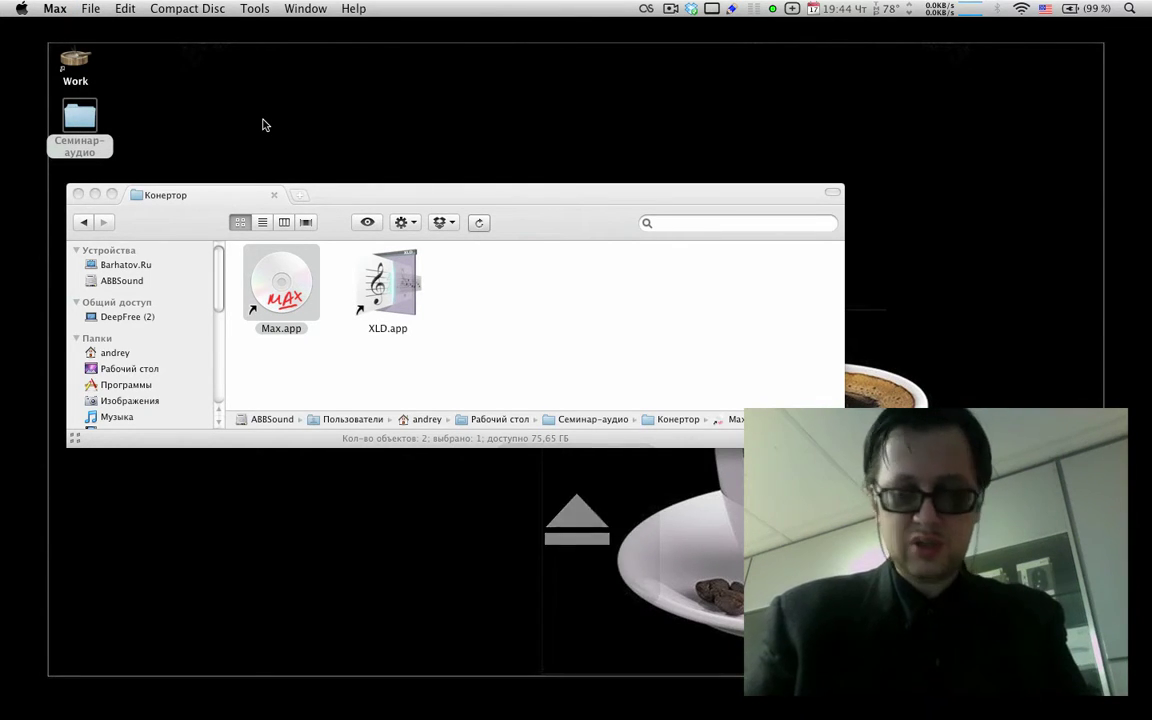
key(ctrl+Left)
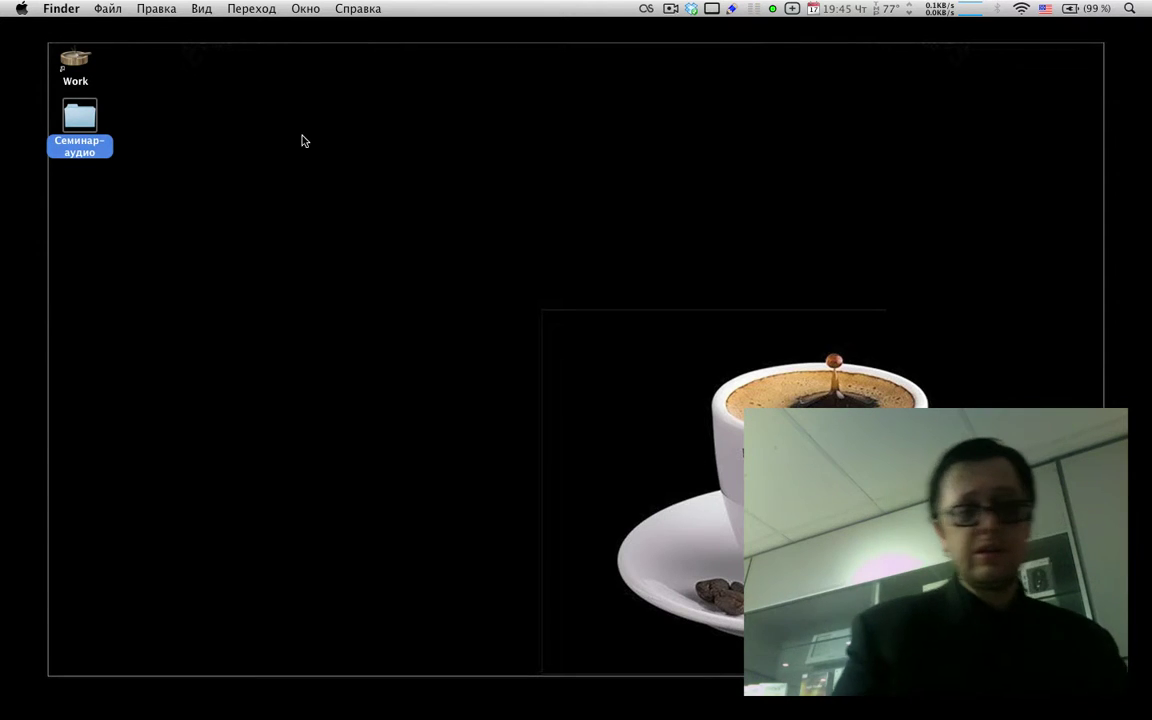
mouse_move(887, 717)
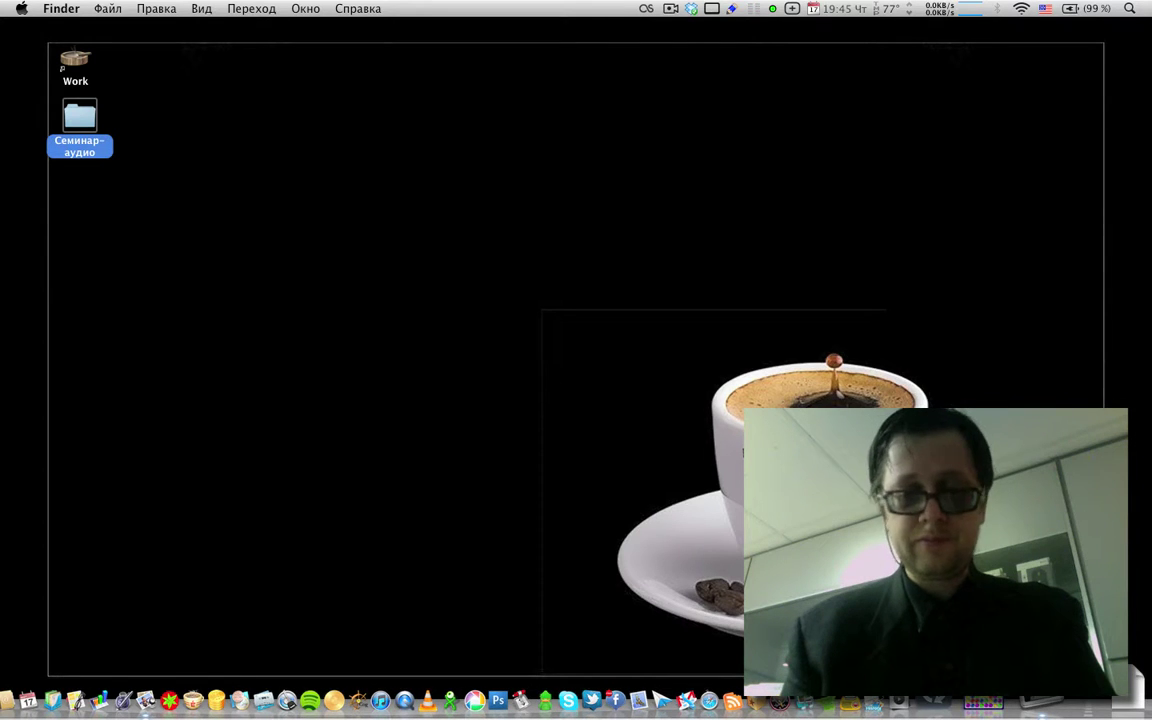
click(288, 280)
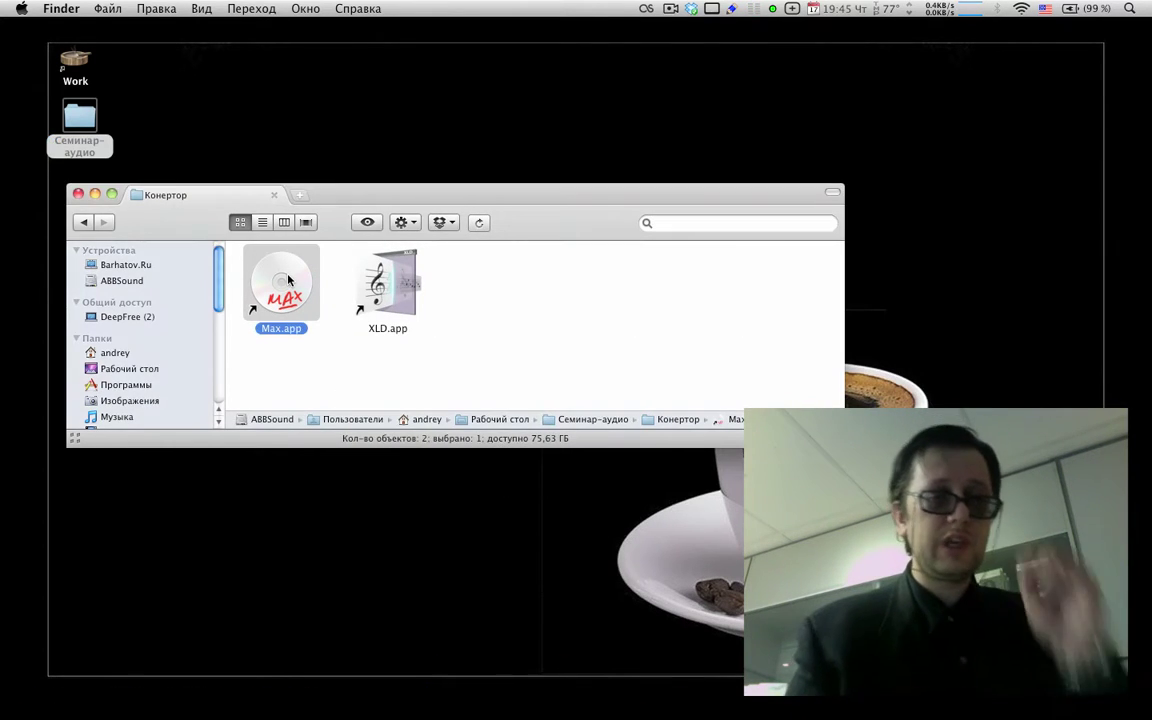
double_click(288, 280)
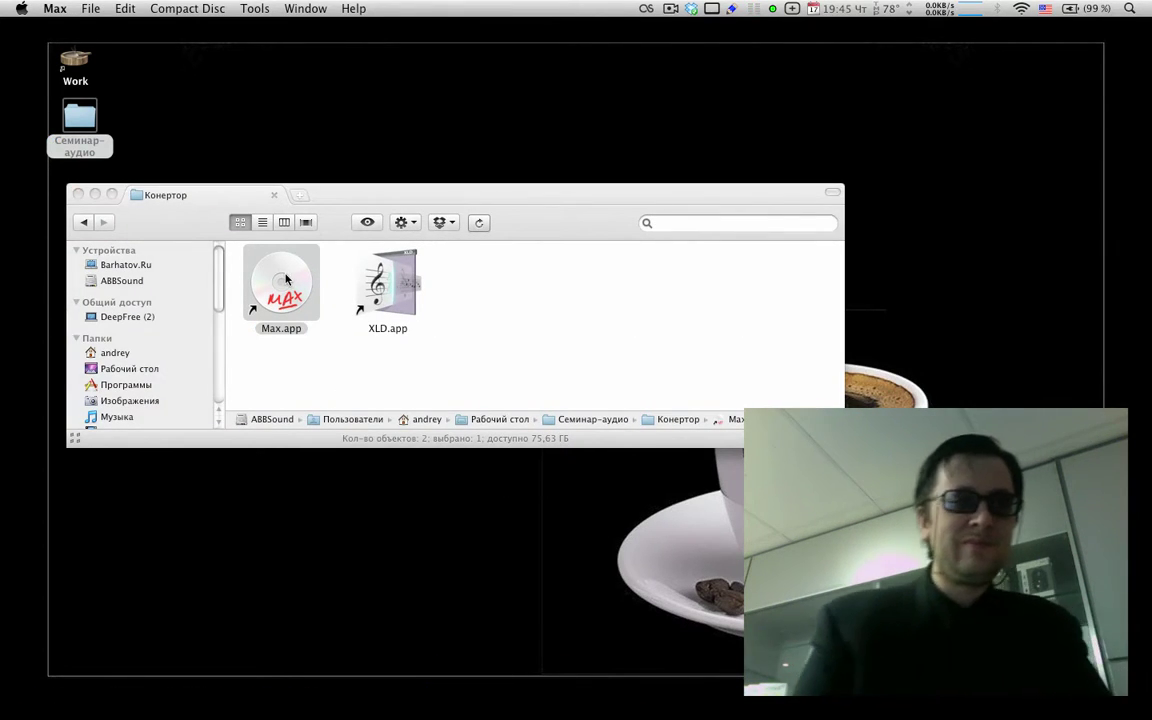
Step: Leave Max and show the Музыка folder in Finder
click(91, 10)
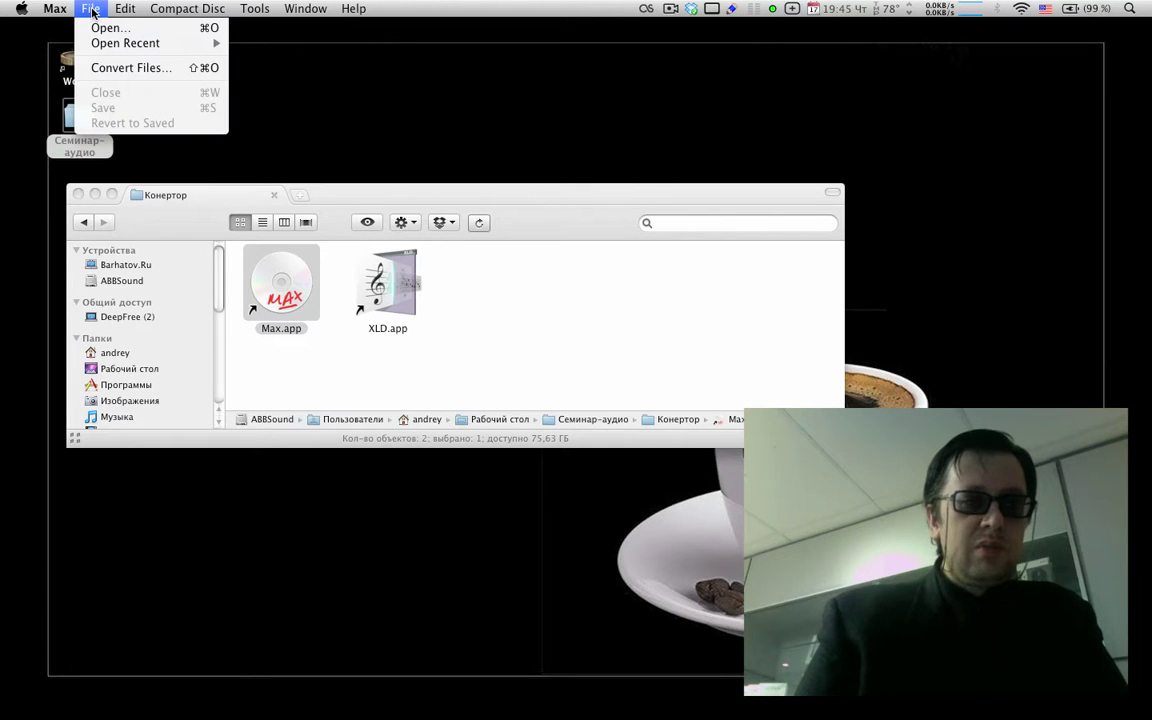
key(super+q)
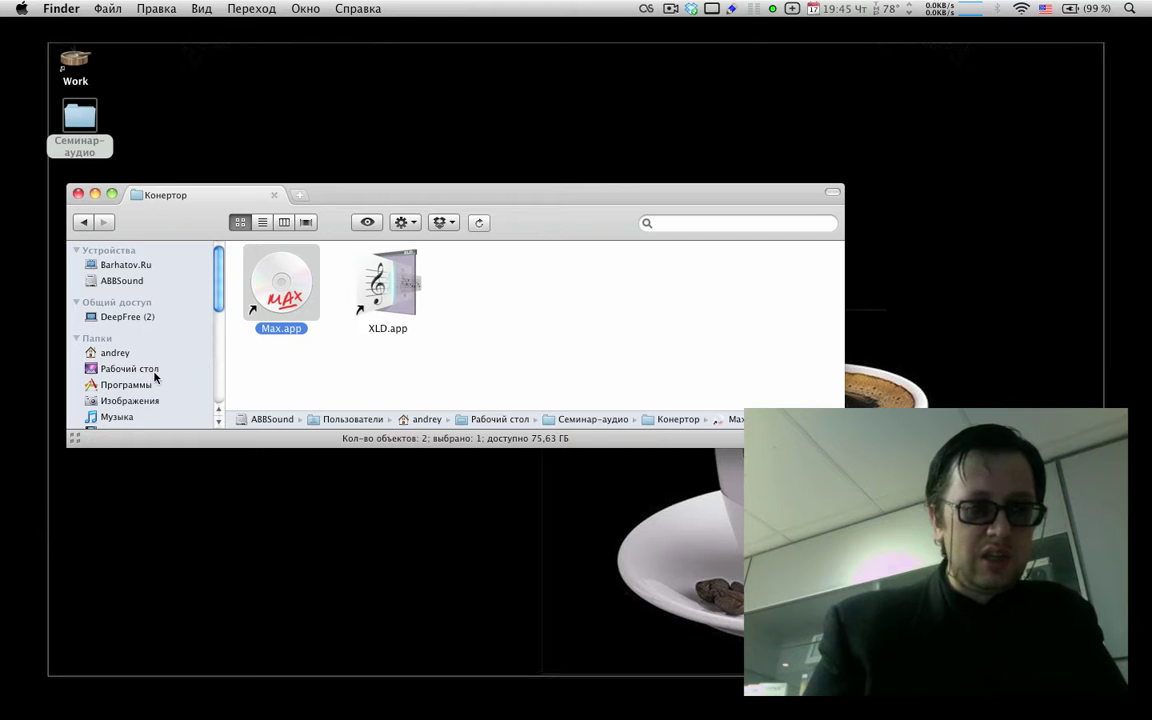
scroll(155, 376, down, 2)
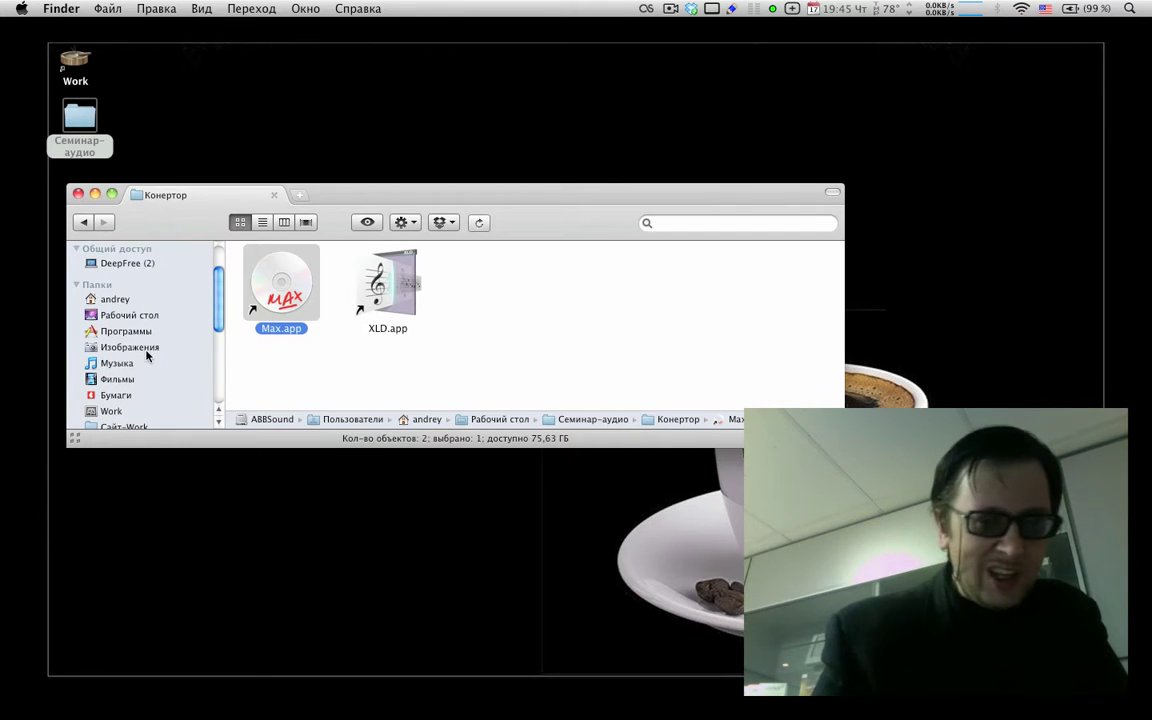
click(140, 363)
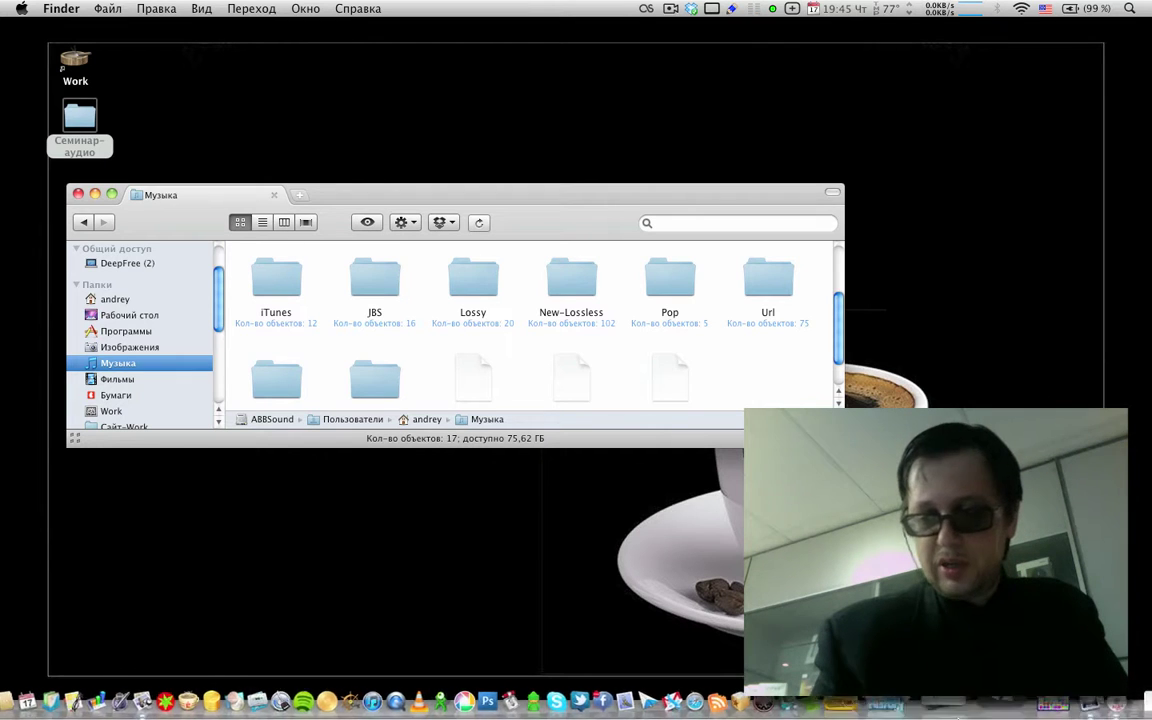
Step: Switch to Max and view the information about its bundled encoders and conversion library
click(850, 705)
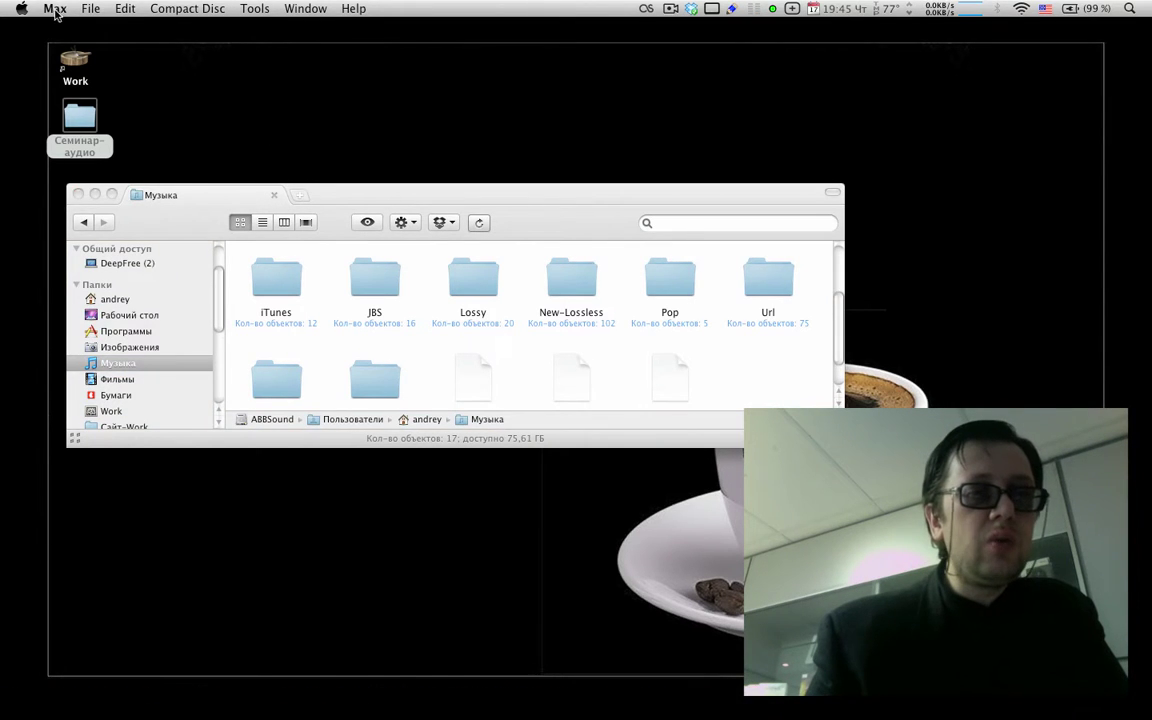
click(55, 8)
click(55, 50)
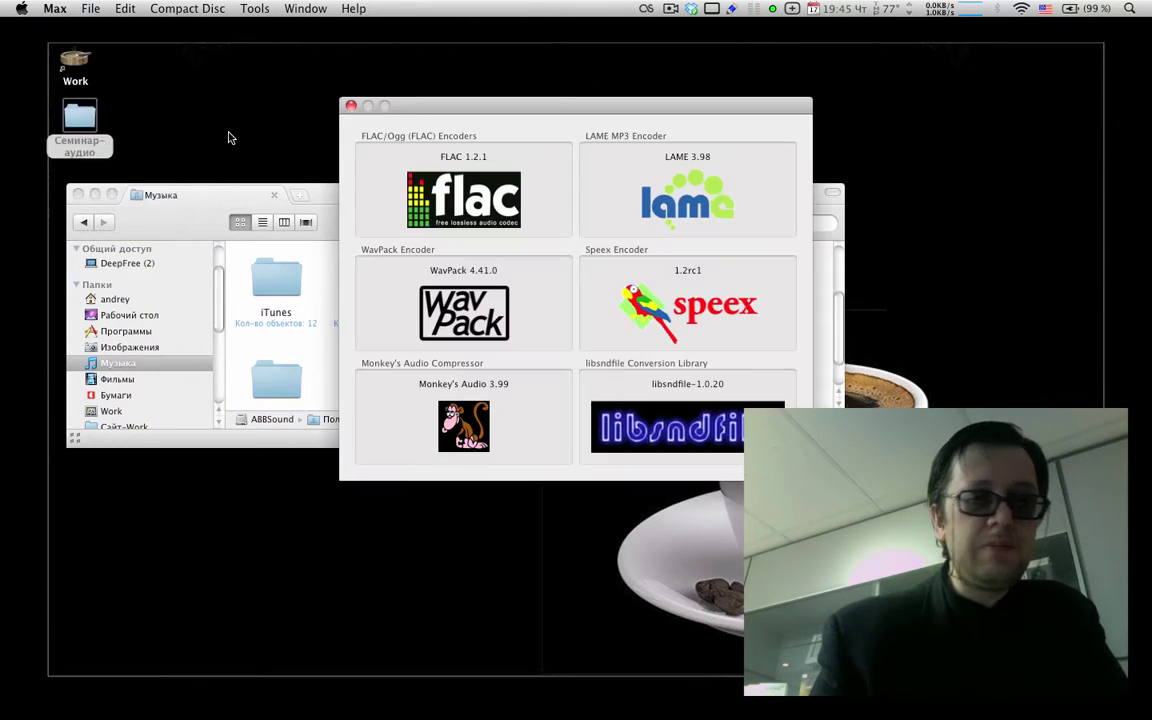
click(351, 105)
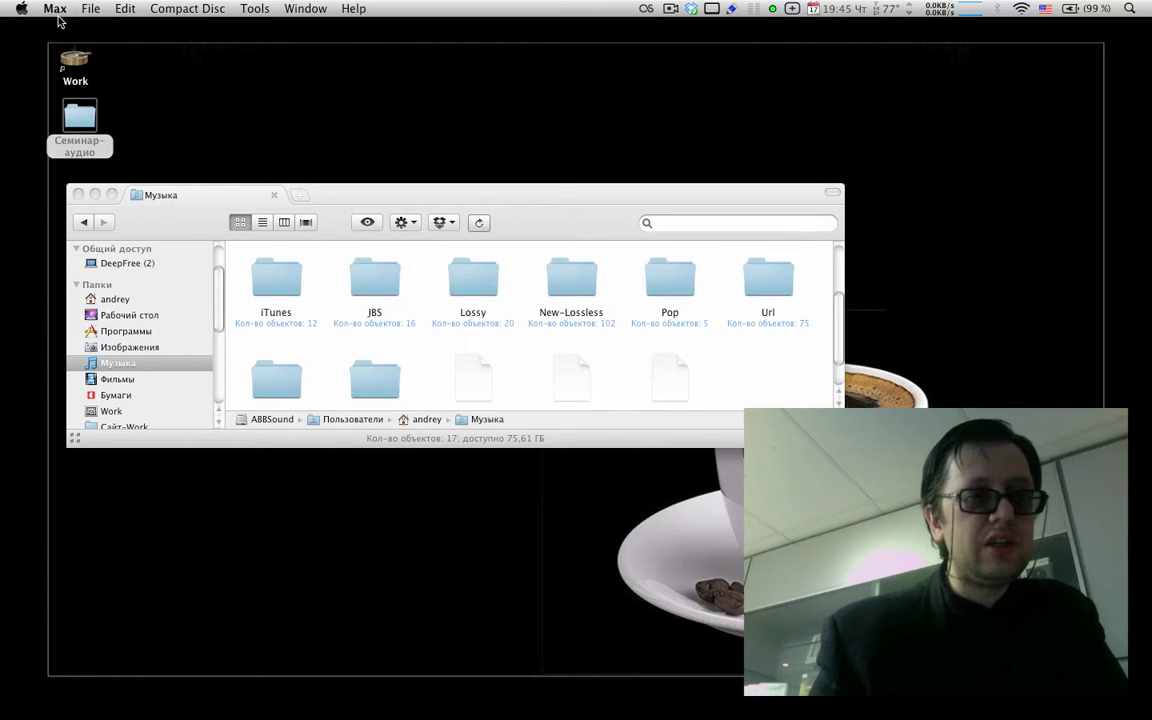
Step: Open Max's preferences and examine the configured output formats and the full list of available ones
click(55, 8)
click(75, 92)
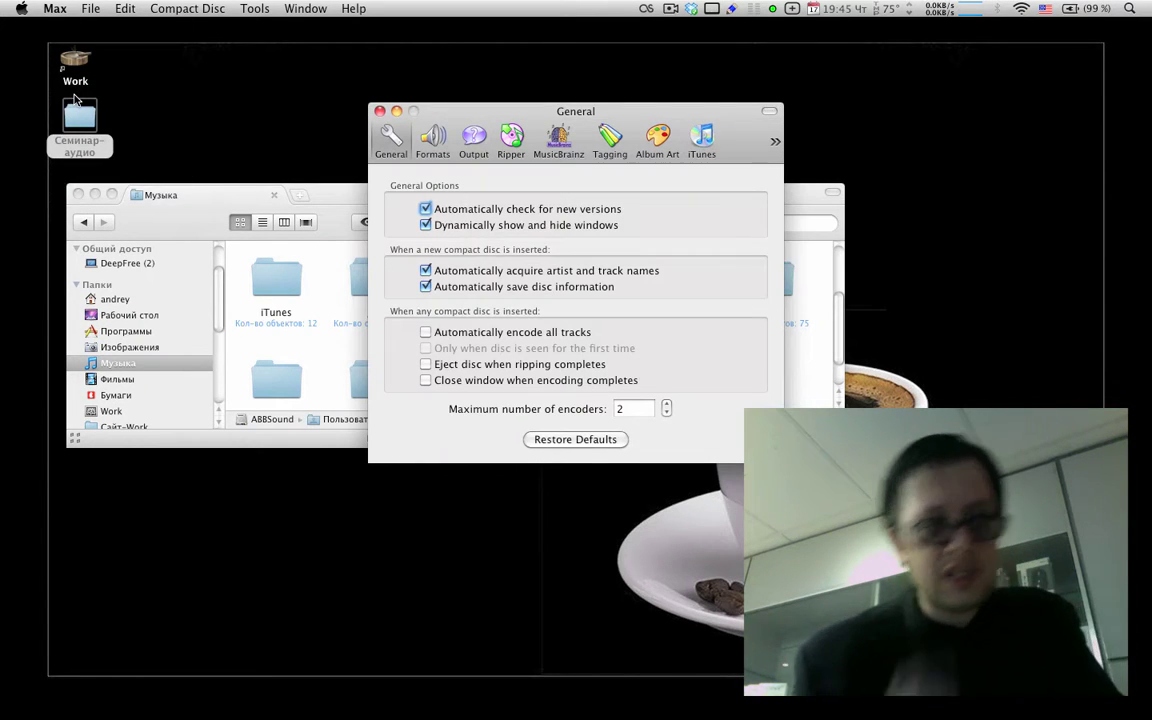
click(439, 148)
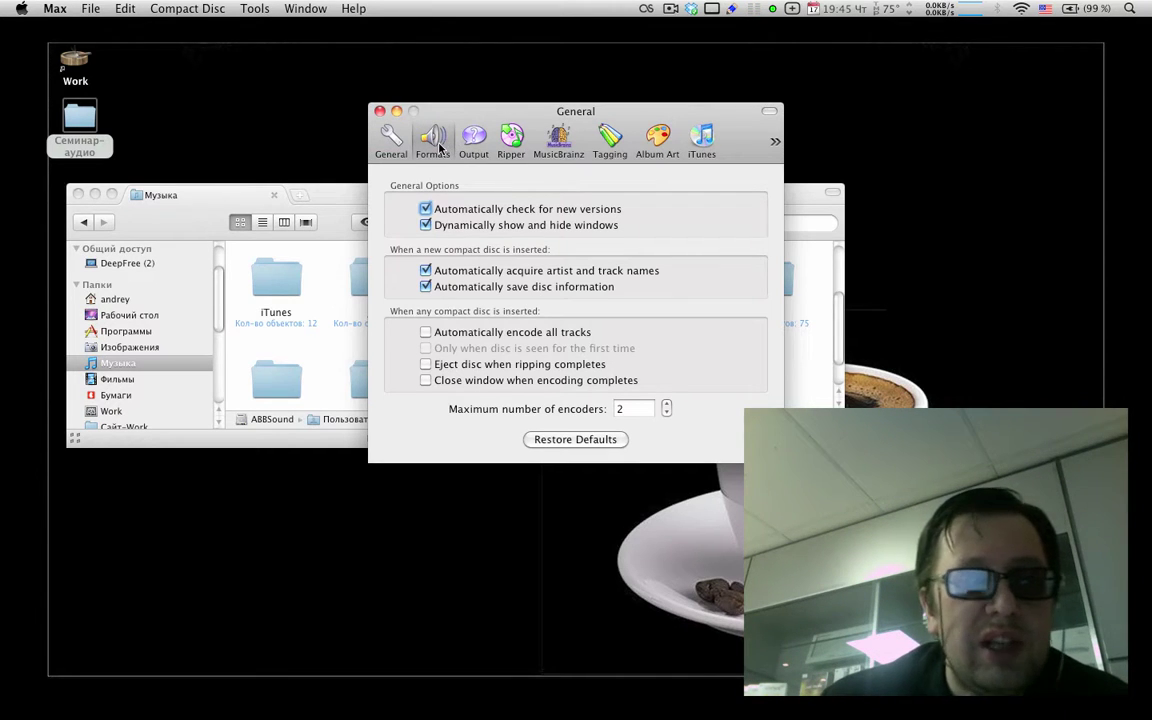
drag(490, 113, 351, 70)
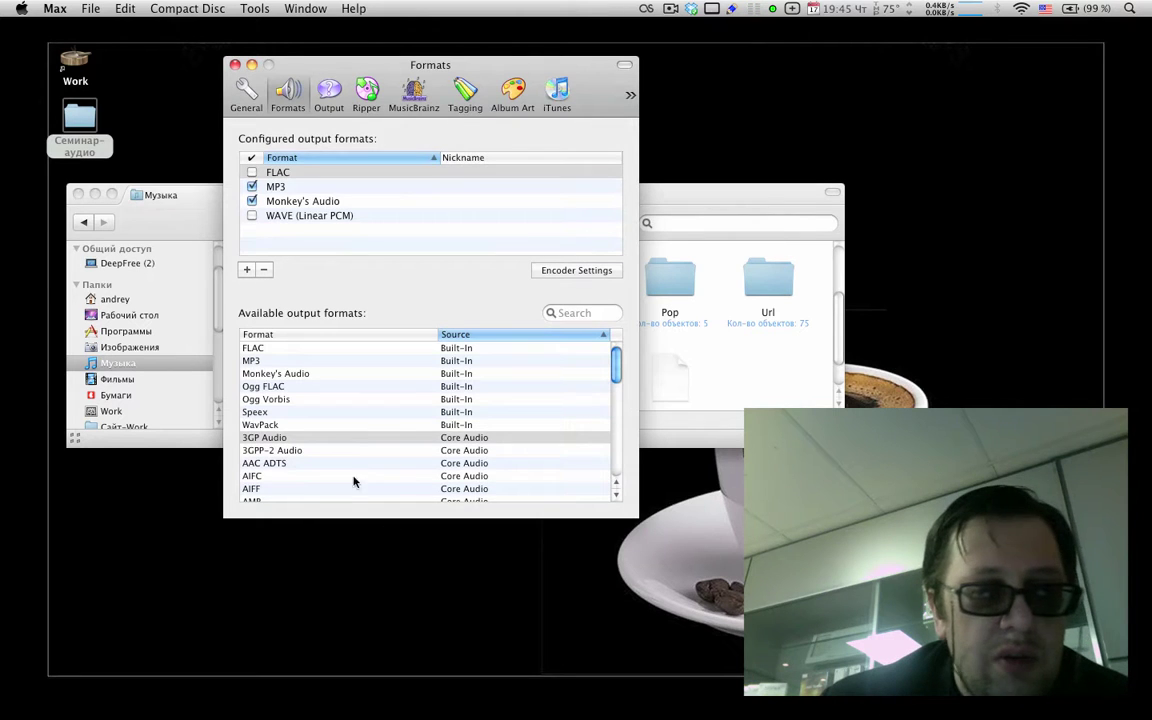
scroll(352, 442, down, 10)
scroll(352, 443, down, 2)
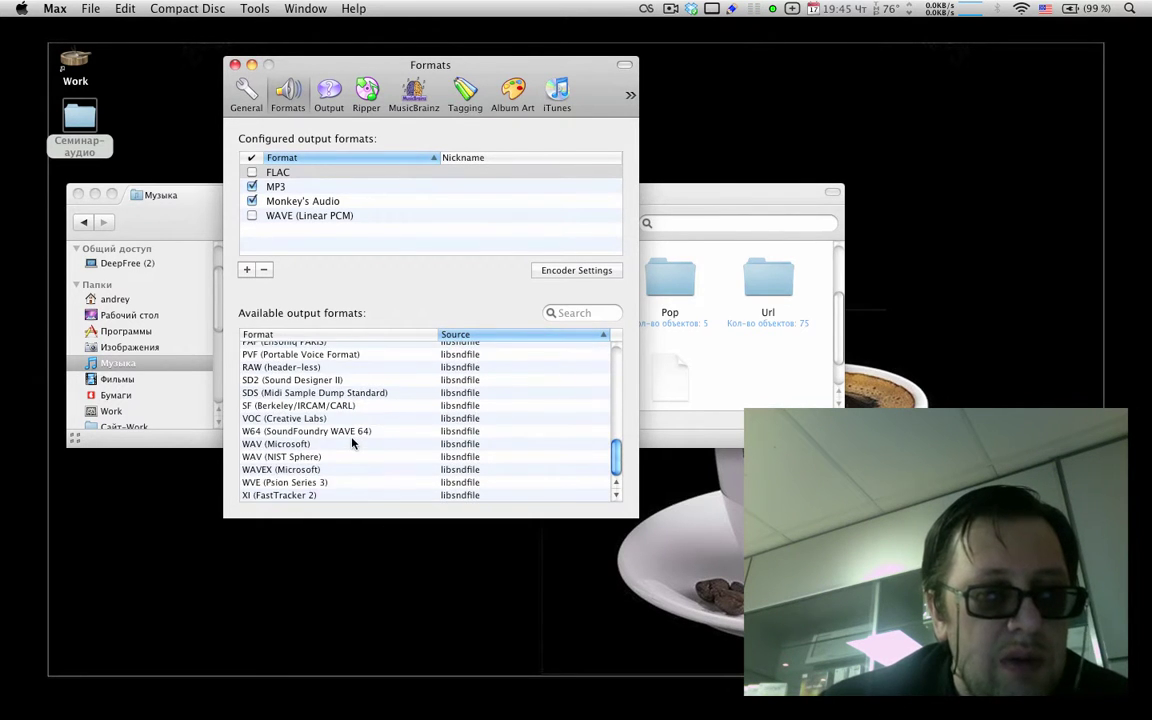
scroll(352, 443, up, 15)
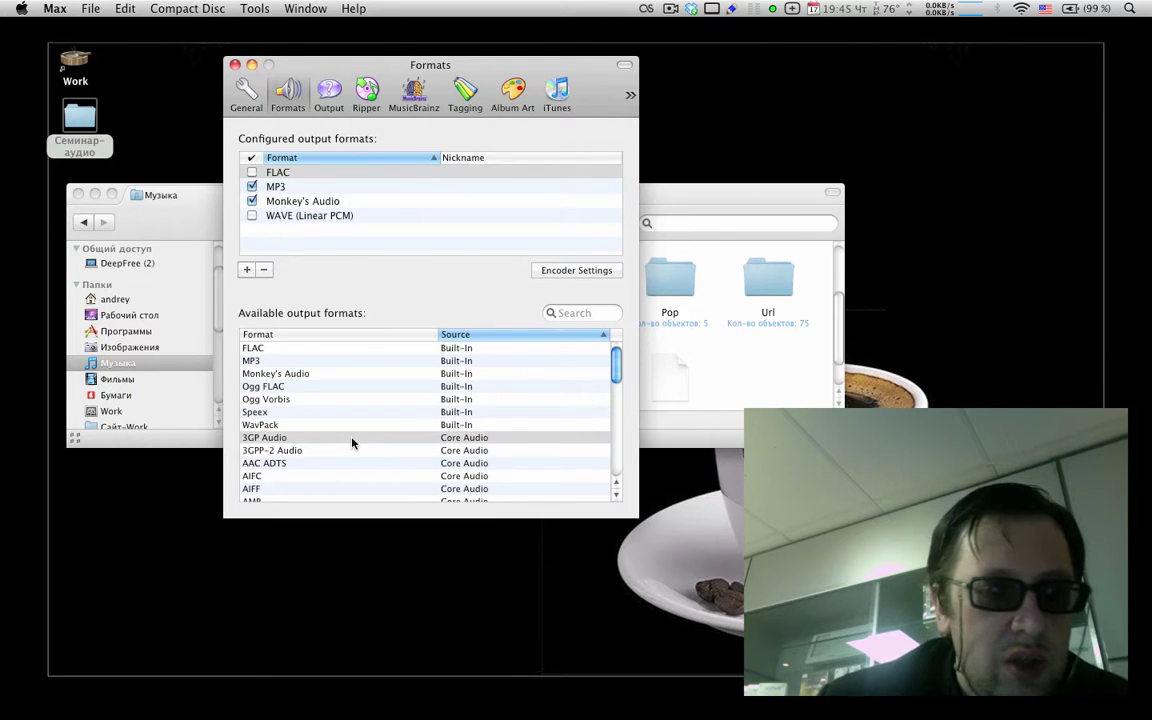
scroll(352, 443, down, 3)
scroll(352, 443, down, 4)
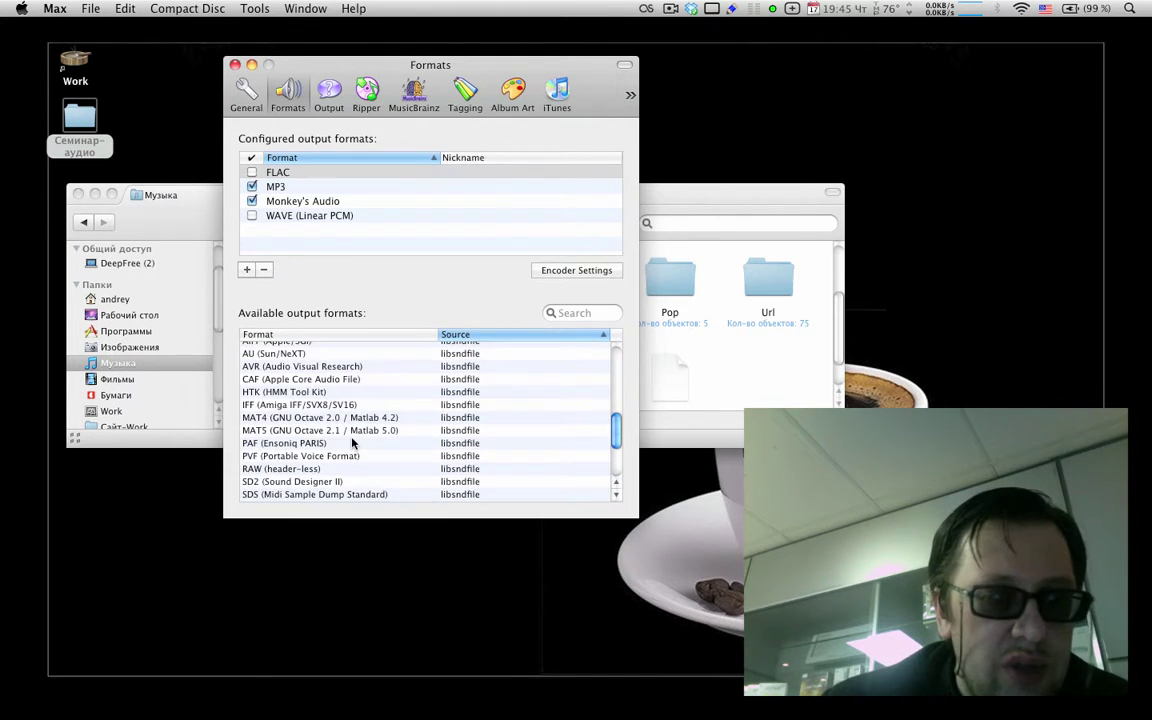
scroll(352, 443, up, 7)
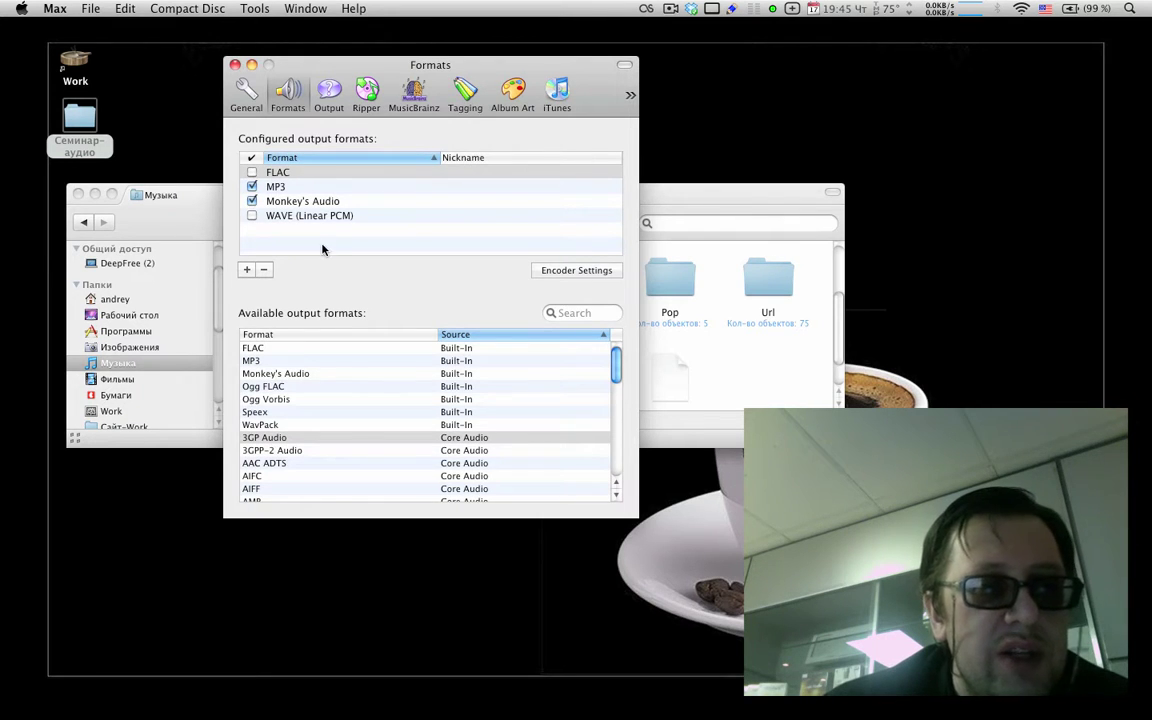
click(252, 201)
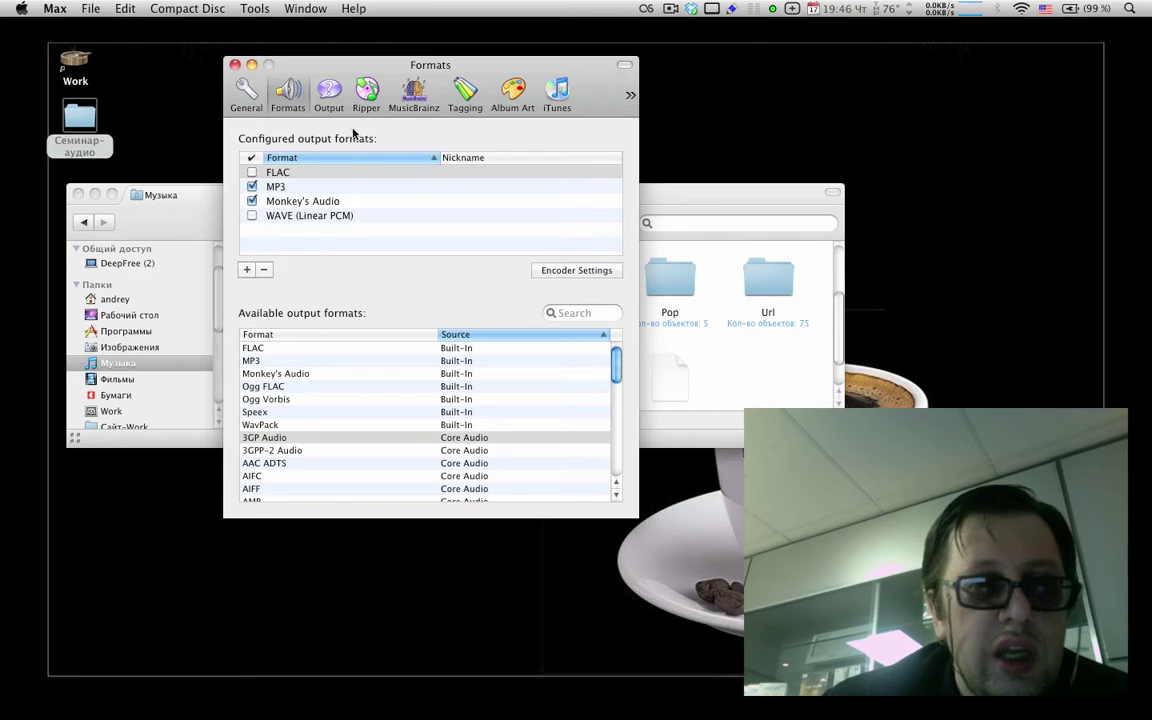
Step: Review the Output, Ripper, Tagging, iTunes and General preferences, including the tag mapping for each format, and close the preferences
click(330, 96)
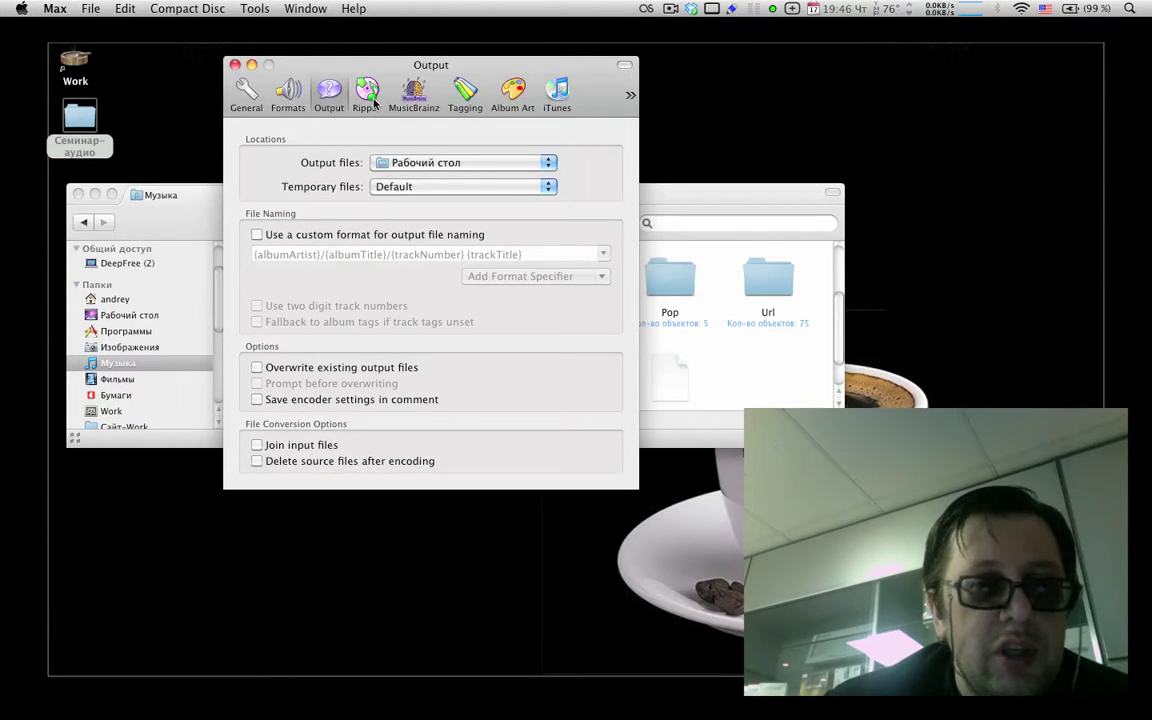
click(369, 97)
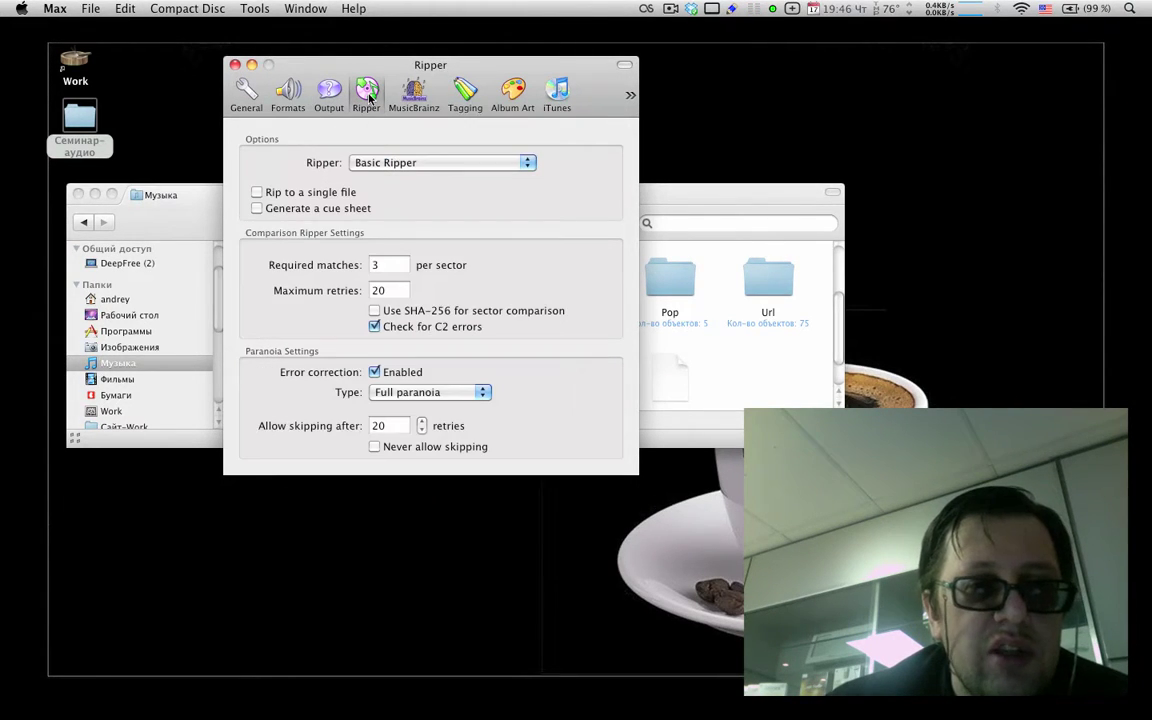
click(473, 95)
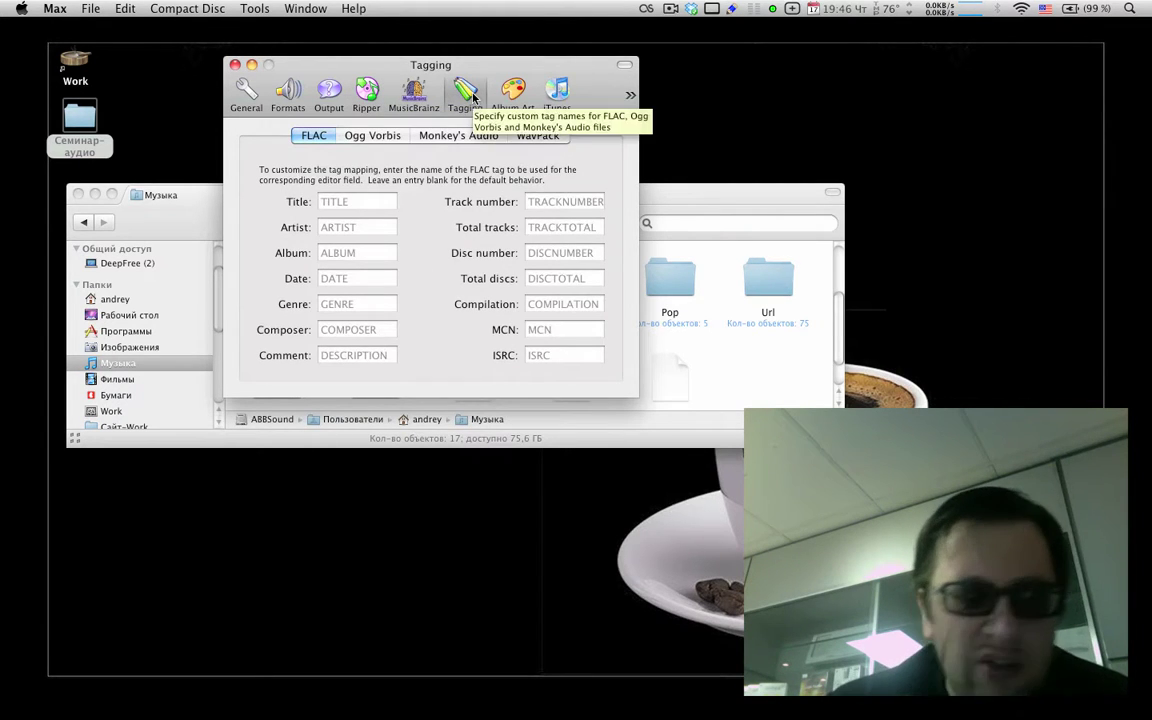
click(369, 139)
click(457, 137)
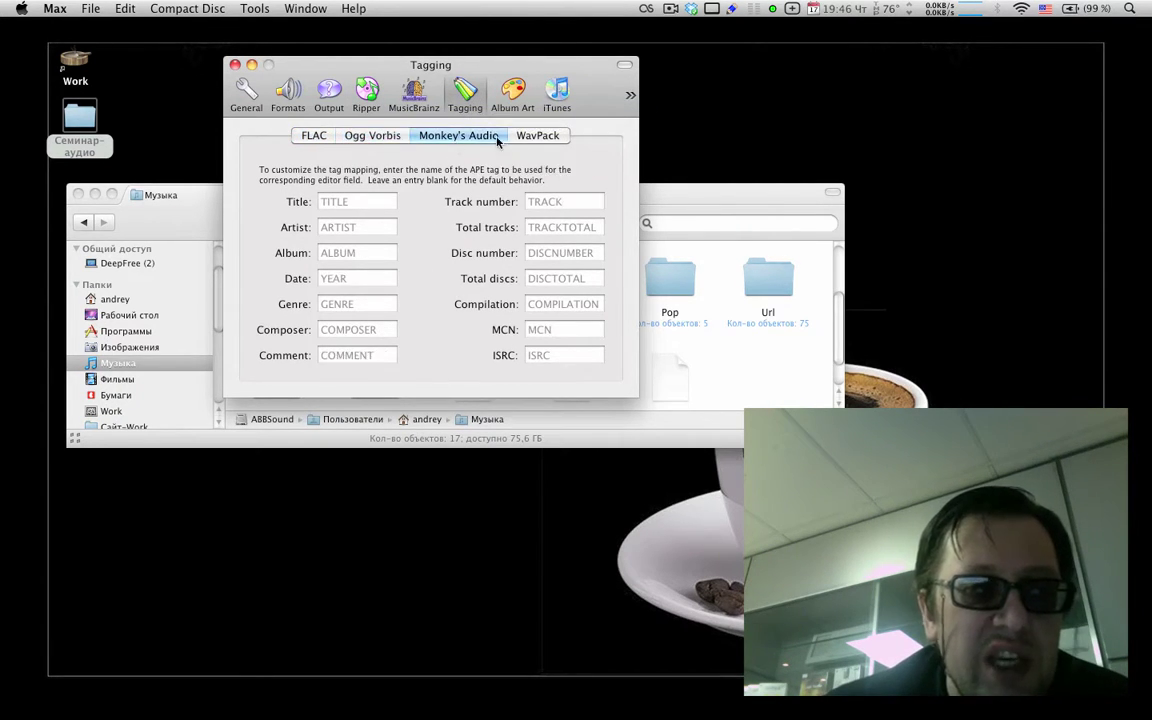
click(537, 135)
click(314, 137)
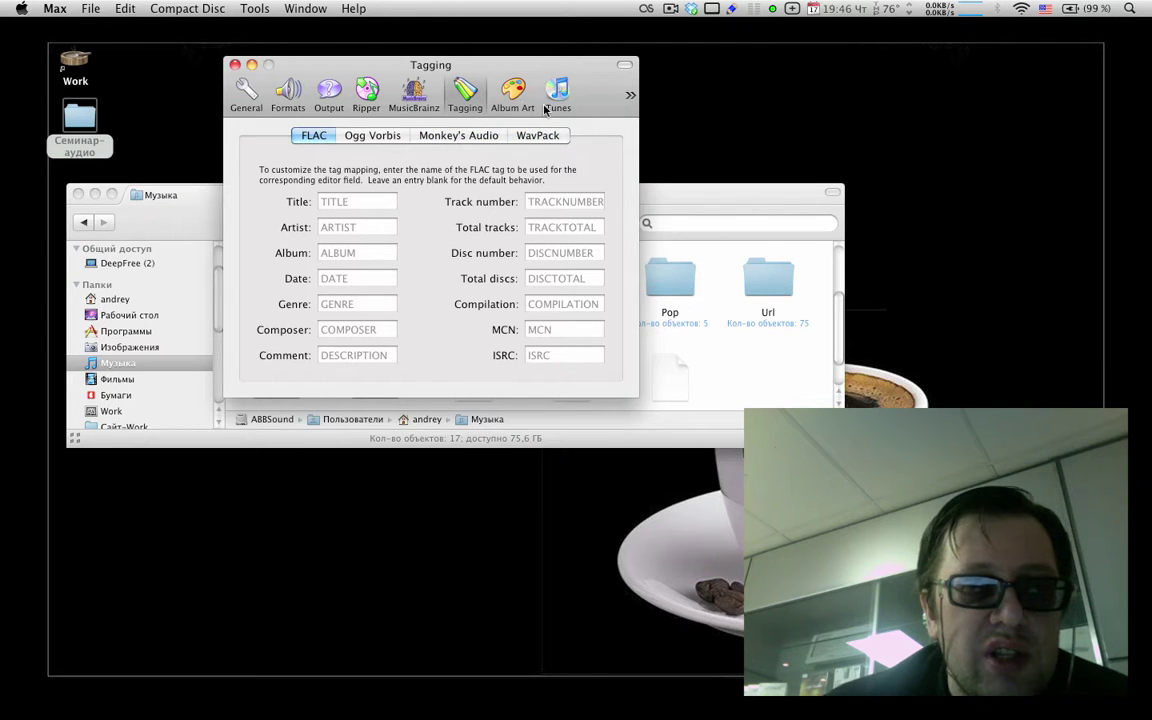
click(556, 95)
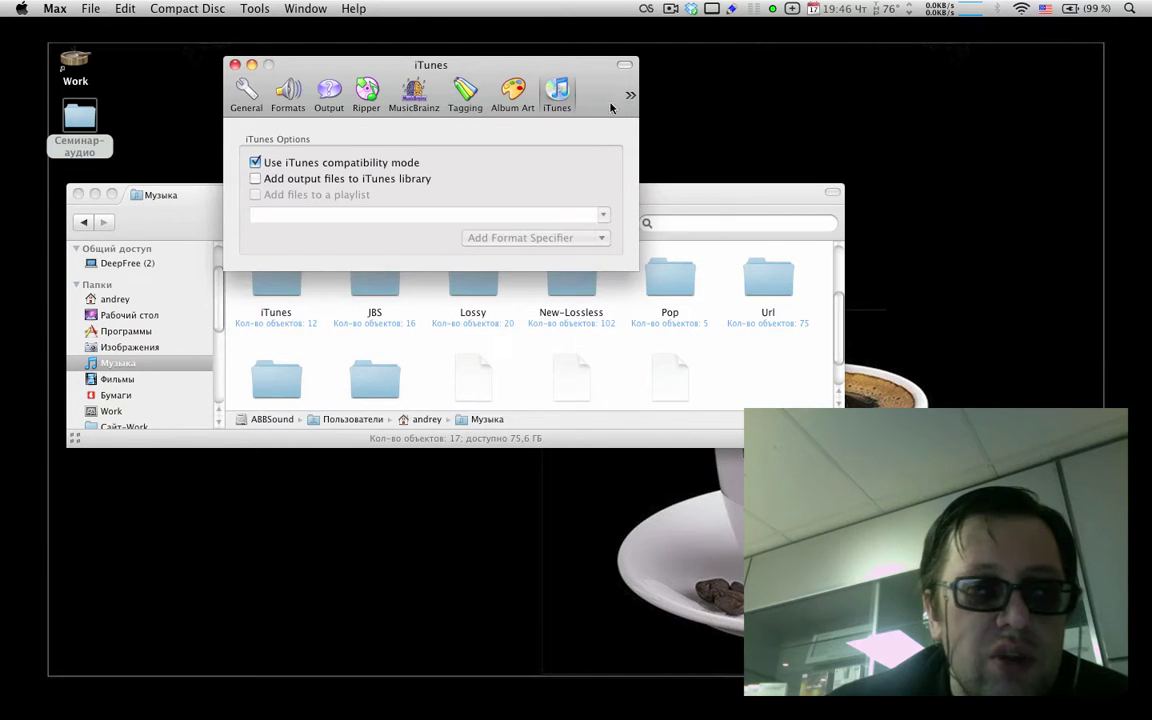
click(246, 98)
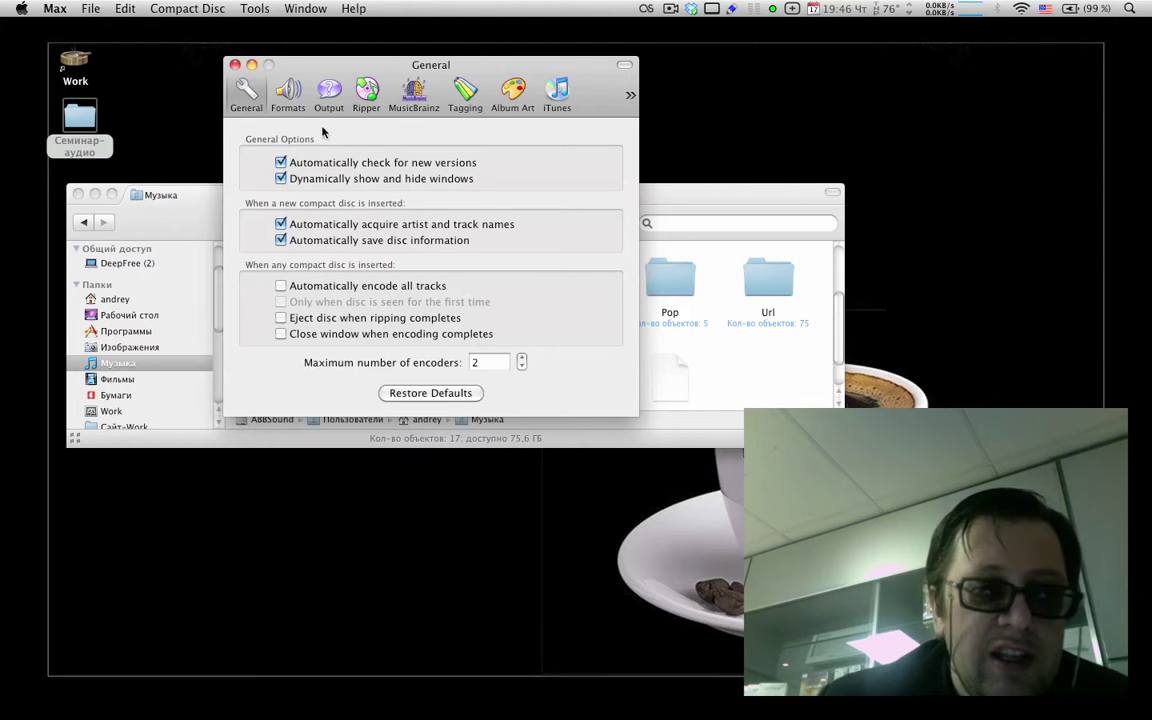
click(236, 64)
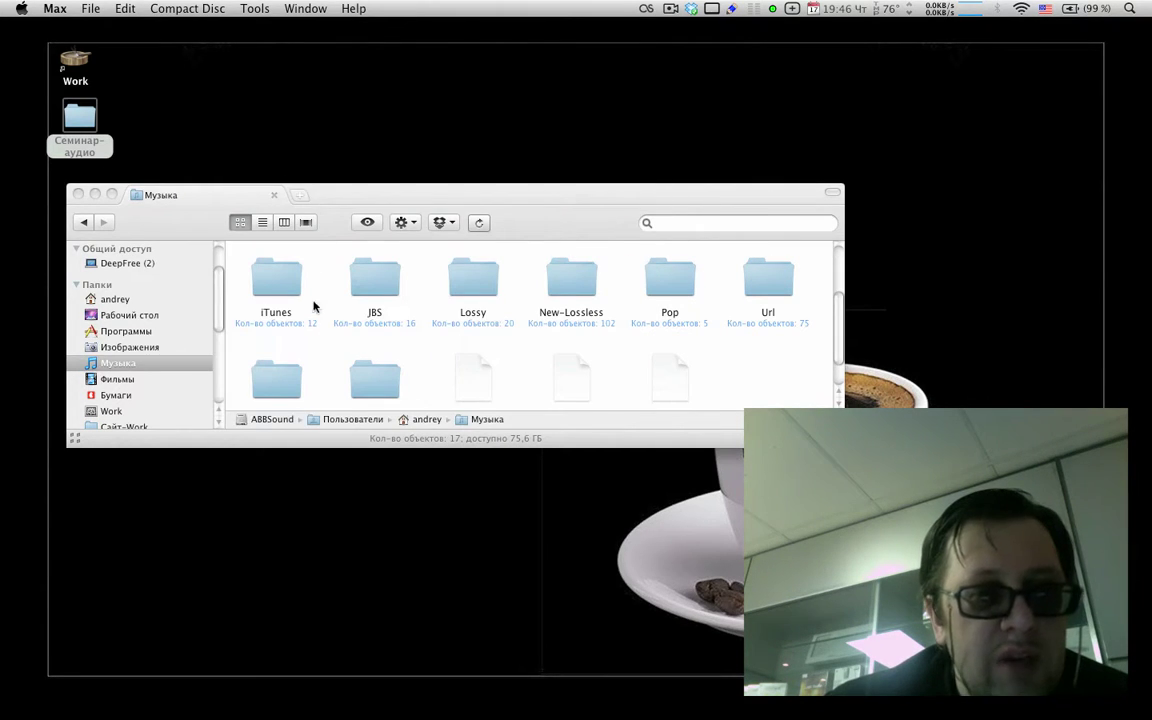
click(367, 294)
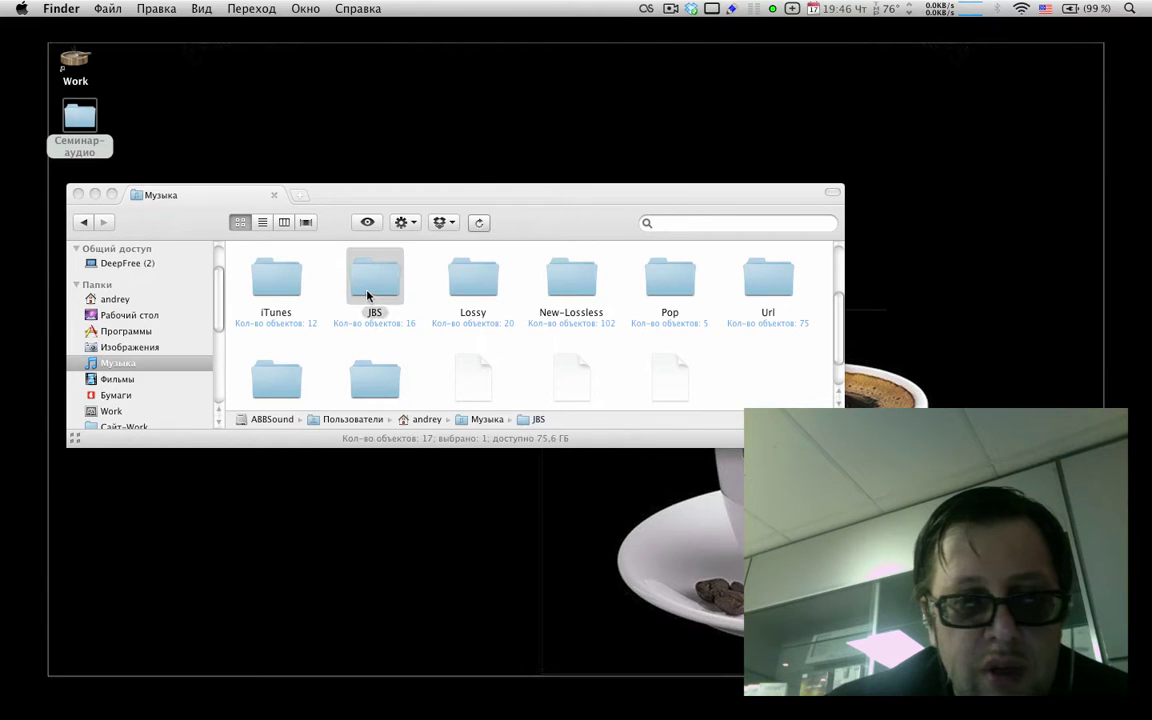
double_click(367, 294)
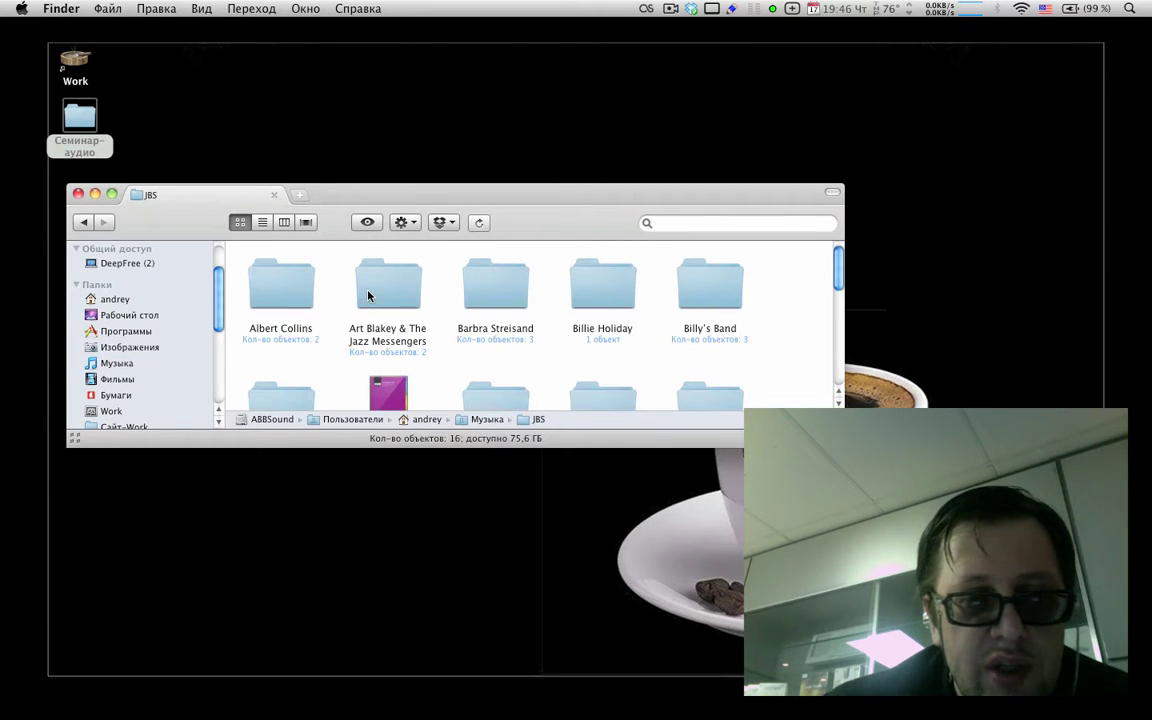
click(83, 221)
Step: Add track 01 of the Russian and gypsy songs album in the Chanson folder to Max's file conversion list and show its metadata
scroll(485, 305, down, 2)
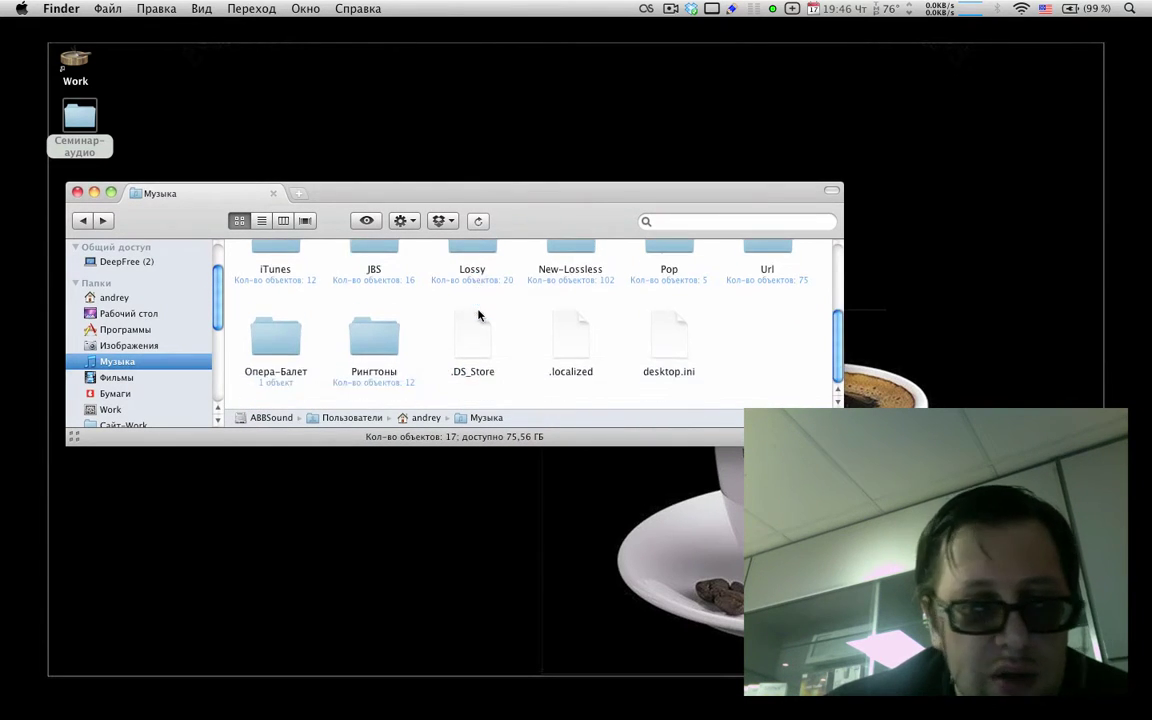
scroll(474, 316, up, 5)
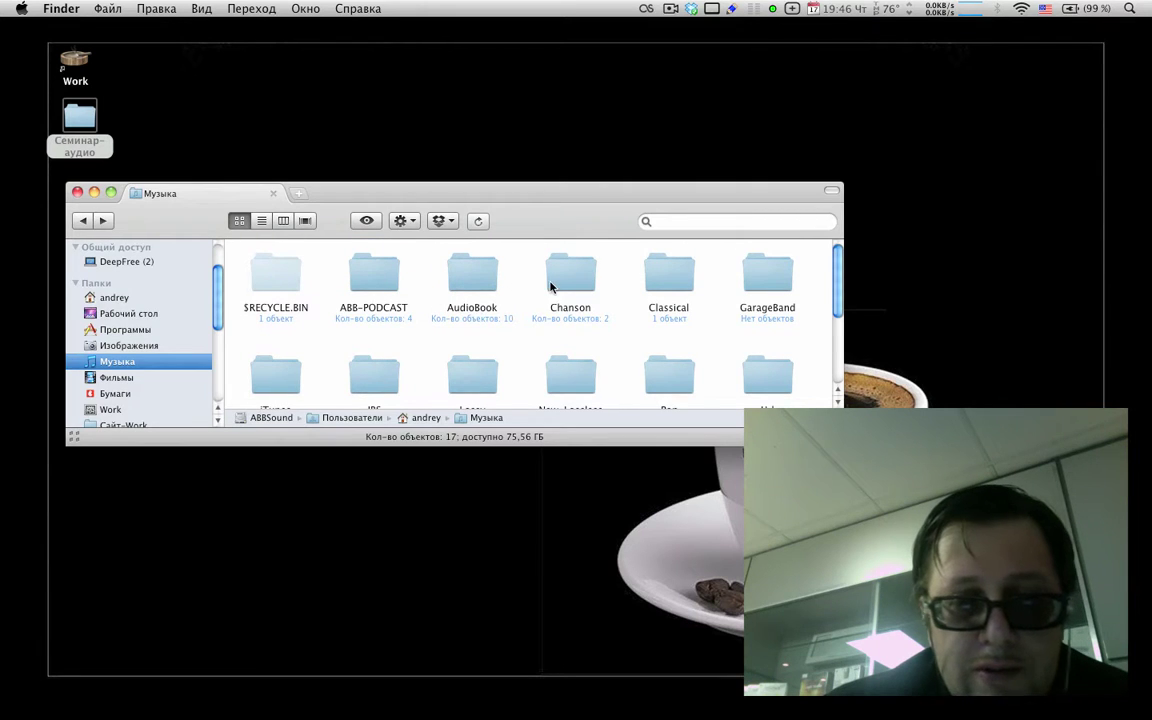
double_click(585, 280)
double_click(360, 287)
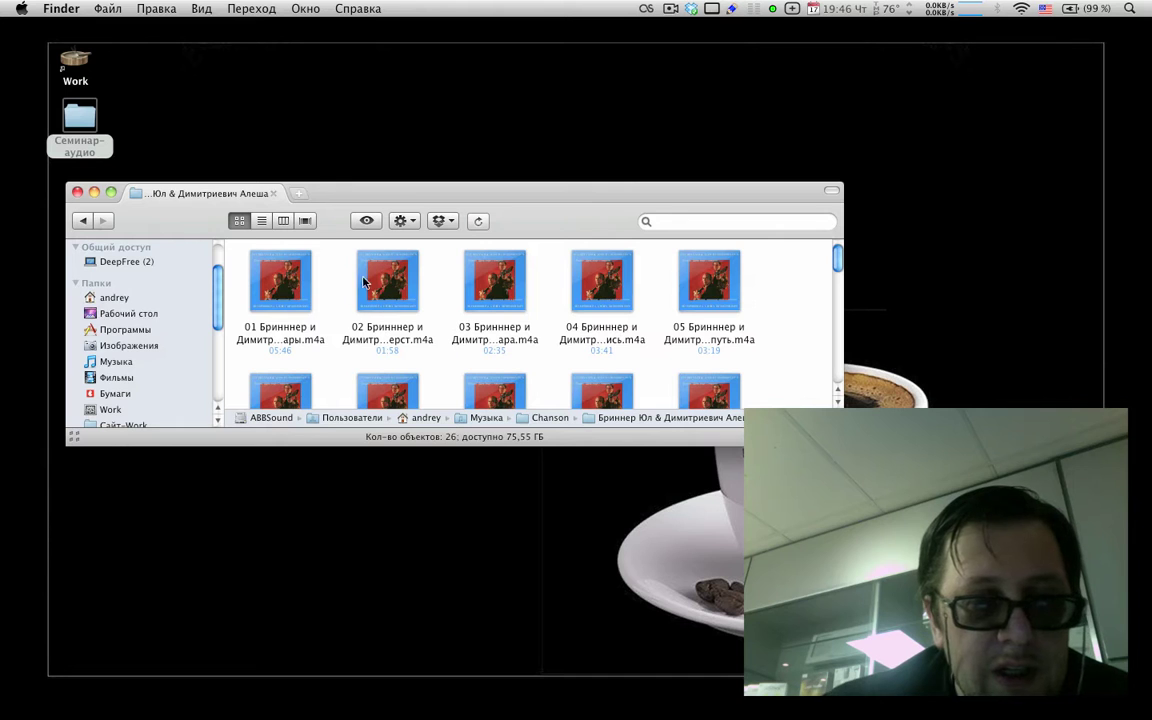
drag(280, 278, 1125, 695)
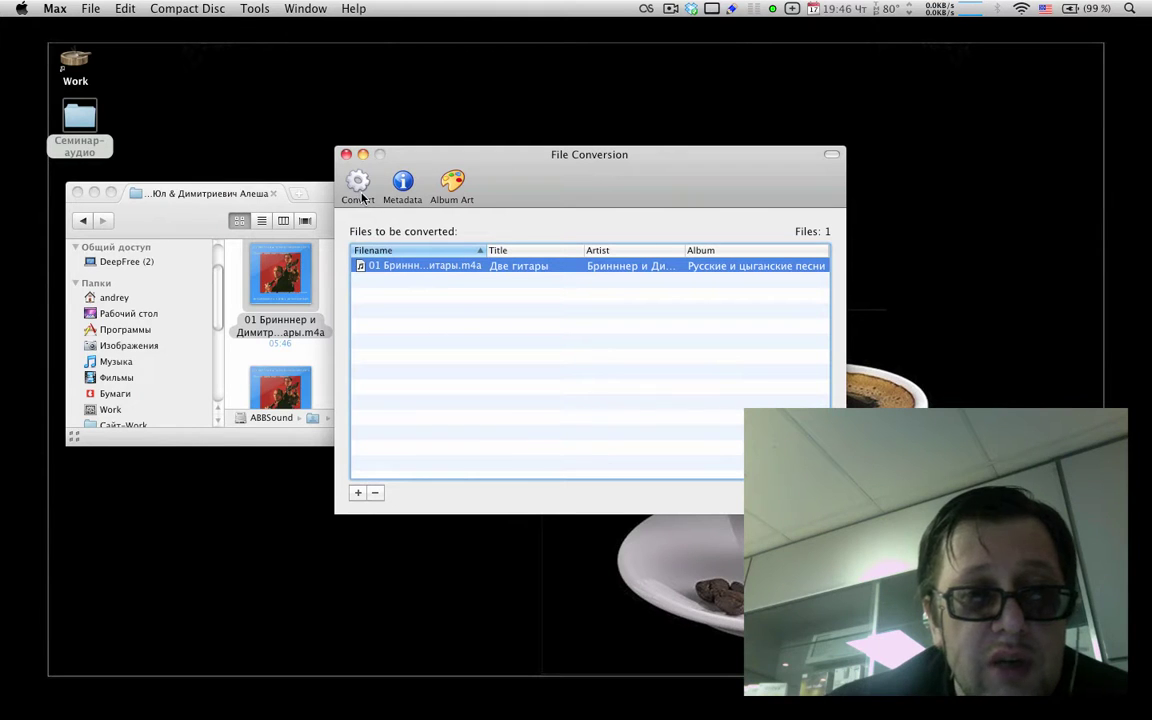
click(402, 184)
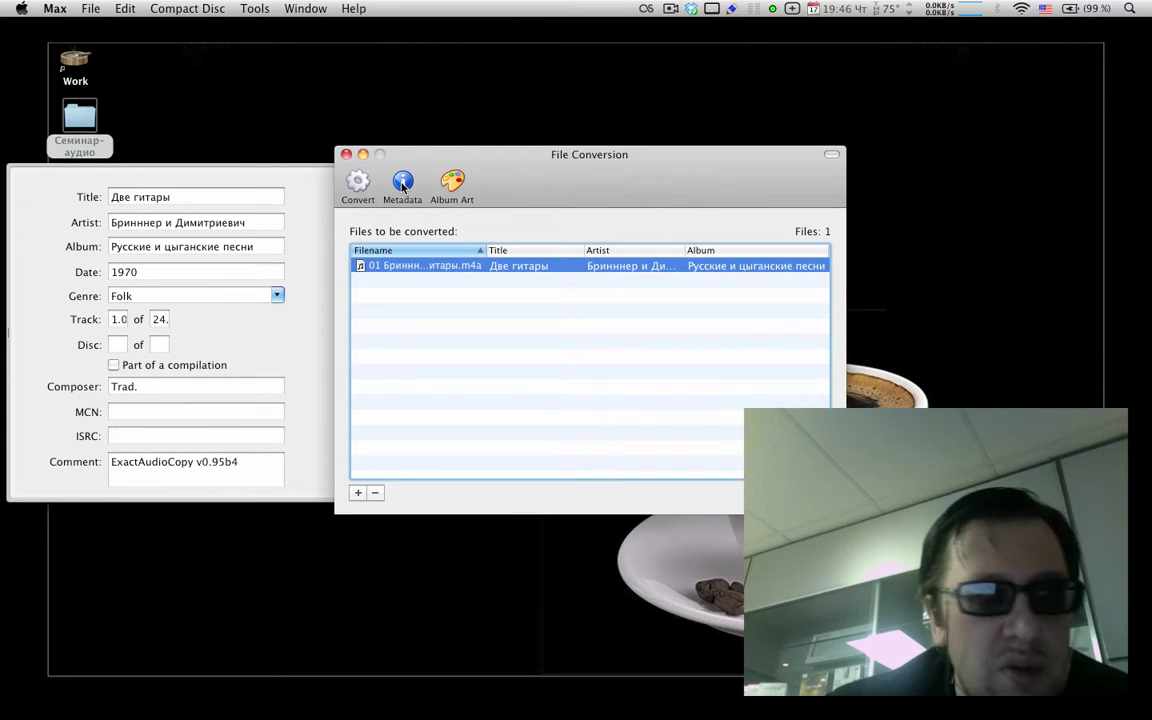
Step: Replace the track's metadata pane with its album art, close the art, and convert the listed track
click(402, 184)
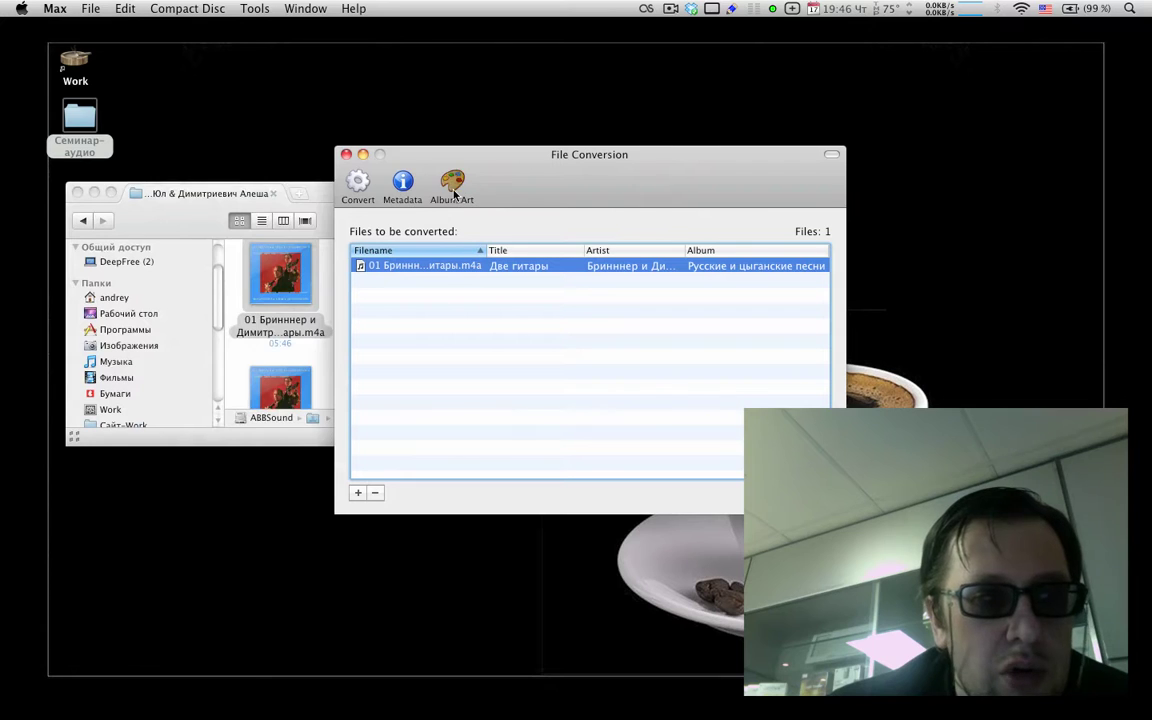
click(452, 190)
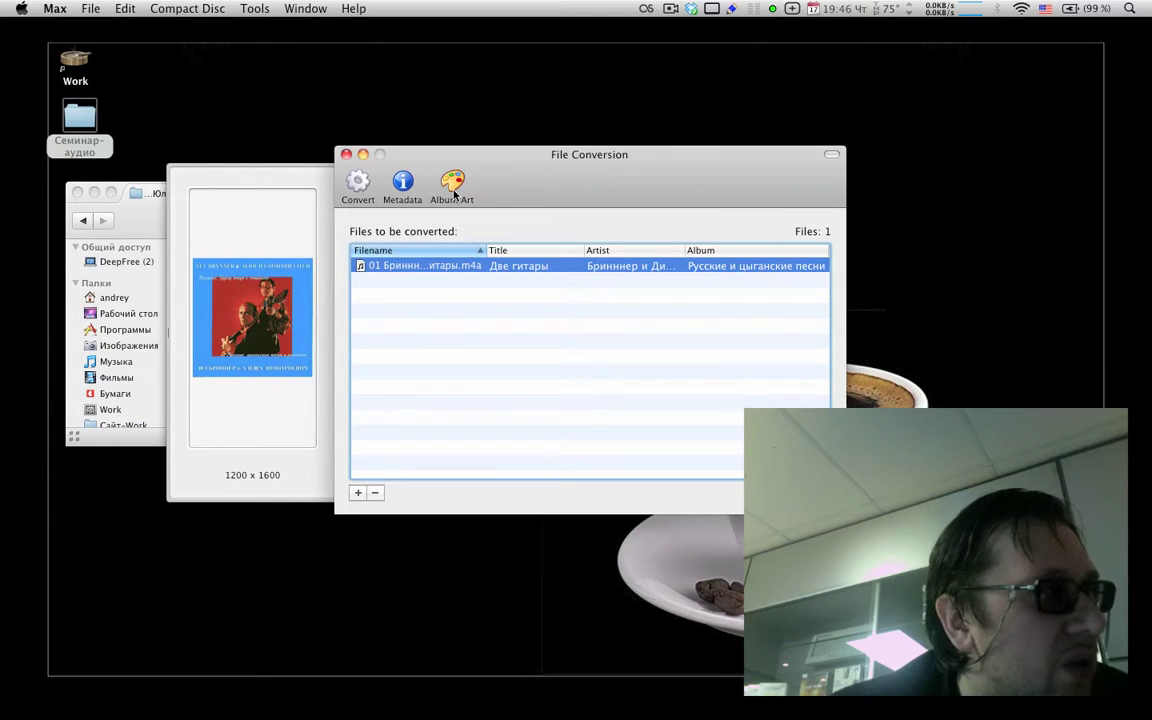
click(453, 190)
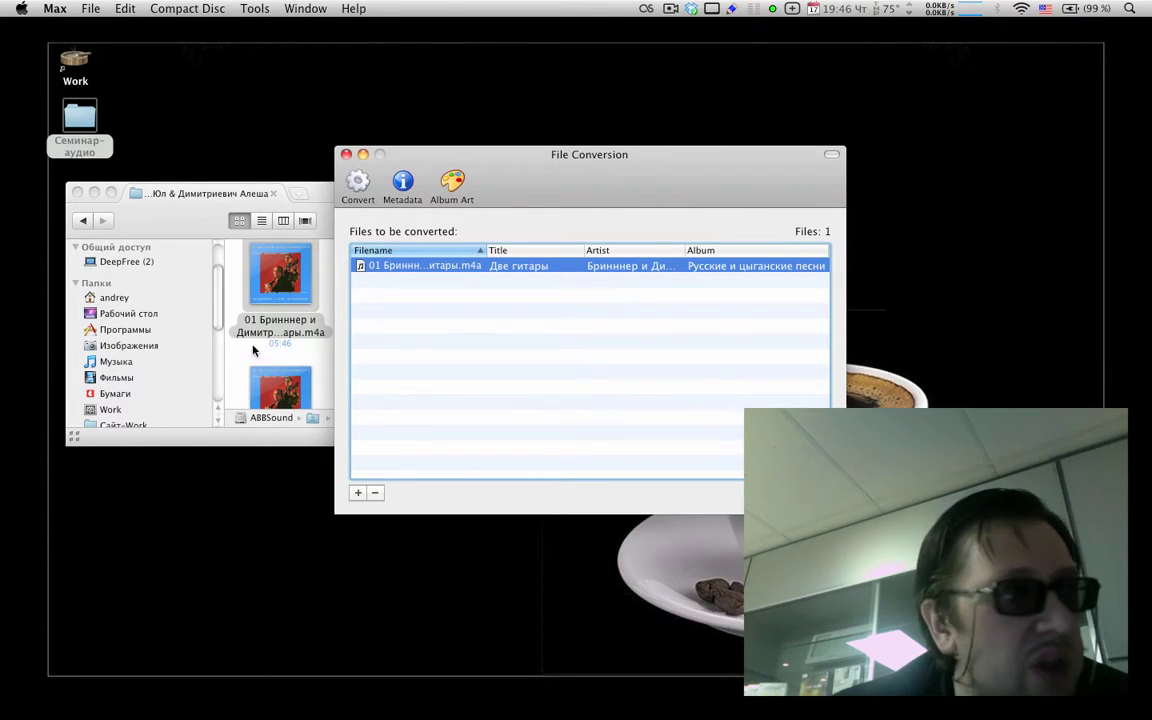
click(358, 190)
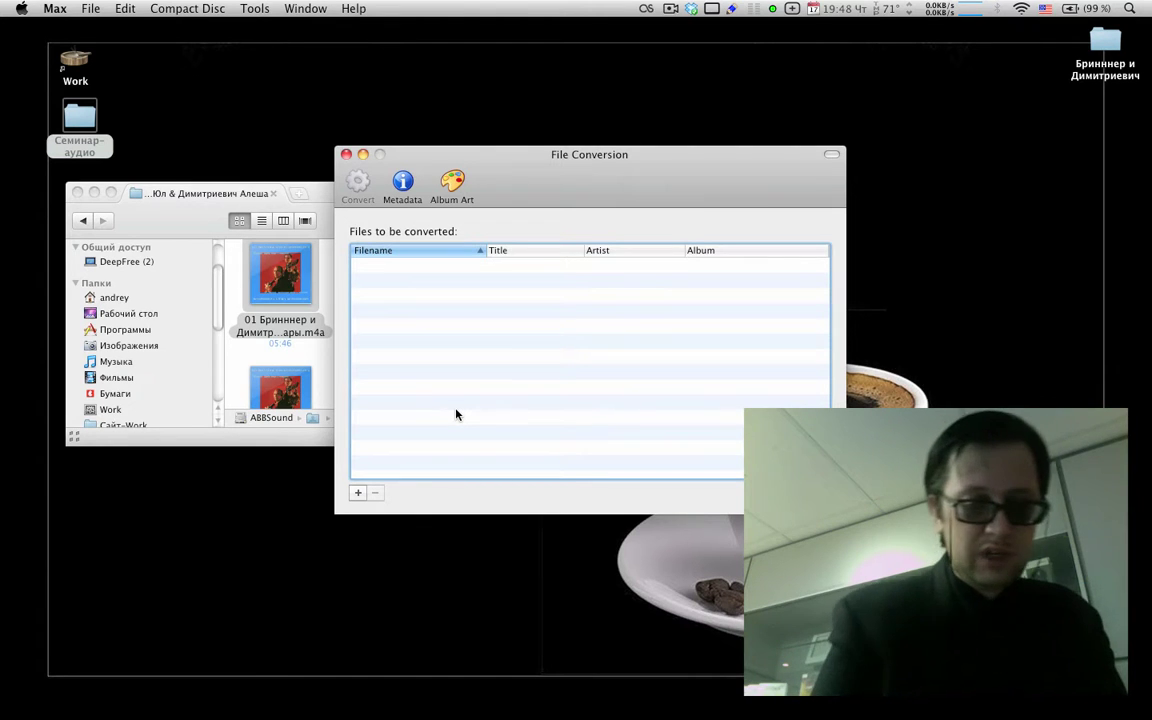
Step: Hide Max, launch XLD from the Конертор folder inside Семинар-аудио on the desktop, and close its settings window
key(super+h)
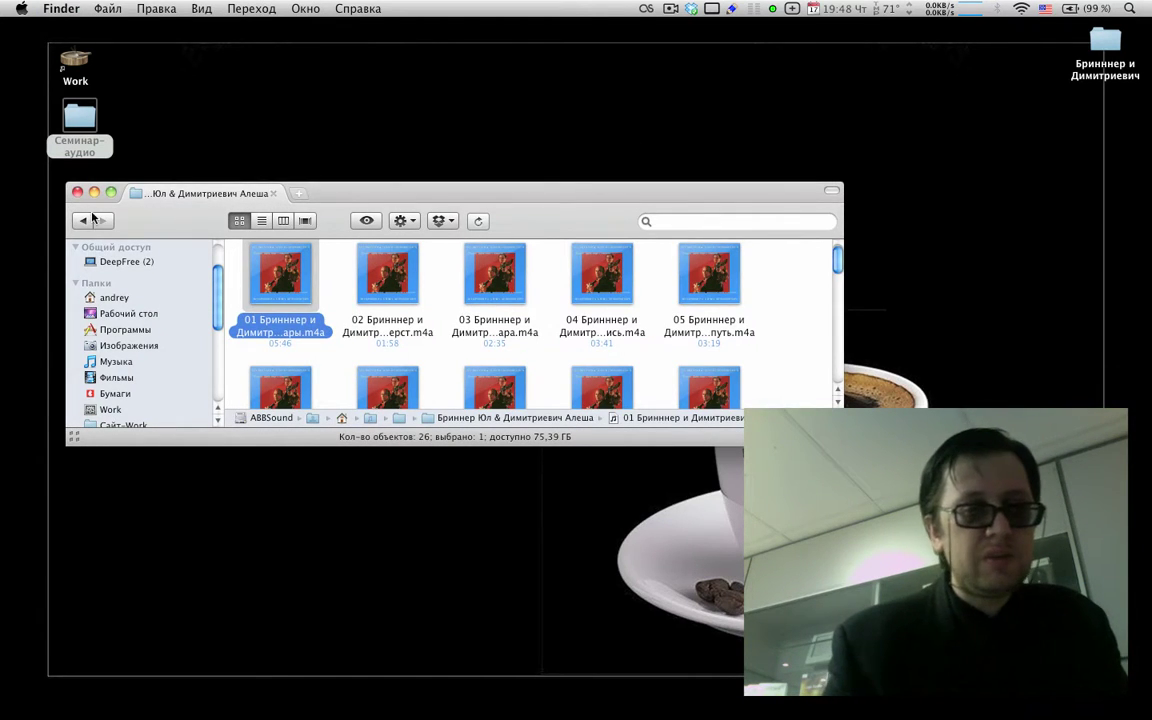
click(130, 313)
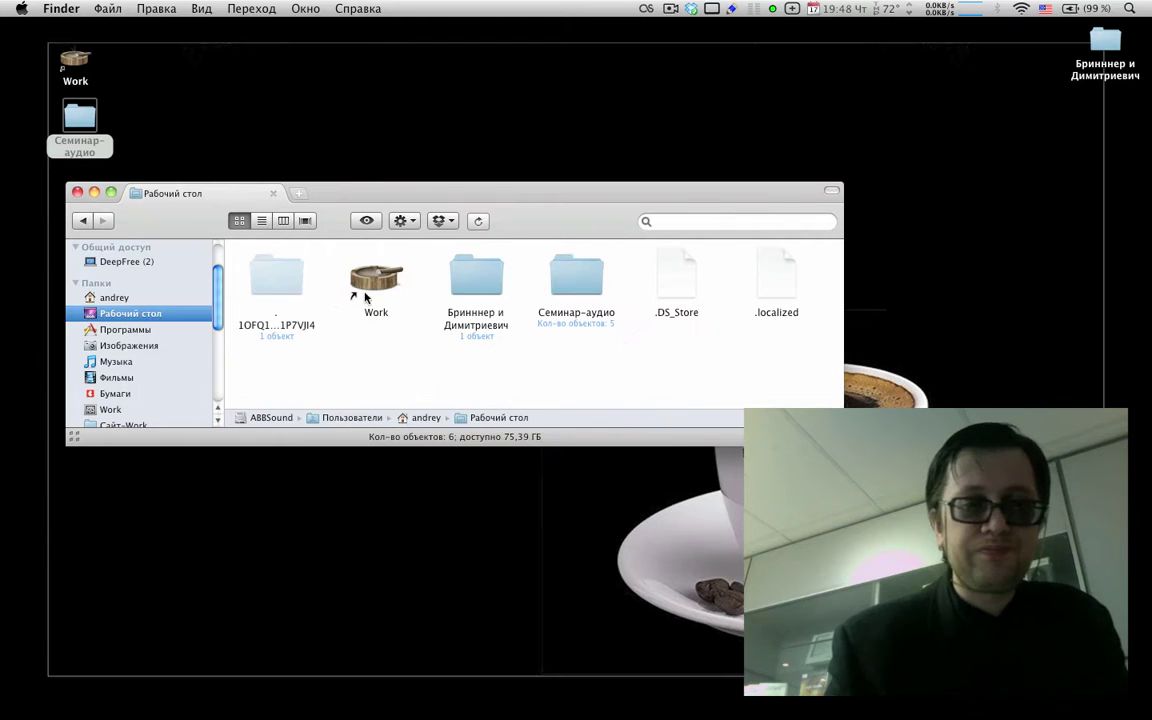
click(480, 278)
double_click(574, 280)
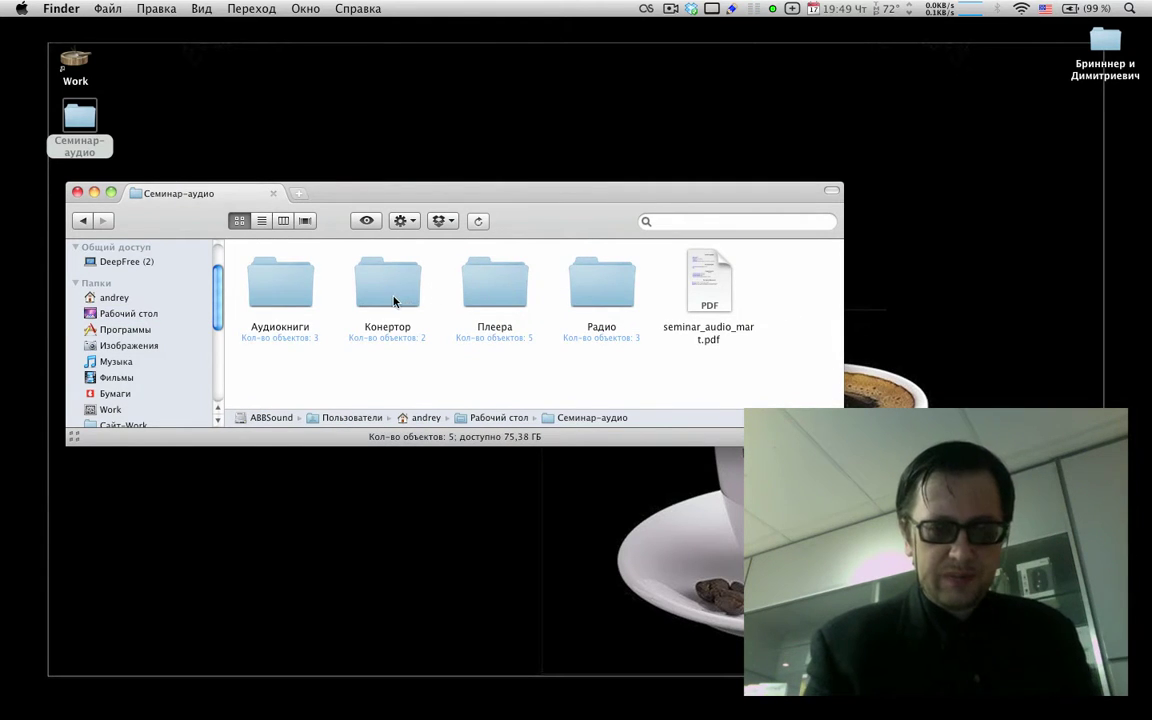
double_click(358, 270)
double_click(405, 272)
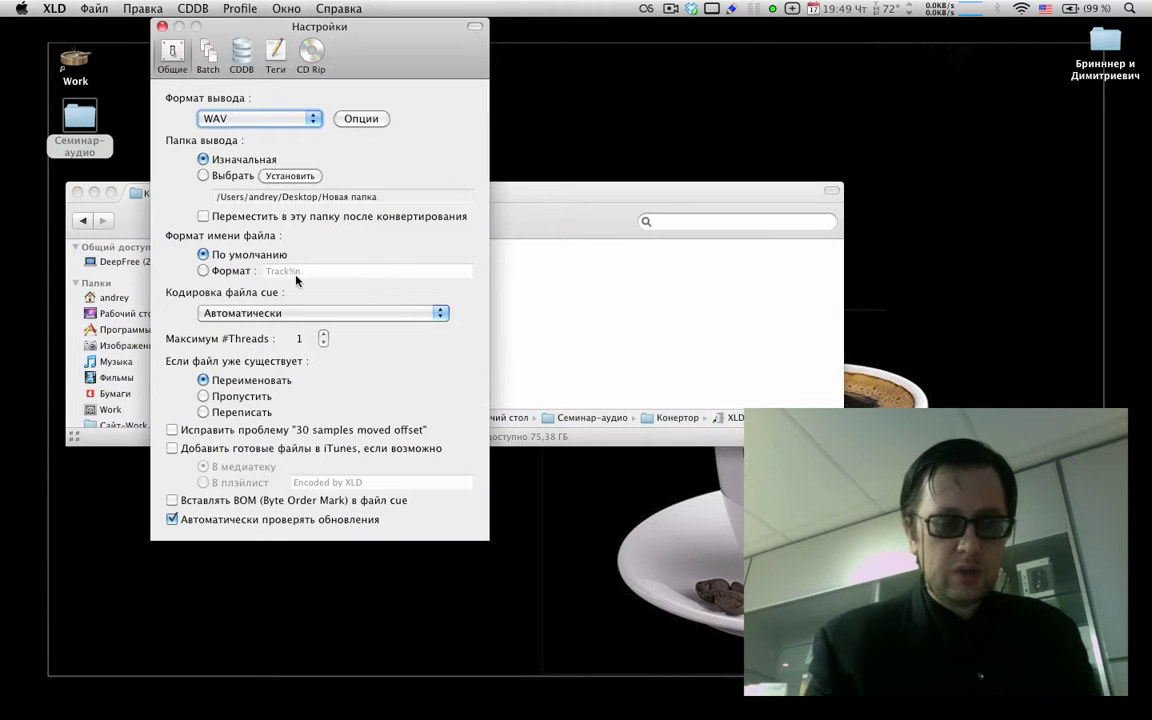
click(161, 27)
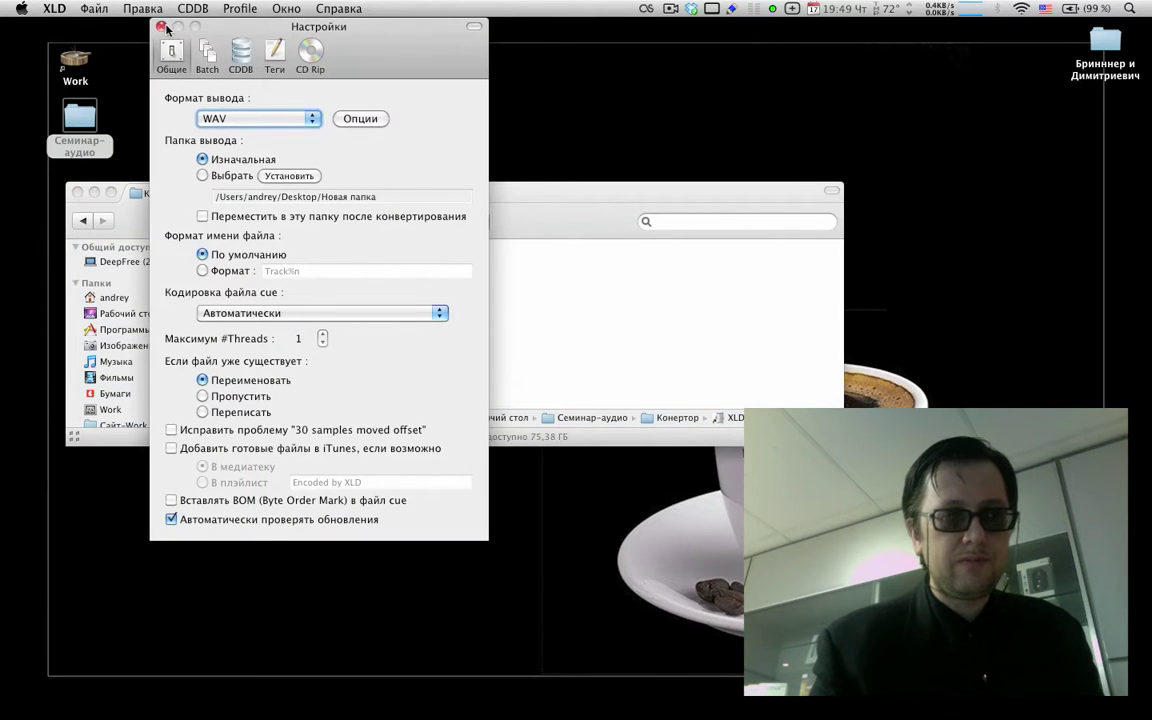
Step: Leave XLD and open the Музыка folder in Finder
click(83, 220)
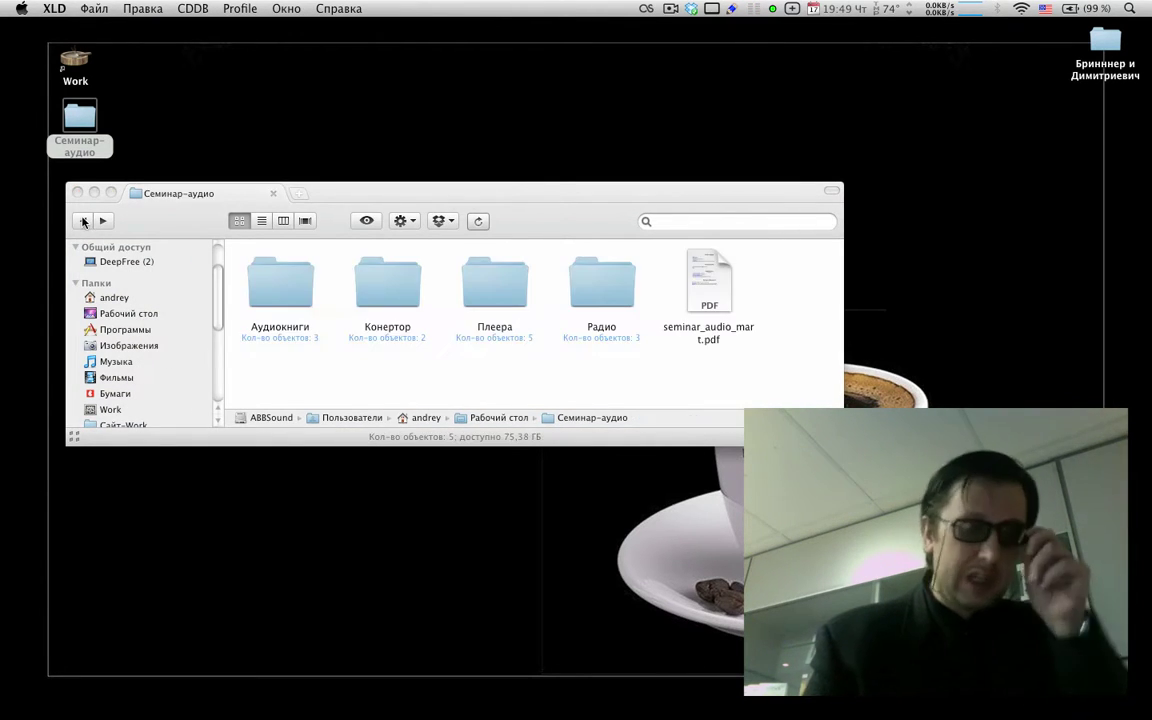
click(83, 220)
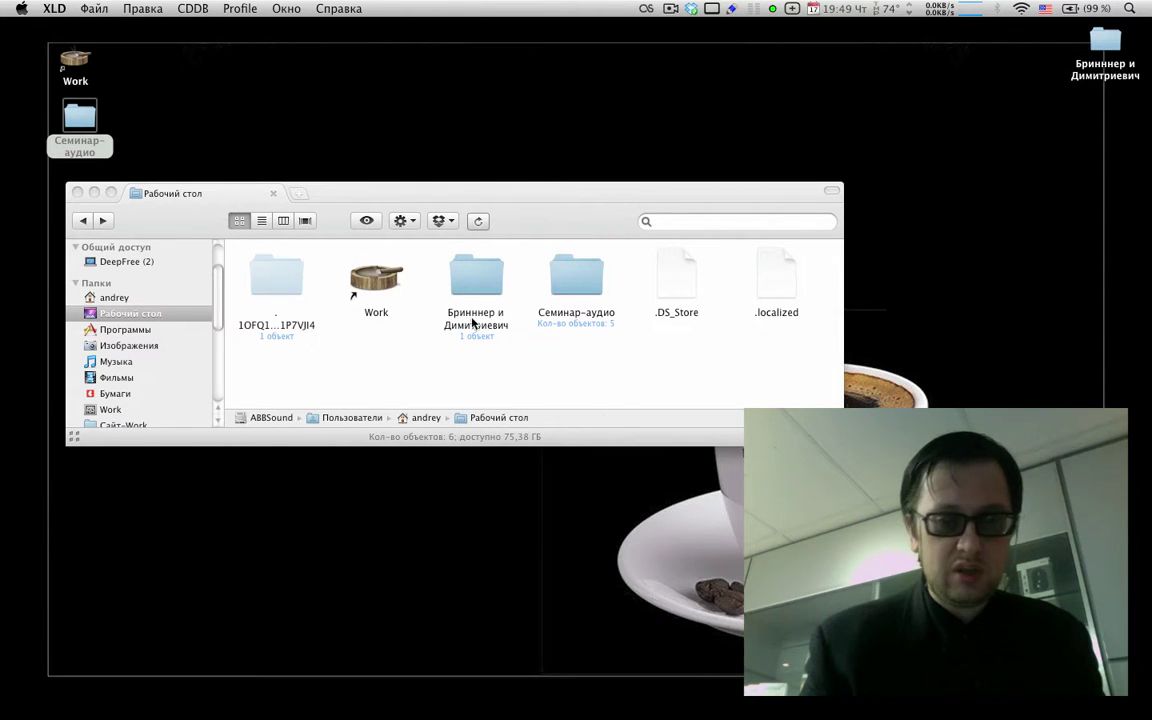
key(super+q)
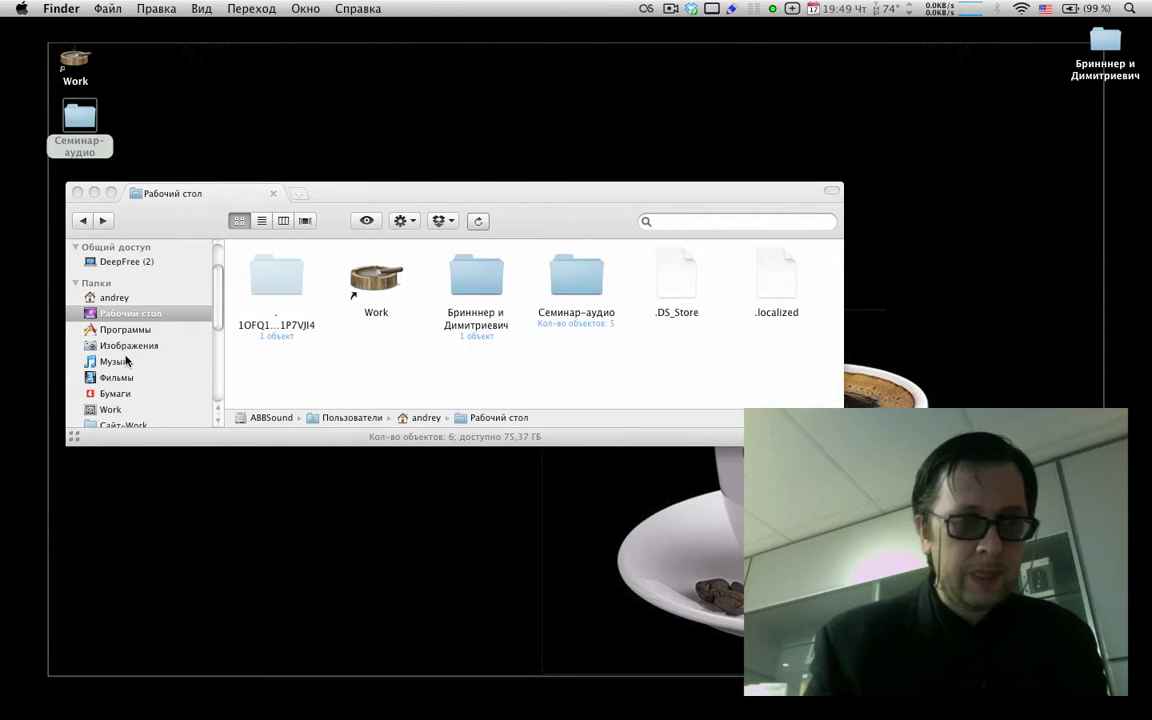
click(128, 349)
click(80, 362)
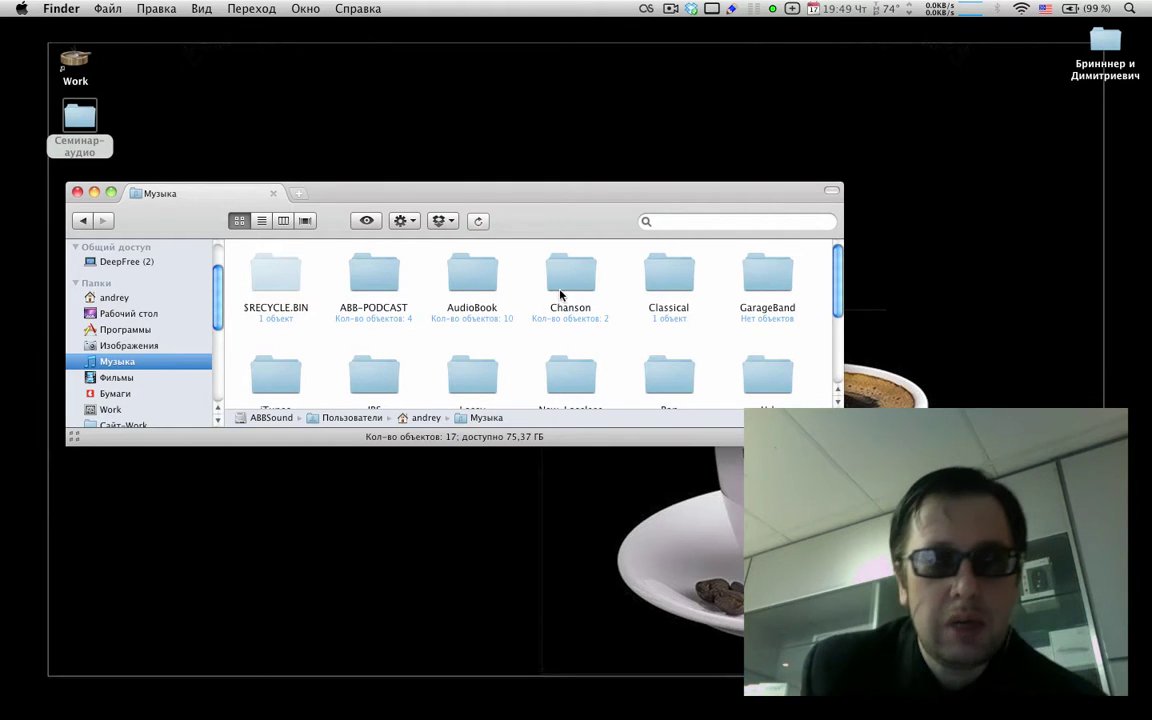
Step: Open CDImage.cue from Bia's 2007 - Caracao Vagabundo album in New-Lossless with XLD, and close the Finder window
scroll(640, 320, down, 3)
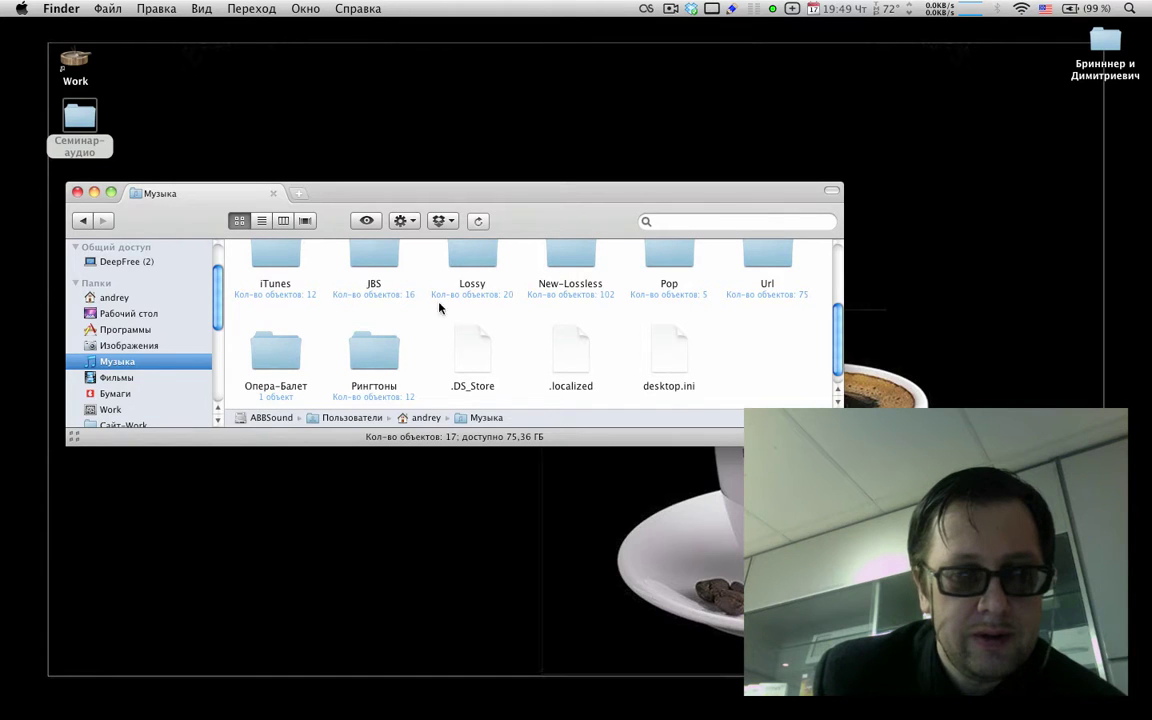
double_click(565, 255)
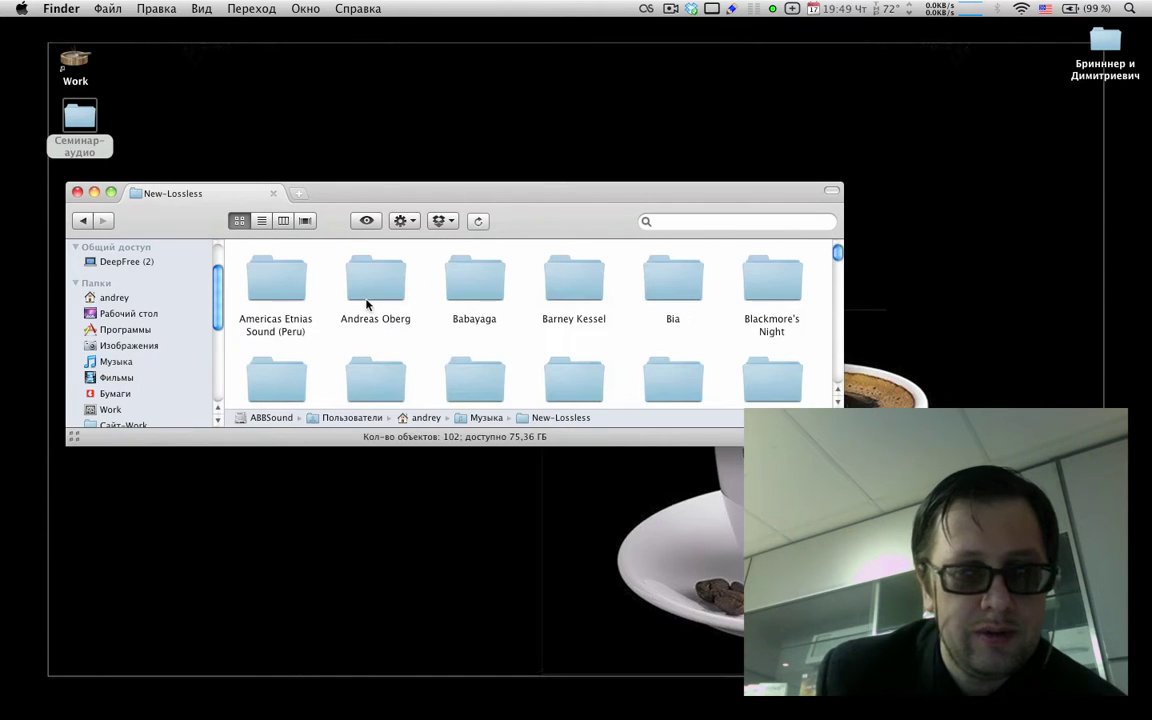
double_click(674, 288)
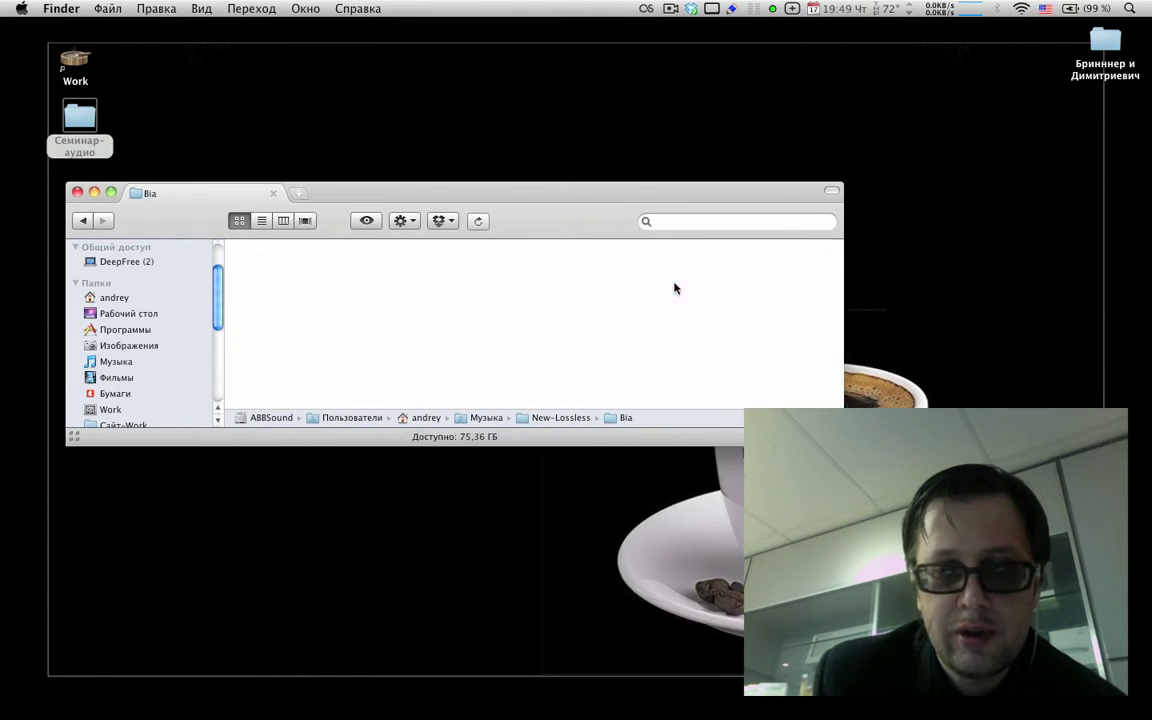
click(265, 303)
double_click(265, 303)
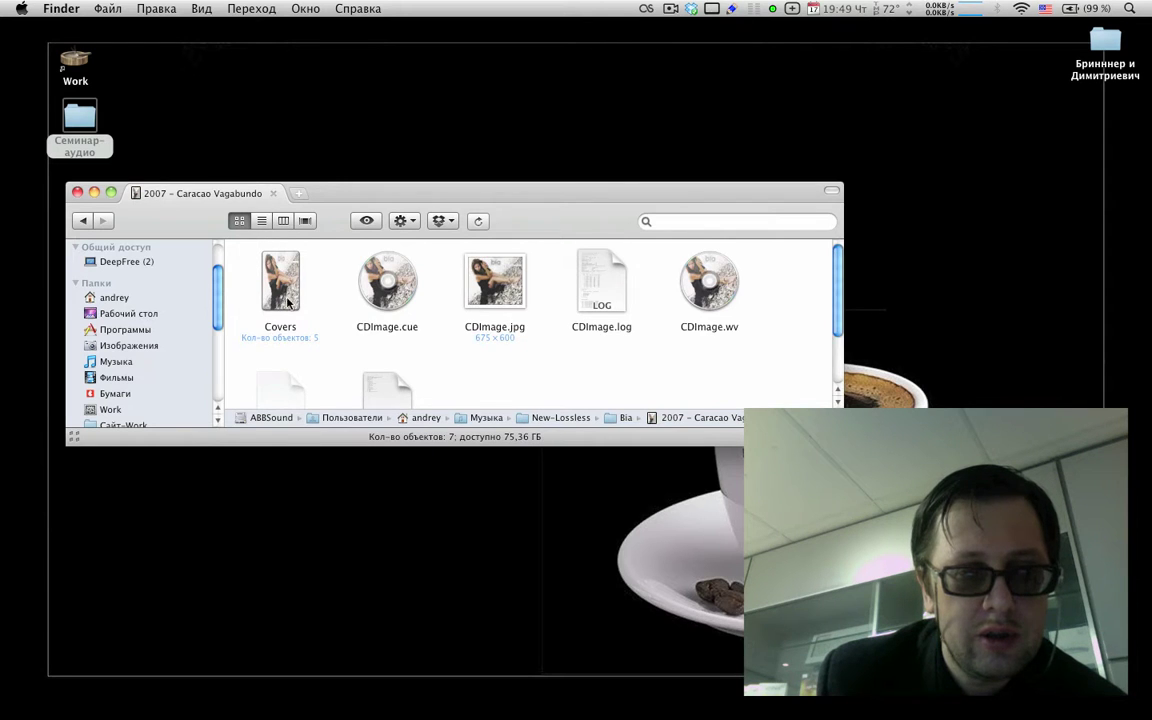
drag(388, 270, 1135, 688)
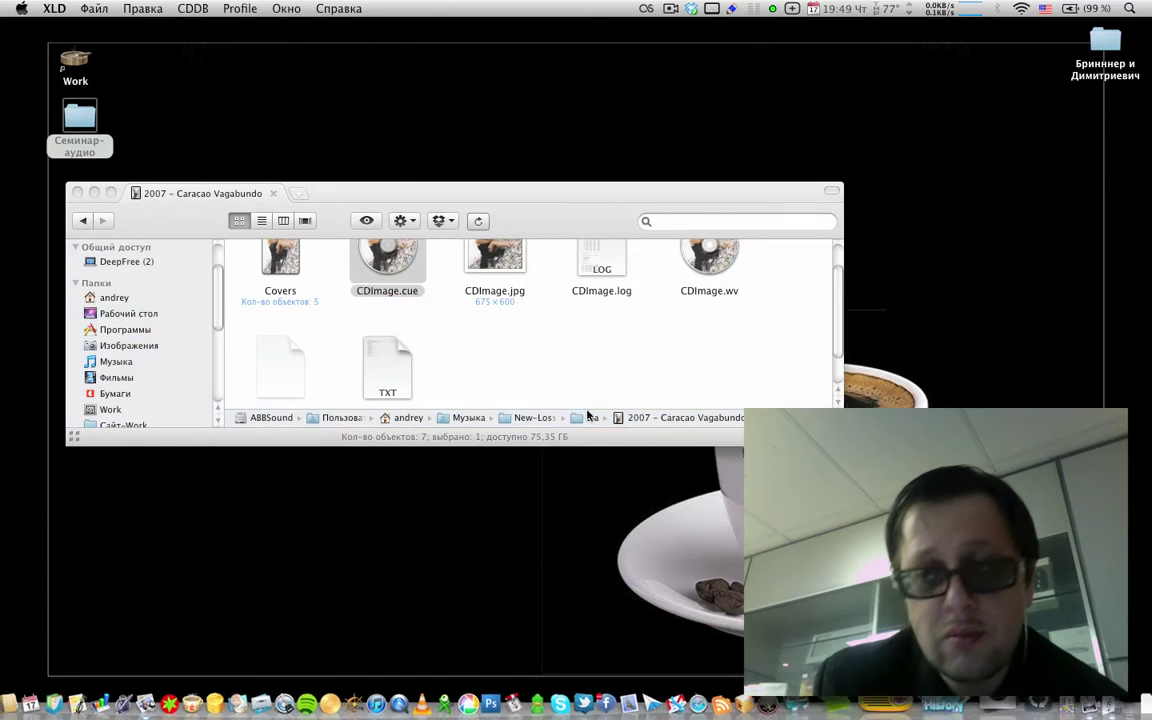
click(77, 193)
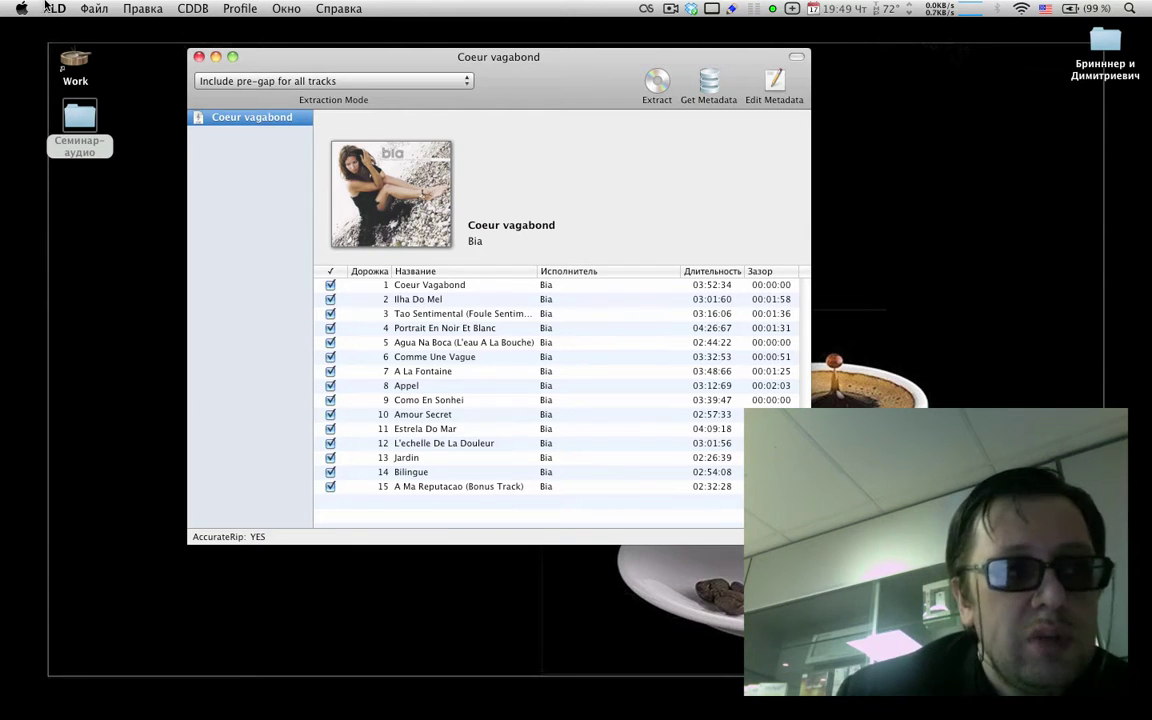
Step: Retrieve the album's track names from CDDB and apply the FreeDB match Cœur vagabond - Bïa
click(185, 10)
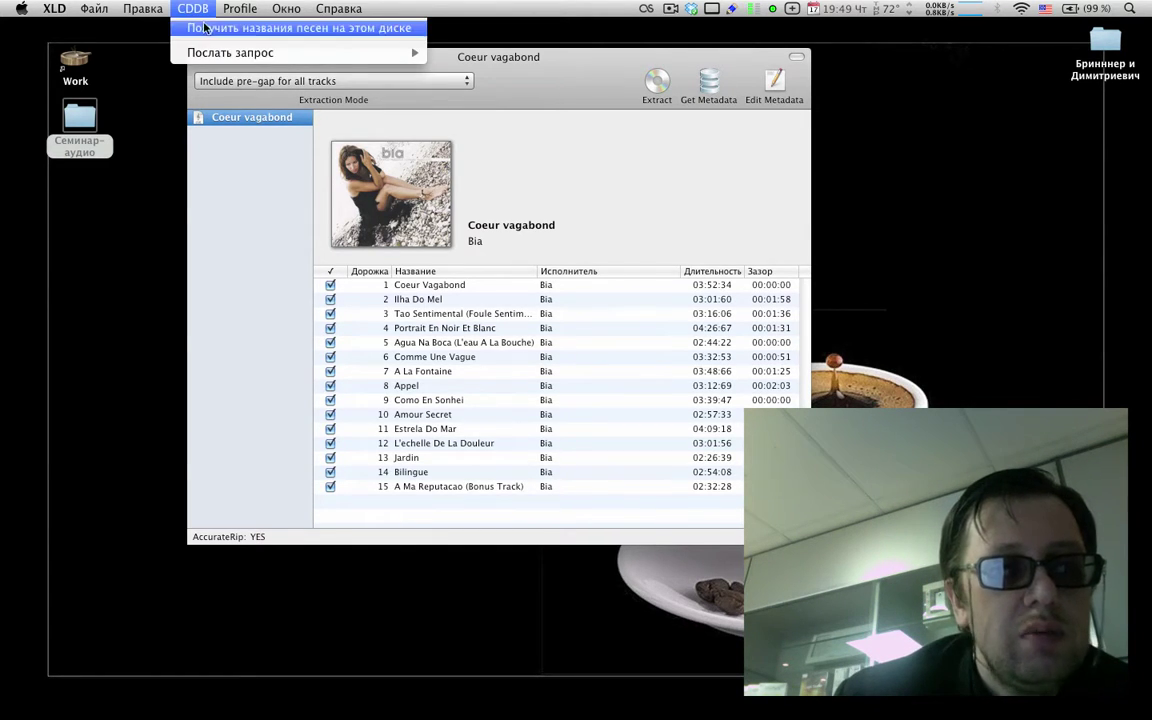
click(205, 28)
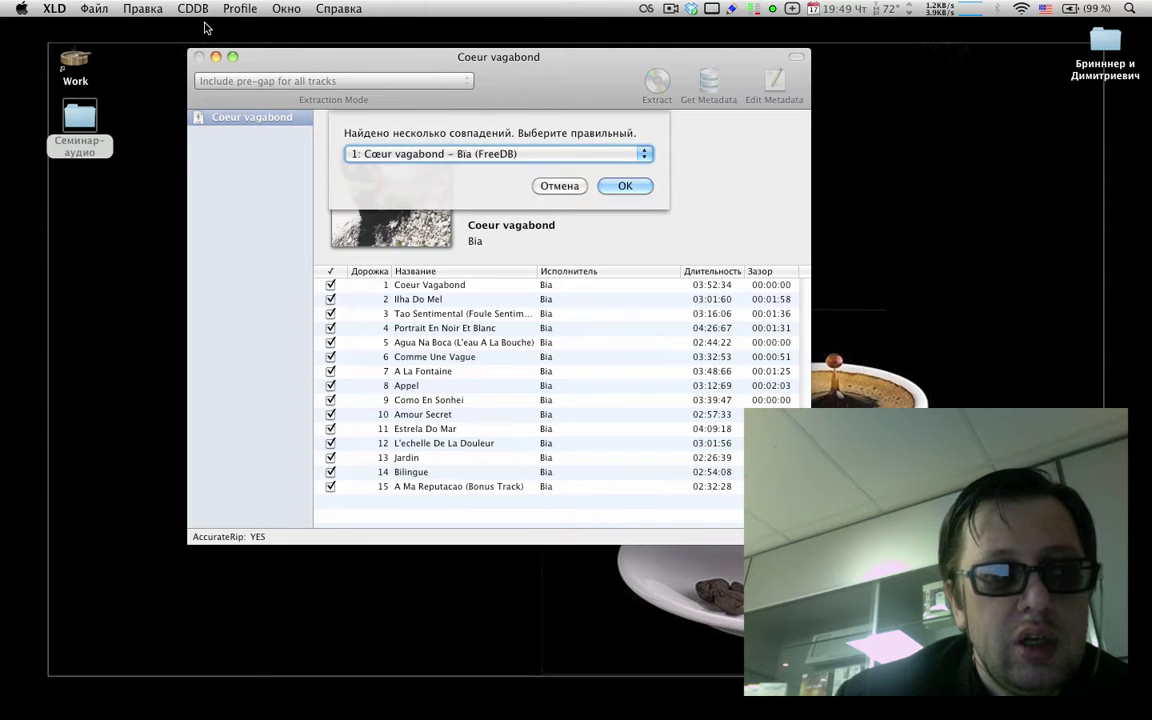
click(466, 157)
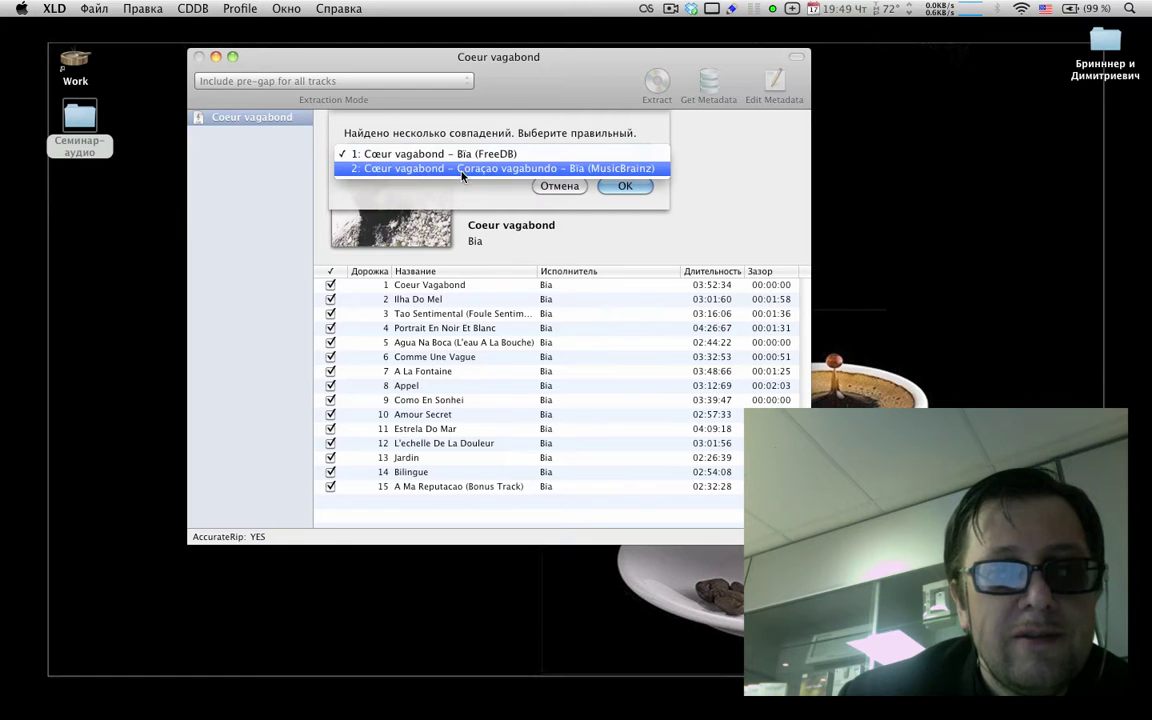
click(596, 155)
click(622, 187)
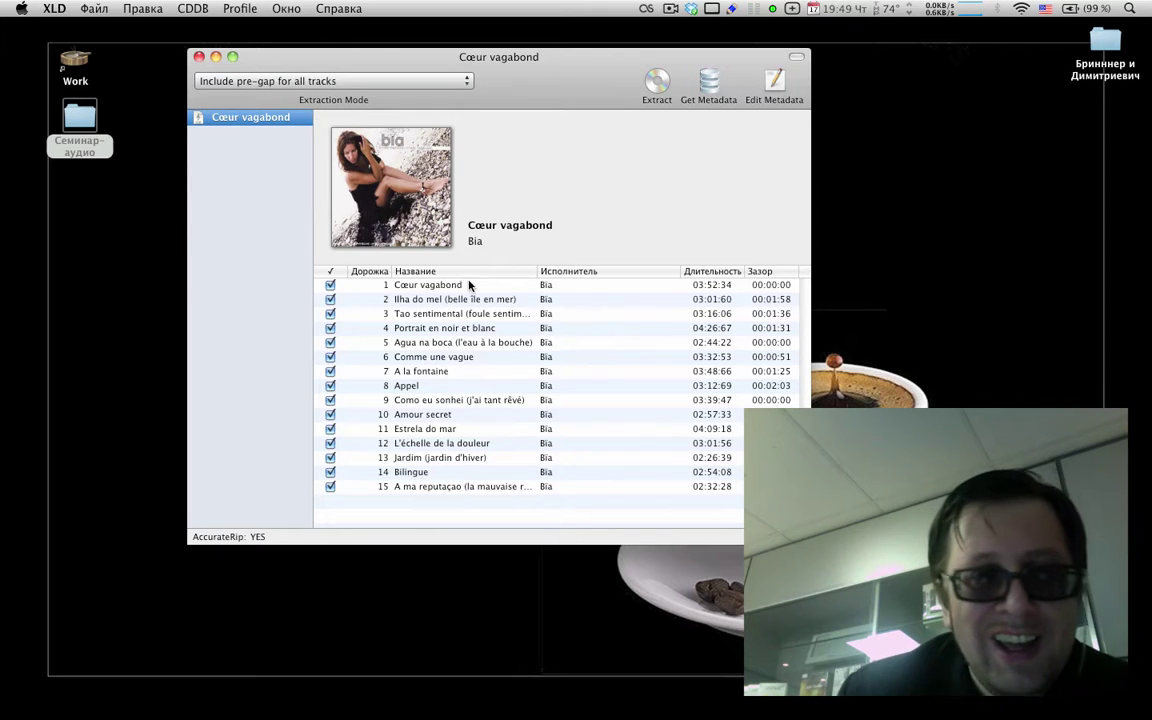
Step: Exclude tracks 2 to 15, extract only track 1, Cœur vagabond, and quit XLD
click(330, 313)
click(330, 328)
click(330, 342)
click(330, 357)
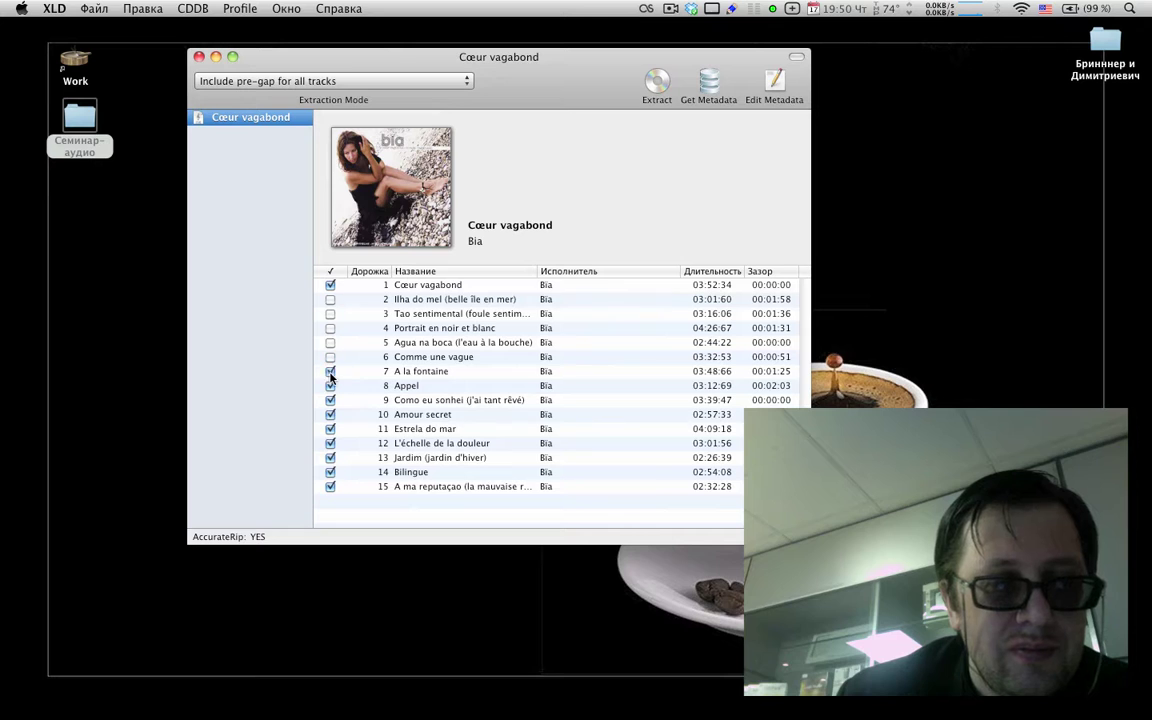
click(330, 371)
click(330, 385)
click(330, 400)
click(330, 414)
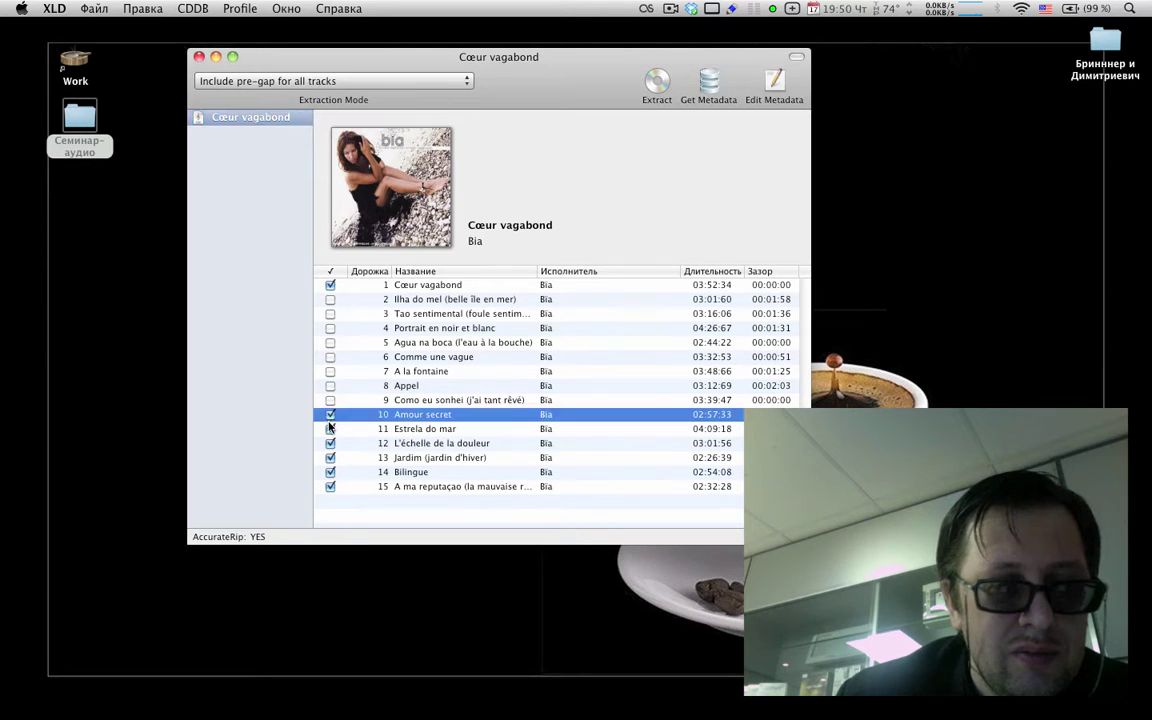
click(330, 443)
click(330, 457)
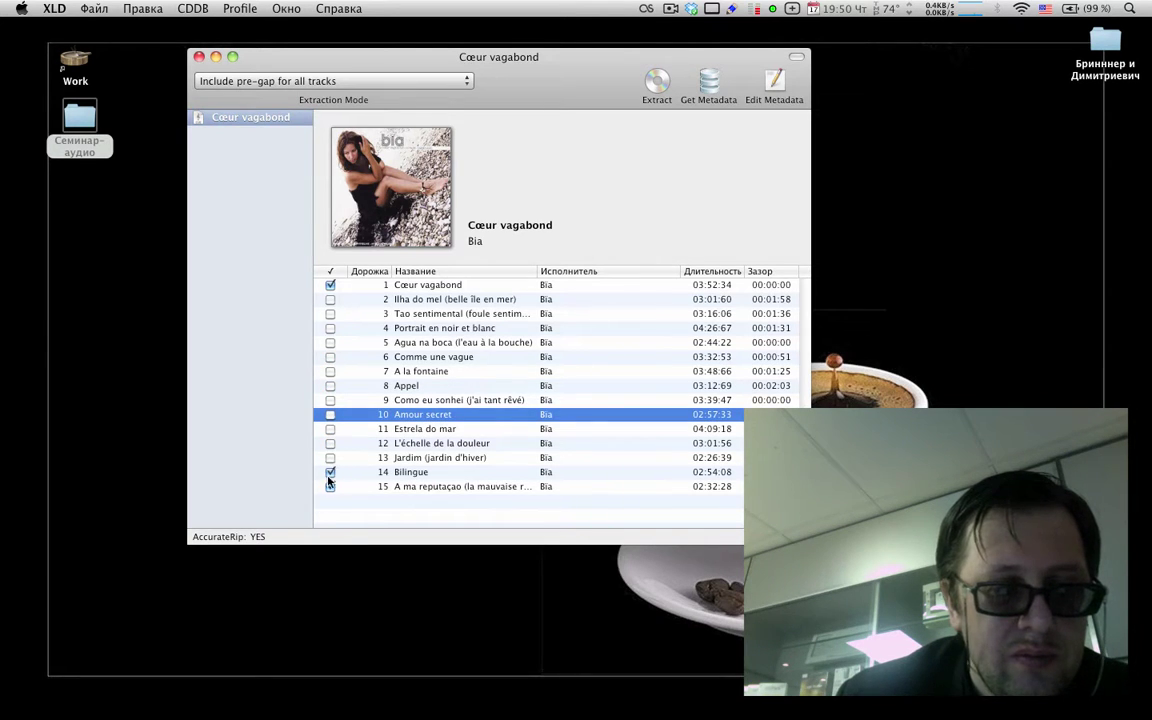
click(330, 472)
click(330, 486)
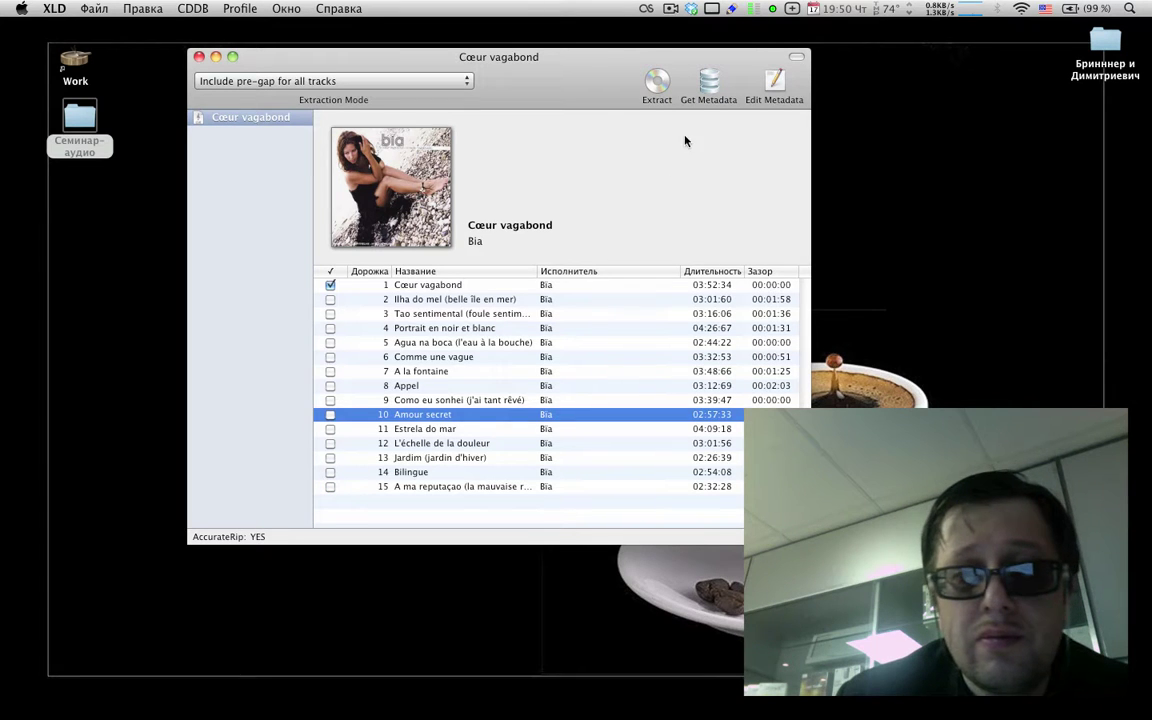
click(657, 90)
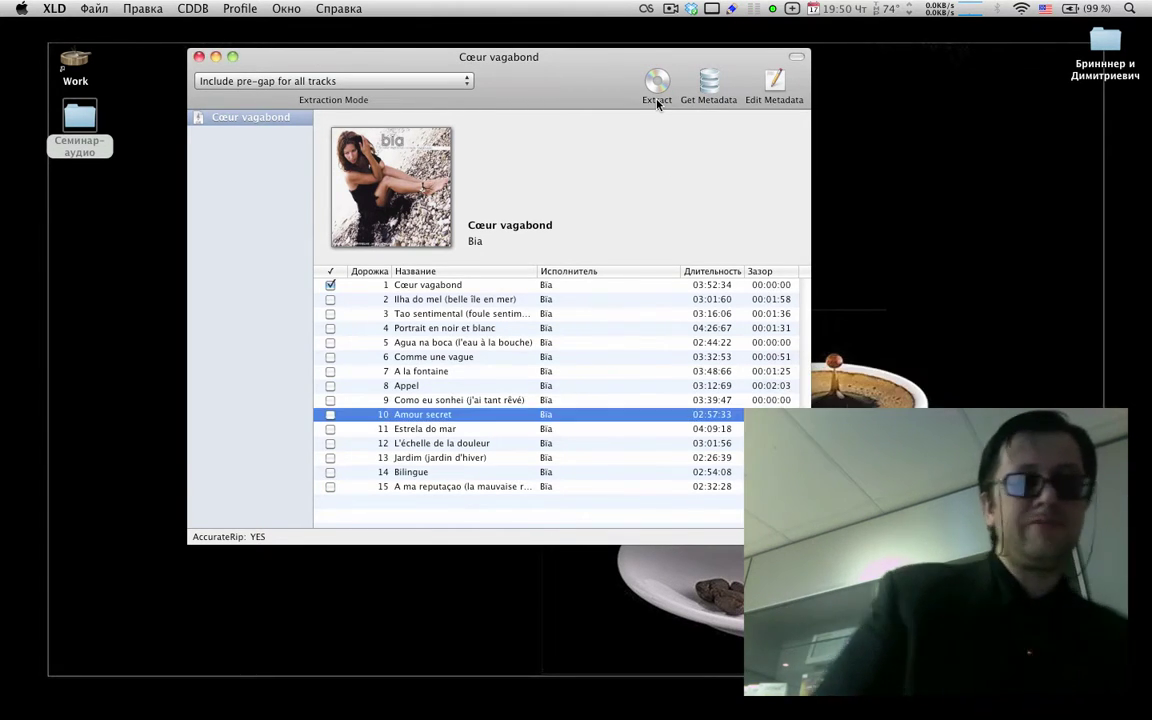
key(super+q)
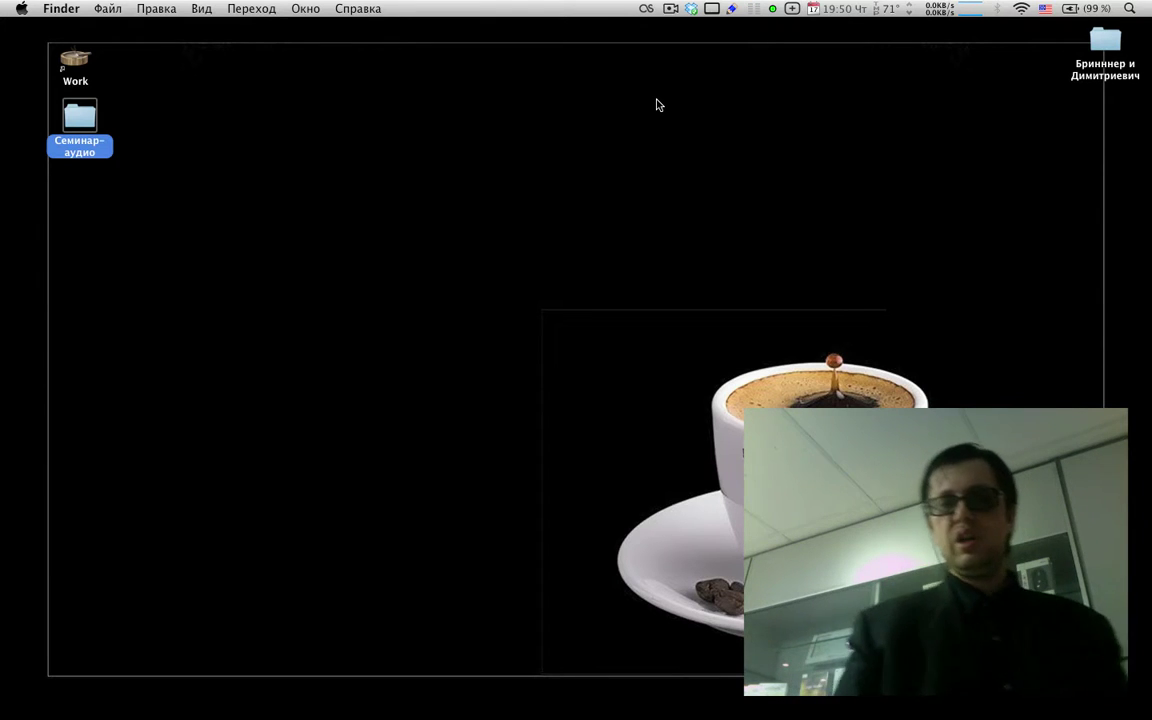
Step: Open seminar_audio_mart.pdf from the desktop folder Семинар-аудио and view its list of conversion programs
click(792, 714)
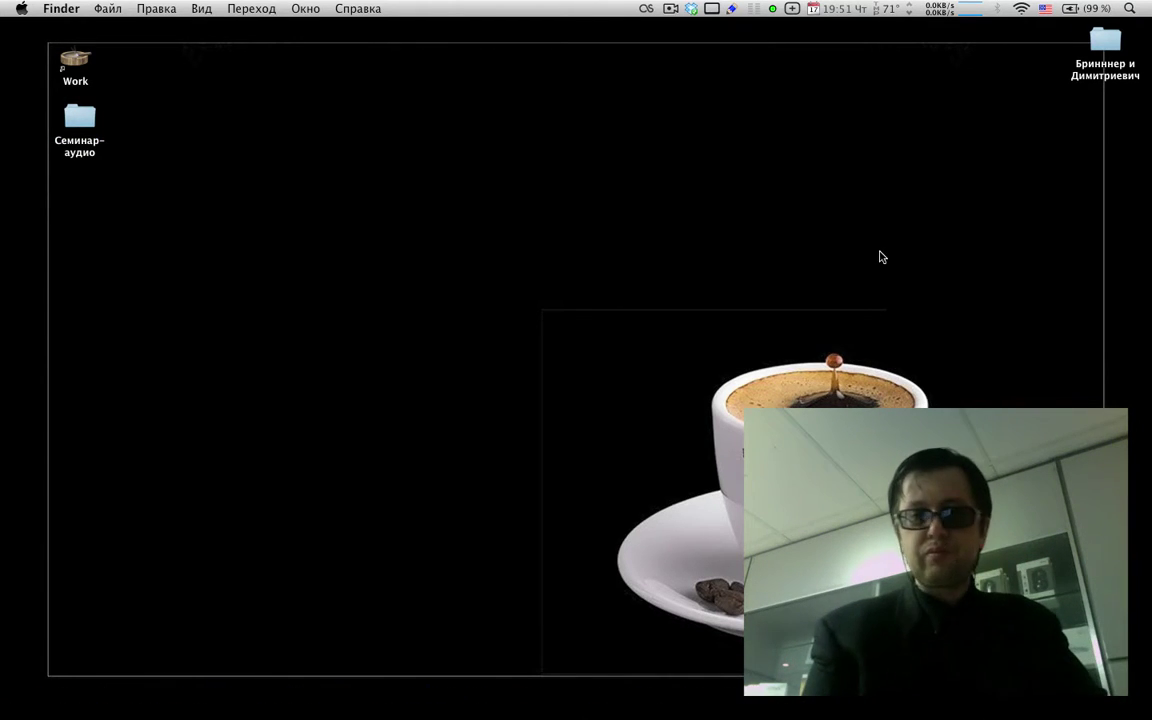
click(66, 114)
double_click(108, 152)
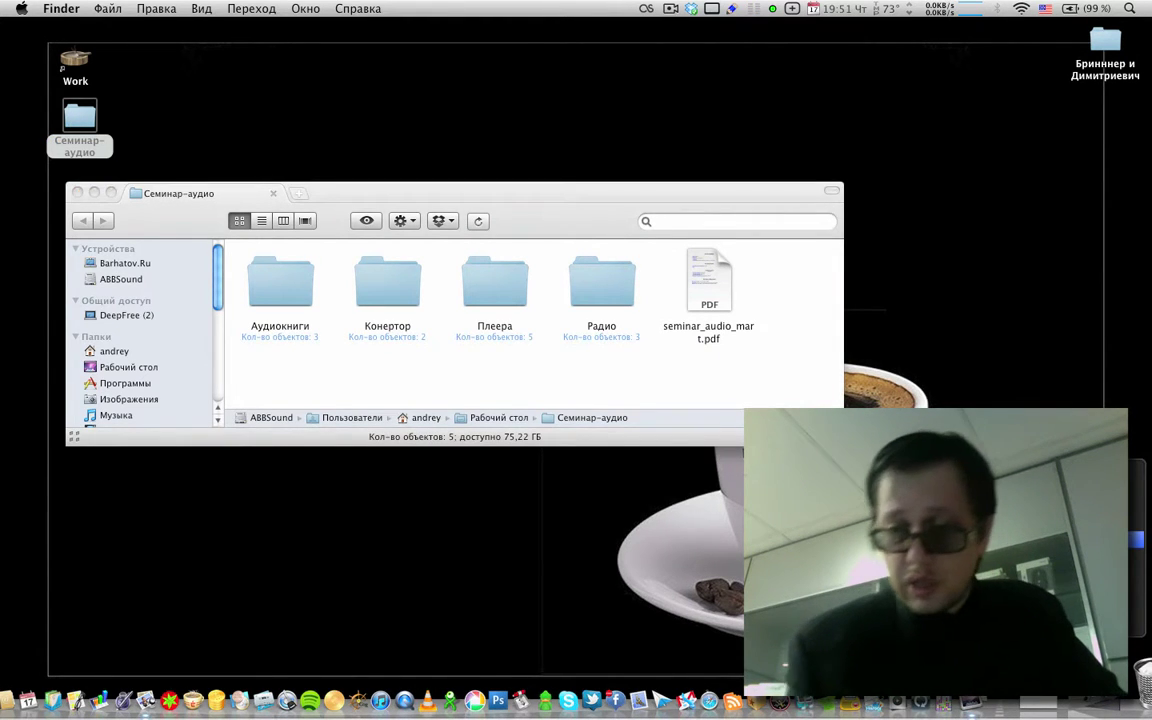
click(80, 125)
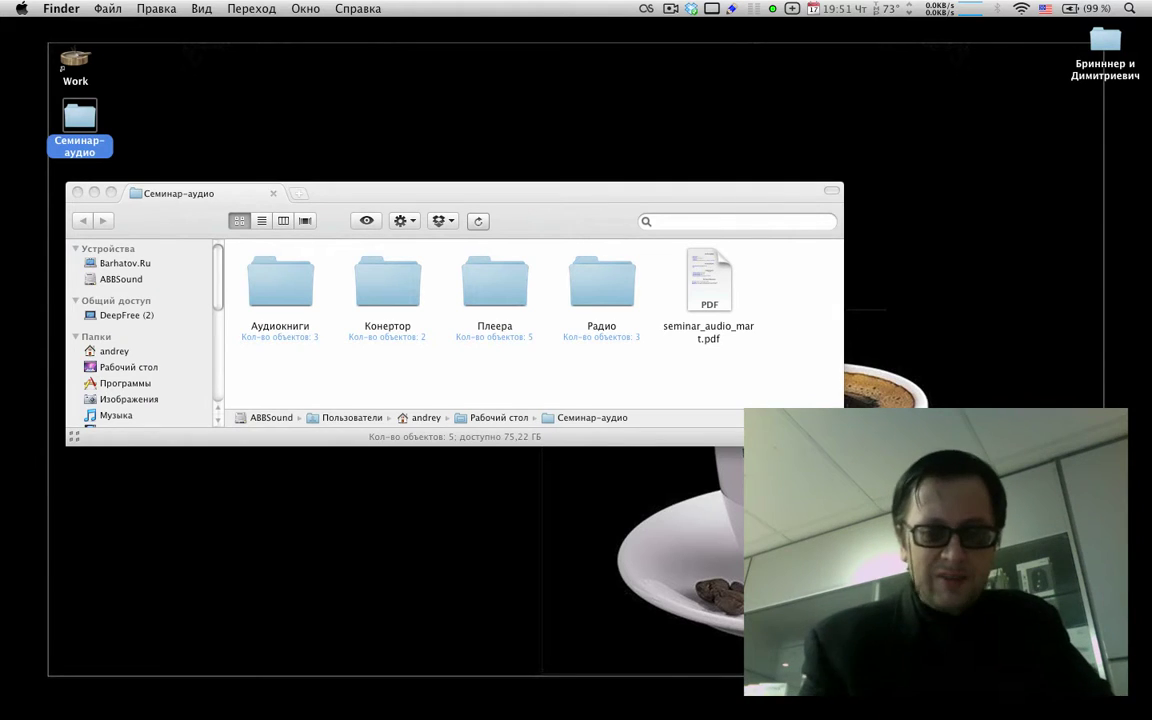
double_click(708, 282)
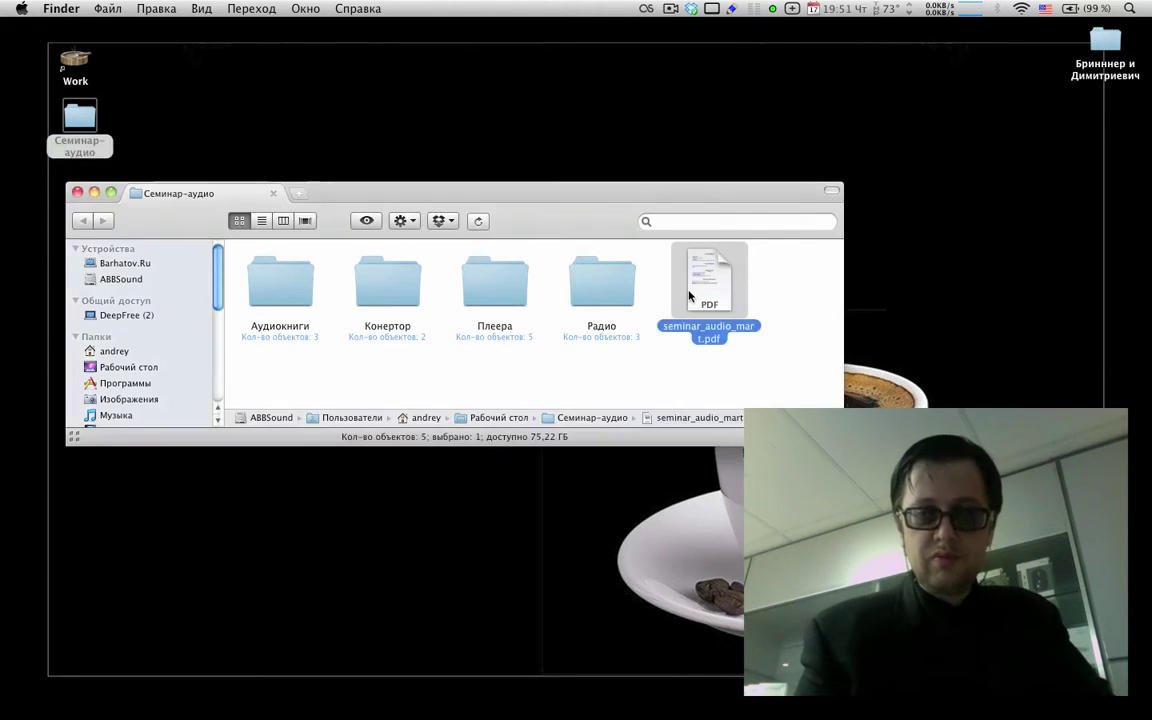
scroll(717, 336, down, 3)
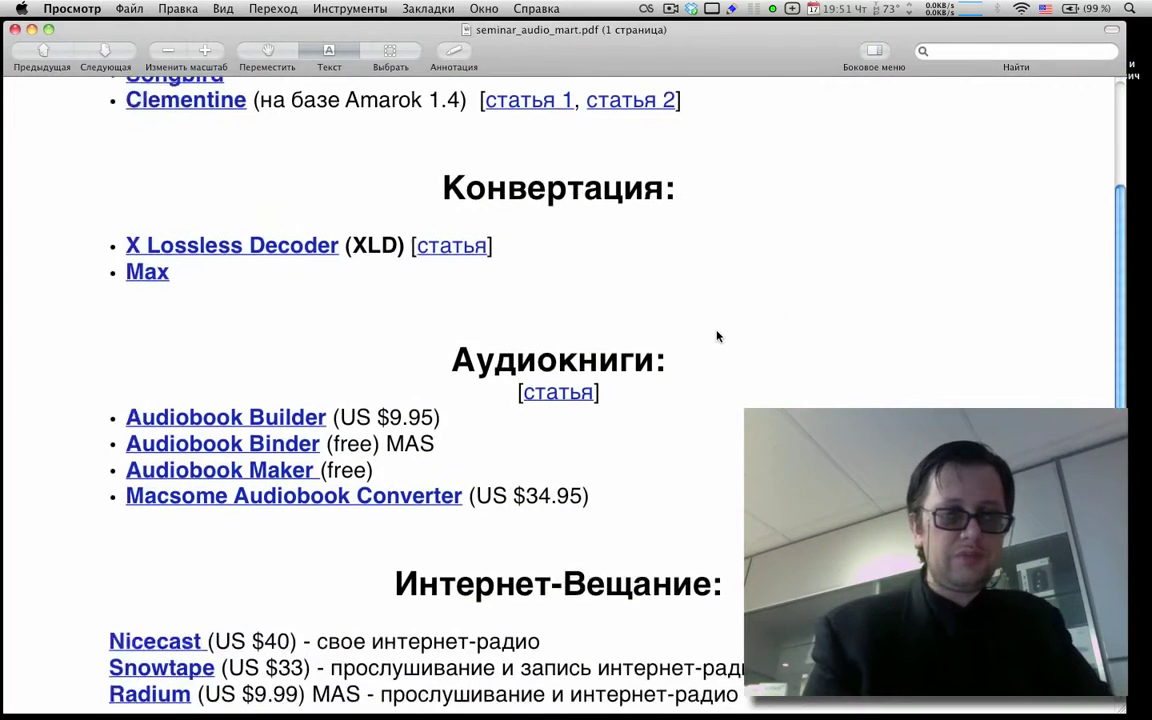
scroll(717, 336, up, 3)
scroll(717, 336, up, 3)
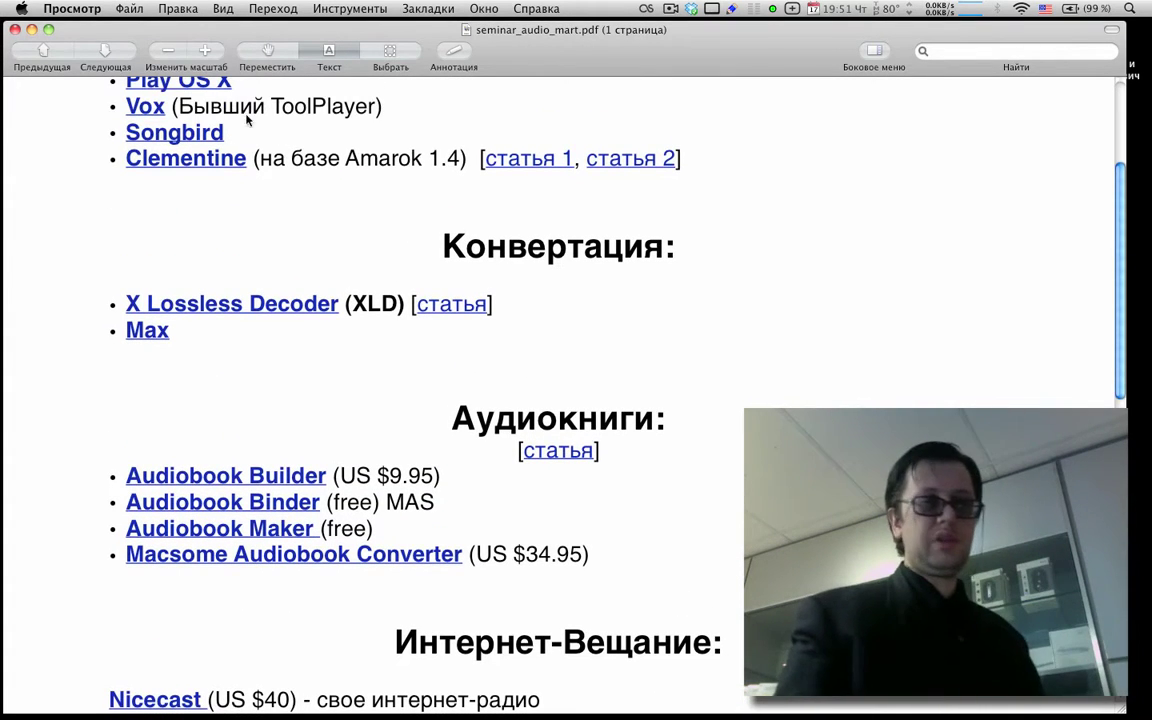
Step: Close seminar_audio_mart.pdf, reopen it from the desktop folder Семинар-аудио to view the Аудиокниги program list, and close it again
click(15, 29)
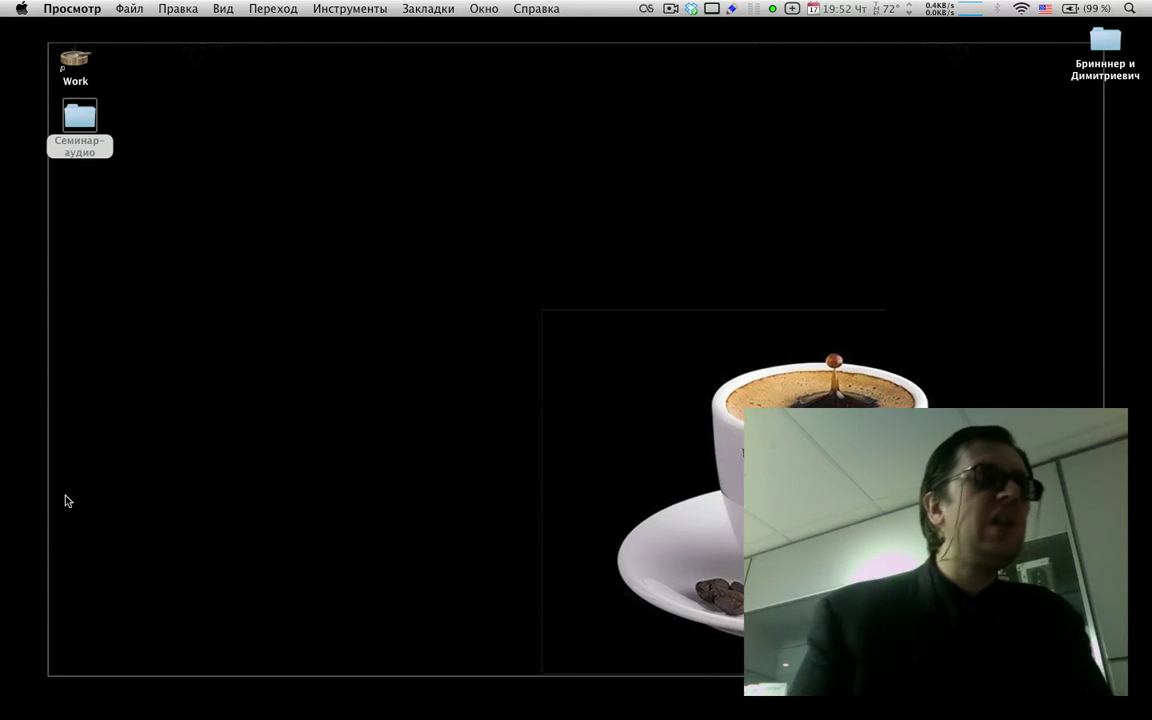
mouse_move(560, 709)
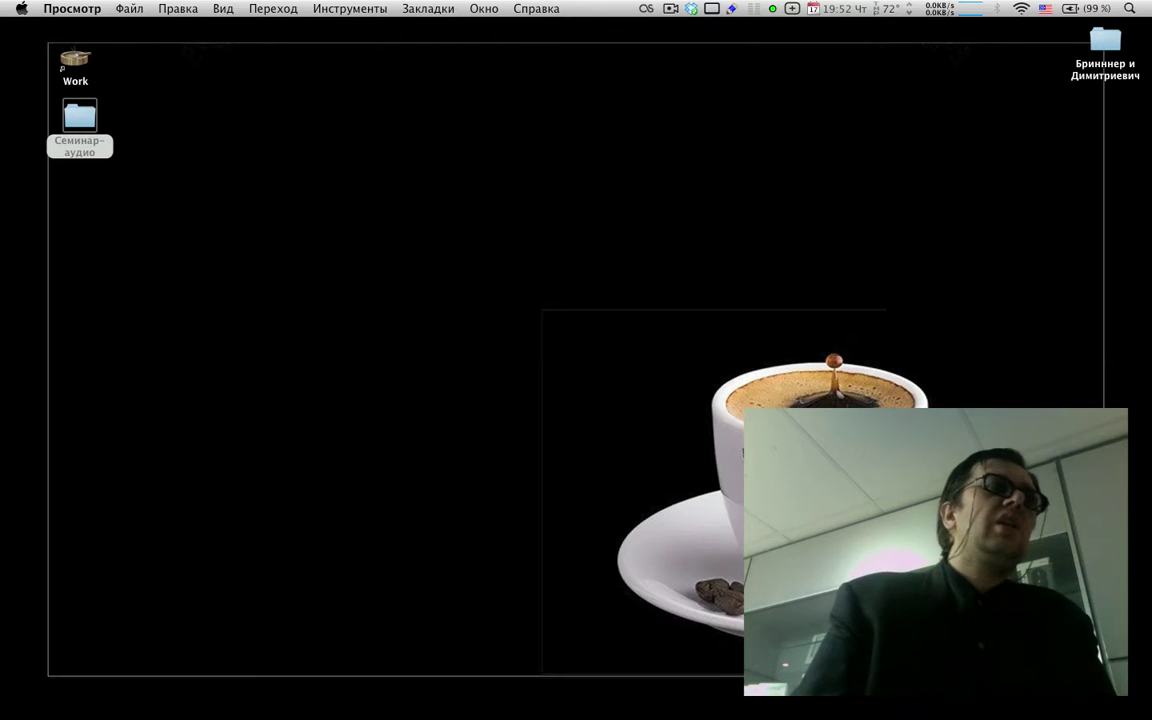
mouse_move(250, 710)
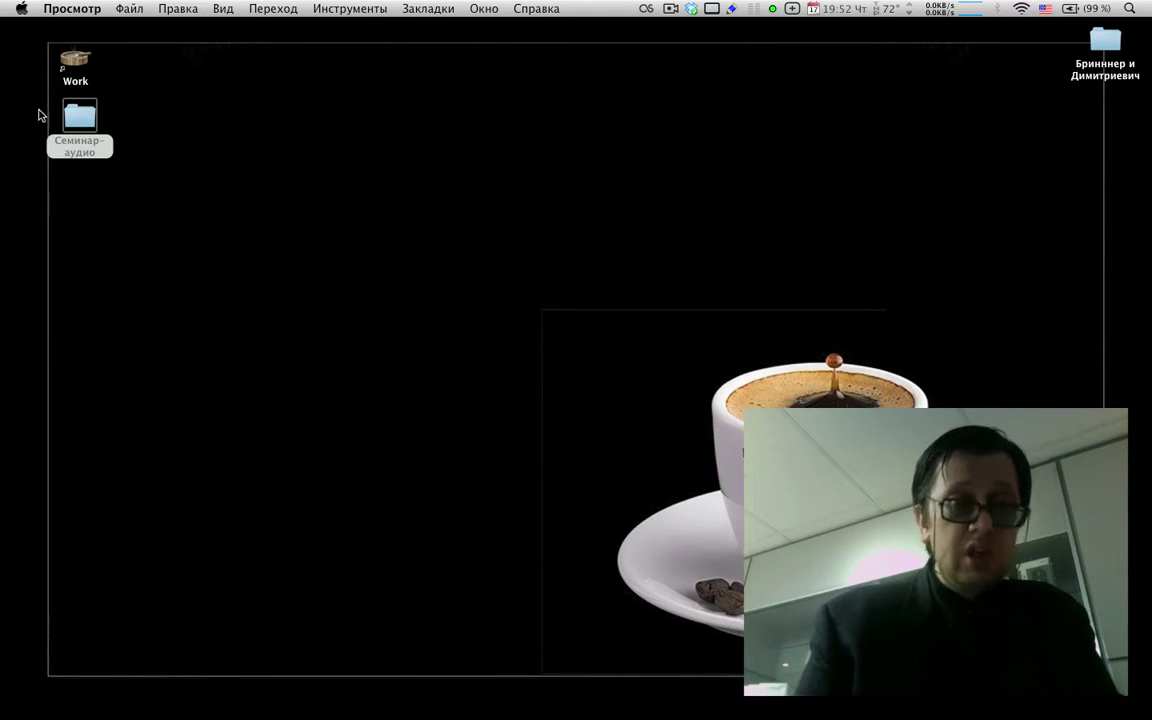
click(84, 118)
double_click(84, 118)
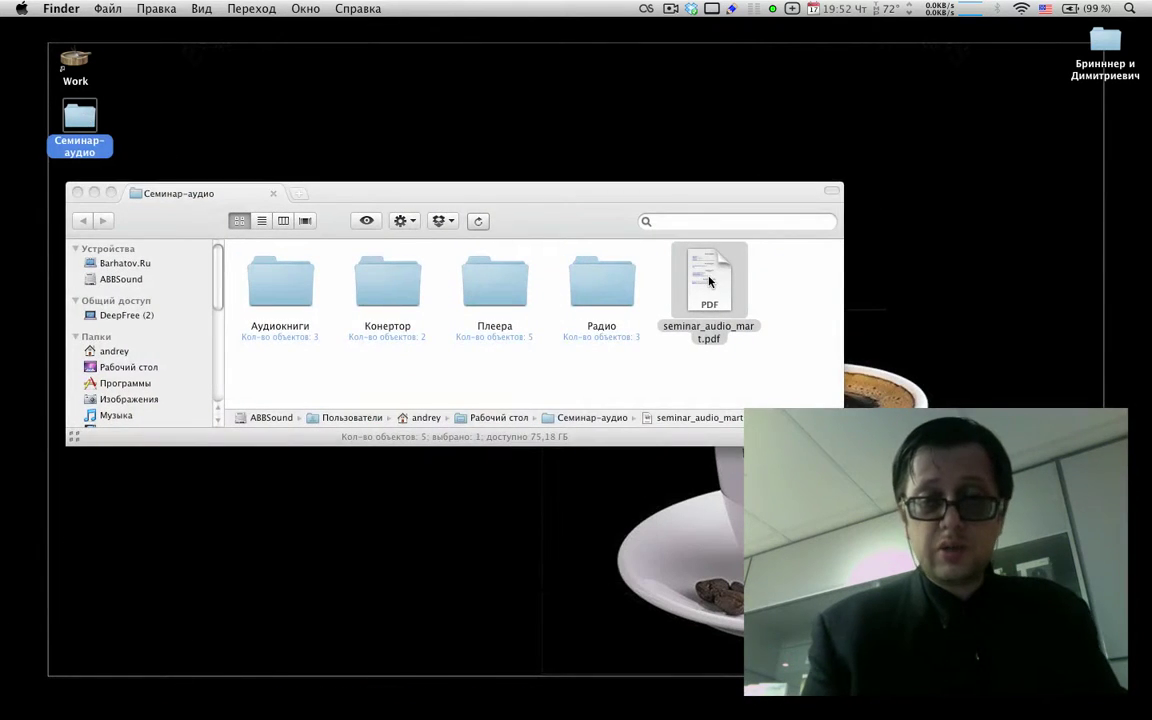
double_click(700, 318)
scroll(707, 285, down, 4)
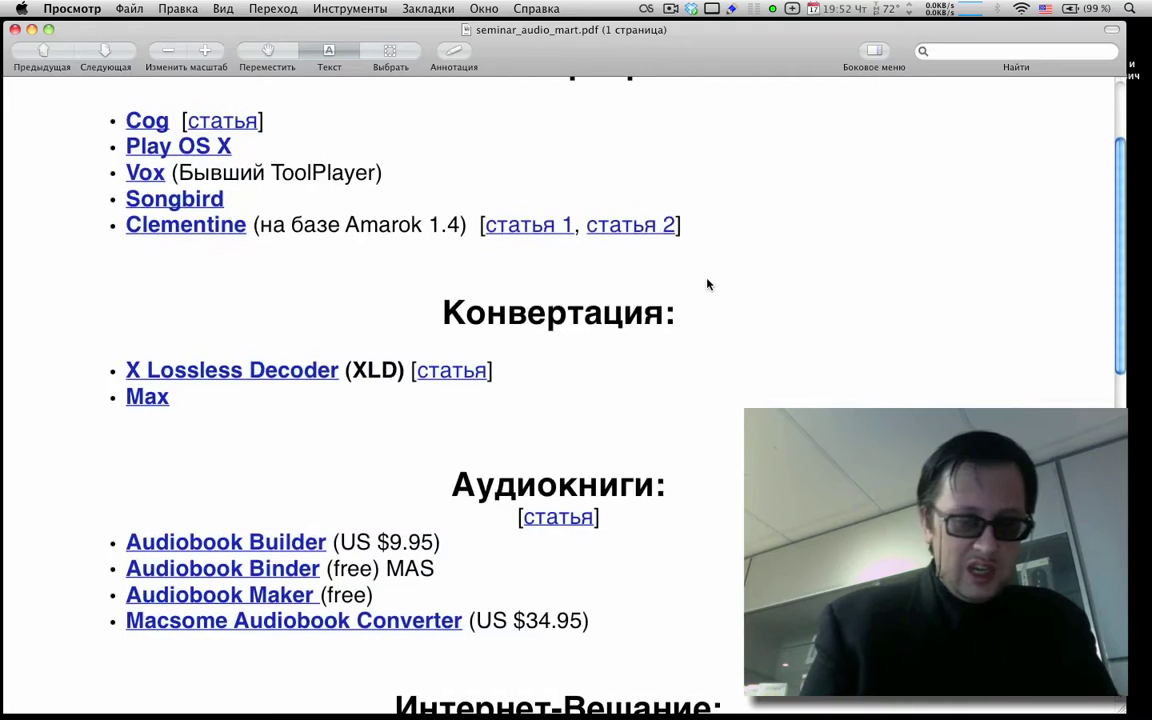
scroll(707, 285, up, 1)
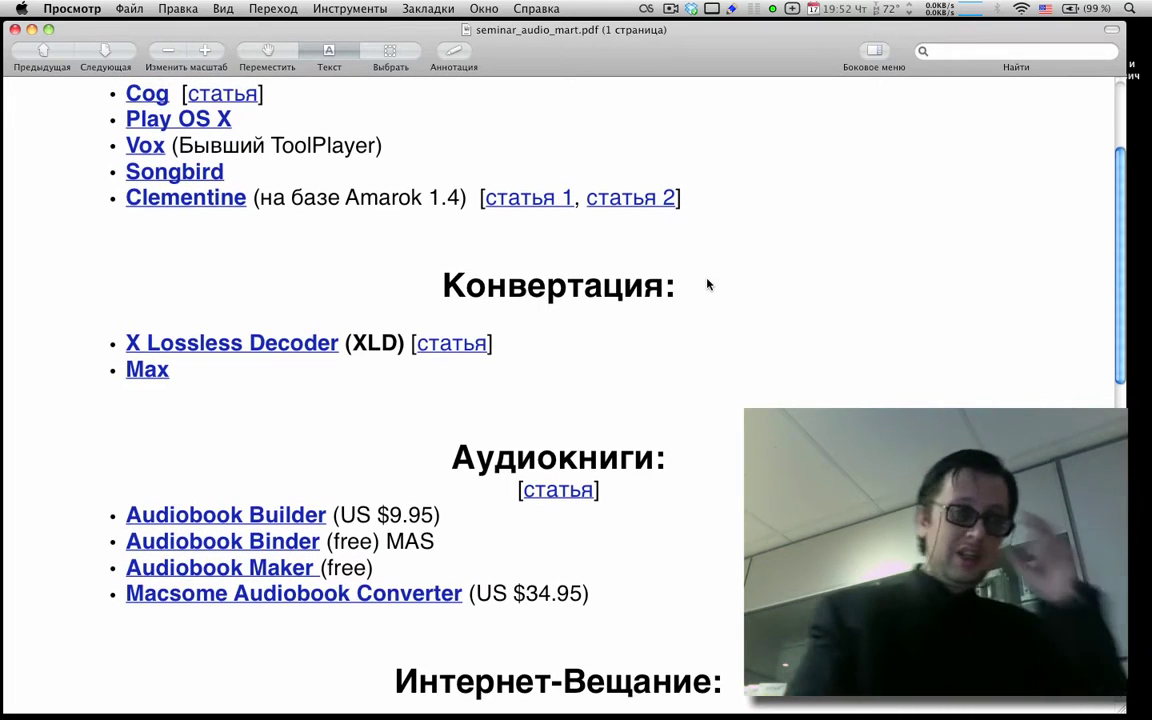
click(14, 29)
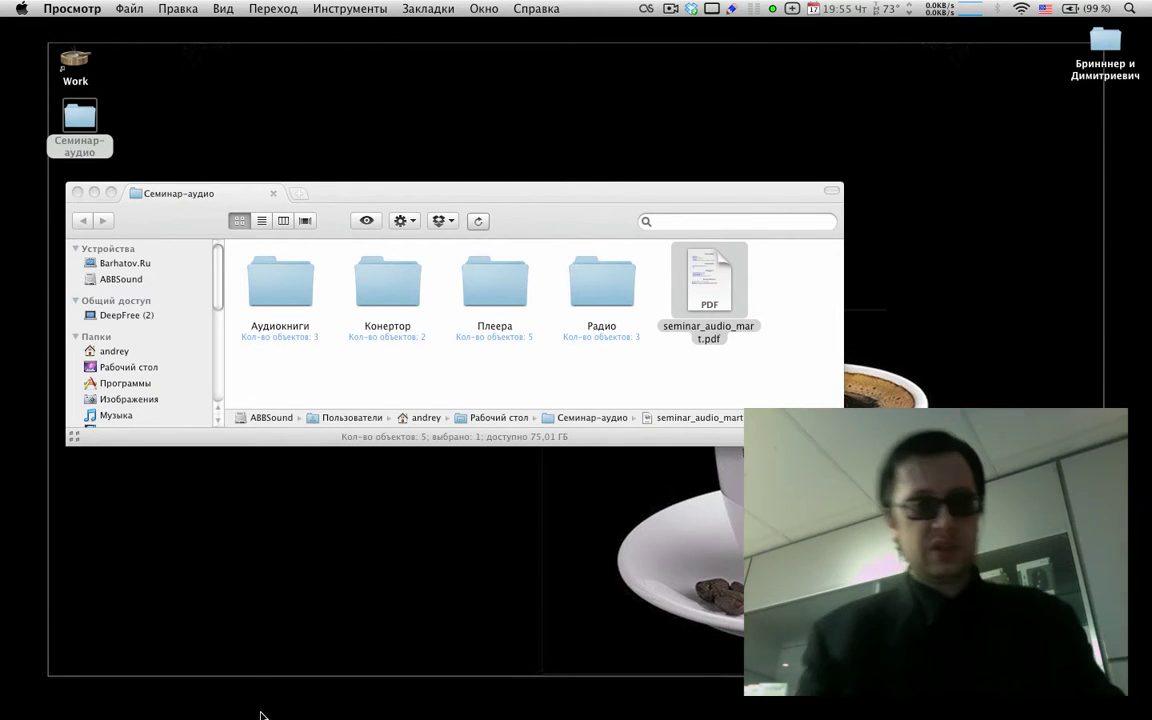
Step: Switch to iTunes and open the audiobook Бинго и пекинесы from the Книги section of the library
mouse_move(470, 712)
mouse_move(347, 710)
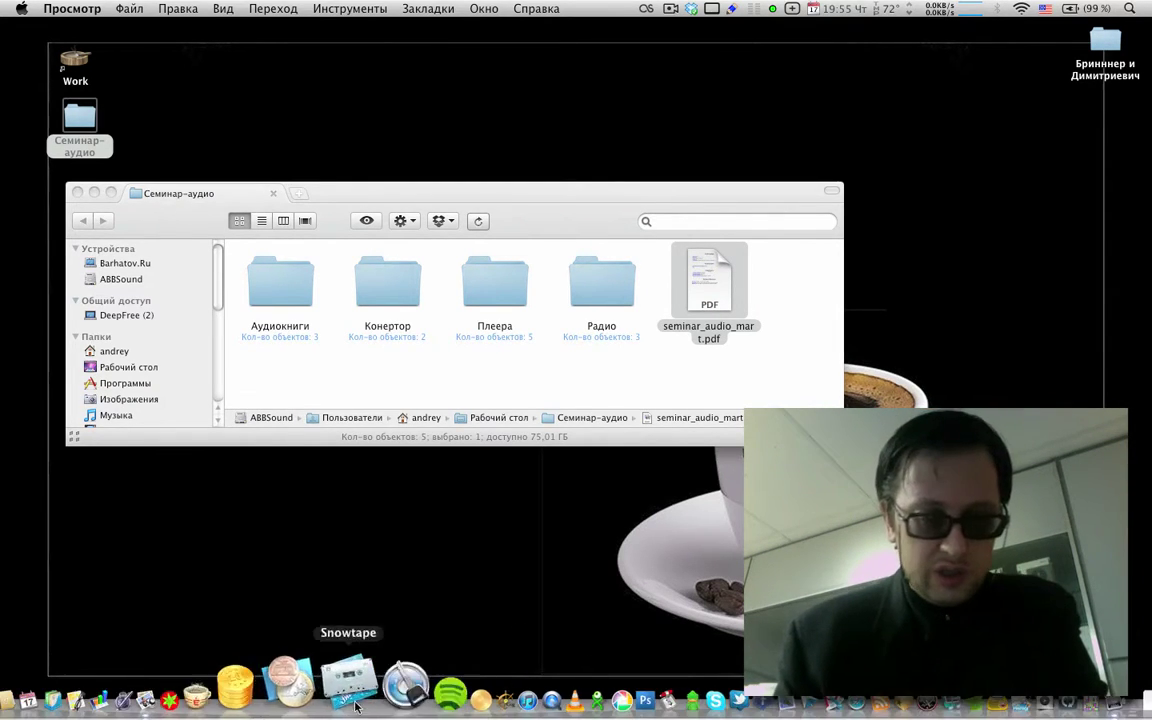
click(450, 685)
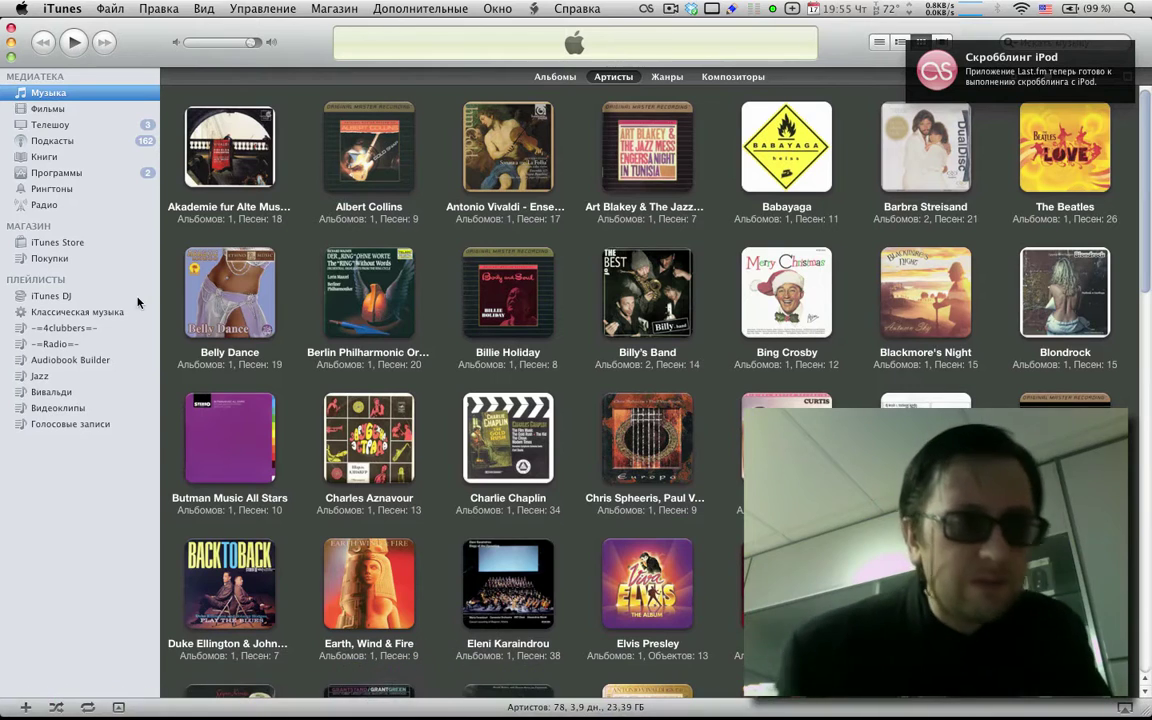
click(45, 157)
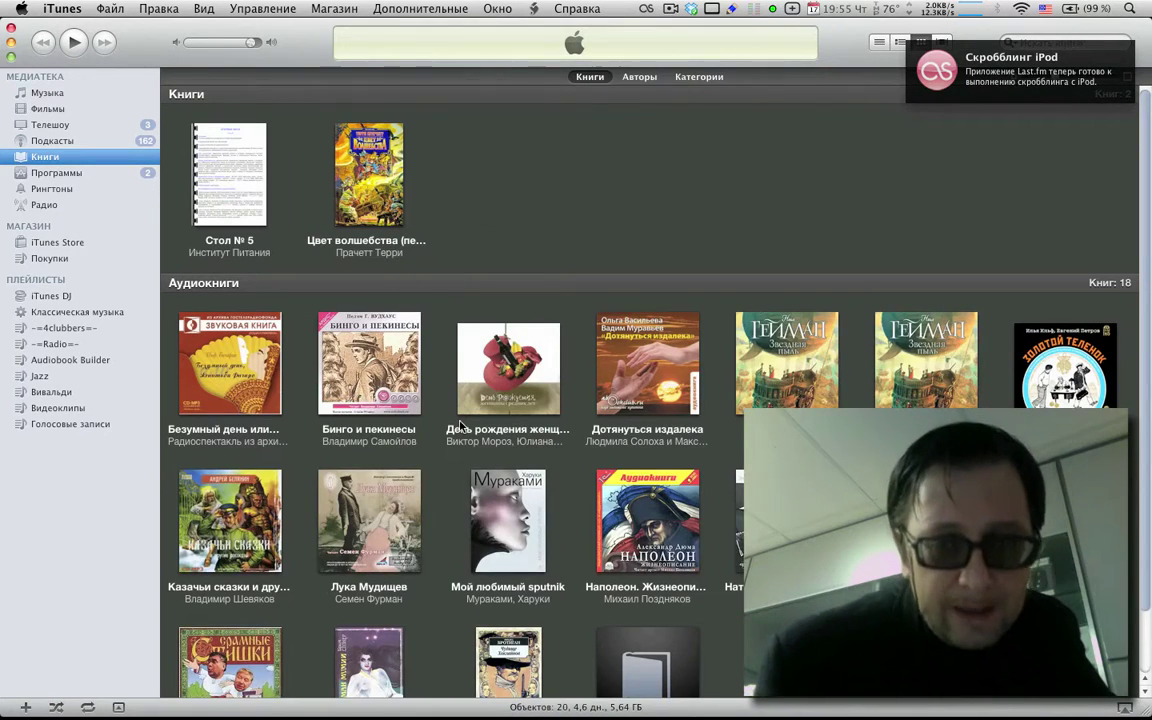
double_click(395, 380)
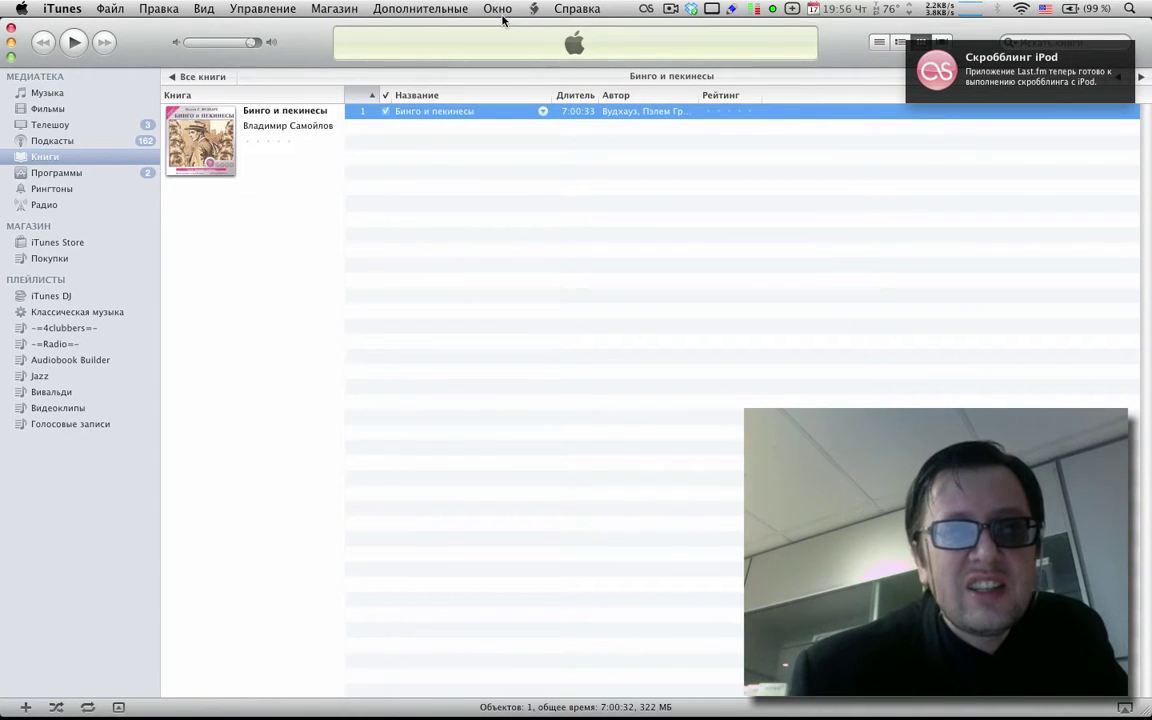
Step: Start playing the audiobook Бинго и пекинесы and turn the playback volume down to the minimum
click(535, 8)
click(576, 318)
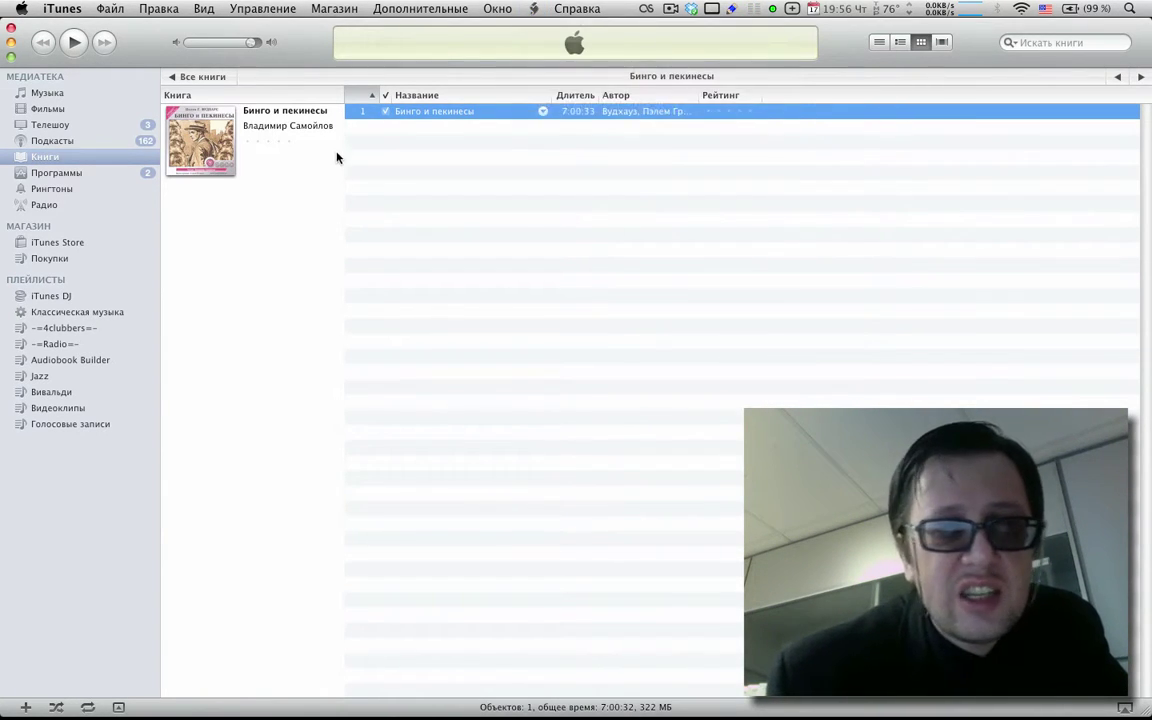
click(187, 154)
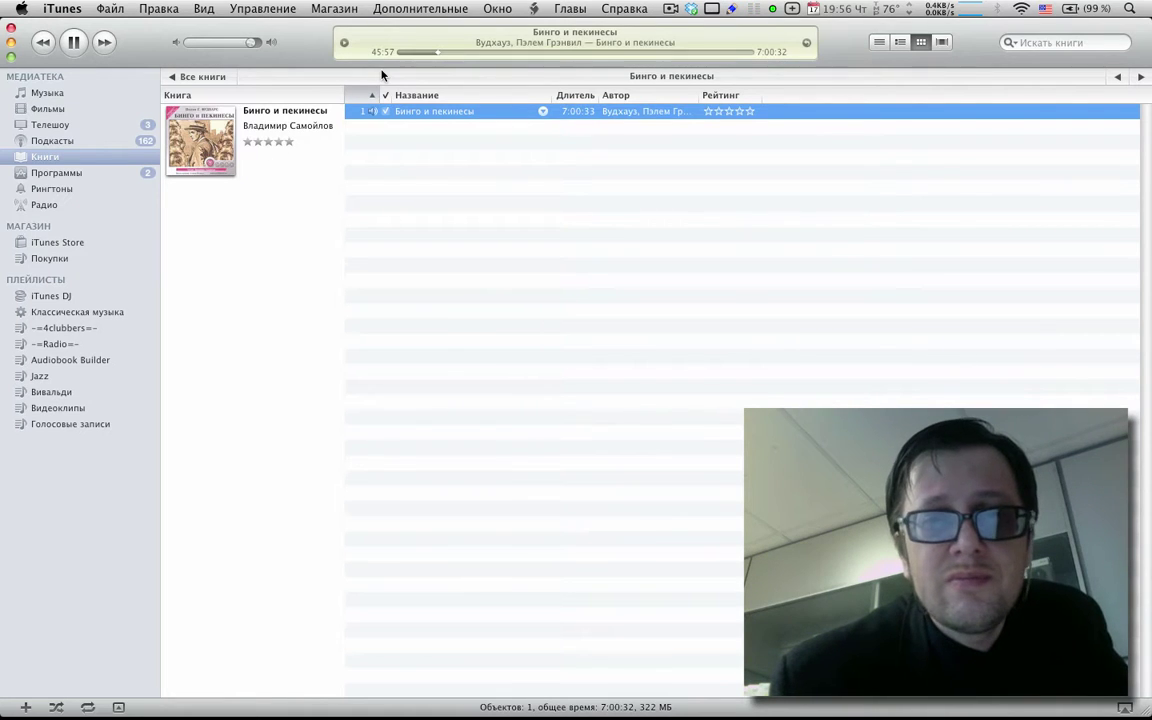
click(570, 8)
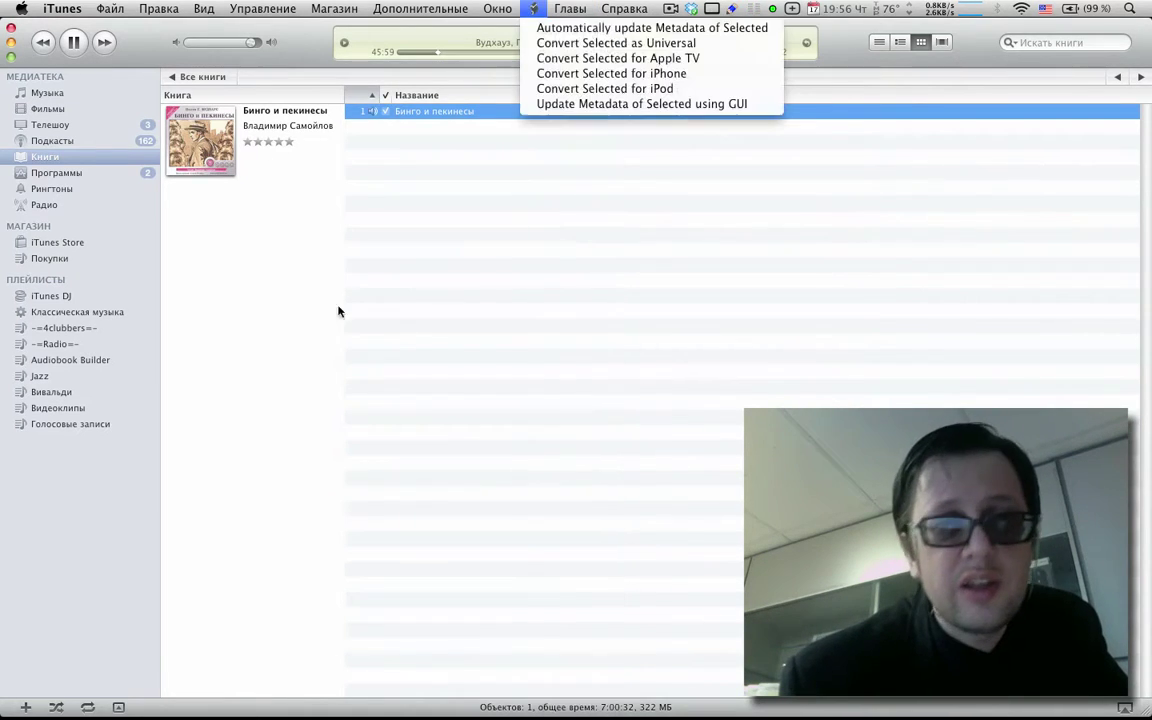
click(278, 100)
drag(250, 42, 152, 46)
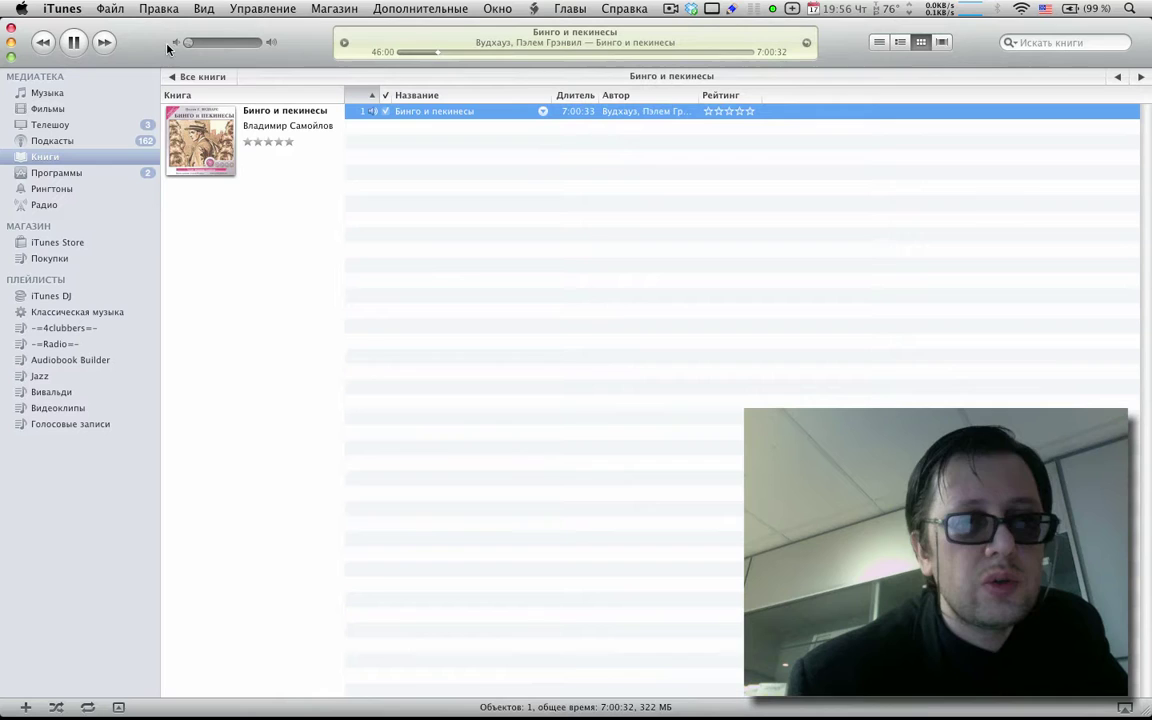
Step: Browse the audiobook's chapter list and jump playback to chapter 07_03
click(585, 8)
scroll(594, 243, down, 15)
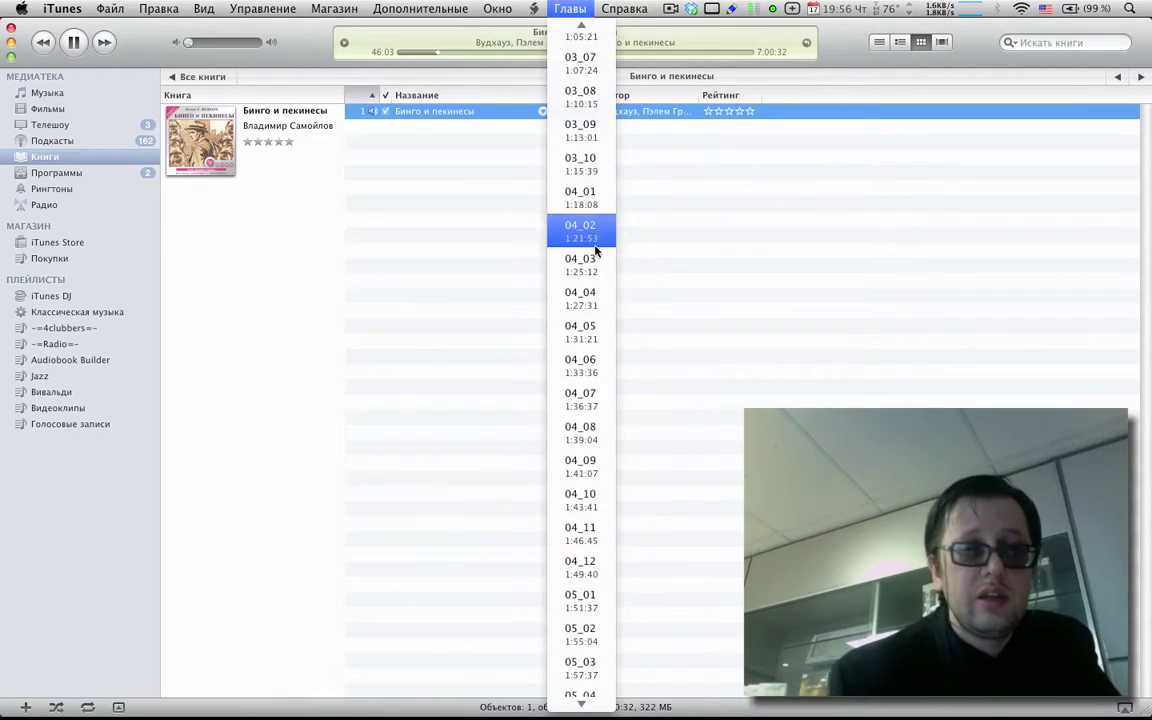
mouse_move(581, 25)
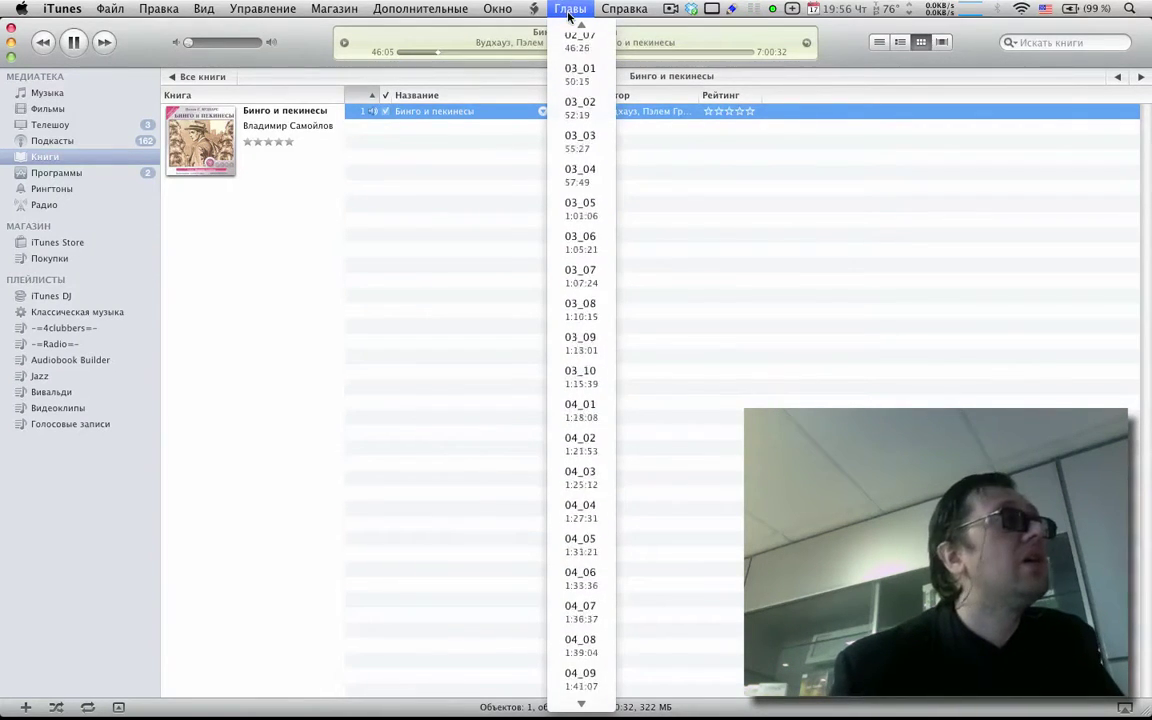
scroll(570, 80, down, 15)
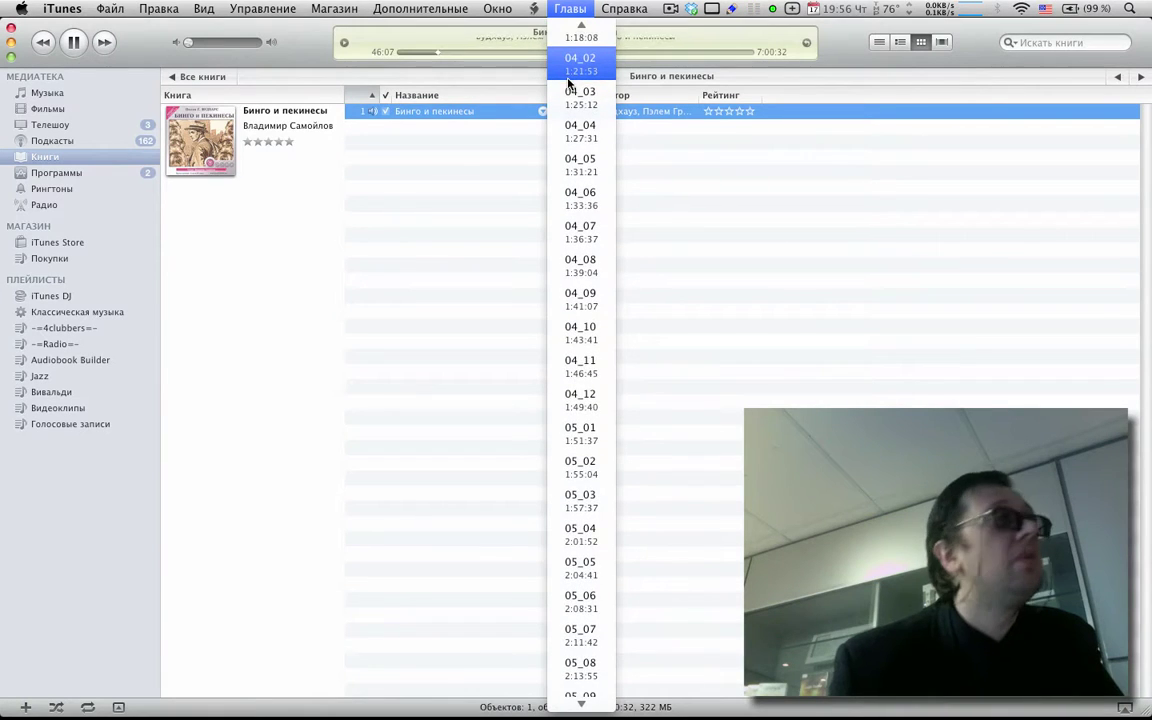
scroll(569, 82, down, 2)
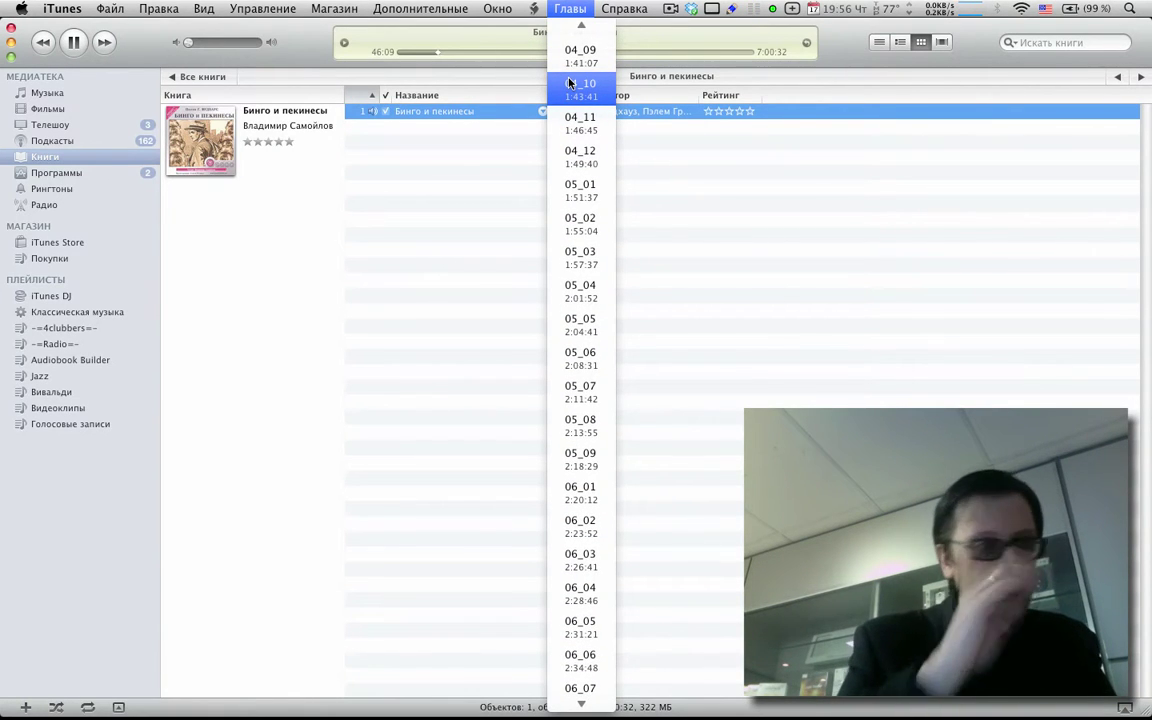
scroll(573, 130, down, 5)
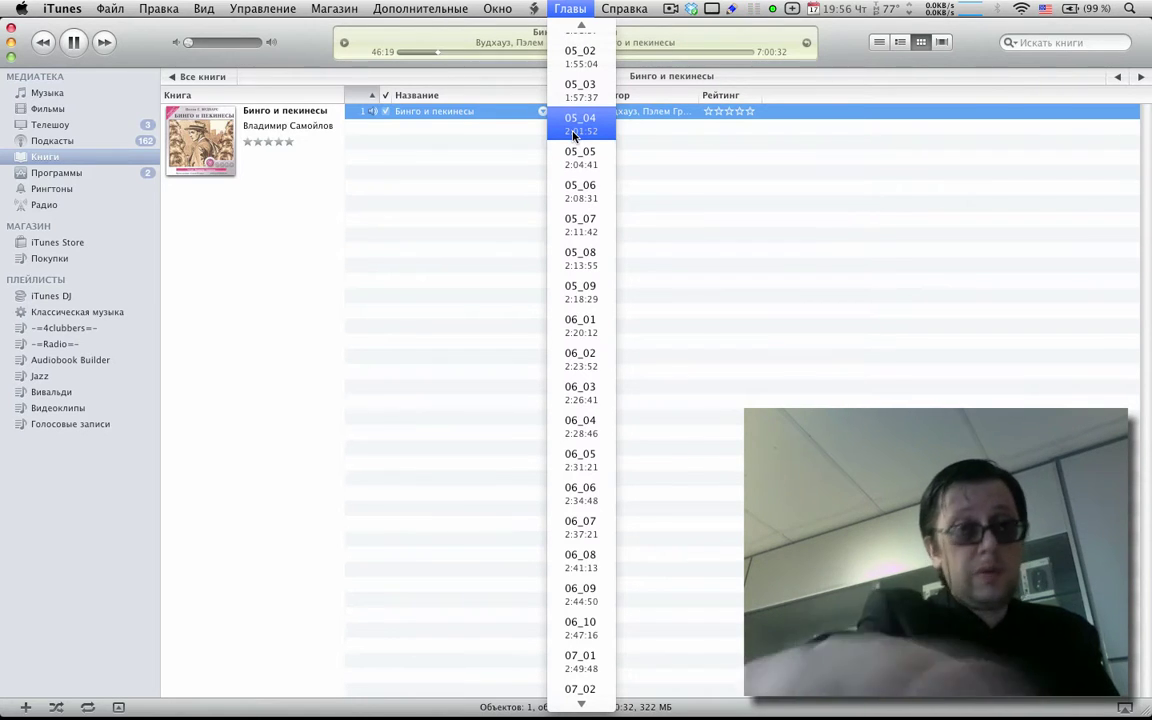
scroll(578, 290, down, 5)
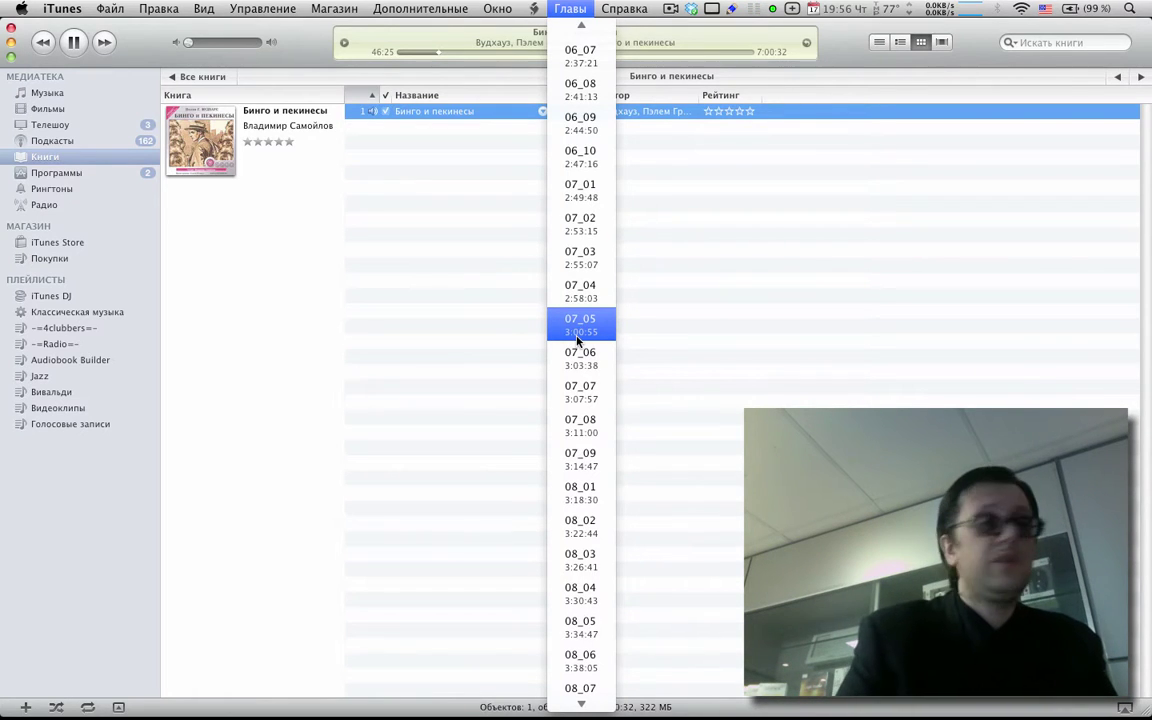
click(574, 255)
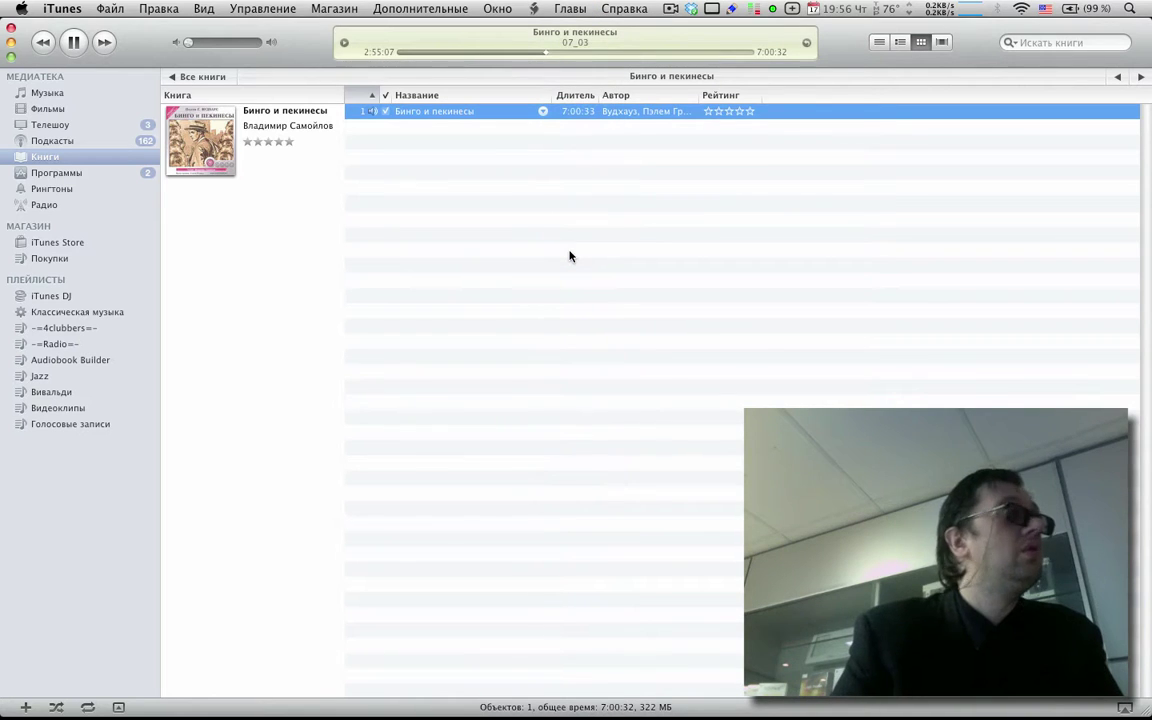
Step: Jump playback back to chapter 01_08 and forward to chapter 06_04 using the audiobook's chapter list
click(570, 9)
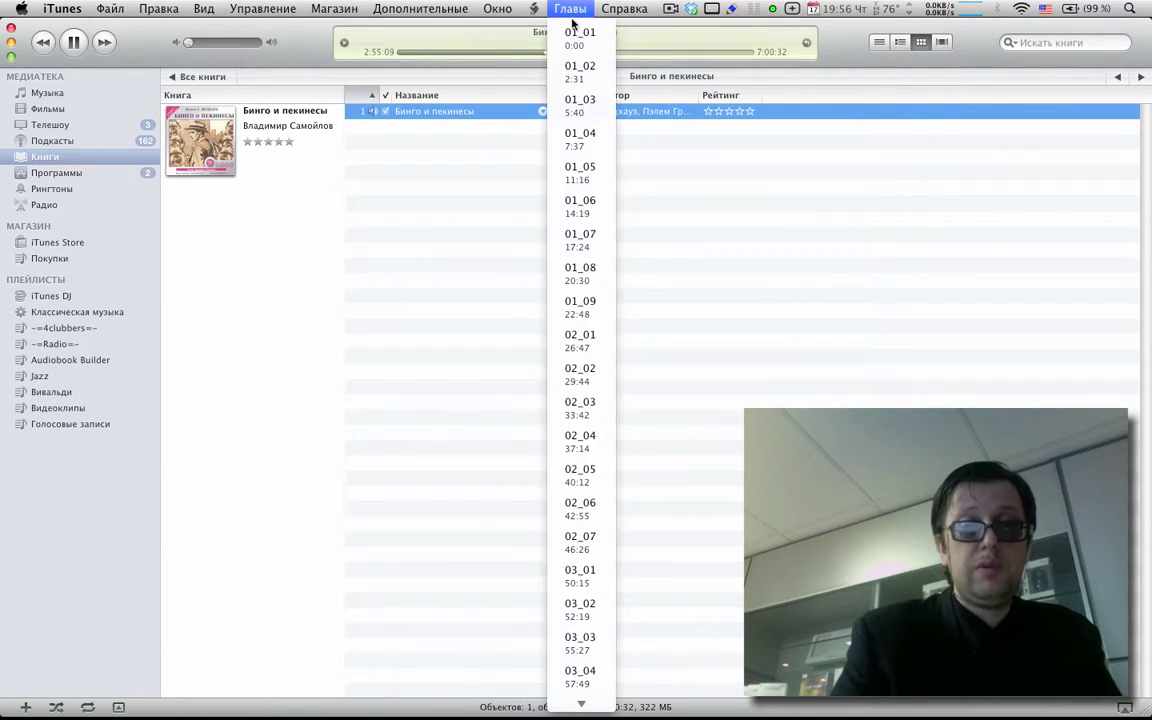
click(609, 272)
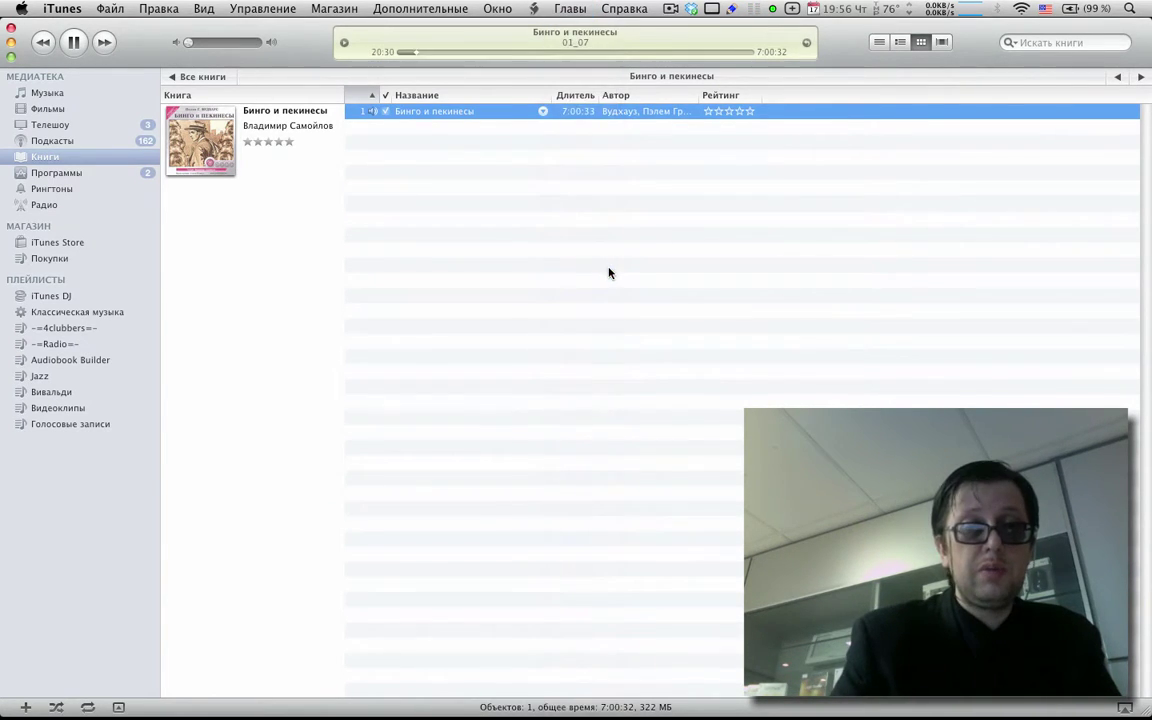
click(570, 9)
scroll(590, 365, down, 10)
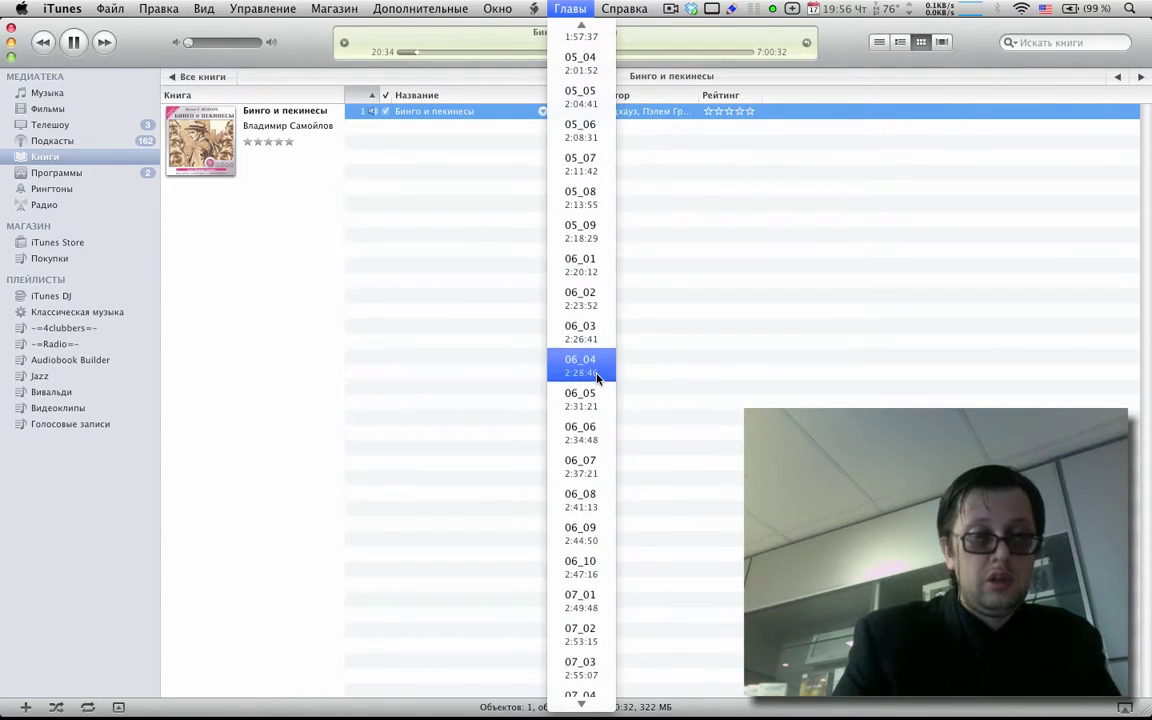
click(594, 381)
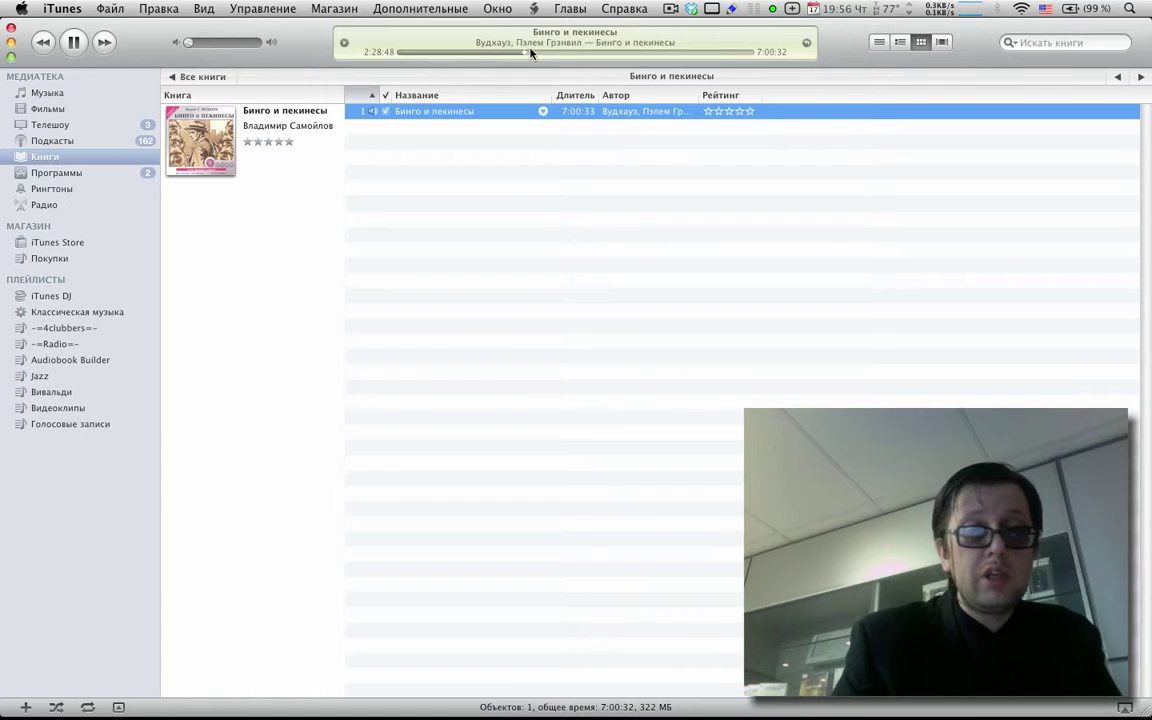
Step: Move the playback position slightly forward on the audiobook's timeline, and jump to chapter 03_08 from the chapter list
click(524, 52)
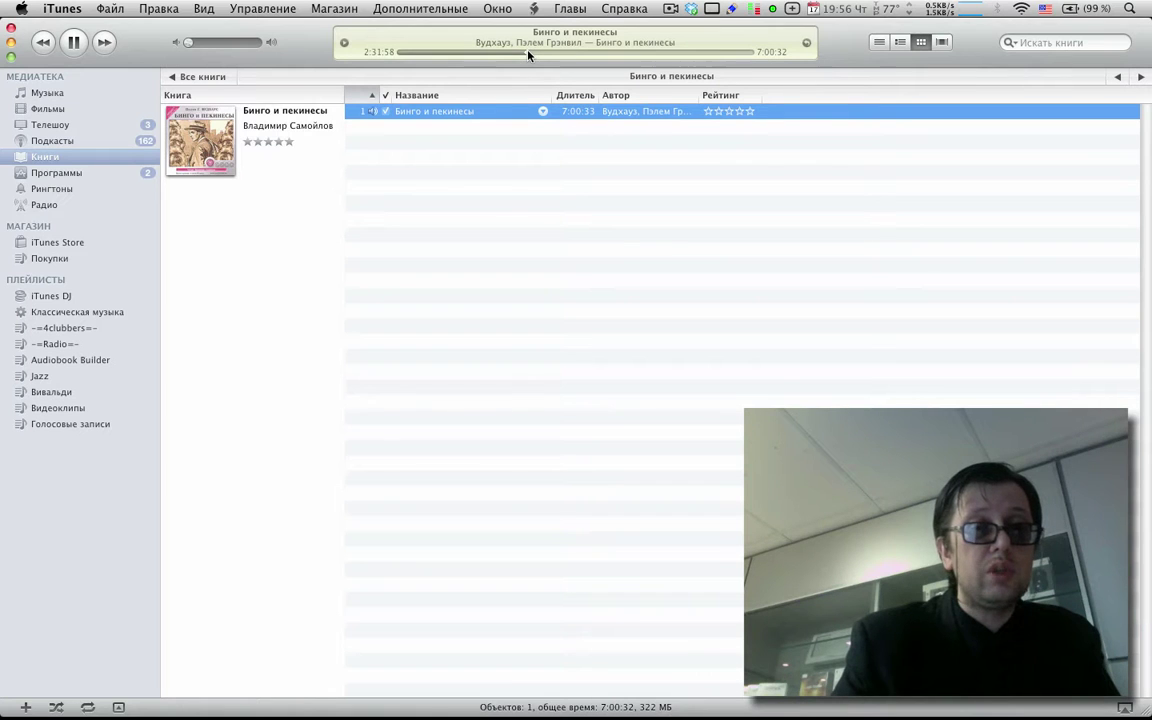
drag(528, 54, 530, 55)
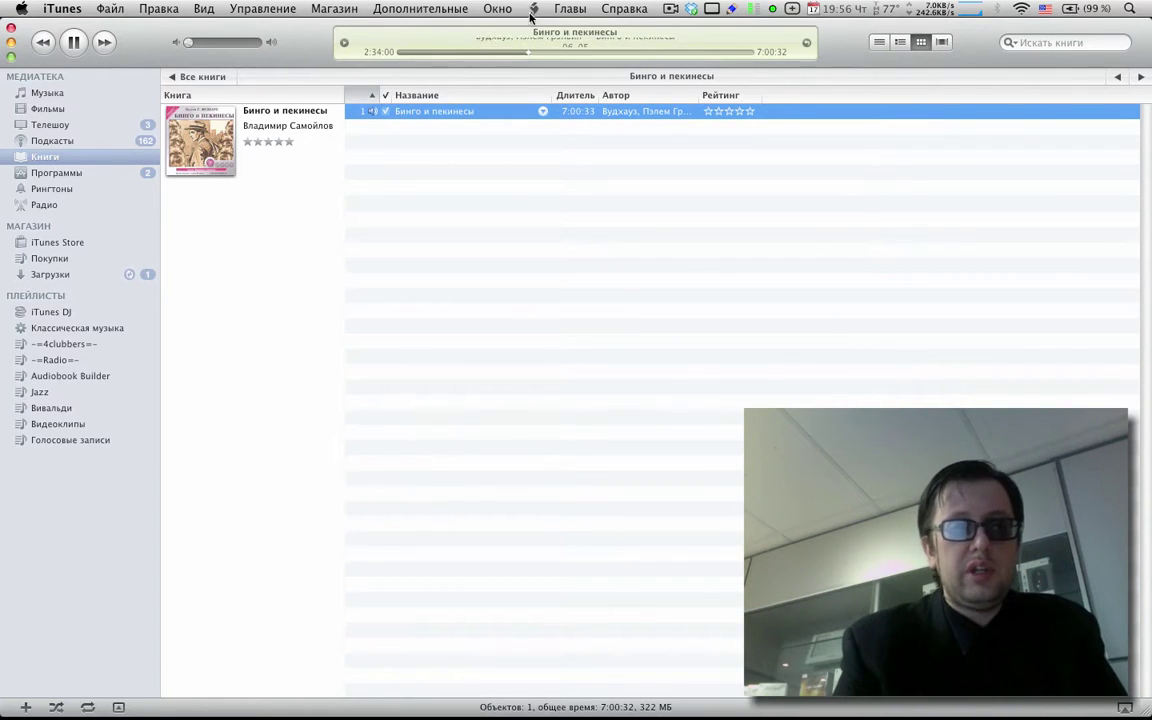
click(570, 8)
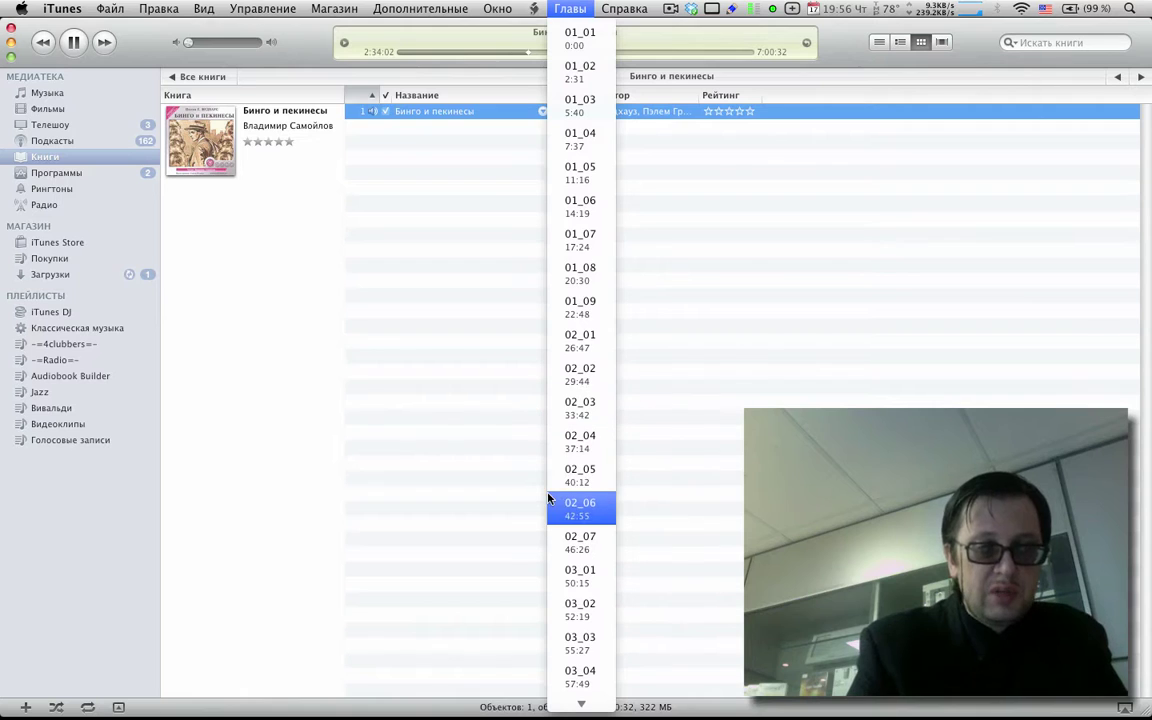
scroll(580, 500, down, 5)
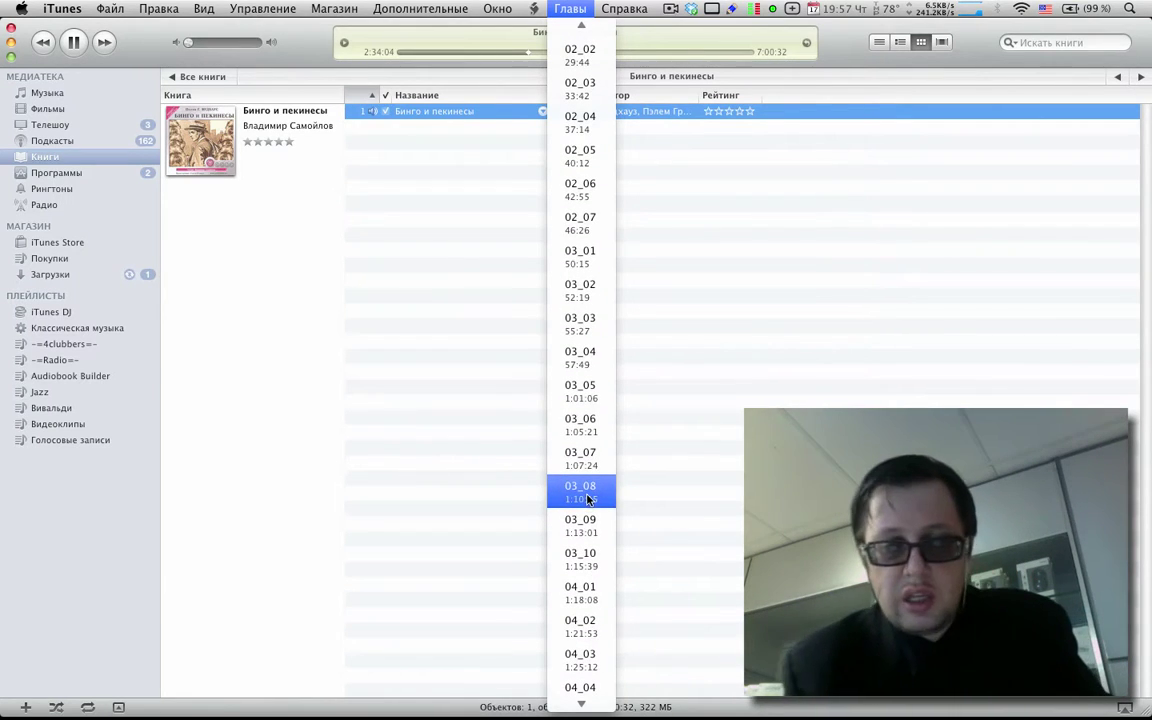
click(582, 492)
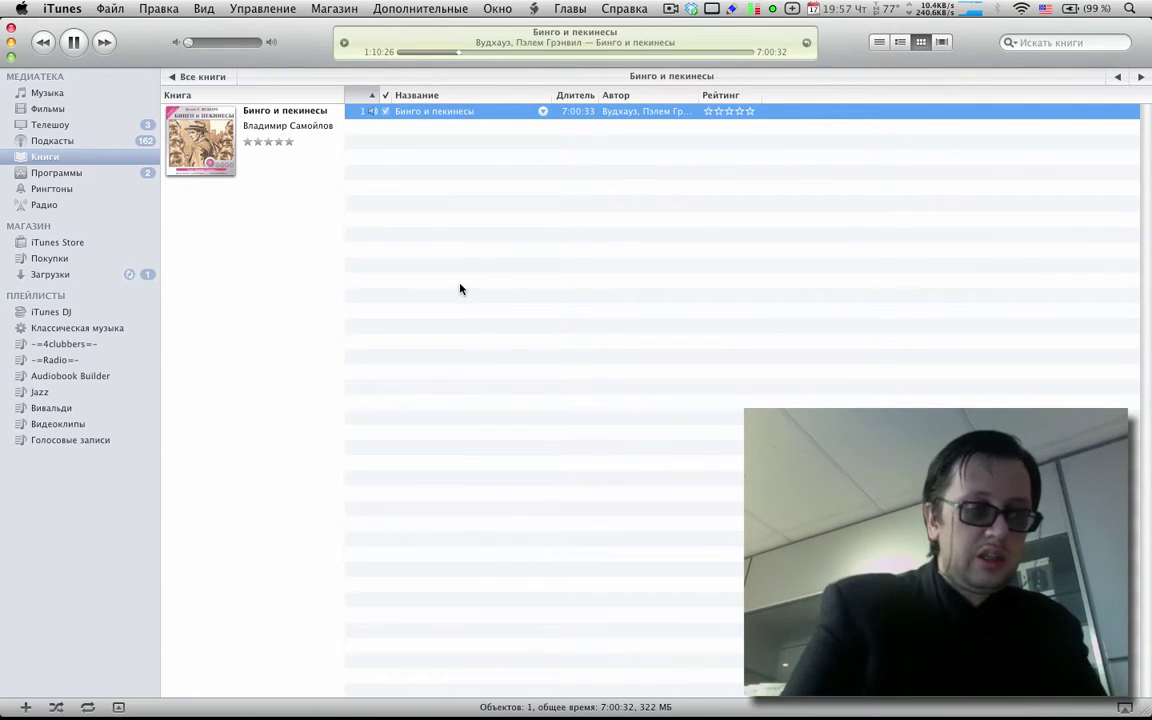
Step: Pause the audiobook and quit iTunes, ending the podcast downloads in progress
key(super+q)
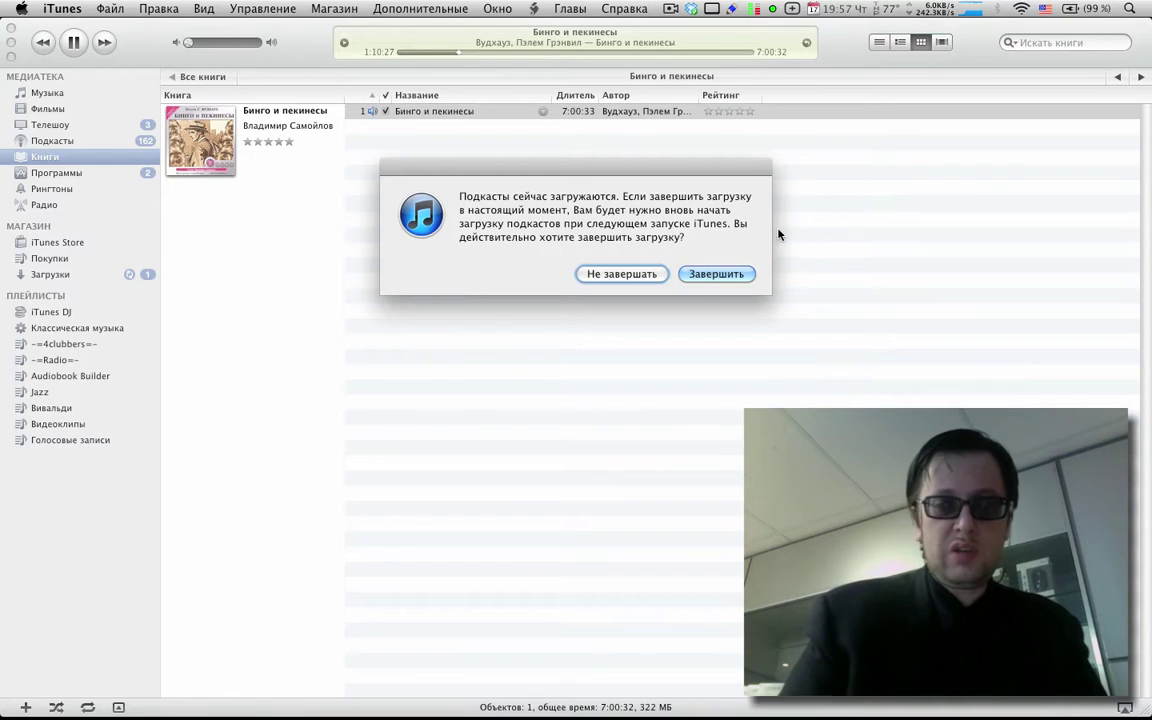
click(716, 274)
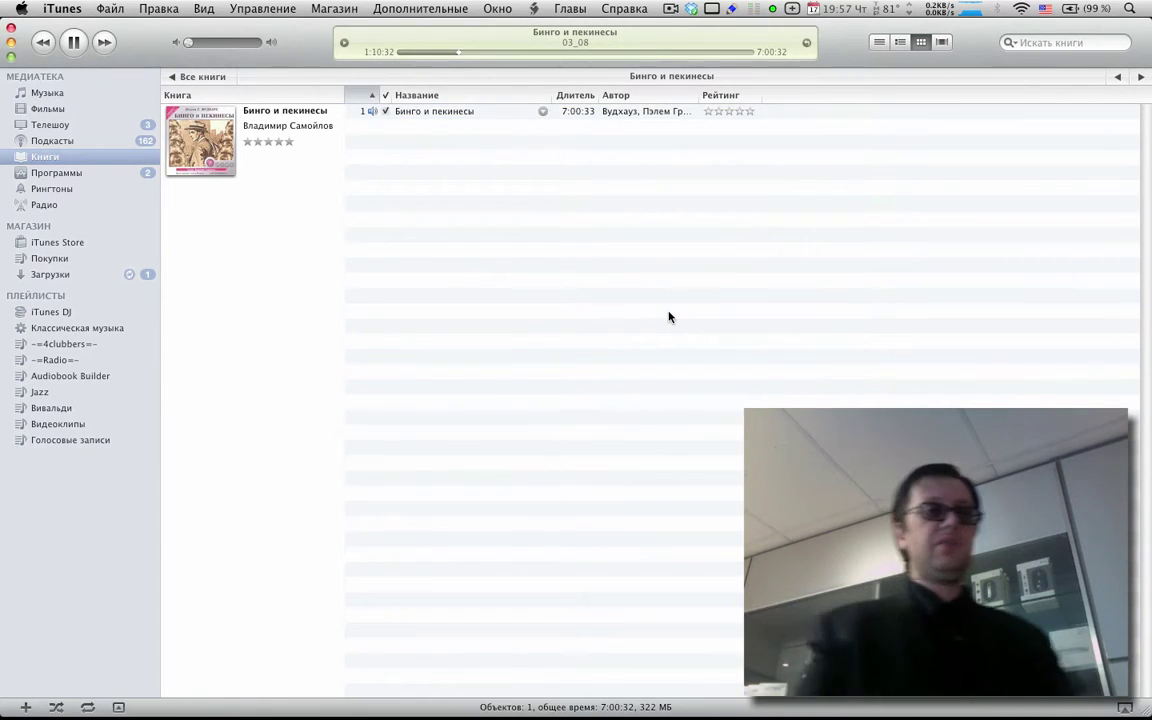
click(70, 44)
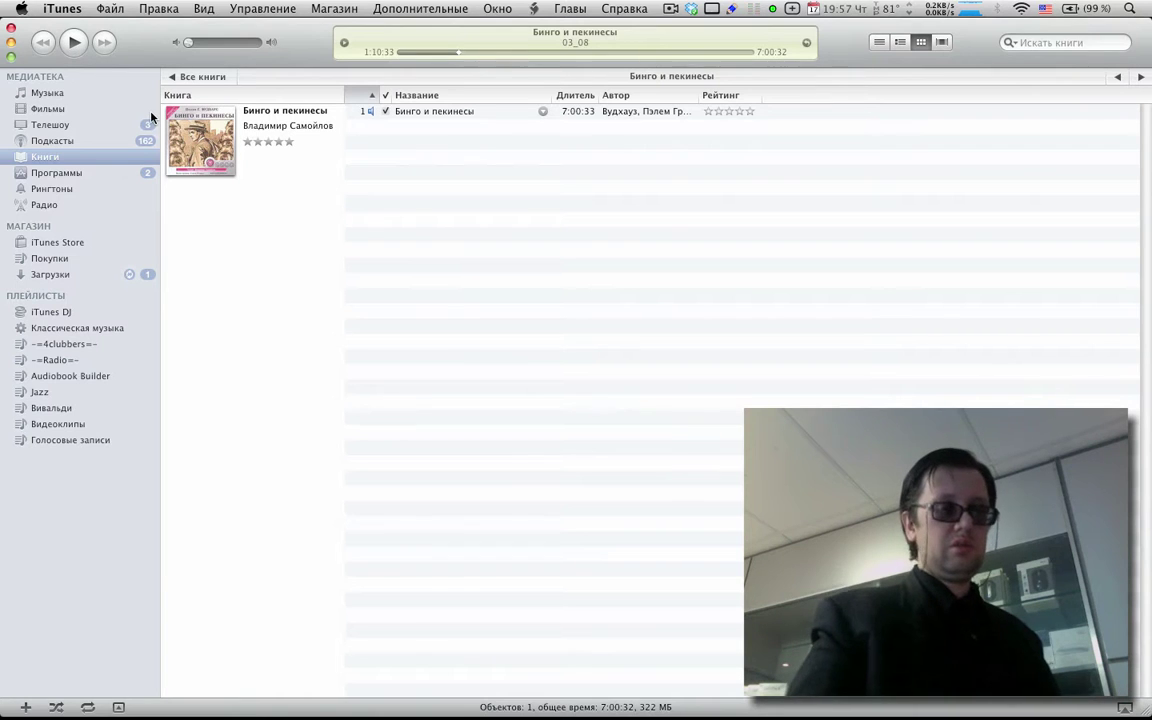
key(super+q)
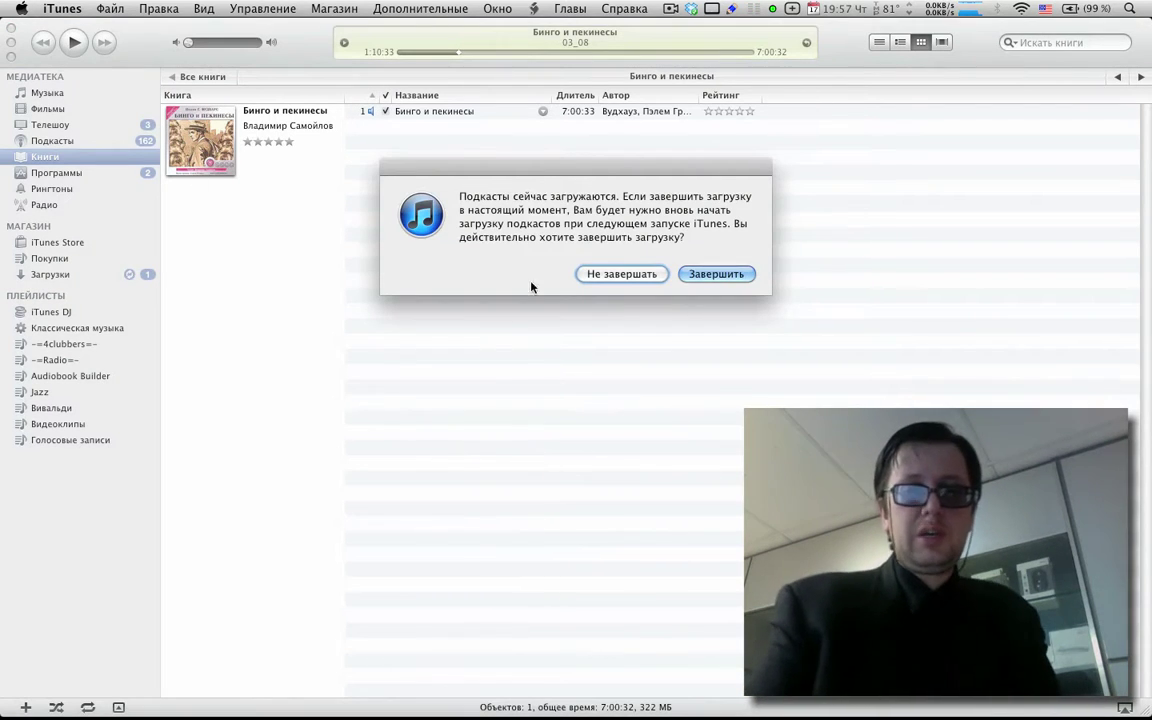
click(688, 273)
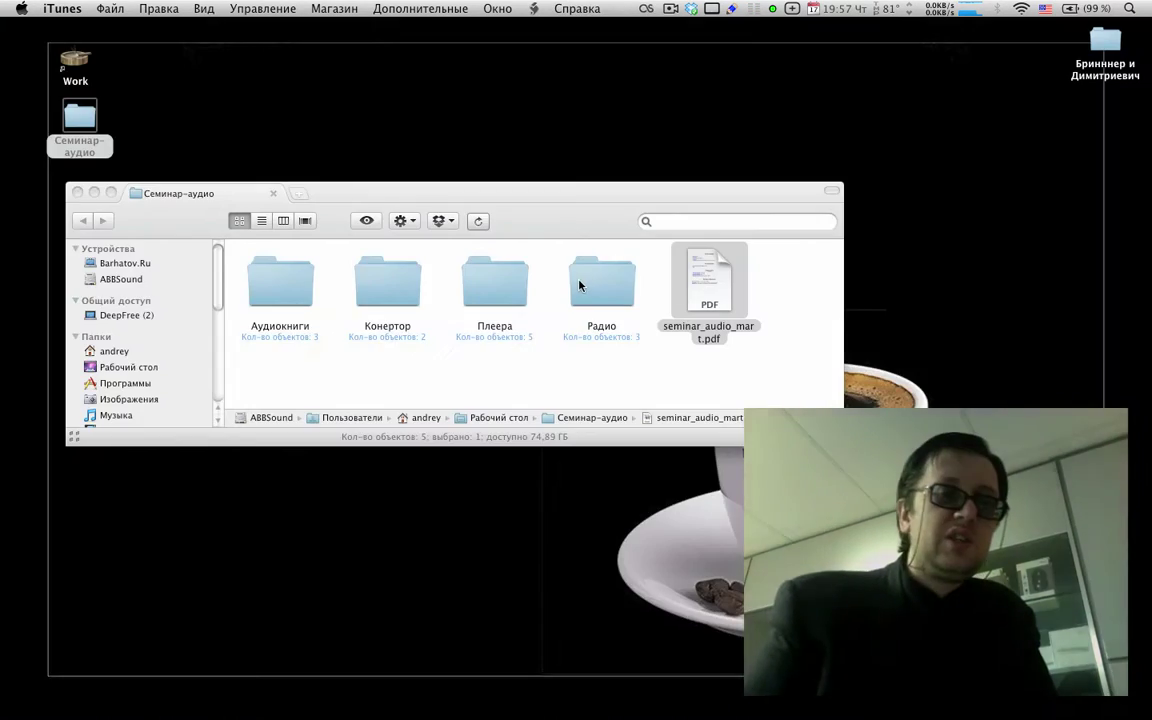
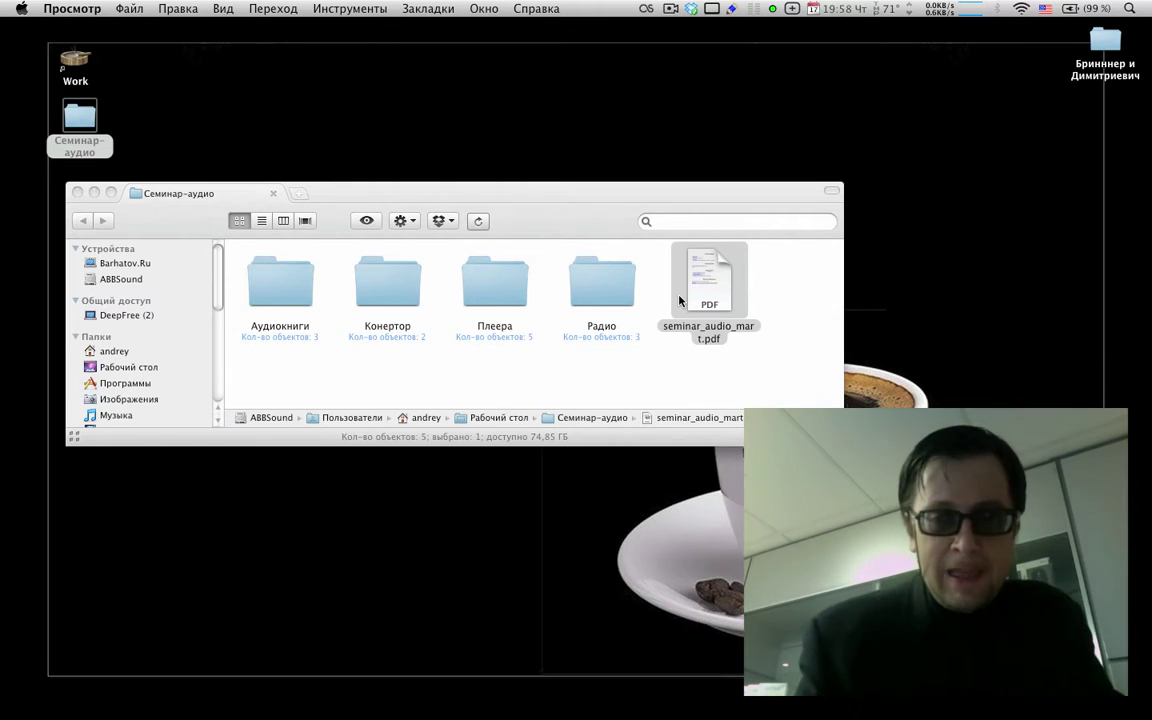
Step: Launch Audiobook Builder from the Аудиокниги folder and create a project named Untitled.abbuilder on the desktop
double_click(282, 296)
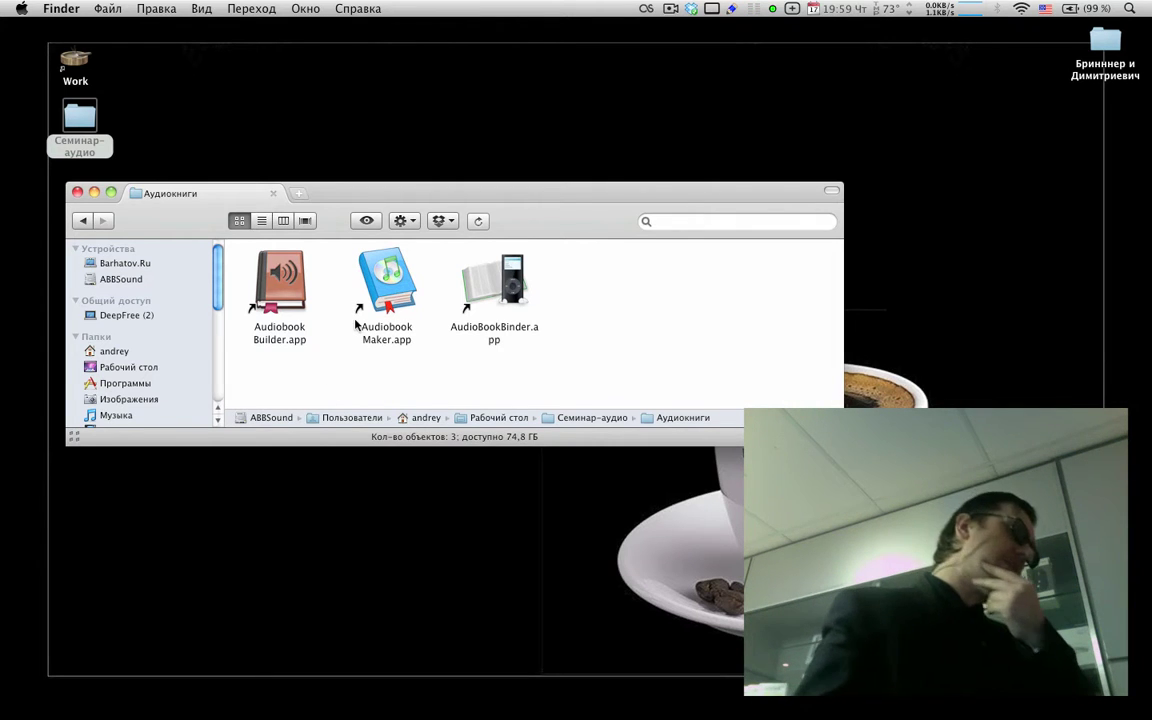
double_click(284, 290)
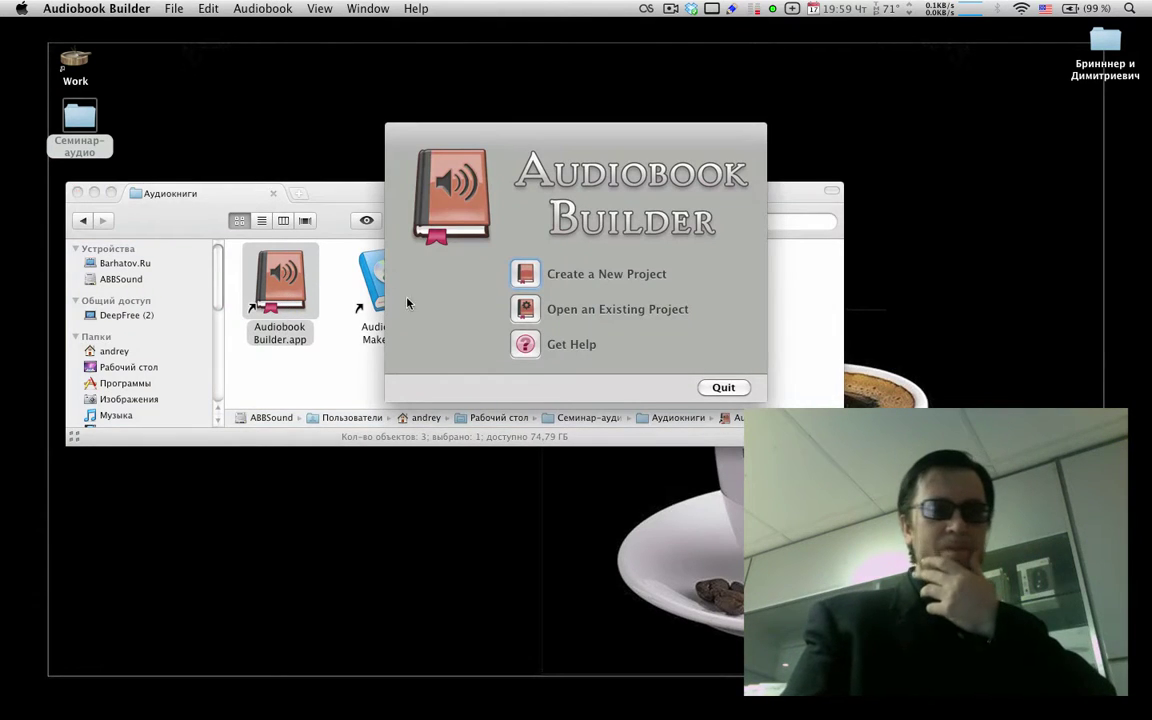
click(525, 273)
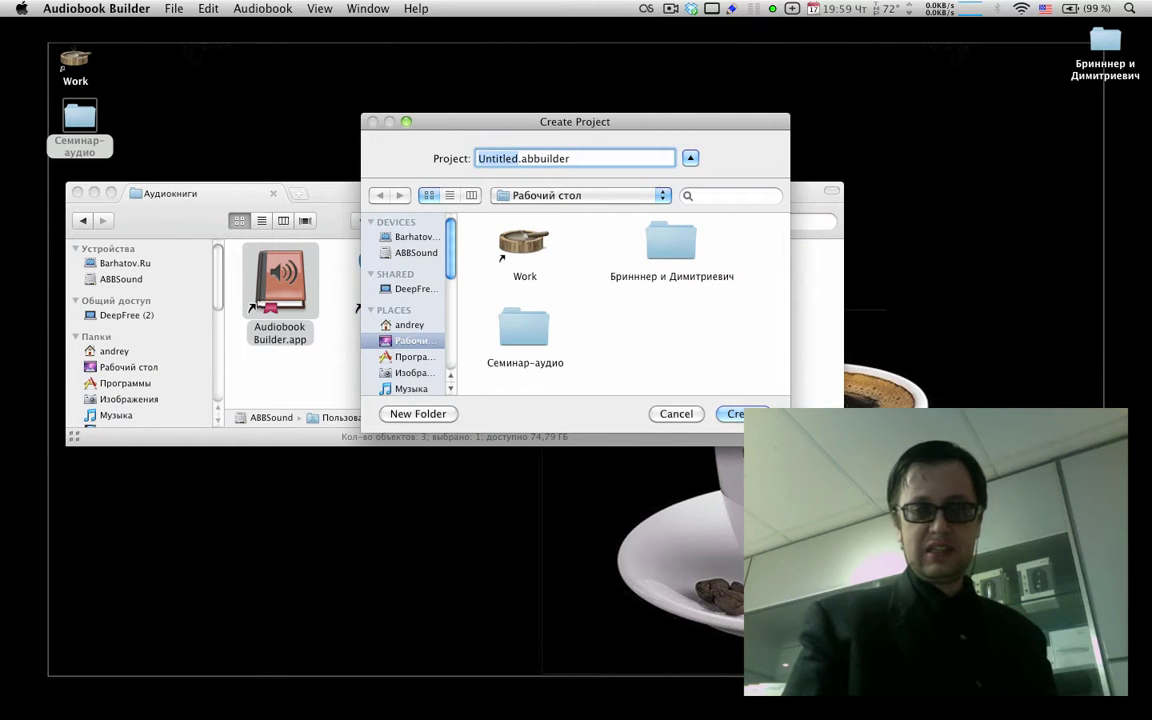
click(740, 413)
Step: Arrange the project window and a narrower, taller Finder window side by side without overlap
drag(828, 301, 777, 171)
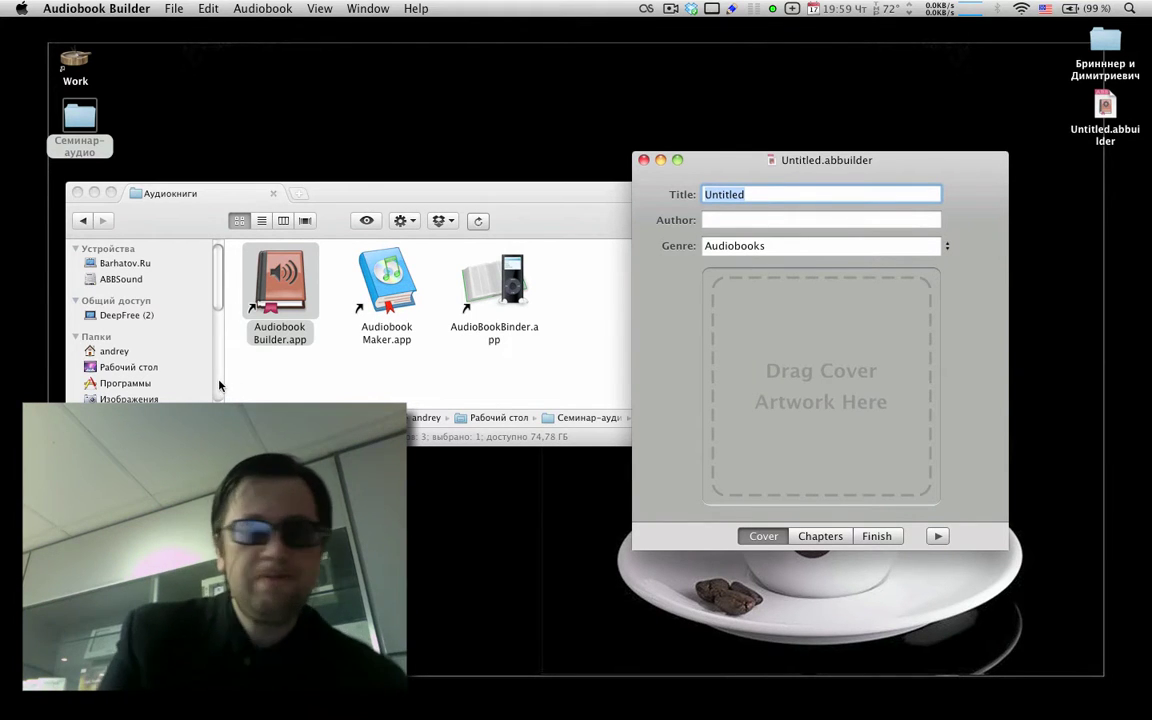
drag(176, 224, 119, 141)
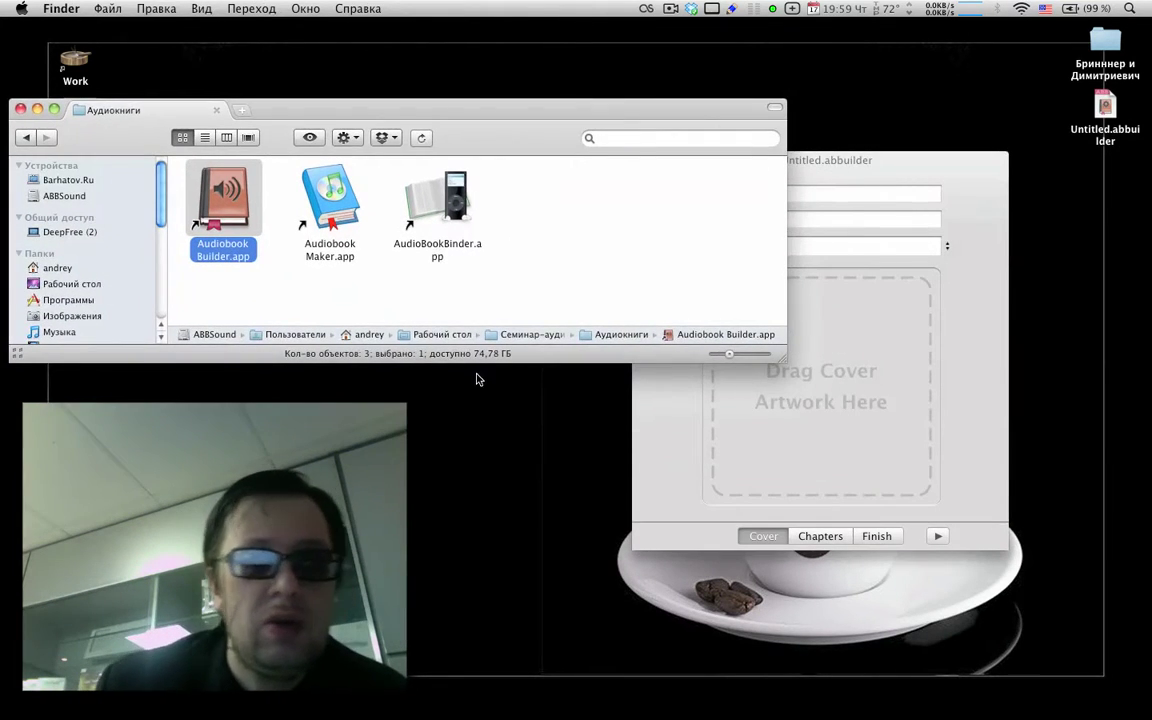
drag(787, 362, 591, 562)
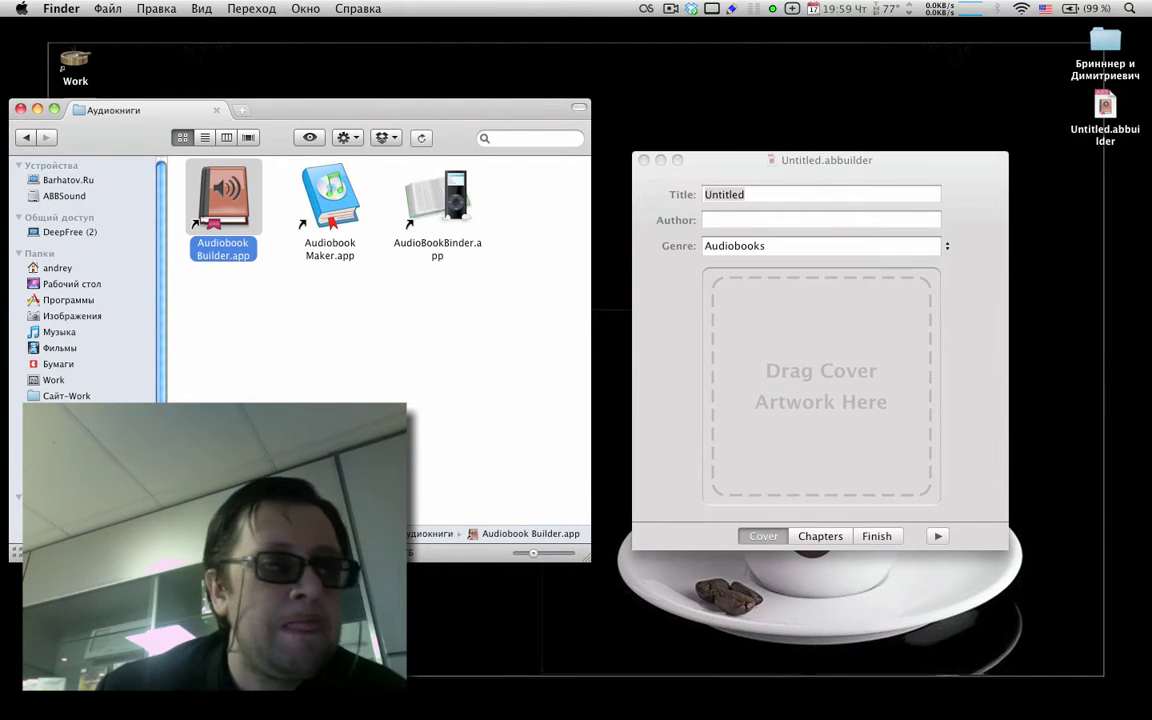
Step: Open the album folder 2010 – Любовь и Свобода under Музыка, Lossy, Blondrock in Finder
click(62, 333)
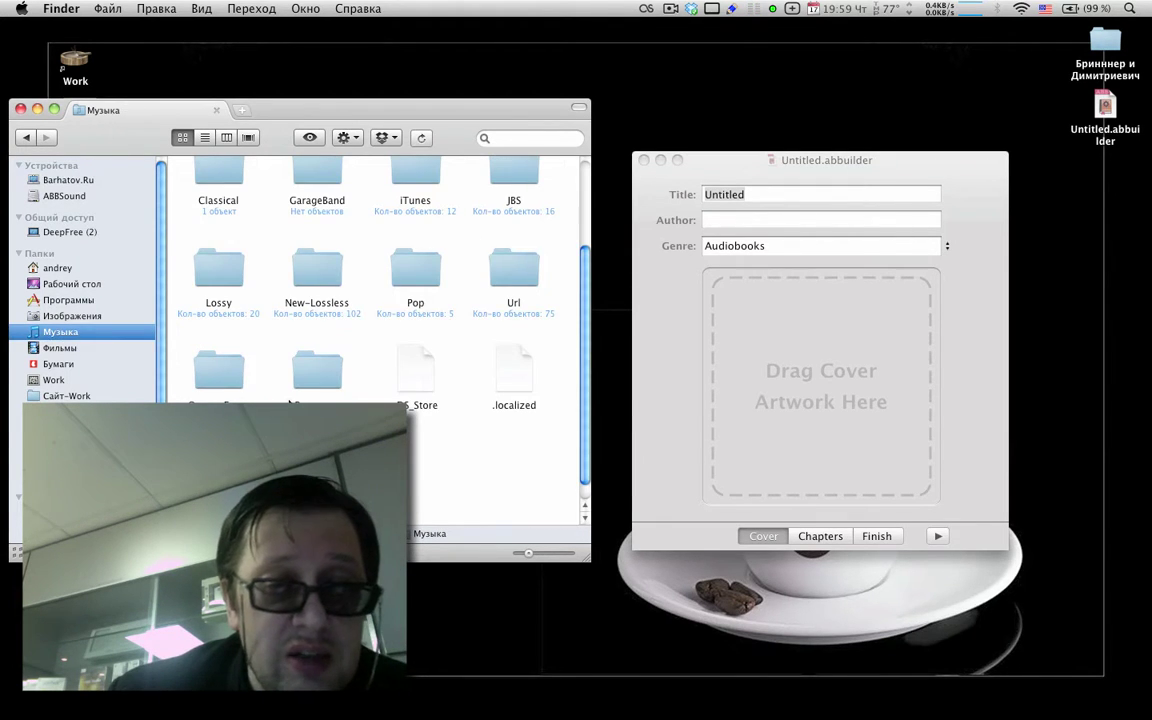
double_click(214, 267)
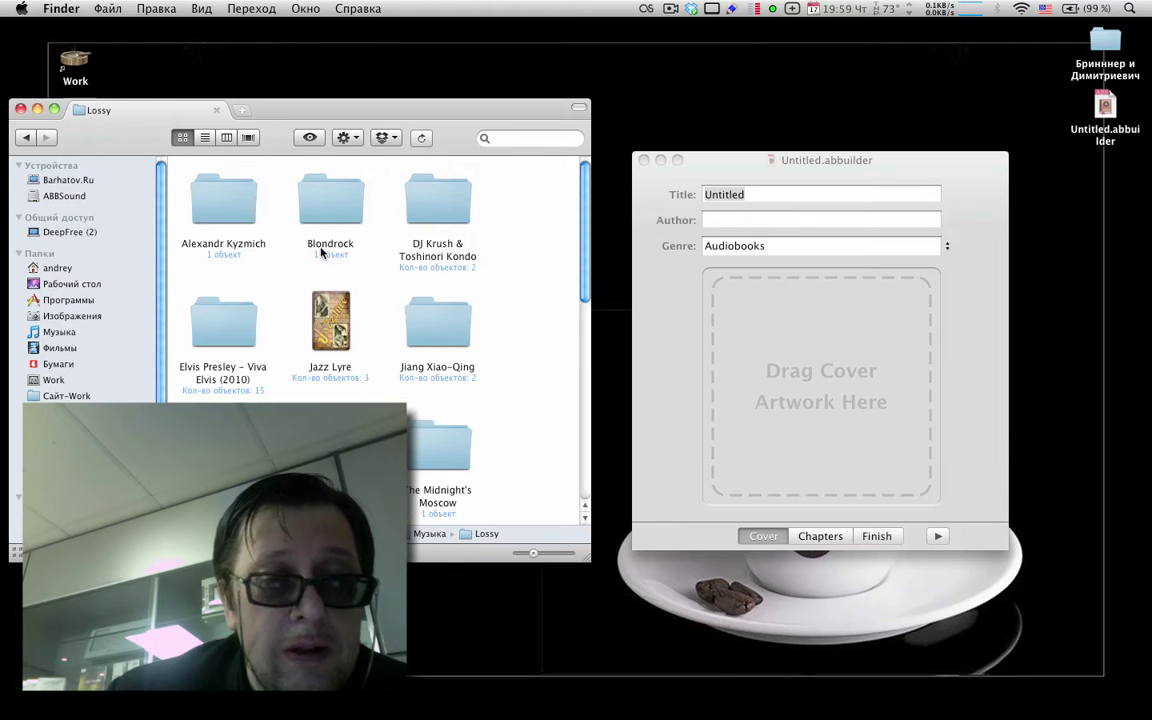
double_click(340, 210)
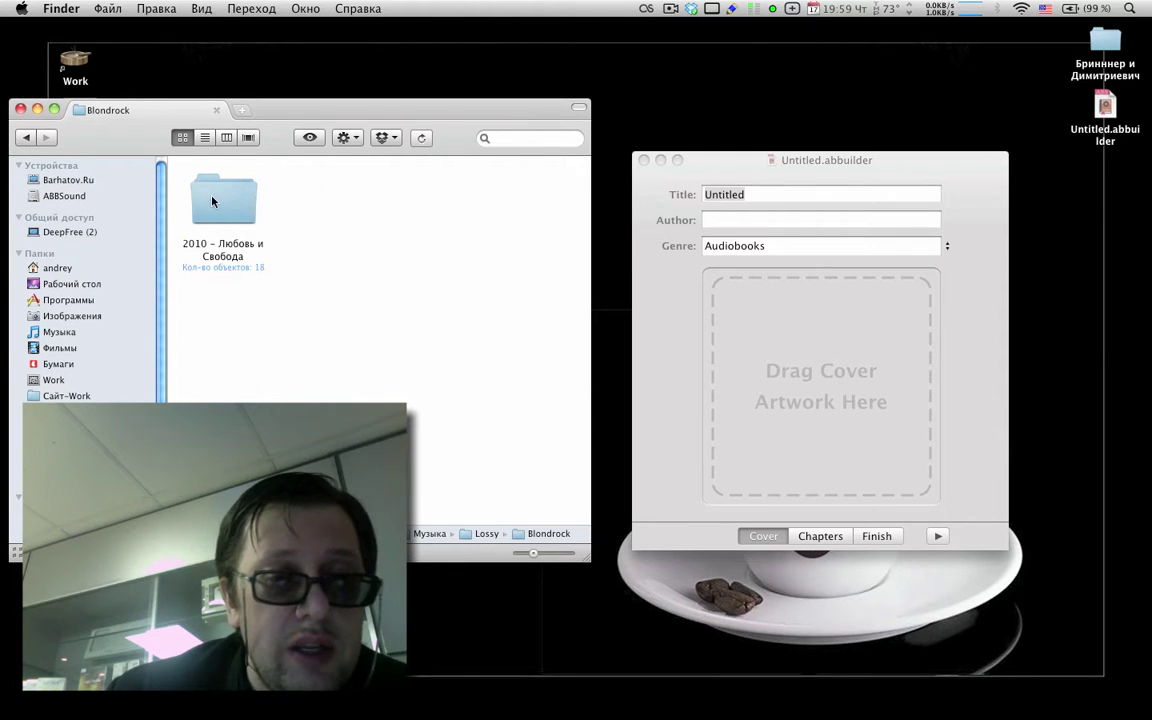
drag(225, 217, 774, 378)
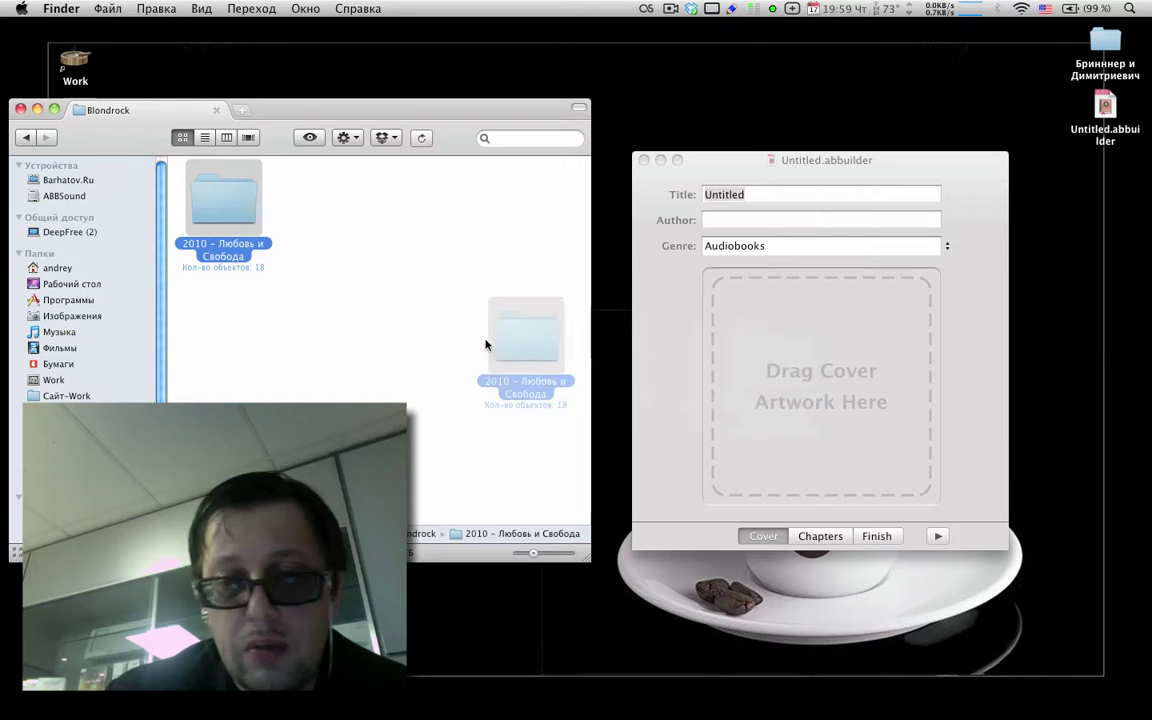
double_click(221, 218)
Step: Use cover.jpg from the album's Covers & Info folder as the audiobook project's cover artwork
scroll(530, 290, down, 10)
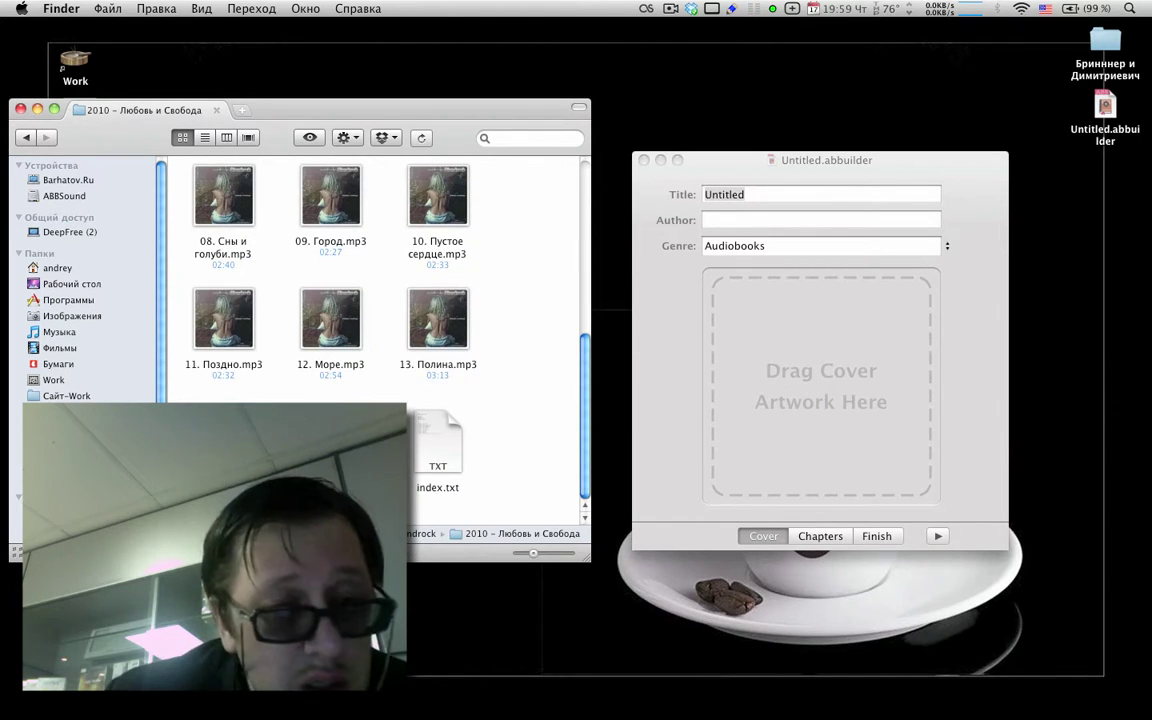
scroll(375, 330, up, 10)
click(222, 232)
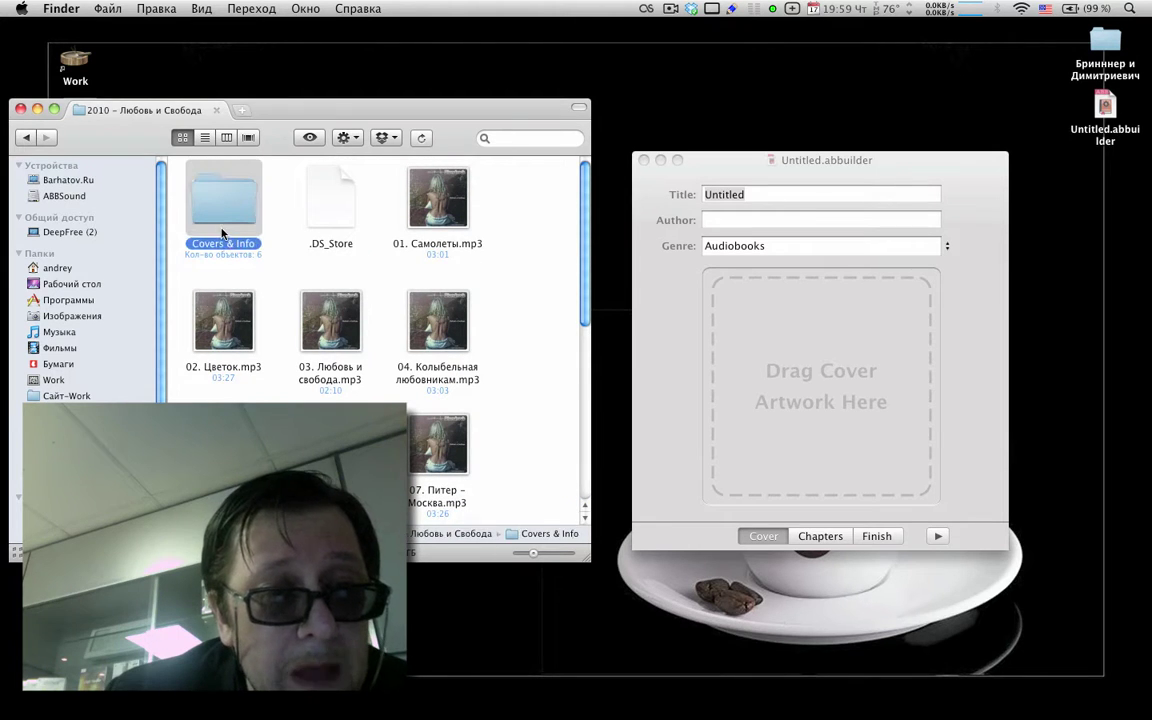
double_click(224, 224)
drag(318, 318, 812, 306)
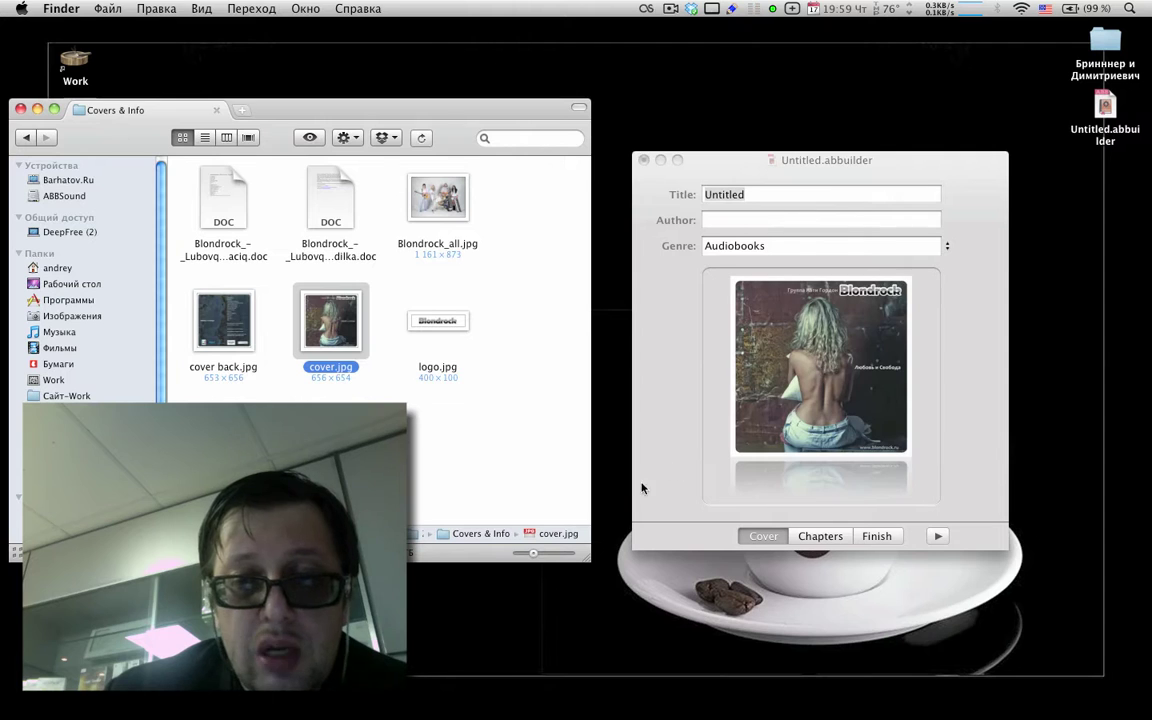
key(Right)
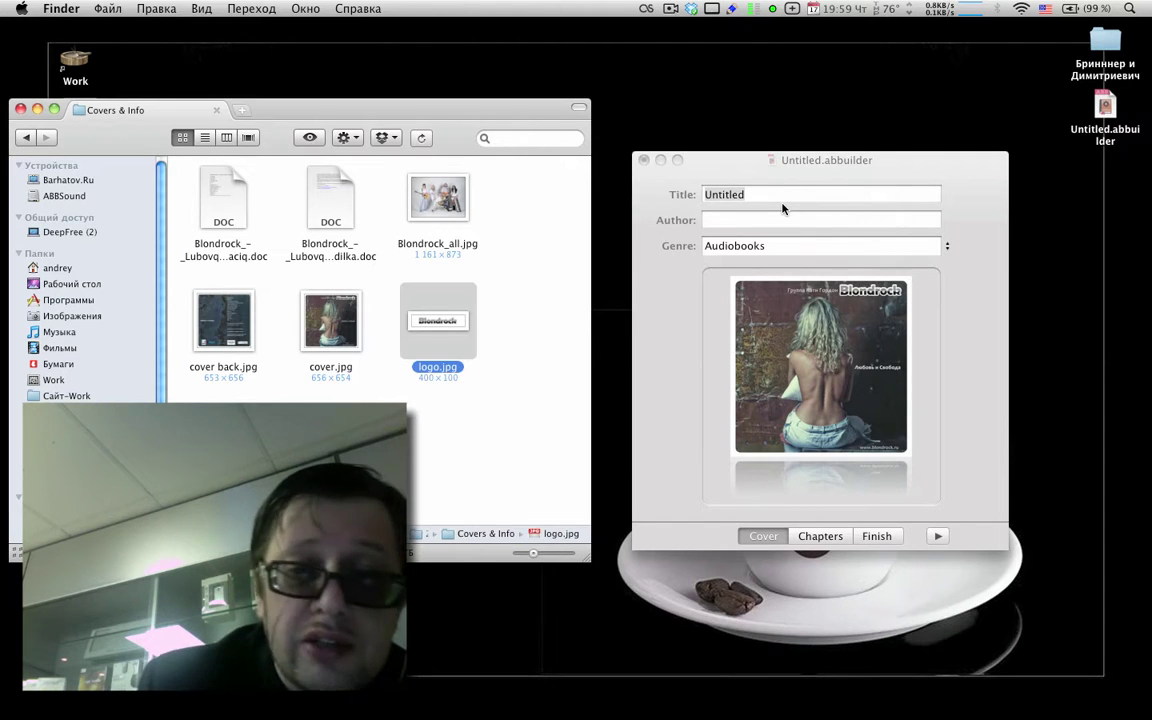
Step: Set the audiobook's title to yyyyyy and enter the artist's full name in Cyrillic as the author
click(781, 200)
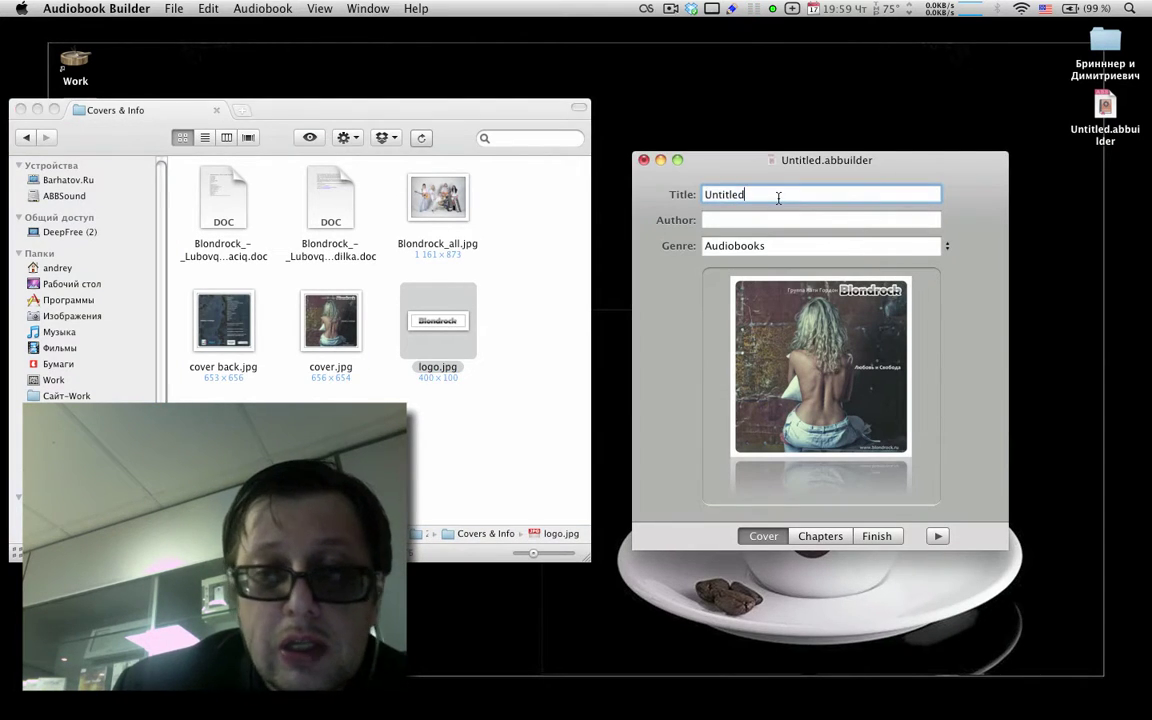
text(yyyyy)
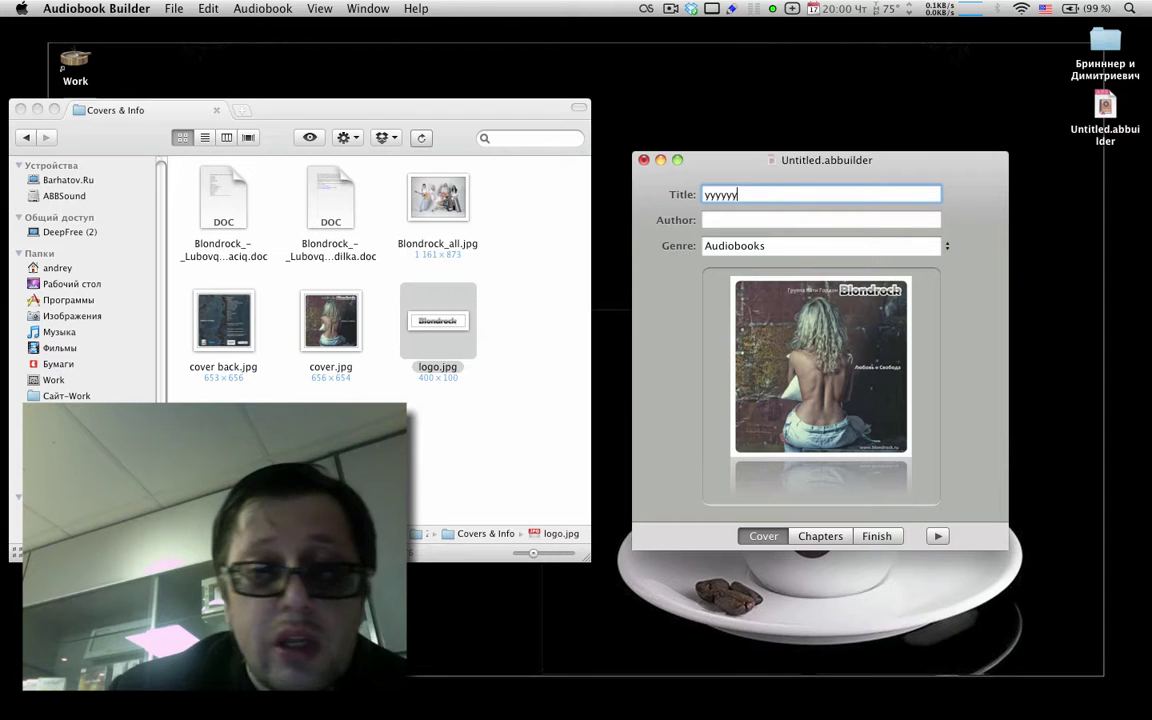
click(730, 220)
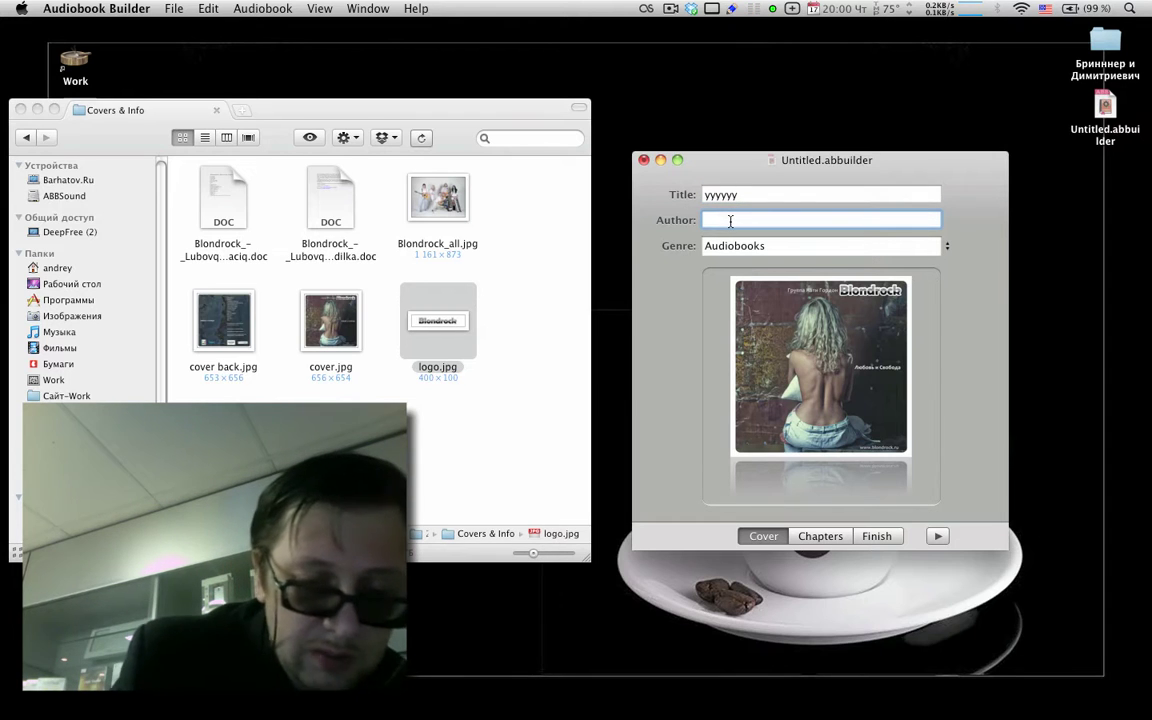
text(Rfnz Ujhljy)
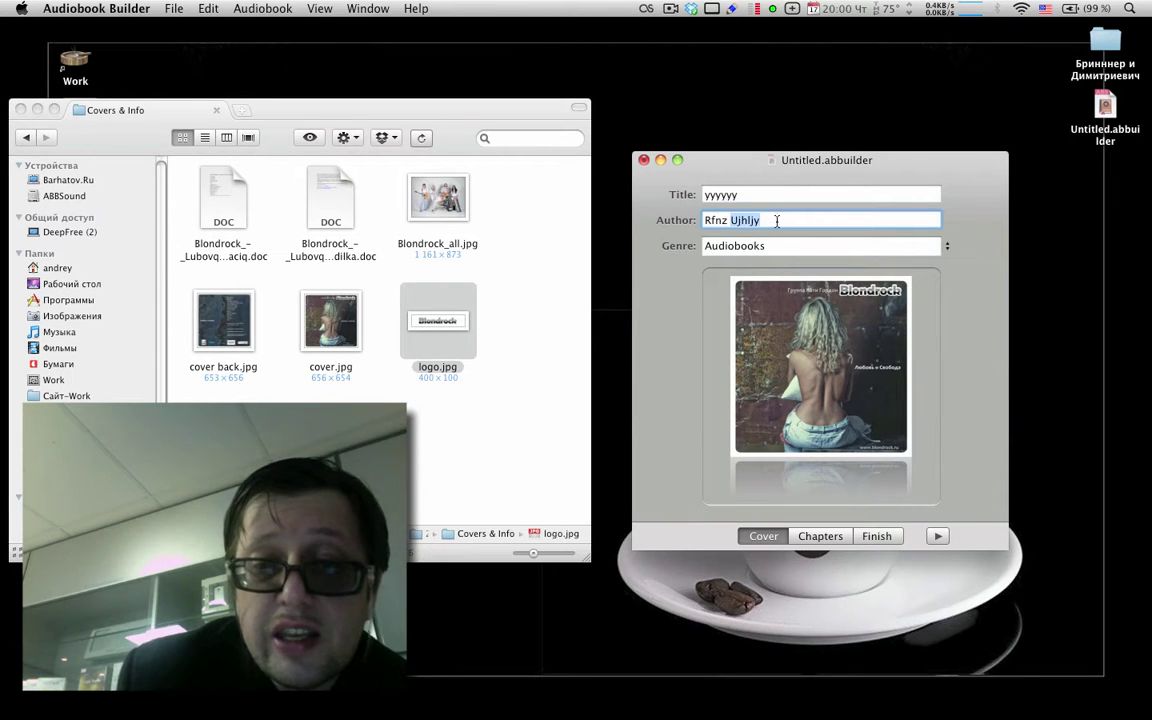
key(super+a)
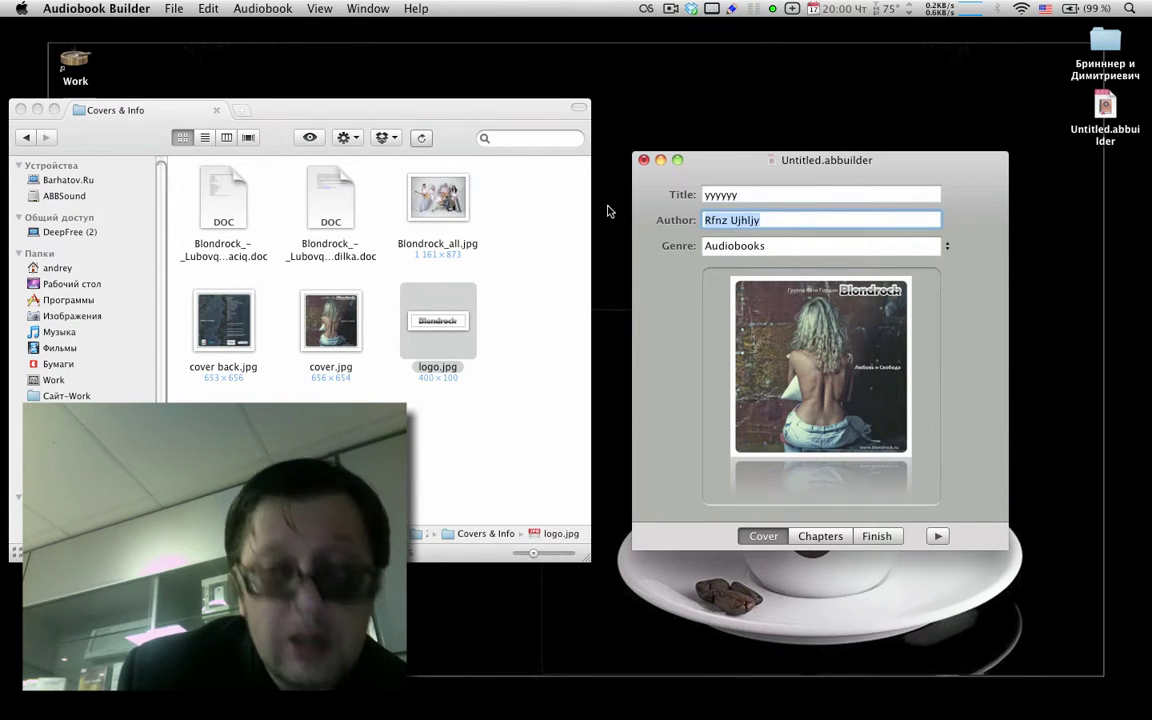
text(Катя Гордон)
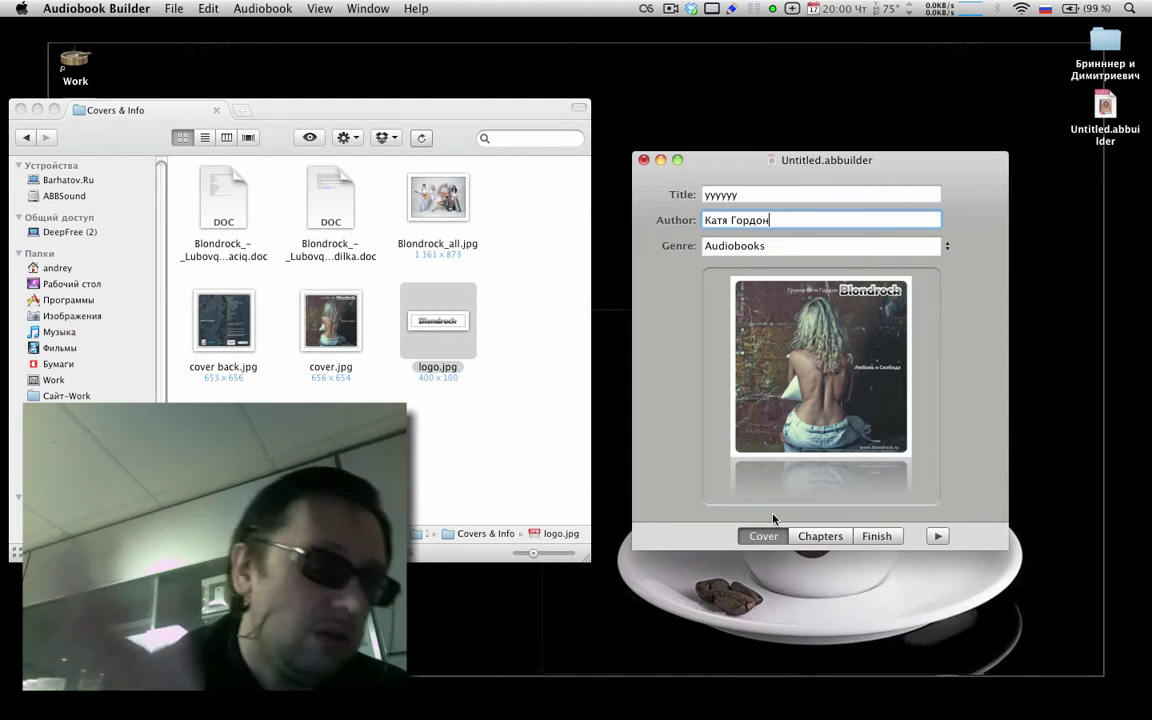
Step: Show the project's chapters and try to select the tracks in the 2010 – Любовь и Свобода folder
click(822, 538)
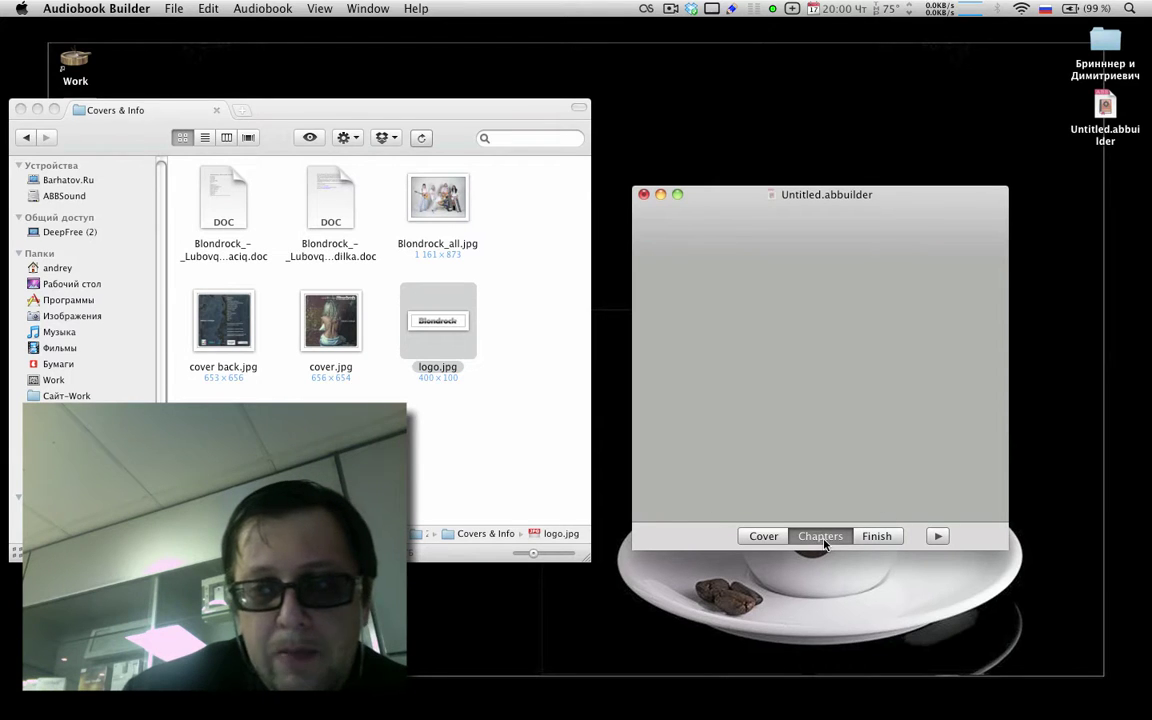
click(25, 137)
drag(480, 283, 190, 525)
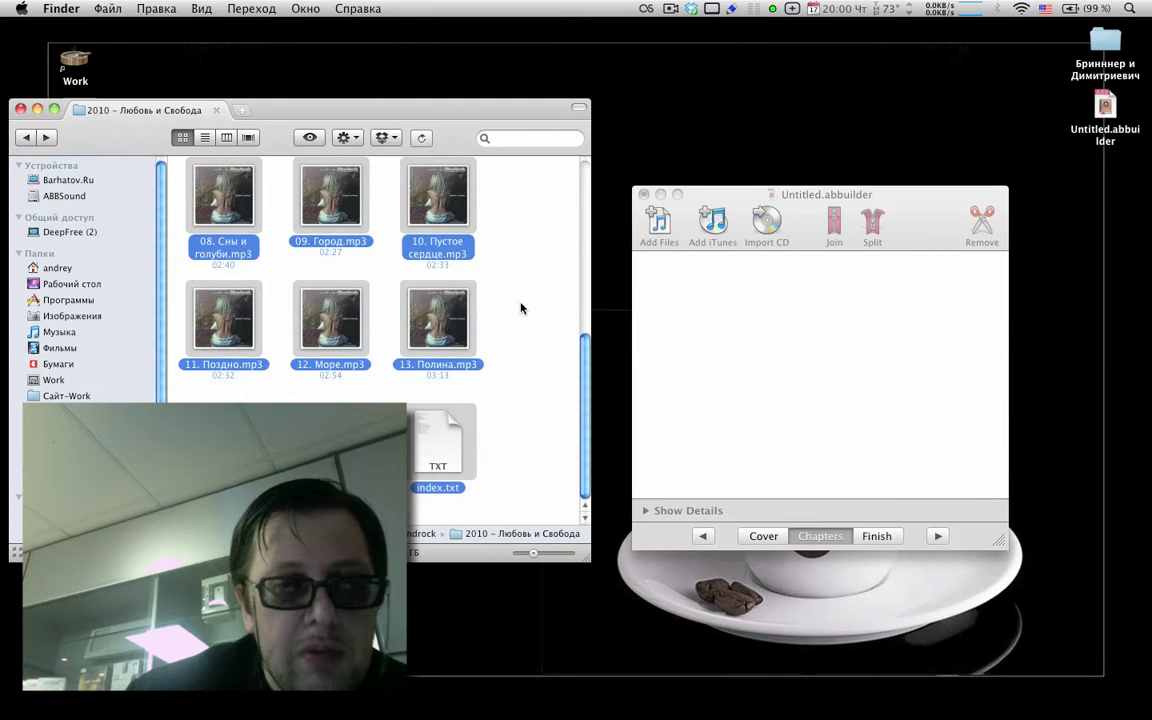
scroll(520, 308, up, 5)
drag(468, 300, 599, 302)
click(431, 280)
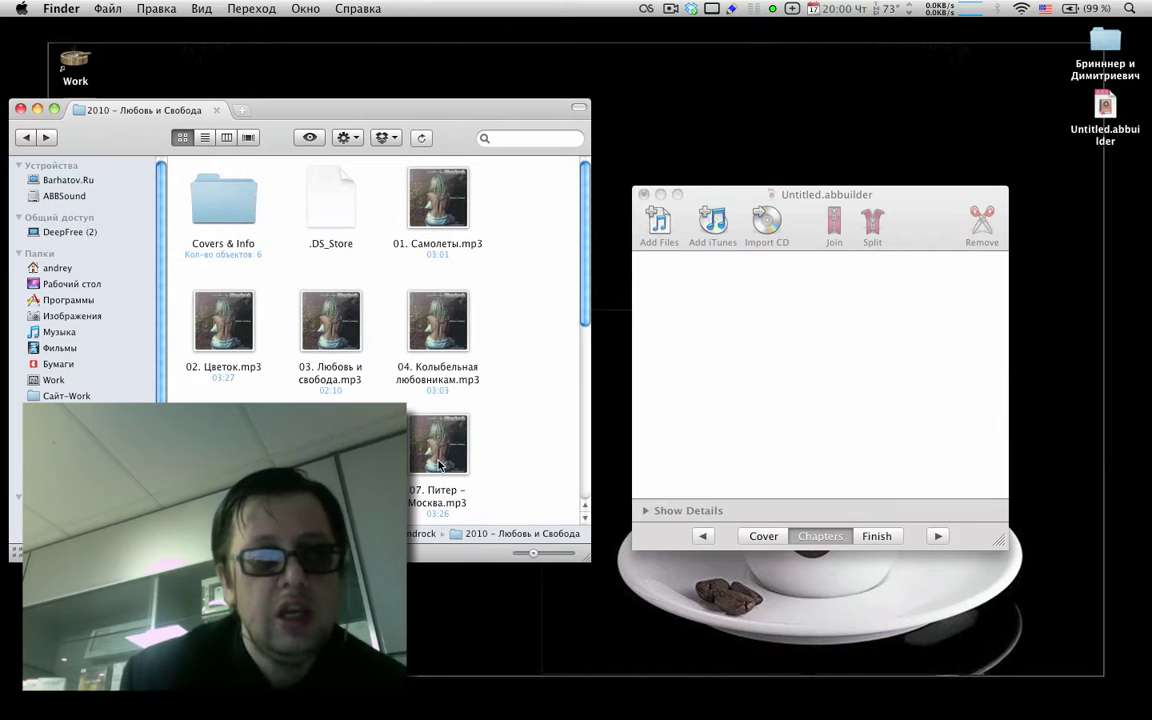
Step: Add the entire contents of the album folder to the project's chapters and dismiss the error report
drag(514, 165, 190, 600)
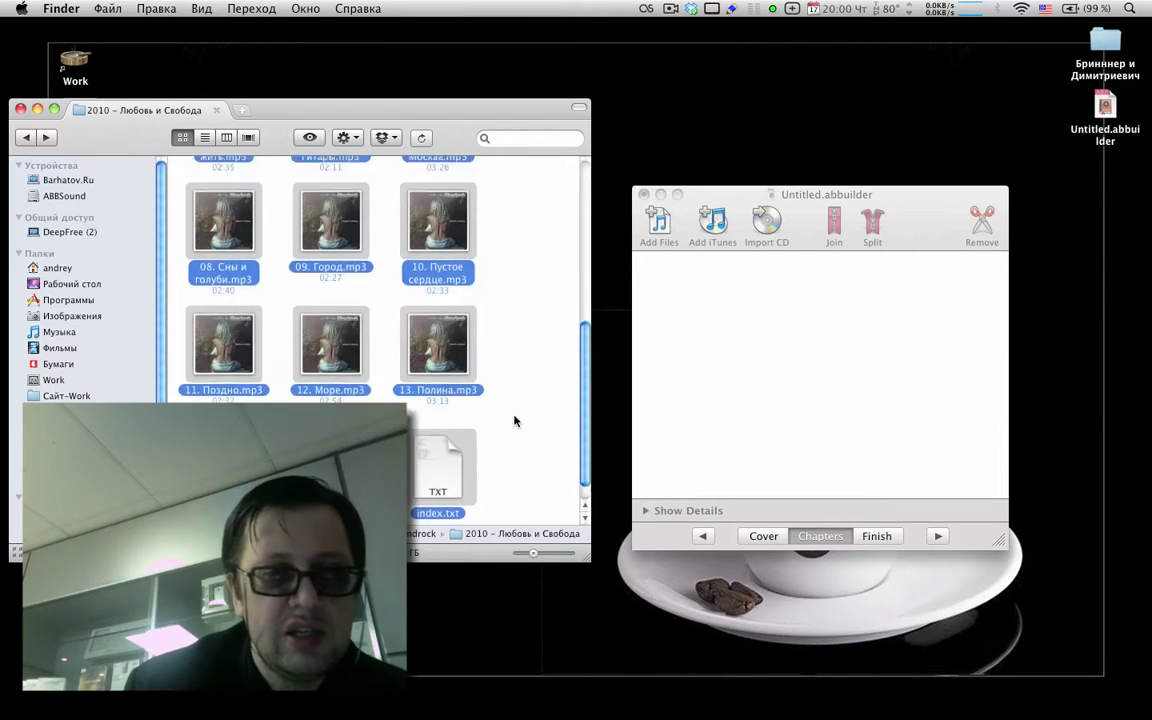
key(super+a)
scroll(514, 421, up, 5)
drag(445, 225, 708, 292)
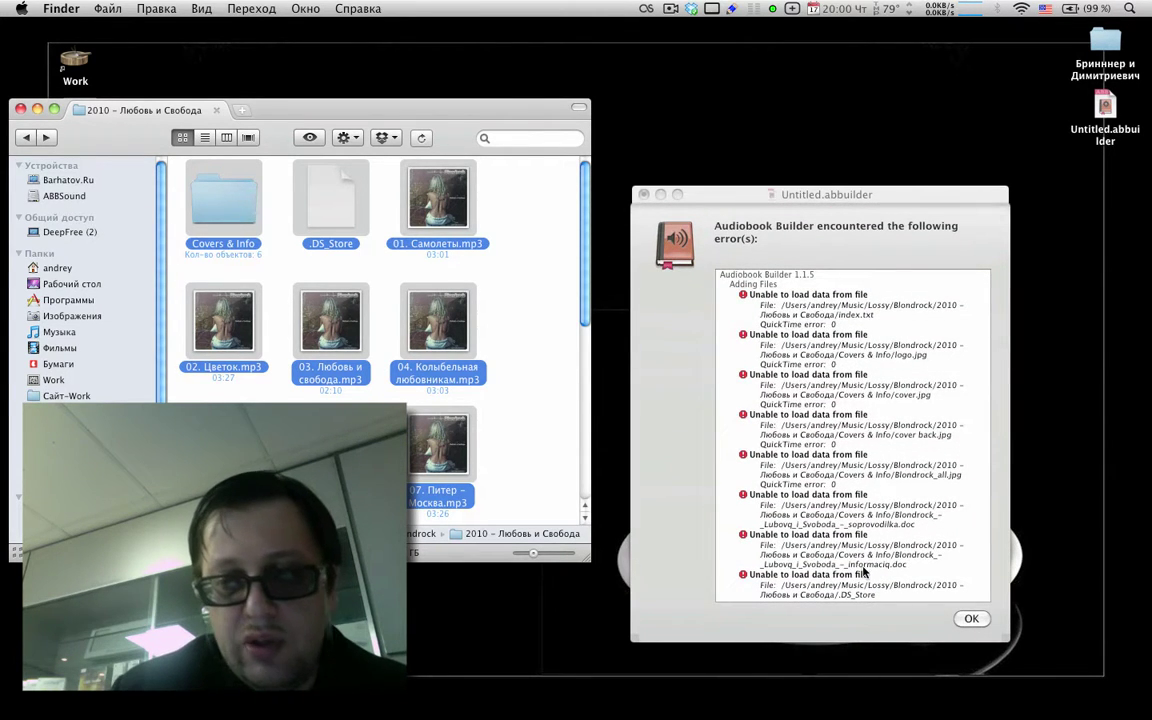
click(970, 618)
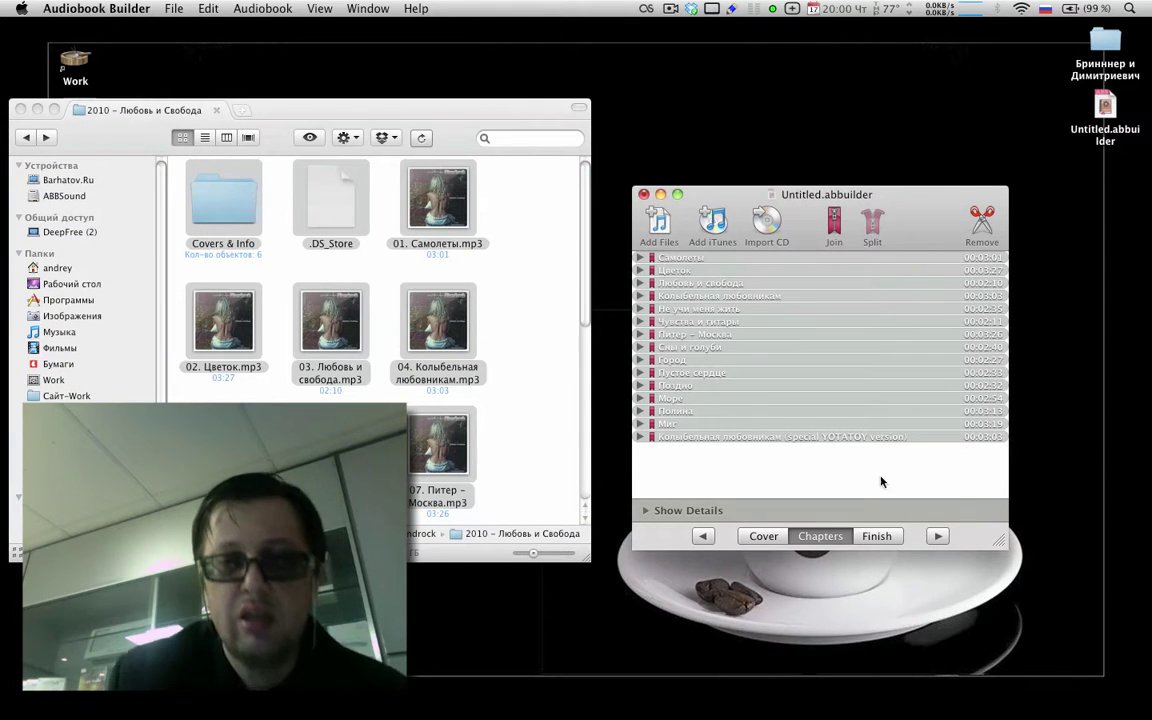
Step: Expand the chapter Самолеты, select the audio file inside it, and show the file's details
click(790, 490)
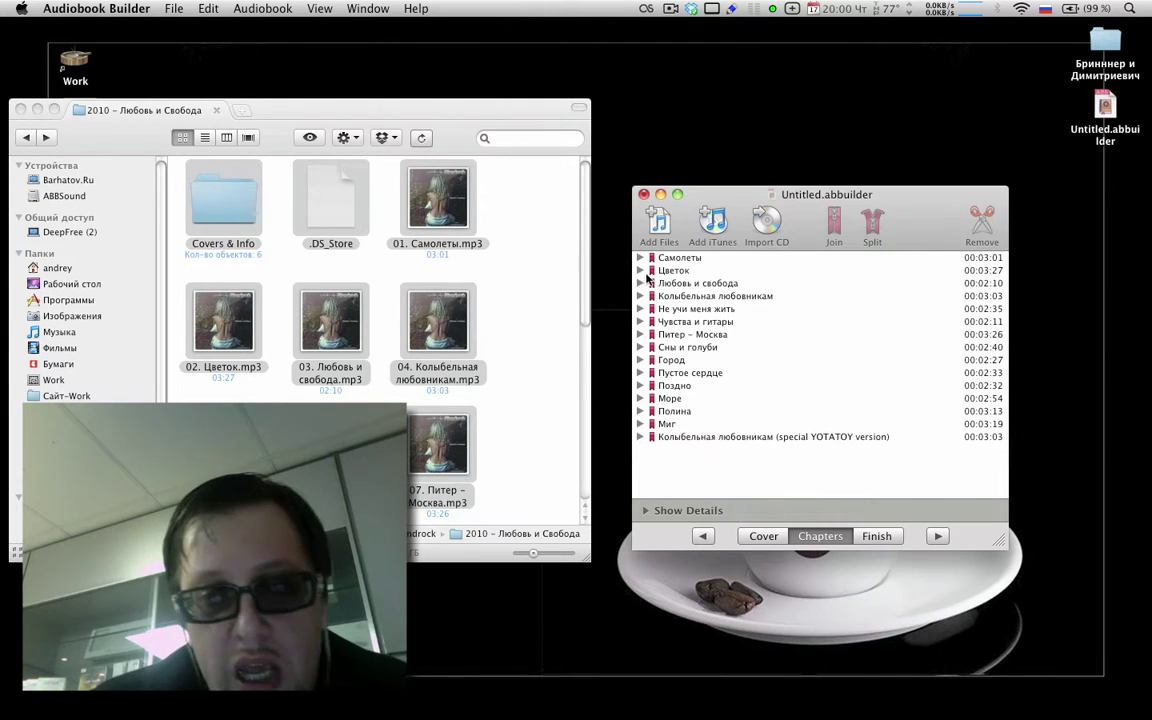
click(640, 258)
click(692, 270)
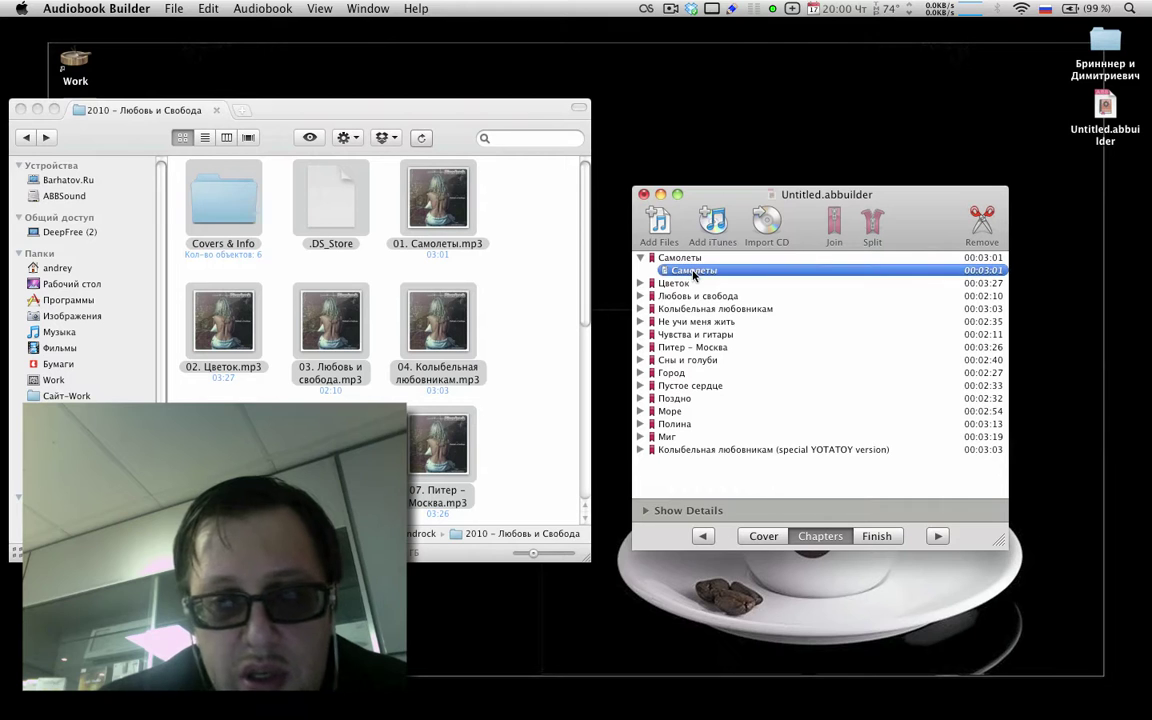
click(648, 512)
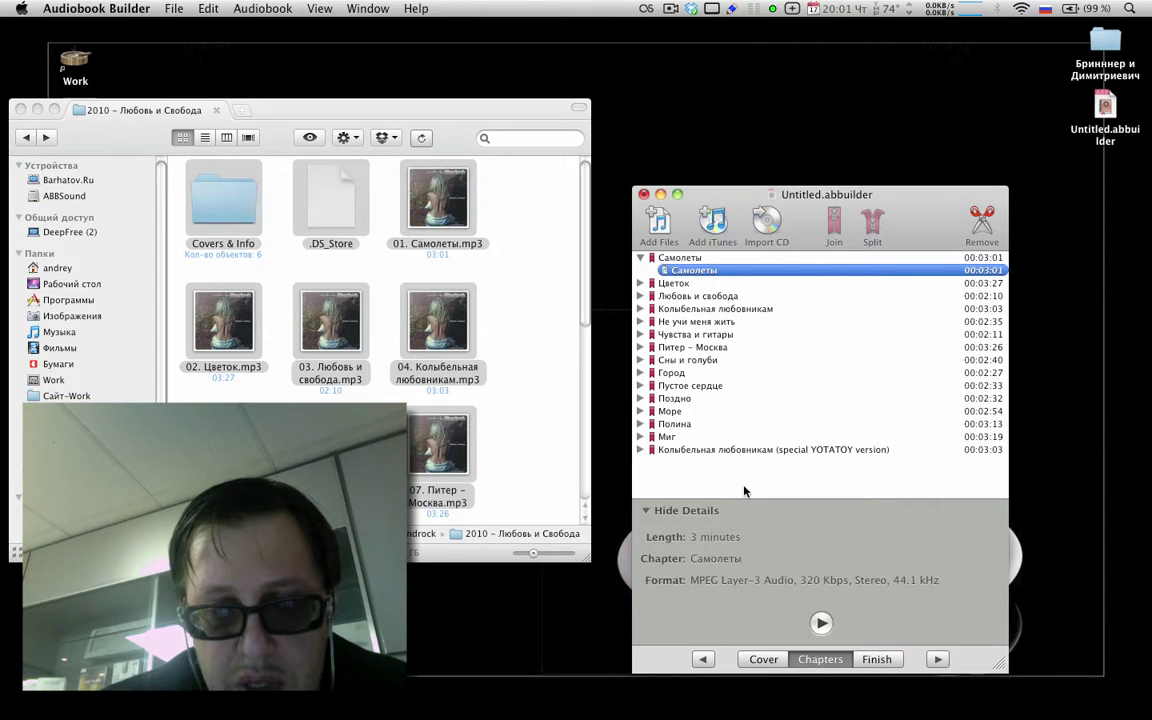
Step: Move the track Любовь и свобода into the chapter Самолеты, above that chapter's existing track
drag(794, 199, 780, 91)
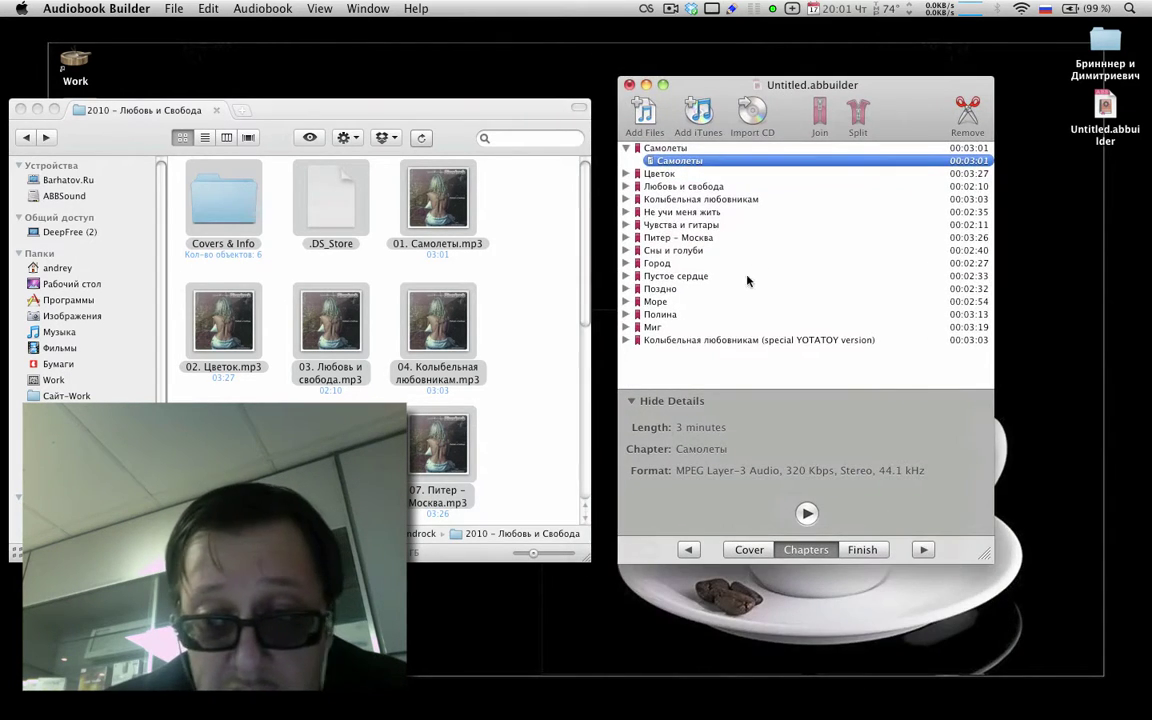
click(666, 148)
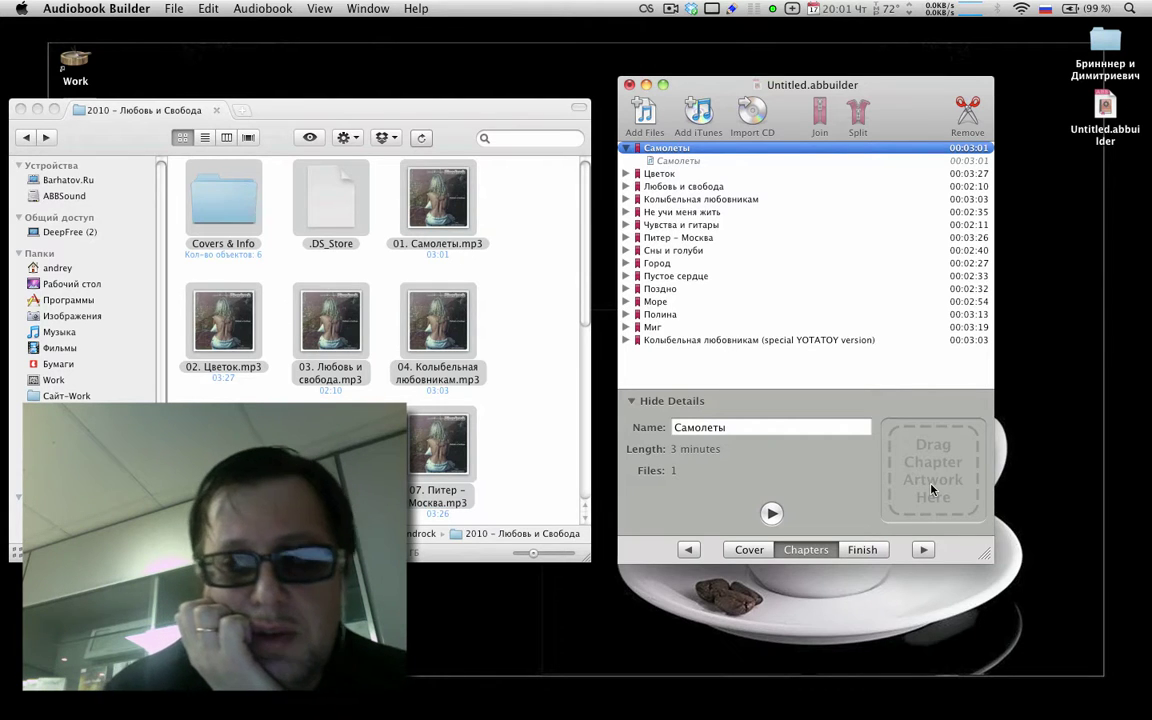
click(689, 190)
drag(689, 196, 678, 160)
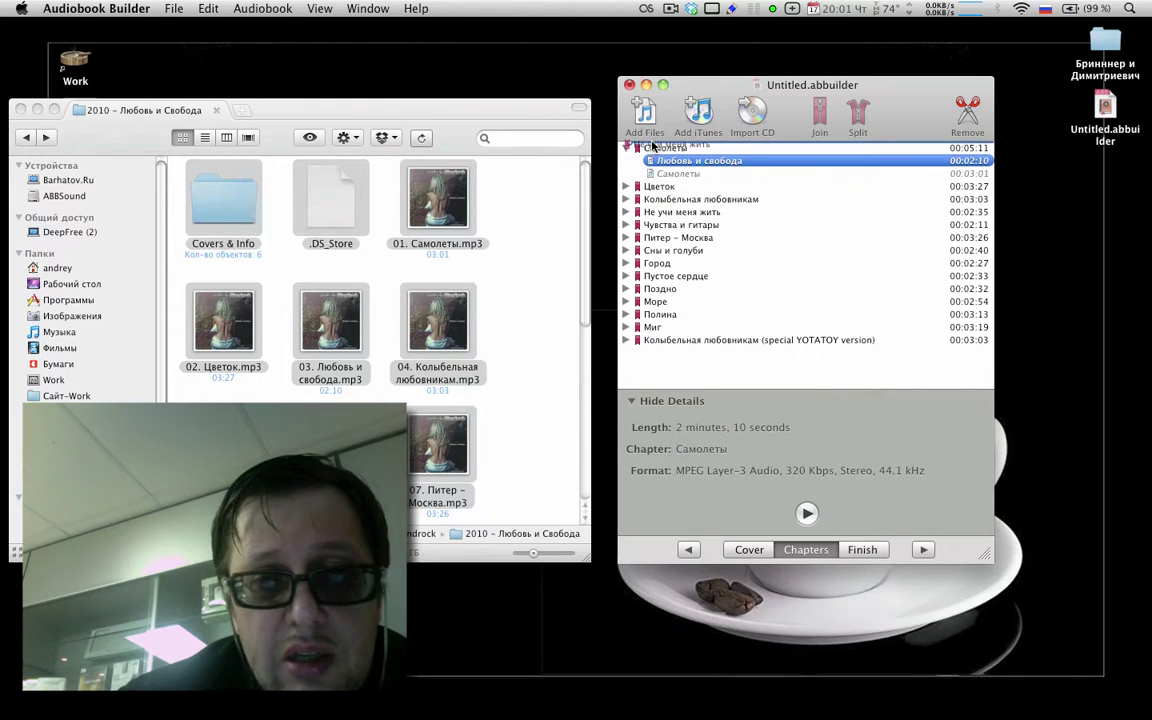
Step: Move the track Цветок into the chapter Не учи меня жить and place the chapter Чувства и гитары above it
drag(650, 188, 668, 214)
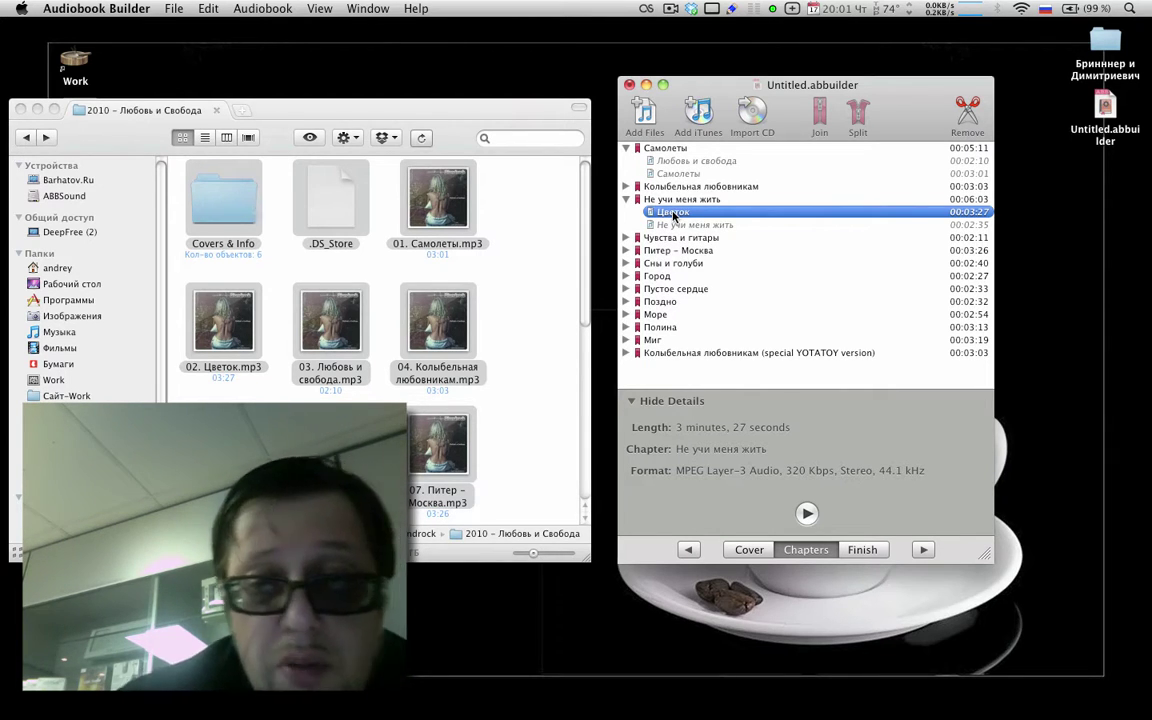
drag(673, 215, 640, 196)
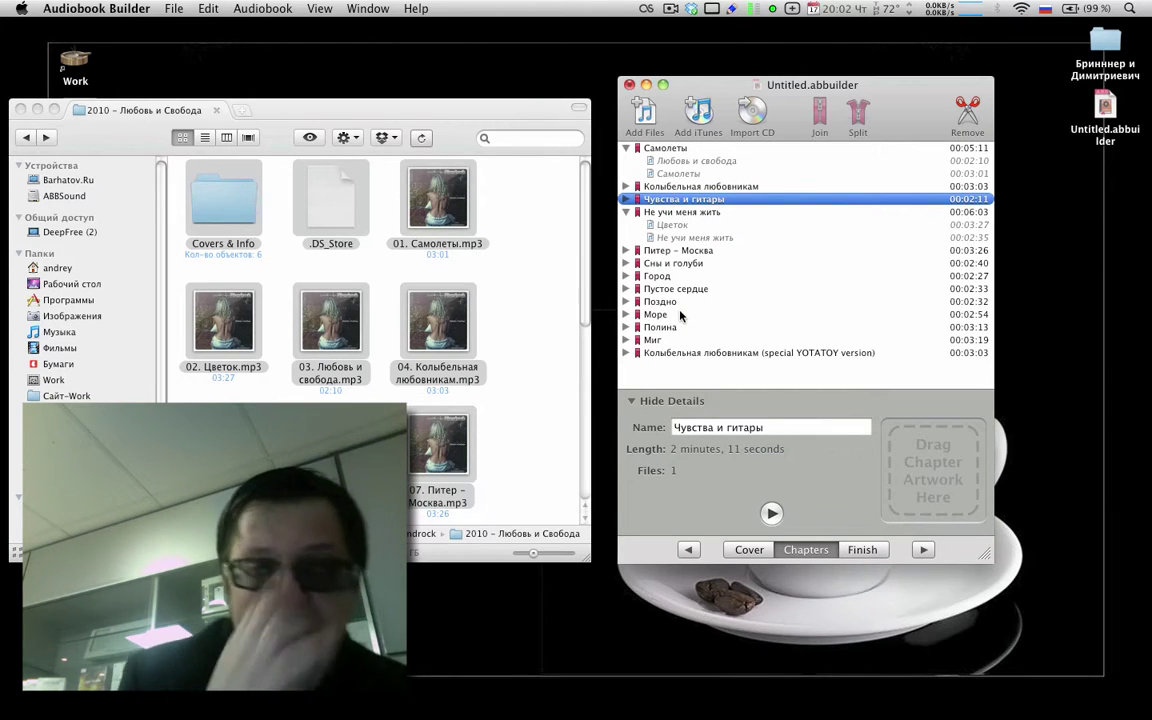
Step: Split the chapter Не учи меня жить into its two tracks and join them again as one chapter
click(685, 212)
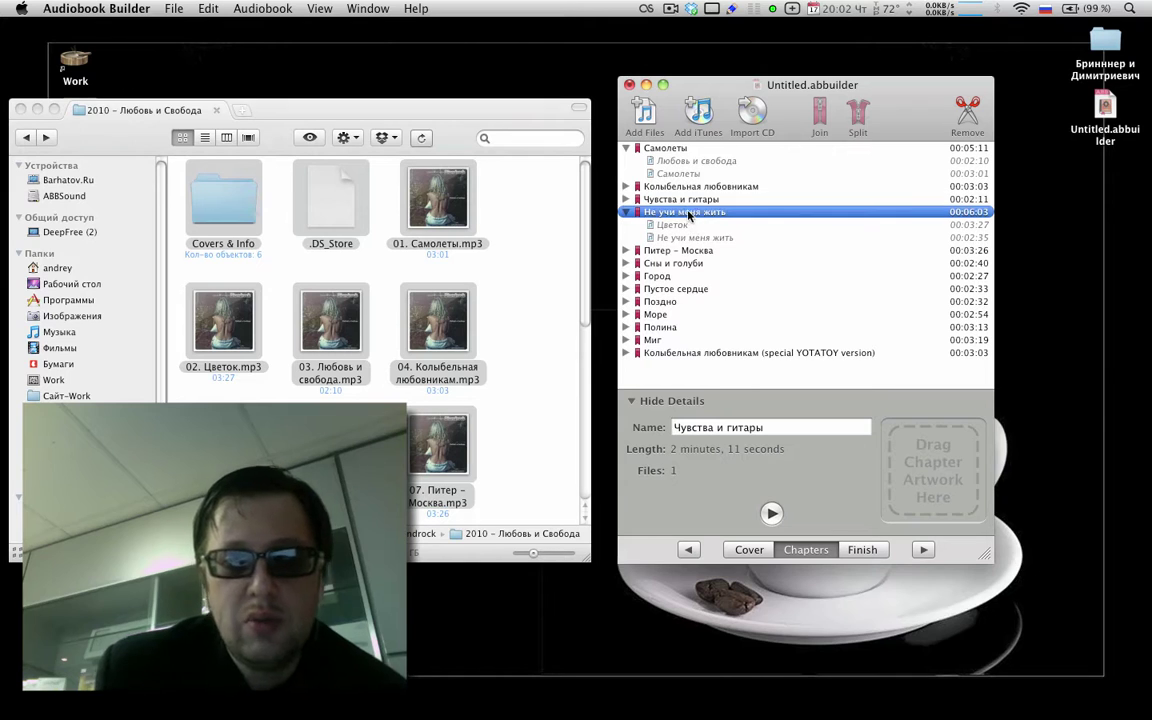
click(857, 118)
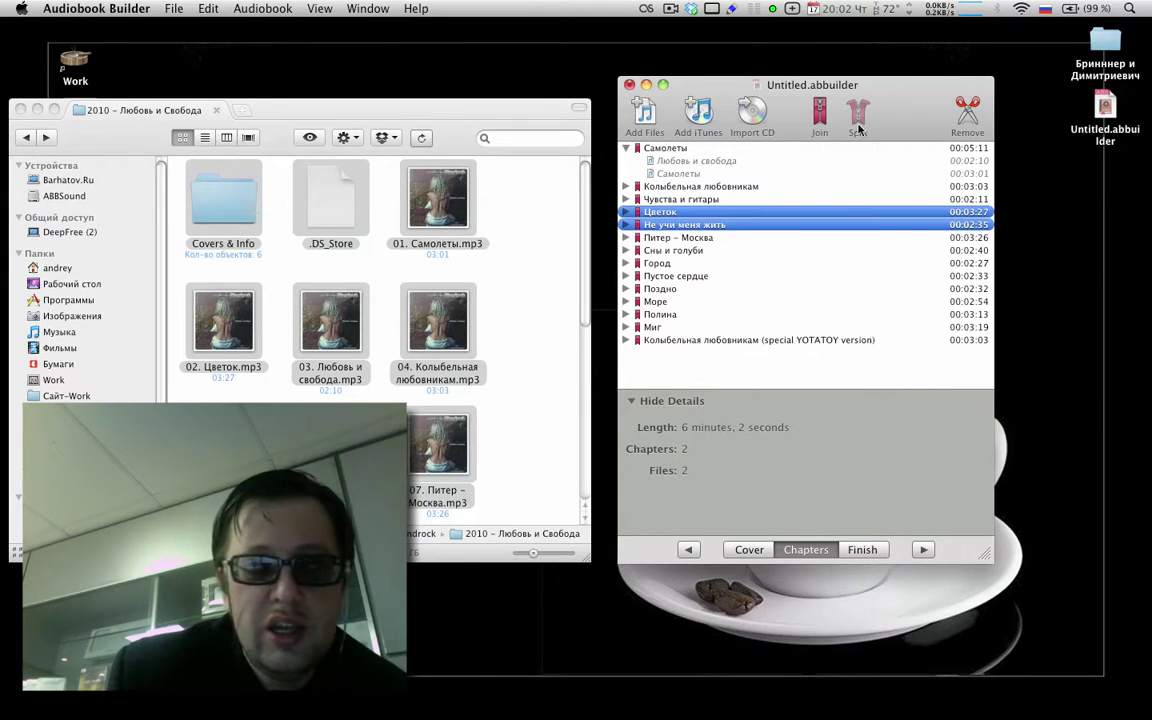
click(819, 116)
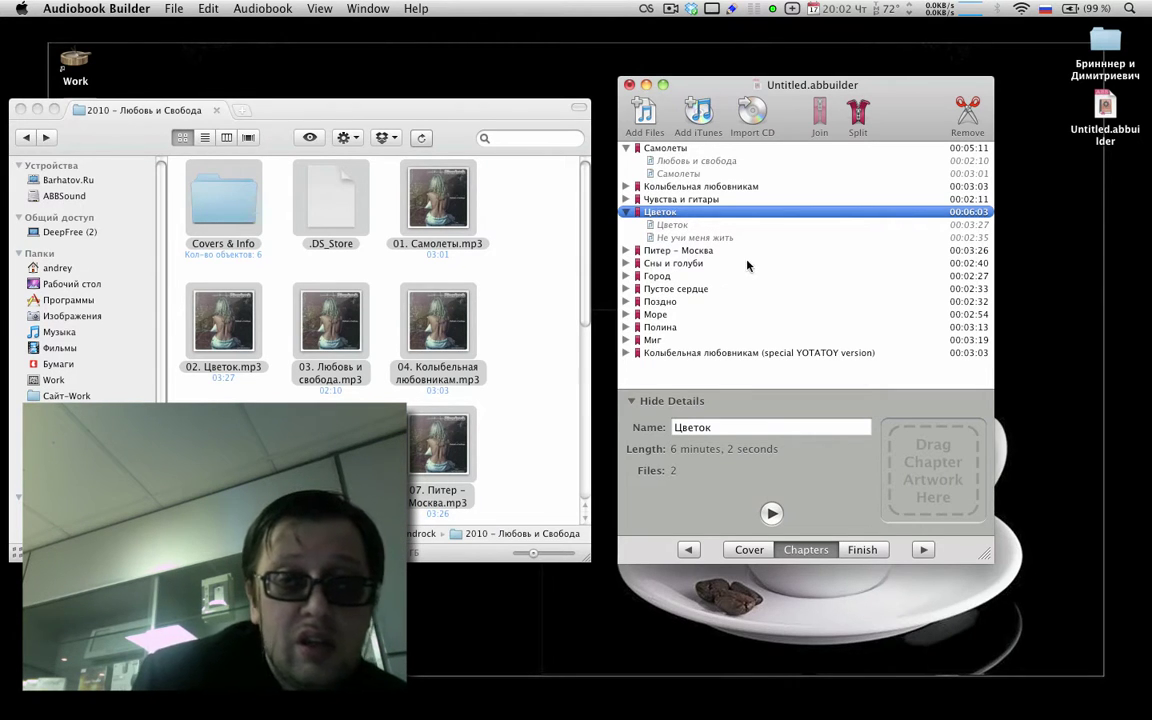
Step: Select the chapters from Питер – Москва through Пустое сердце, and open the name of Питер – Москва for editing
click(676, 252)
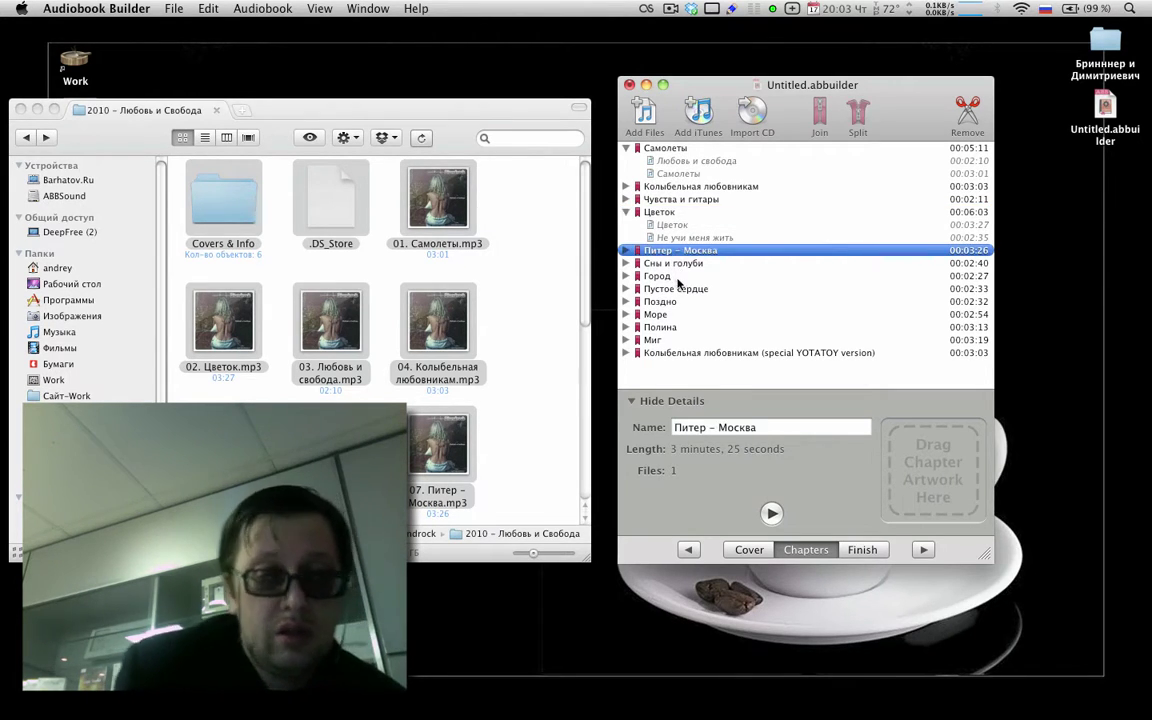
shift+click(678, 288)
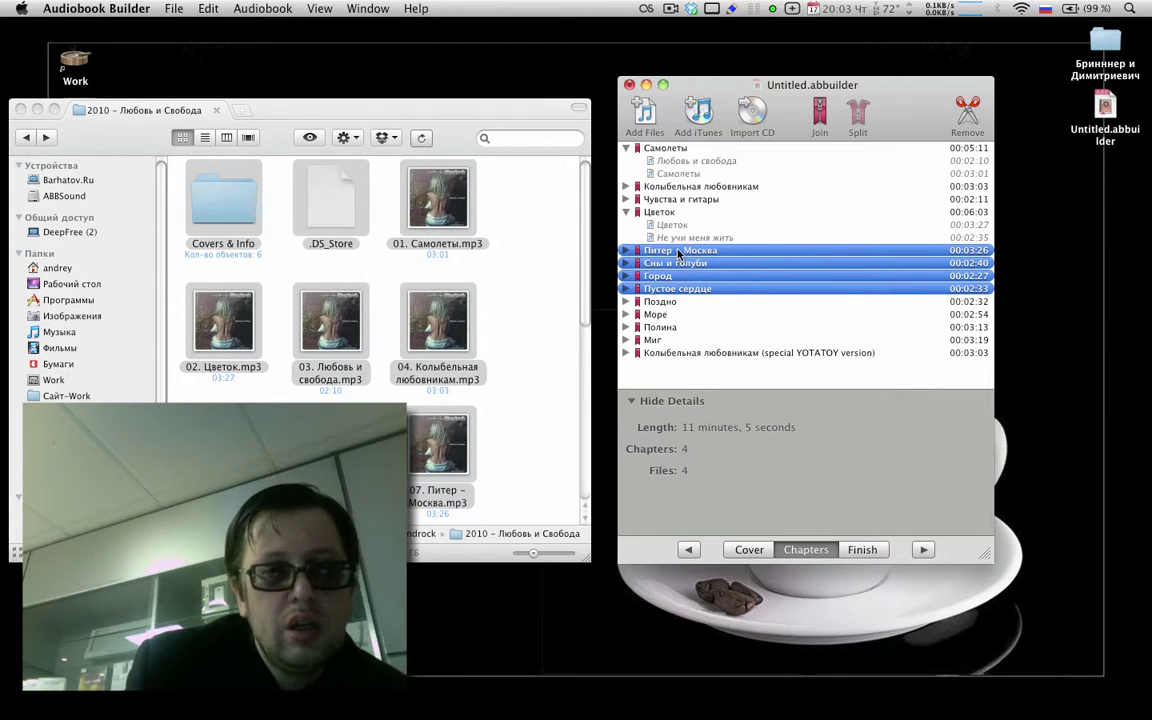
click(676, 251)
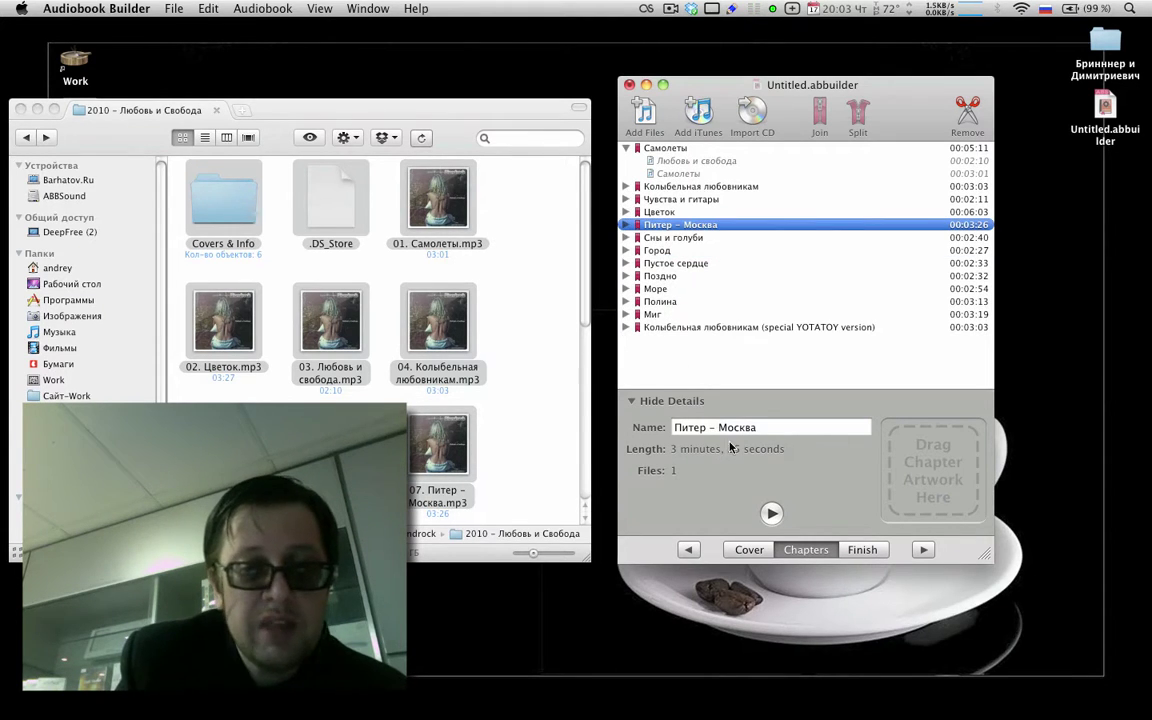
click(700, 427)
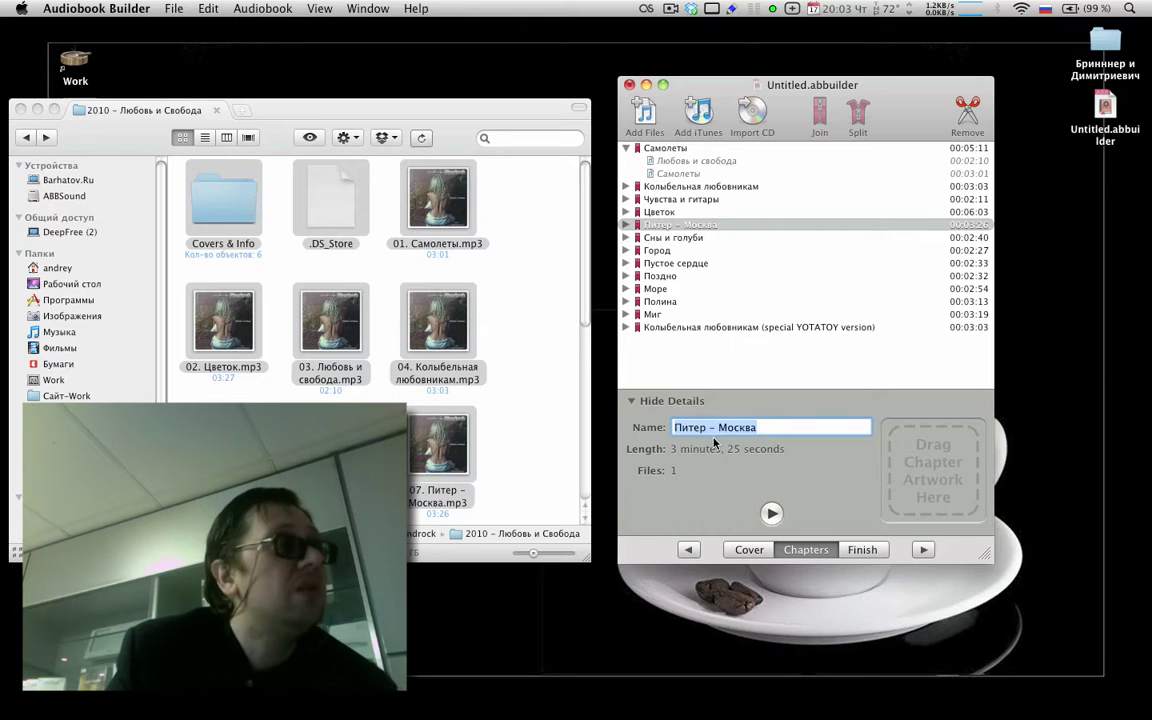
click(670, 224)
Step: Join the chapters Город, Пустое сердце and Поздно into one chapter, and split it apart again
click(660, 275)
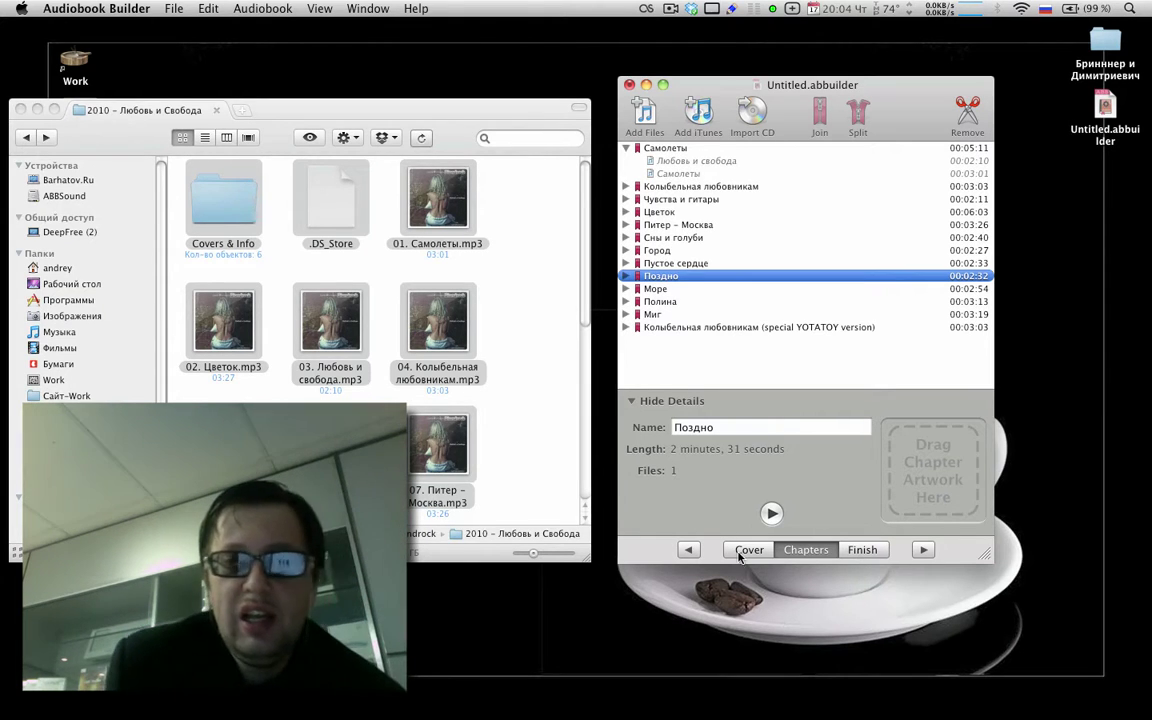
shift+click(657, 252)
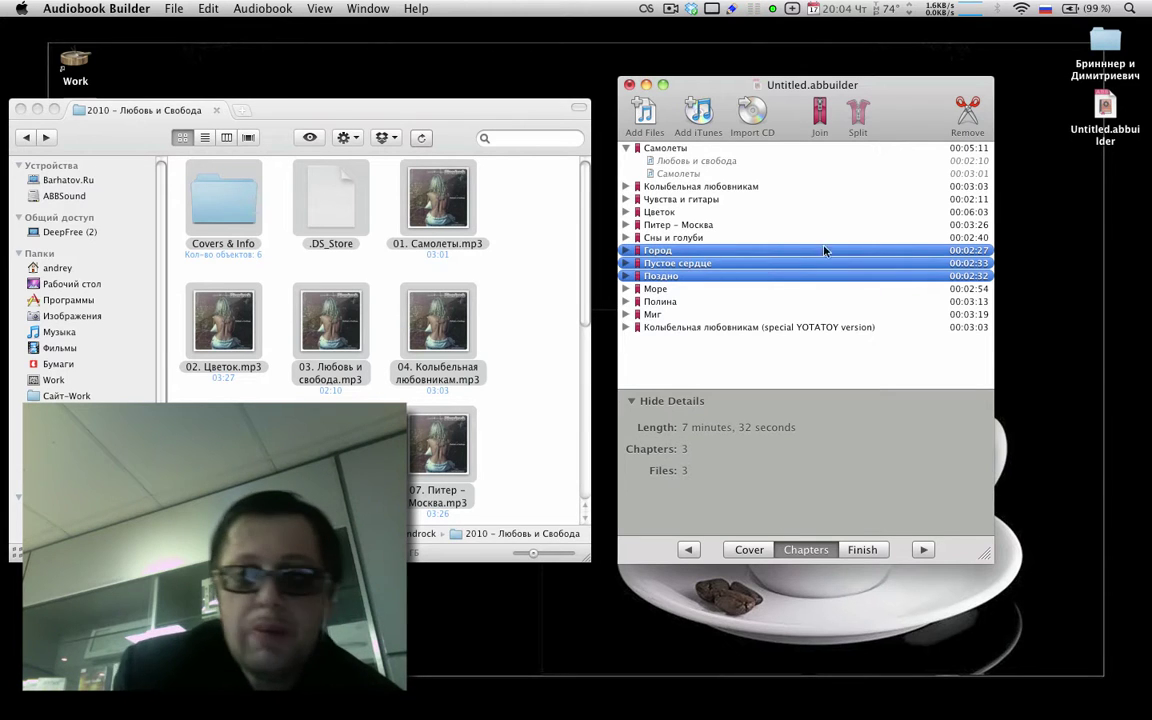
click(820, 118)
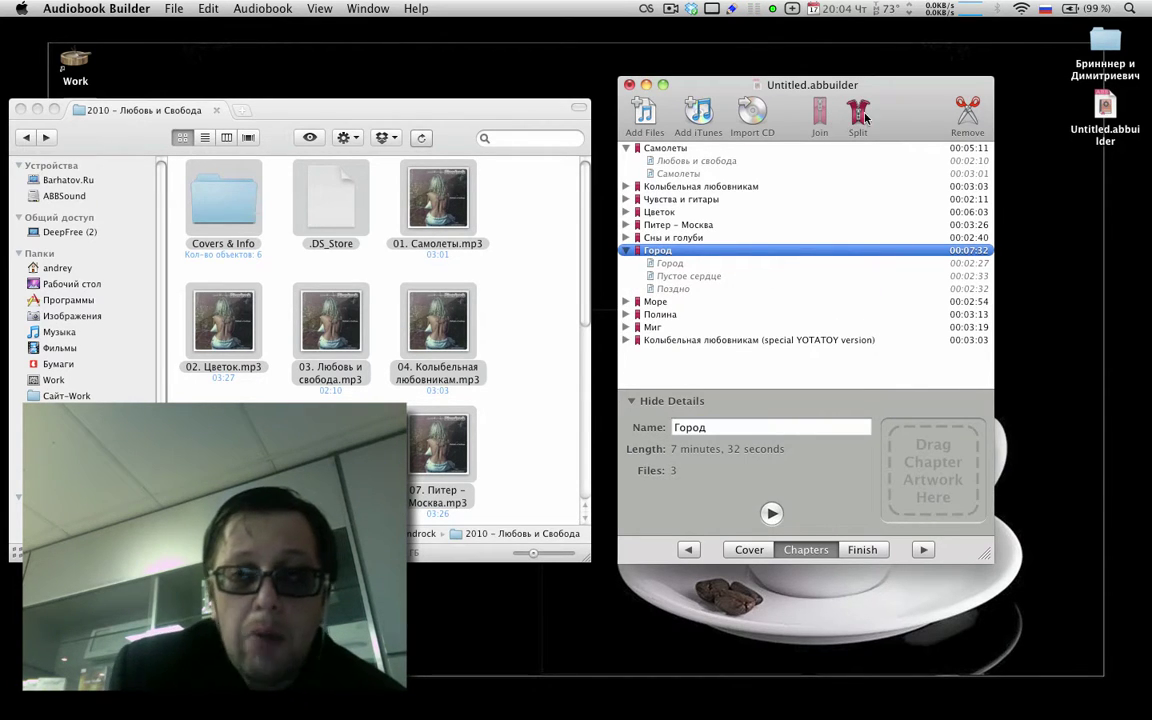
click(860, 120)
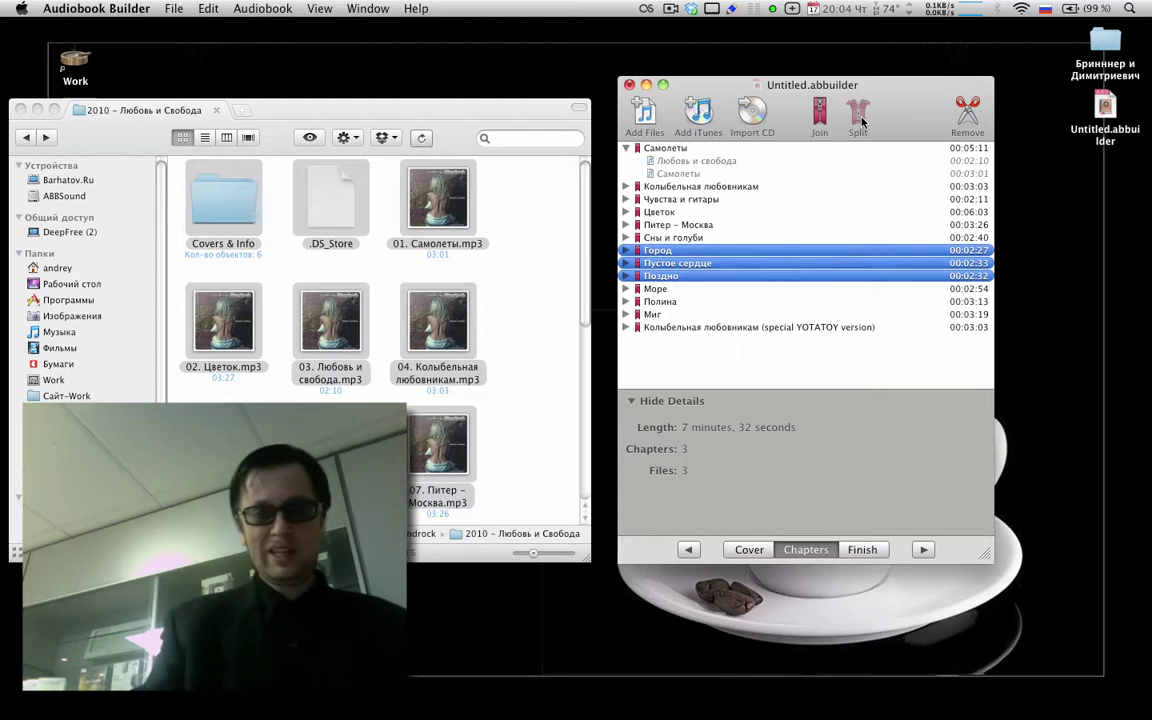
Step: Show the audiobook's build summary and examine the data rate and sample rate choices for custom quality, cancelling the quality settings
click(870, 550)
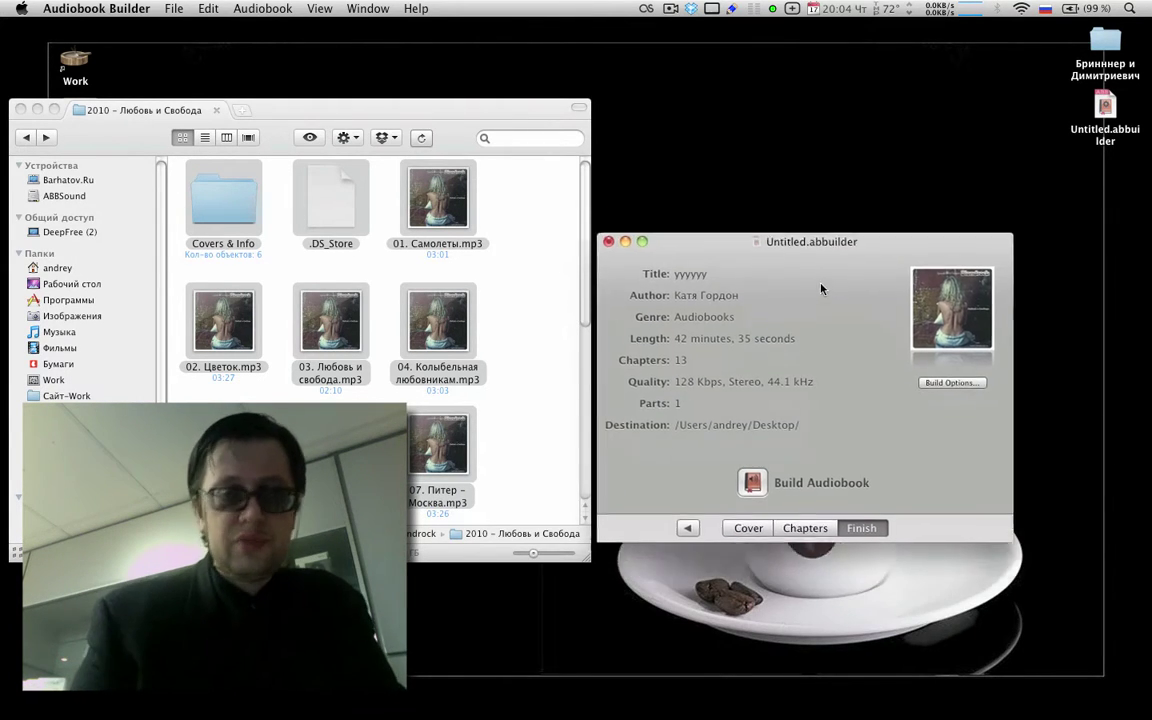
drag(820, 289, 822, 194)
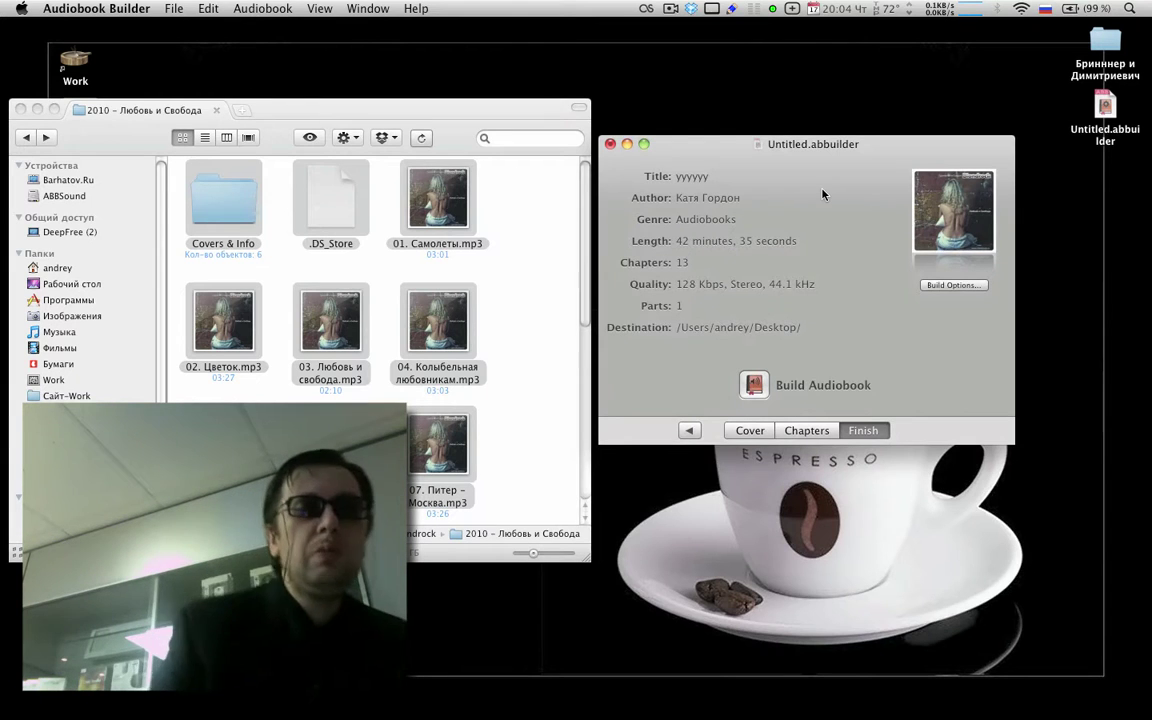
click(948, 287)
click(537, 177)
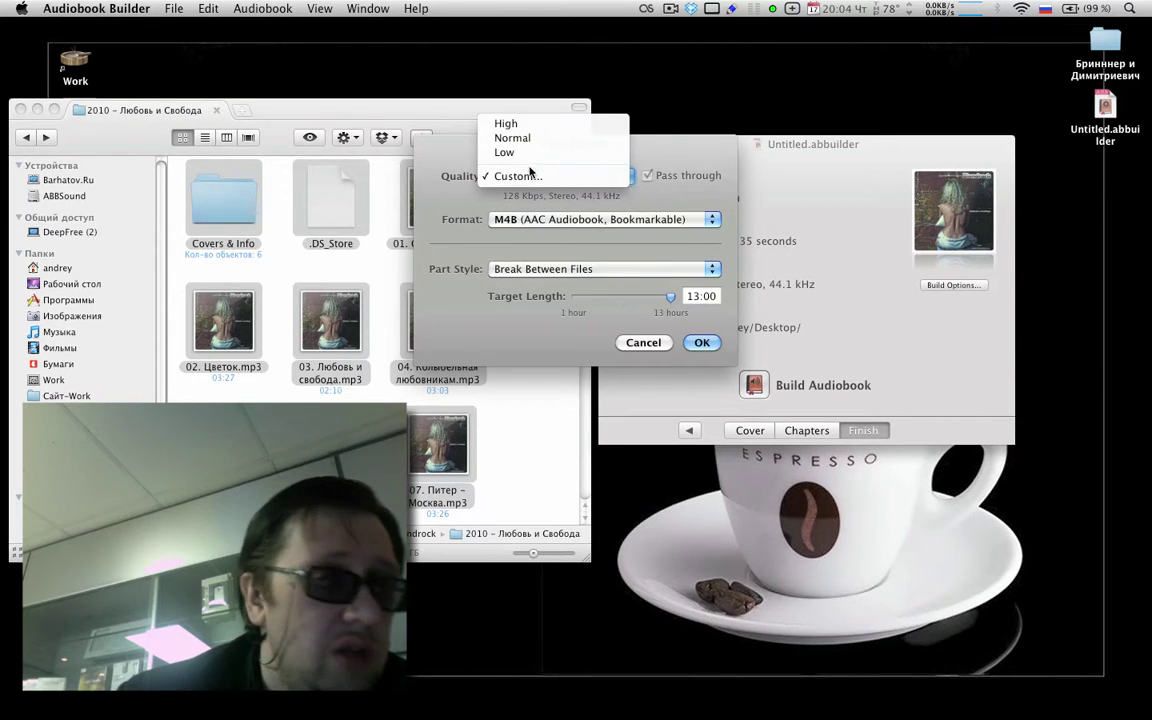
click(531, 177)
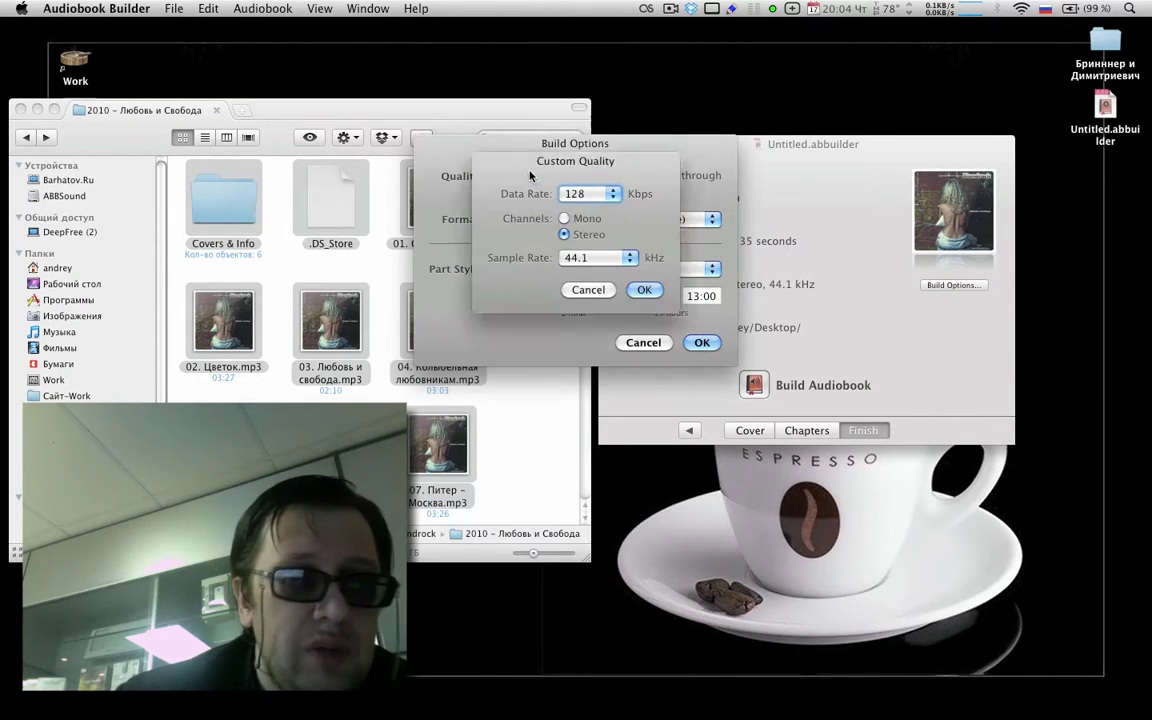
click(617, 192)
click(612, 193)
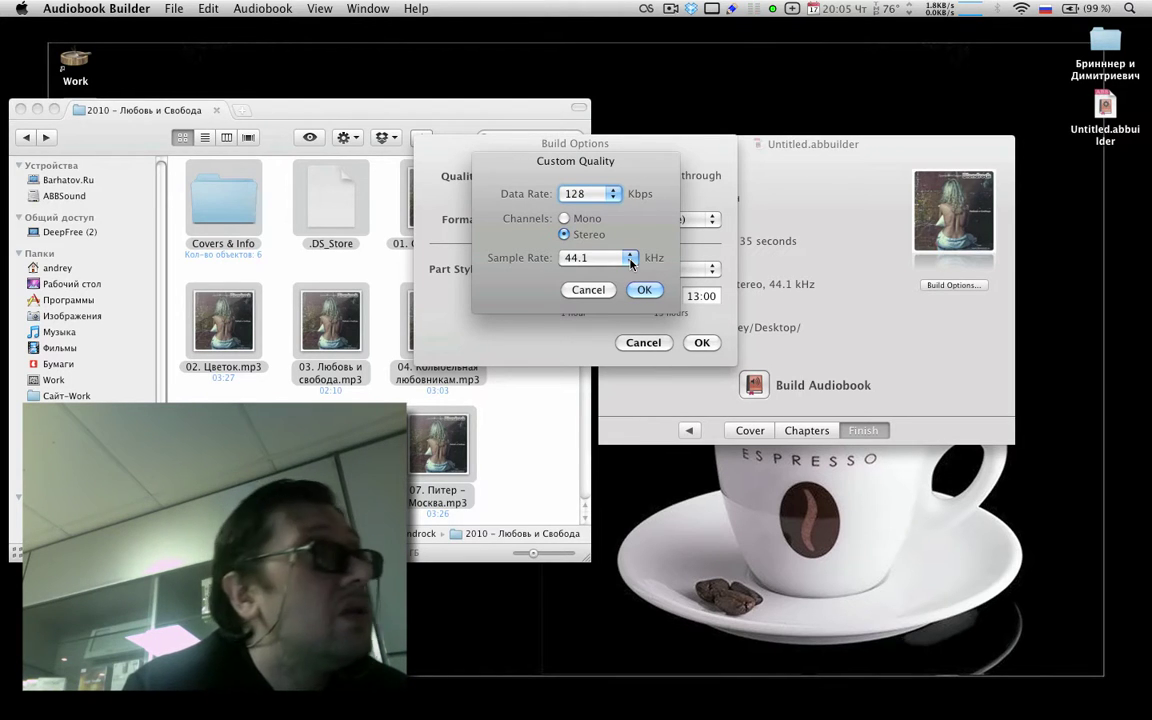
click(617, 195)
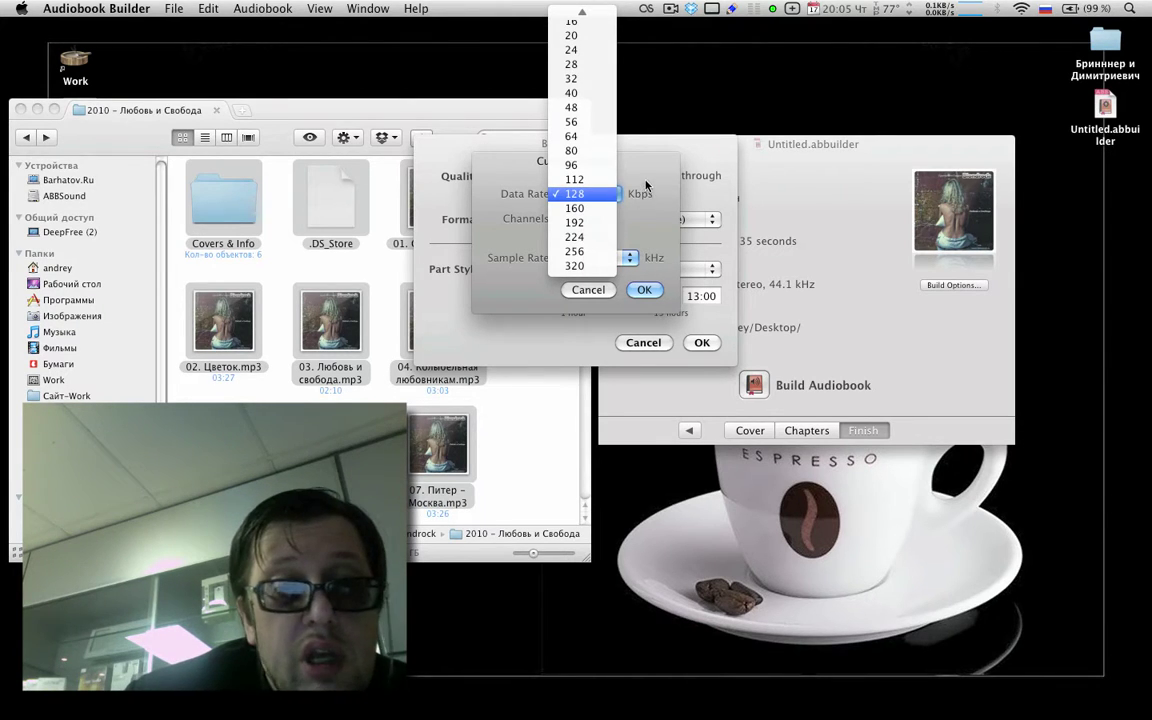
click(610, 194)
click(628, 262)
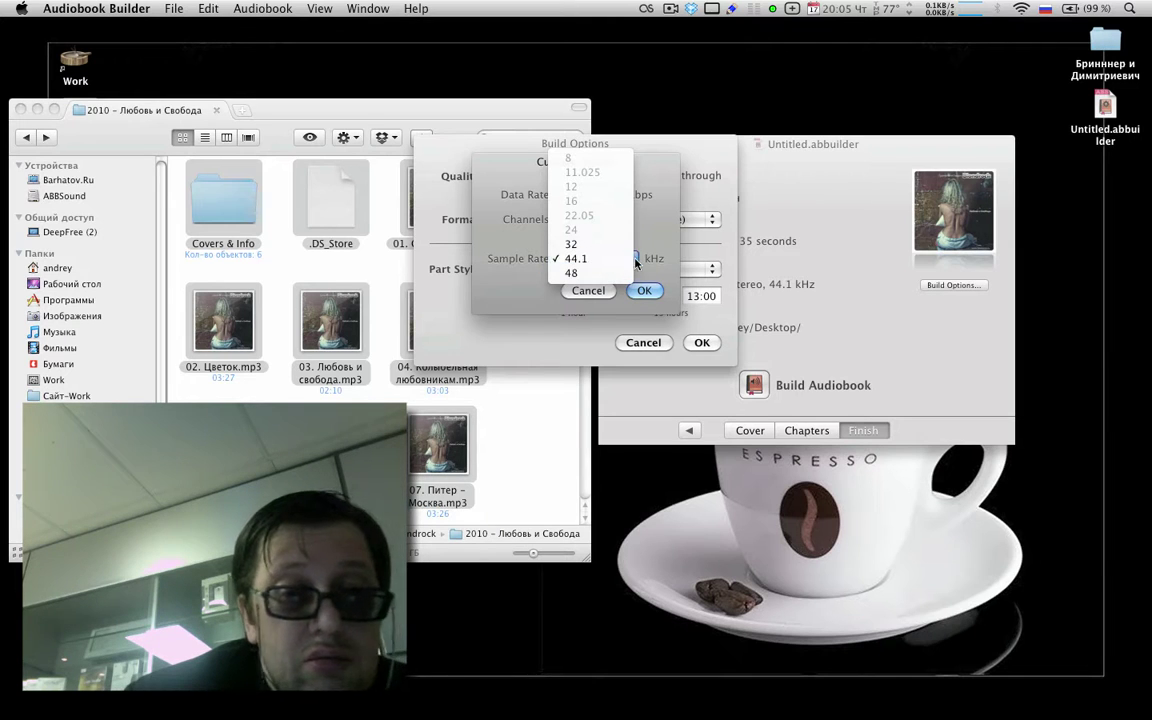
click(638, 260)
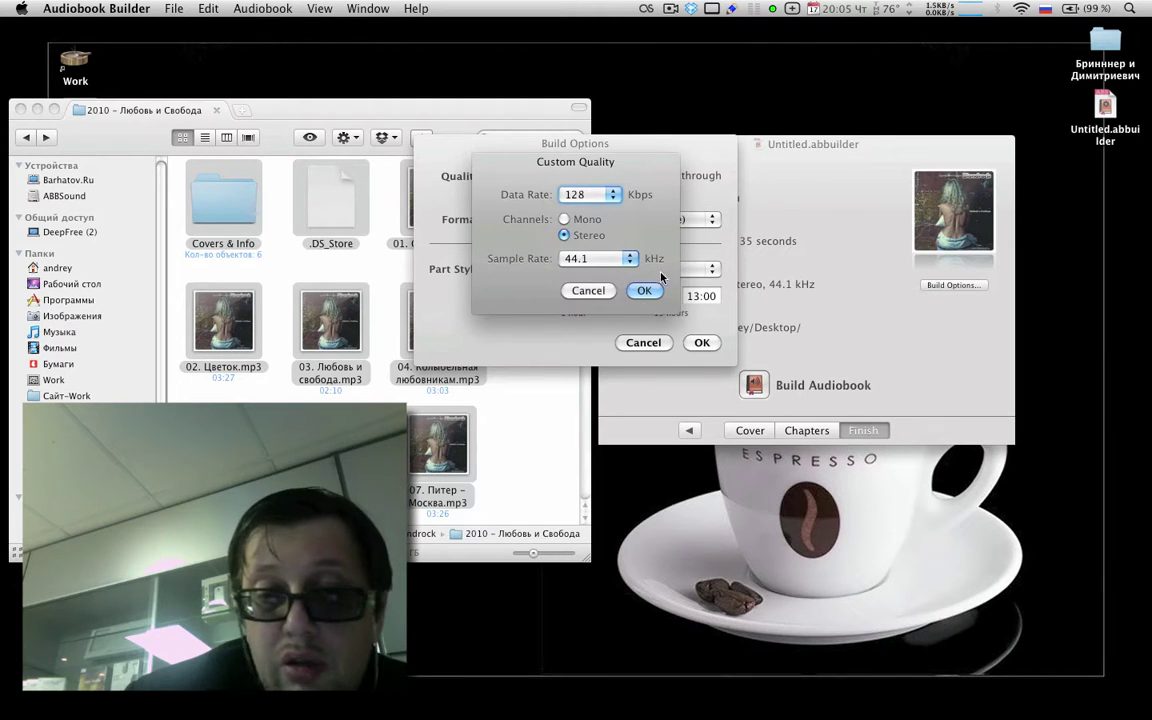
click(586, 294)
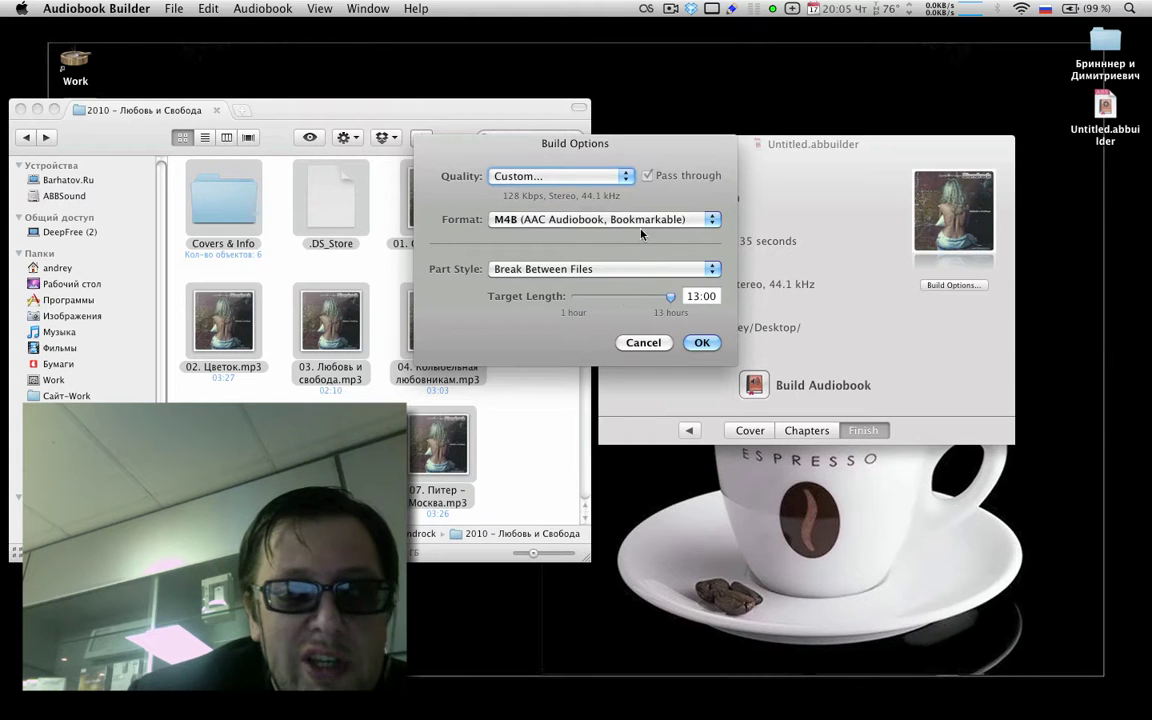
Step: Review the format and part style choices, and accept the build options with a target length of 13:00
click(615, 220)
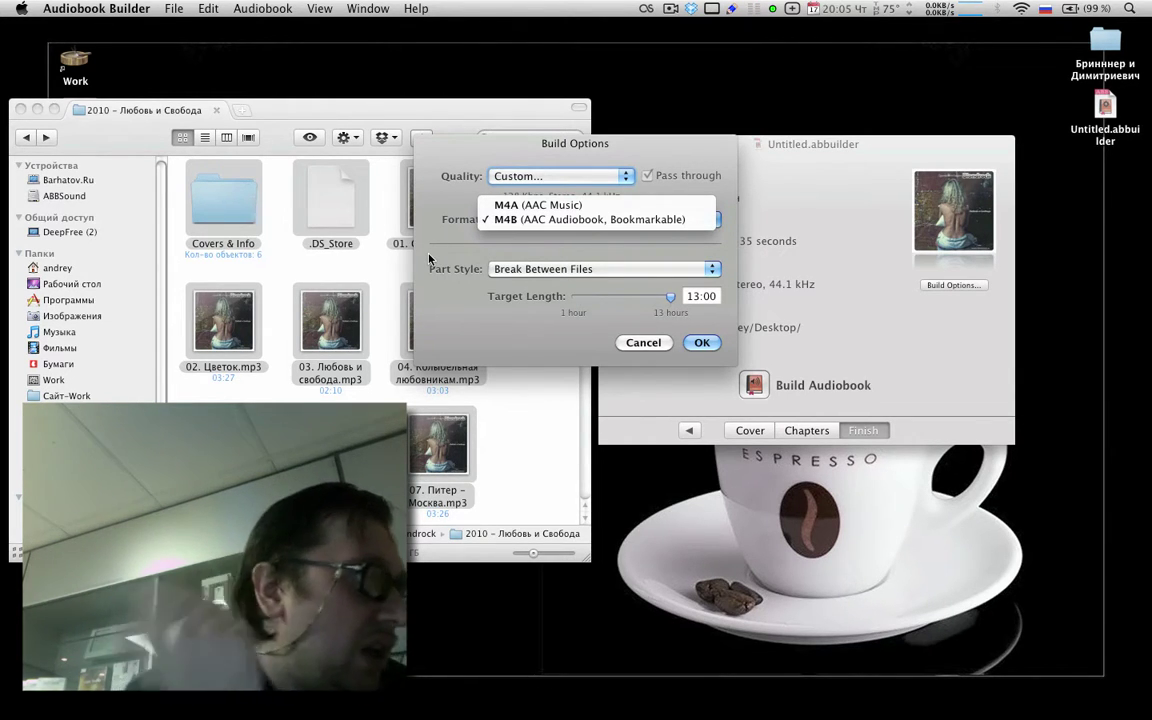
click(402, 307)
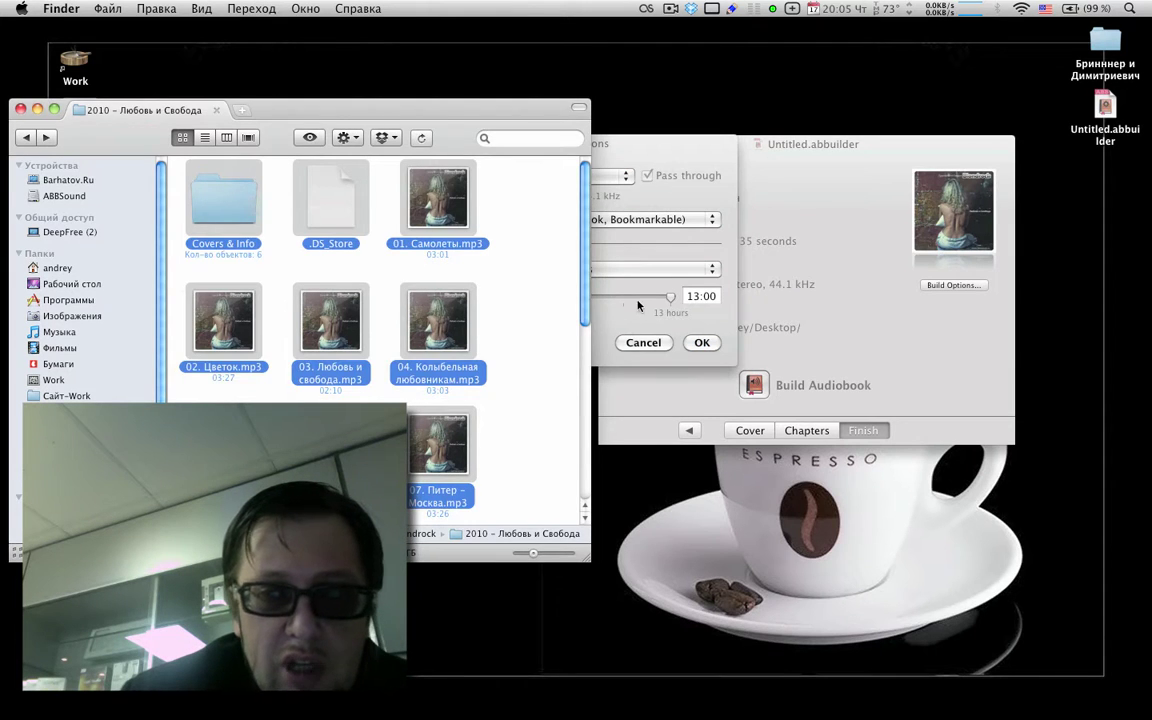
click(640, 229)
click(660, 269)
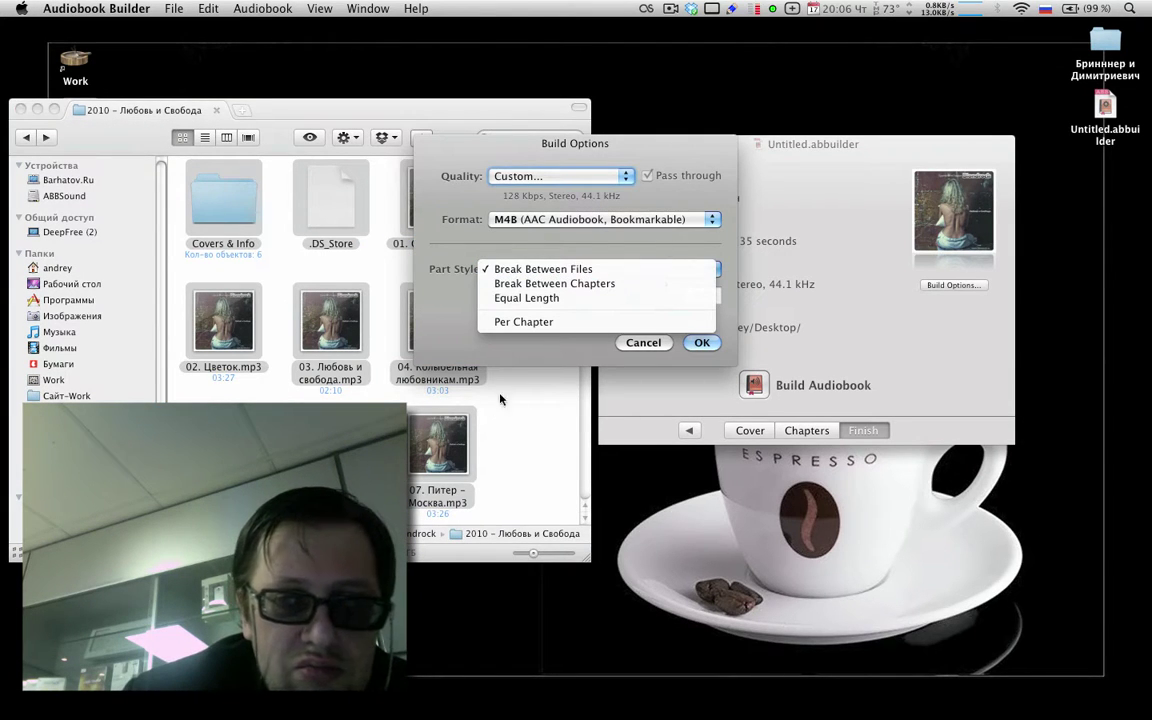
click(660, 246)
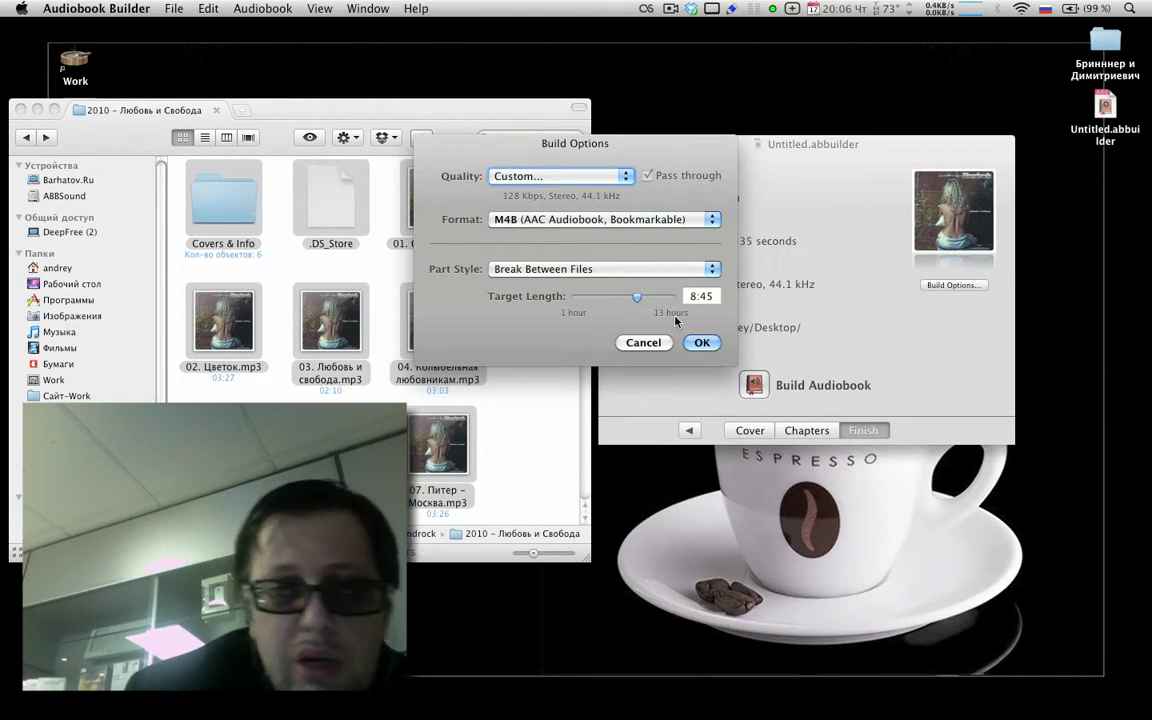
drag(640, 300, 683, 310)
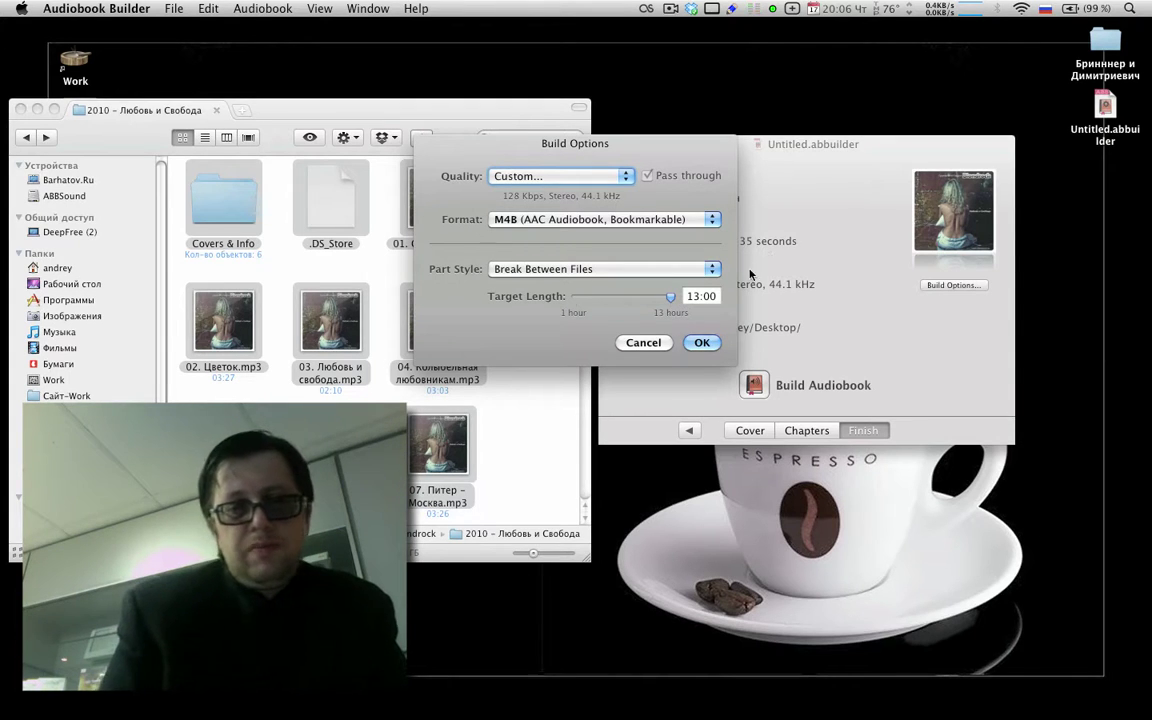
click(701, 343)
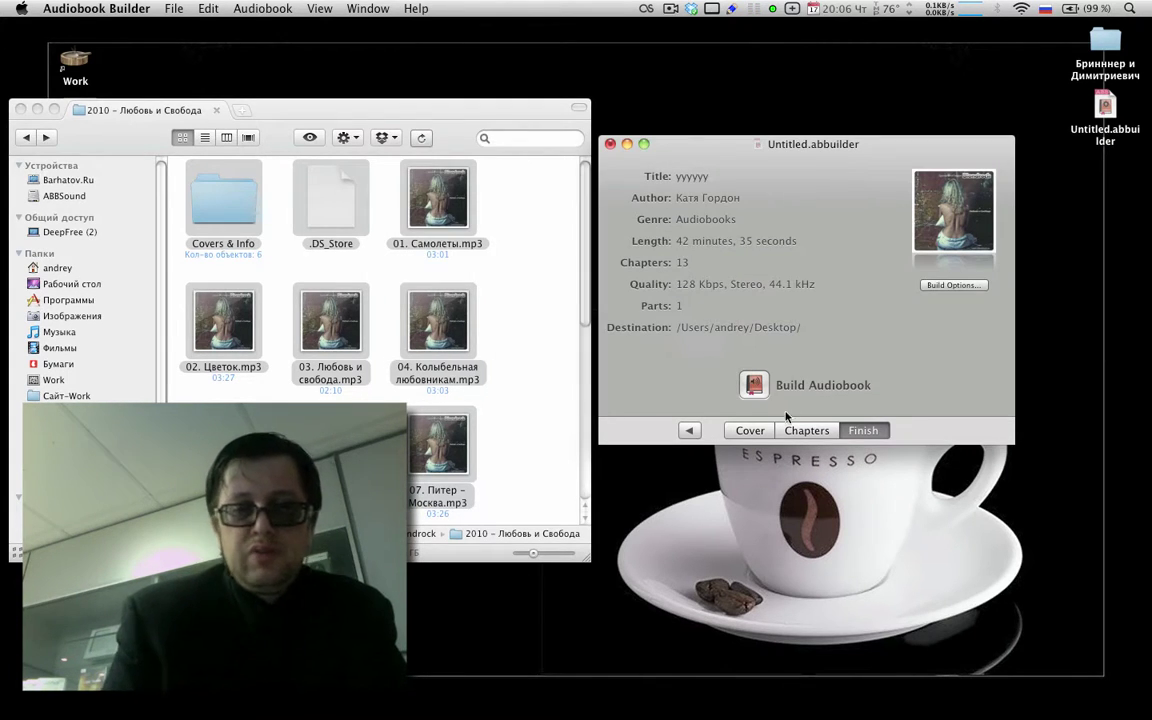
Step: Start building the audiobook yyyyyy and cancel the build
click(758, 393)
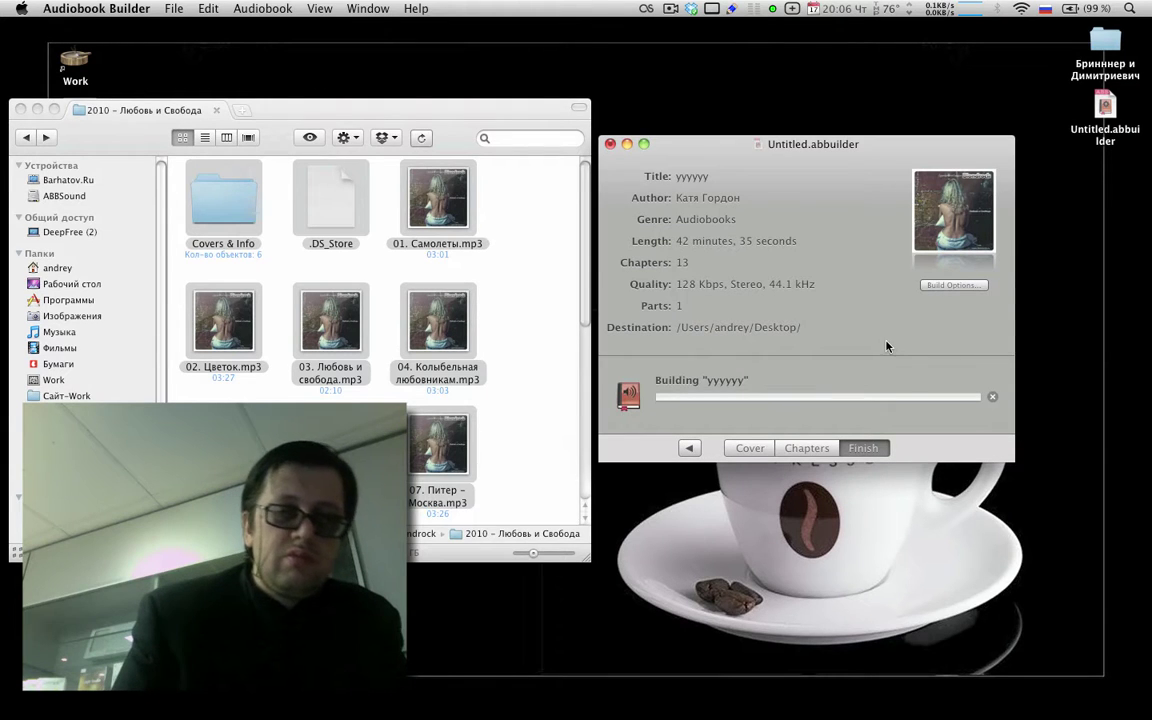
click(992, 397)
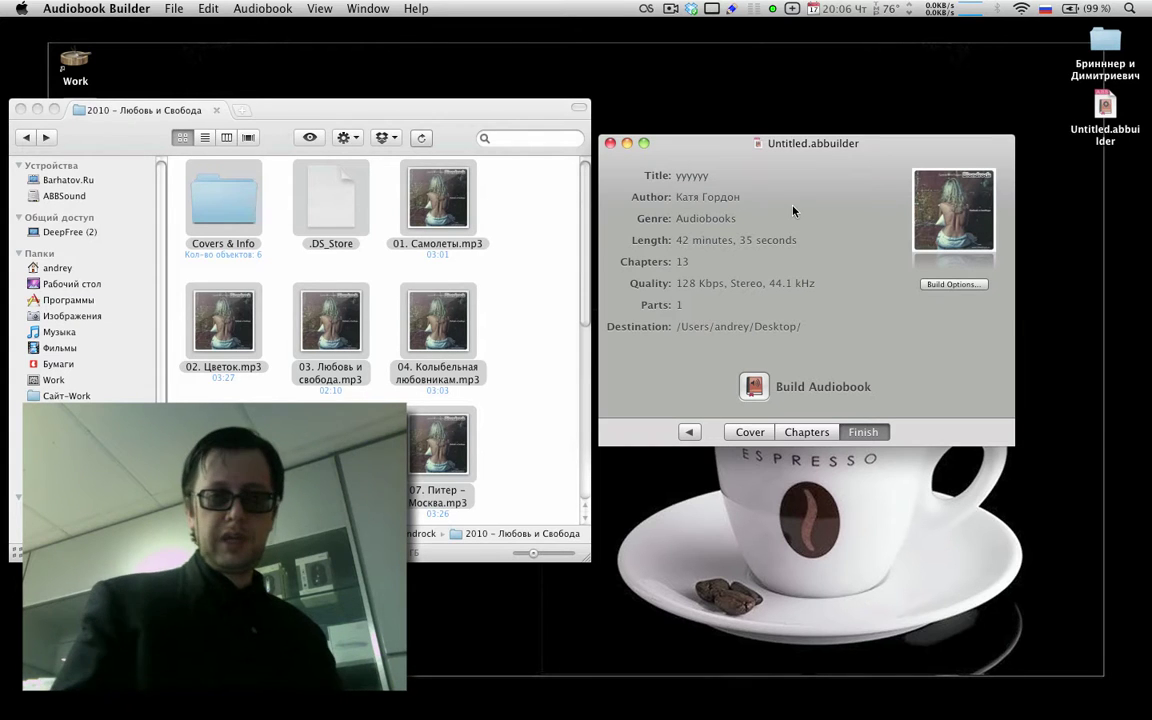
Step: Close the audiobook project and switch to the Finder desktop
key(super+w)
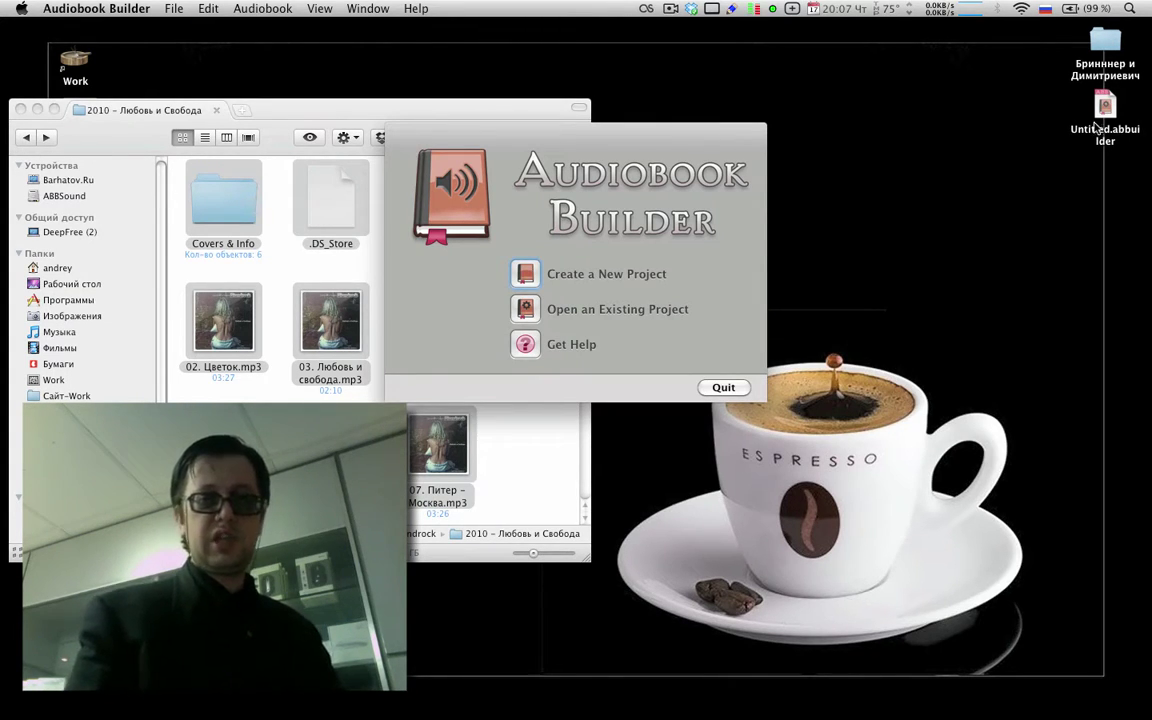
click(984, 108)
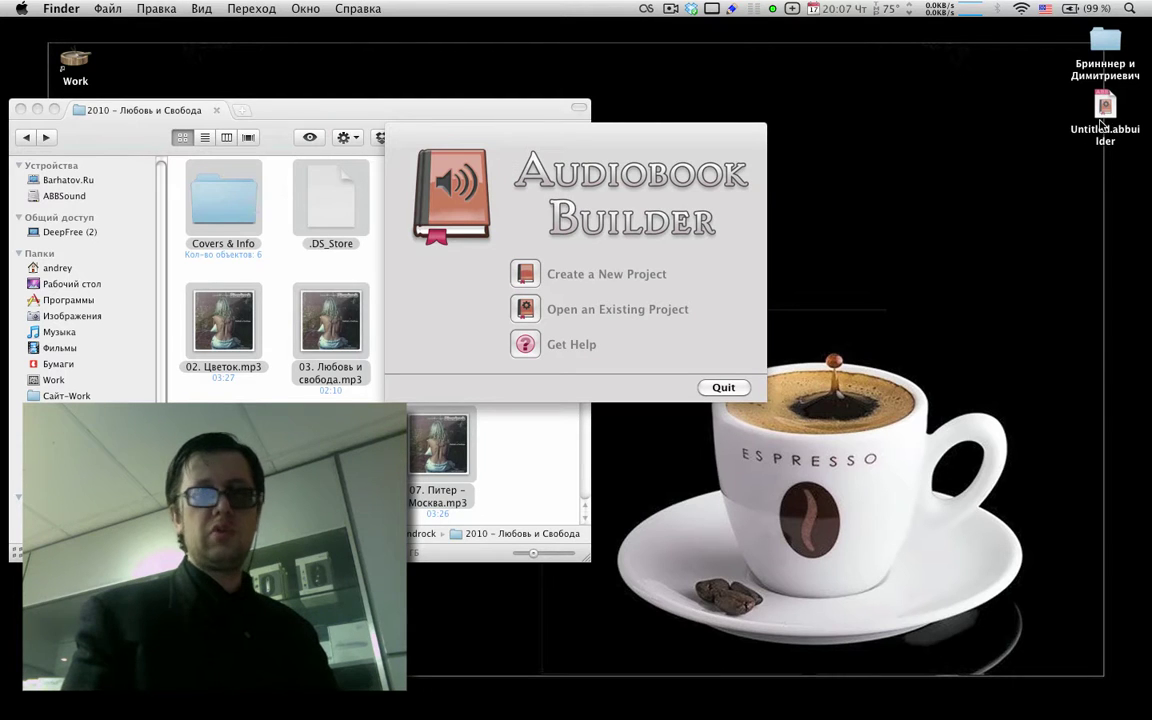
Step: Reopen the Untitled.abbuilder project from the desktop and review its cover, chapters and finish pages
double_click(1101, 122)
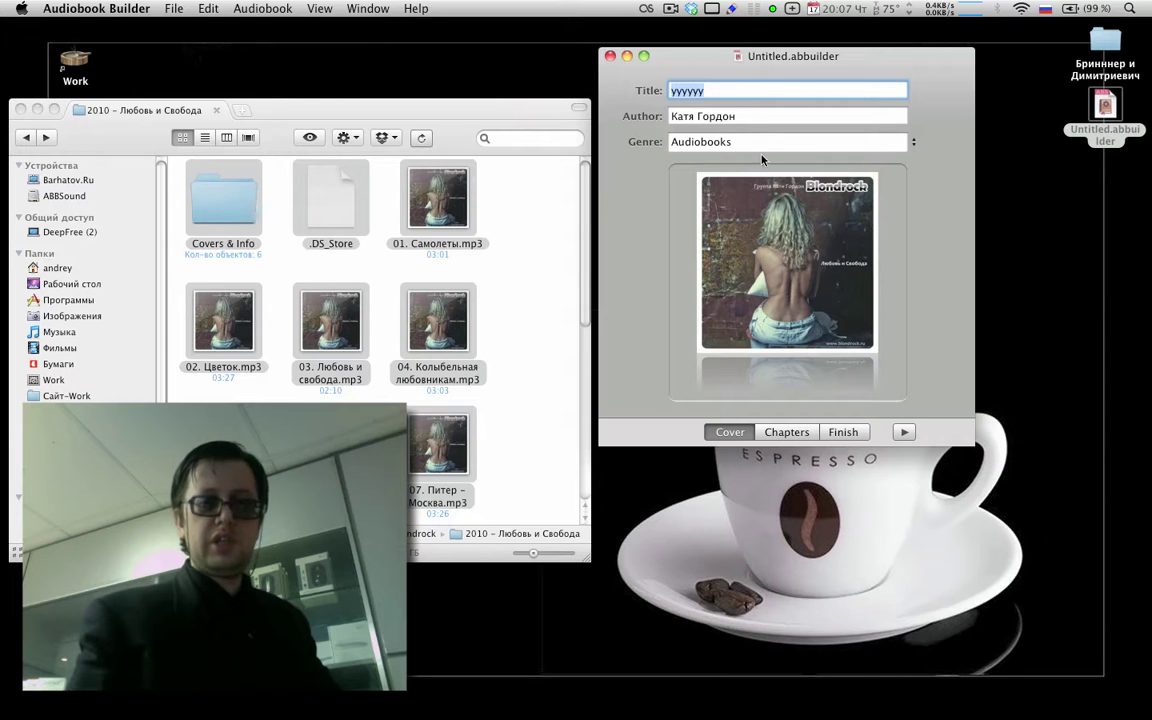
click(786, 432)
click(843, 432)
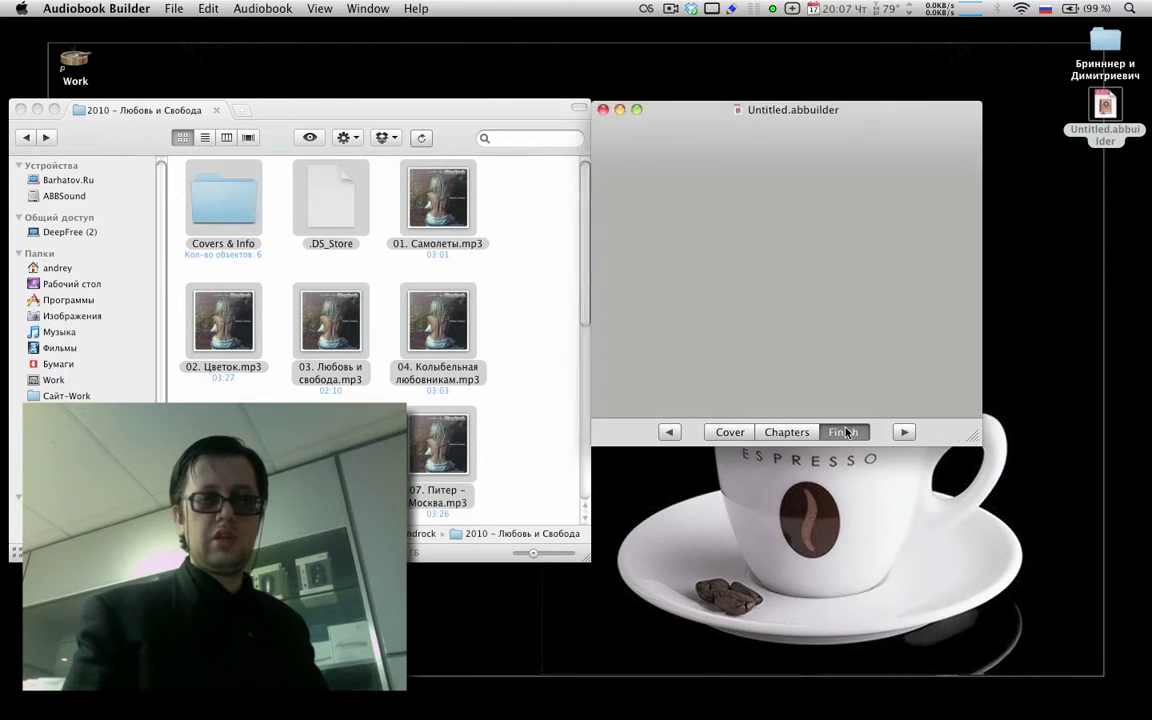
click(729, 436)
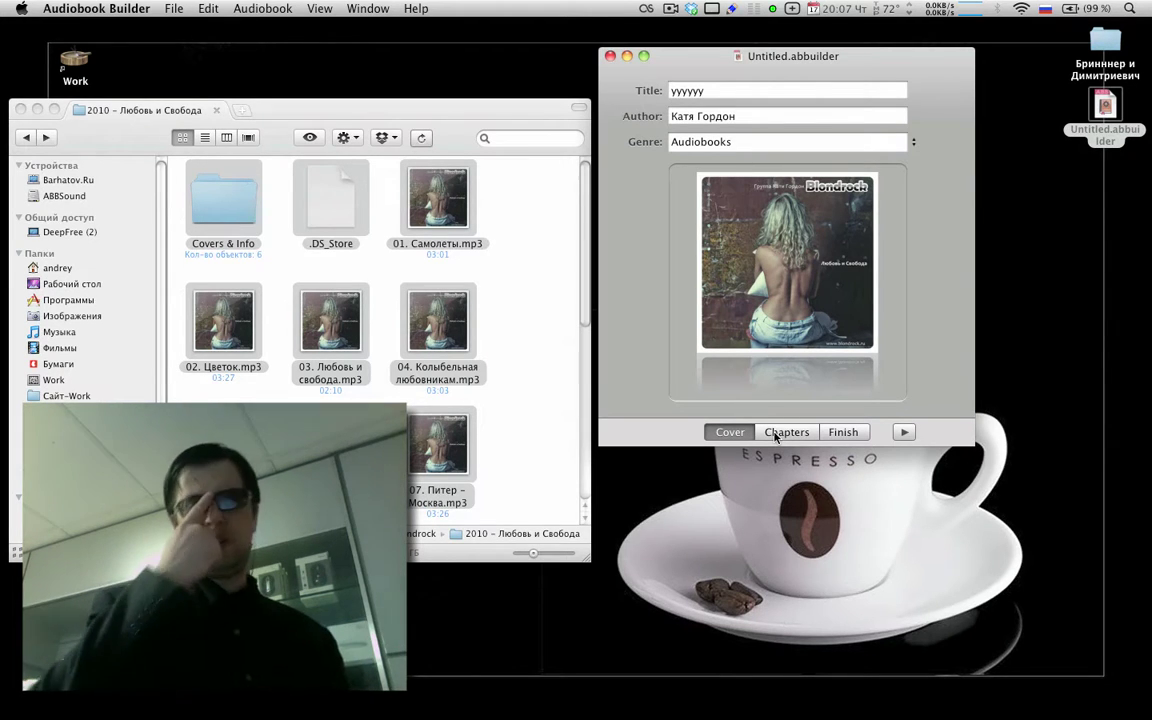
Step: Show the details of the chapter "Питер – Москва" and review the audiobook's build summary
click(775, 436)
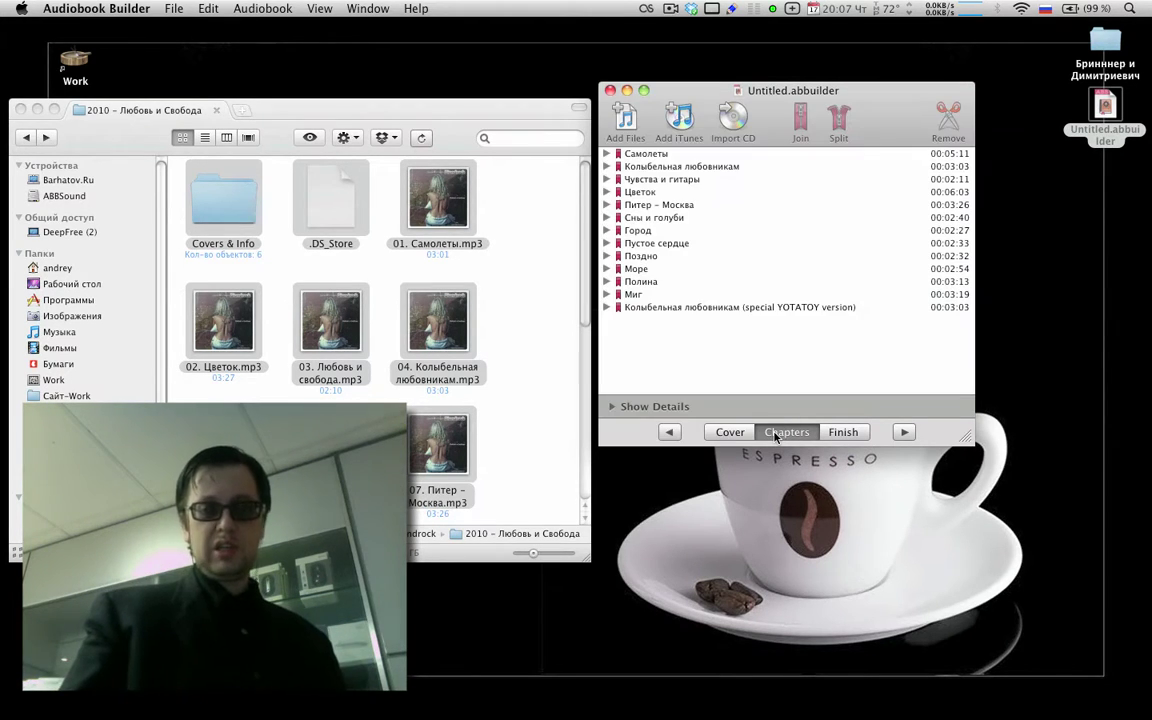
click(660, 204)
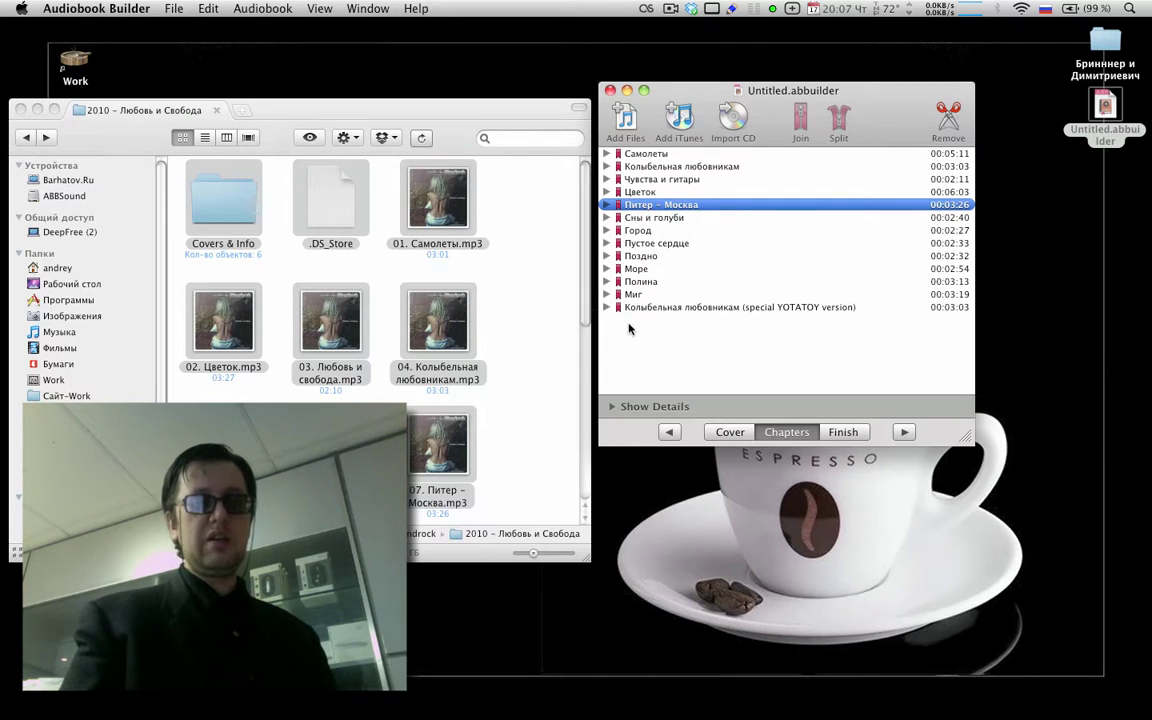
click(614, 407)
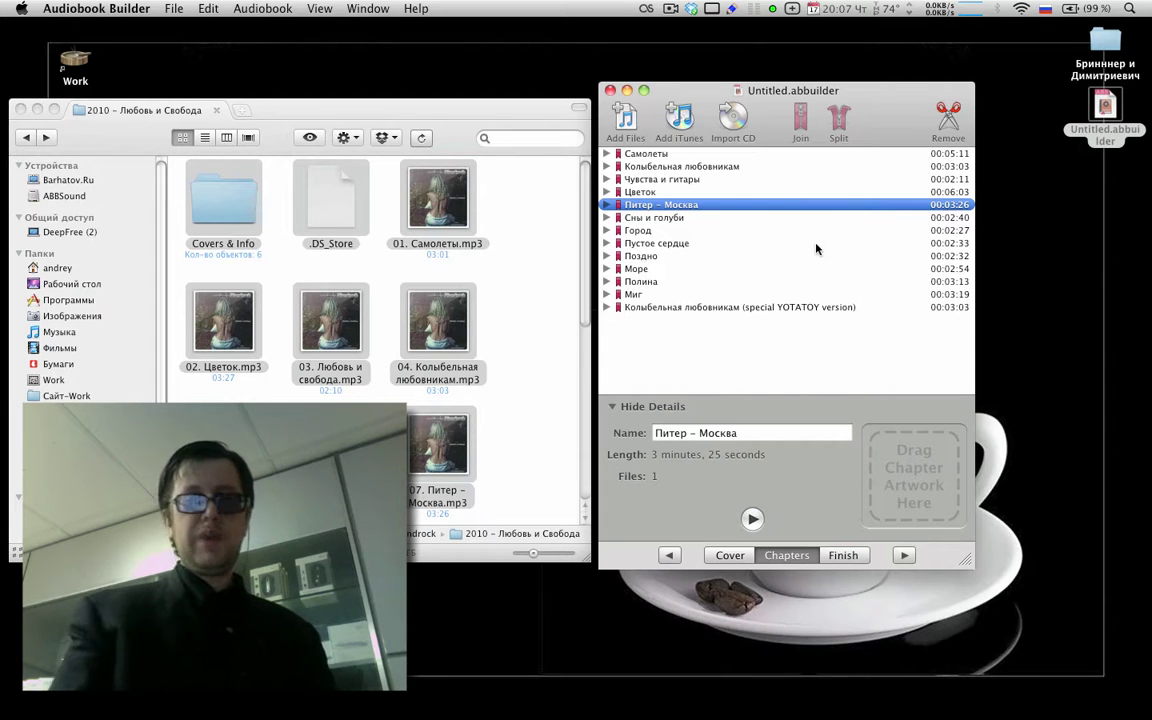
click(852, 560)
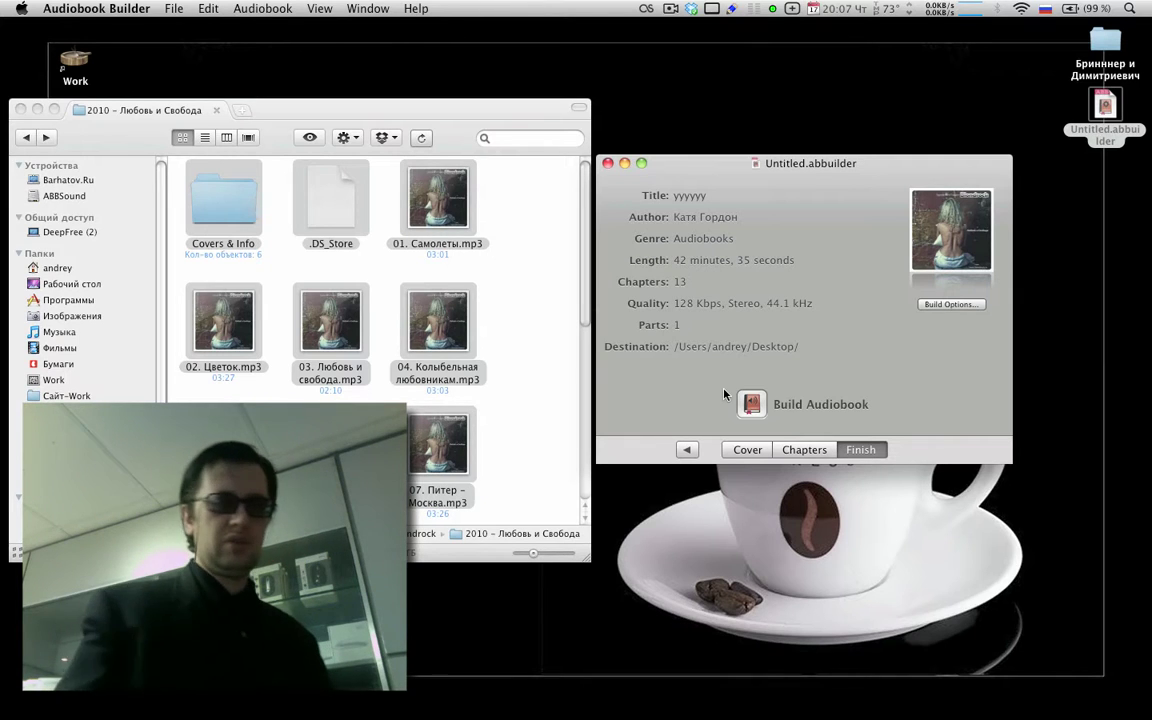
Step: Quit Audiobook Builder, launch AudioBookBinder from the Аудиокниги folder inside Семинар-аудио, and place its window beside the folder window
key(super+q)
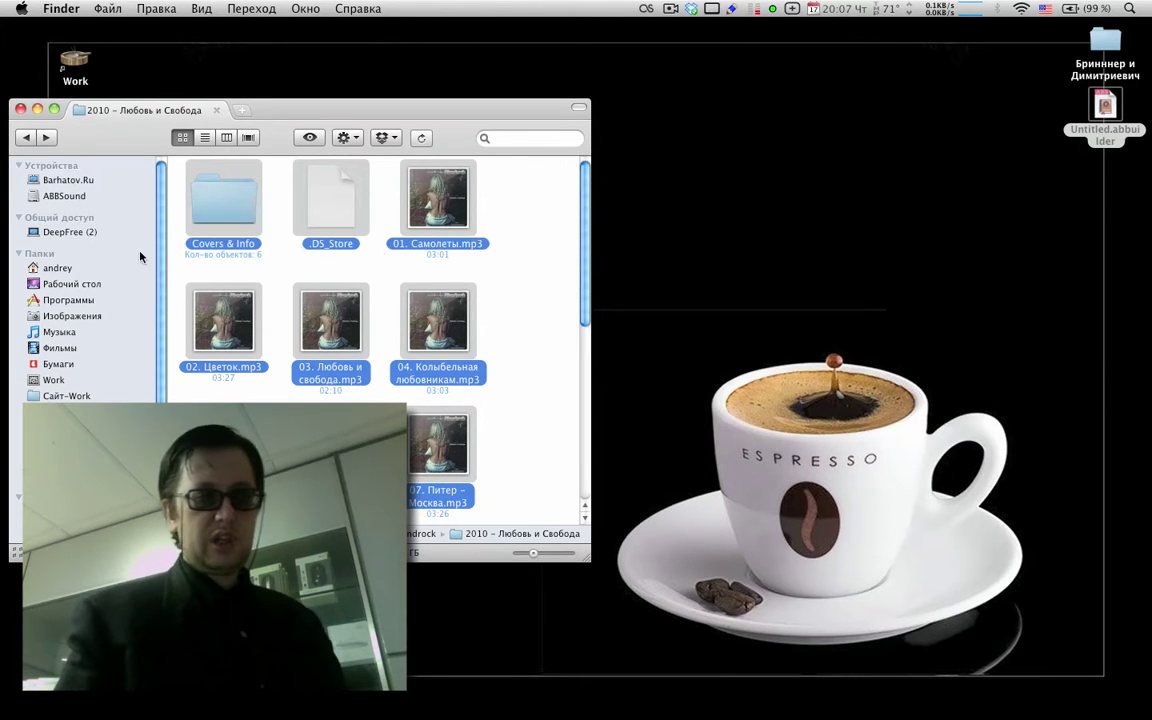
click(20, 109)
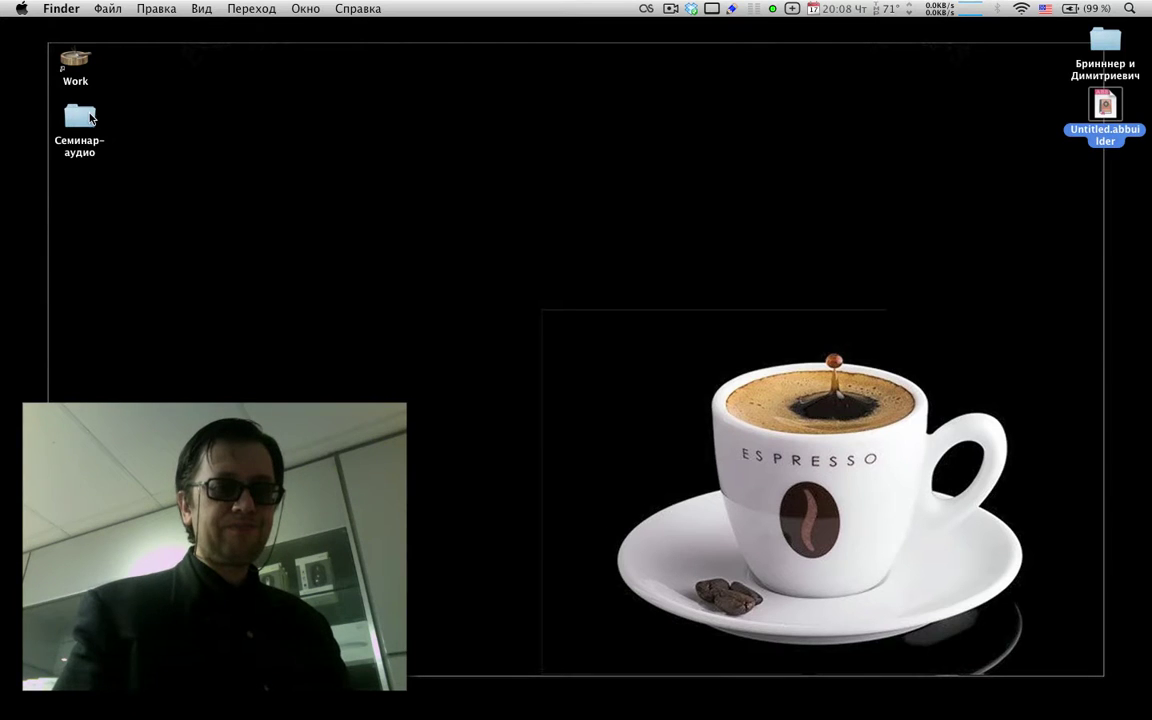
double_click(84, 117)
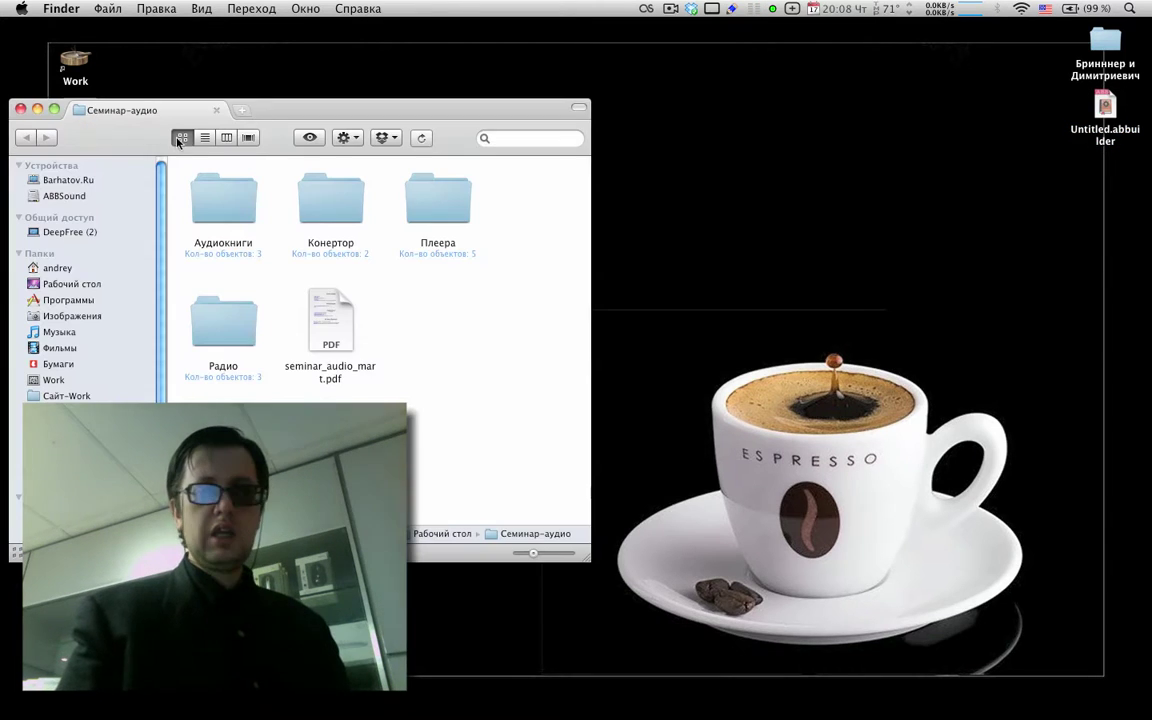
click(233, 204)
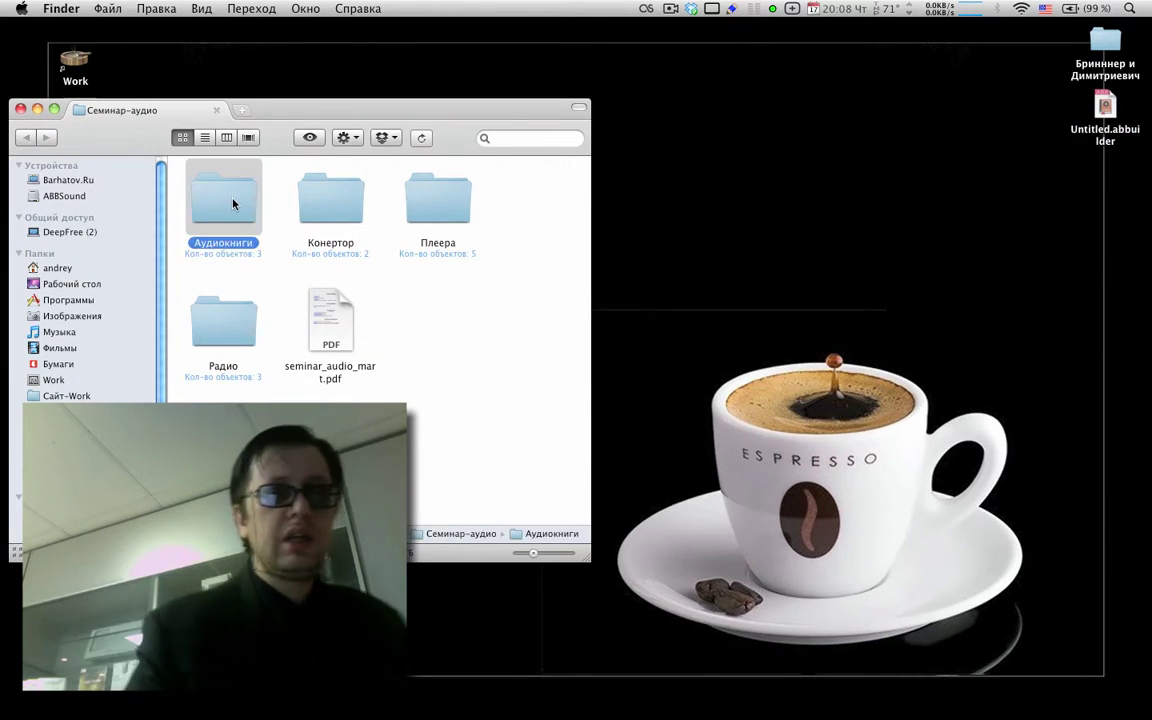
double_click(233, 204)
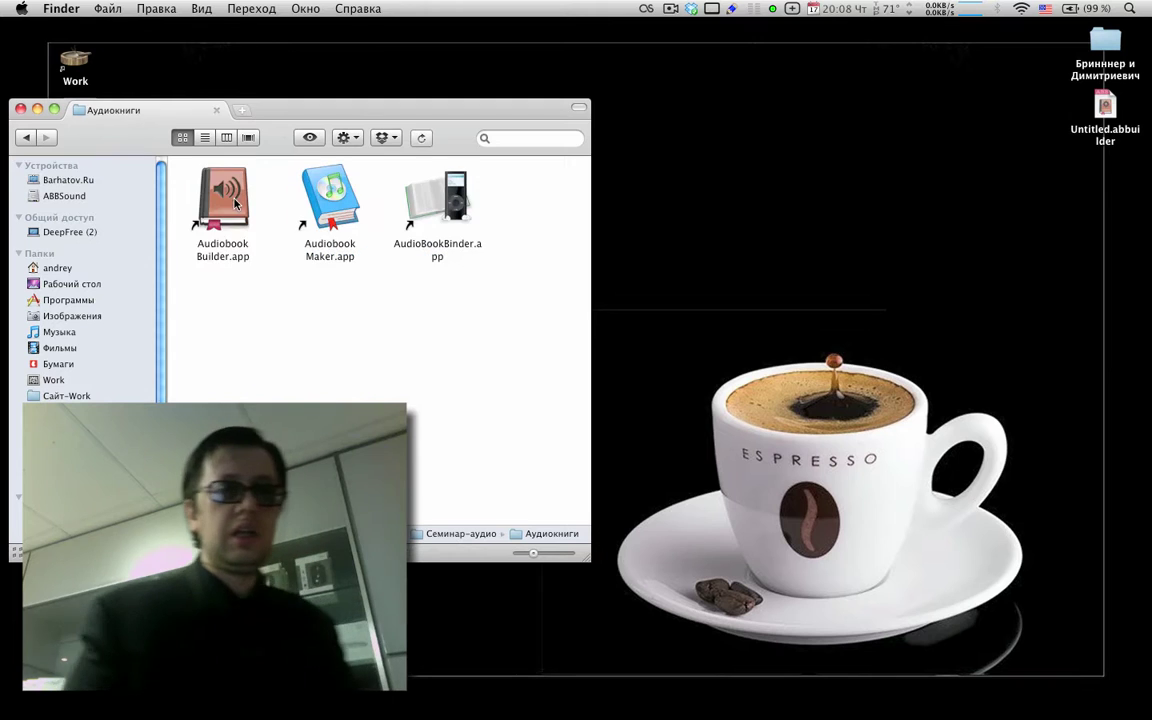
click(441, 216)
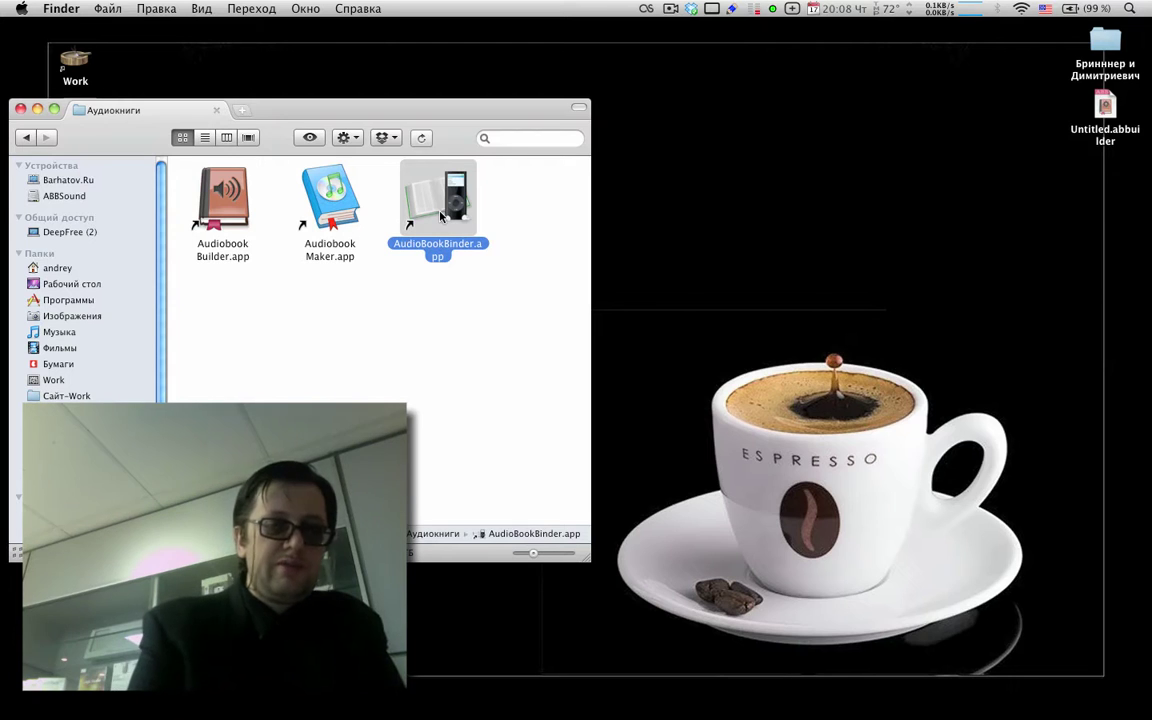
double_click(441, 216)
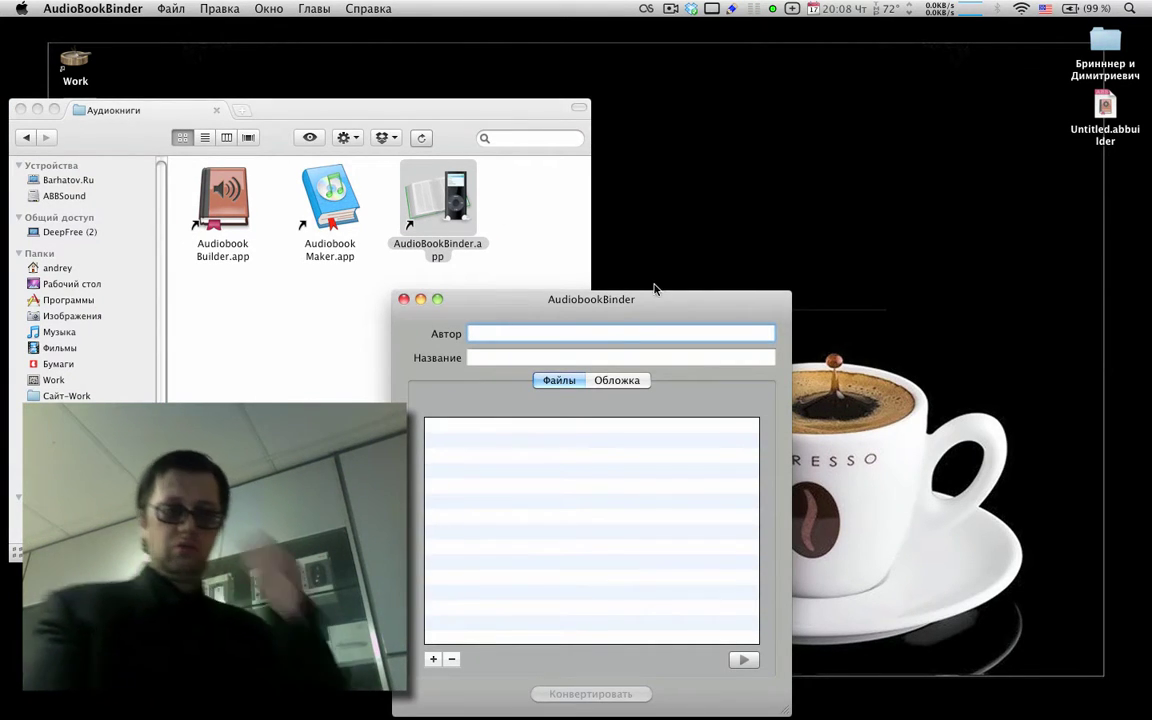
drag(648, 293, 789, 126)
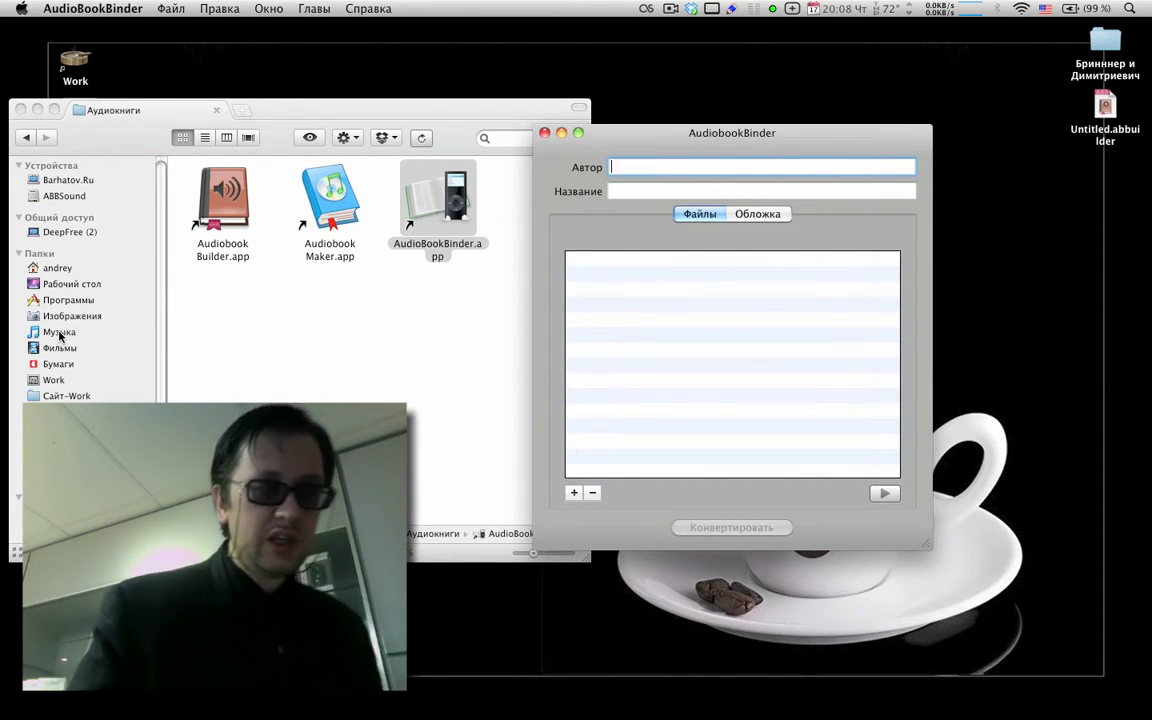
Step: Add the album folder "2010 – Любовь и Свобода" from Музыка, Lossy, Blondrock to AudioBookBinder's file list
key(super+Tab)
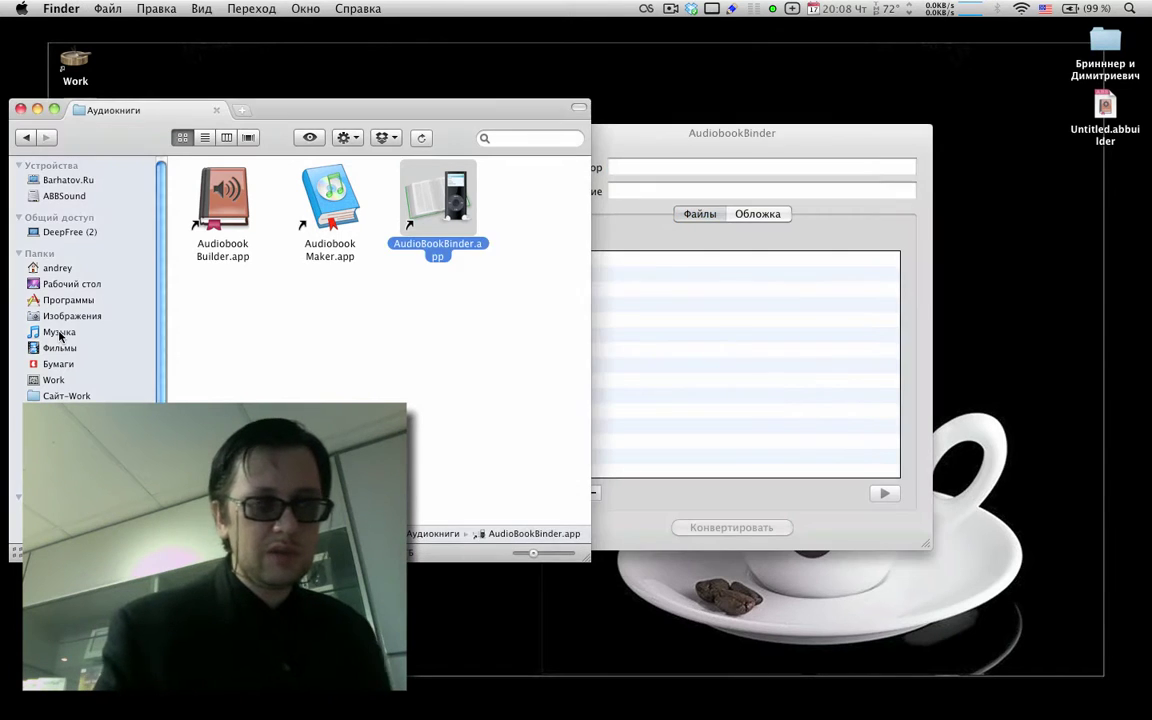
click(59, 333)
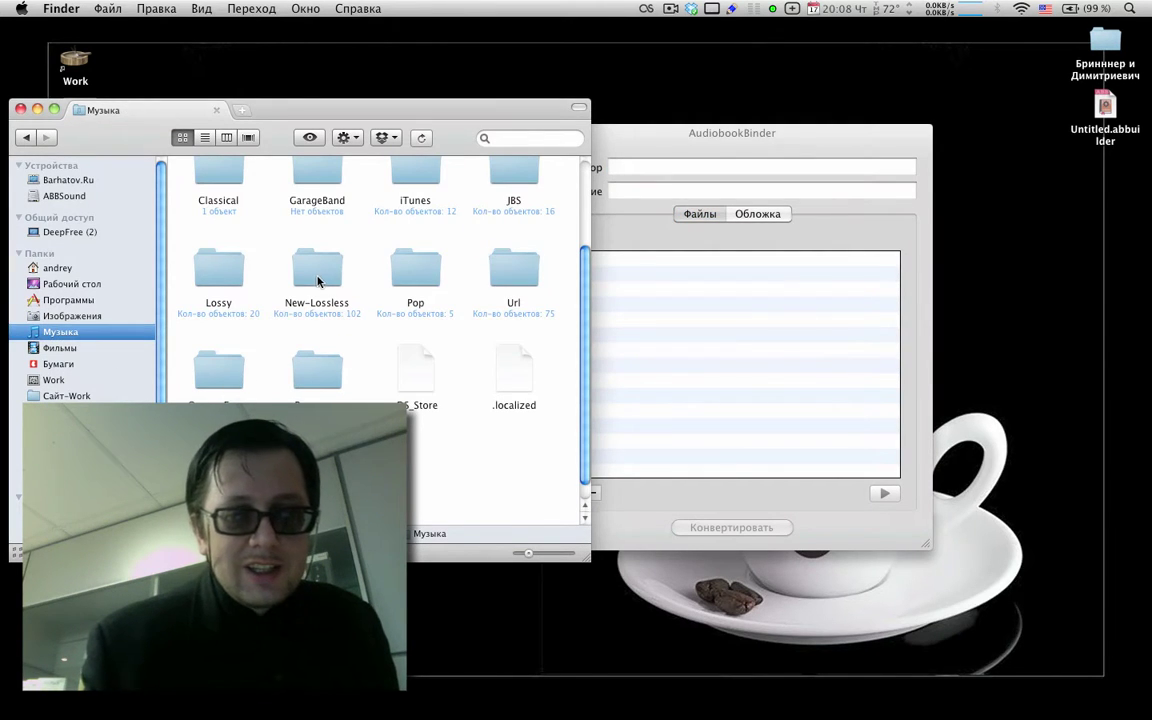
double_click(214, 272)
click(344, 220)
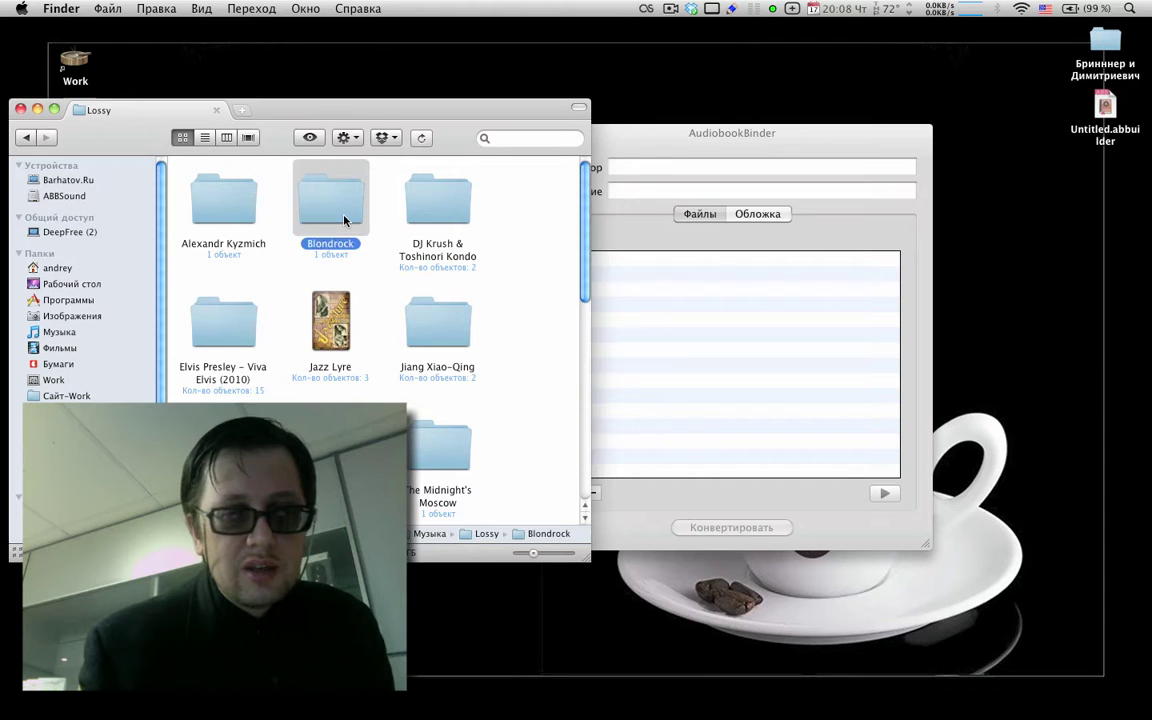
double_click(344, 220)
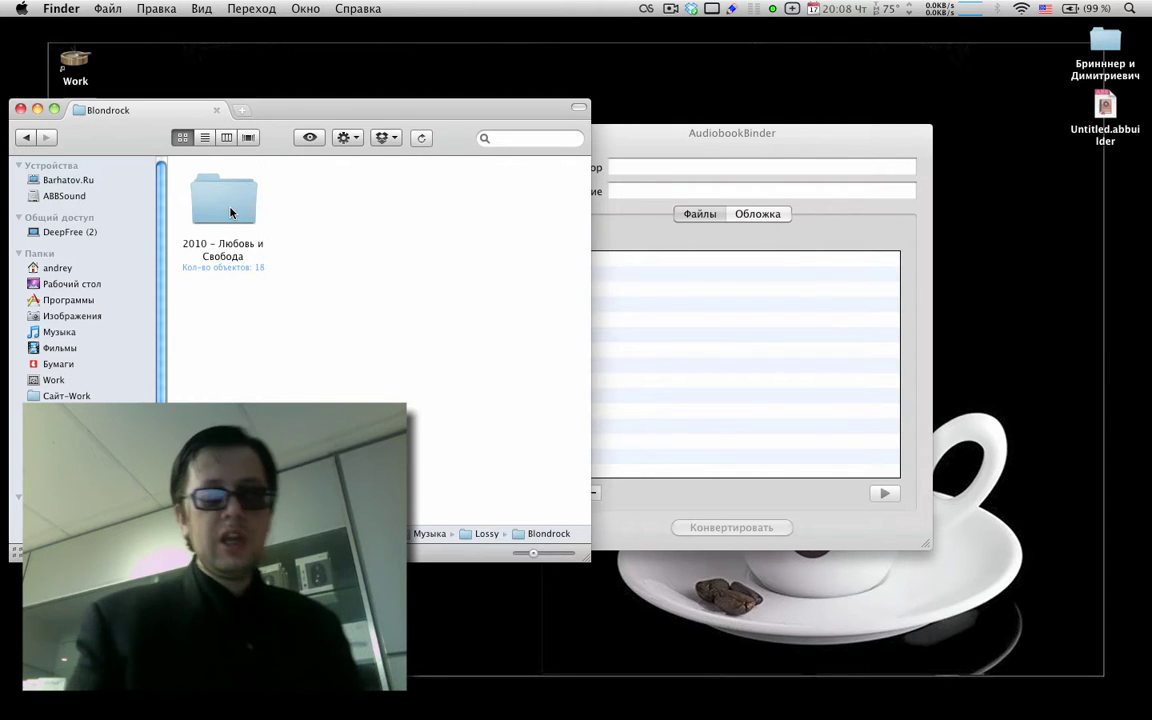
drag(230, 212, 712, 383)
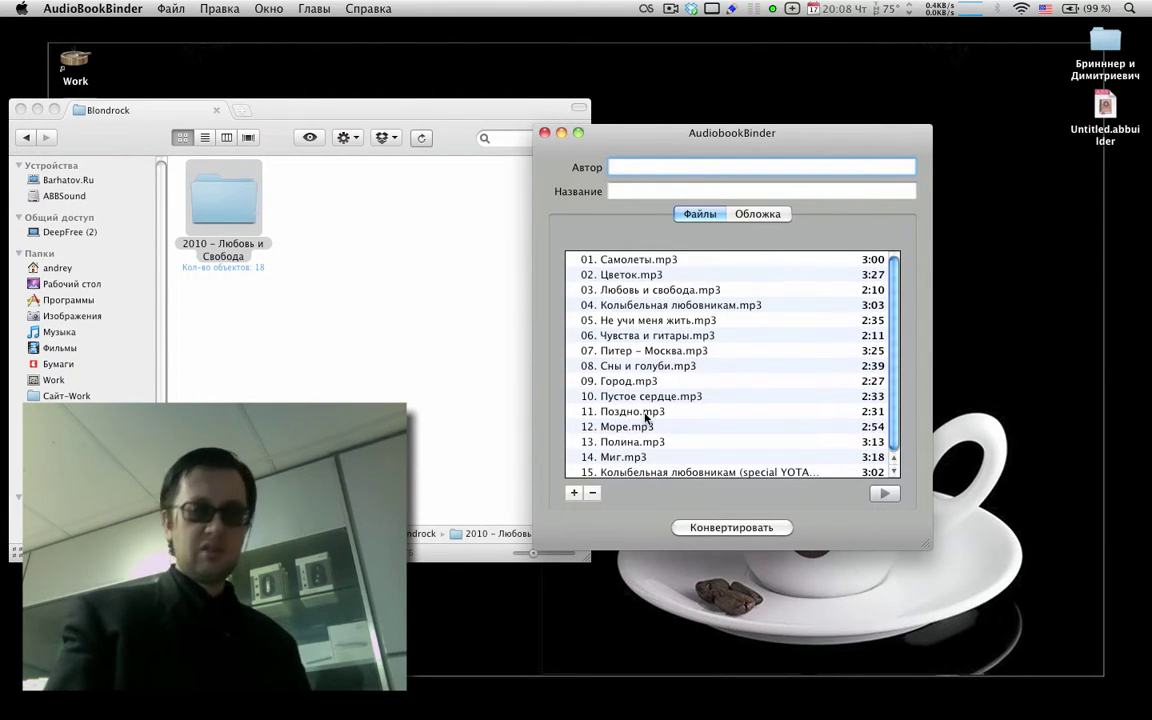
Step: Move "06. Чувства и гитары.mp3" directly after "02. Цветок.mp3" and turn on chapter contents (Добавить содержание)
drag(637, 333, 605, 291)
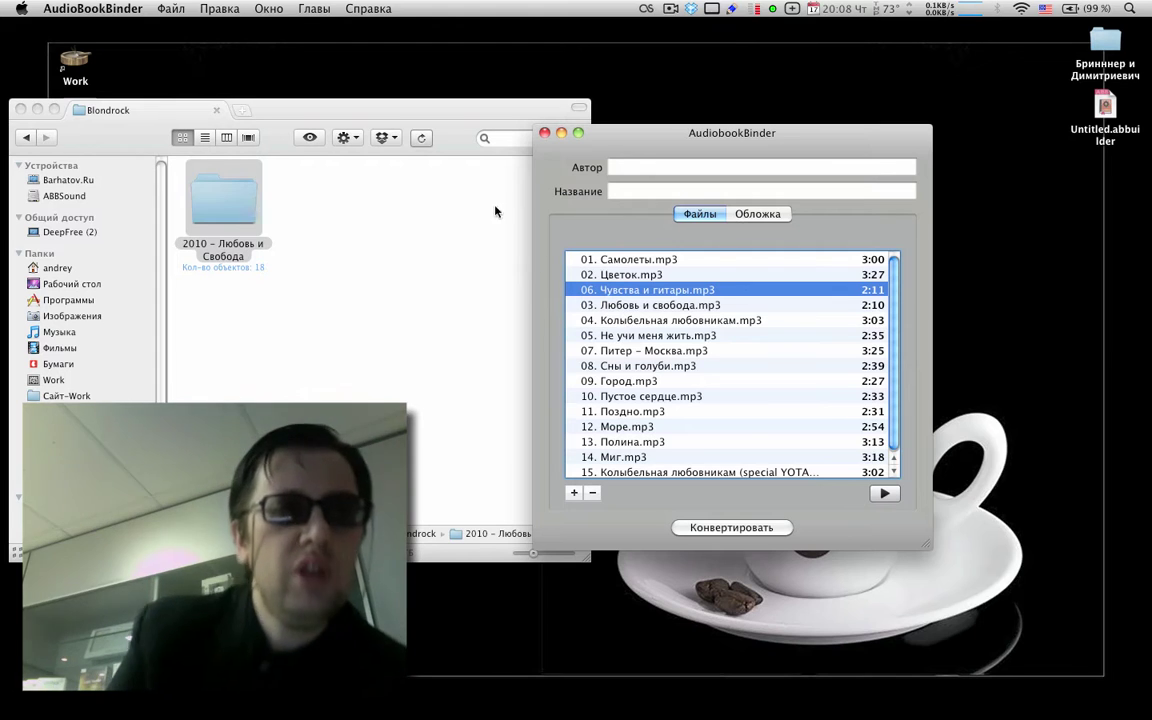
click(314, 9)
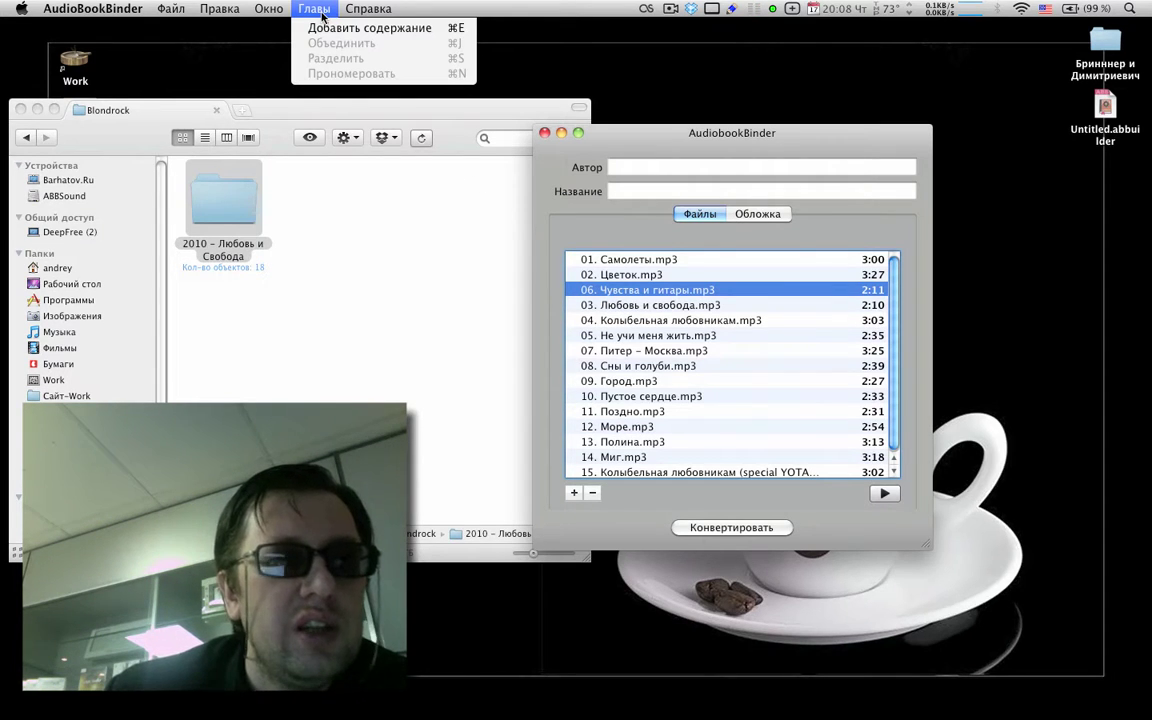
click(329, 28)
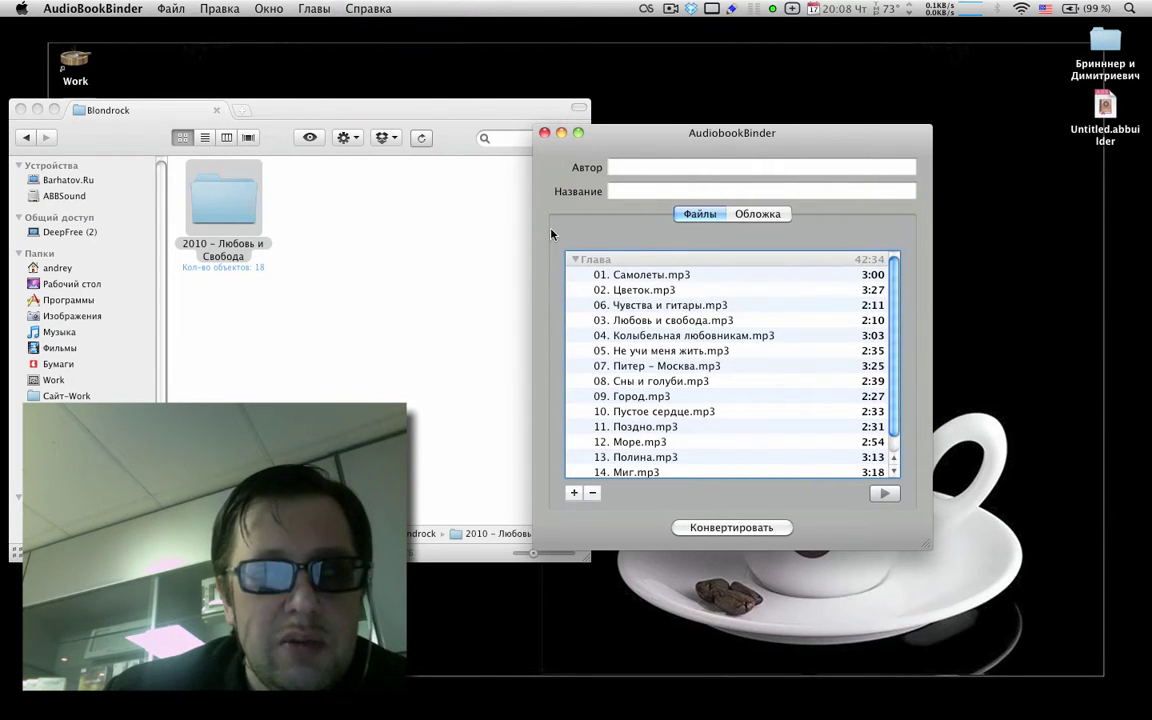
Step: Examine the join, split and renumber chapter commands with "01. Самолеты.mp3" selected, and look through the chapter's track list
click(580, 274)
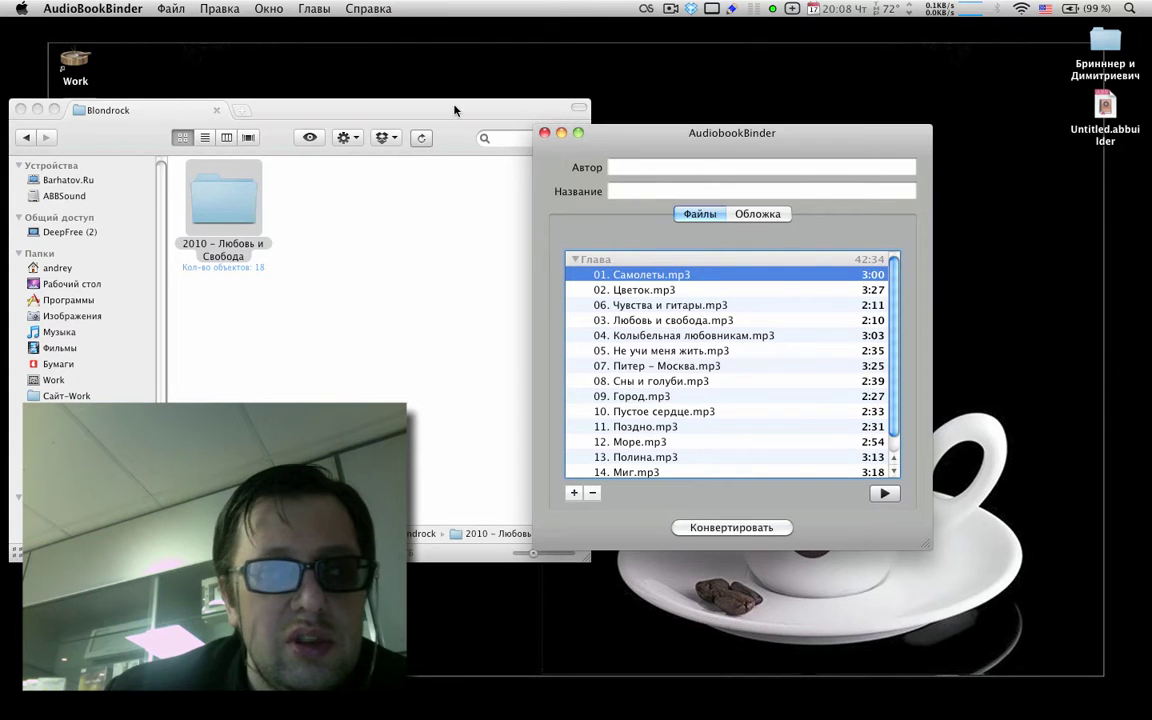
click(296, 12)
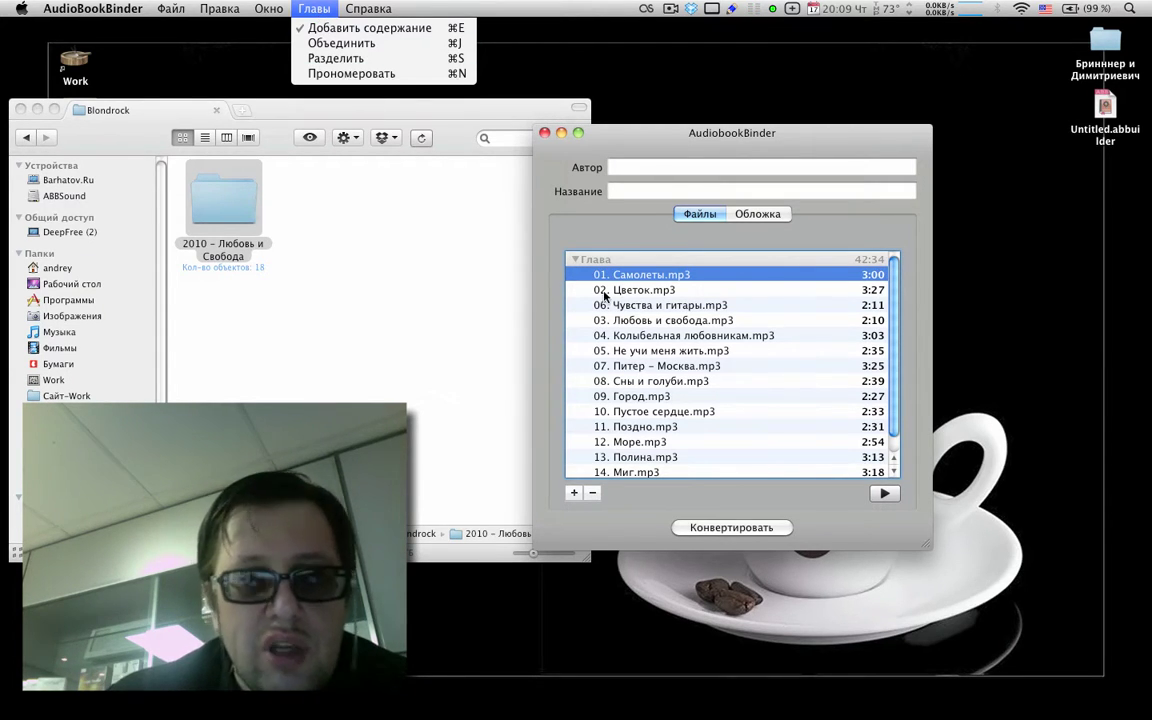
click(645, 279)
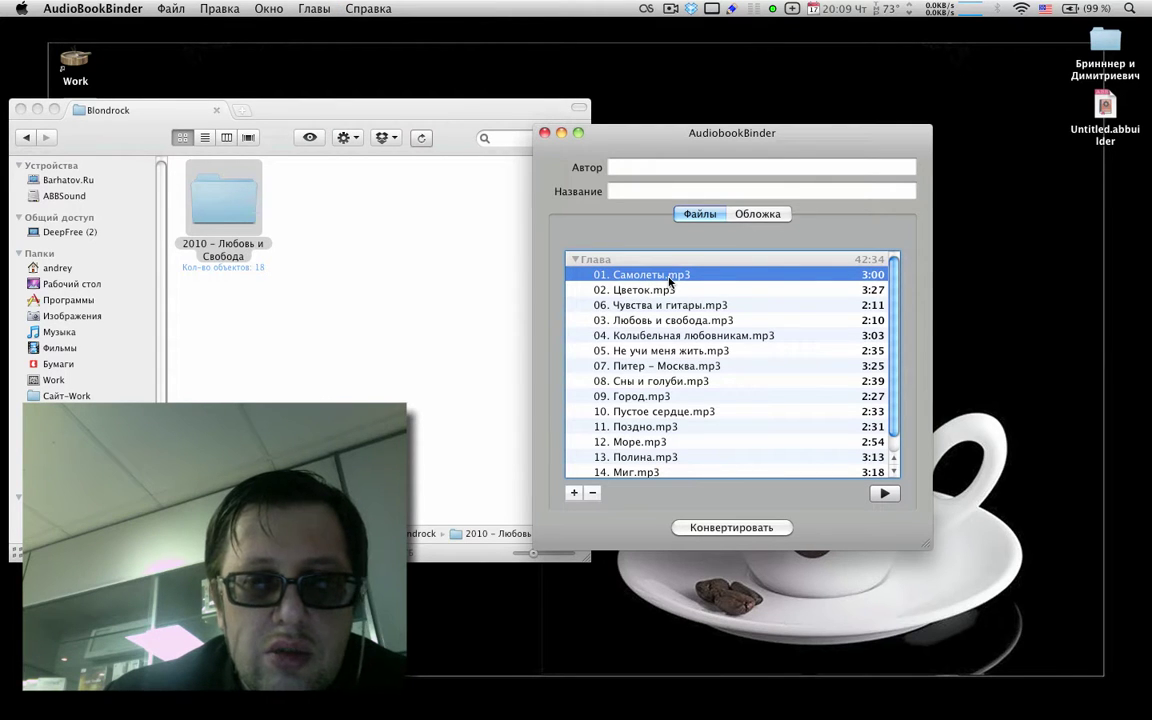
click(700, 288)
scroll(725, 272, down, 1)
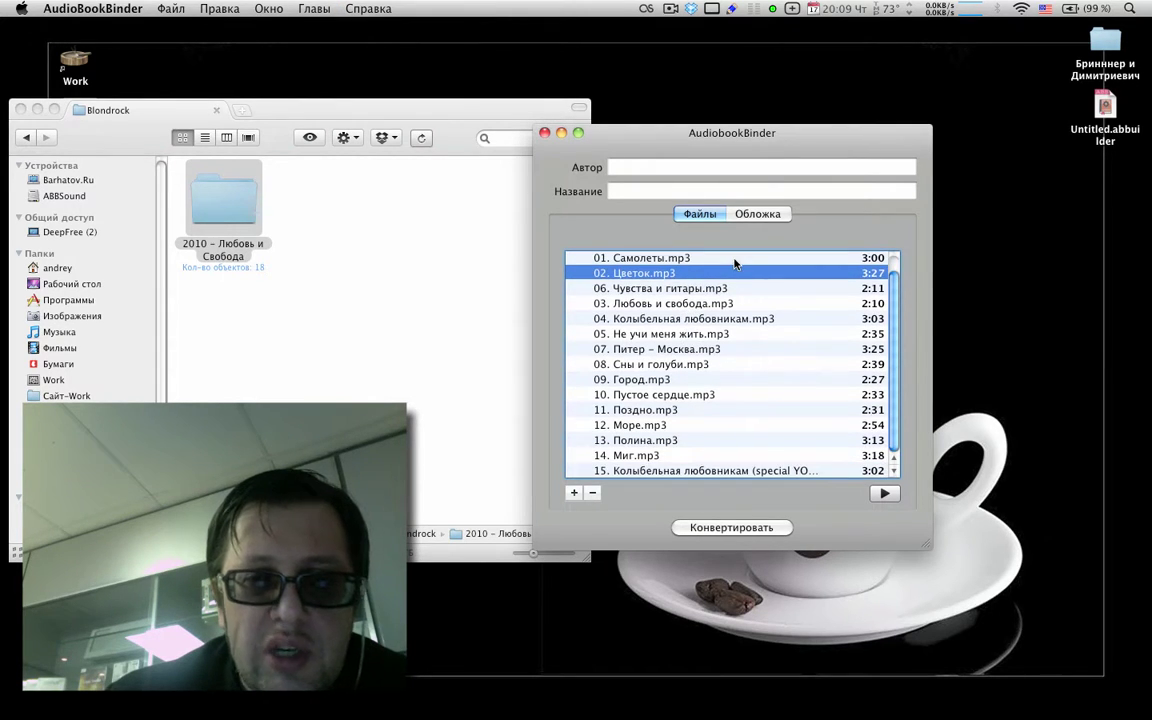
Step: Set cover.jpg from the album's Covers & Info folder as the audiobook's cover image
click(768, 214)
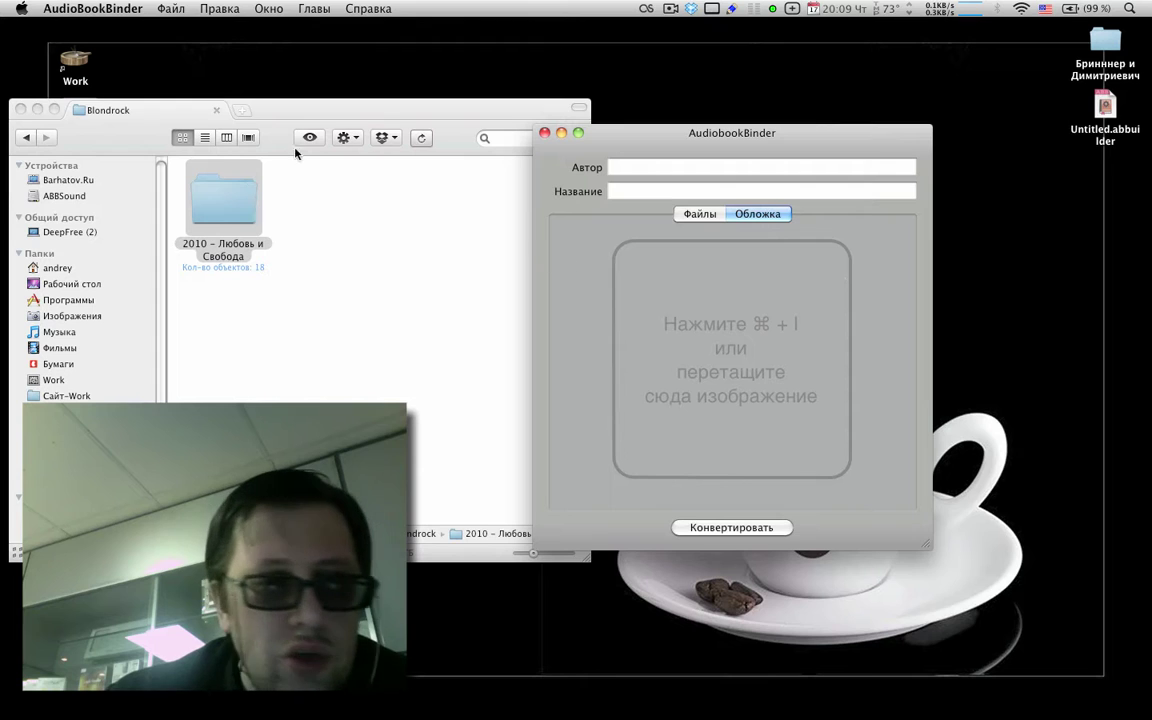
double_click(216, 180)
click(238, 205)
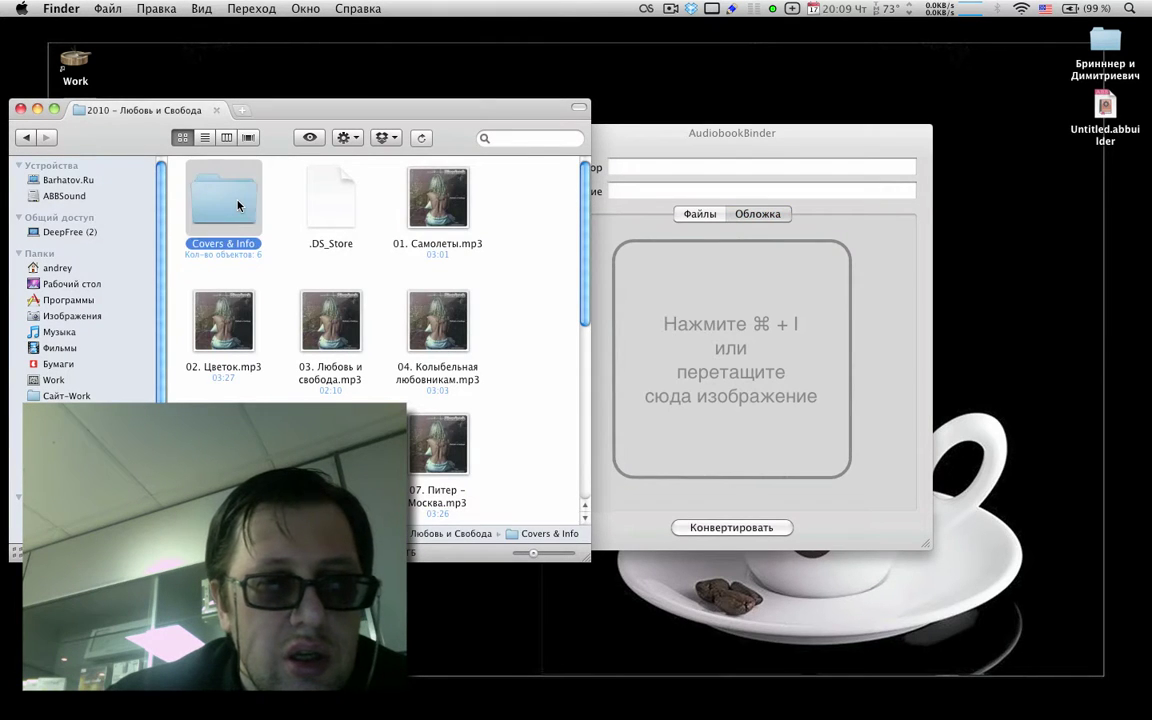
double_click(238, 205)
click(341, 341)
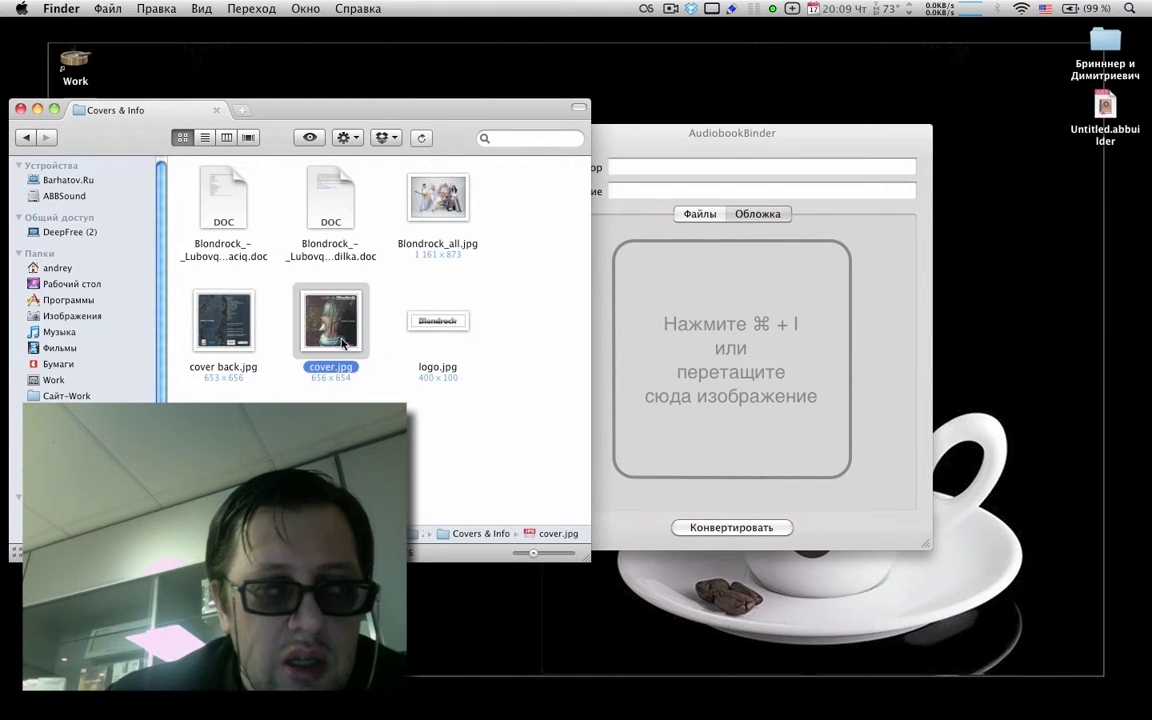
drag(341, 341, 750, 360)
Step: Enter ggg as the audiobook's author and ffff as its title
click(679, 182)
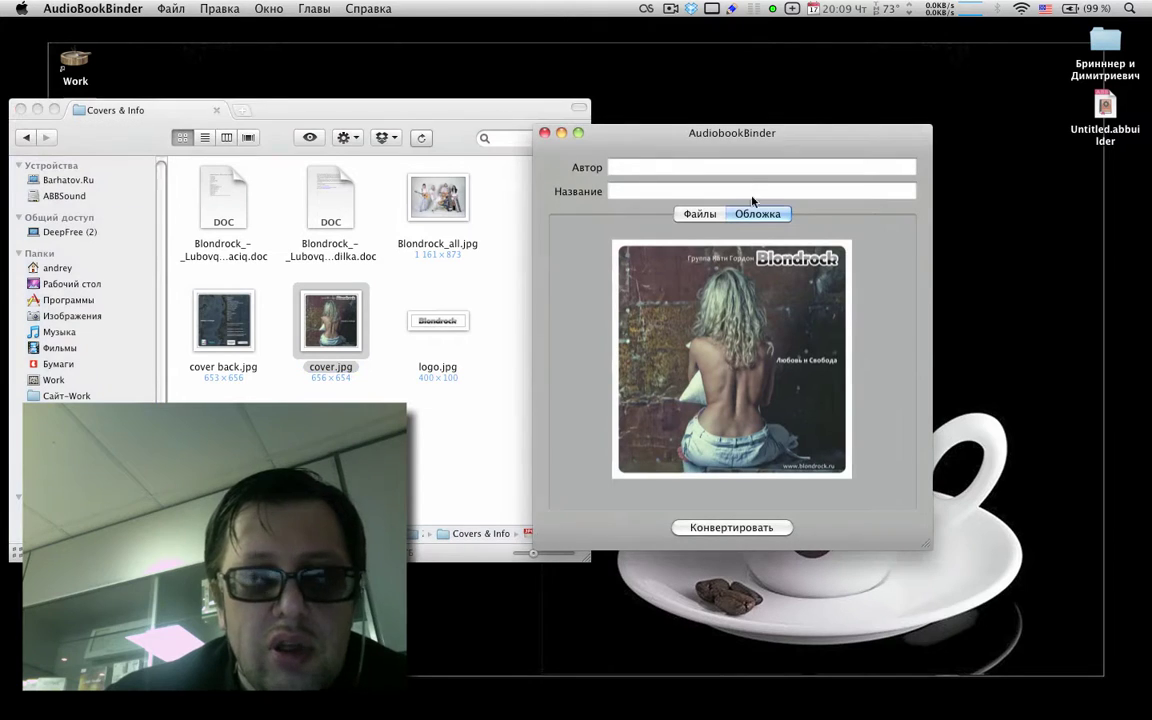
click(640, 167)
text(ggg)
click(641, 189)
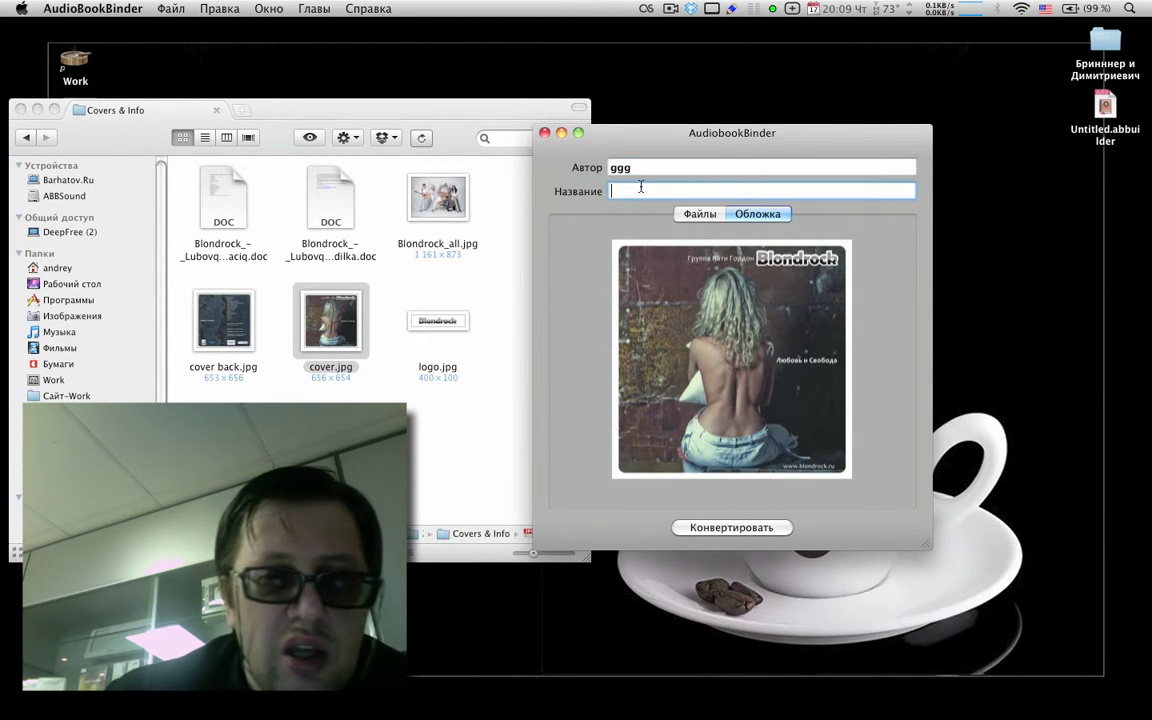
text(ffff)
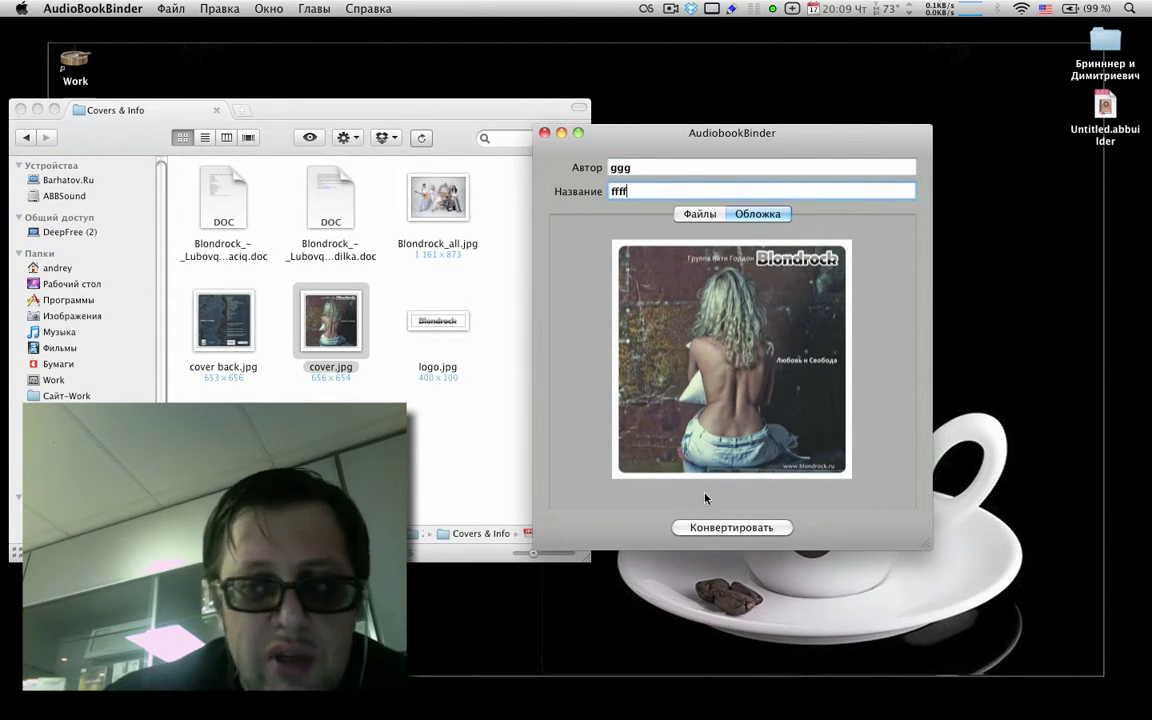
Step: Return to the audiobook's file list and examine the output folder, frequency, channel and bitrate choices in the program's settings
click(695, 215)
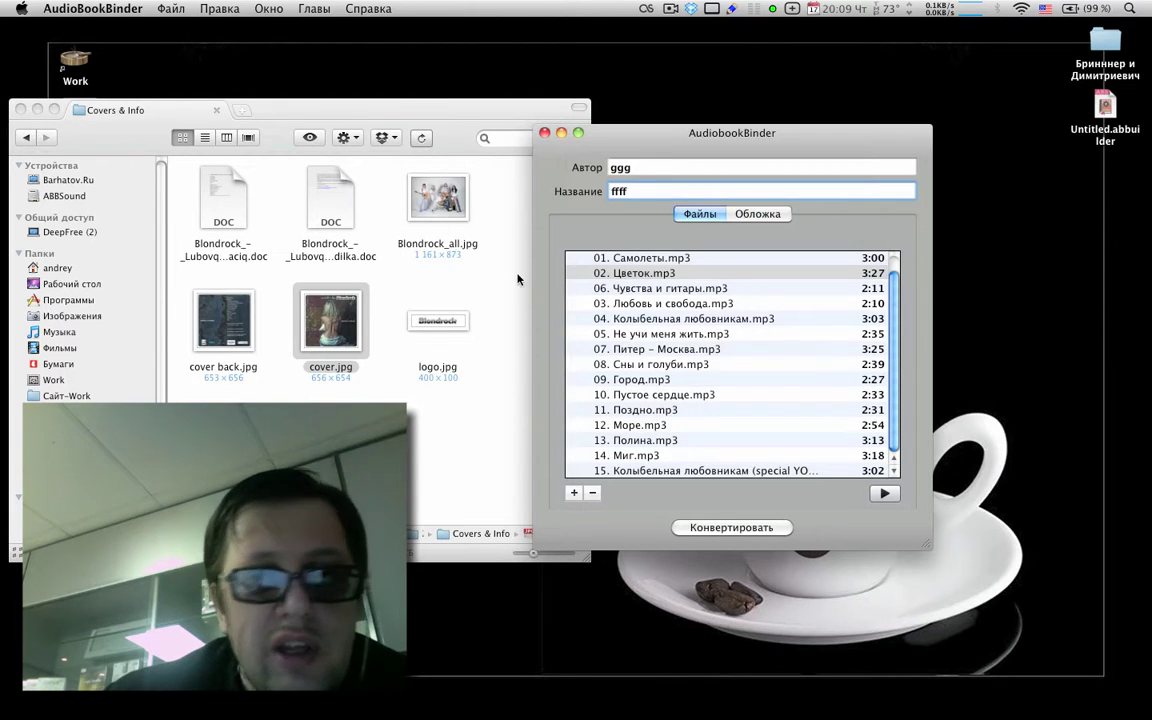
click(105, 8)
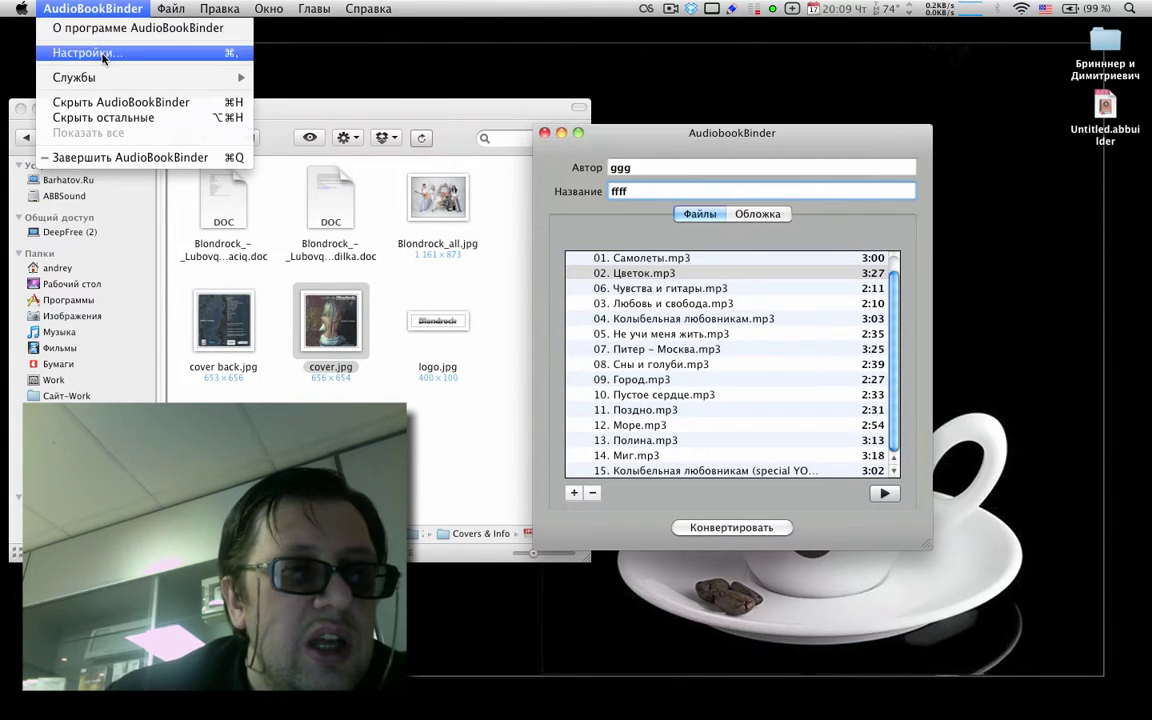
click(96, 50)
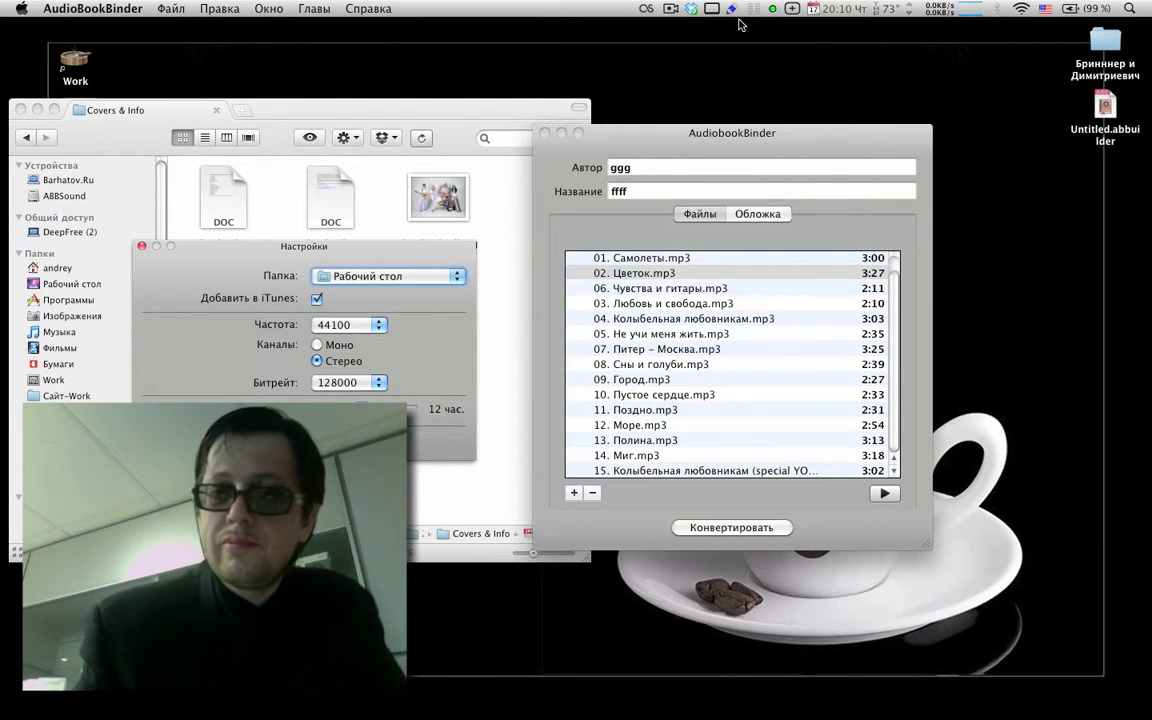
click(877, 499)
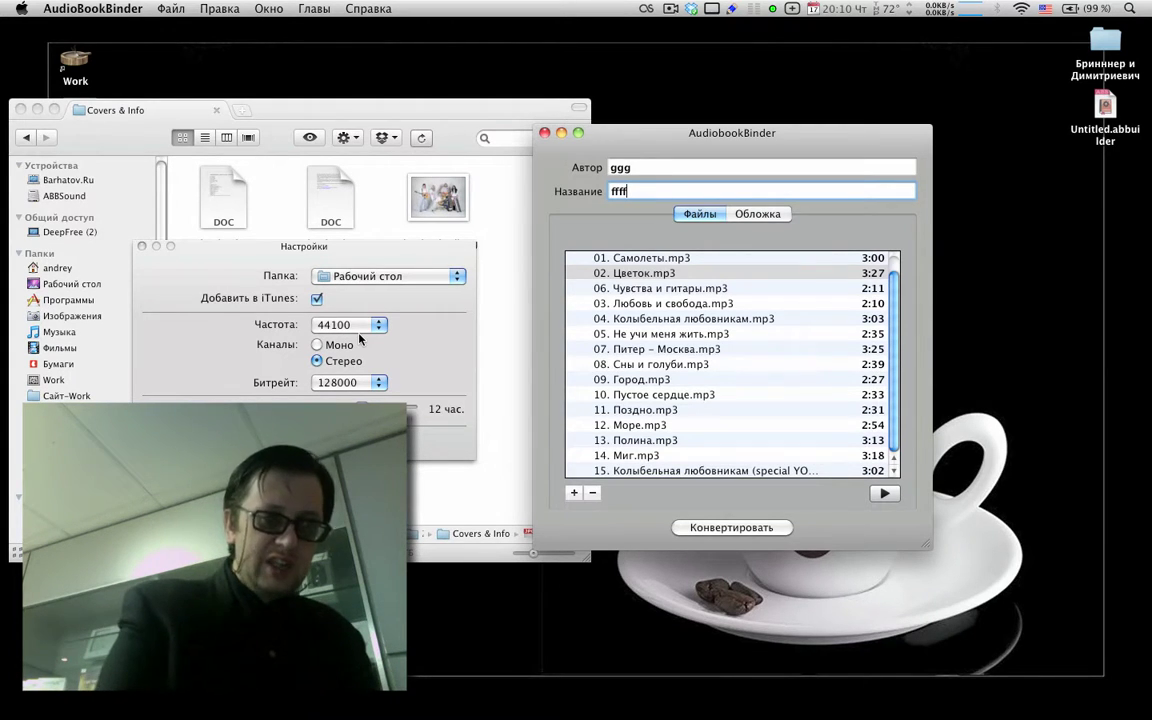
click(348, 381)
click(436, 374)
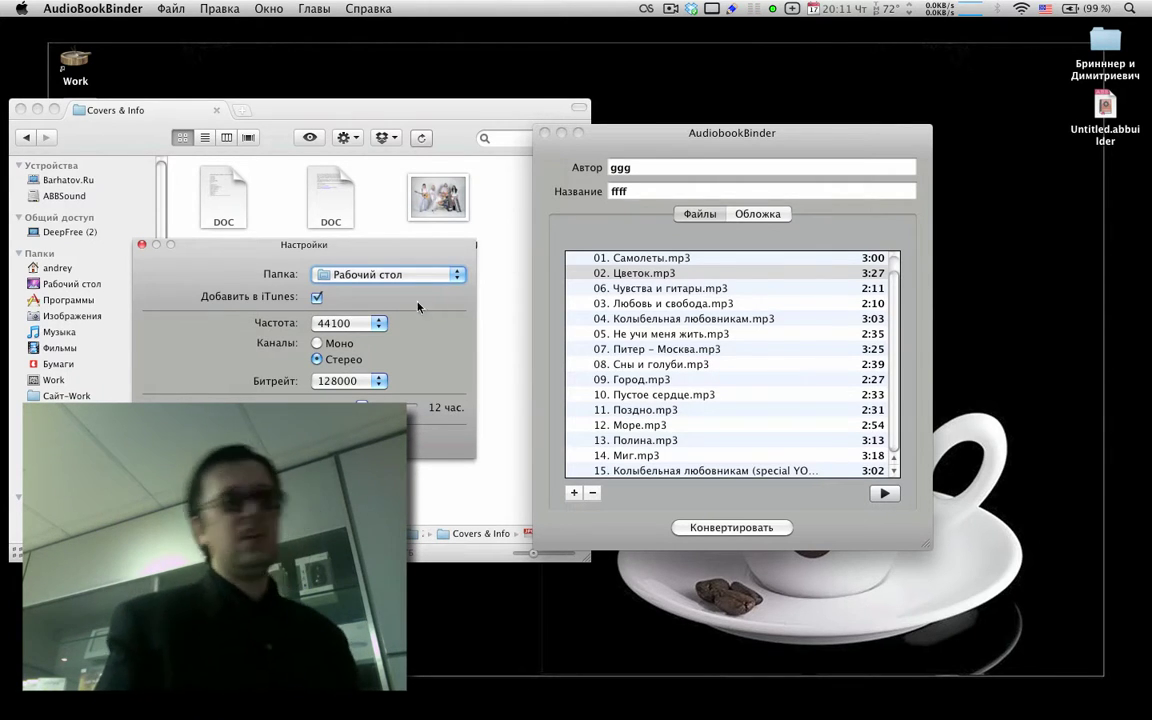
click(142, 245)
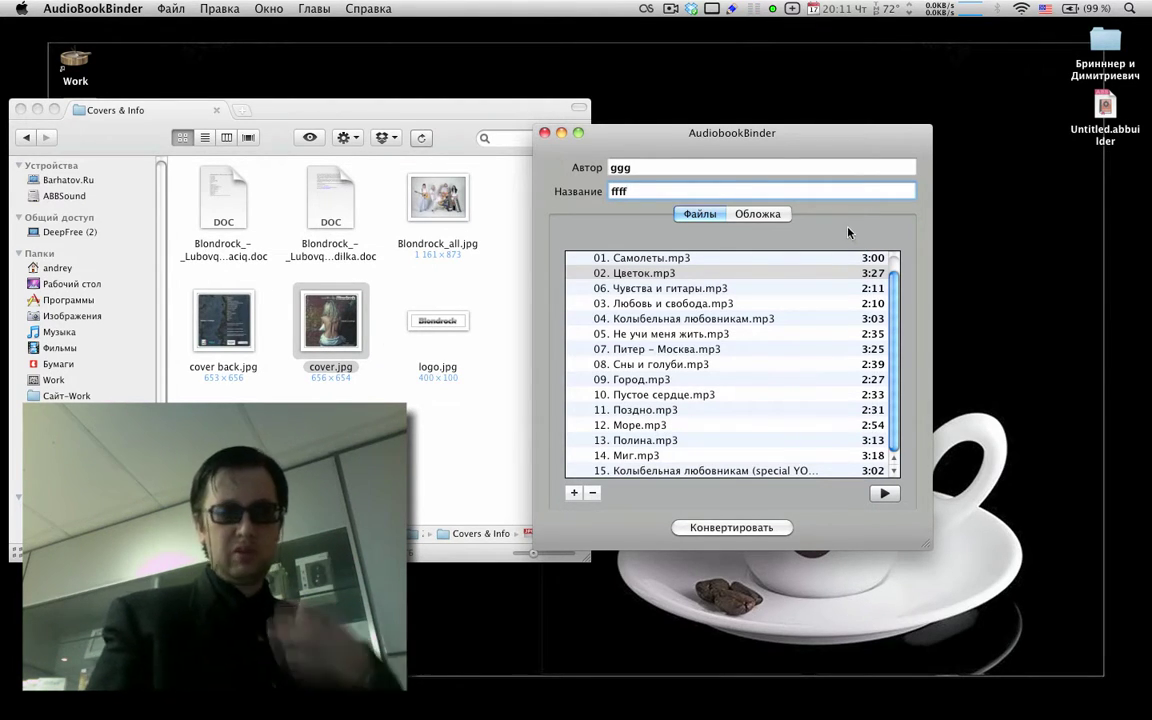
Step: Select "13. Полина.mp3" in the audiobook's file list and close the AudiobookBinder window
click(700, 334)
click(700, 318)
click(669, 441)
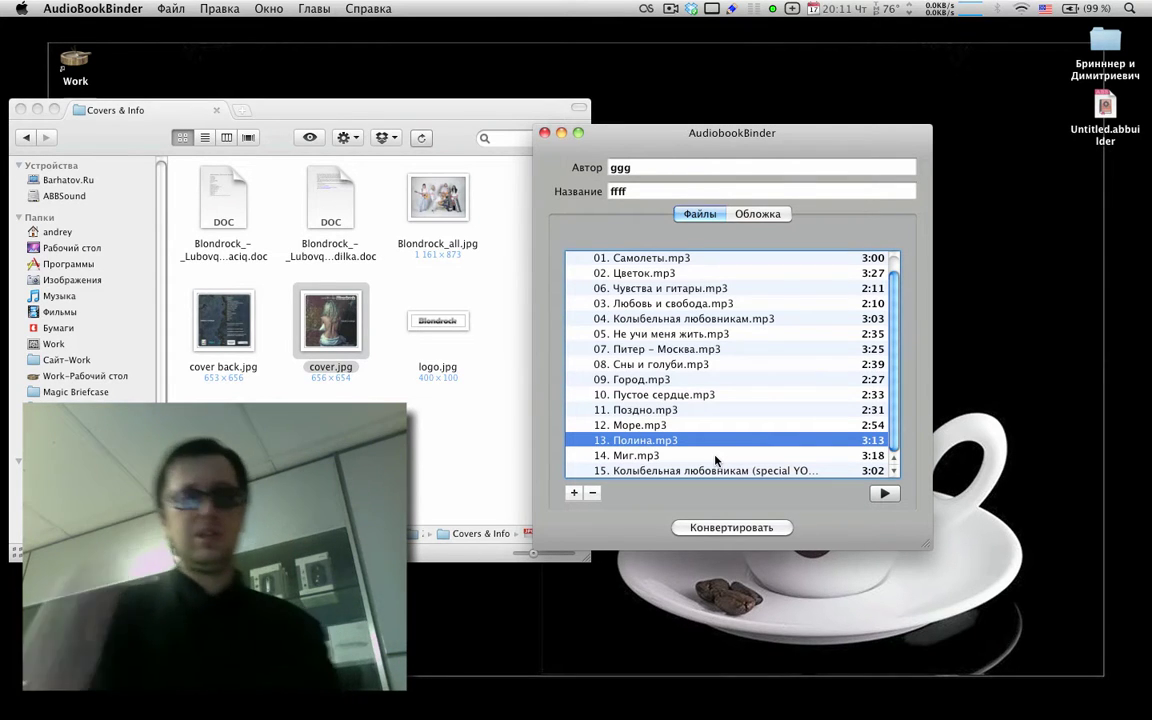
click(545, 133)
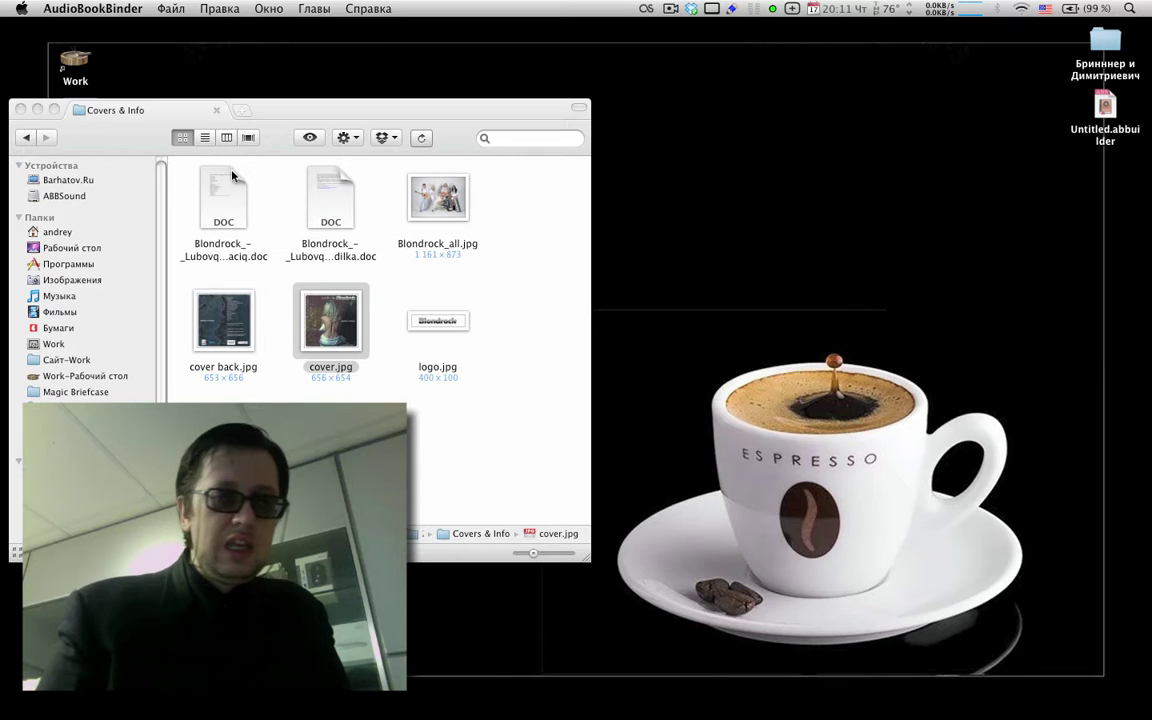
Step: Go back to the Аудиокниги folder in Finder, launch Audiobook Maker and move its window clear of the folder's contents
click(22, 138)
click(22, 138)
click(22, 138)
click(22, 138)
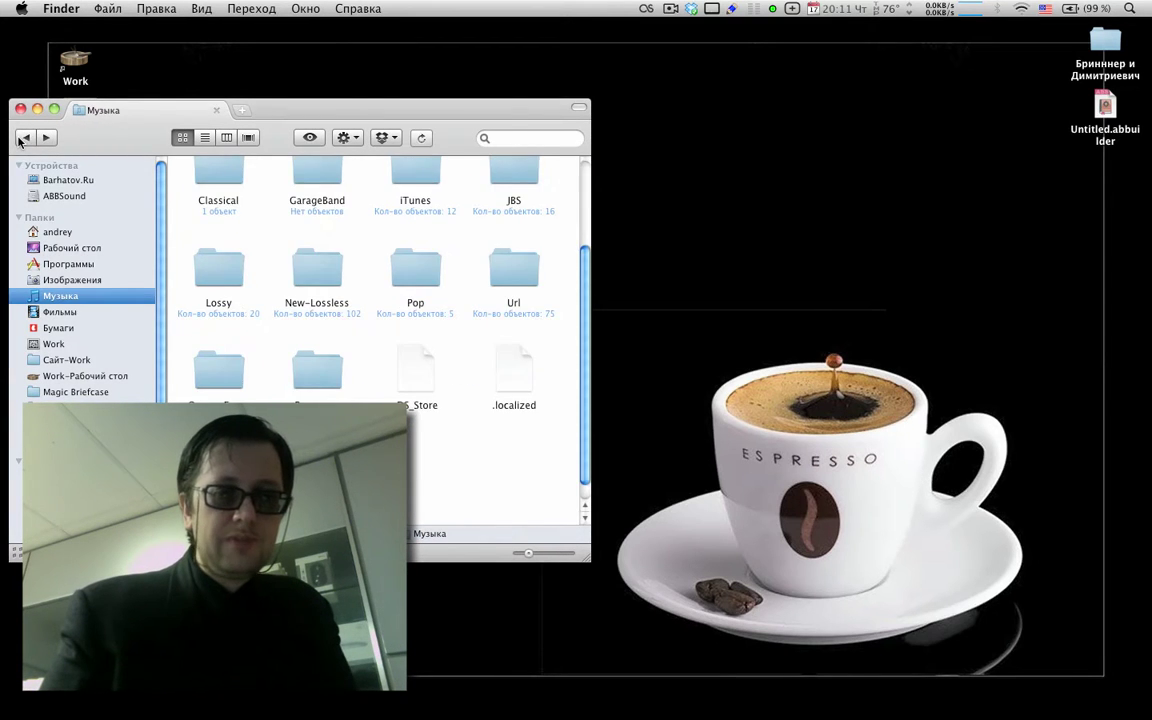
click(22, 138)
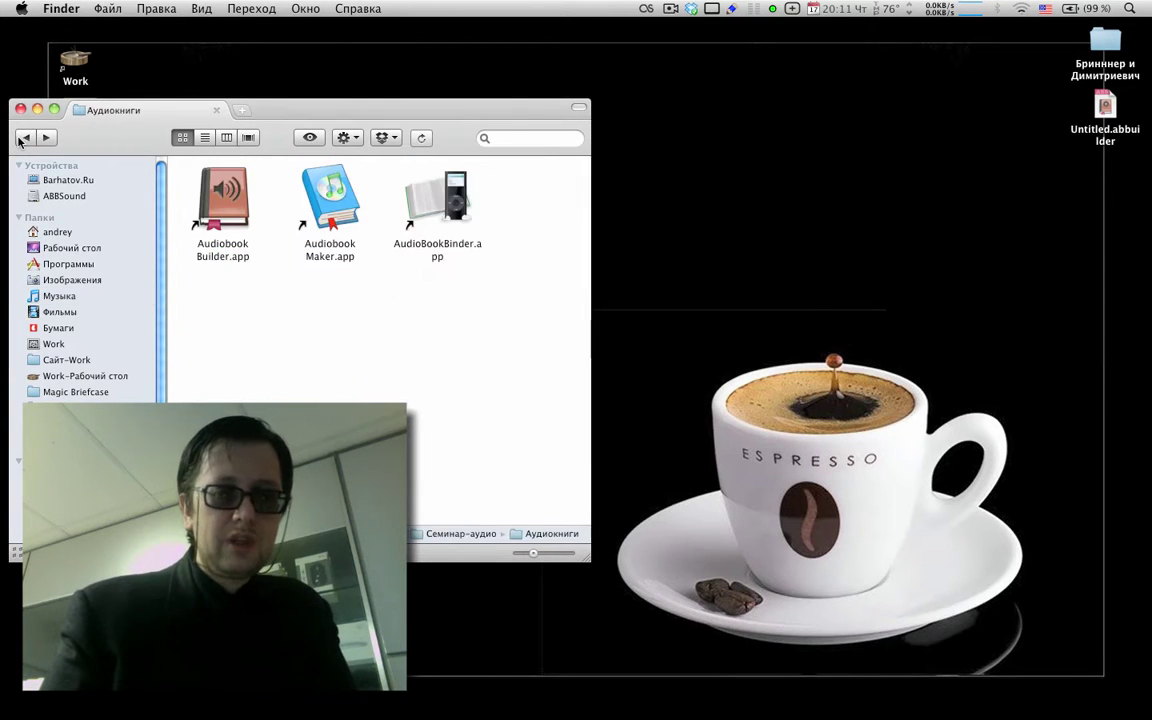
double_click(330, 205)
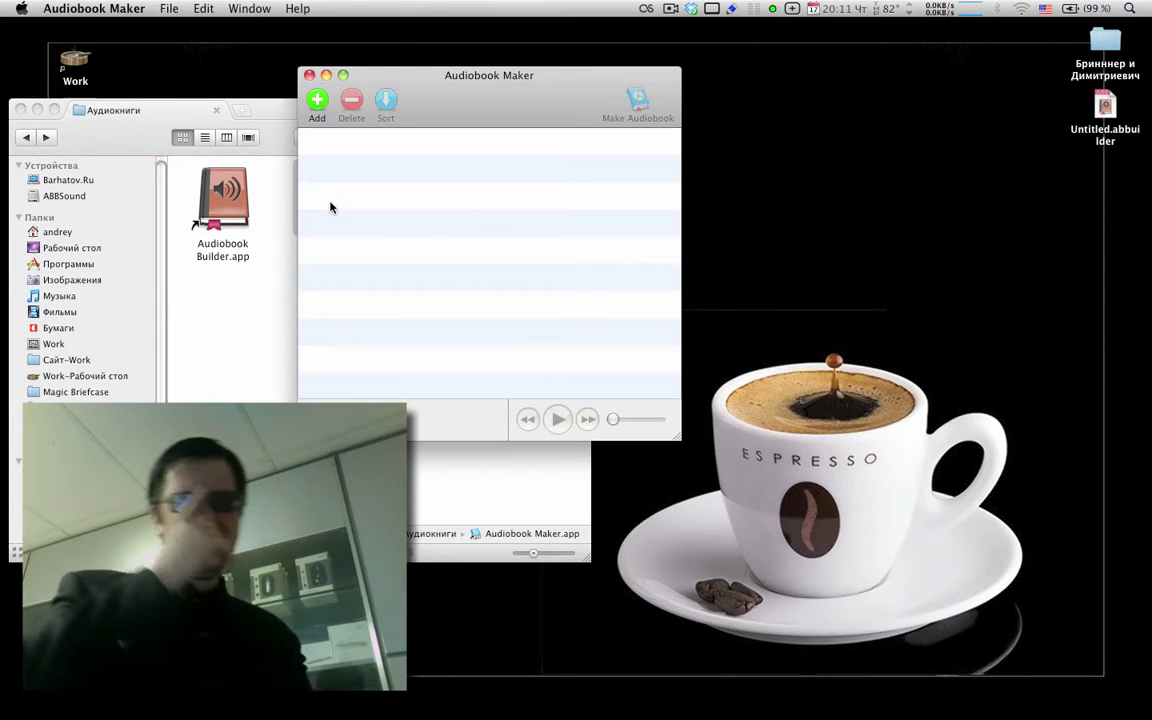
drag(477, 116, 665, 127)
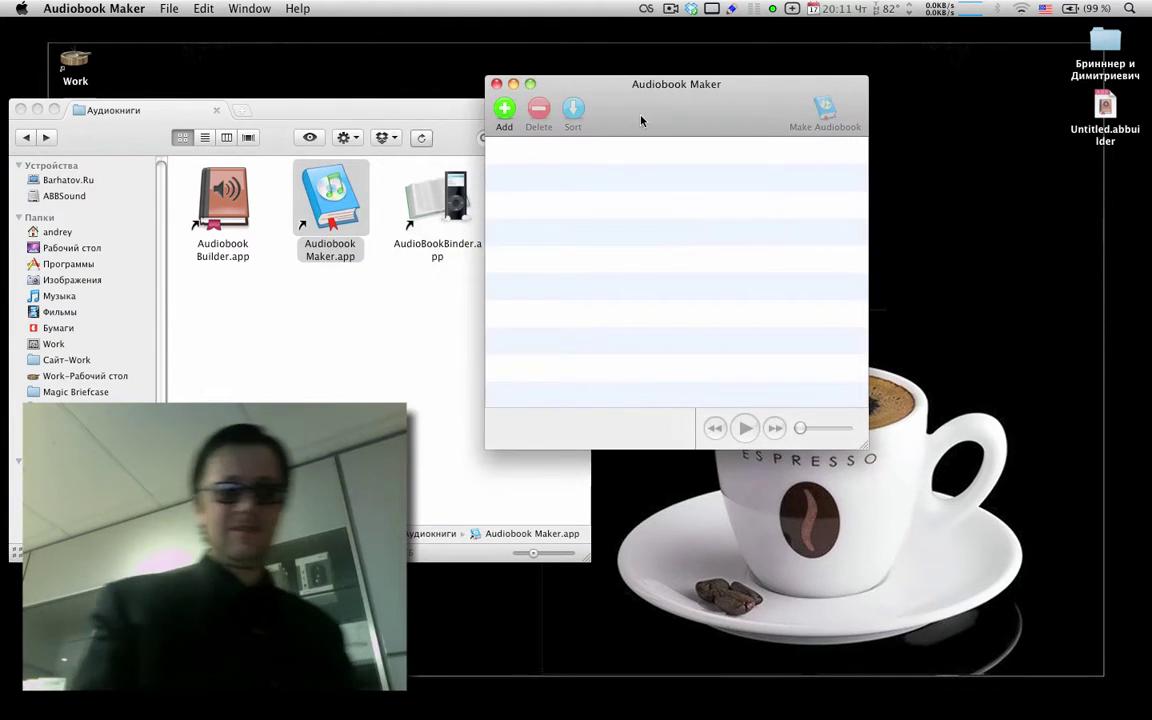
Step: Try to add the "2010 - Любовь и Свобода" album folder from Finder to the empty Audiobook Maker list
click(46, 137)
click(46, 137)
click(46, 137)
click(46, 137)
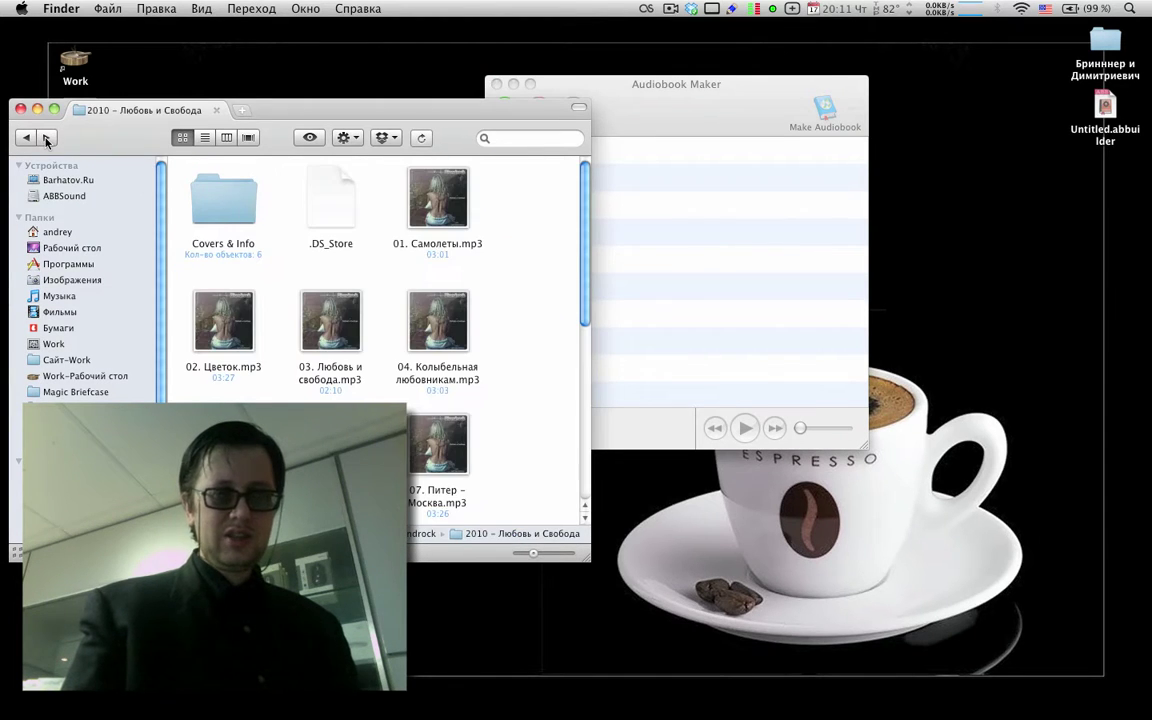
click(25, 137)
drag(220, 198, 712, 126)
click(712, 126)
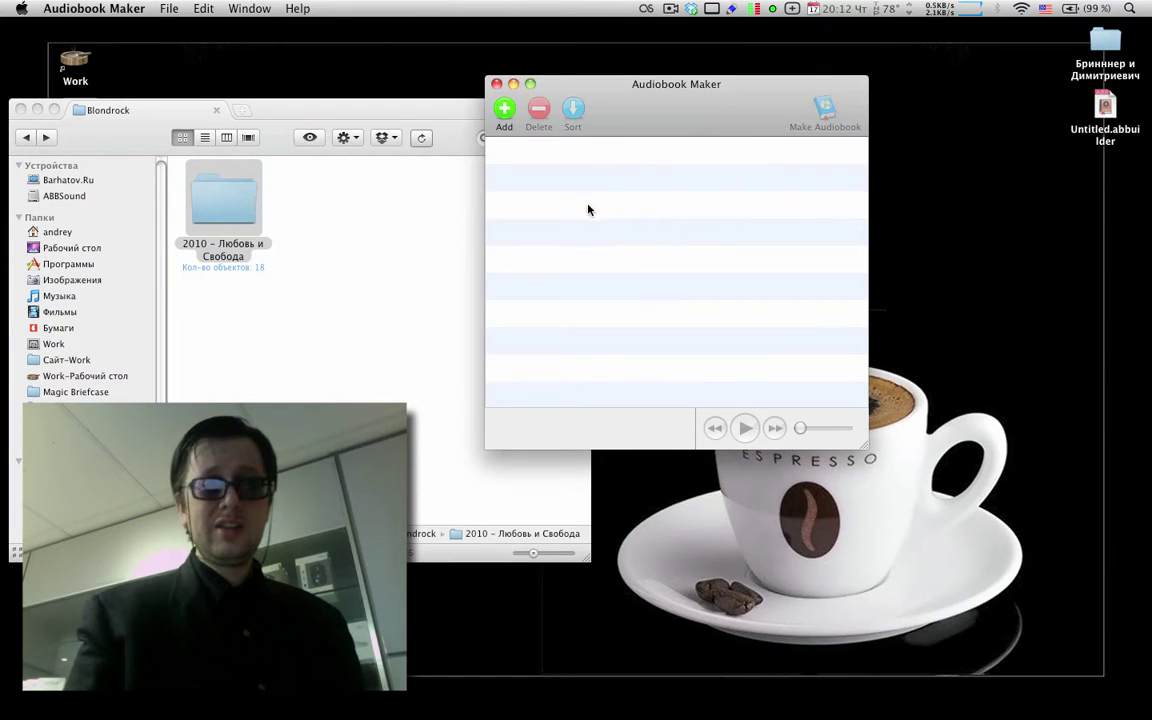
double_click(225, 195)
click(702, 237)
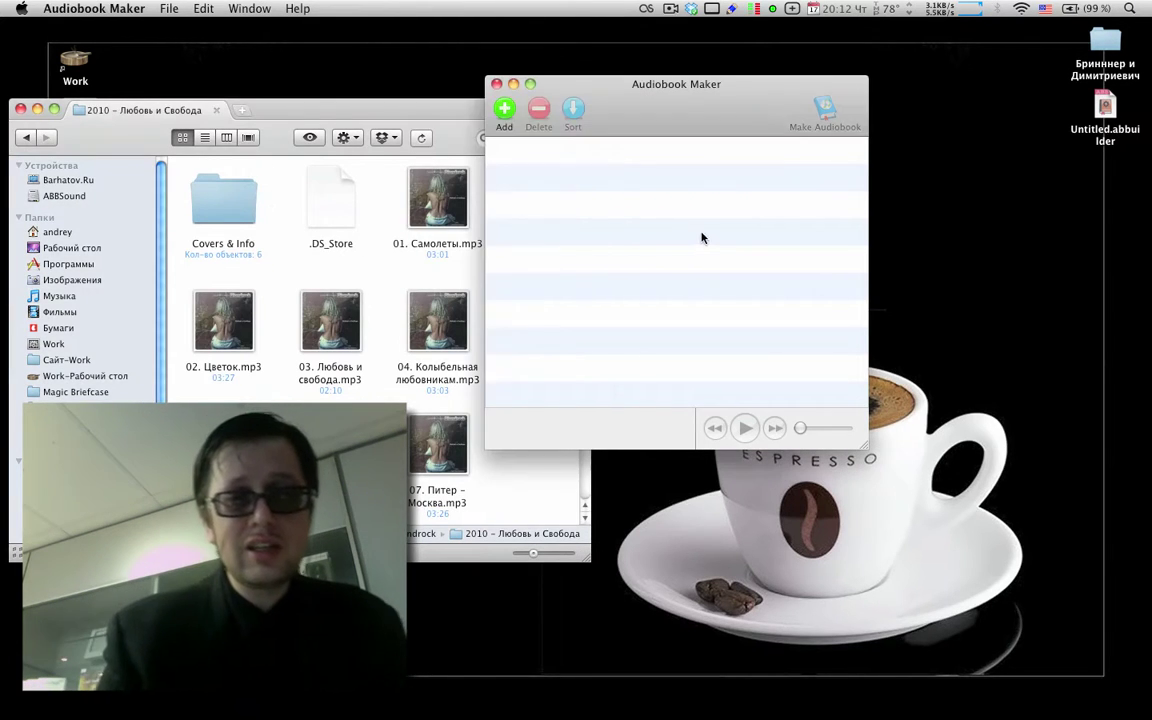
Step: Add tracks 01 to 04 from the Lossy > Blondrock > "2010 - Любовь и Свобода" music folder to the Audiobook Maker list
click(504, 108)
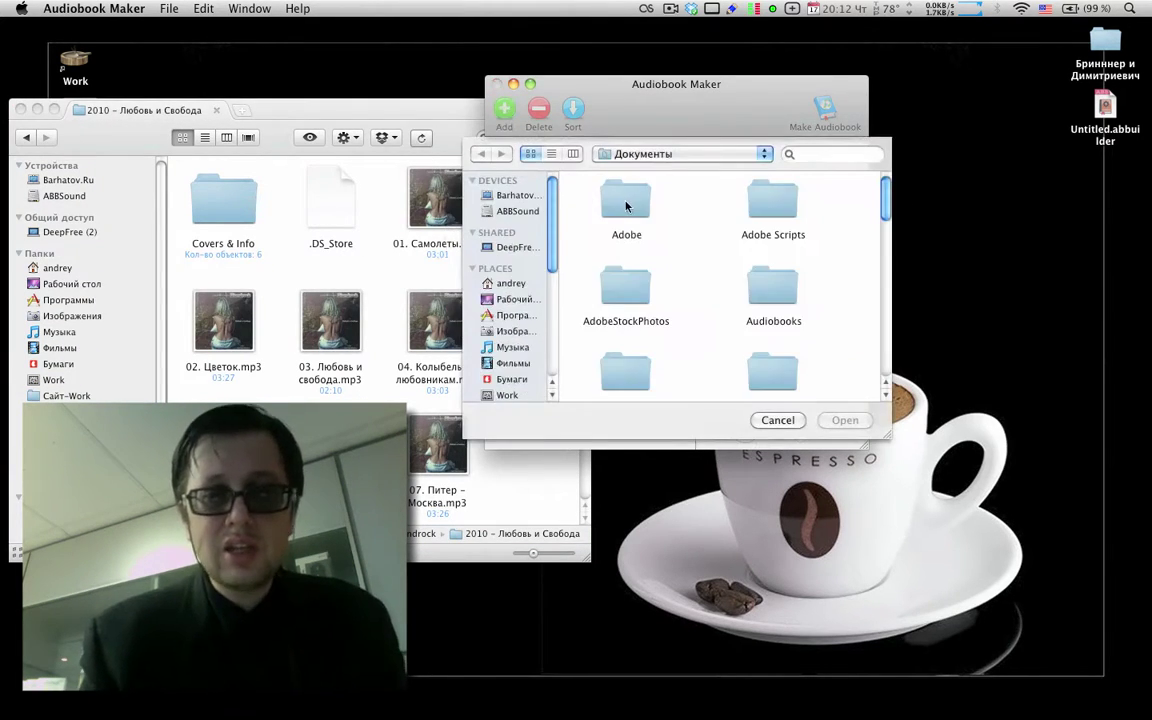
scroll(615, 224, down, 3)
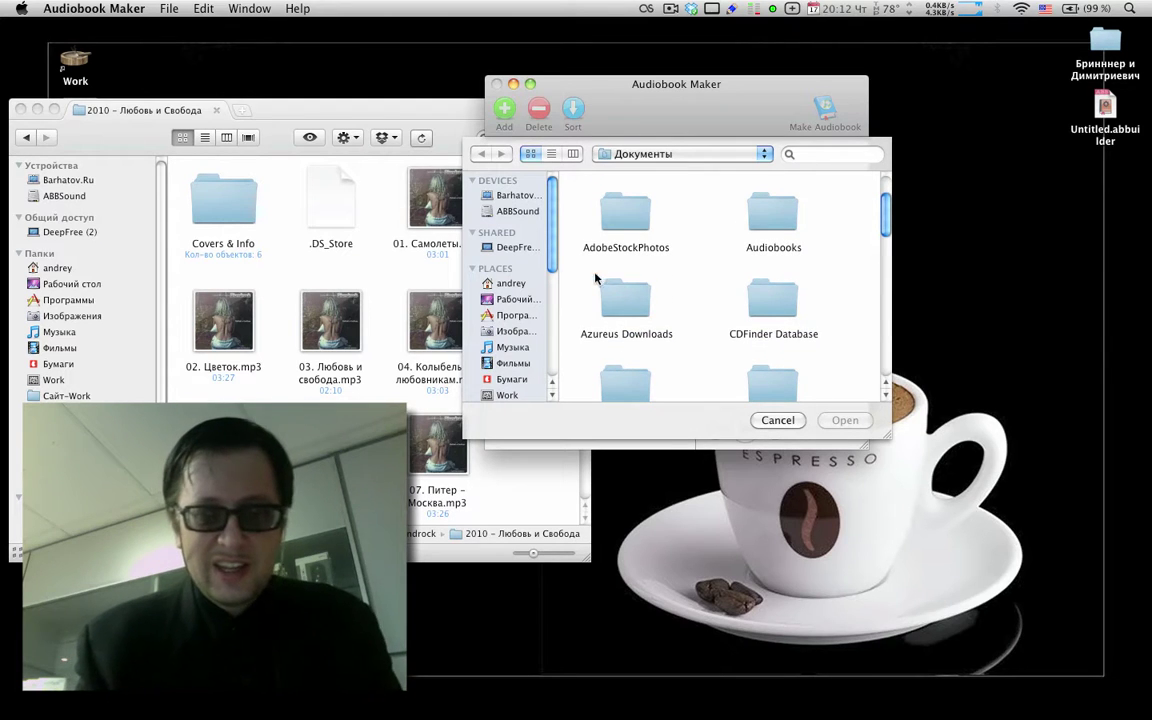
click(530, 347)
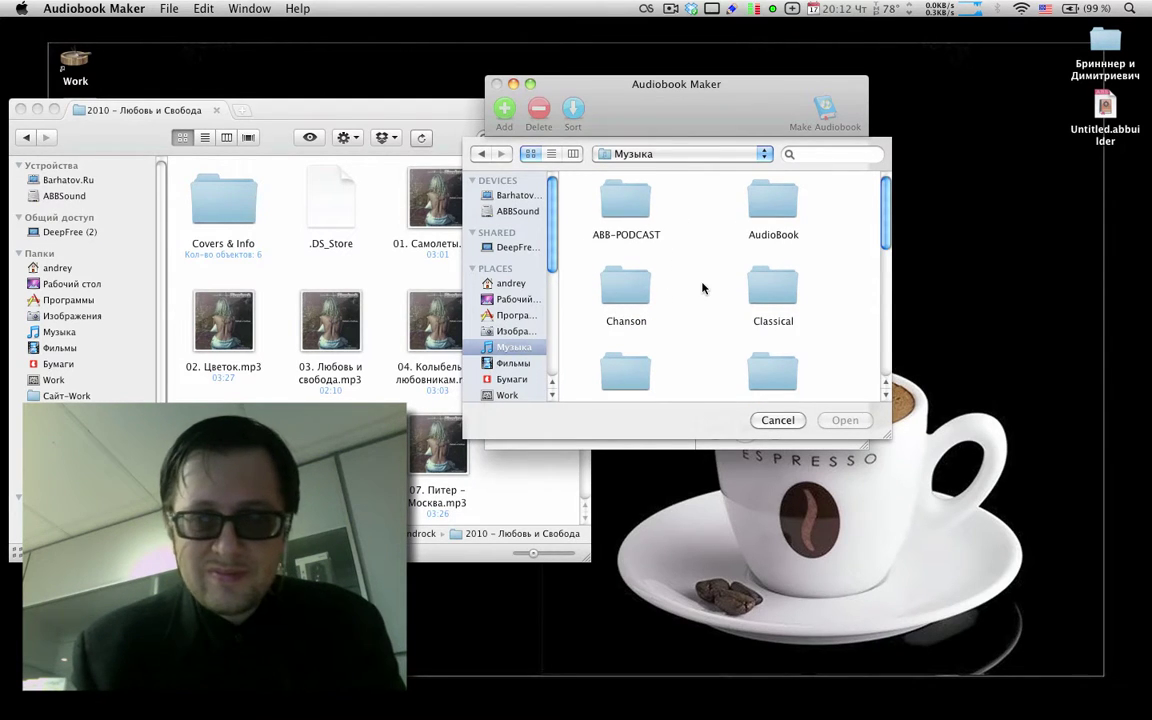
scroll(702, 288, down, 5)
scroll(704, 289, up, 1)
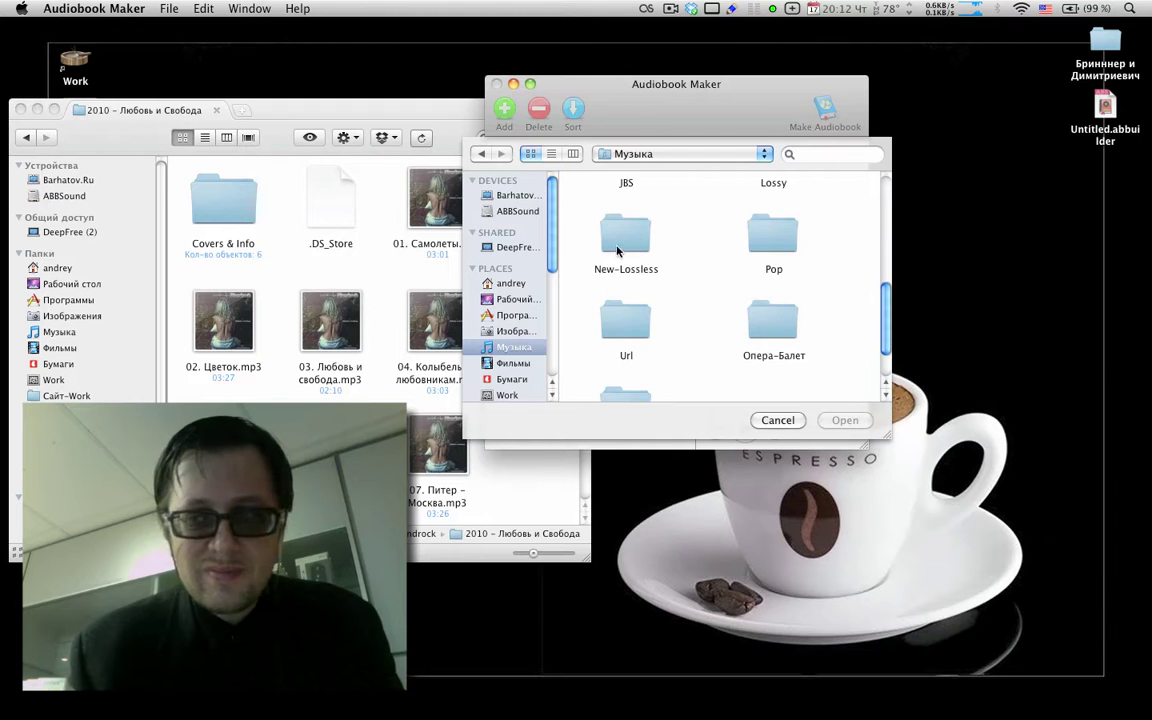
scroll(697, 303, up, 1)
double_click(773, 255)
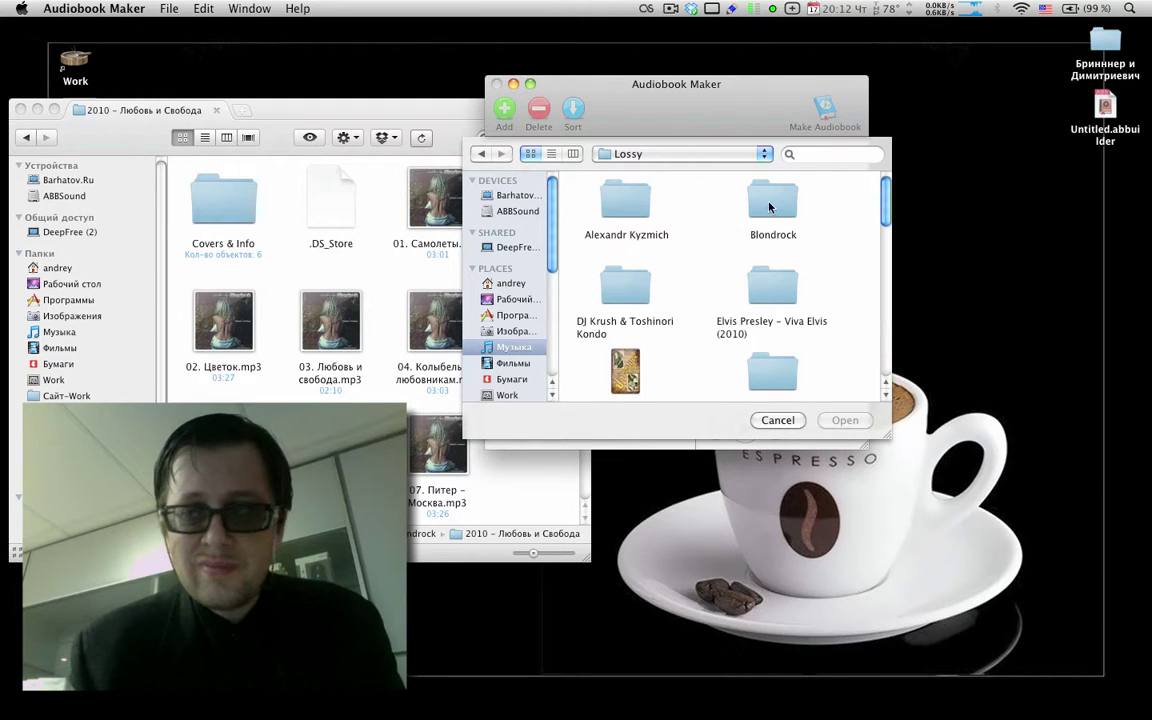
double_click(770, 207)
double_click(616, 208)
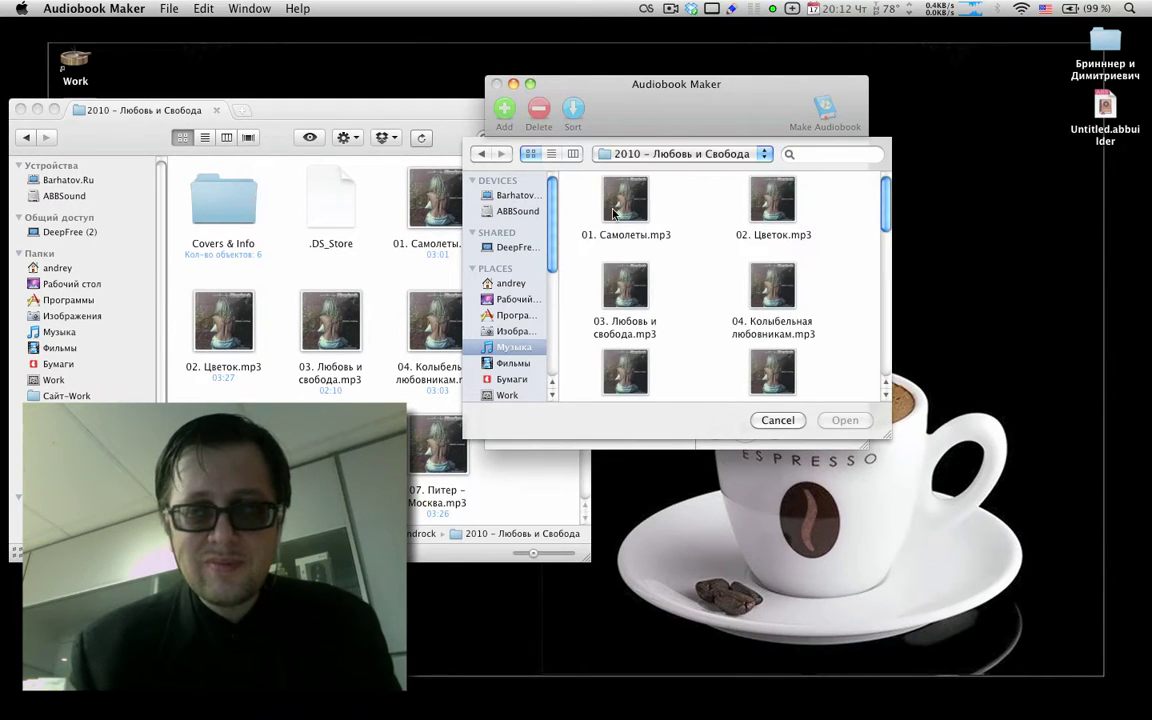
drag(592, 185, 806, 335)
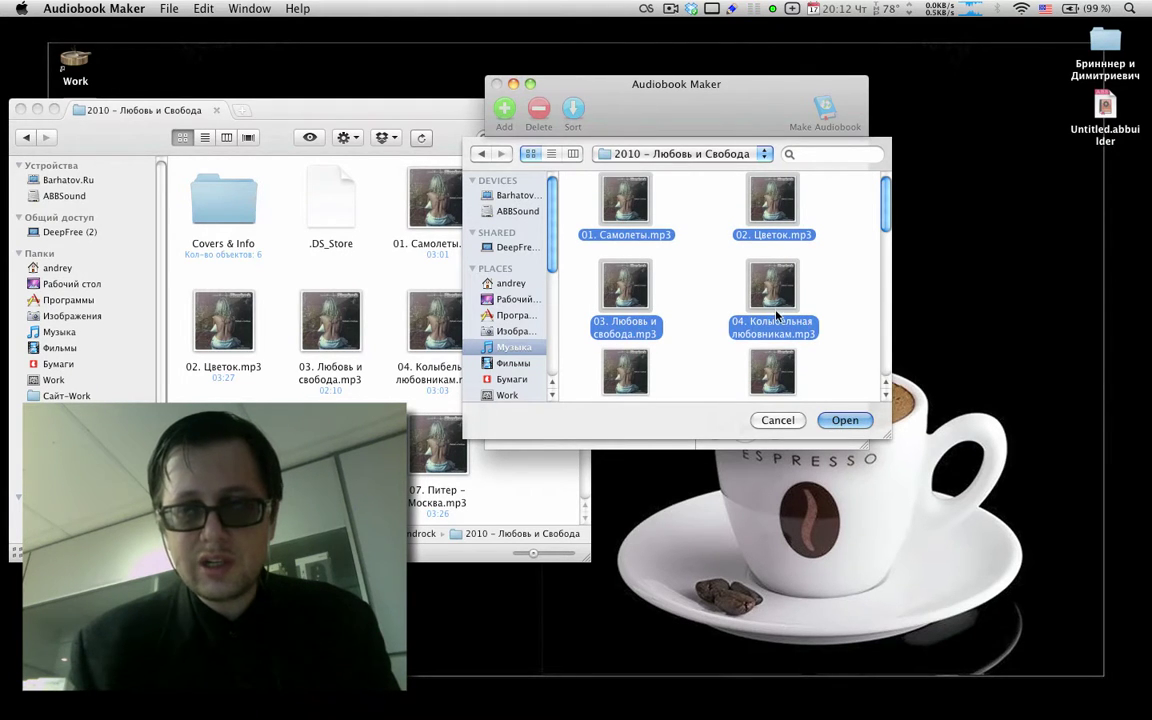
key(Return)
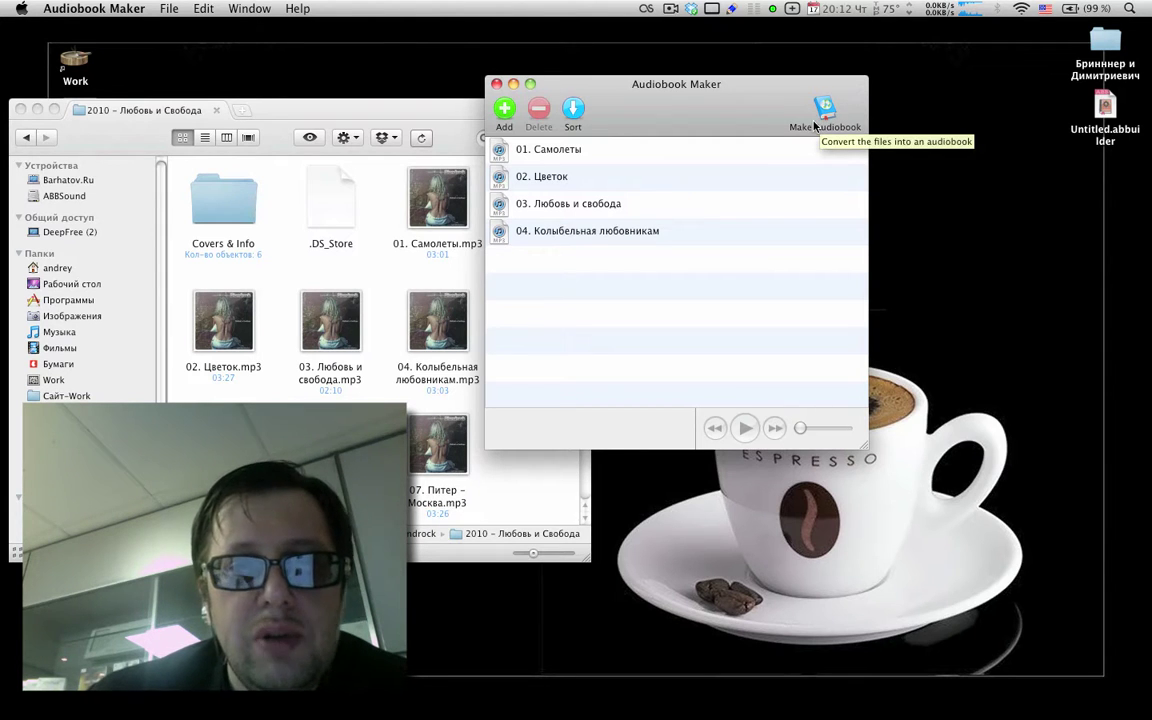
Step: Open the name of "01. Самолеты" for editing, leave it as is and select "02. Цветок"
click(541, 155)
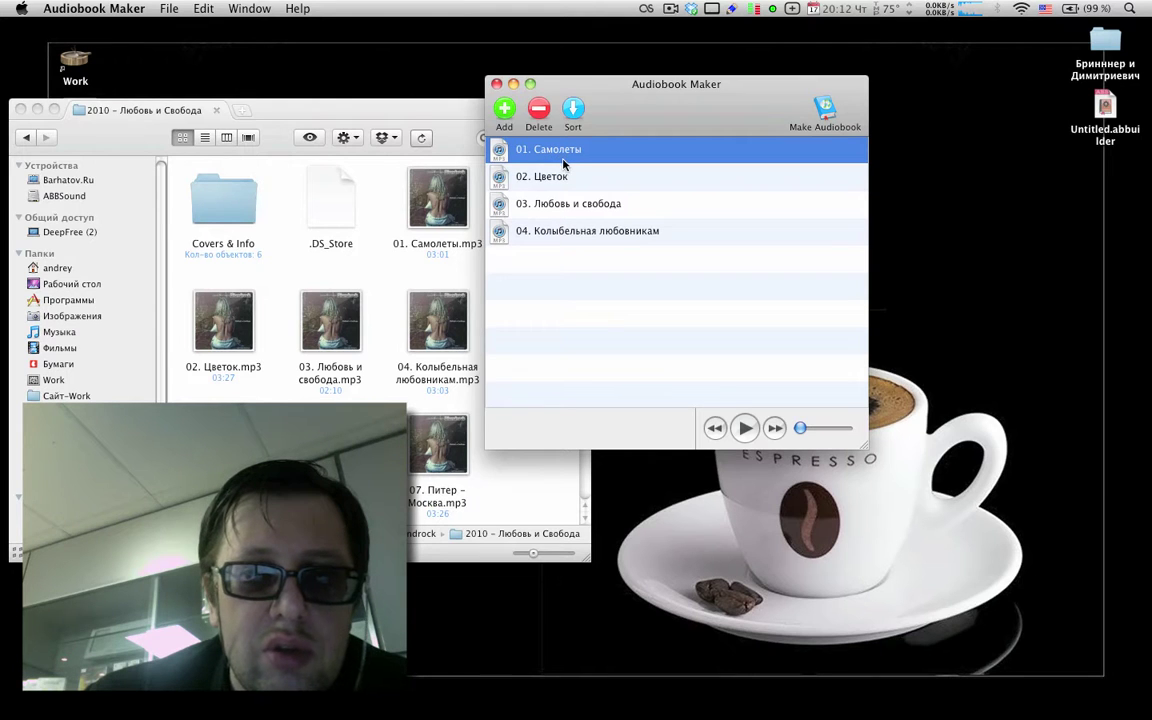
click(533, 154)
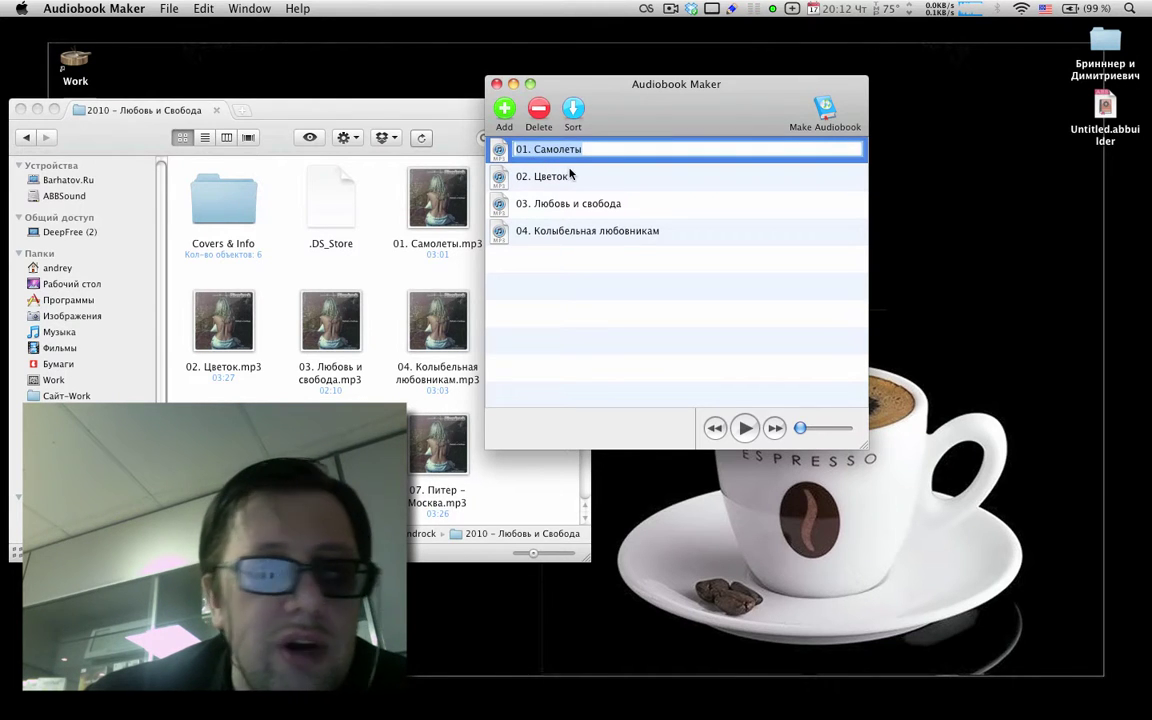
click(567, 180)
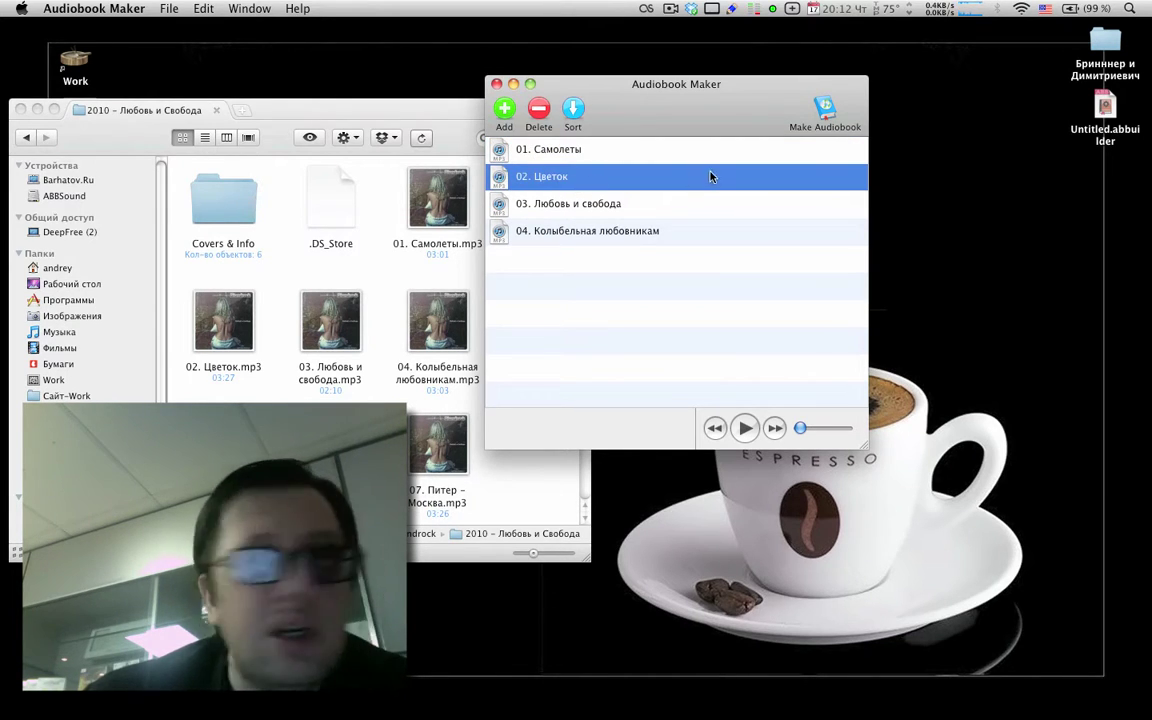
Step: Examine the encoding, bit-rate and frequency choices in the audiobook output options, and dismiss them without making the audiobook
click(826, 112)
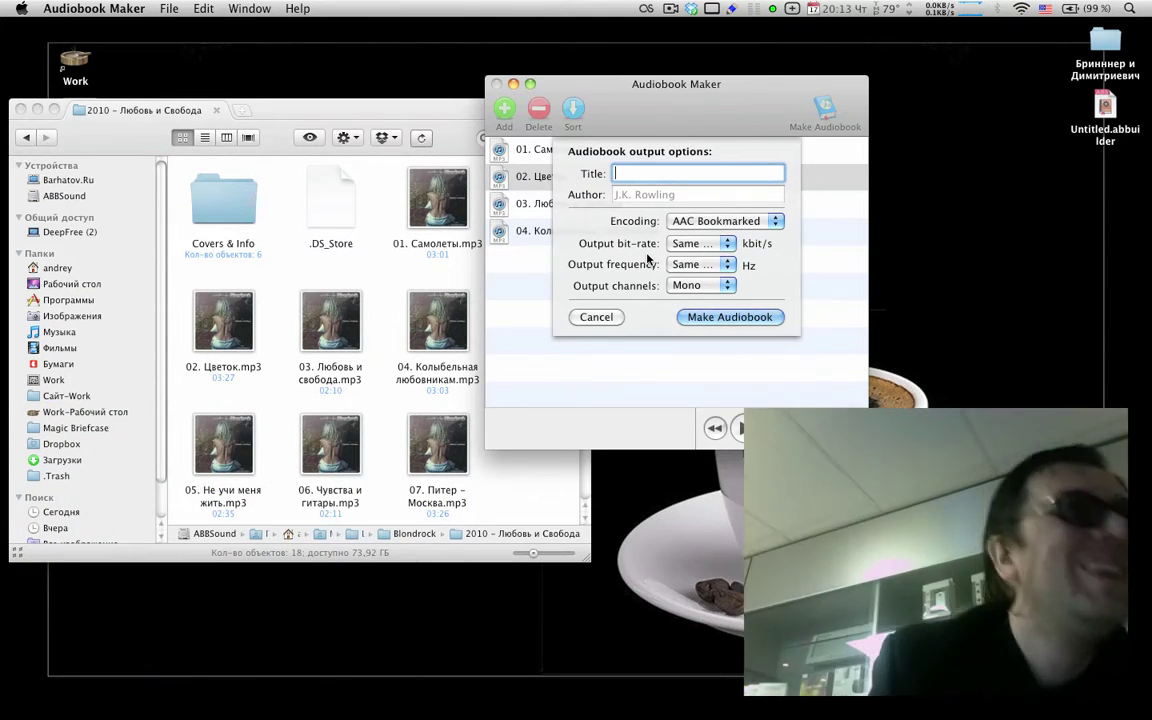
click(712, 222)
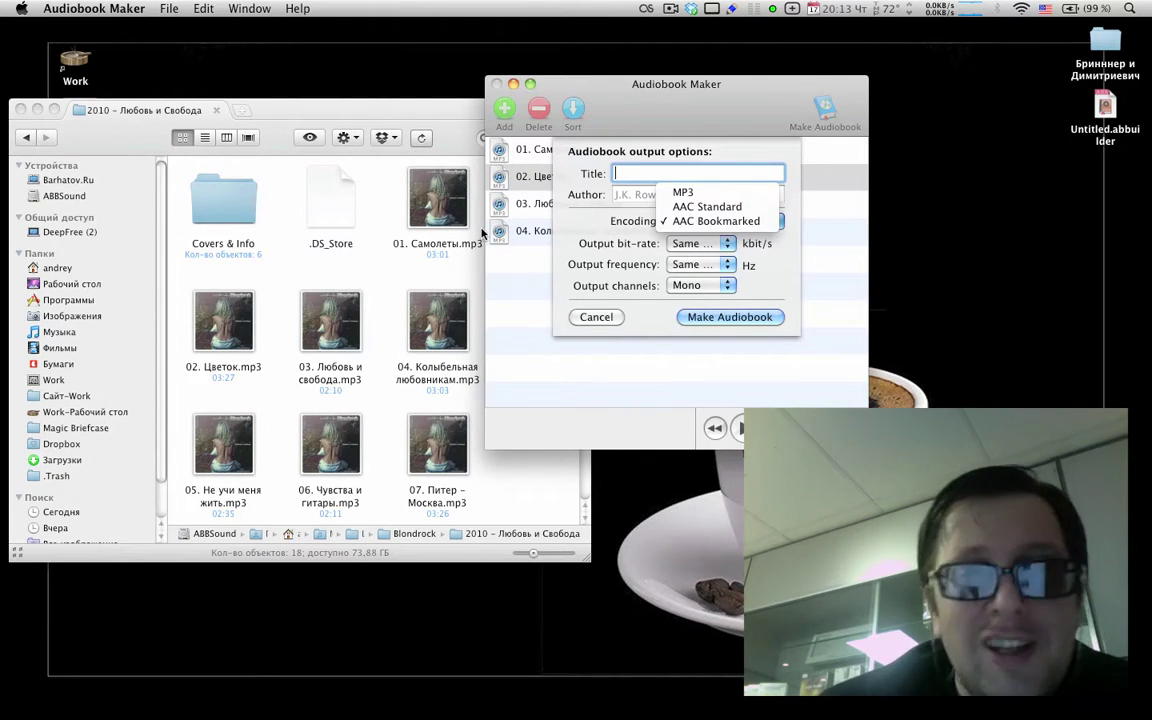
click(515, 203)
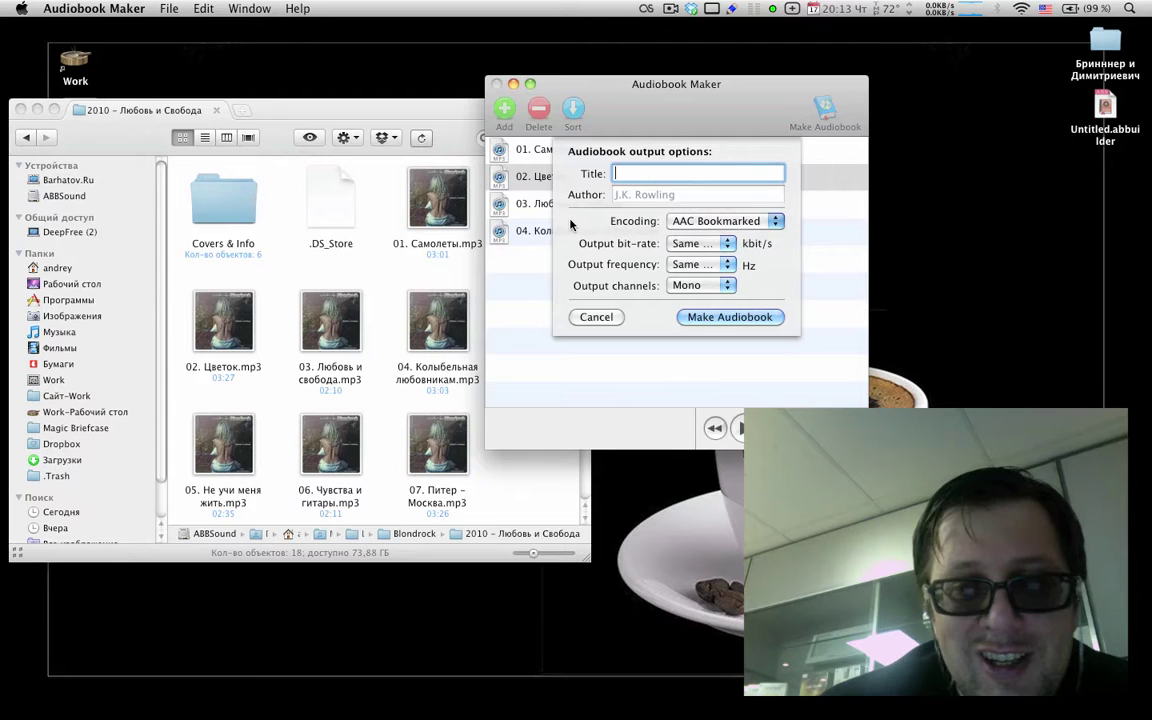
click(729, 250)
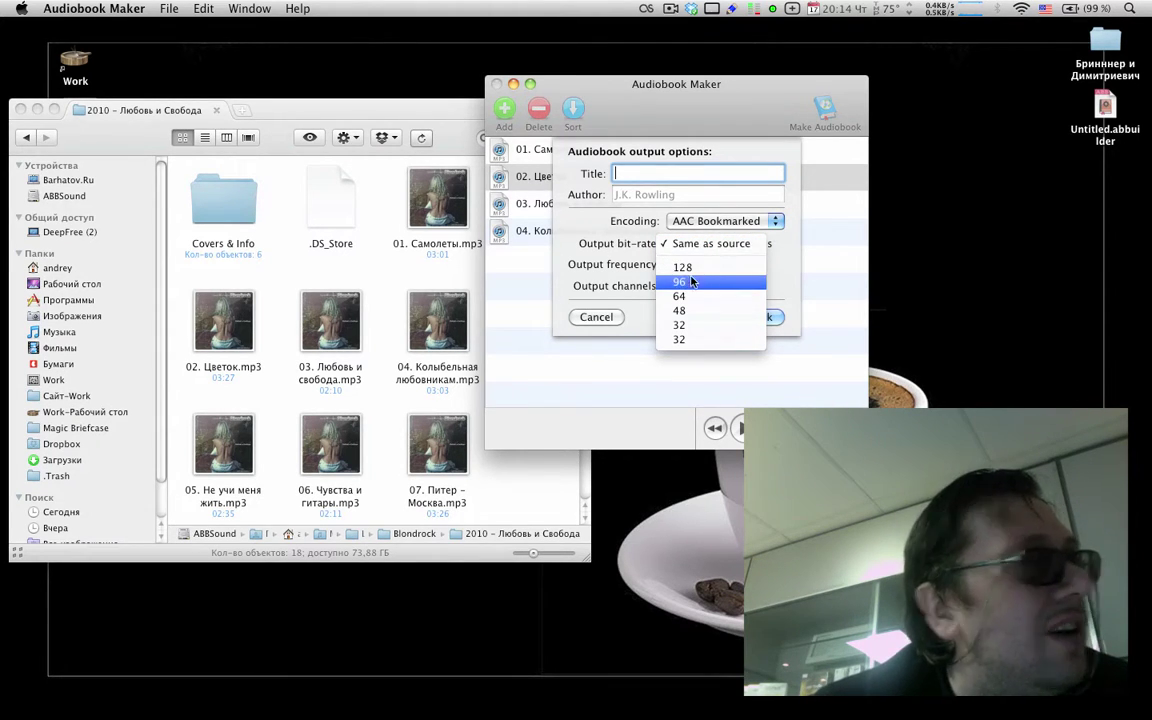
click(705, 243)
click(698, 266)
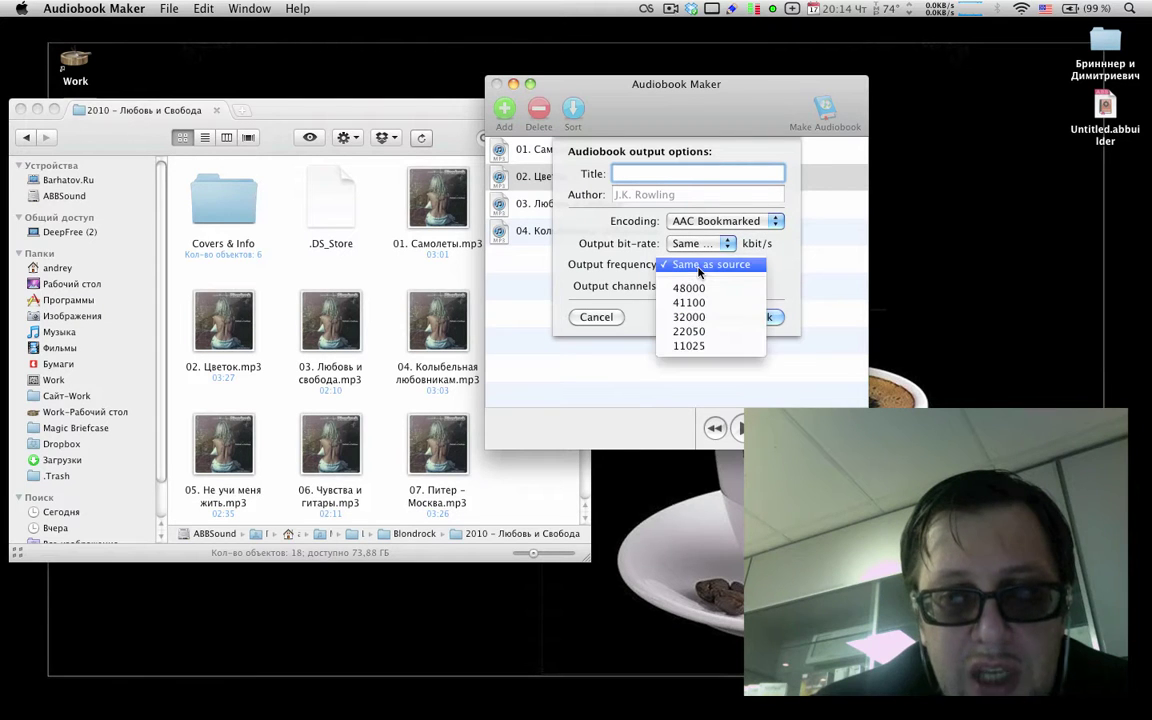
click(762, 302)
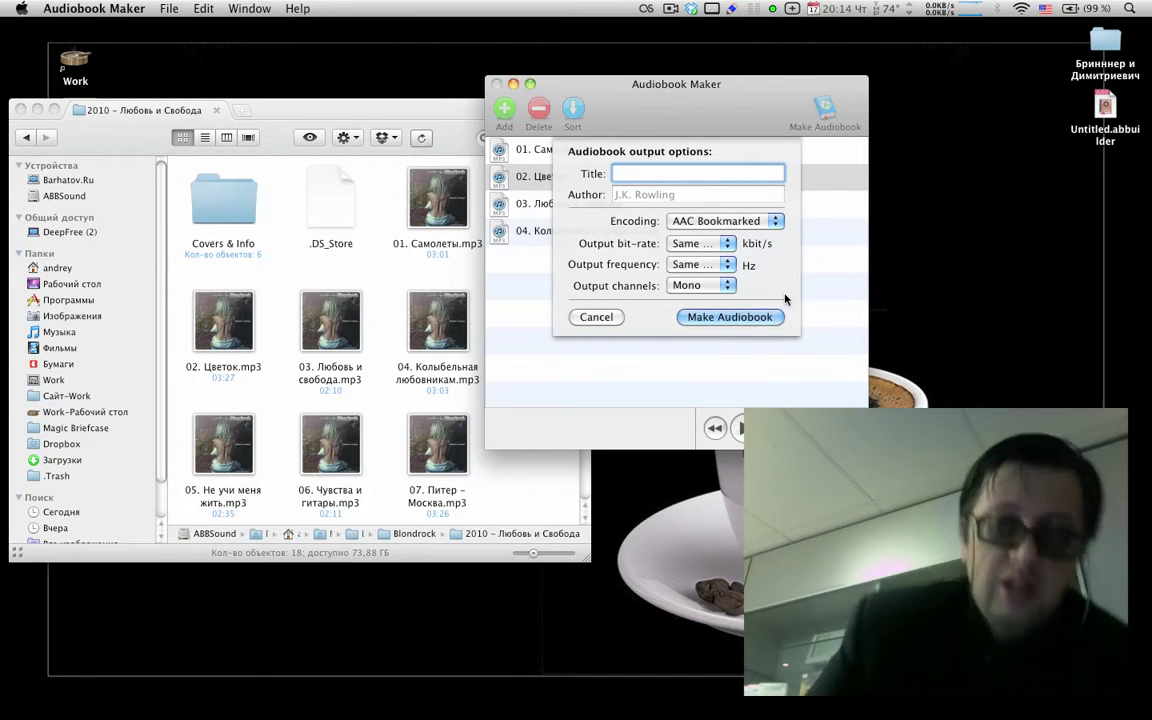
click(596, 317)
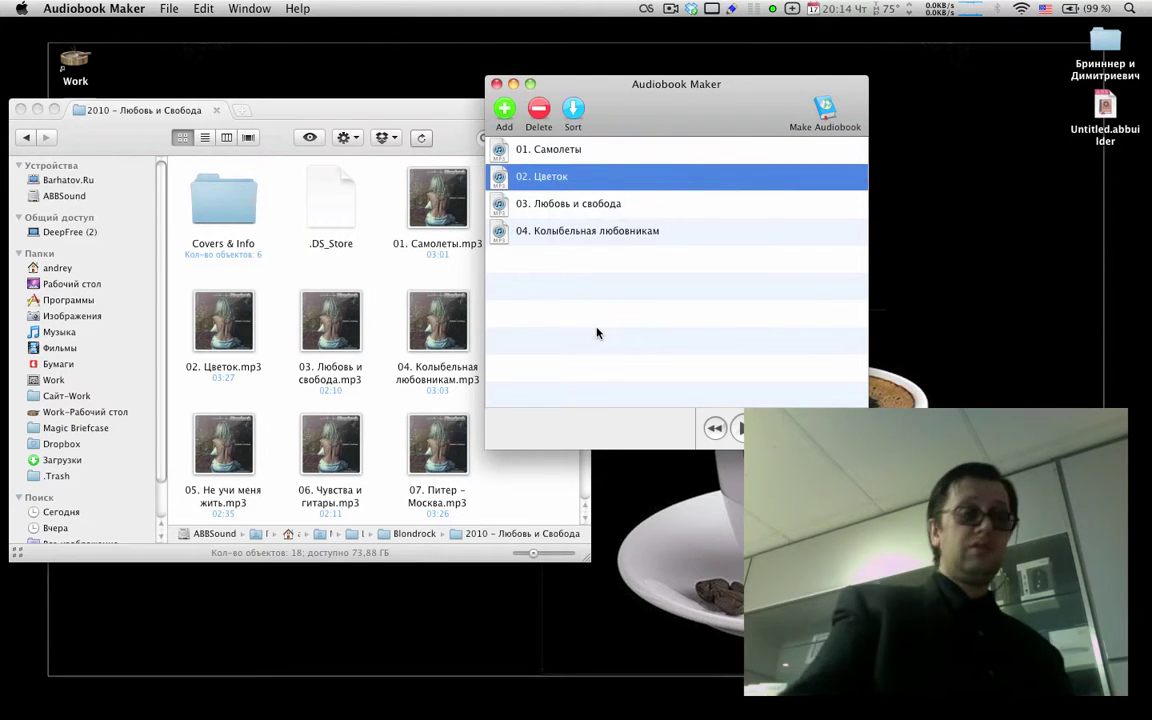
Step: Quit Audiobook Maker and move the album's Finder window to uncover the Семинар-аудио folder on the desktop
key(super+q)
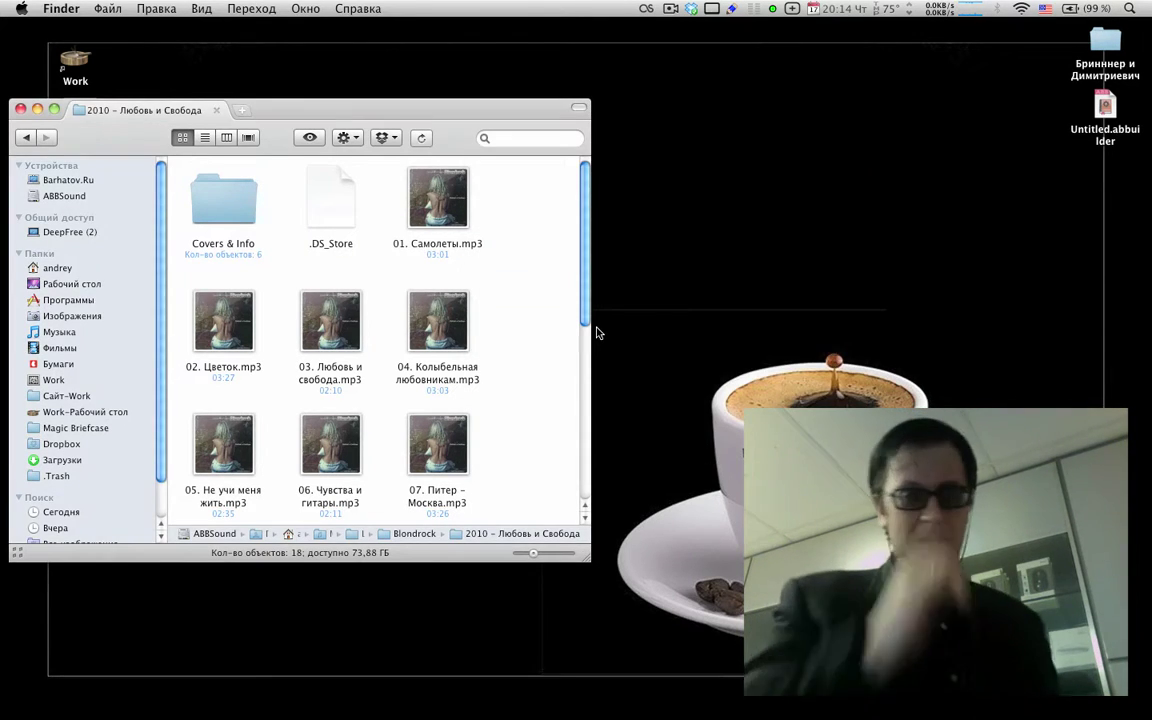
drag(86, 137, 275, 212)
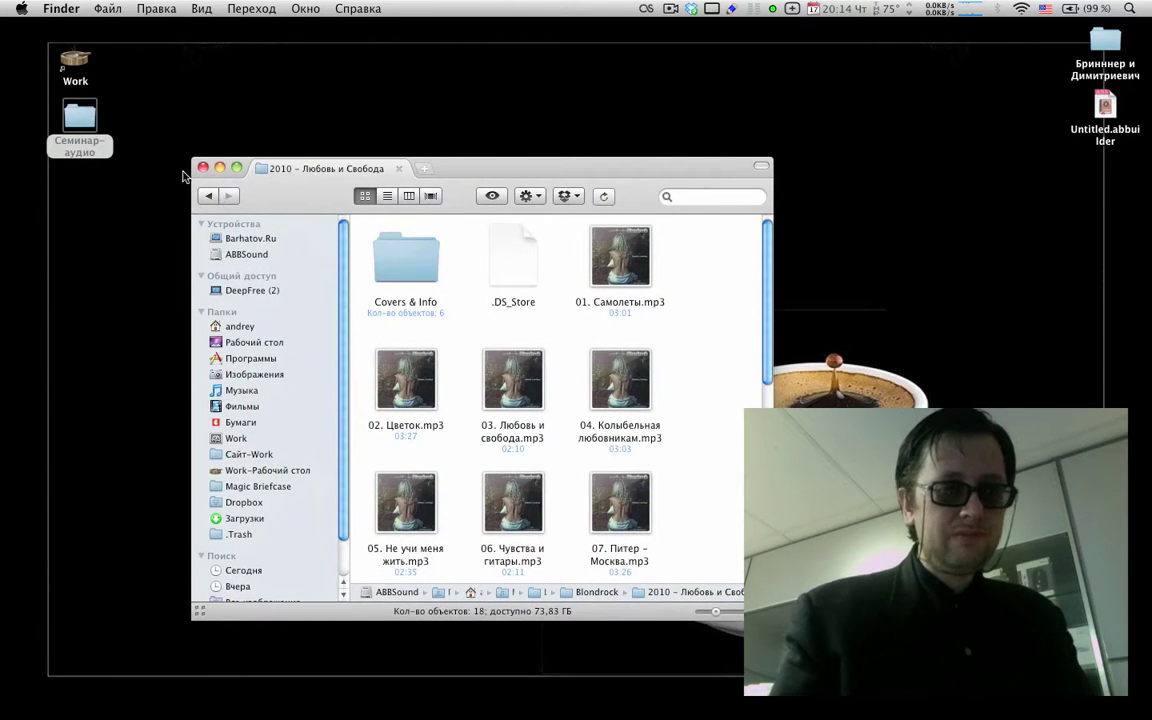
Step: Close the album's window and open the Семинар-аудио desktop folder, looking into Аудиокниги and returning
key(super+w)
double_click(86, 142)
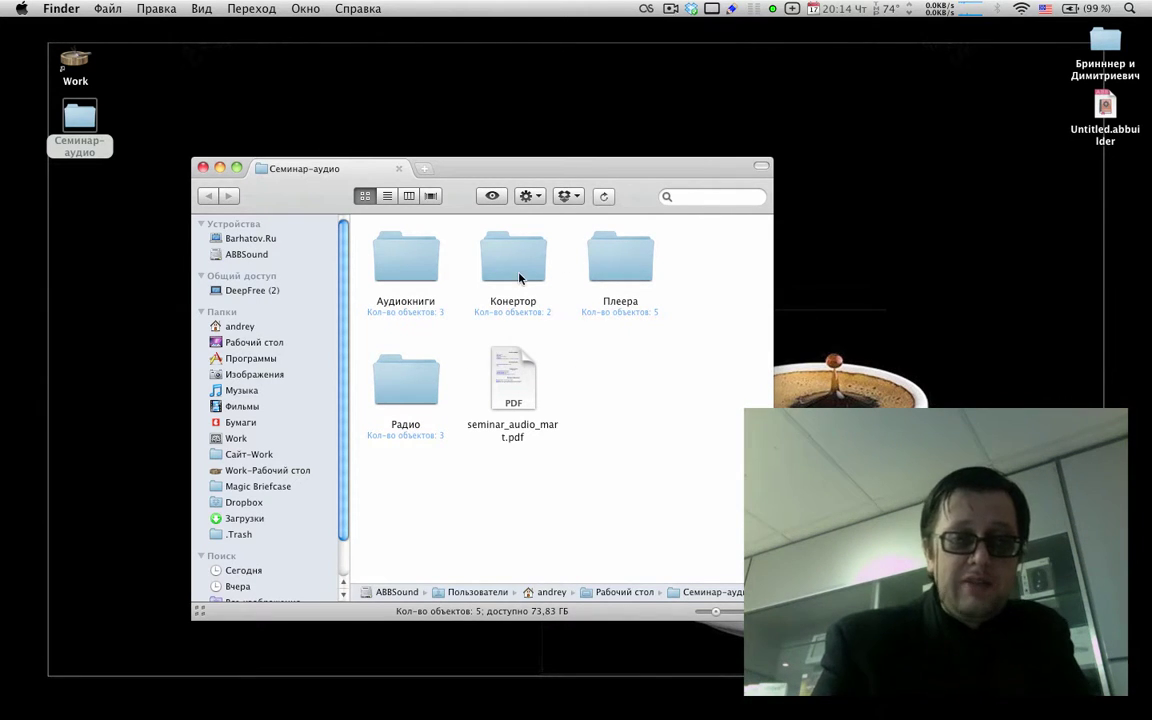
double_click(422, 277)
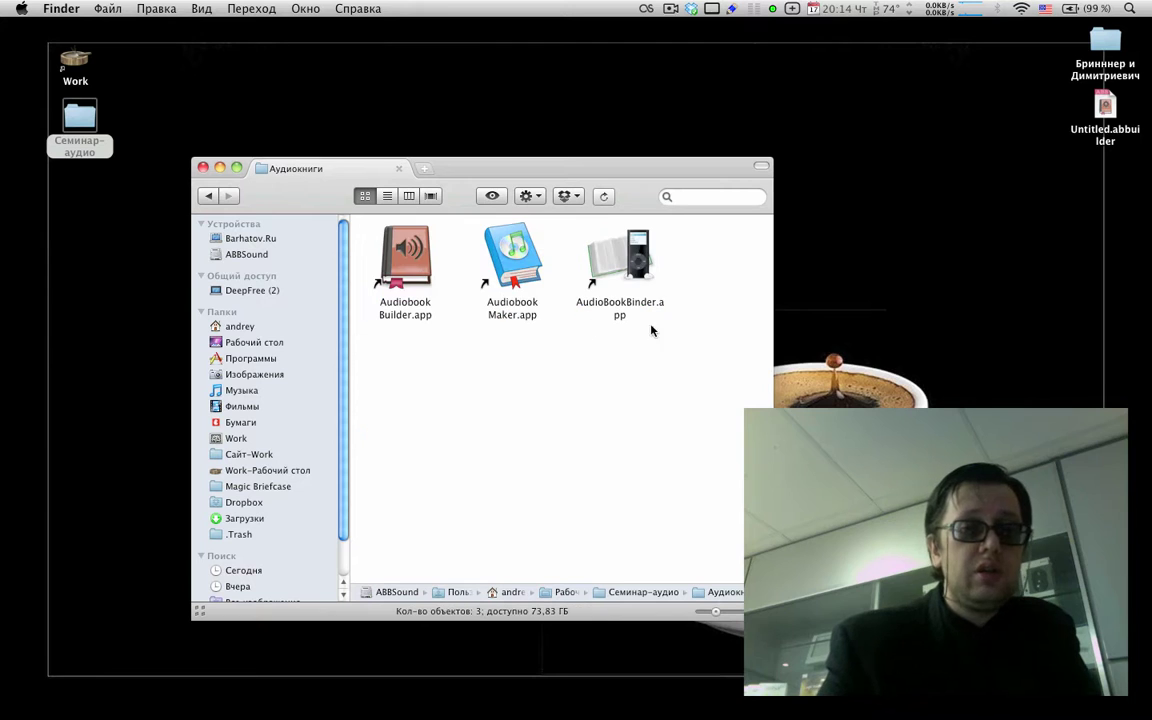
click(208, 196)
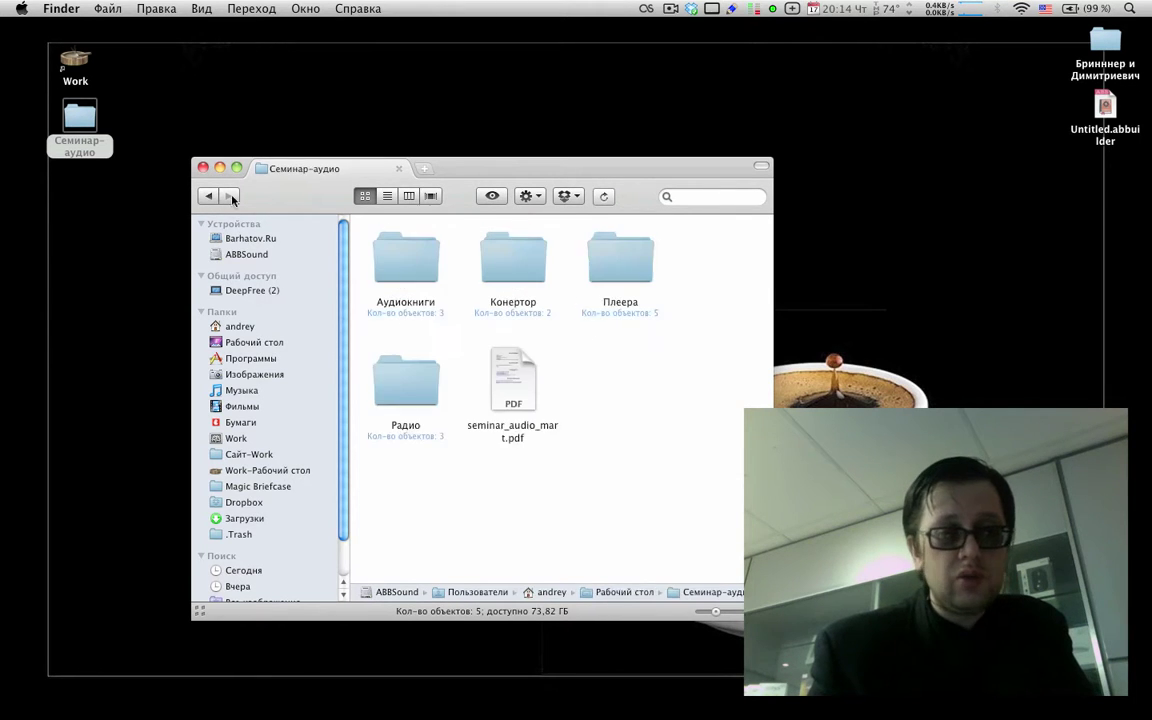
Step: Read seminar_audio_mart.pdf from the audio players through the Интернет-Вещание section, and close the document
double_click(515, 400)
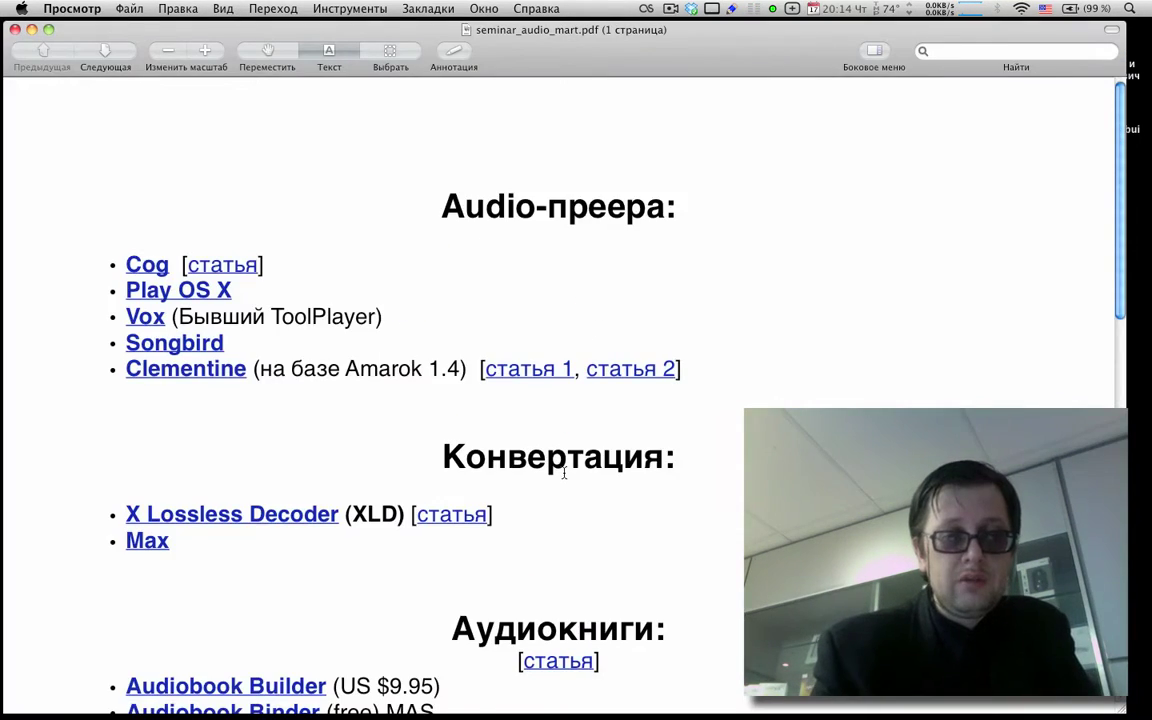
scroll(515, 400, down, 8)
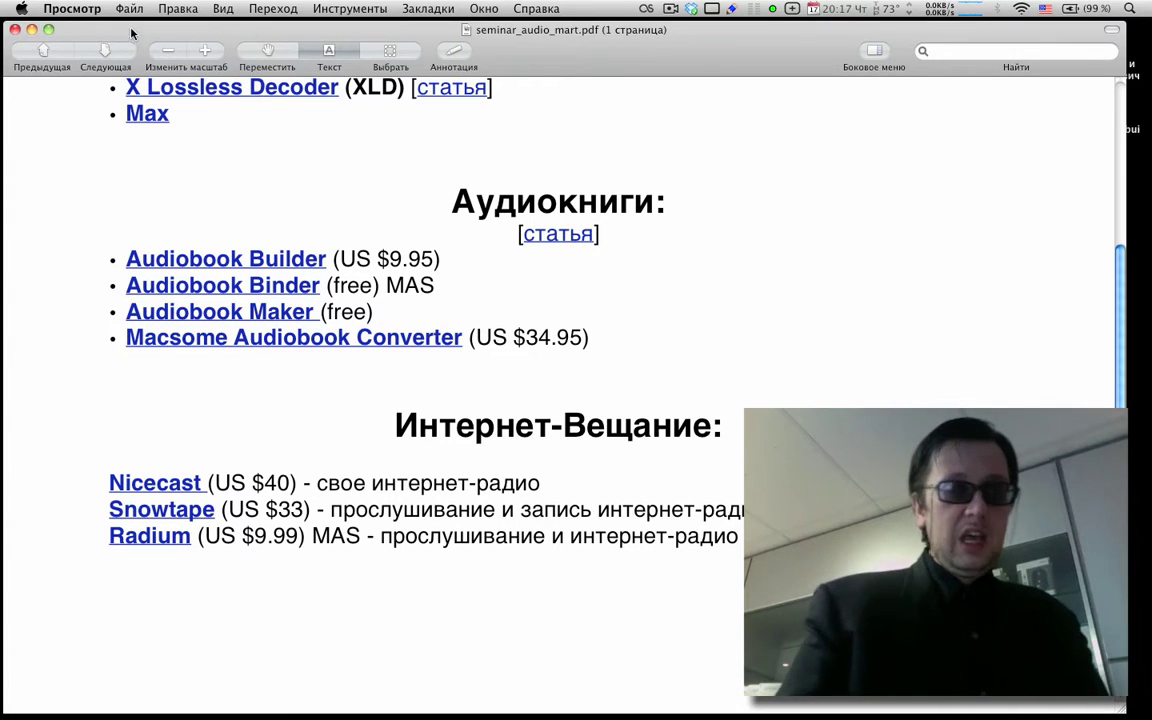
click(14, 31)
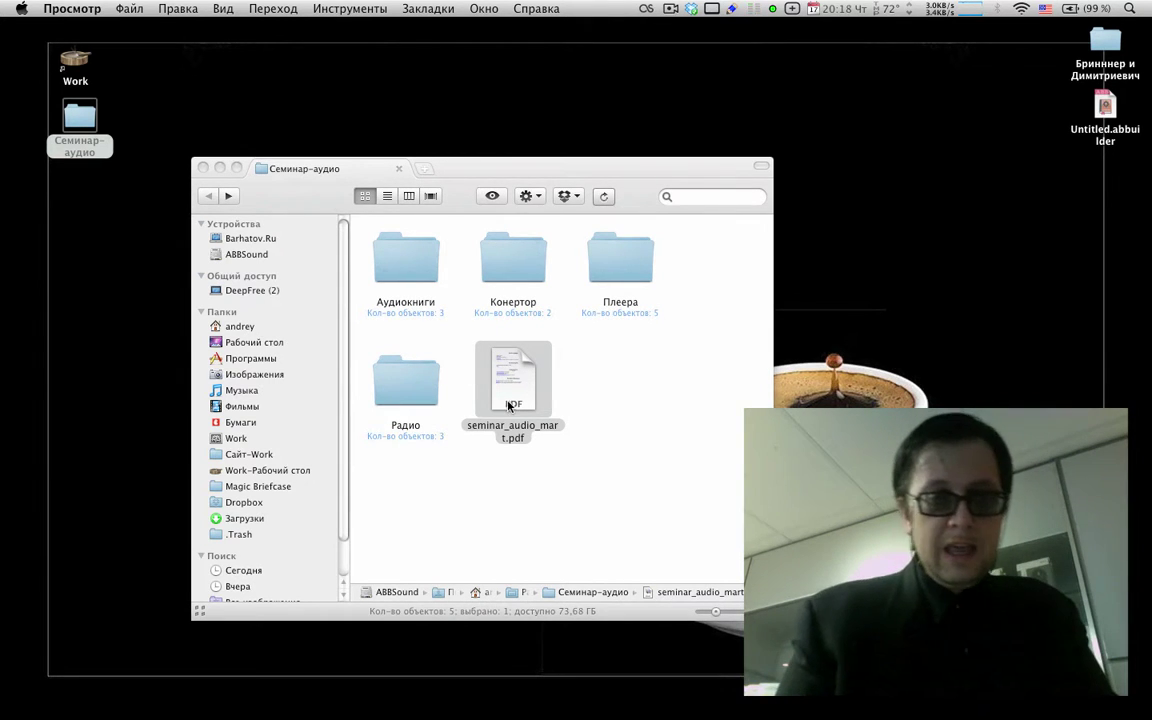
Step: Open the Радио folder and launch Nicecast from it
double_click(410, 385)
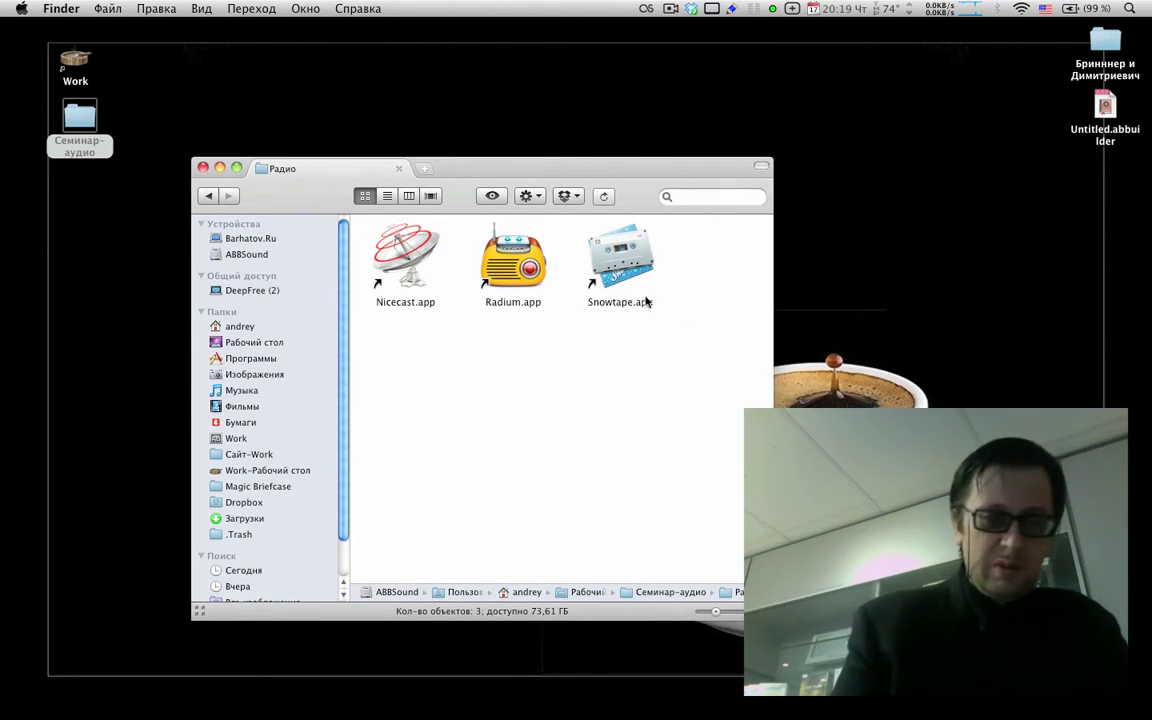
click(620, 265)
click(531, 286)
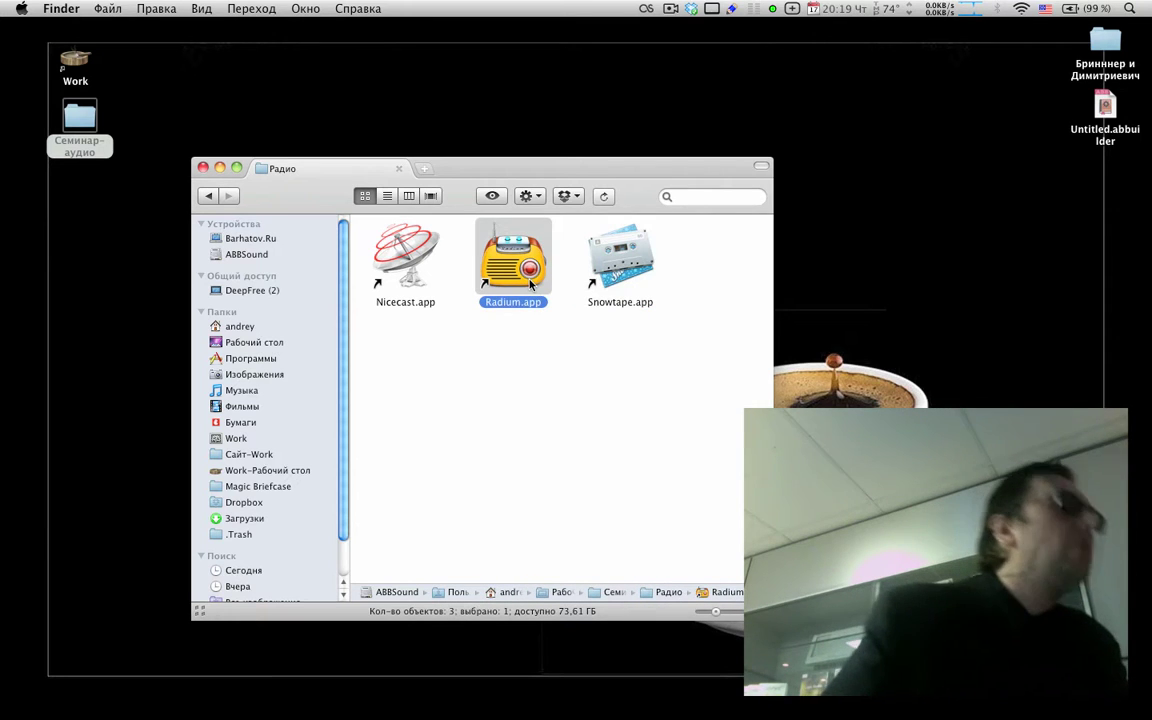
click(633, 284)
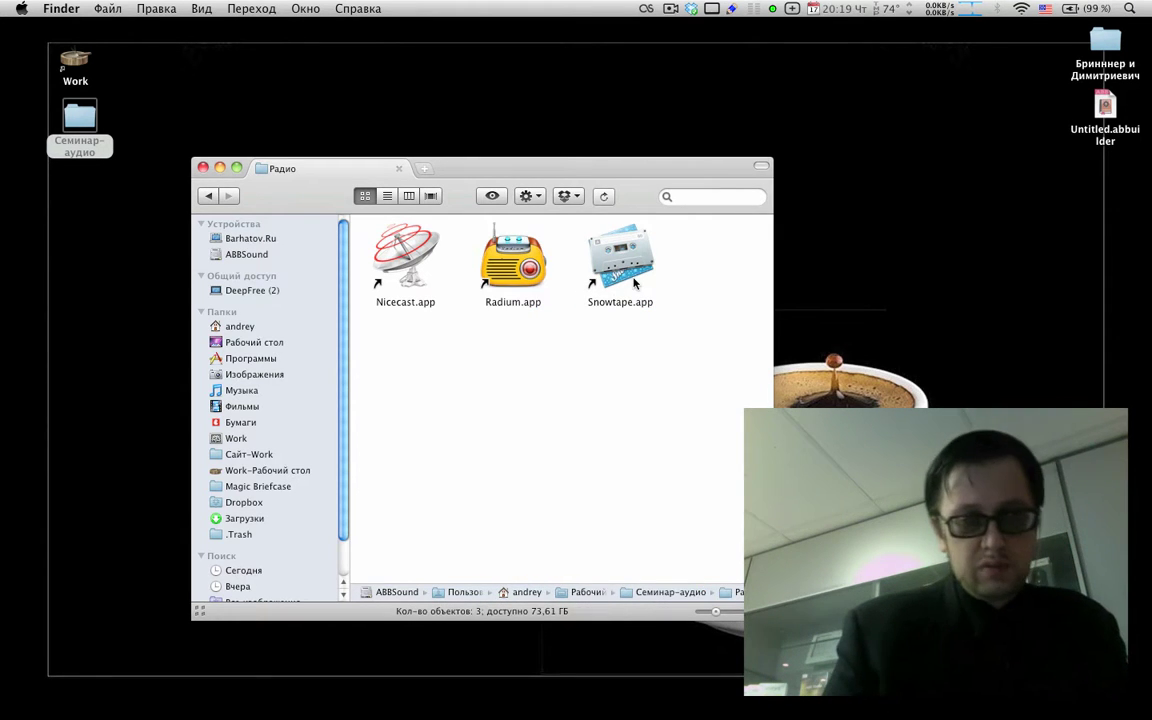
click(482, 250)
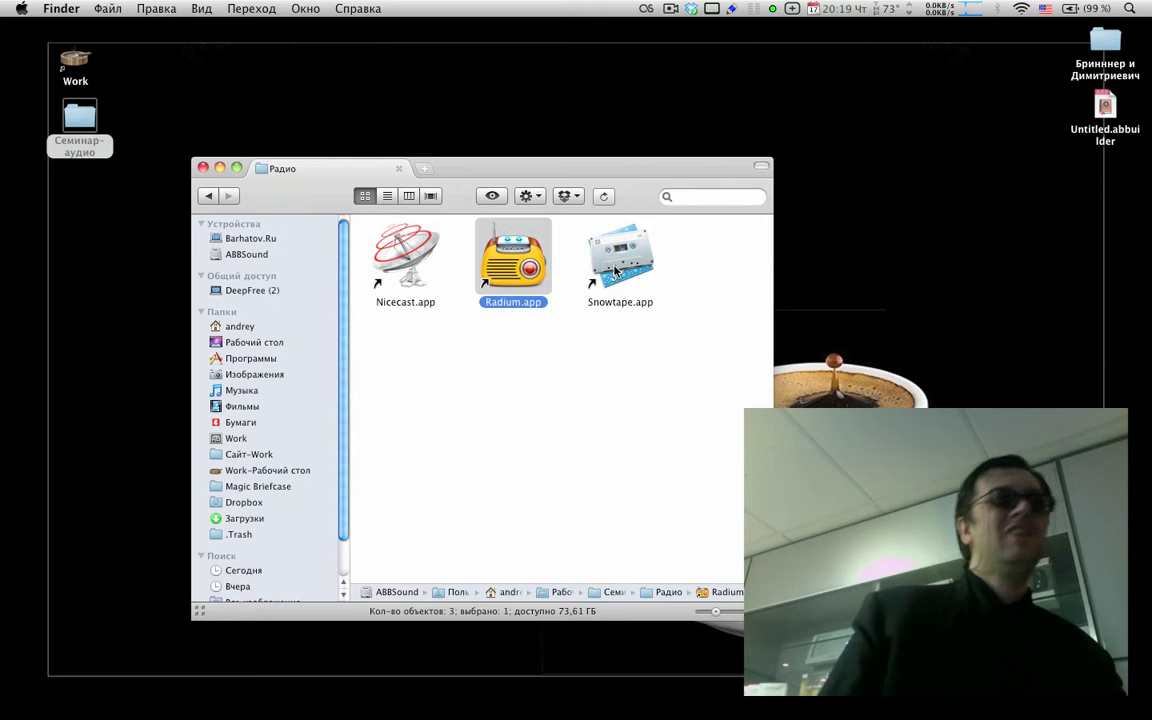
click(403, 273)
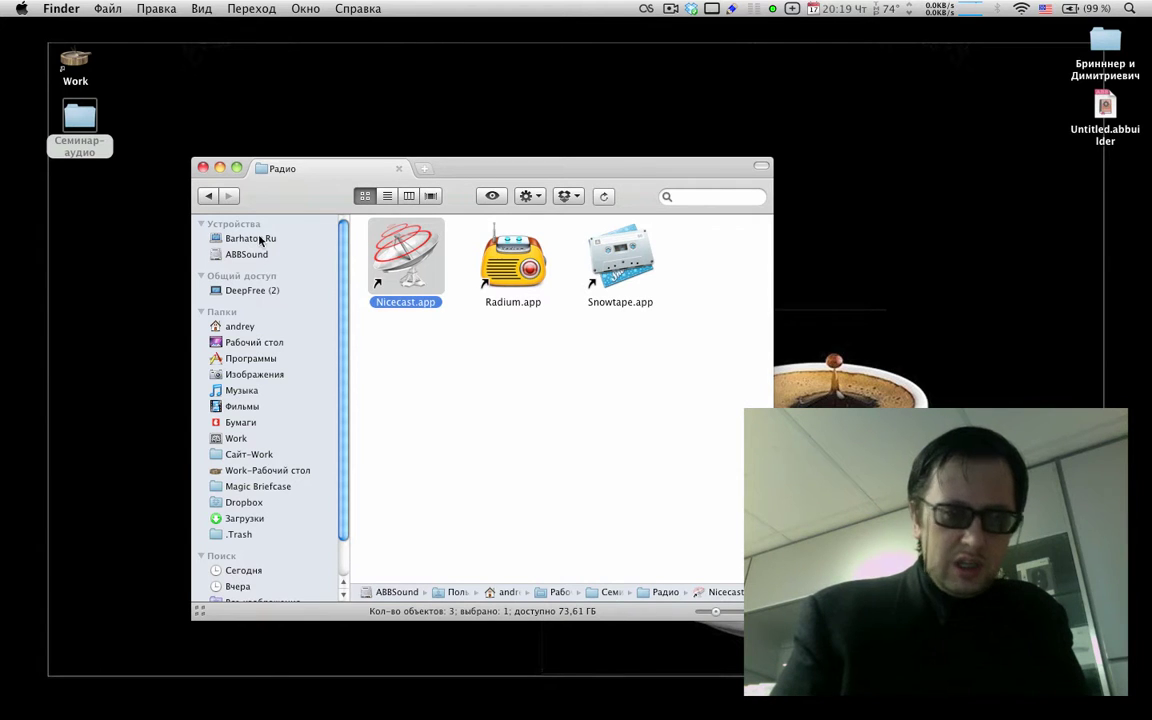
double_click(399, 255)
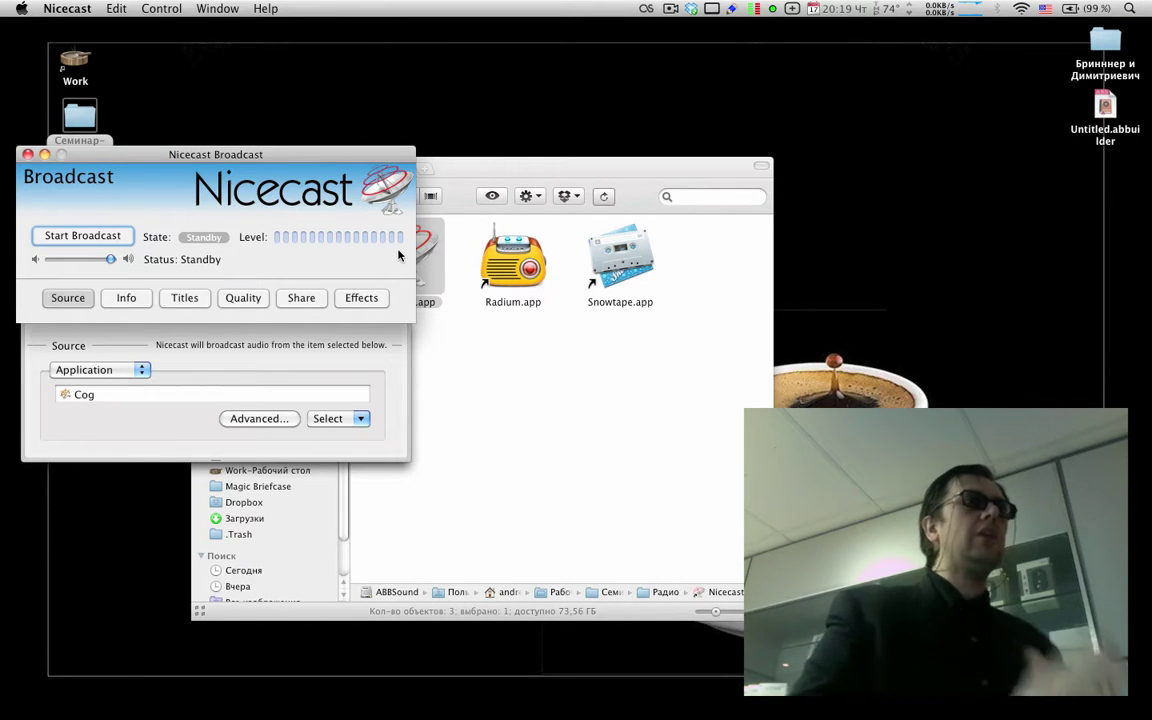
Step: Move the Nicecast Broadcast window clear of the Радио folder window and close that folder window
drag(307, 157, 404, 97)
drag(545, 175, 805, 184)
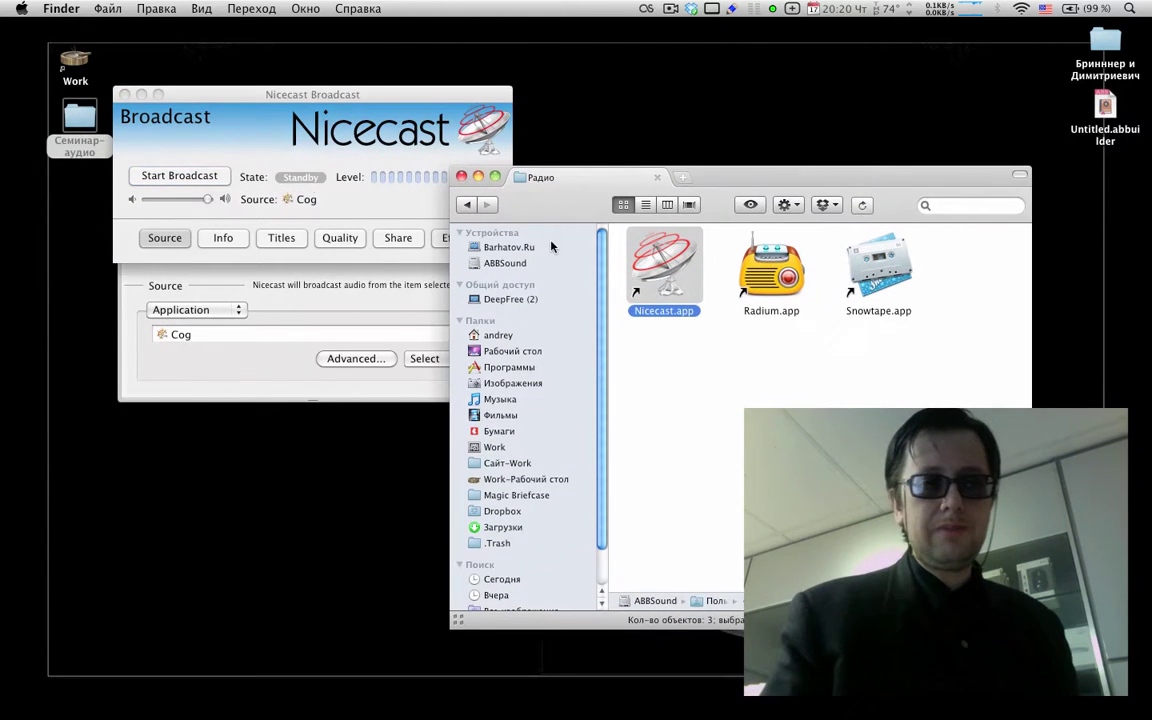
click(462, 177)
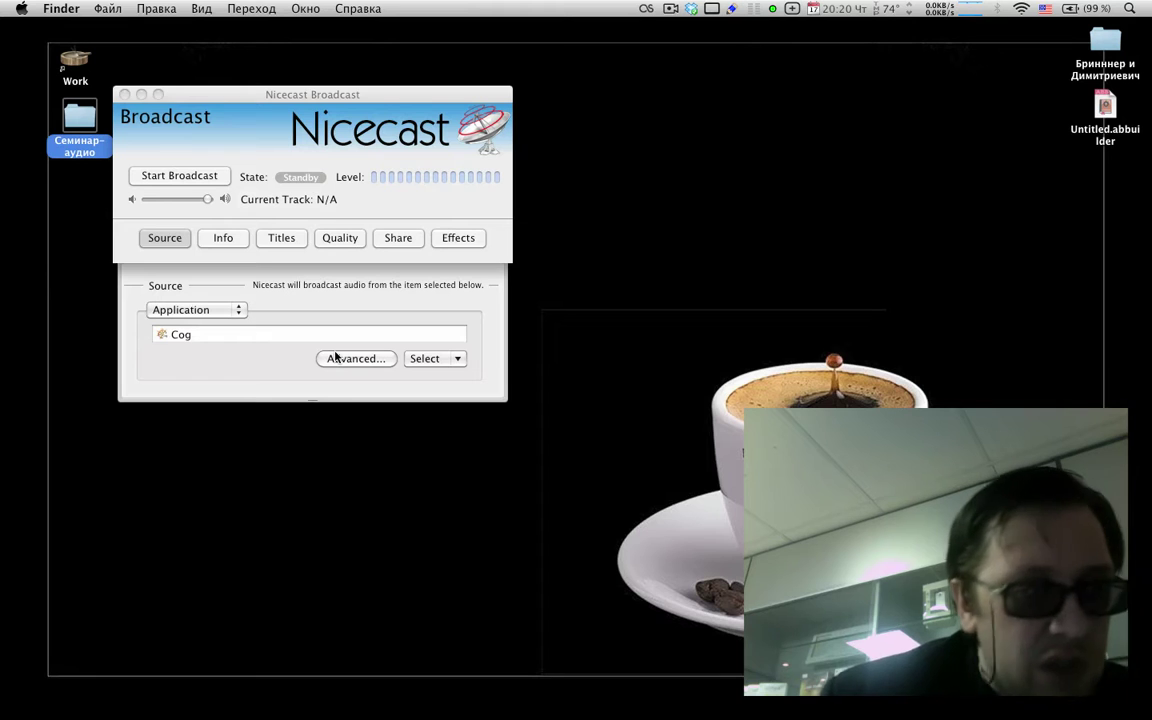
Step: Keep Application as the broadcast source type and choose Cog from the recent applications as the source
click(210, 312)
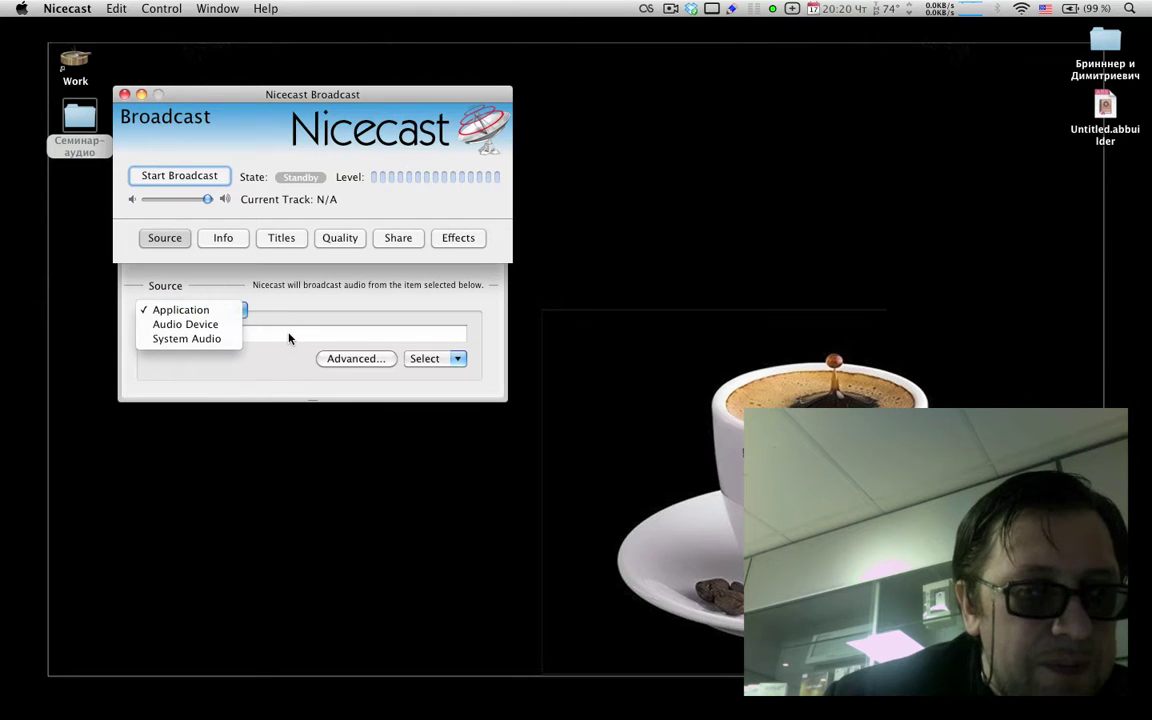
click(226, 305)
click(428, 360)
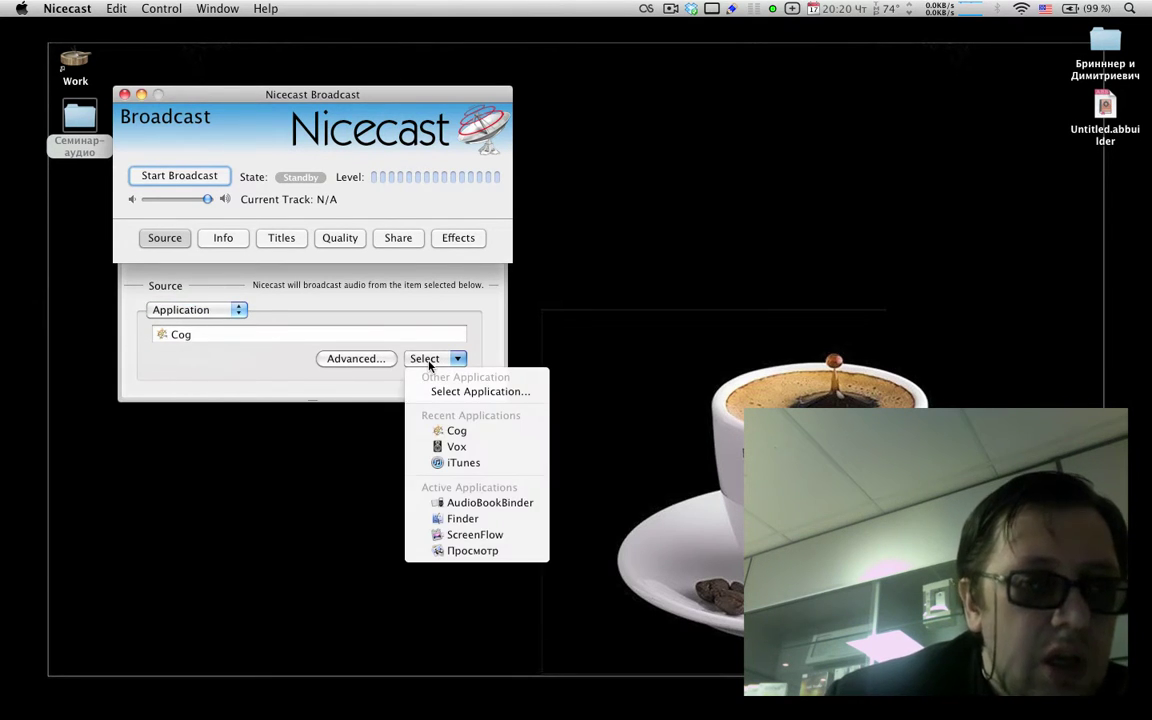
click(465, 433)
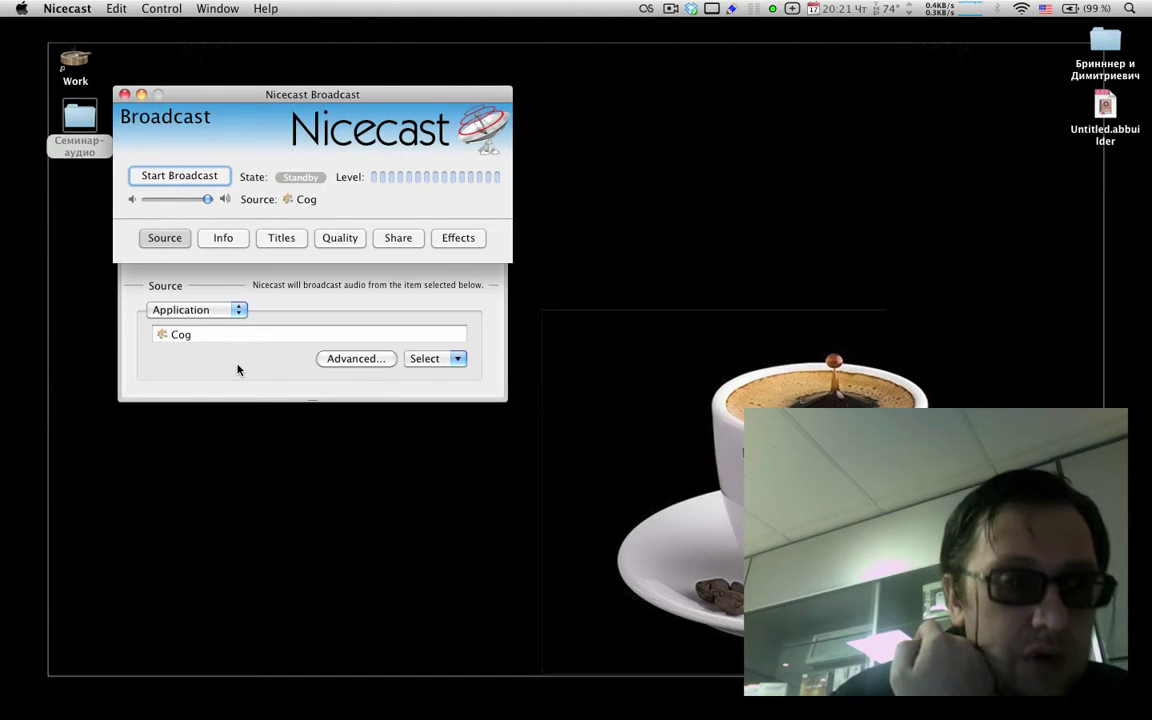
Step: Review the available broadcast source types again without changing the Application choice
click(212, 310)
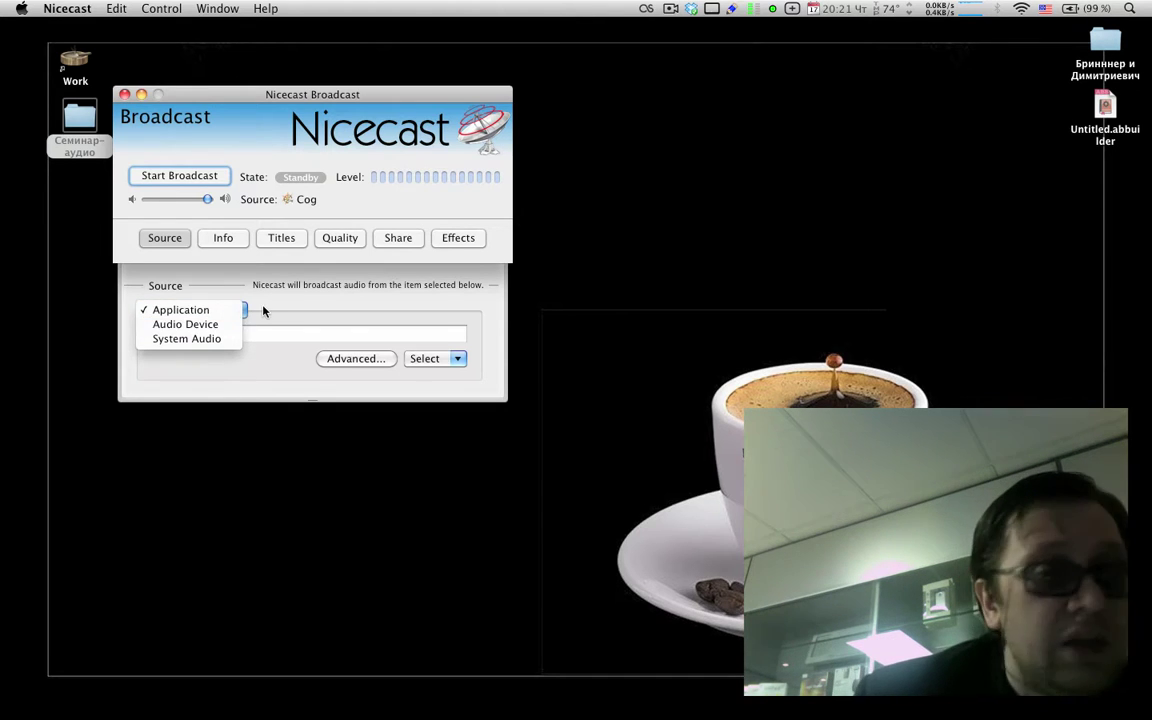
click(240, 310)
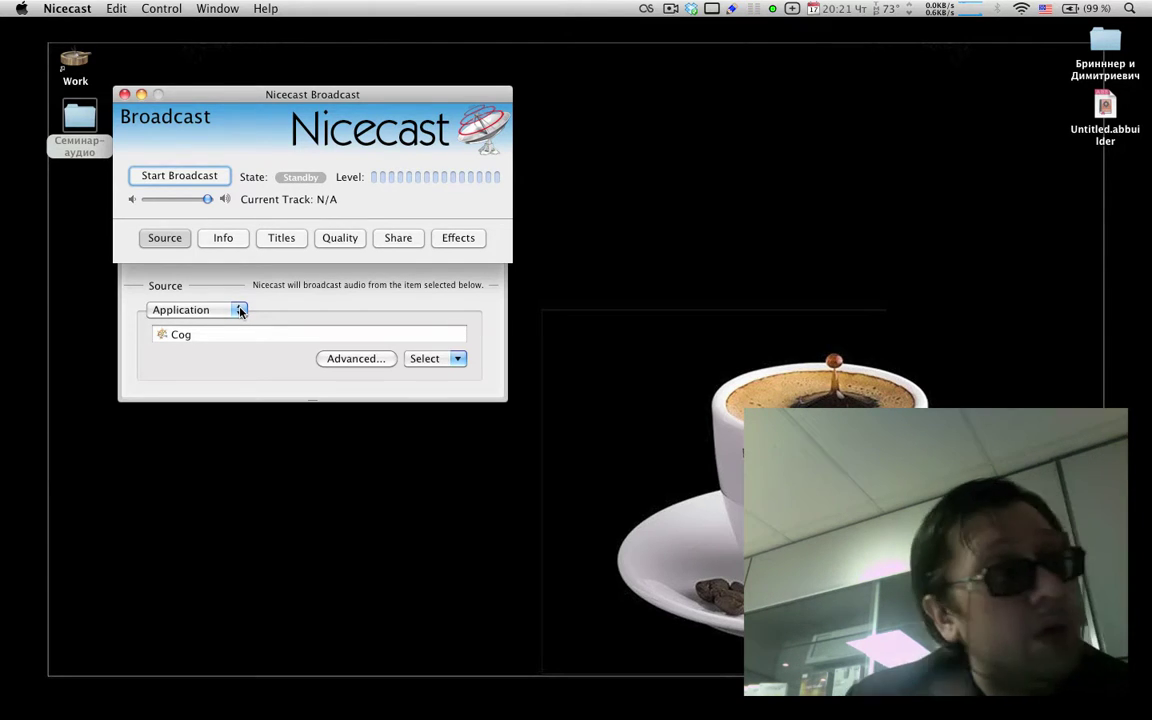
click(240, 310)
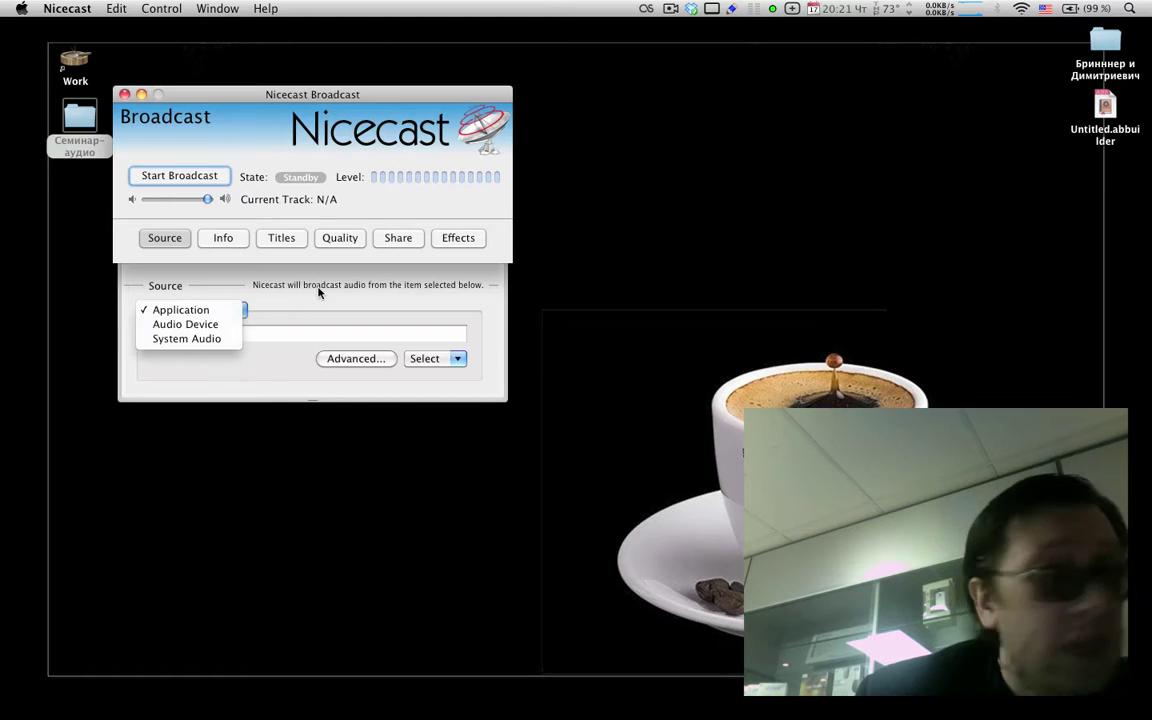
click(282, 326)
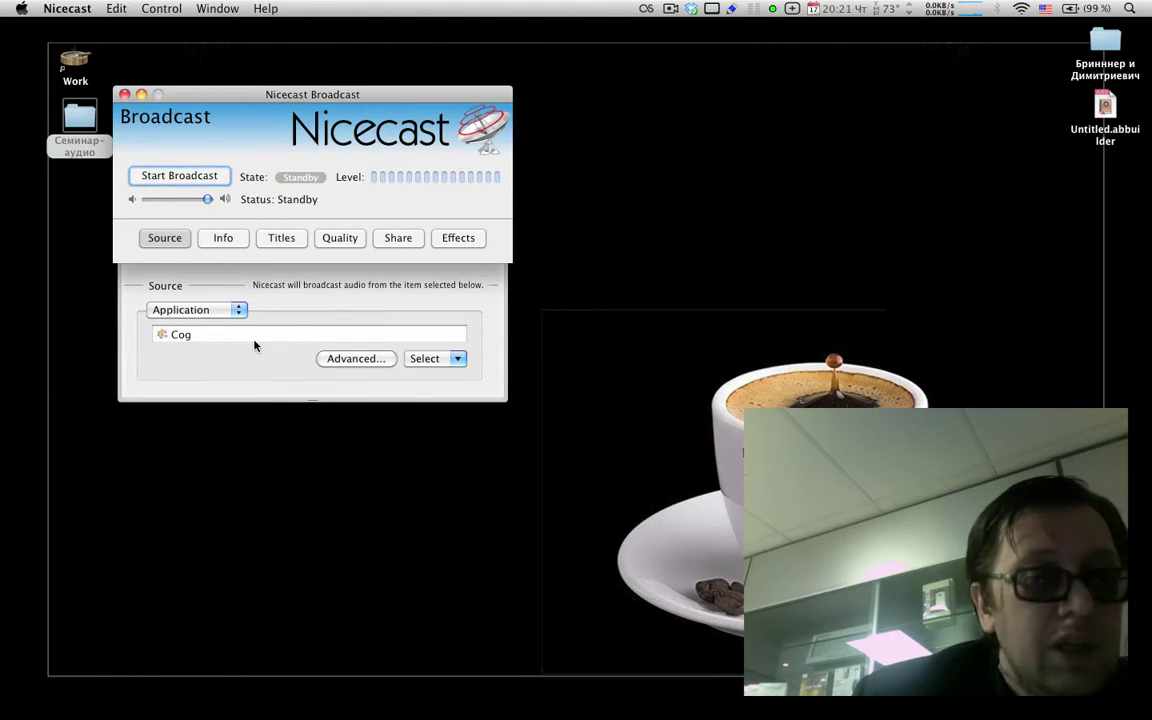
Step: Examine the broadcast's name, URL, genre and AIM information fields and its track title settings
click(221, 238)
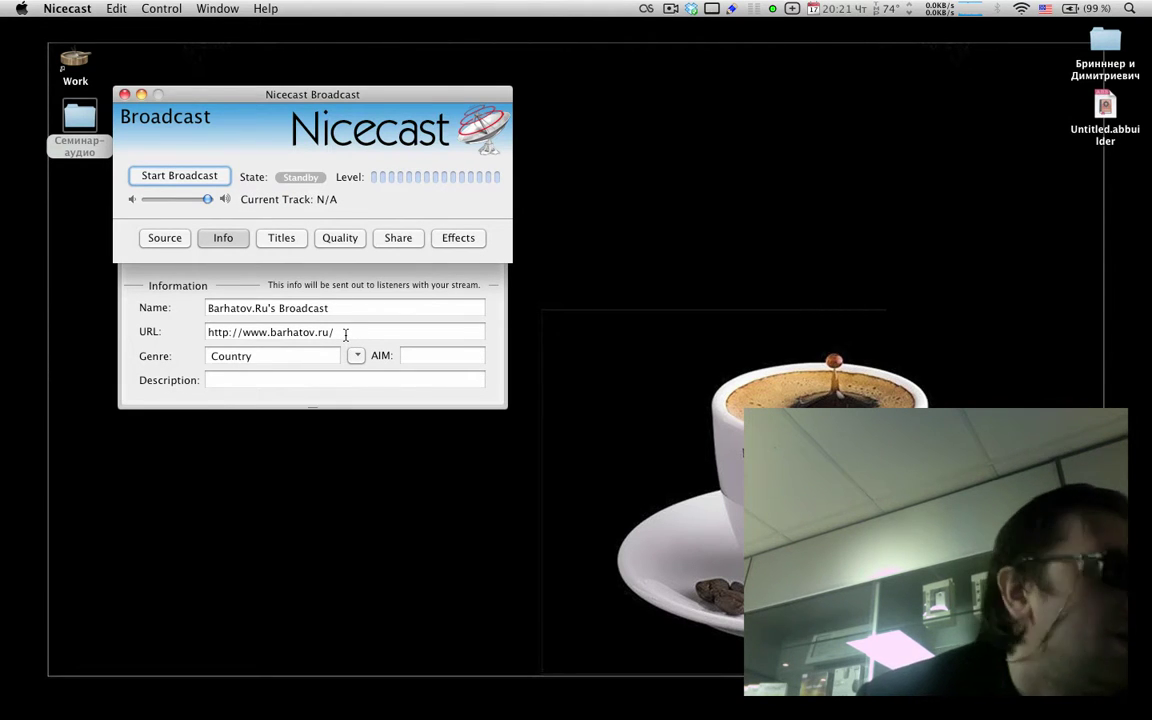
click(293, 356)
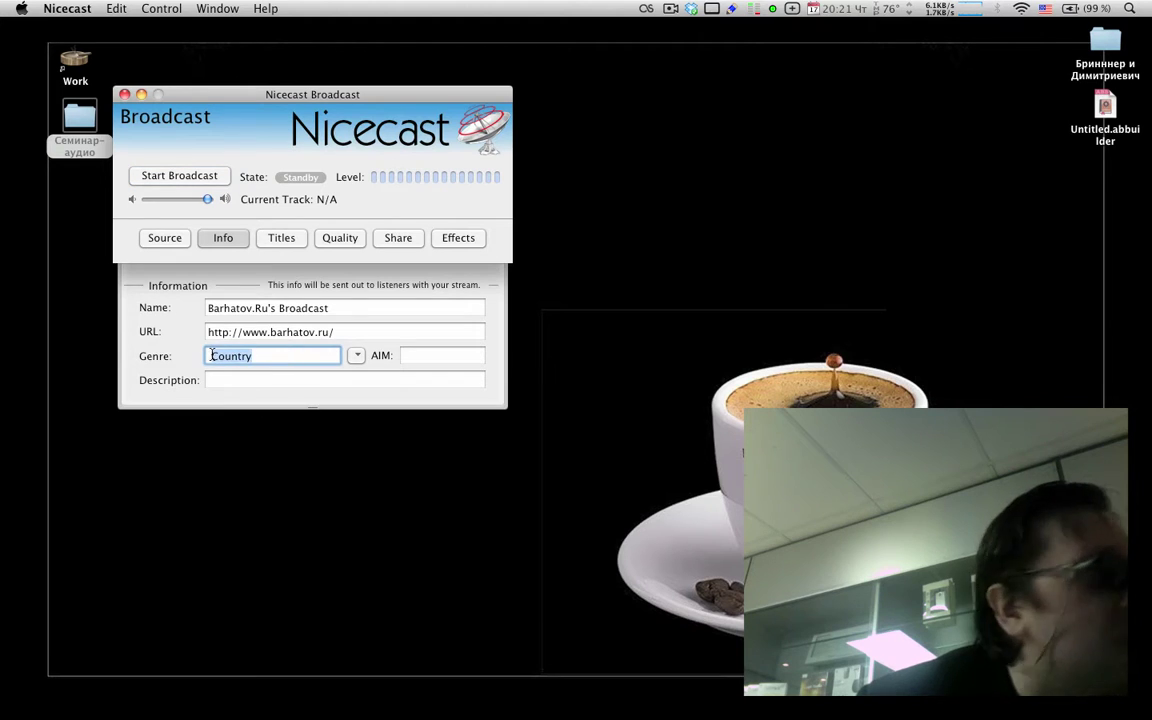
click(416, 356)
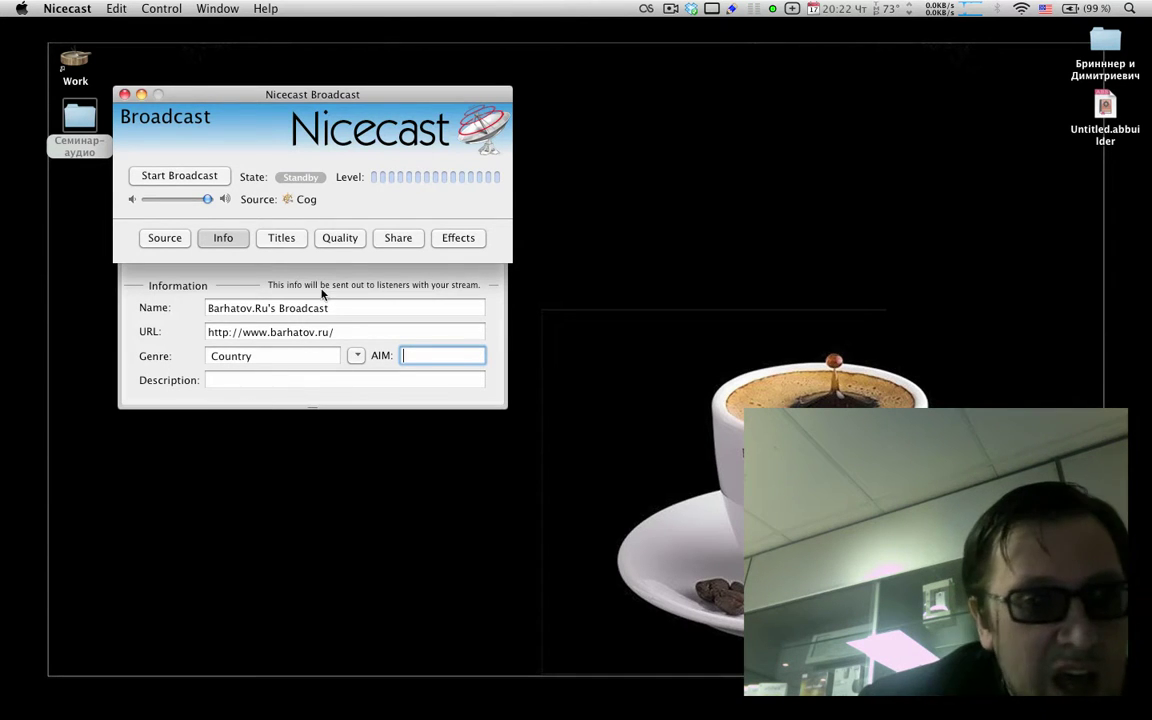
click(283, 244)
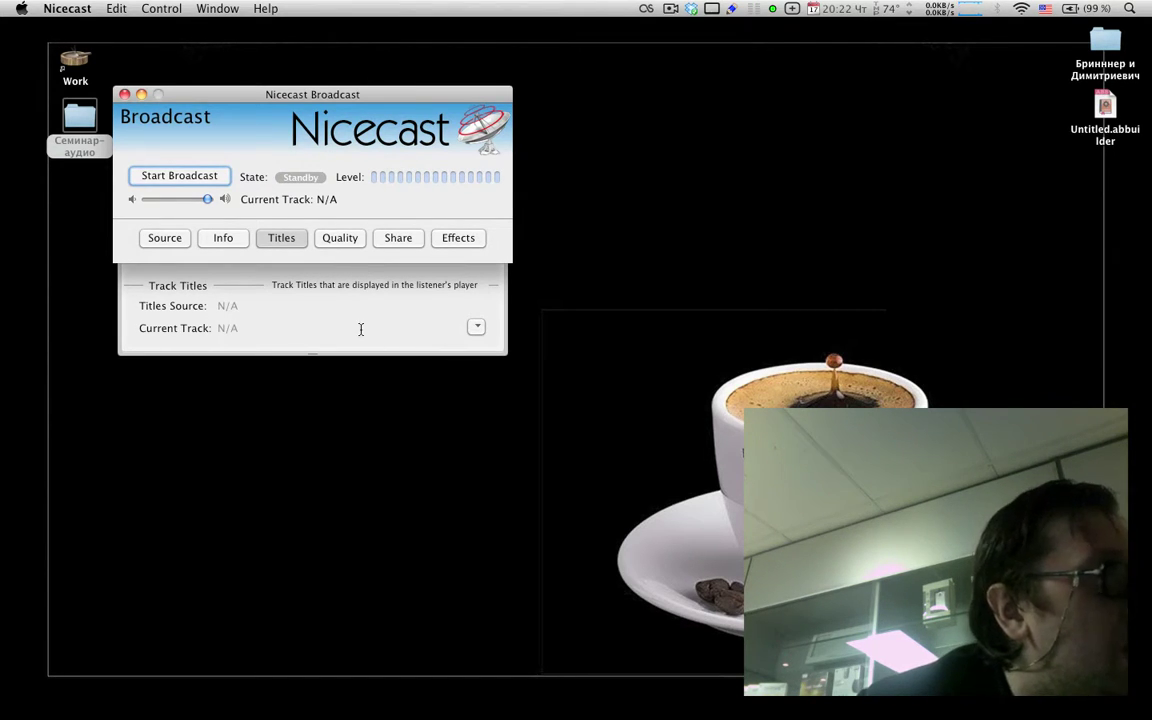
Step: Set the broadcast quality preset to Custom, try a 320 Kbps bitrate and settle on 128 Kbps
click(339, 238)
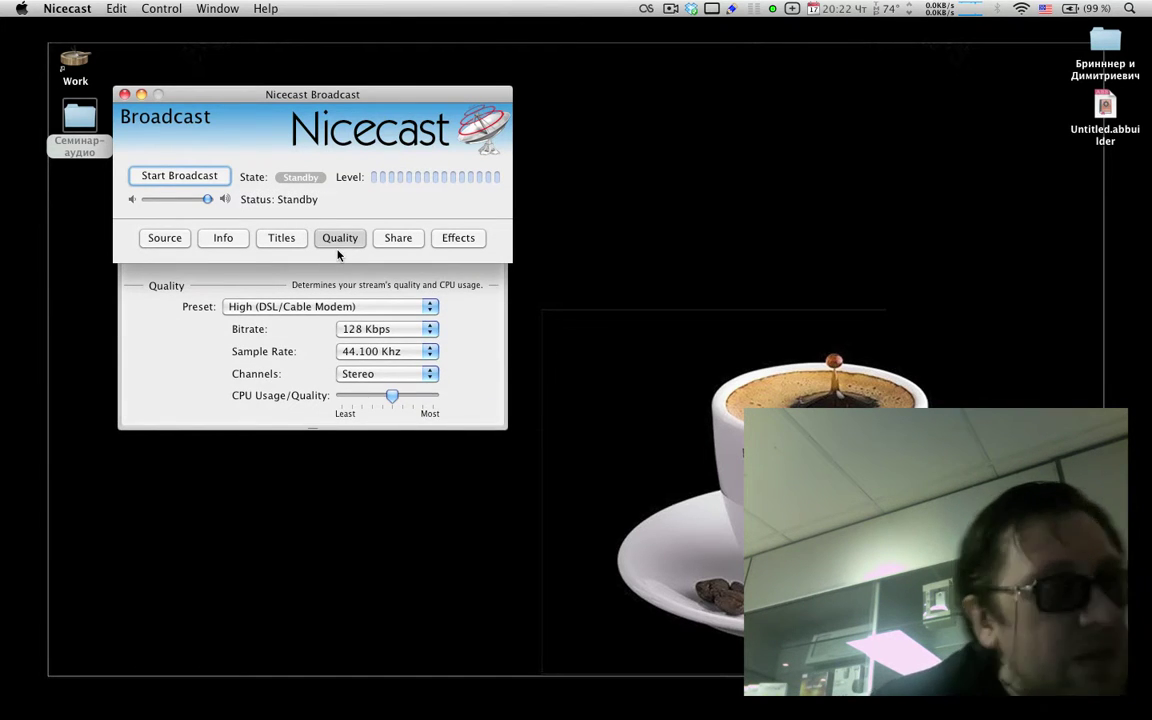
click(353, 308)
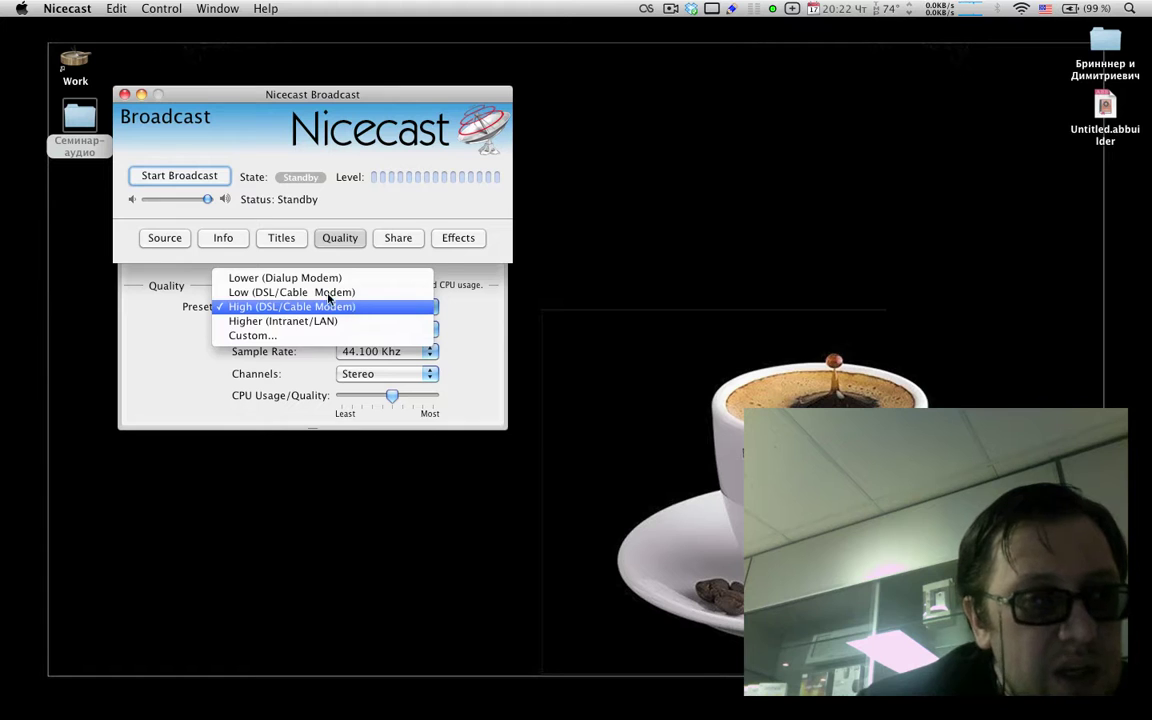
click(232, 335)
click(395, 337)
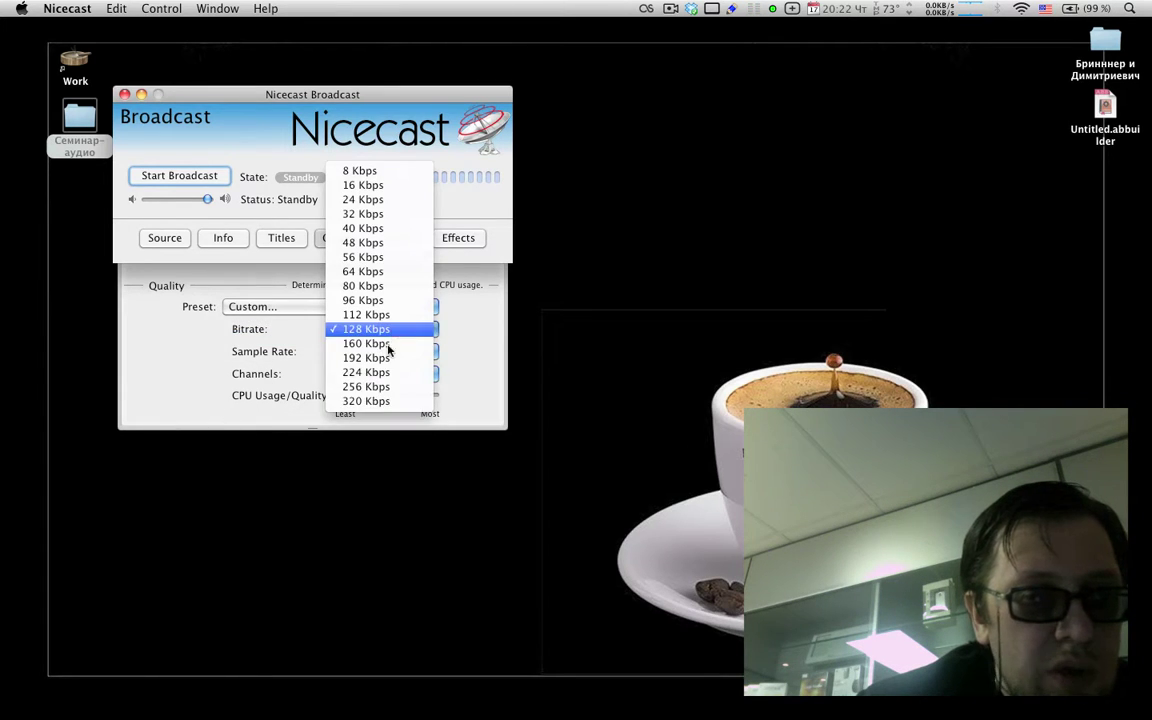
click(385, 399)
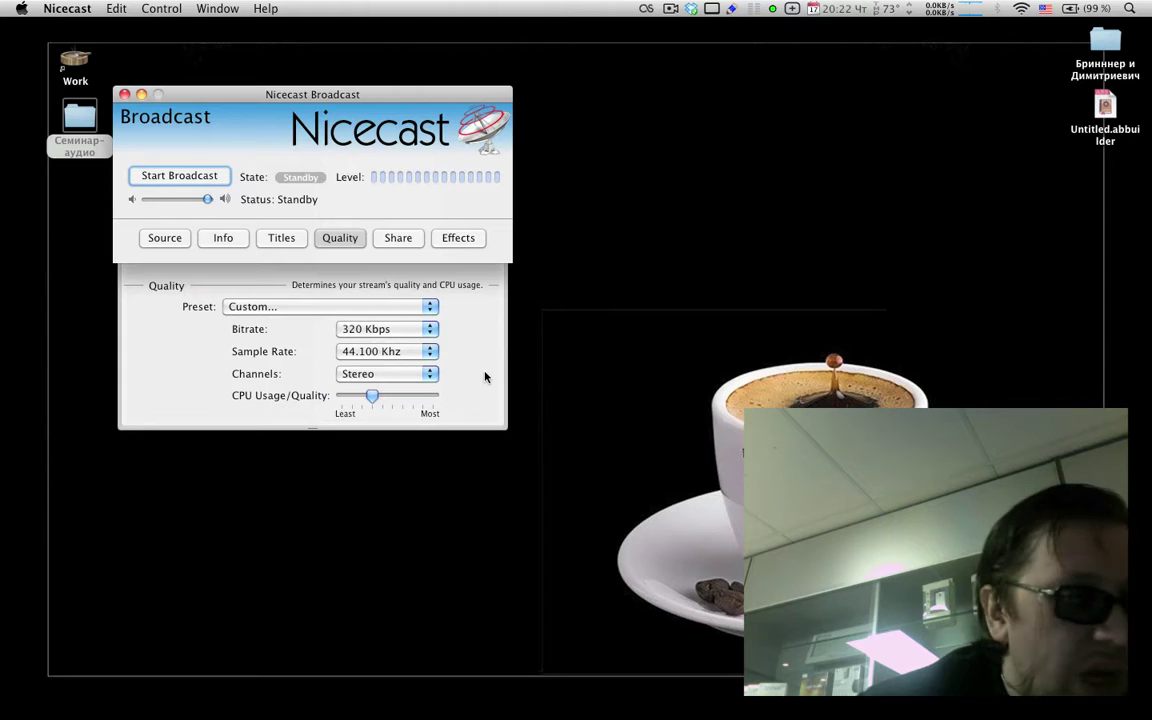
click(397, 334)
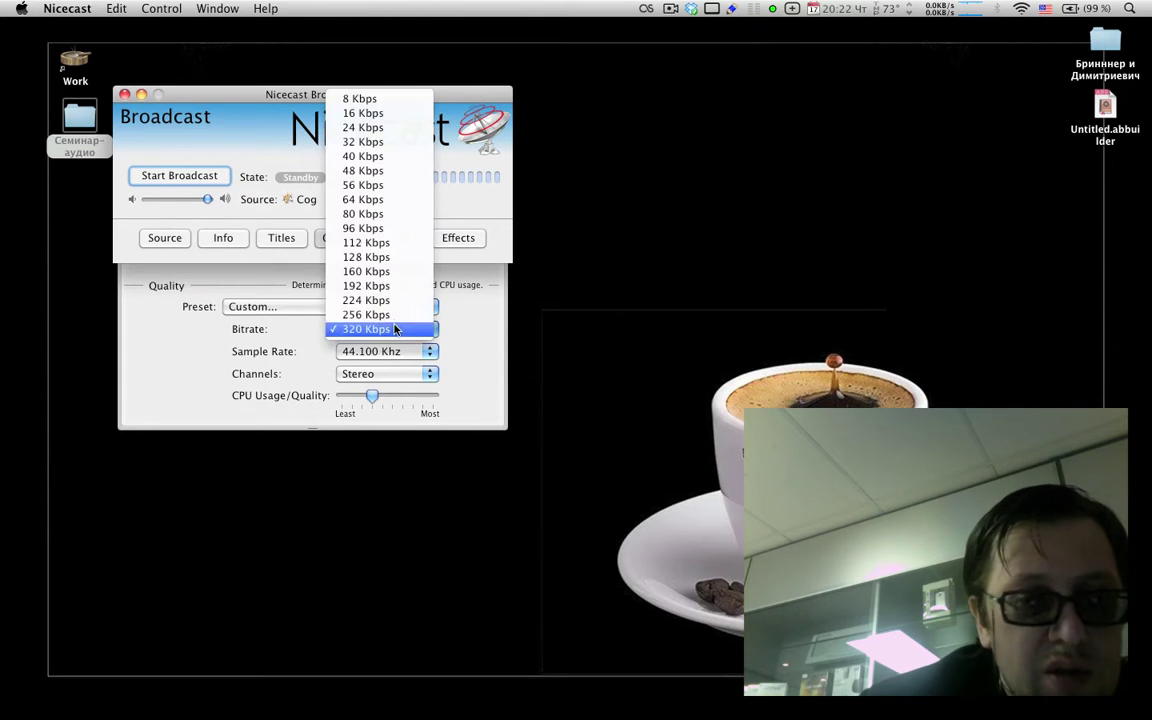
click(362, 327)
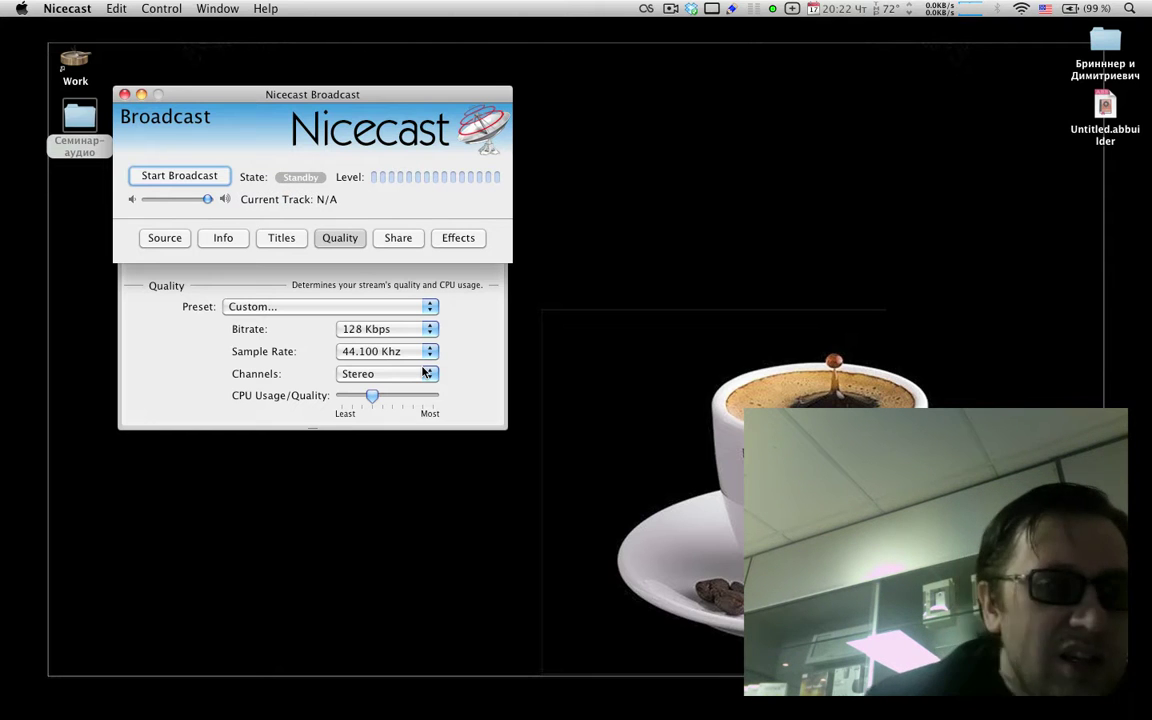
Step: Show the broadcast's sharing addresses and highlight the Internet listening address
click(400, 242)
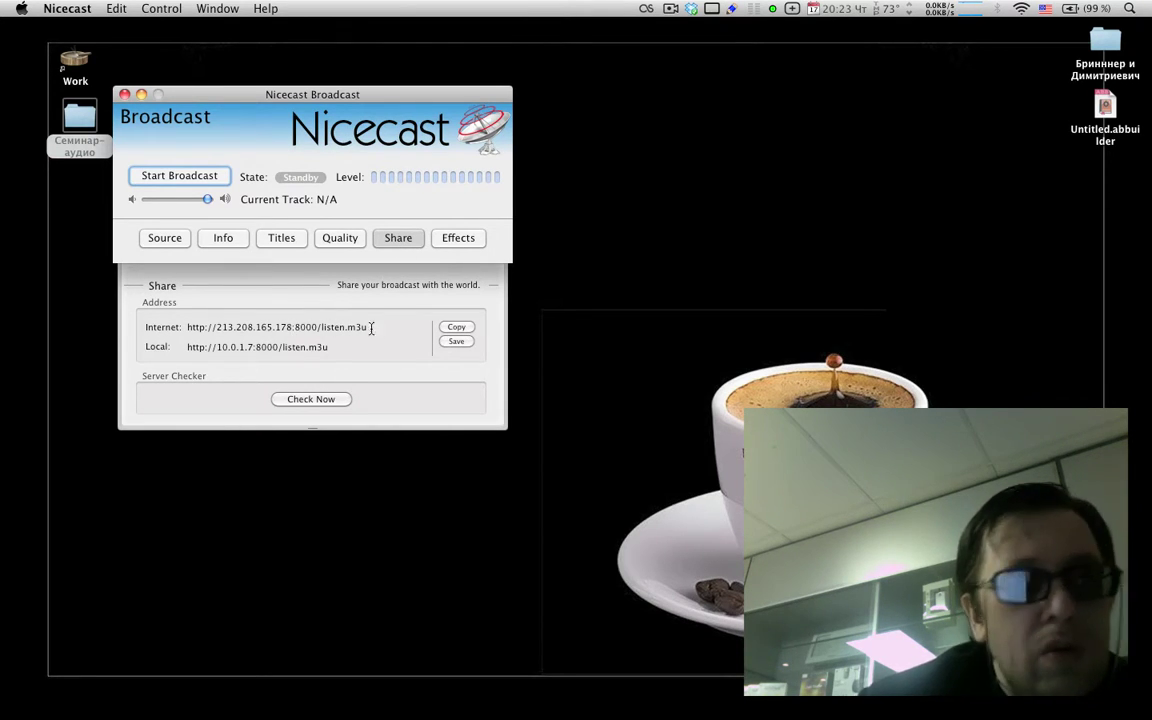
drag(383, 329, 183, 328)
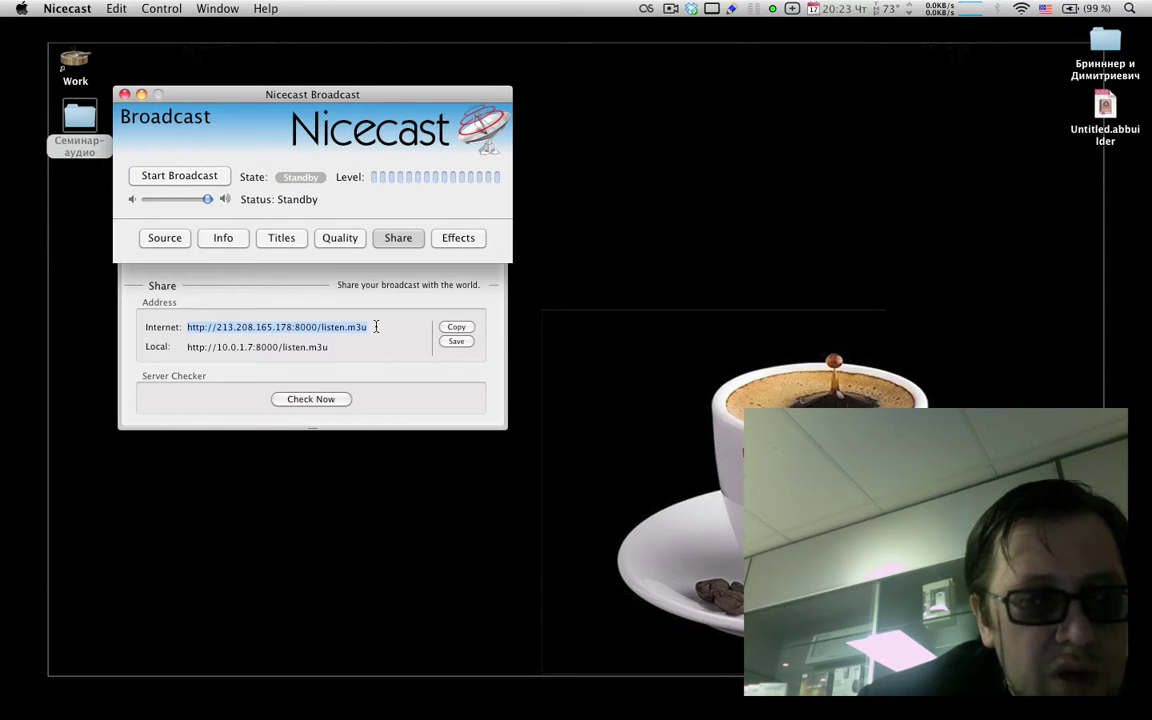
Step: Return to the broadcast source settings and switch to the Cog player
click(175, 246)
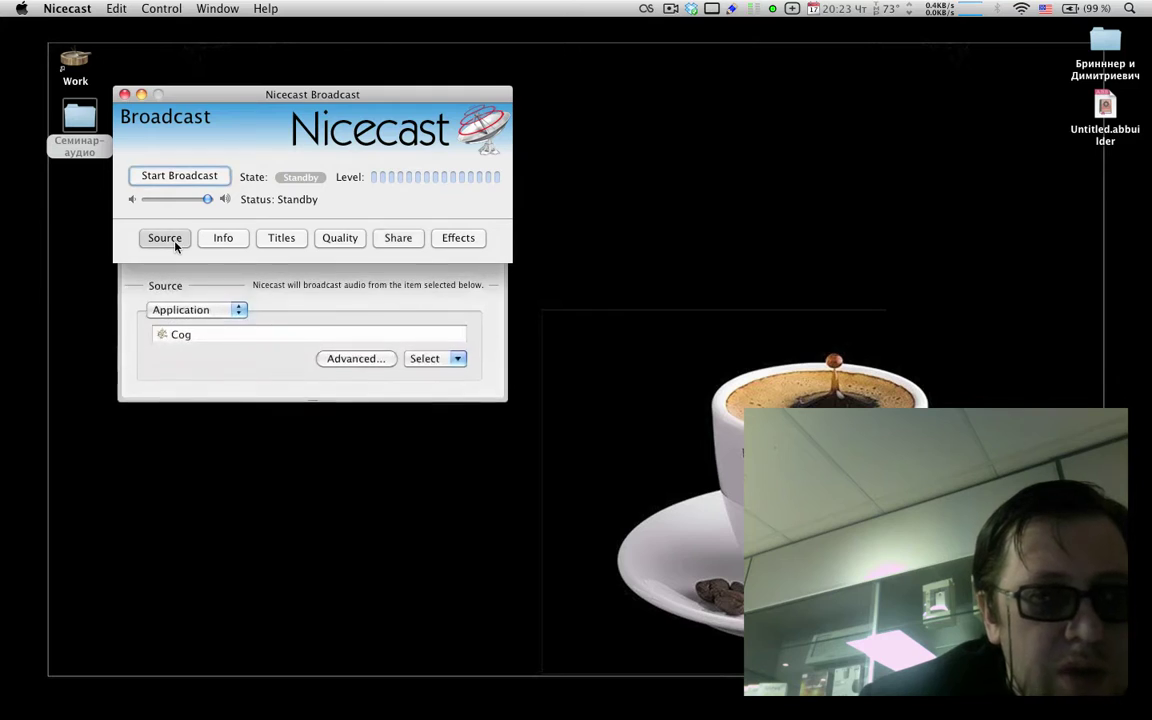
key(super+h)
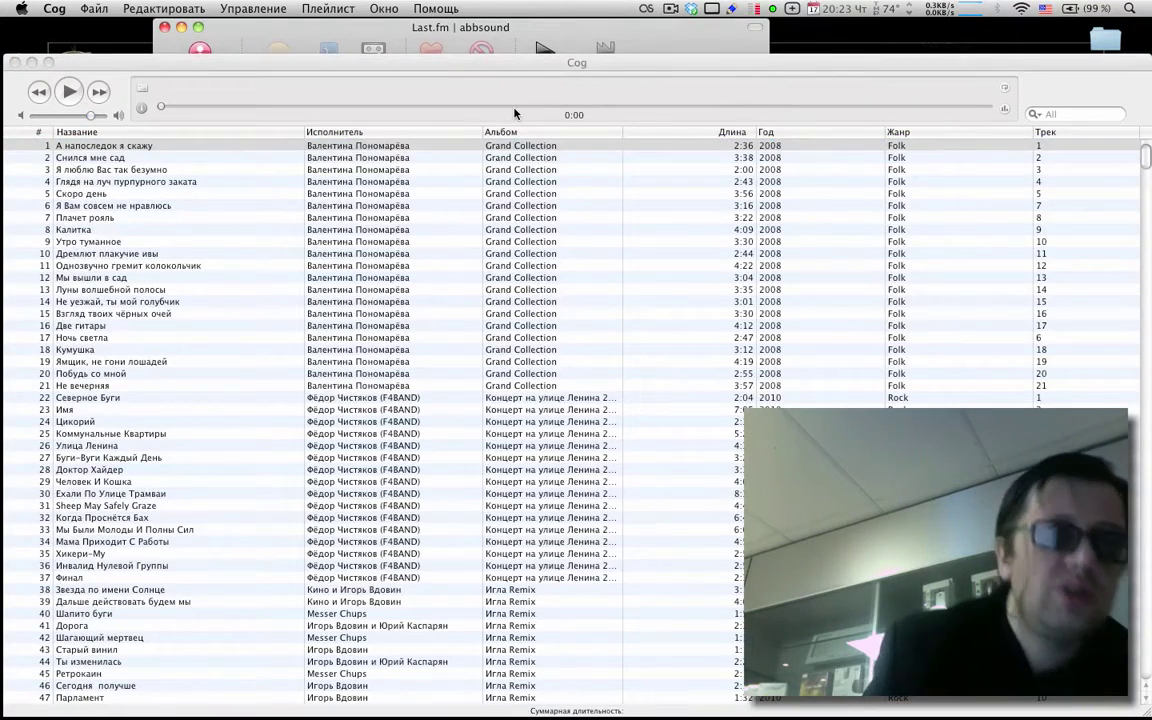
Step: Play the first track in Cog, return to Nicecast and lower its volume to below half
click(69, 91)
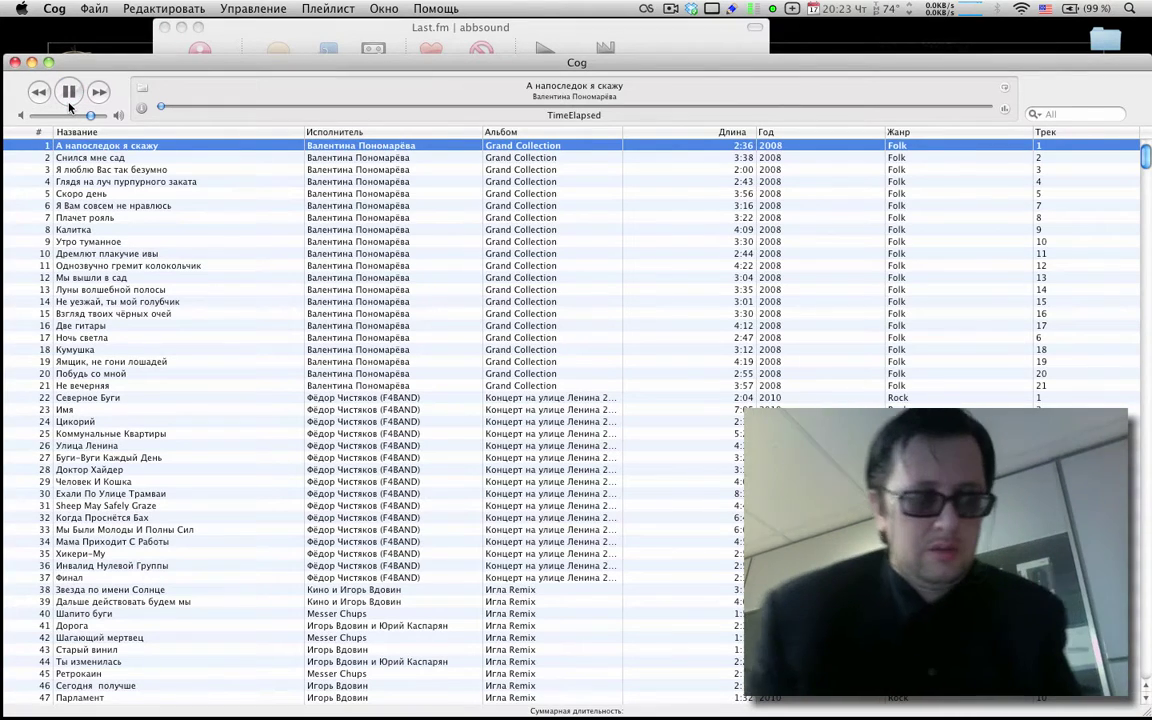
key(ctrl+Right)
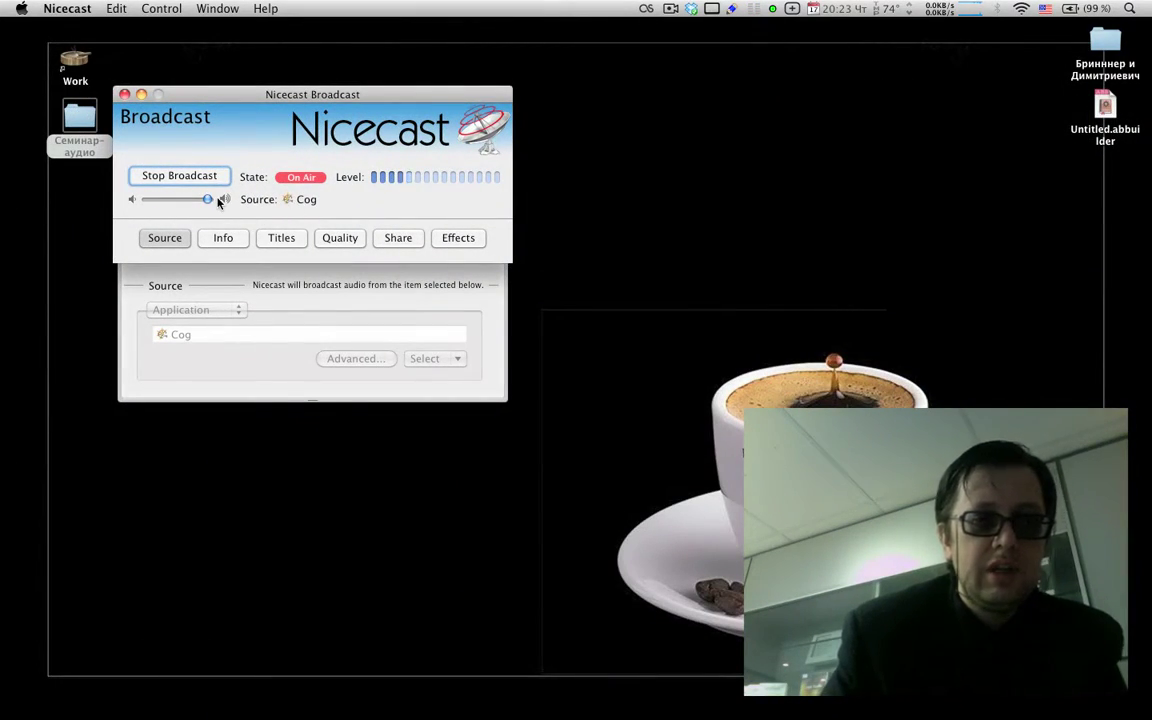
drag(207, 200, 197, 202)
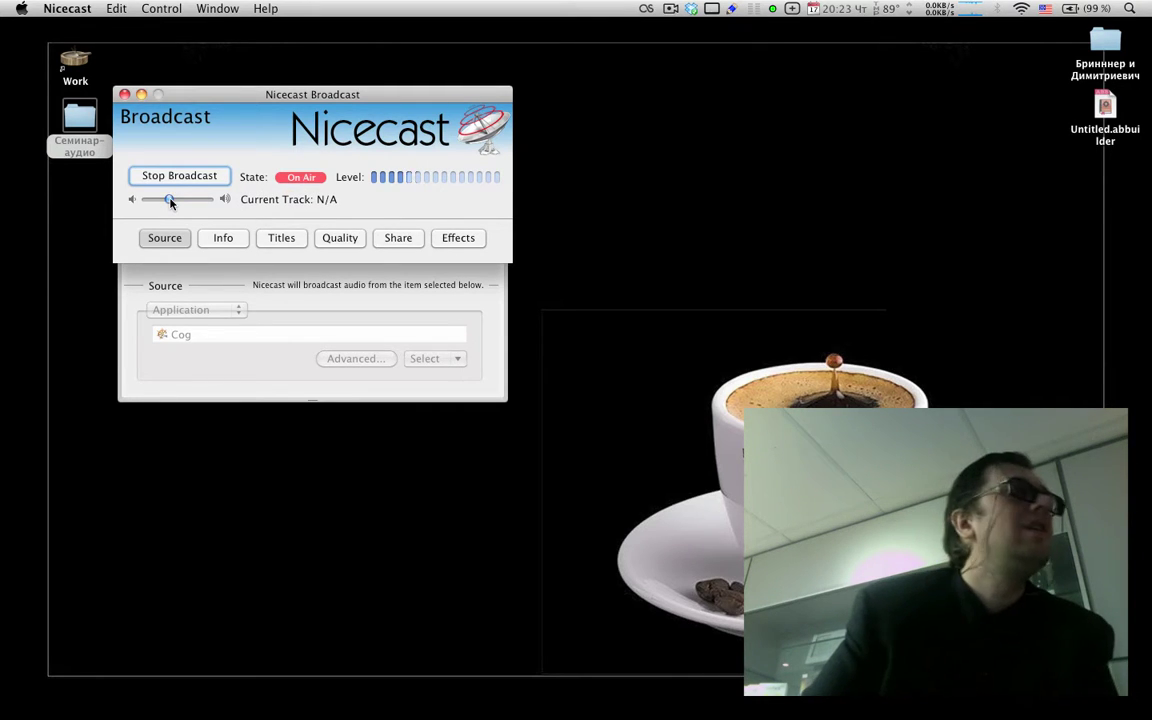
Step: With the sharing addresses displayed, raise Nicecast's volume to about half and stop the broadcast despite the connected listeners
click(397, 240)
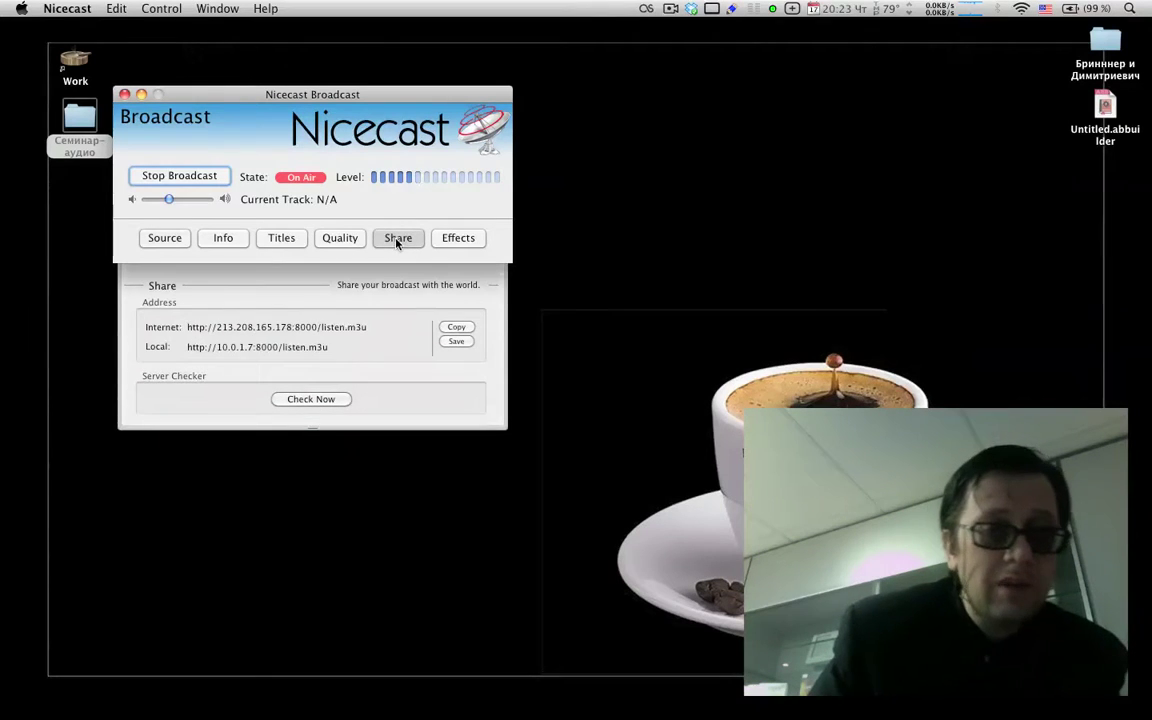
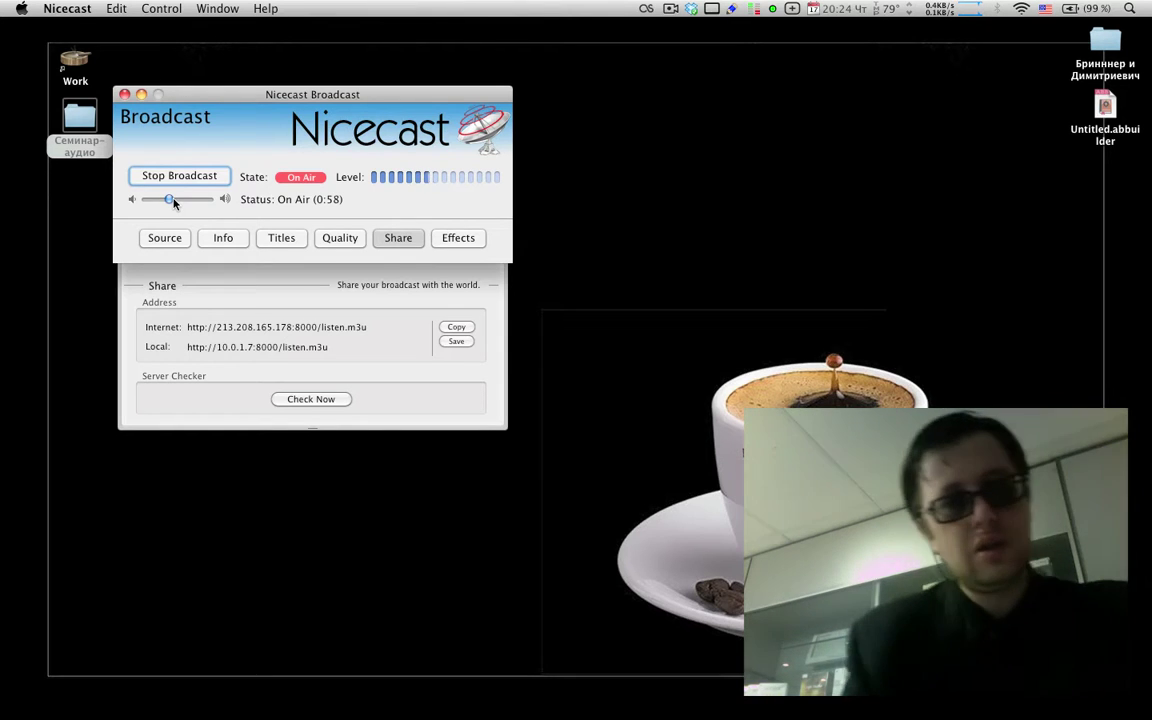
drag(173, 201, 181, 202)
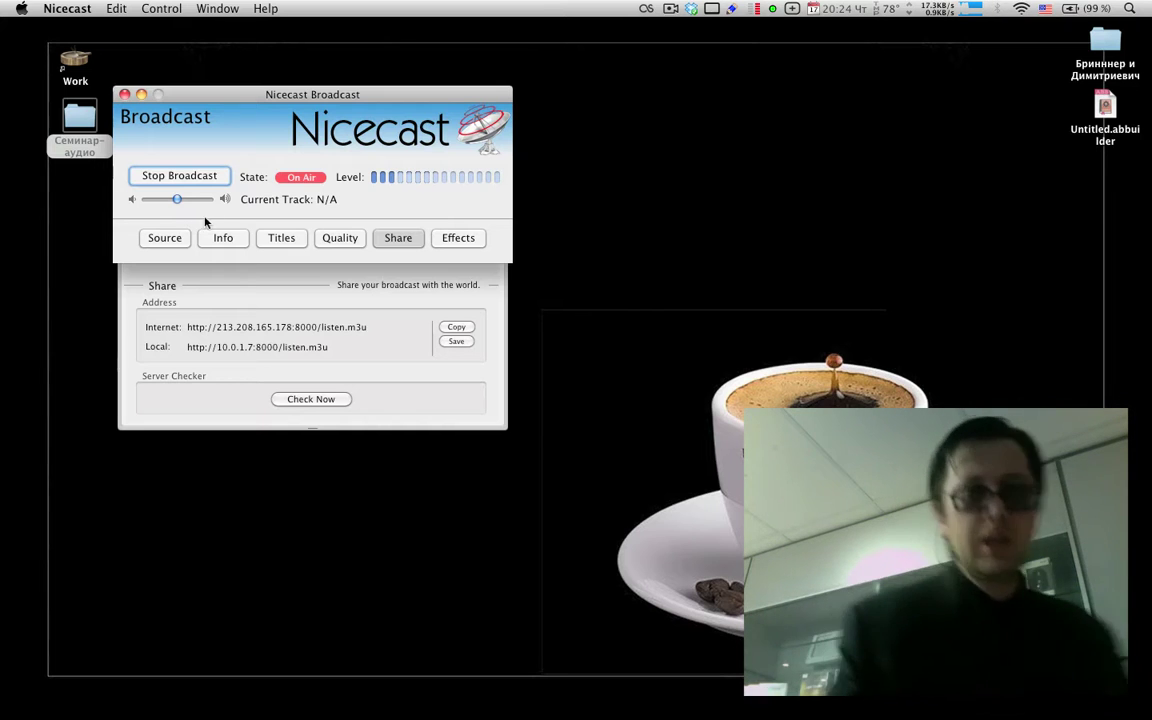
click(179, 176)
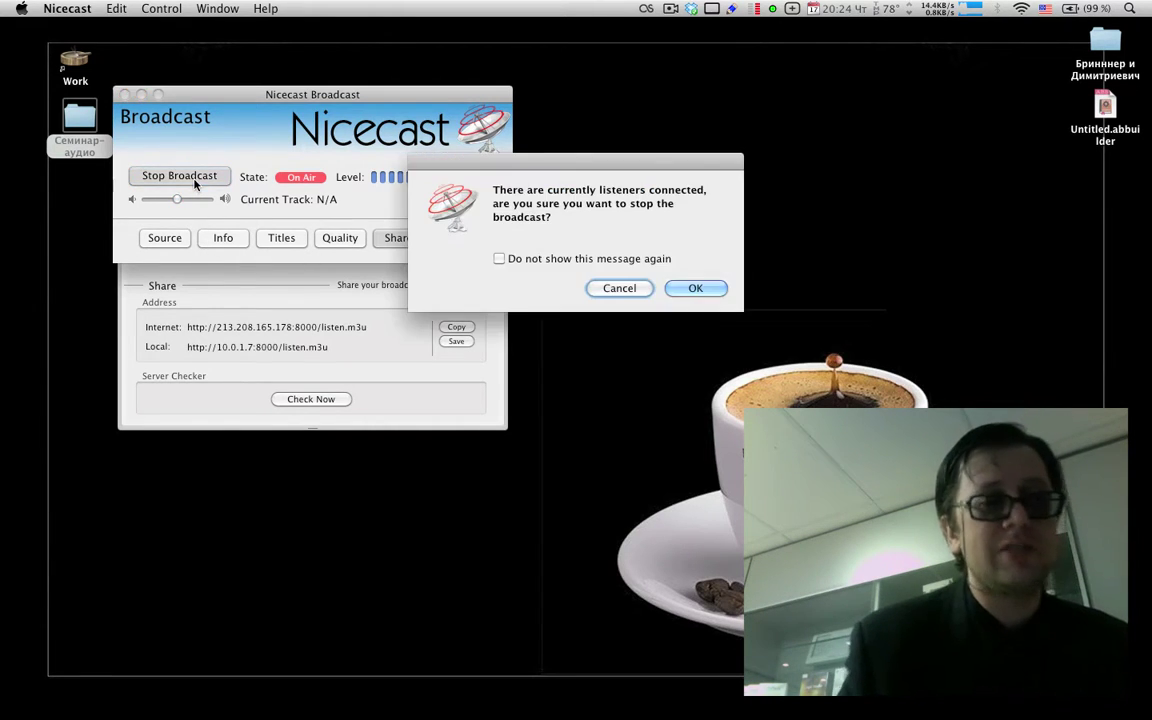
click(690, 291)
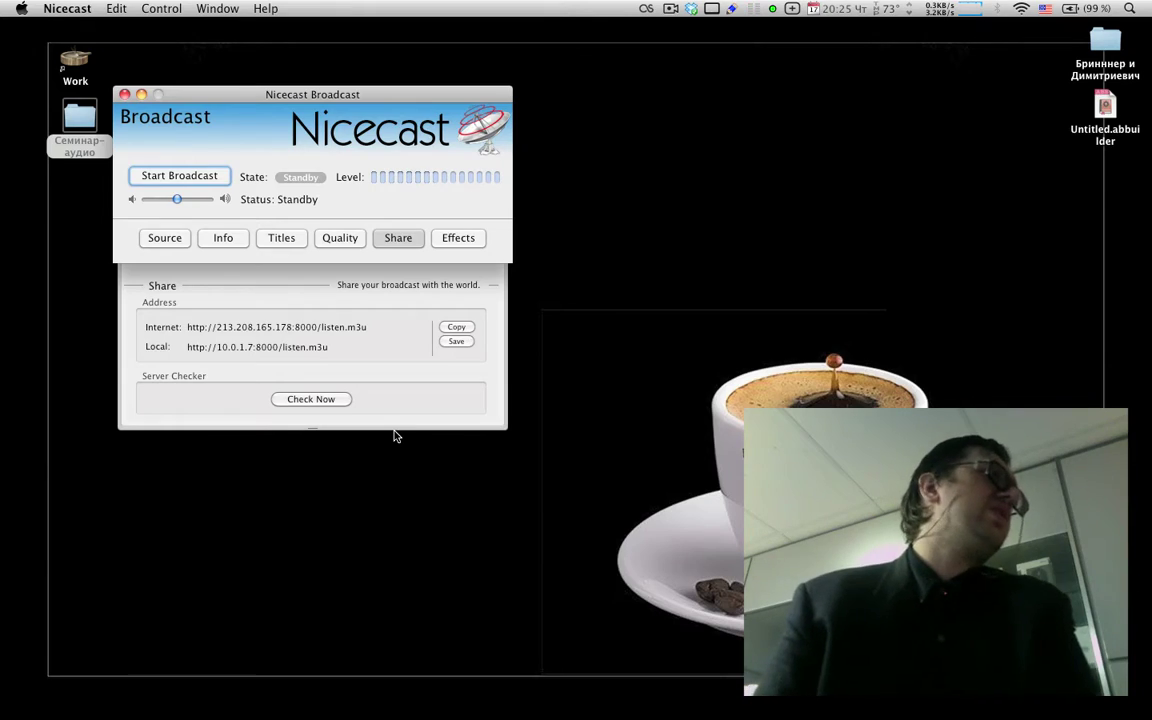
Step: Switch to Cog, hide the player and return to Nicecast
key(ctrl+Left)
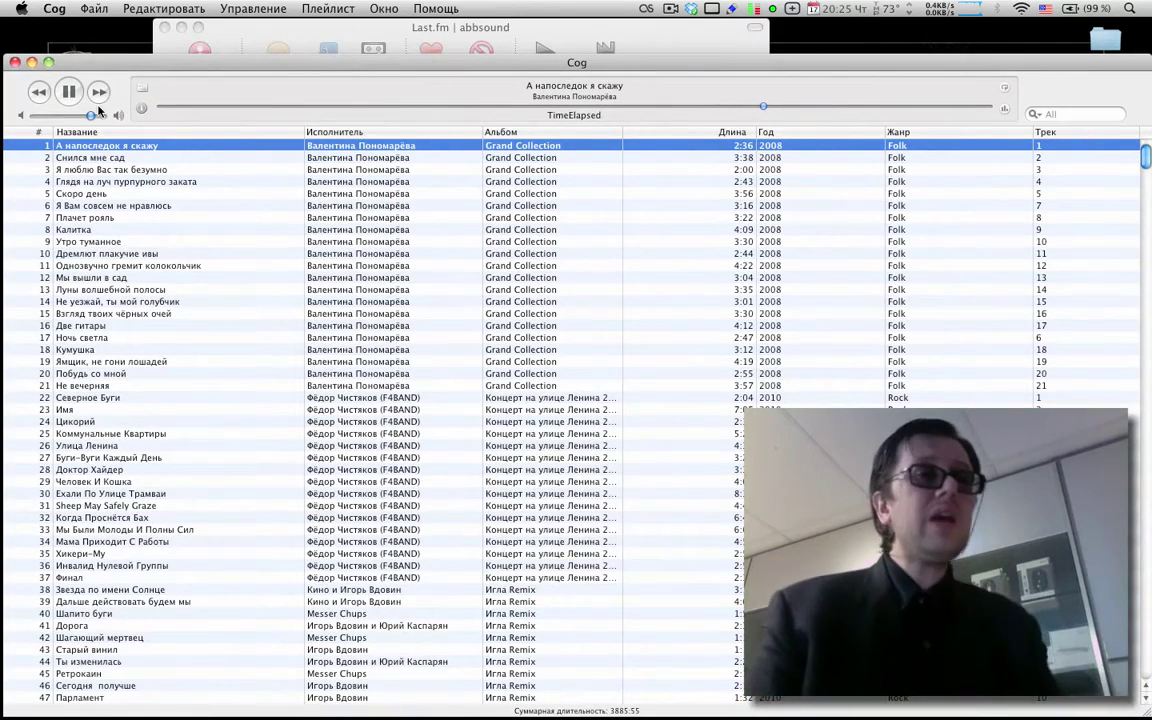
key(super+h)
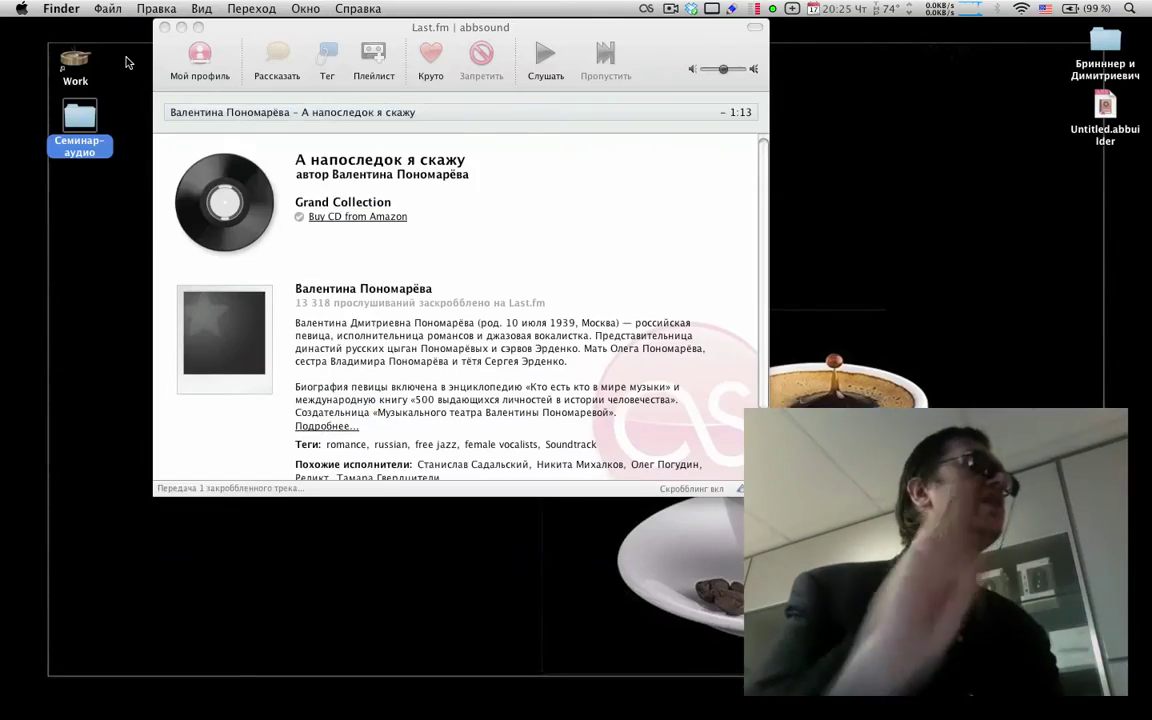
key(ctrl+Right)
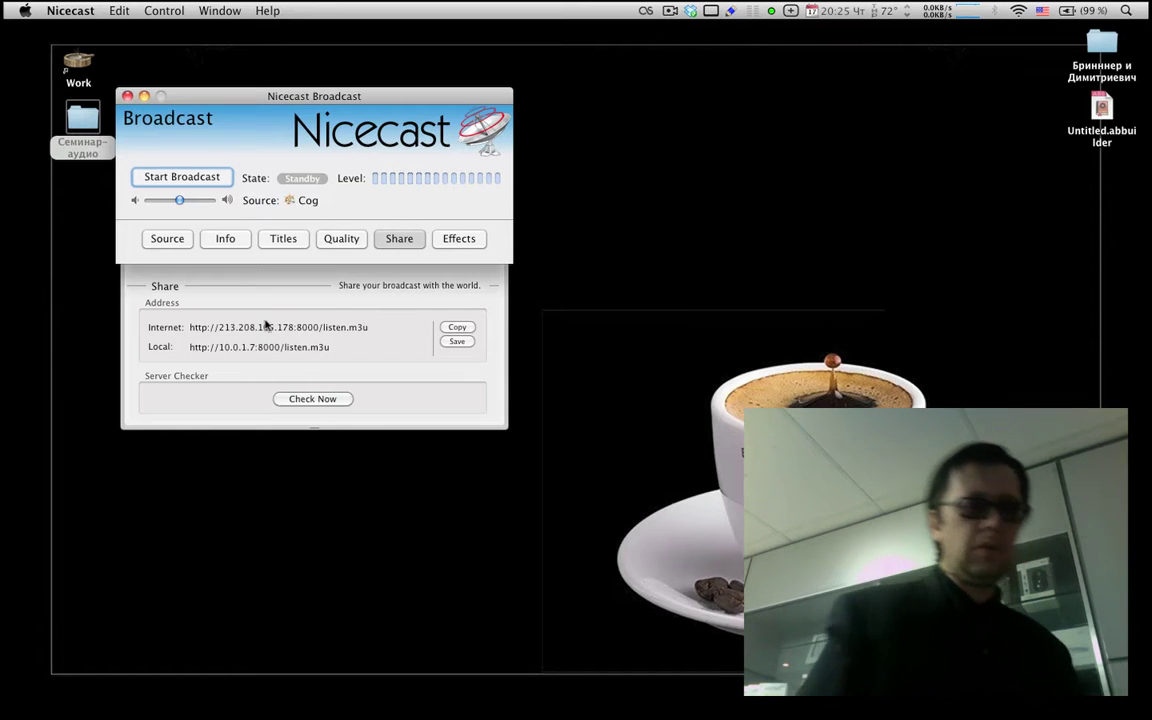
Step: Review the broadcast information, highlighting its URL, return to the source settings and quit Nicecast
click(224, 235)
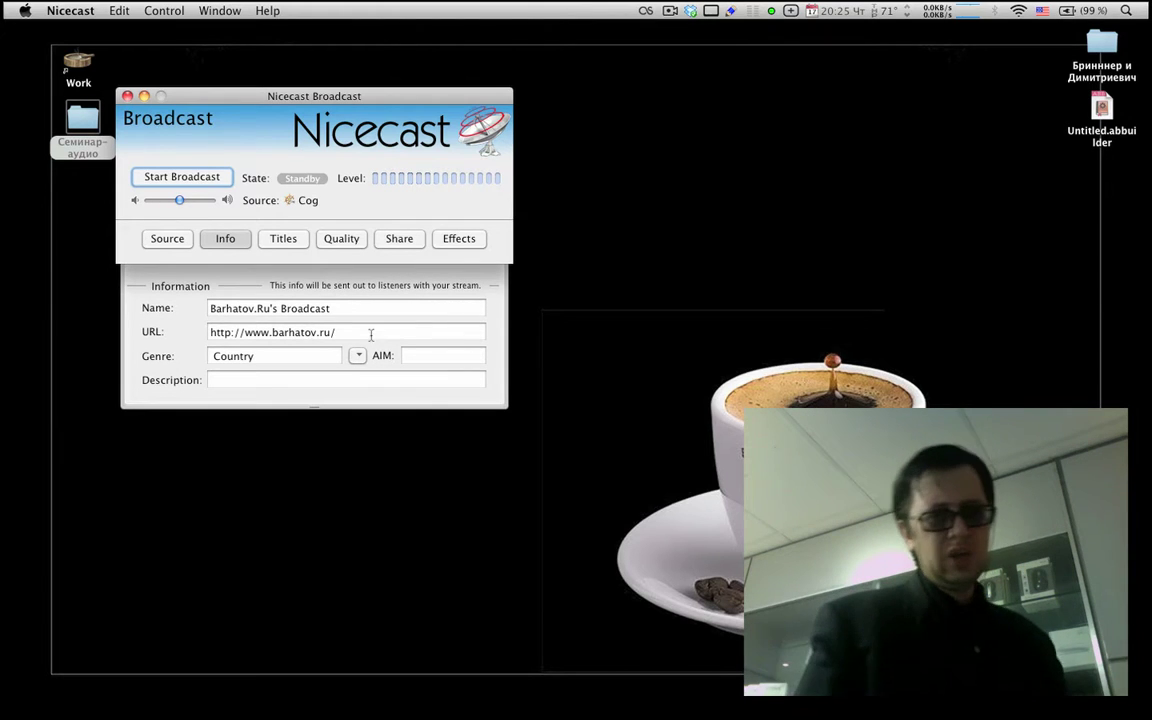
drag(370, 333, 214, 338)
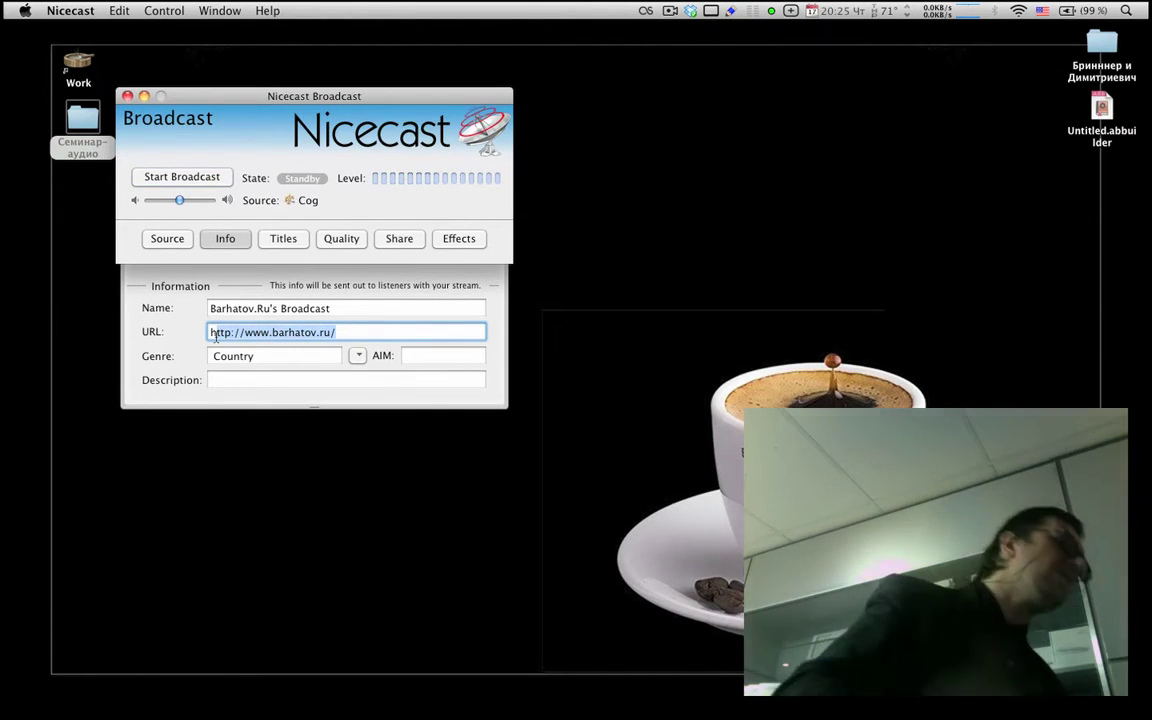
click(168, 242)
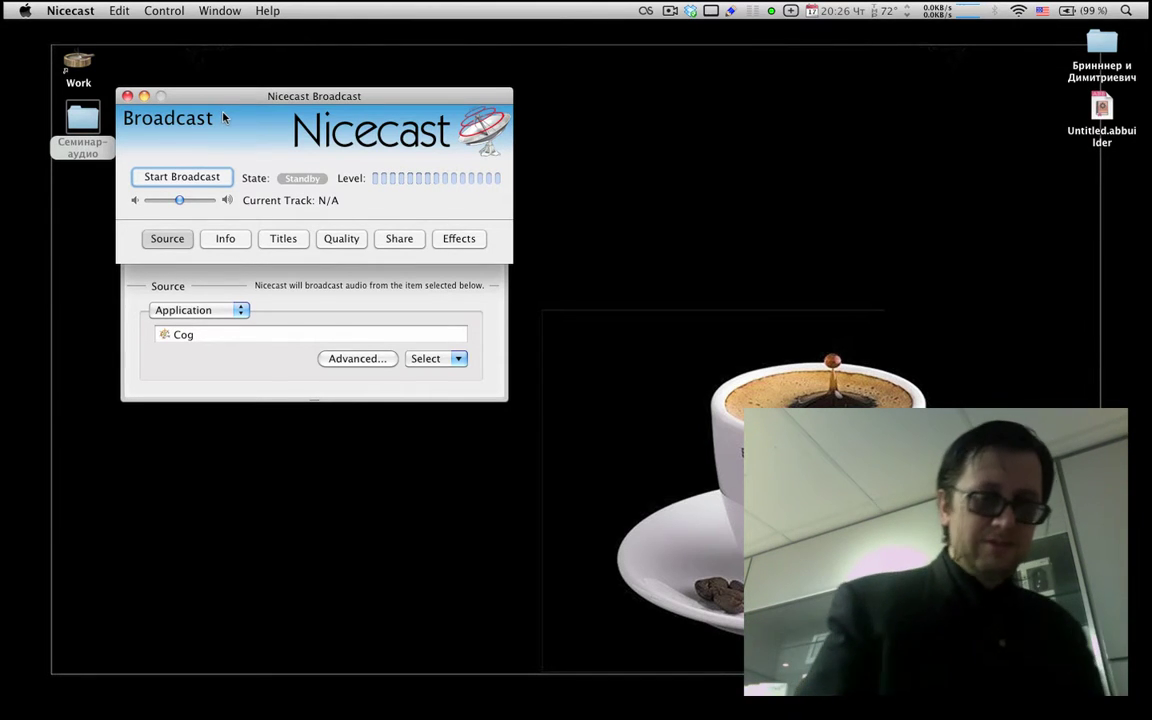
key(super+q)
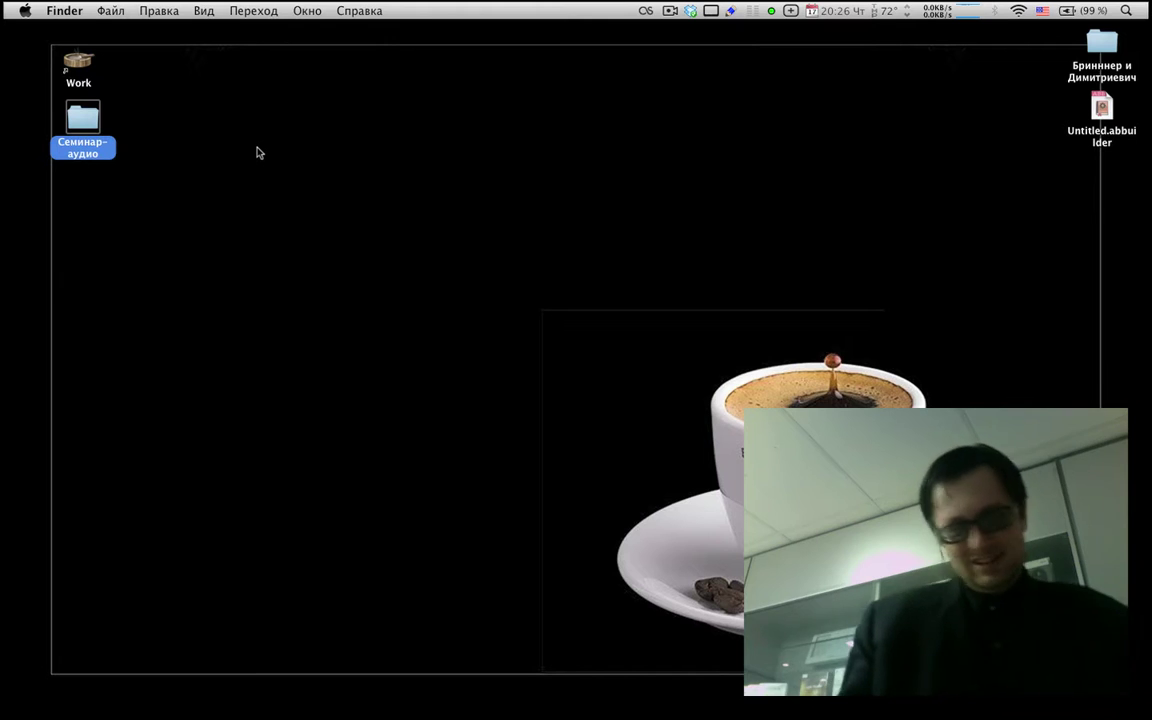
Step: Open the Радио folder inside Семинар-аудио and launch Radium.app
key(ctrl+Down)
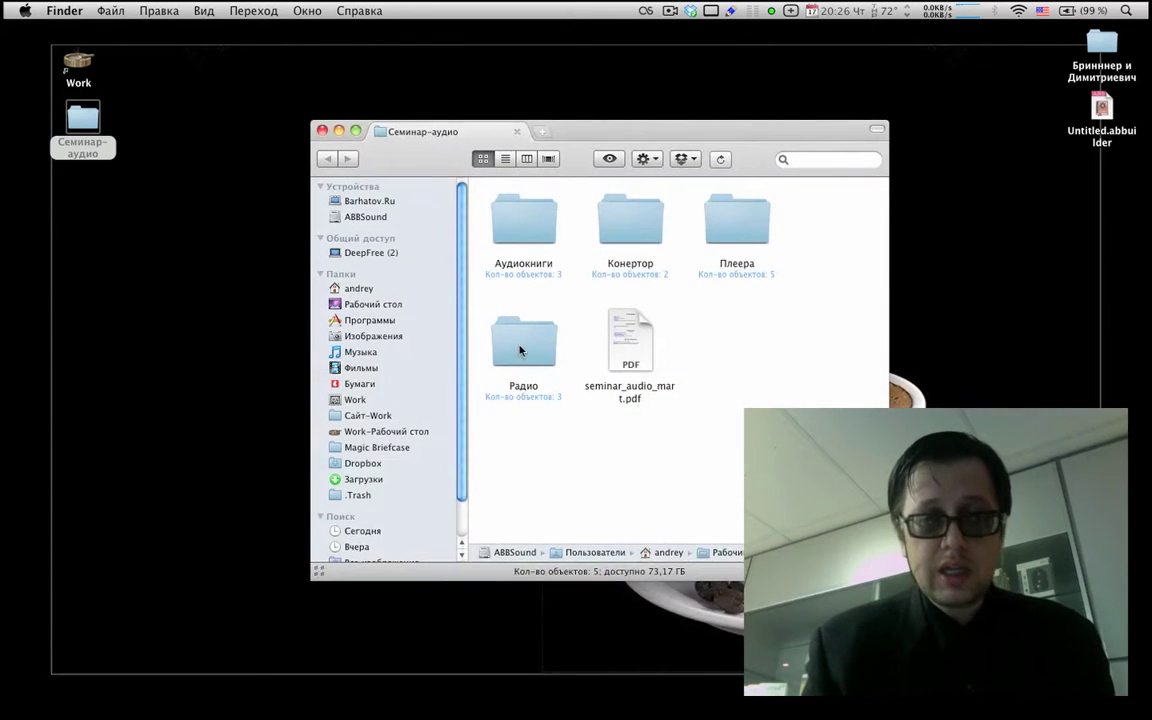
double_click(521, 345)
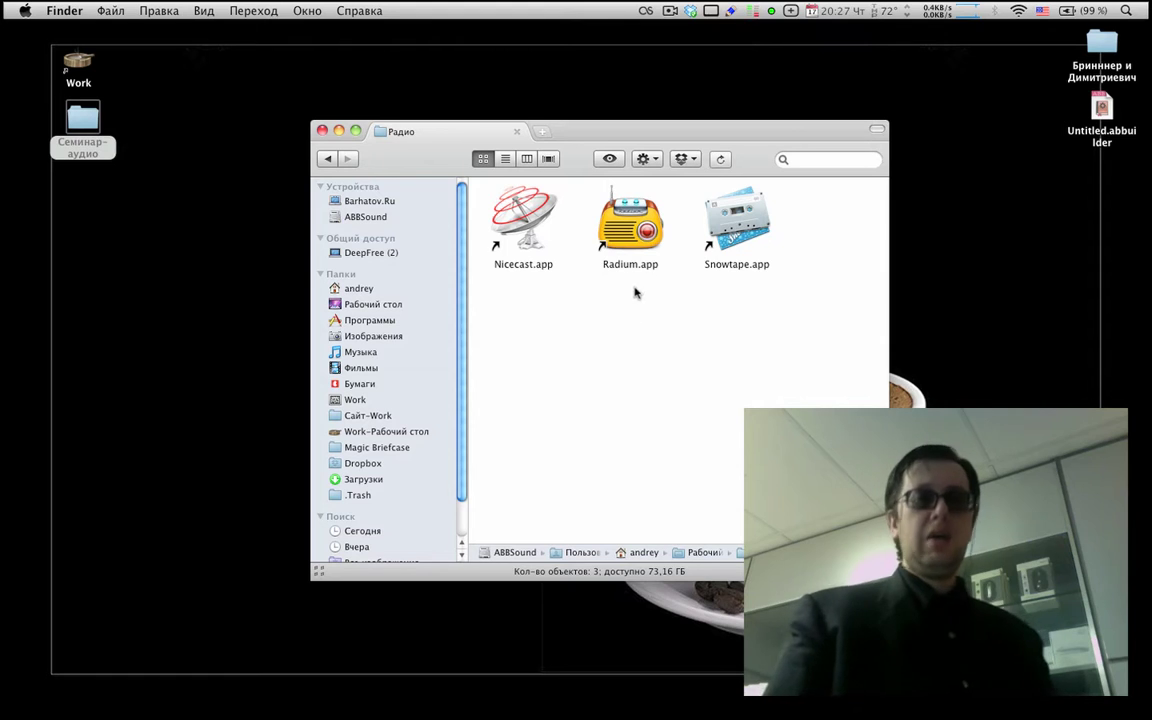
click(634, 242)
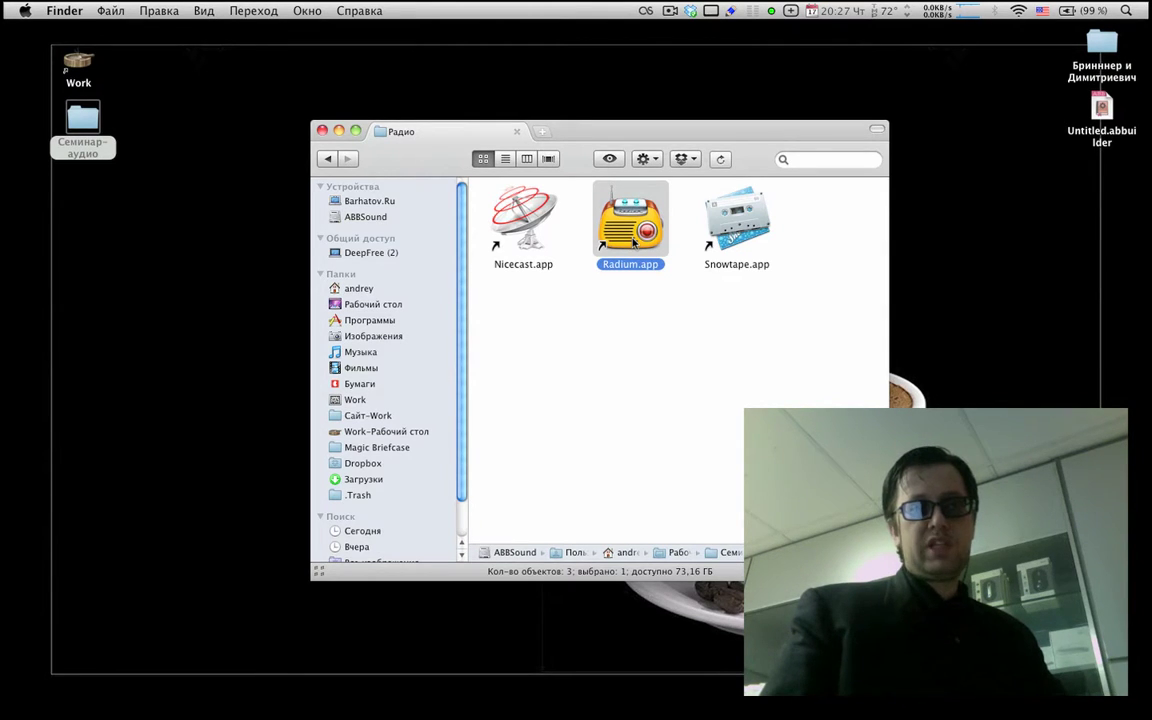
double_click(630, 225)
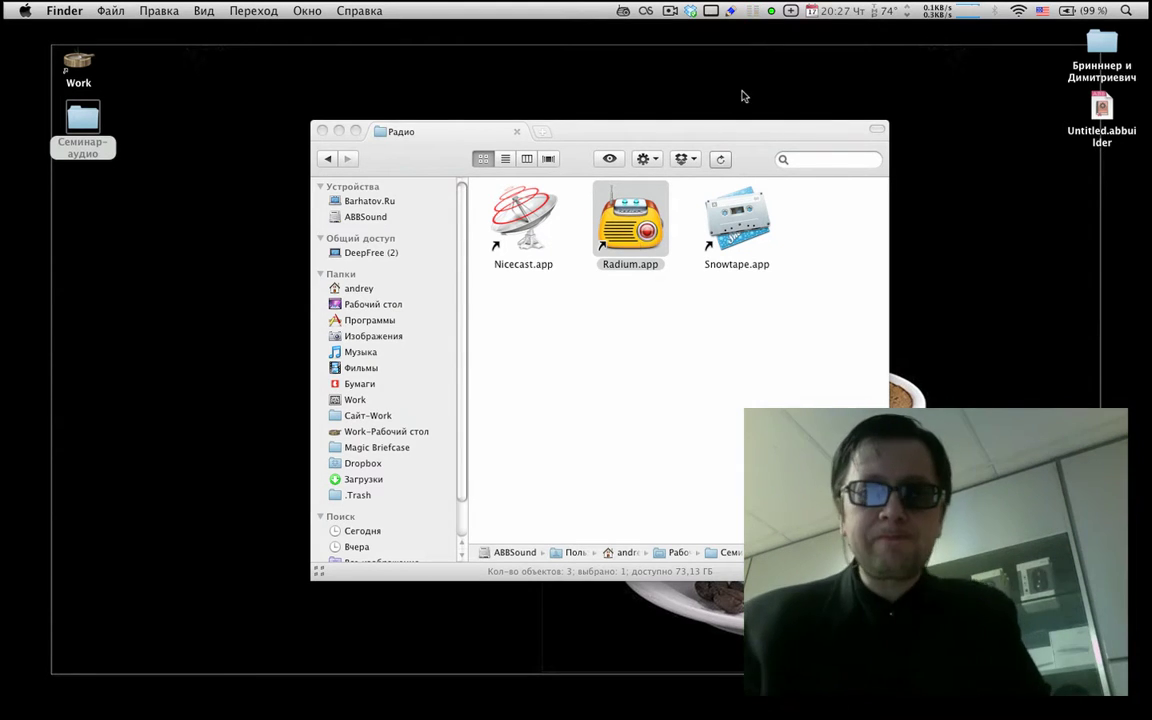
Step: Browse Radium's favourite stations and start playing Эхо Москвы
click(623, 12)
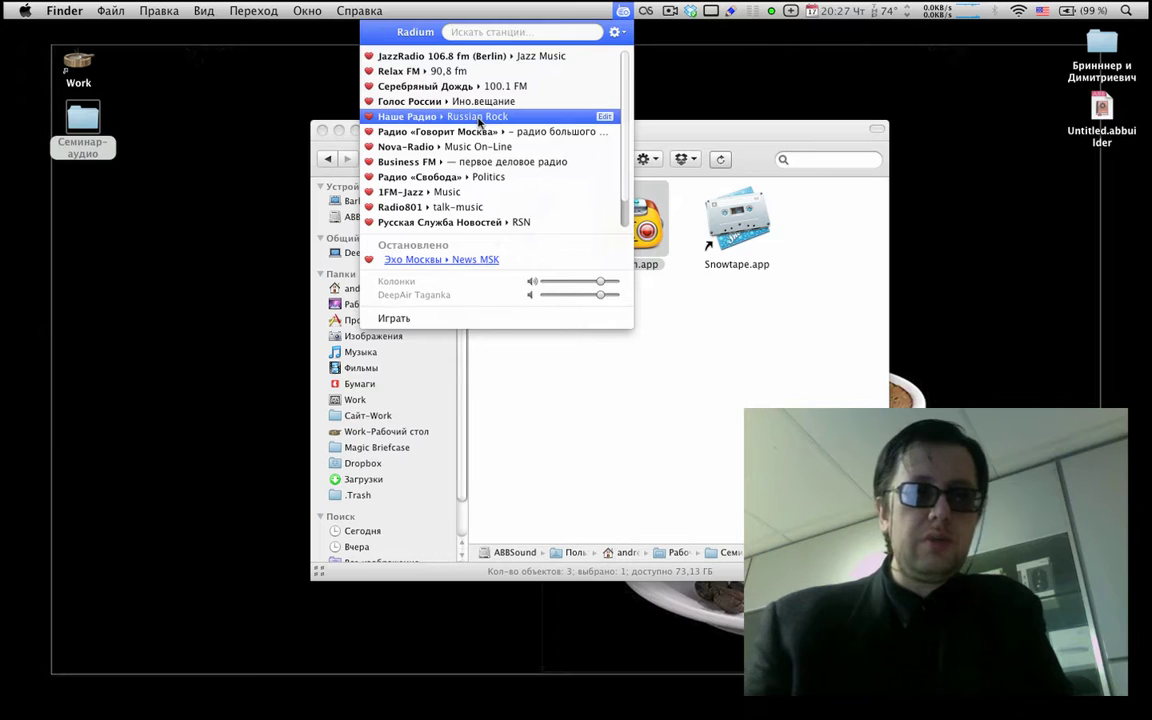
scroll(480, 121, down, 2)
scroll(480, 122, up, 2)
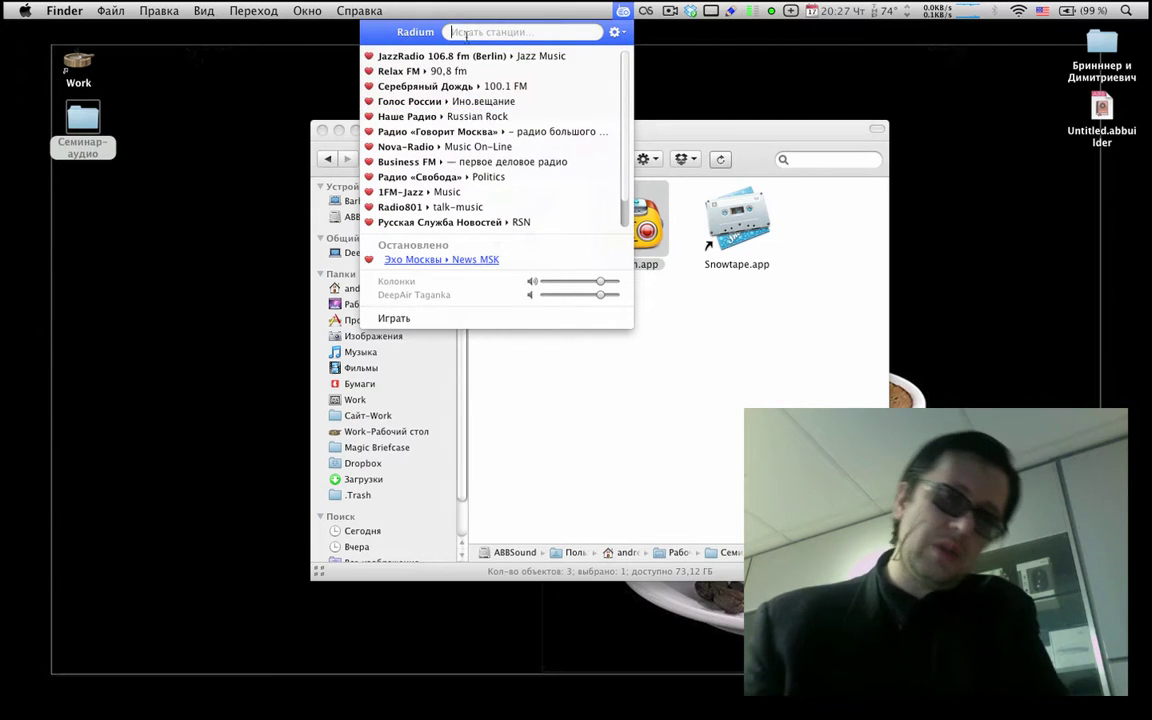
scroll(460, 140, down, 2)
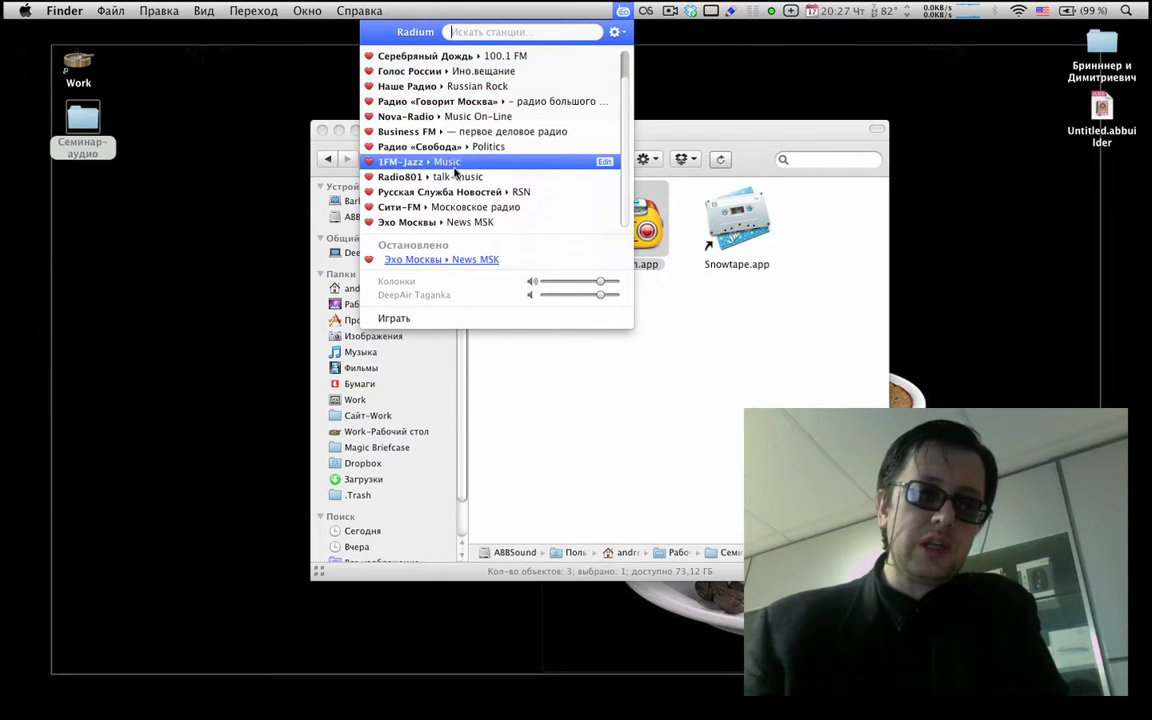
click(447, 222)
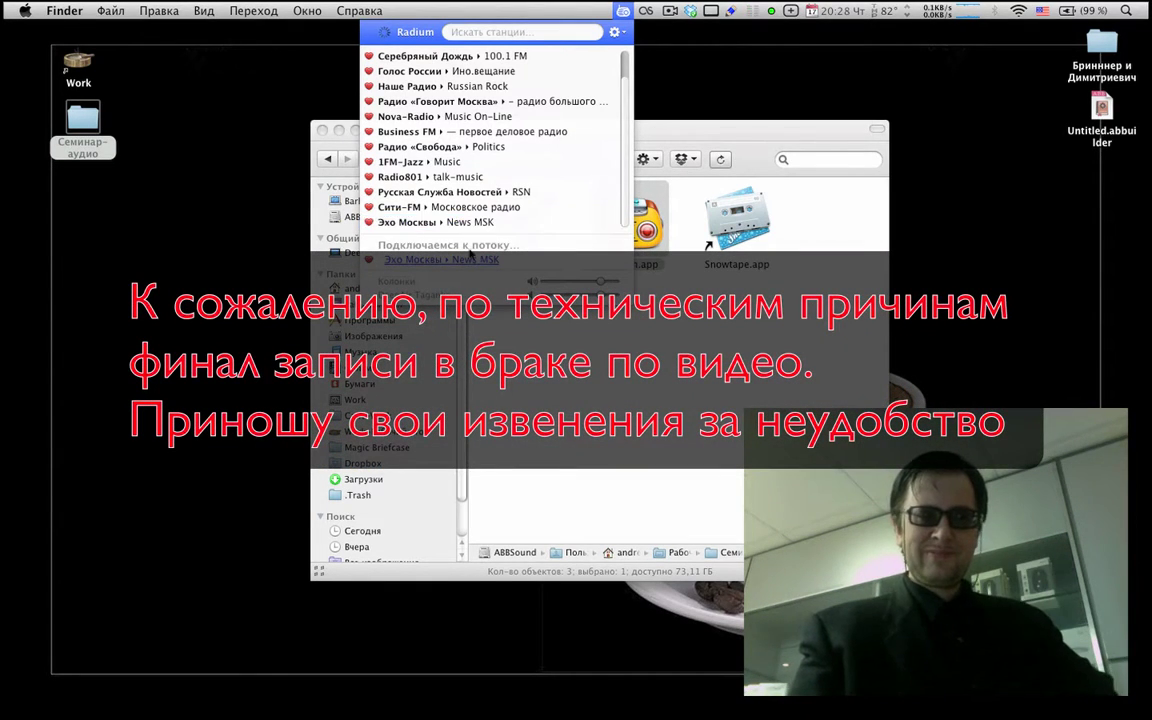
Step: Open the Эхо Москвы website from Radium, check the player's station list over Safari and hide the browser
click(573, 130)
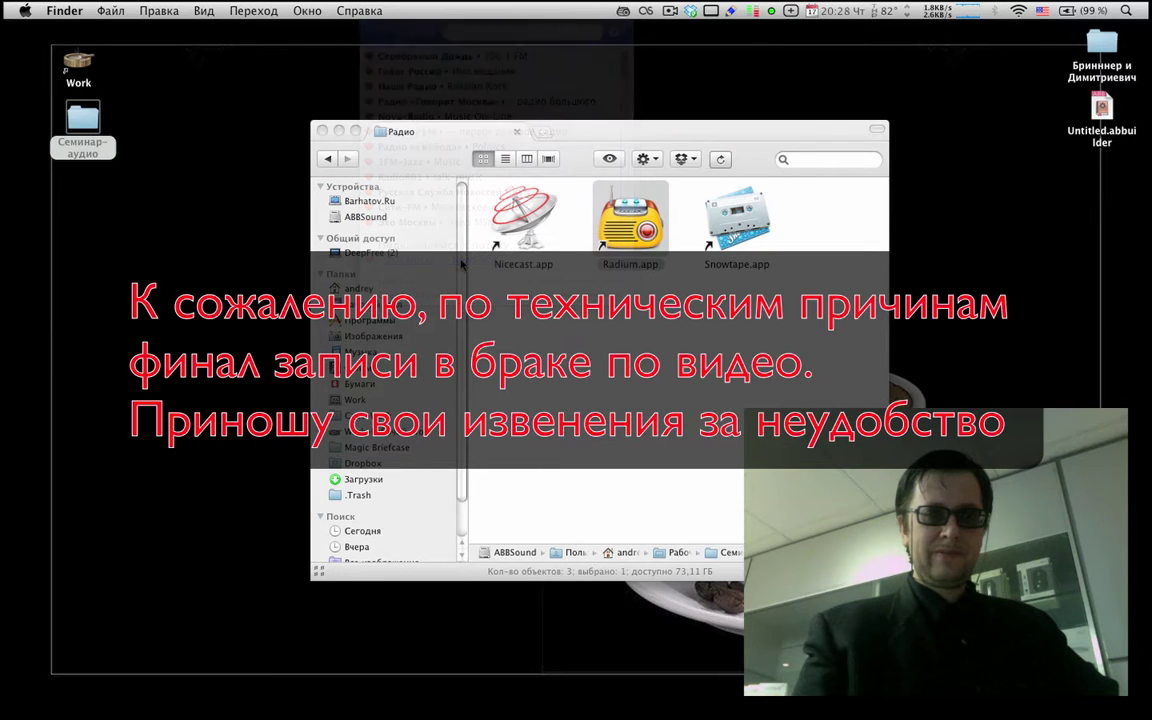
click(622, 11)
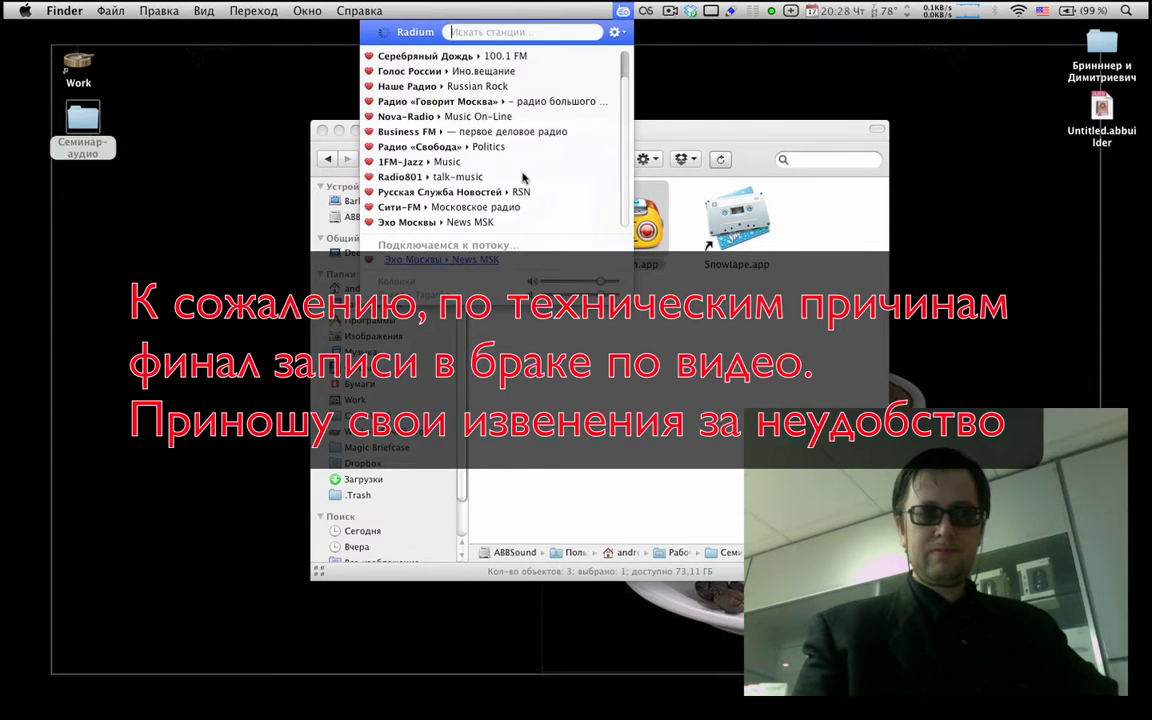
click(463, 261)
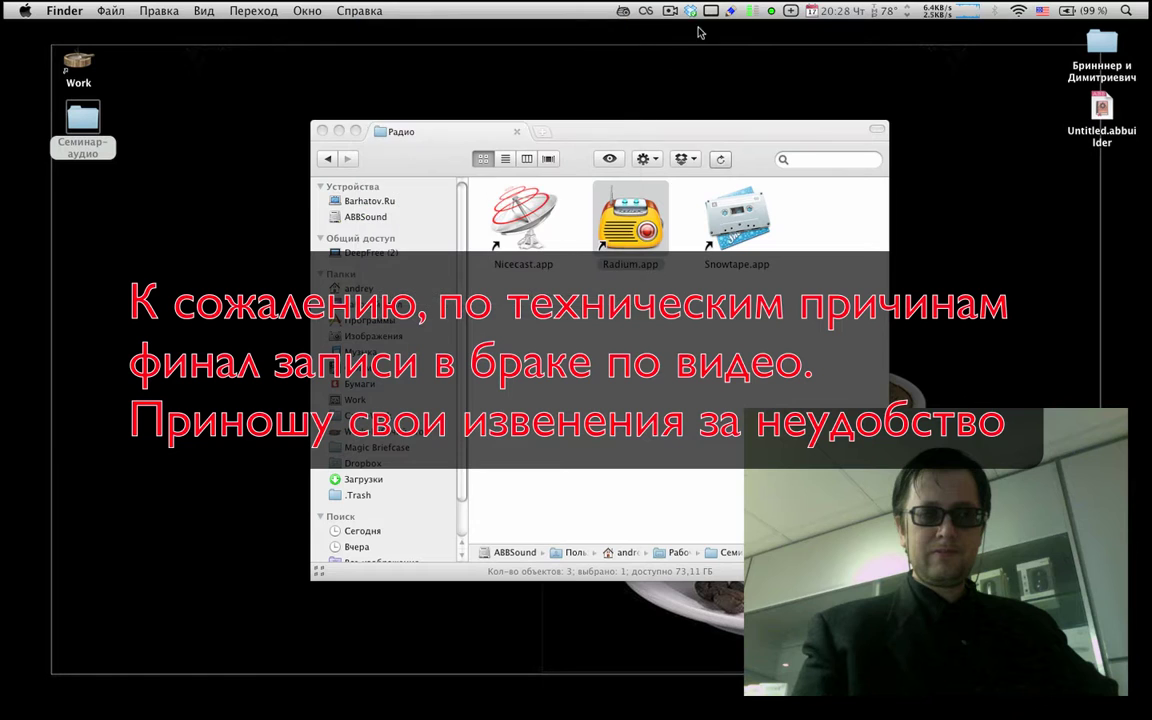
click(623, 12)
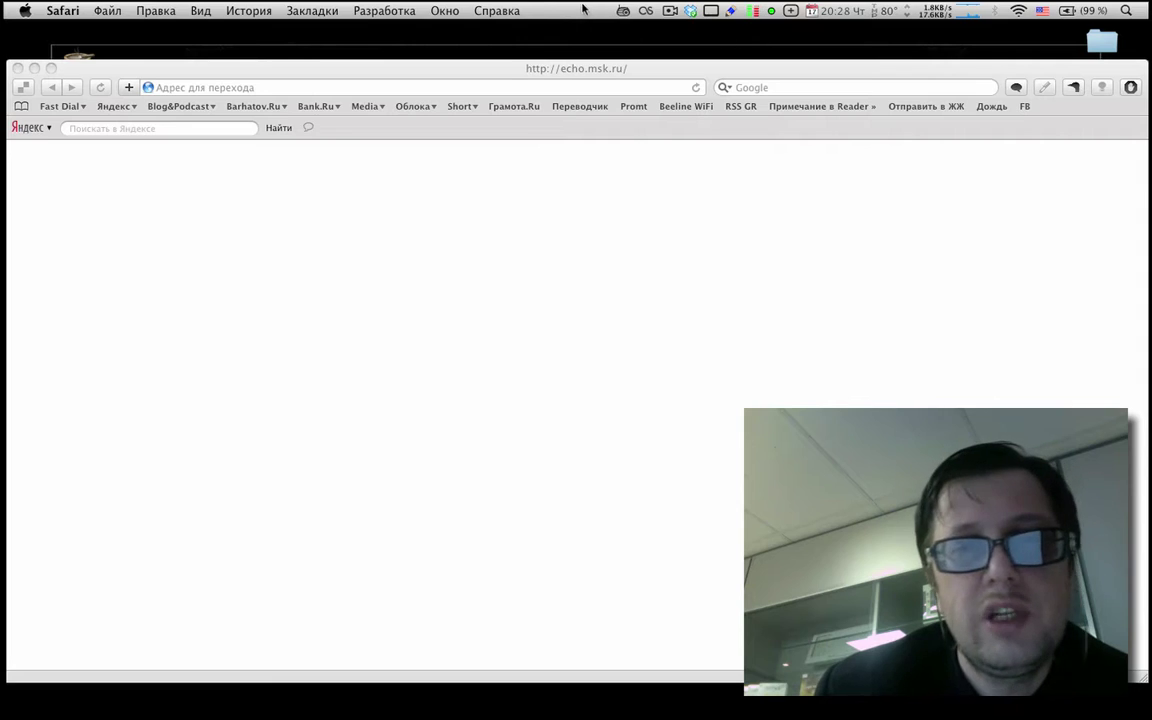
click(622, 10)
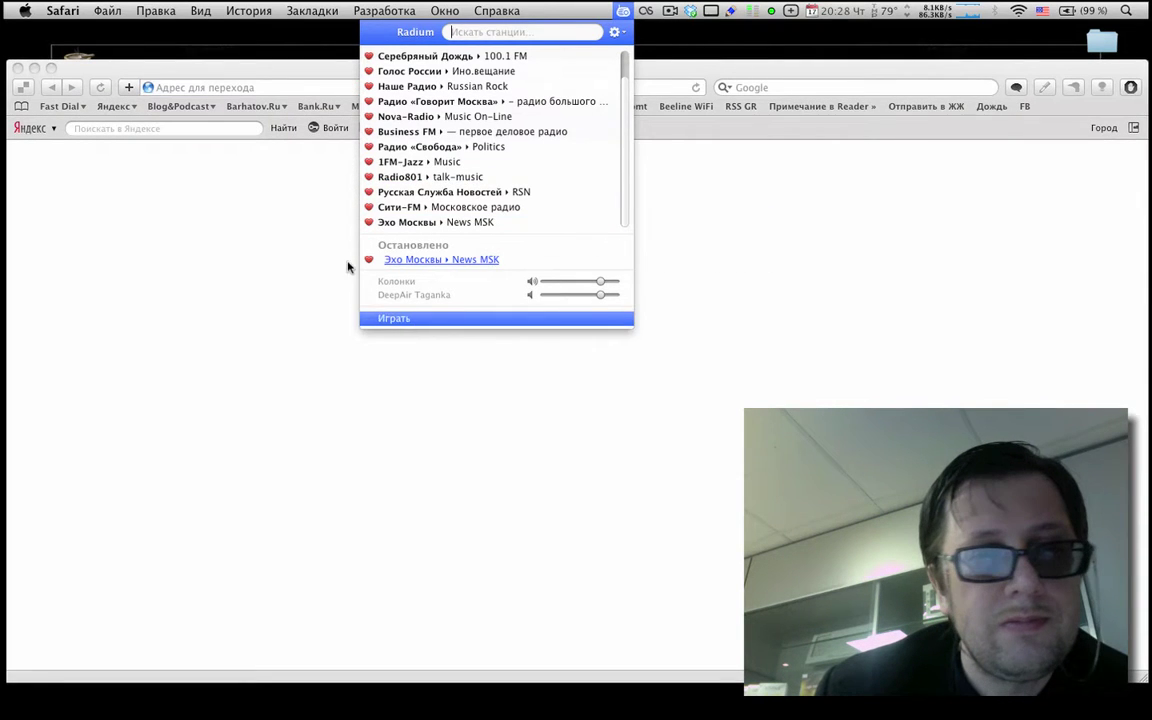
click(348, 266)
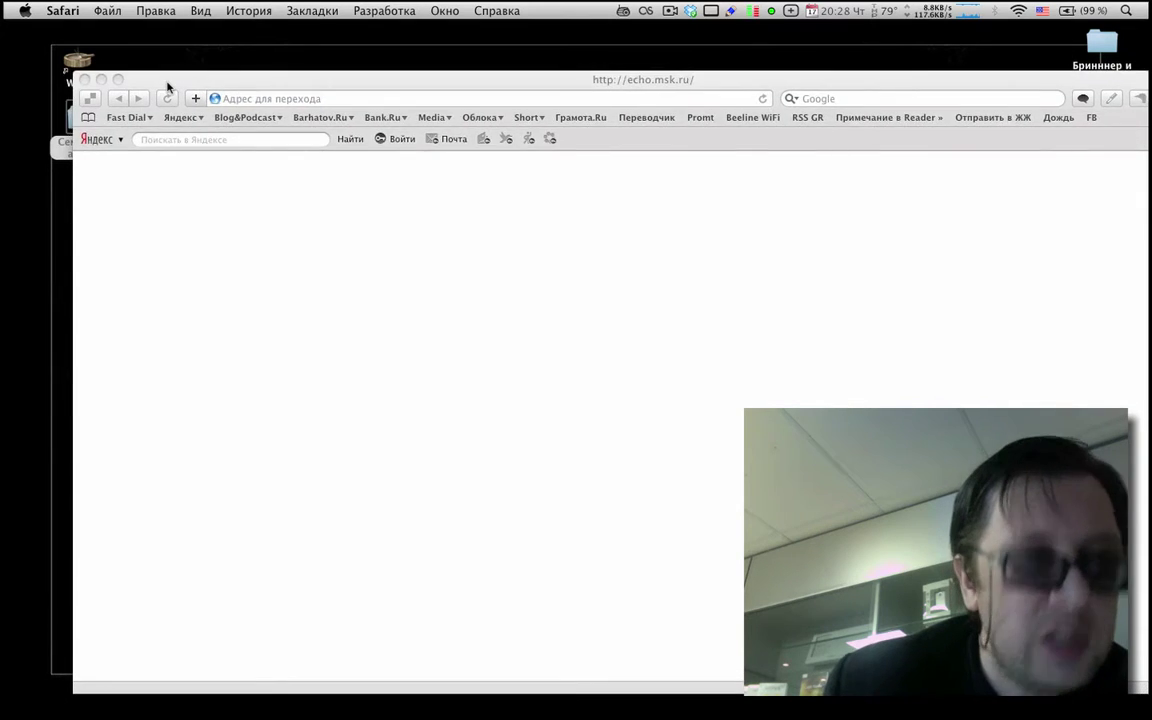
key(super+h)
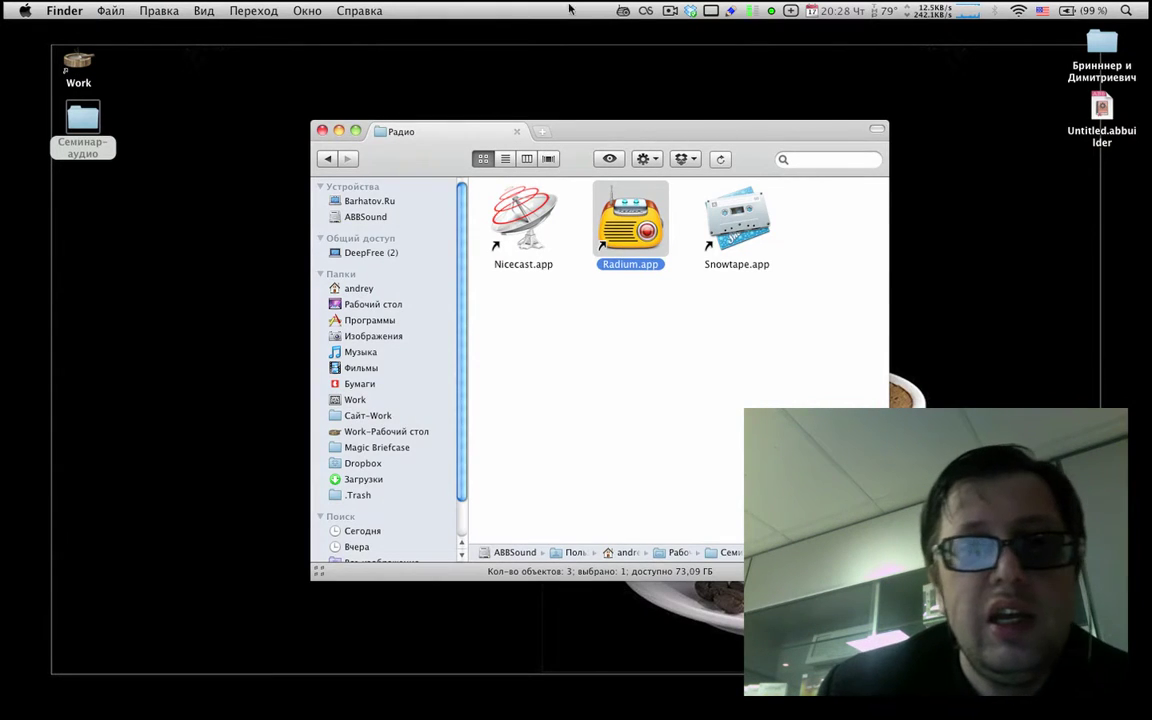
Step: Open Radium's form for importing a station by URL and expand its additional options
click(622, 11)
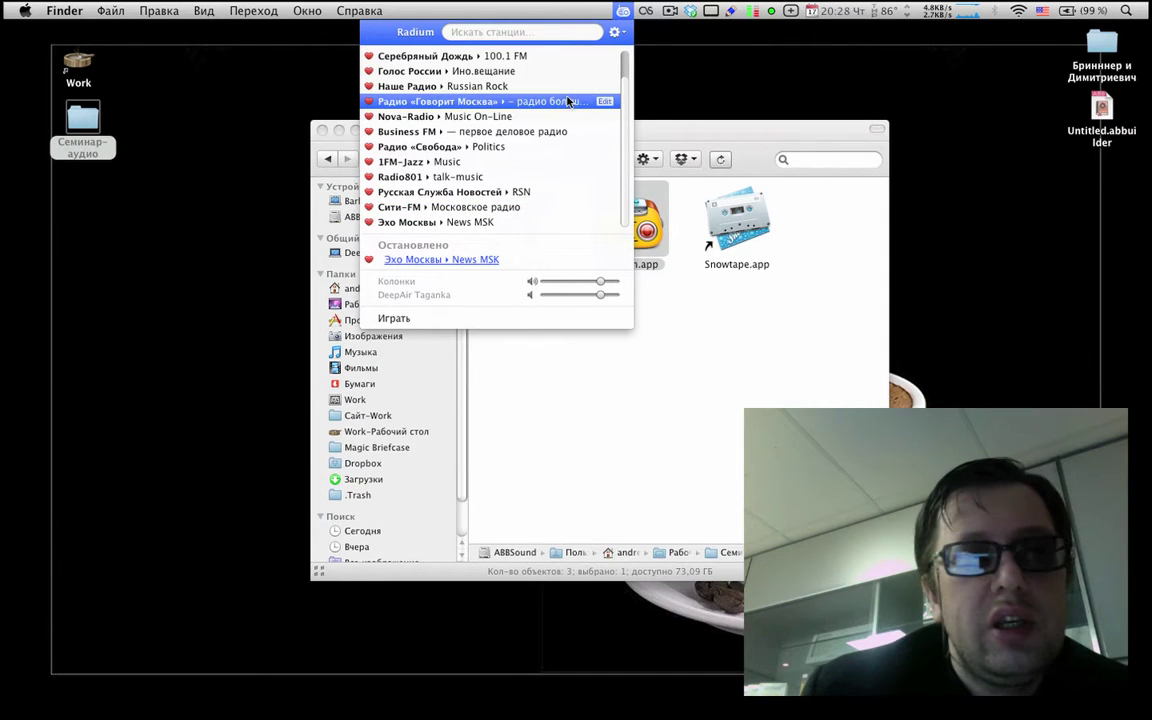
click(615, 32)
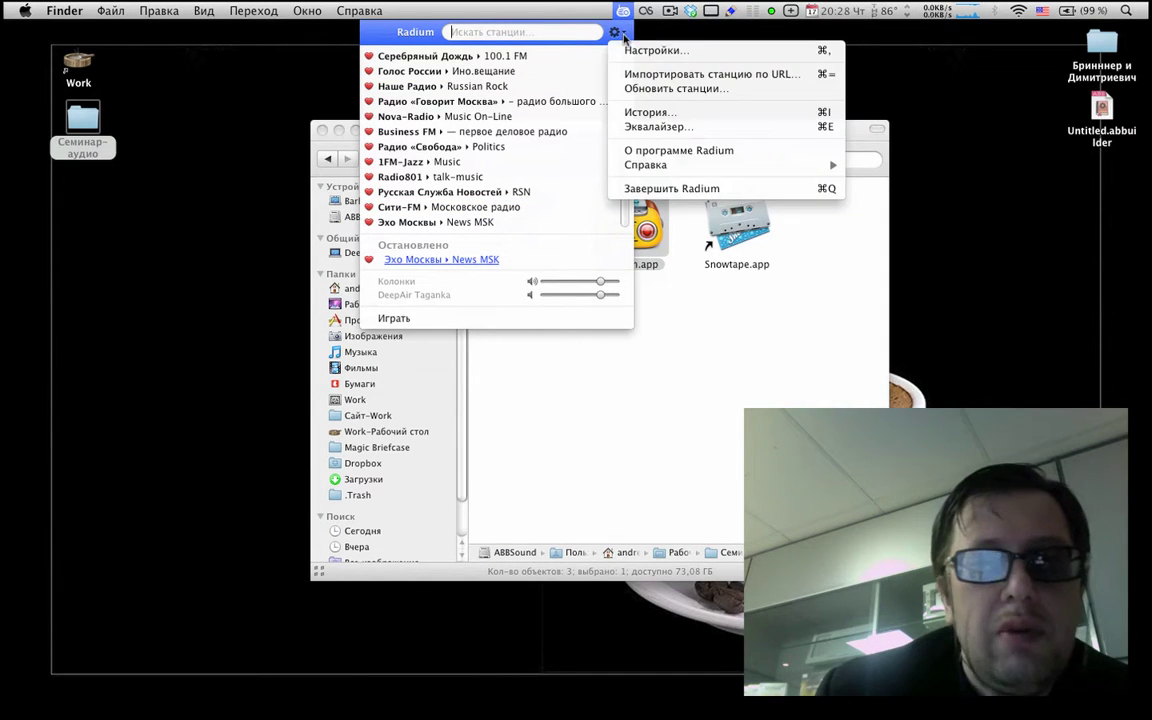
click(656, 77)
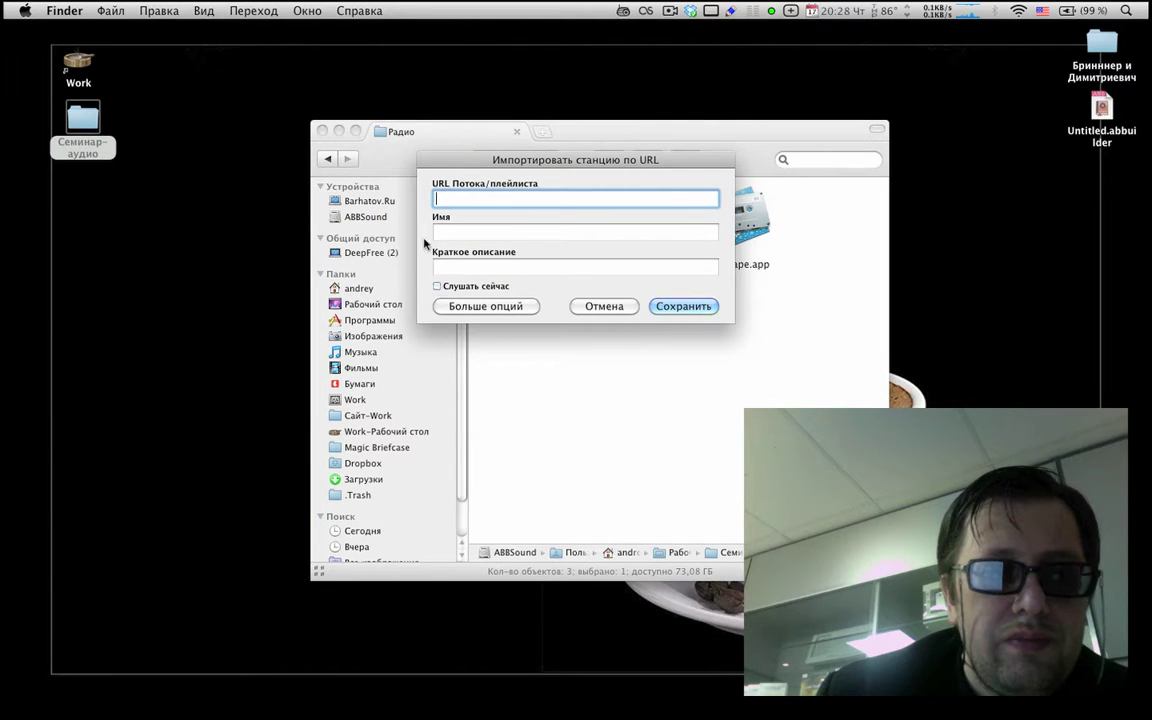
click(478, 306)
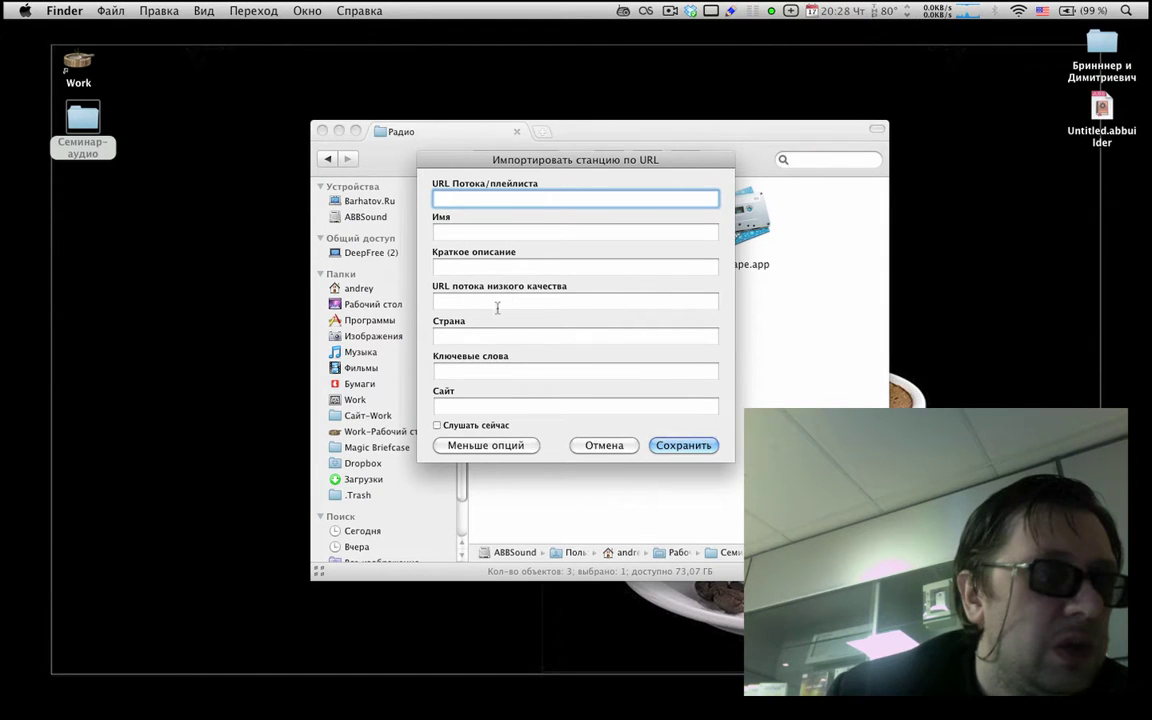
Step: Check the Safari window in the other workspace, return to the station import form and cancel it
key(ctrl+Right)
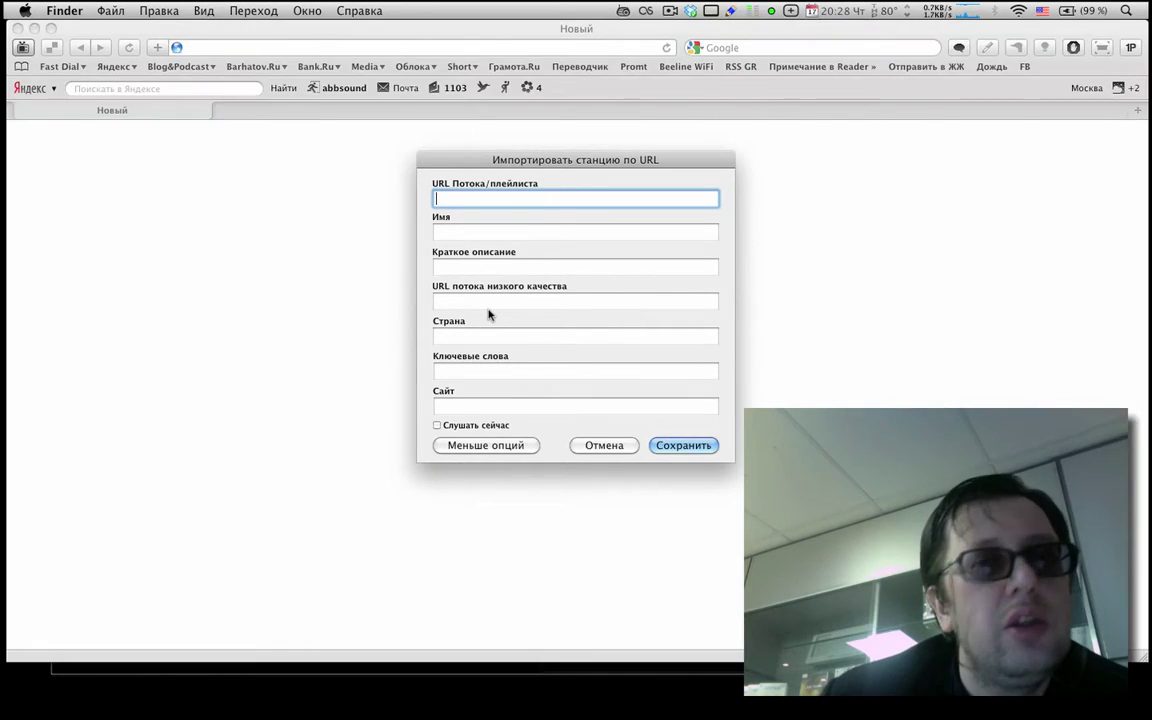
click(250, 345)
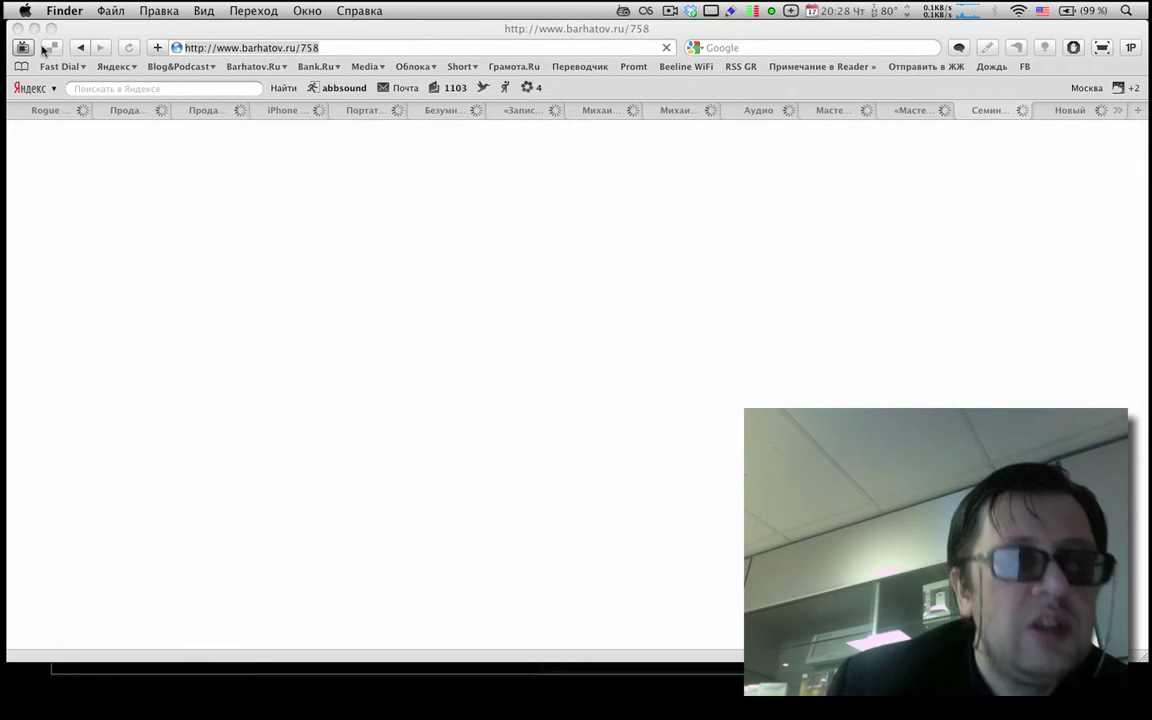
key(ctrl+Left)
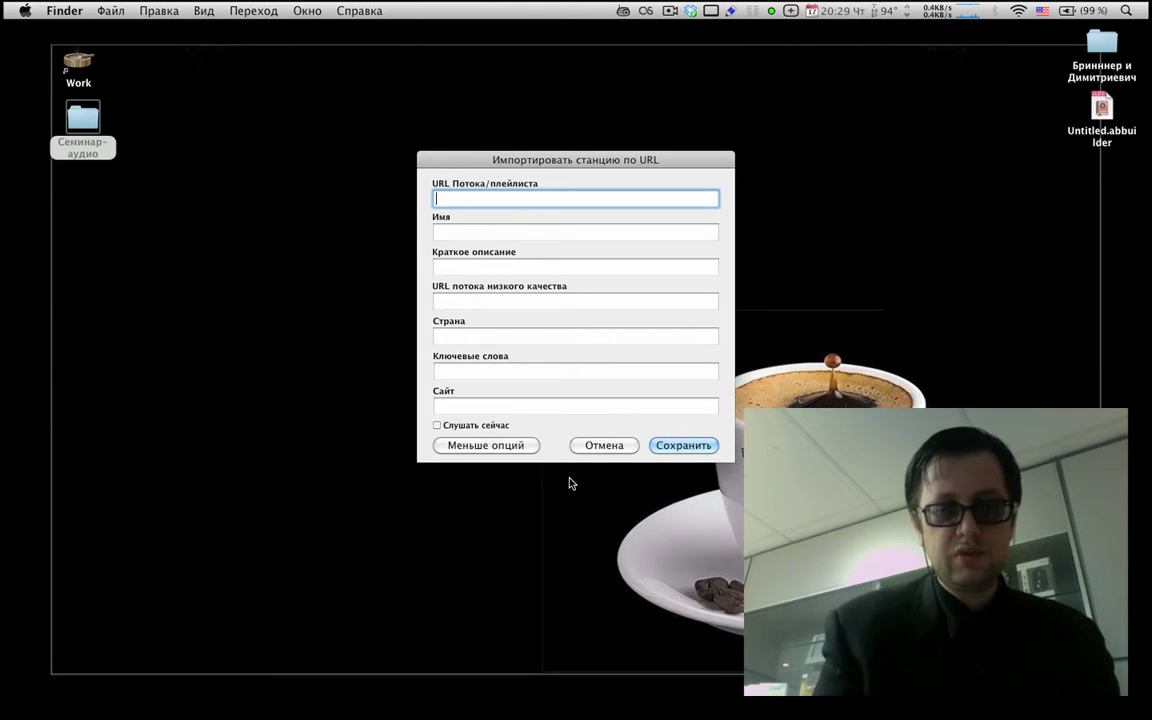
click(604, 447)
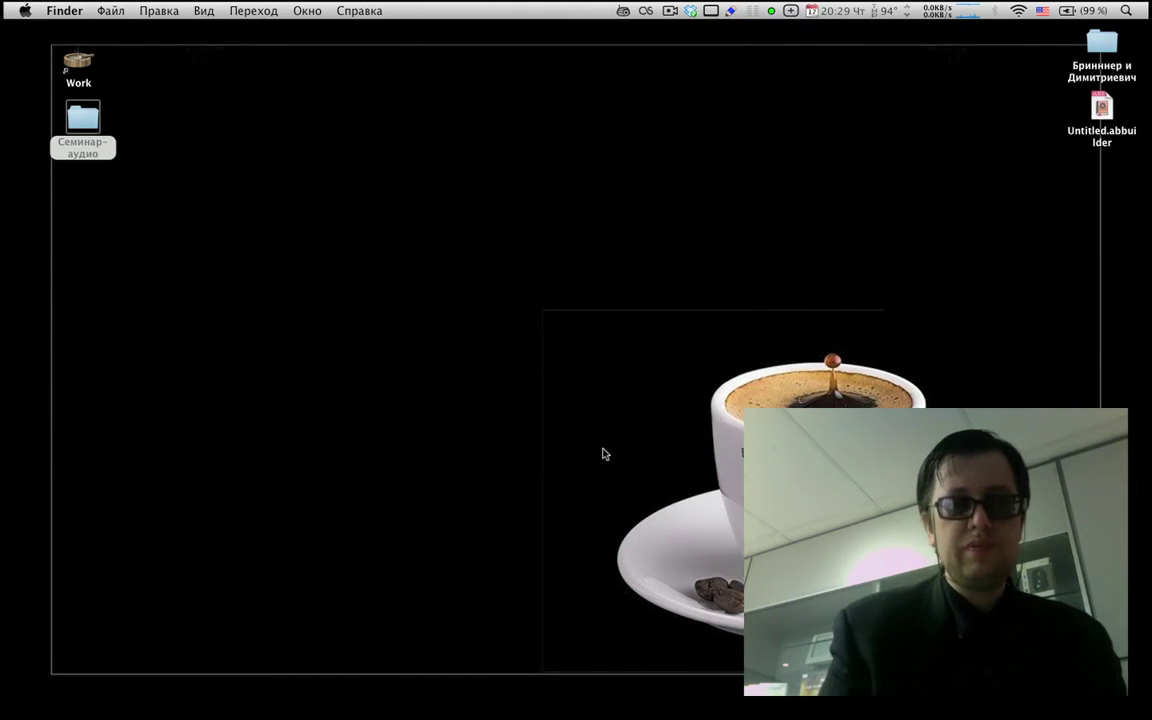
Step: Search Radium's stations for "Нессг"
click(623, 11)
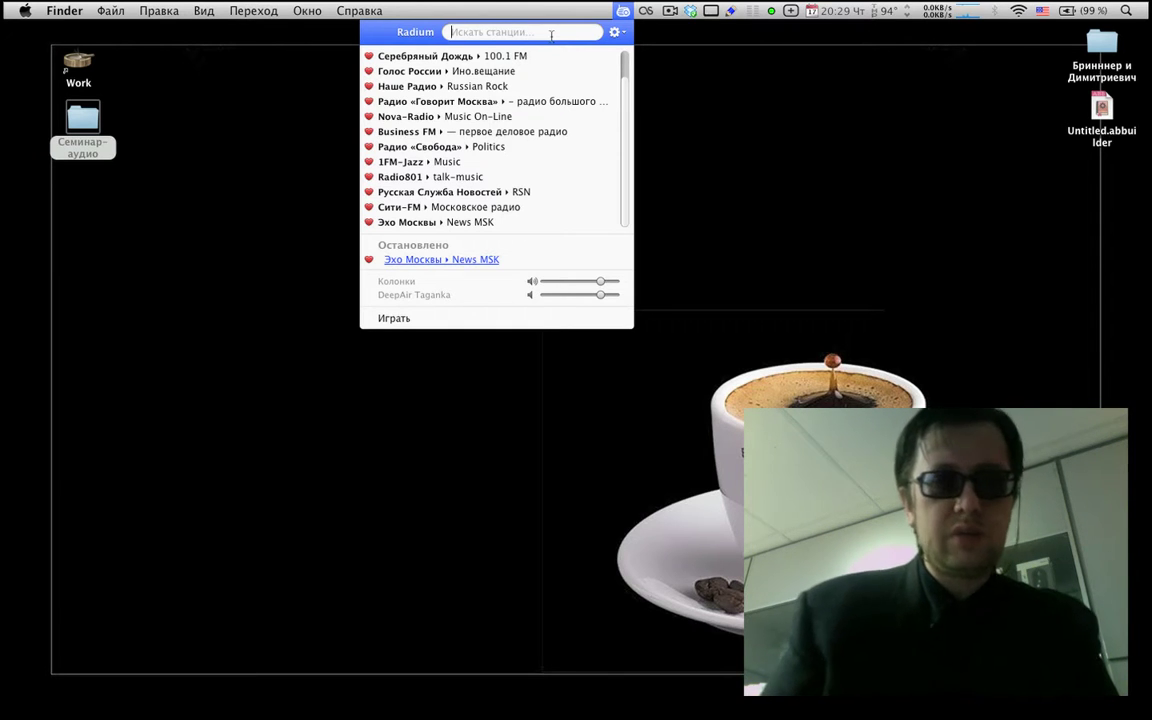
text(Нессг)
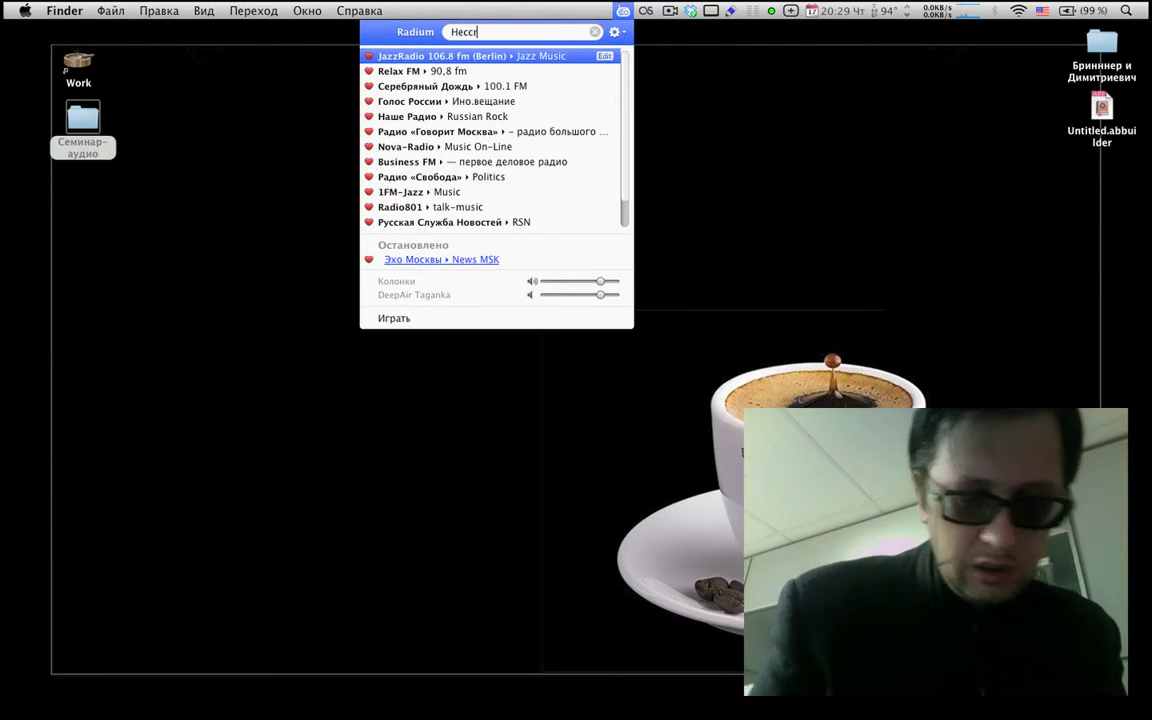